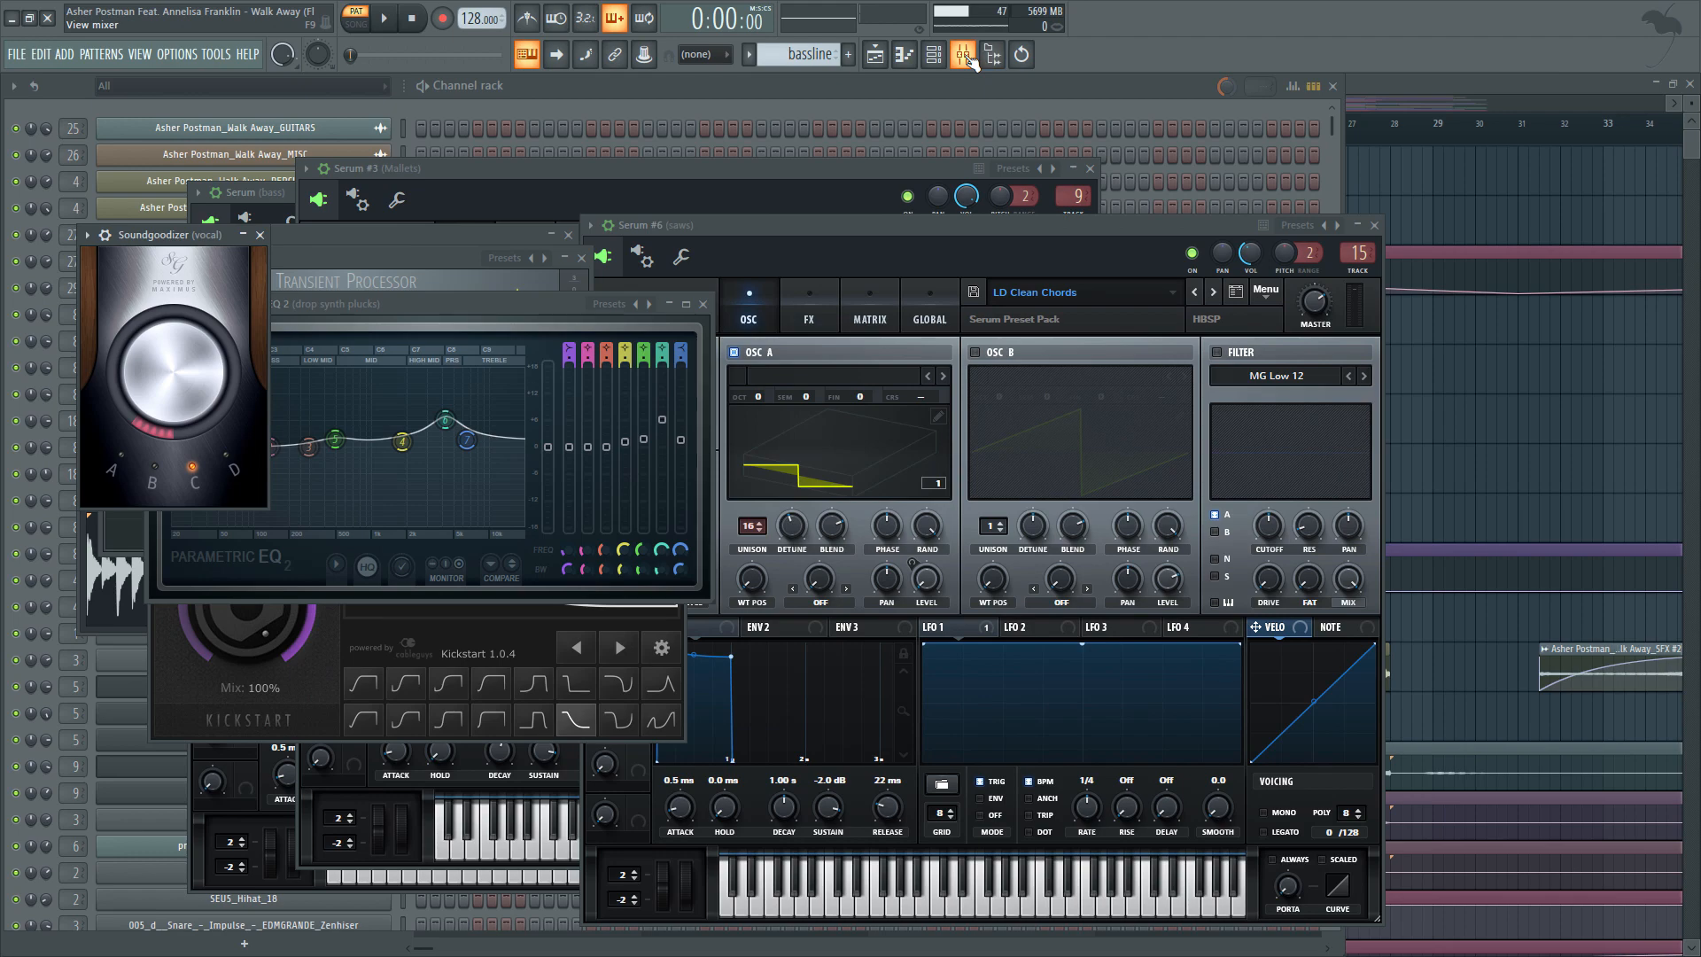
# View the playlist arrangement, then open the kick pattern and show its SEUS_Kick_26 steps in the channel rack.
pyautogui.click(966, 57)
pyautogui.click(1525, 377)
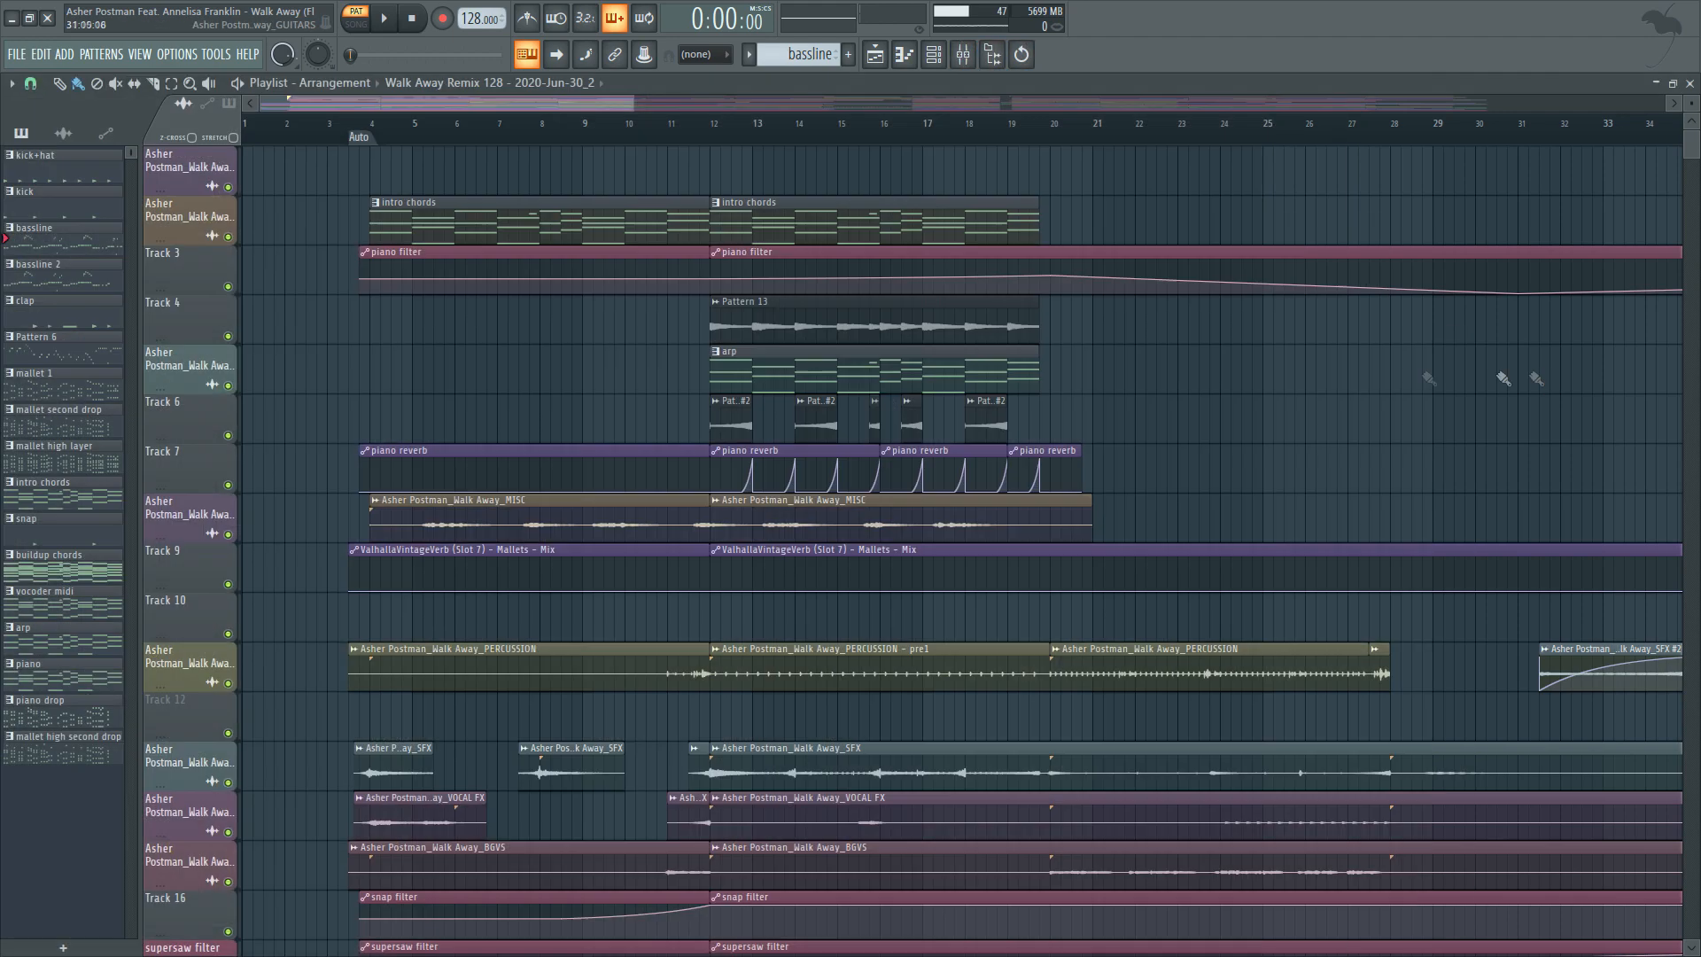
pyautogui.doubleClick(76, 209)
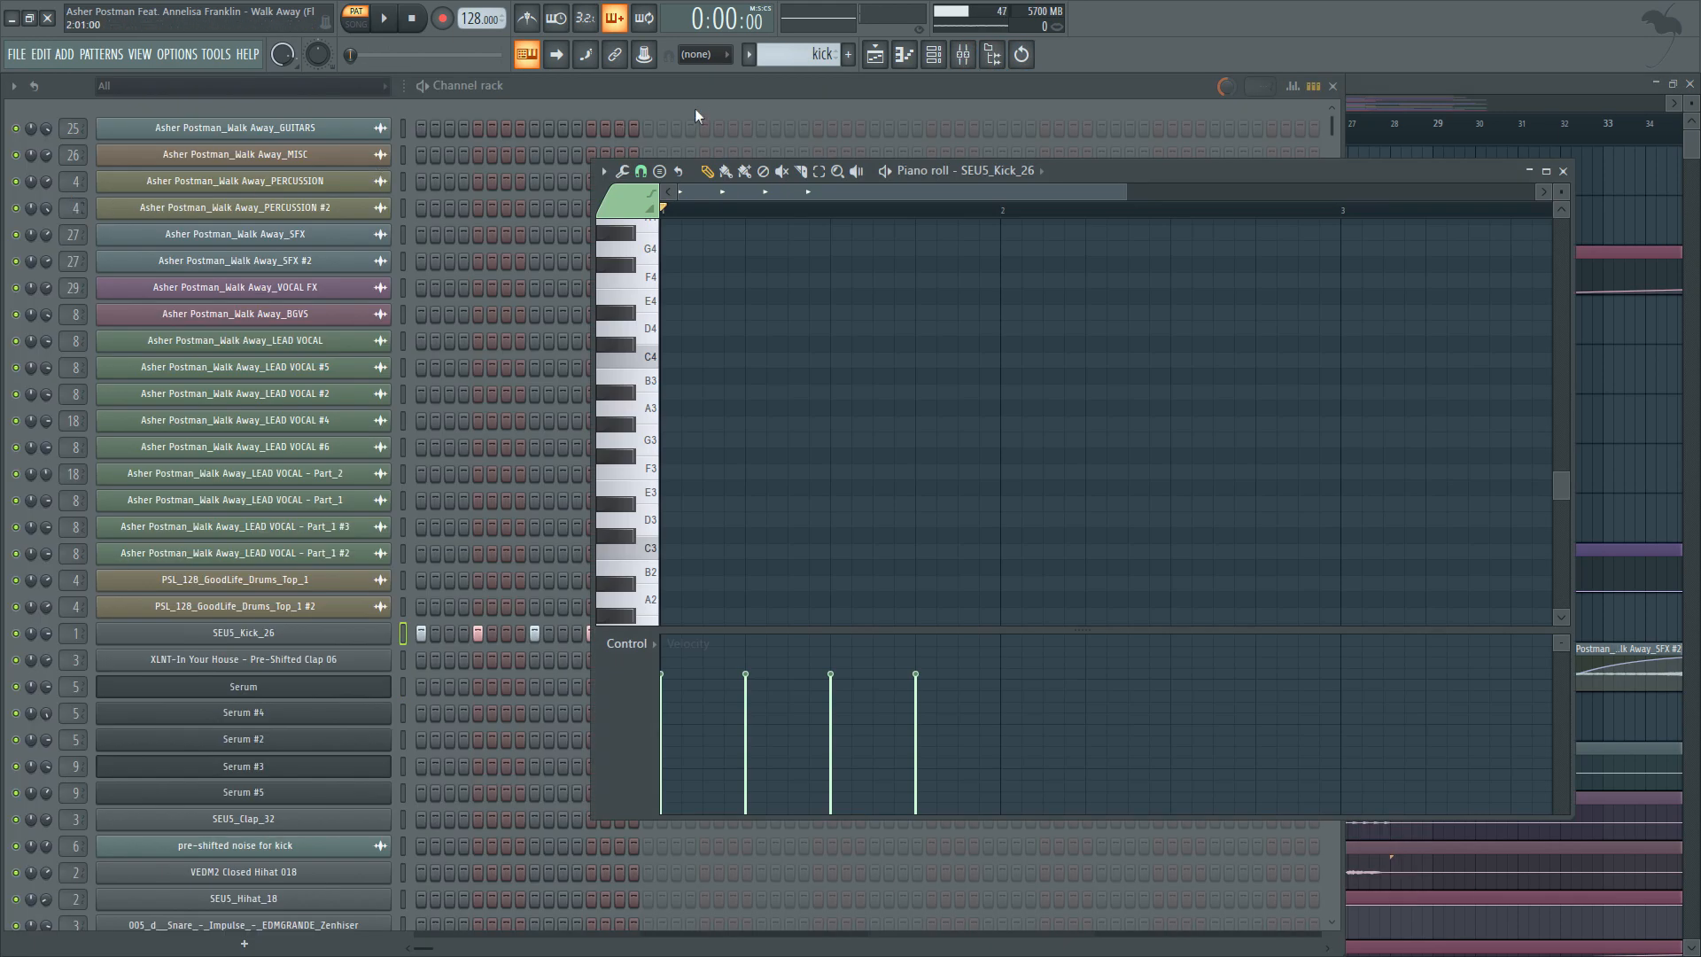
pyautogui.click(474, 434)
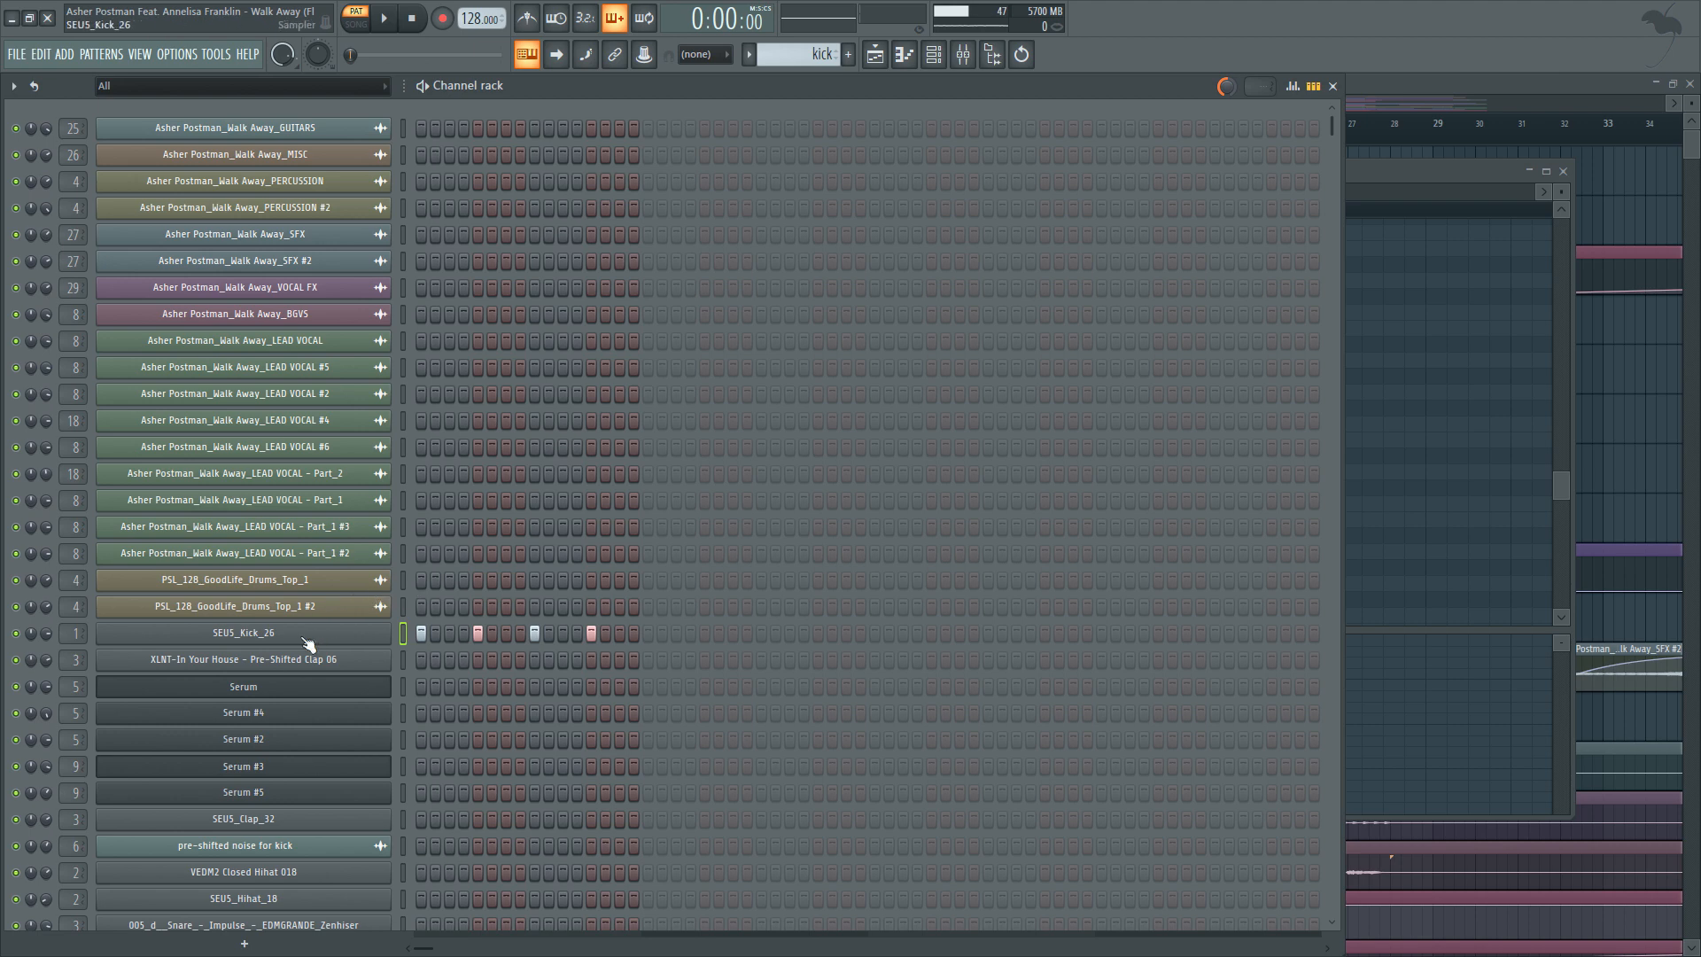
# Open the mixer and inspect the Transient Processor and Soundgoodizer settings on the kick track.
pyautogui.press('F9')
pyautogui.click(1319, 399)
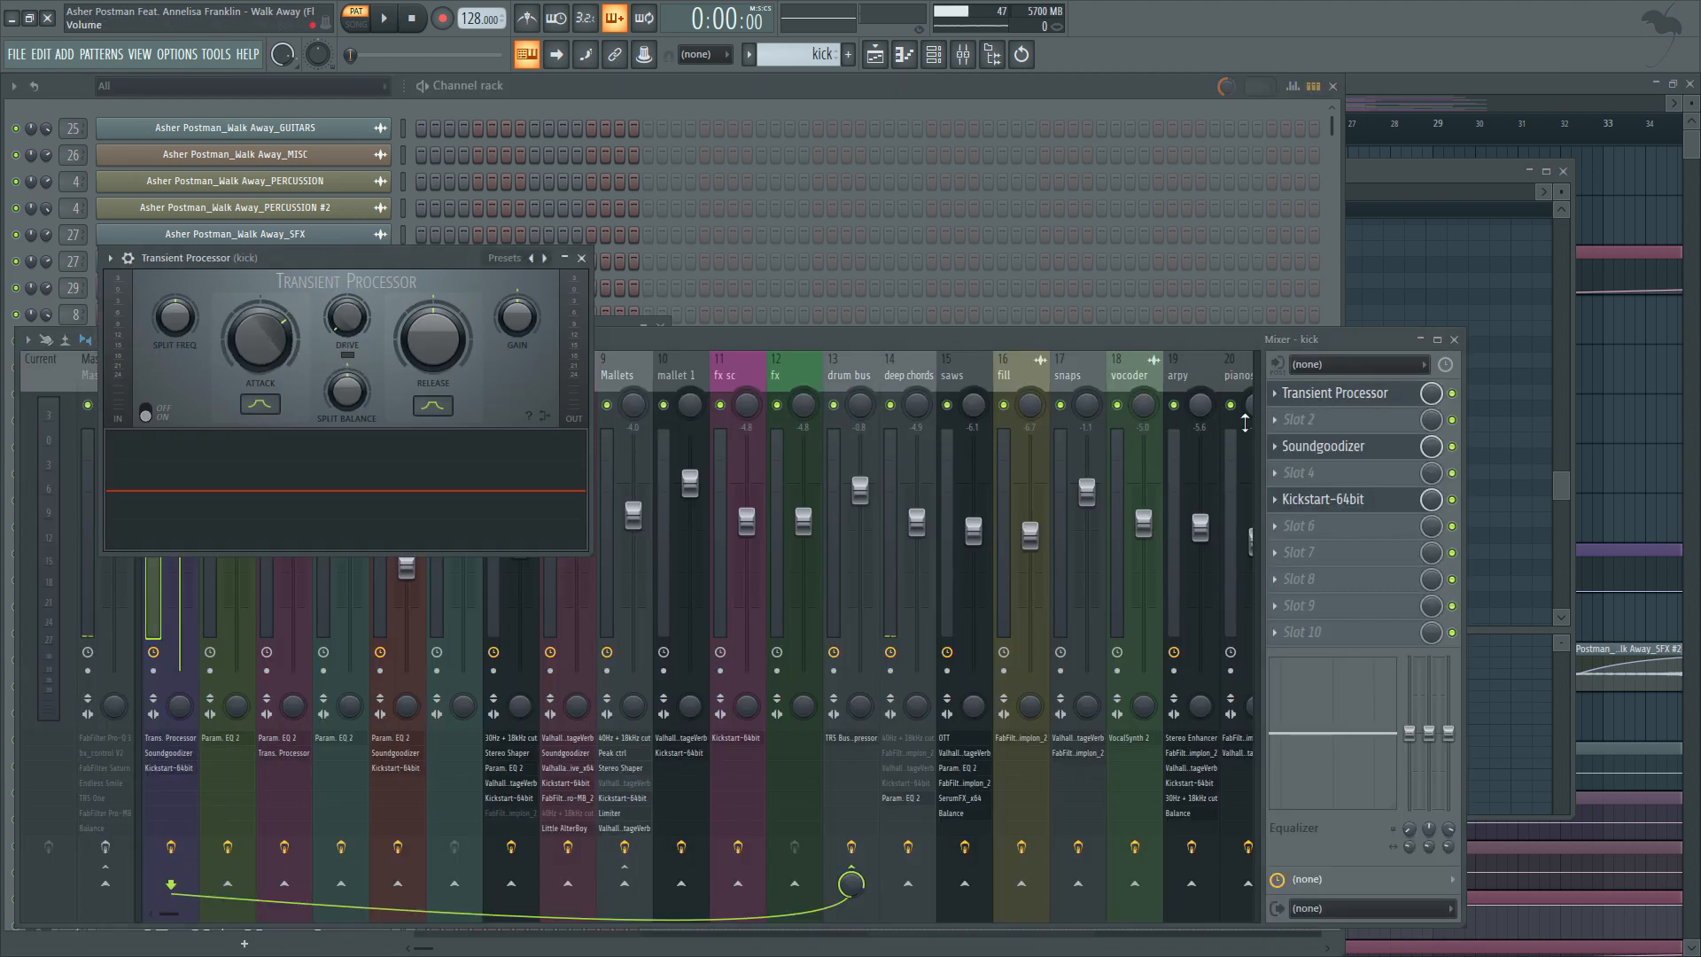
pyautogui.click(1329, 445)
pyautogui.click(1329, 447)
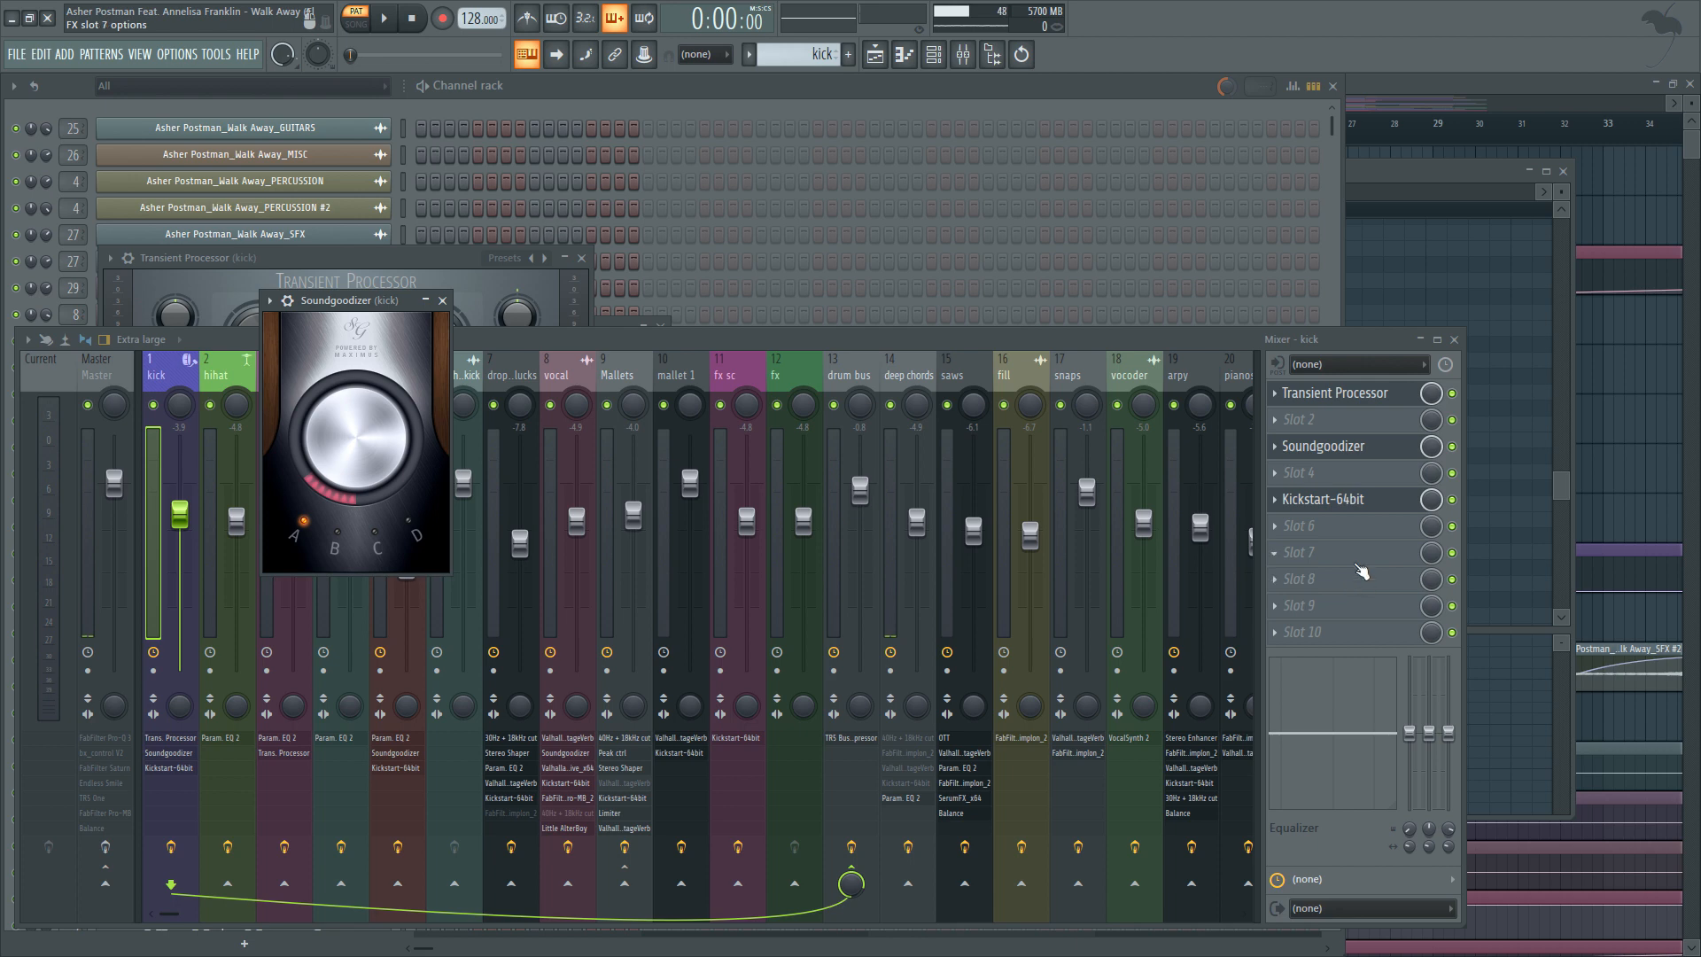
# Add Maximus to slot 7 of the kick track and load Soundgoodizer preset a to examine its bands.
pyautogui.click(1361, 571)
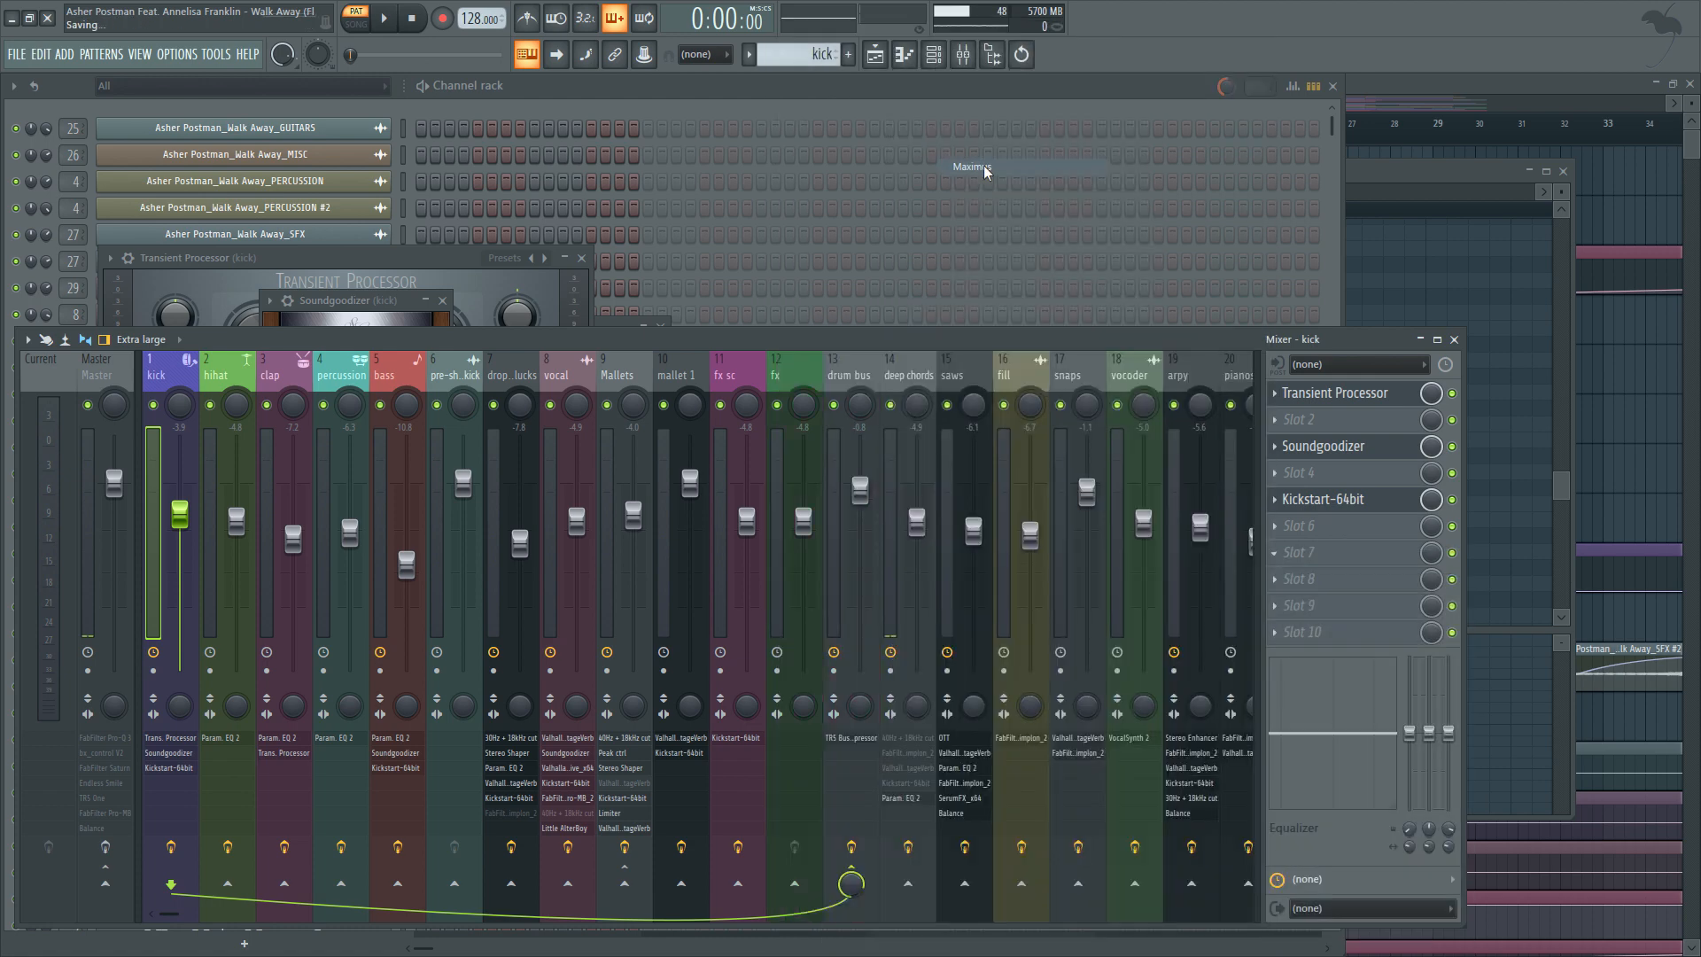
pyautogui.click(971, 167)
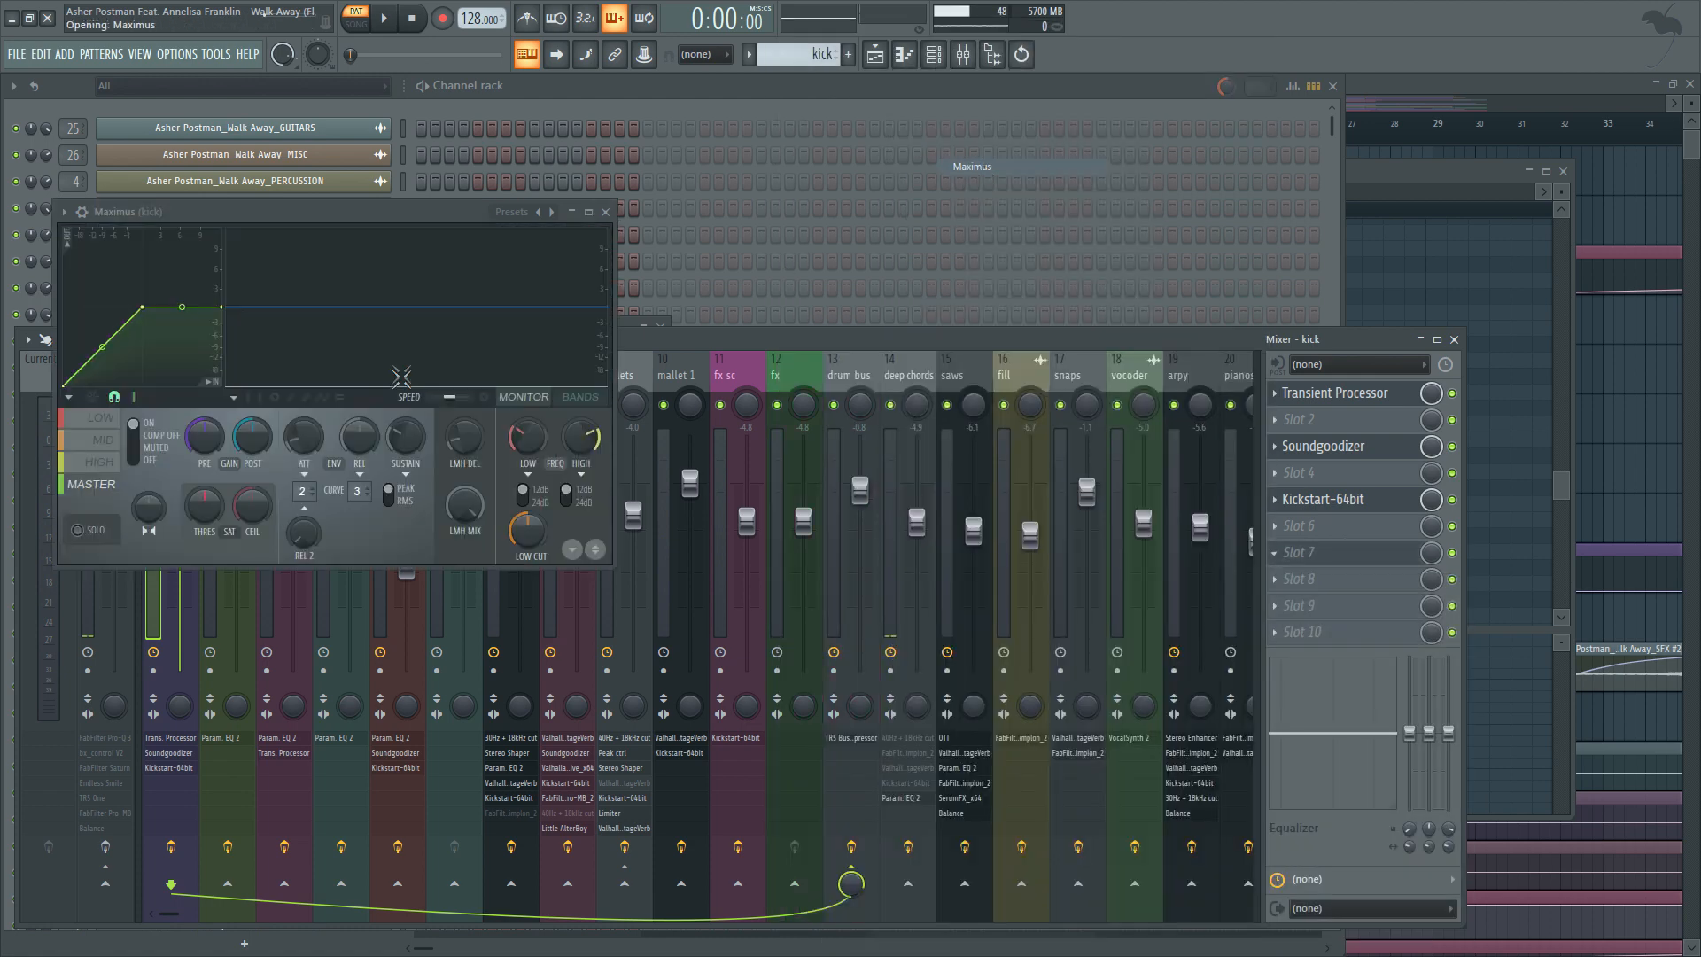
pyautogui.moveTo(330, 219); pyautogui.dragTo(761, 283)
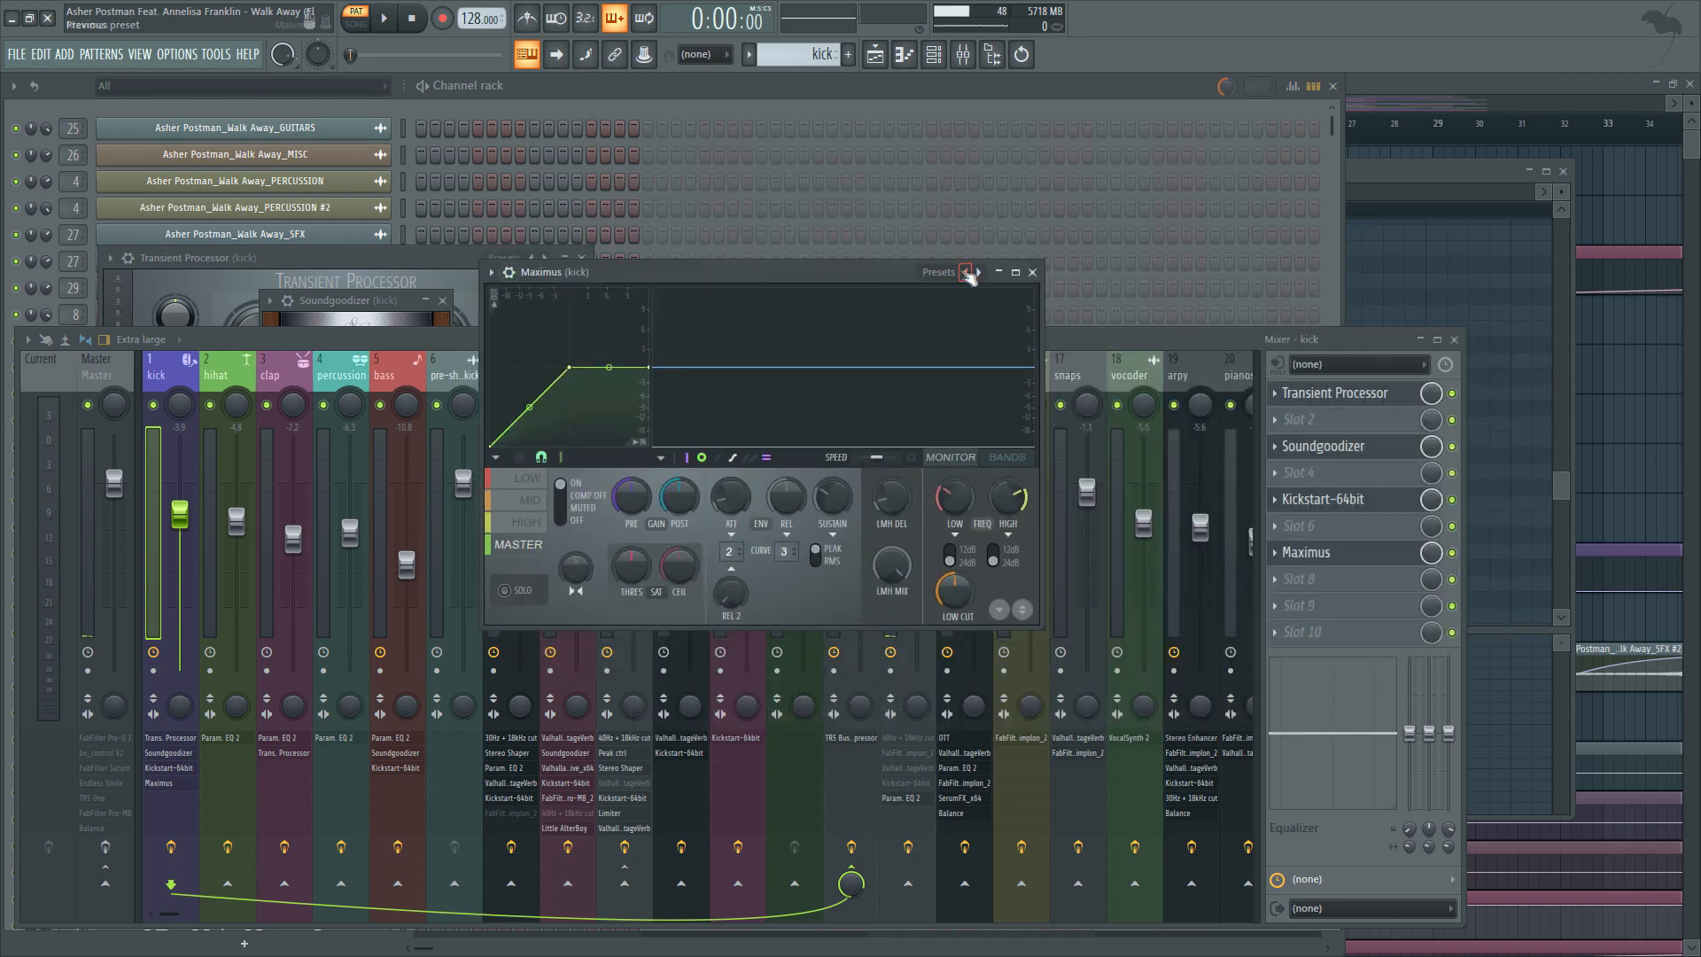
pyautogui.rightClick(967, 275)
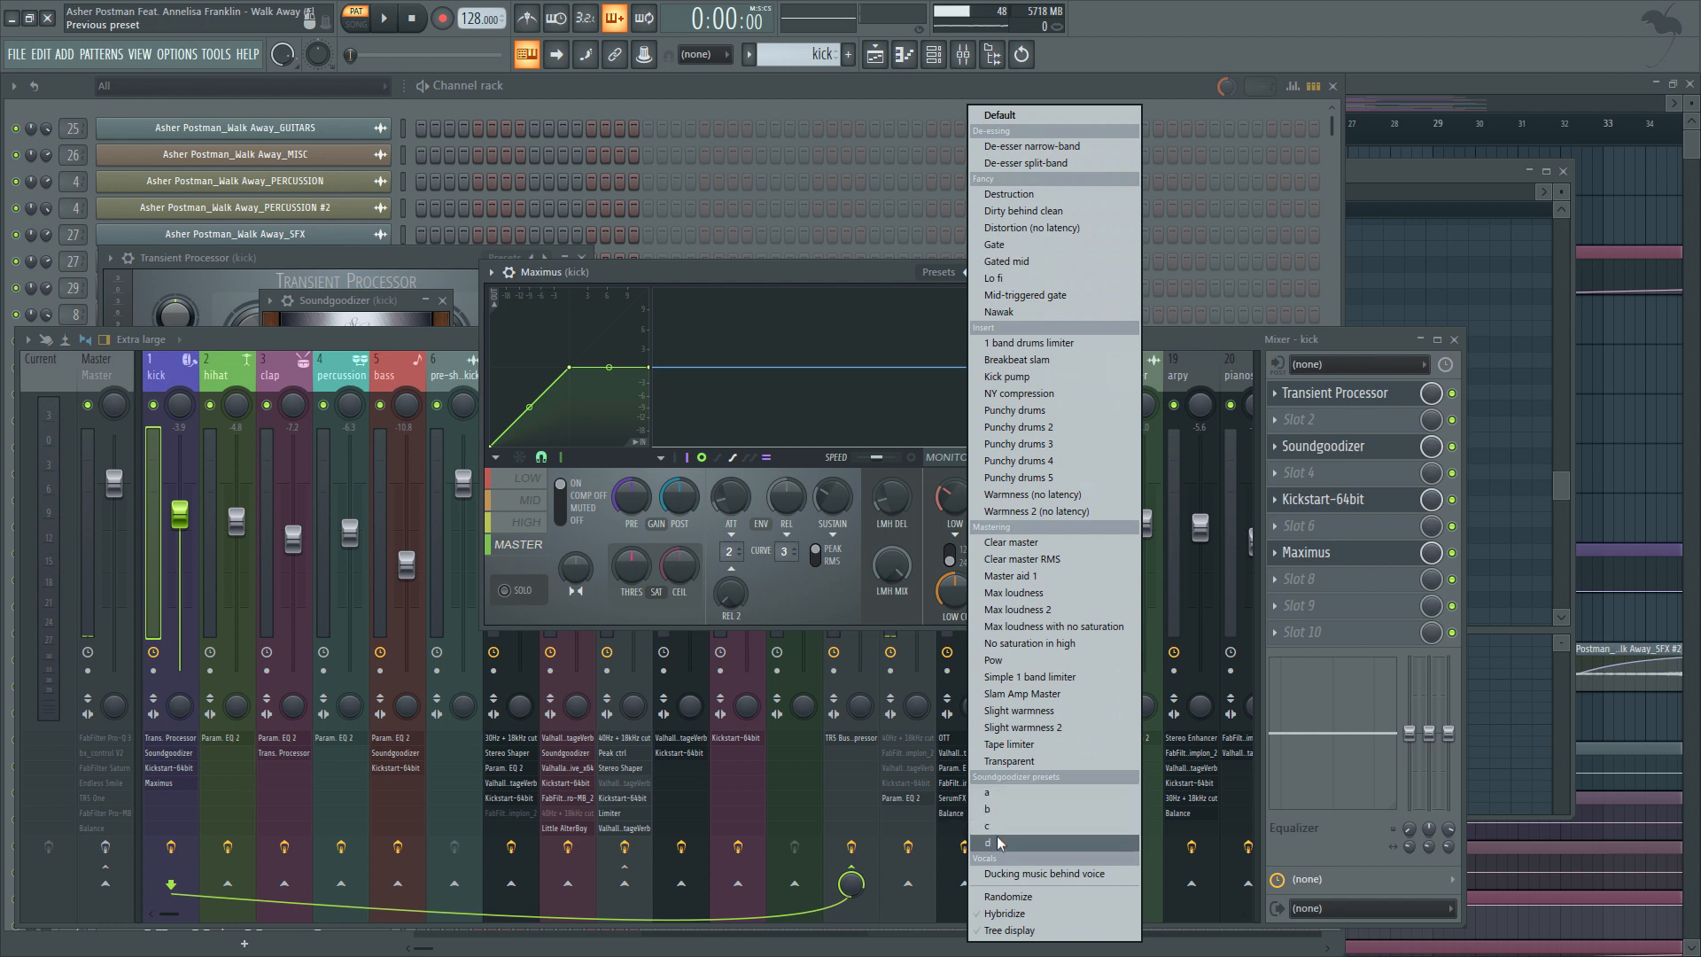
pyautogui.click(1018, 803)
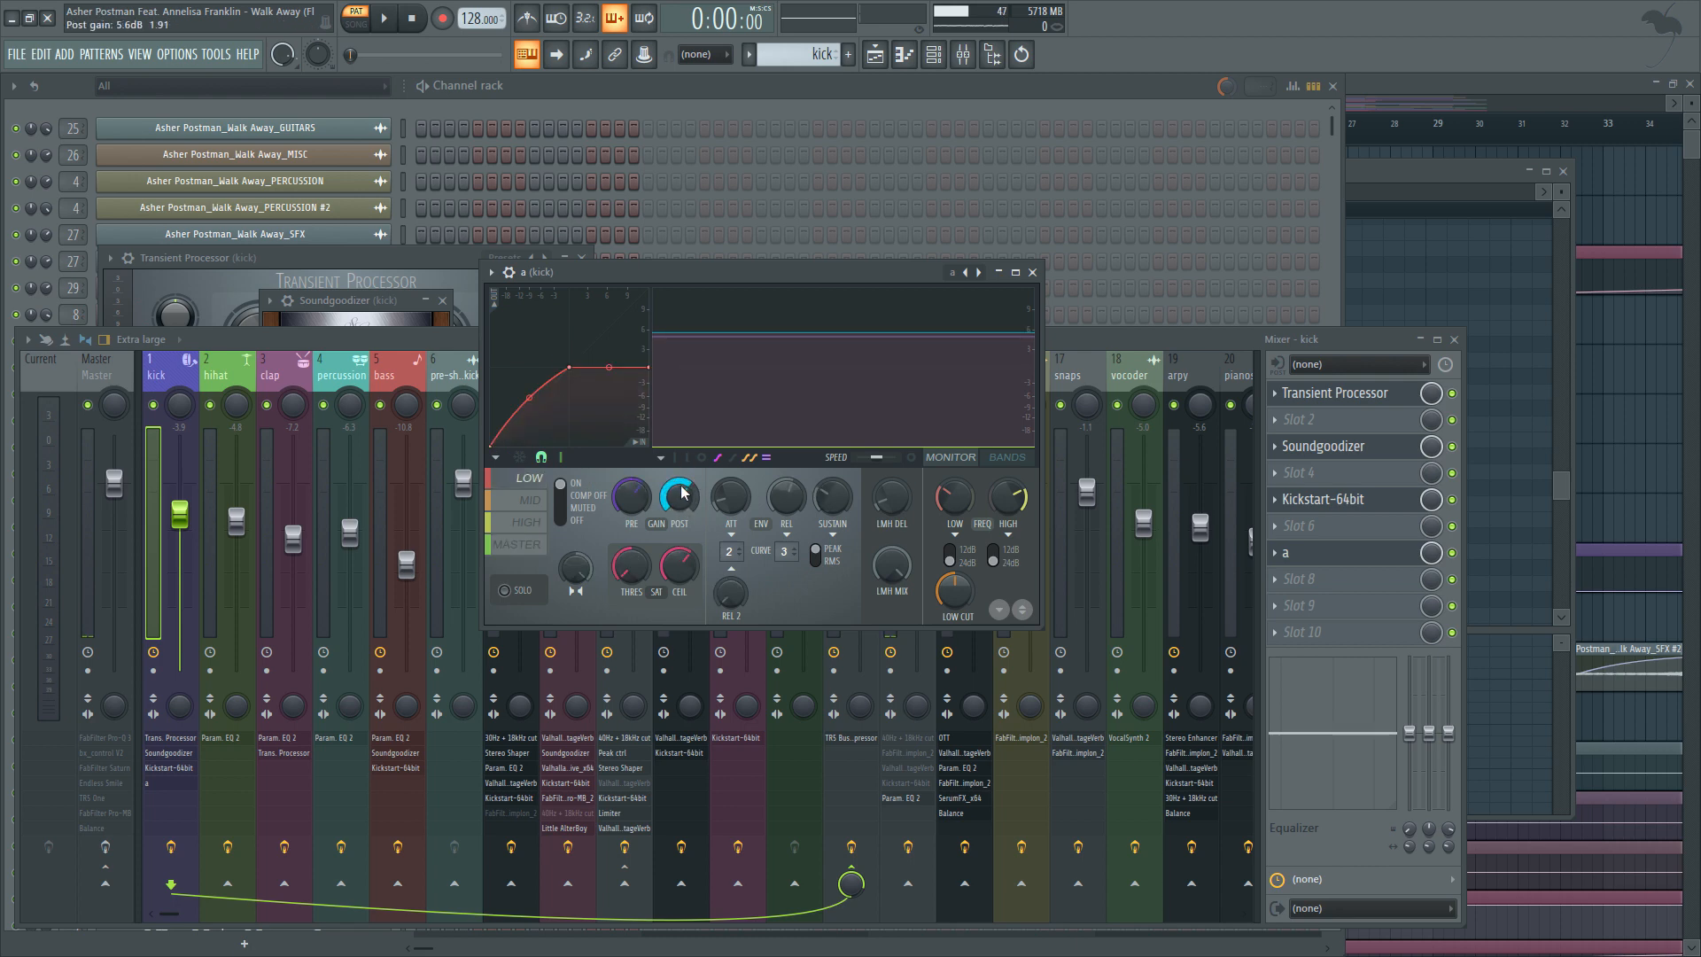
pyautogui.click(533, 523)
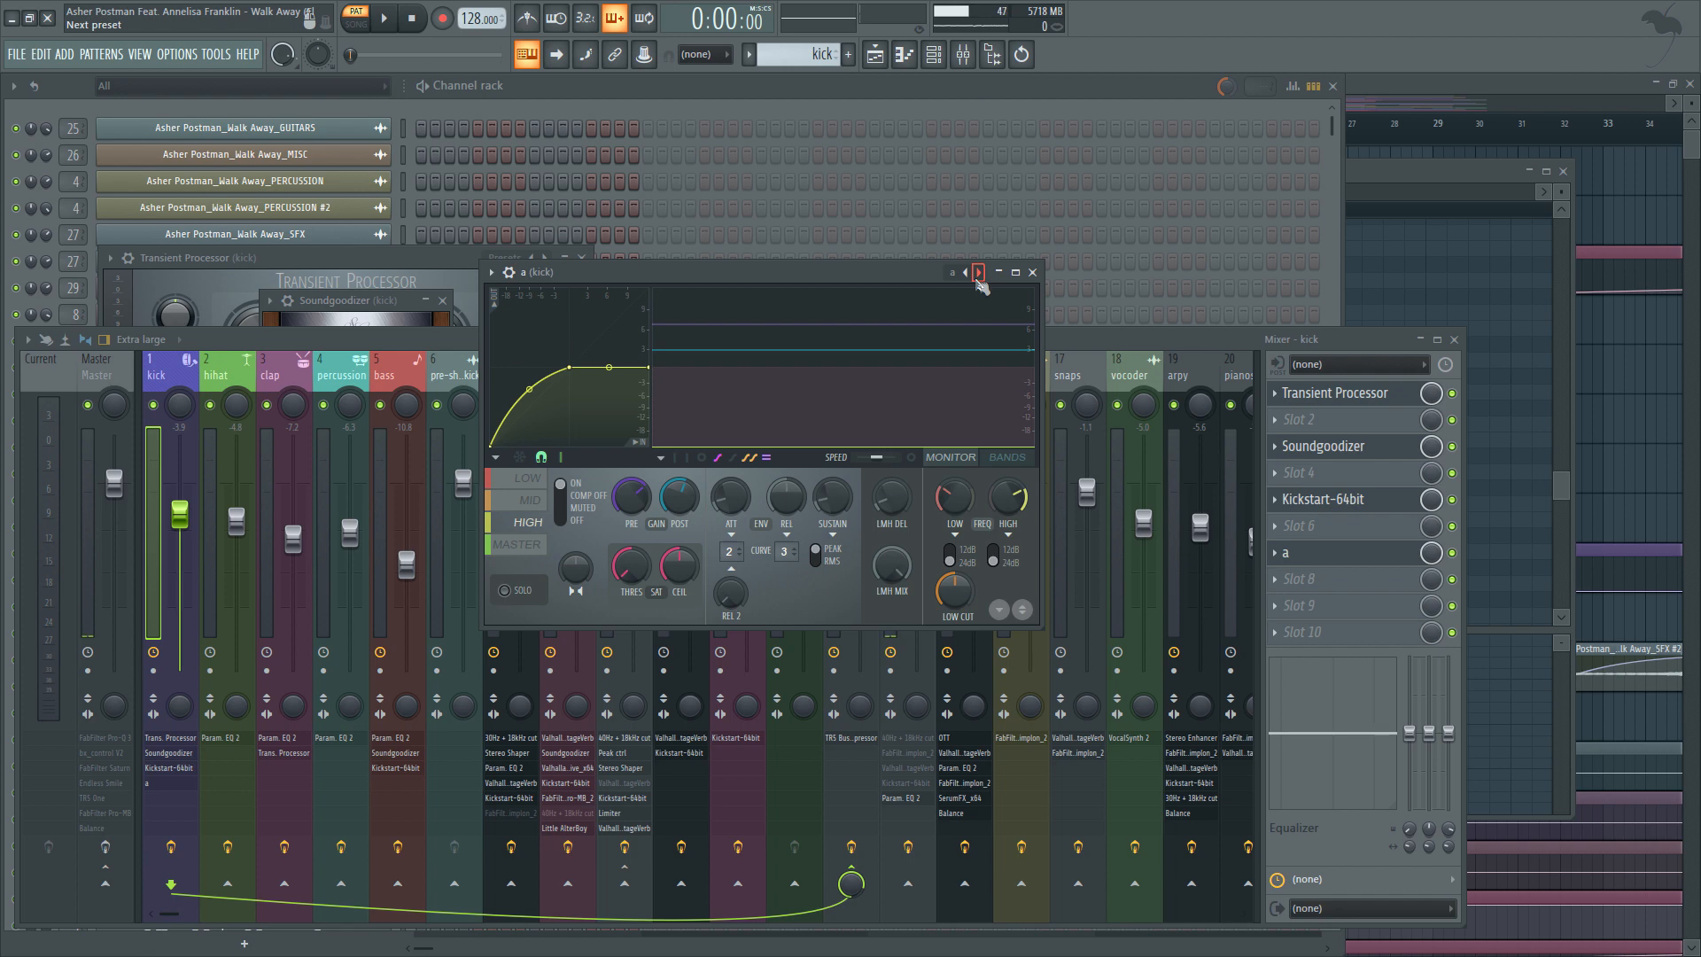
# Load Soundgoodizer preset c in Maximus and examine its mid and low bands.
pyautogui.rightClick(980, 272)
pyautogui.click(992, 826)
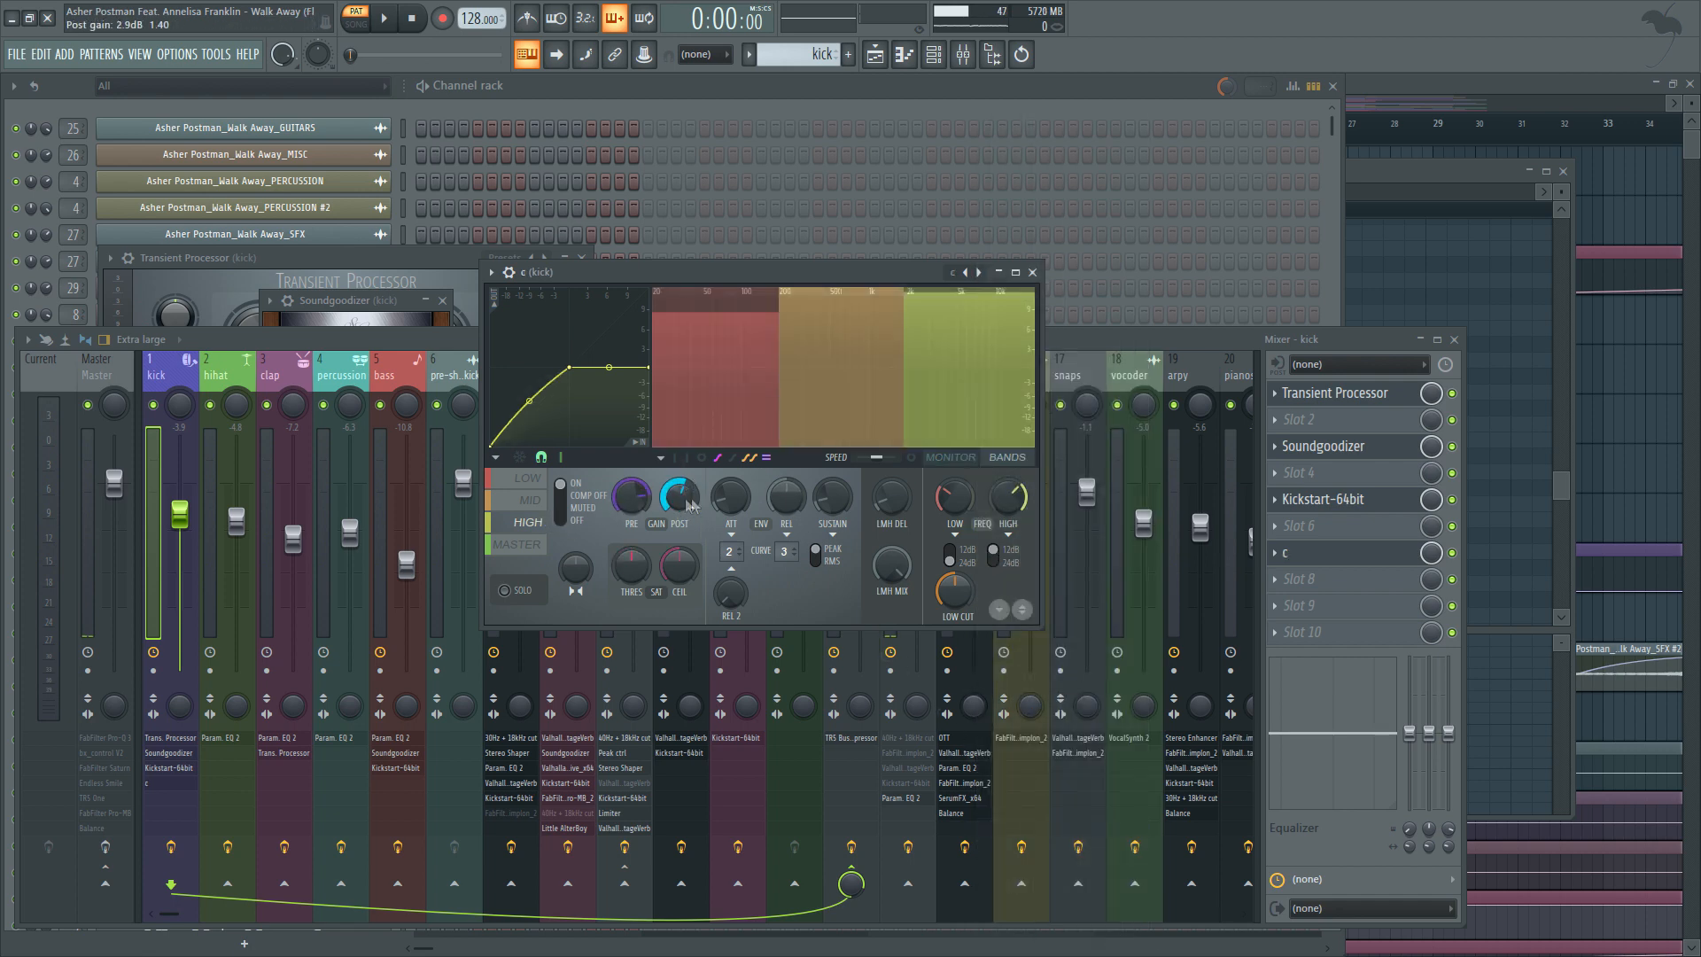
pyautogui.click(530, 500)
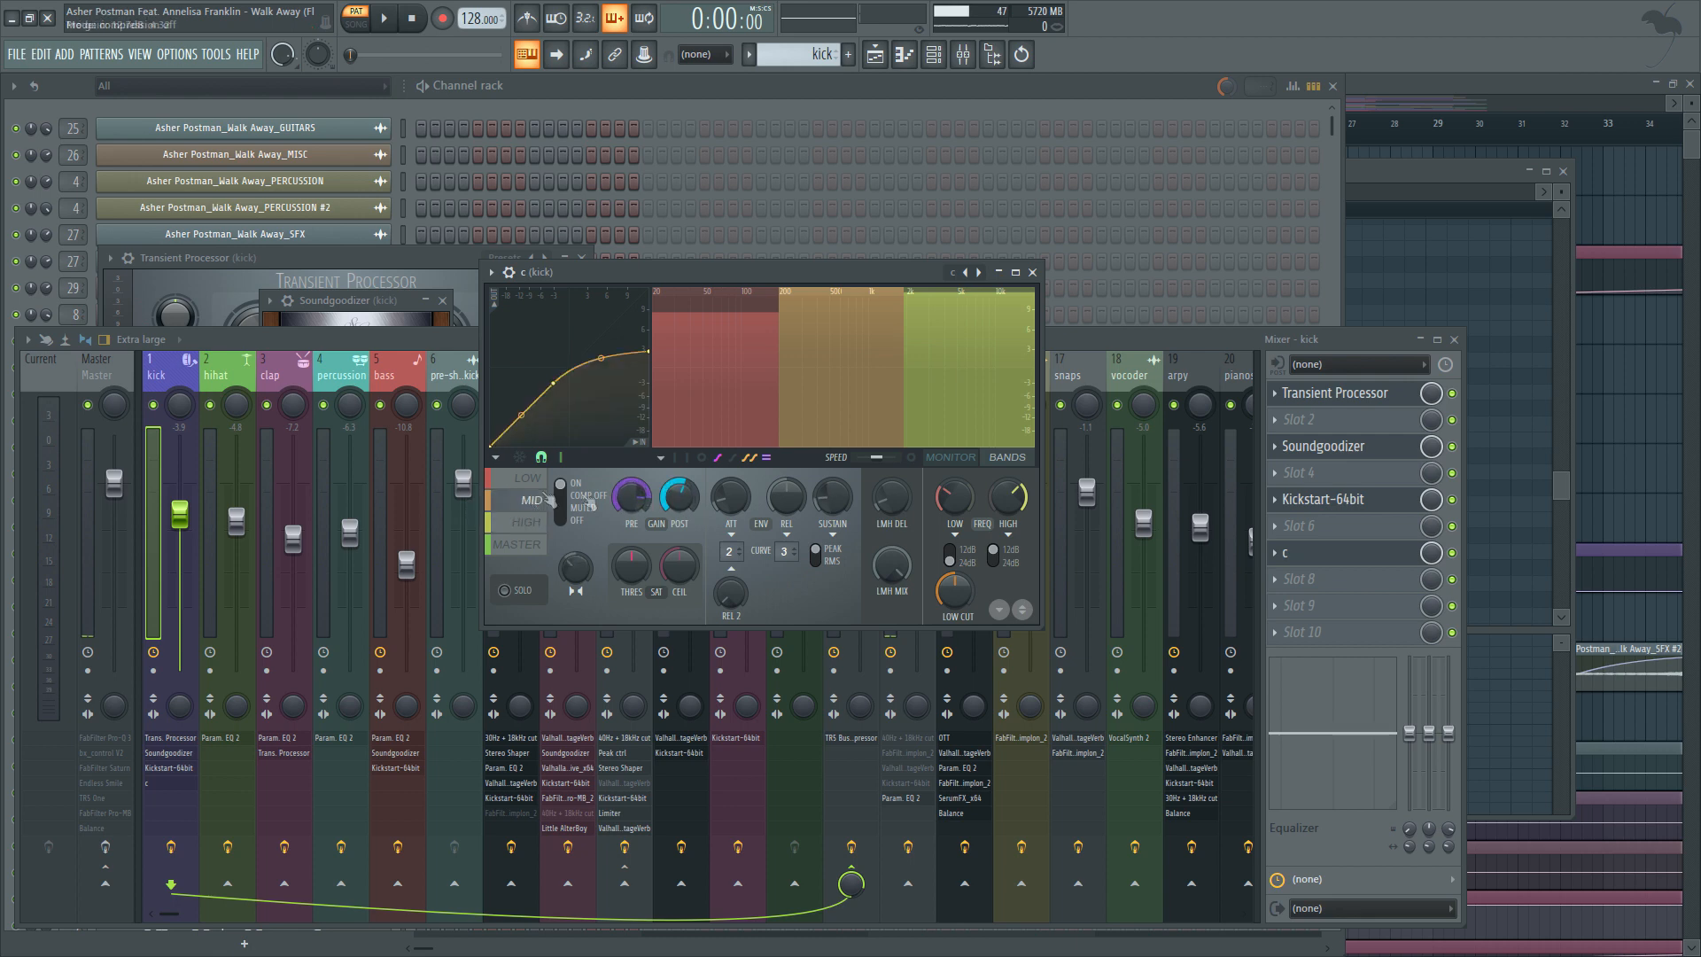
pyautogui.click(525, 478)
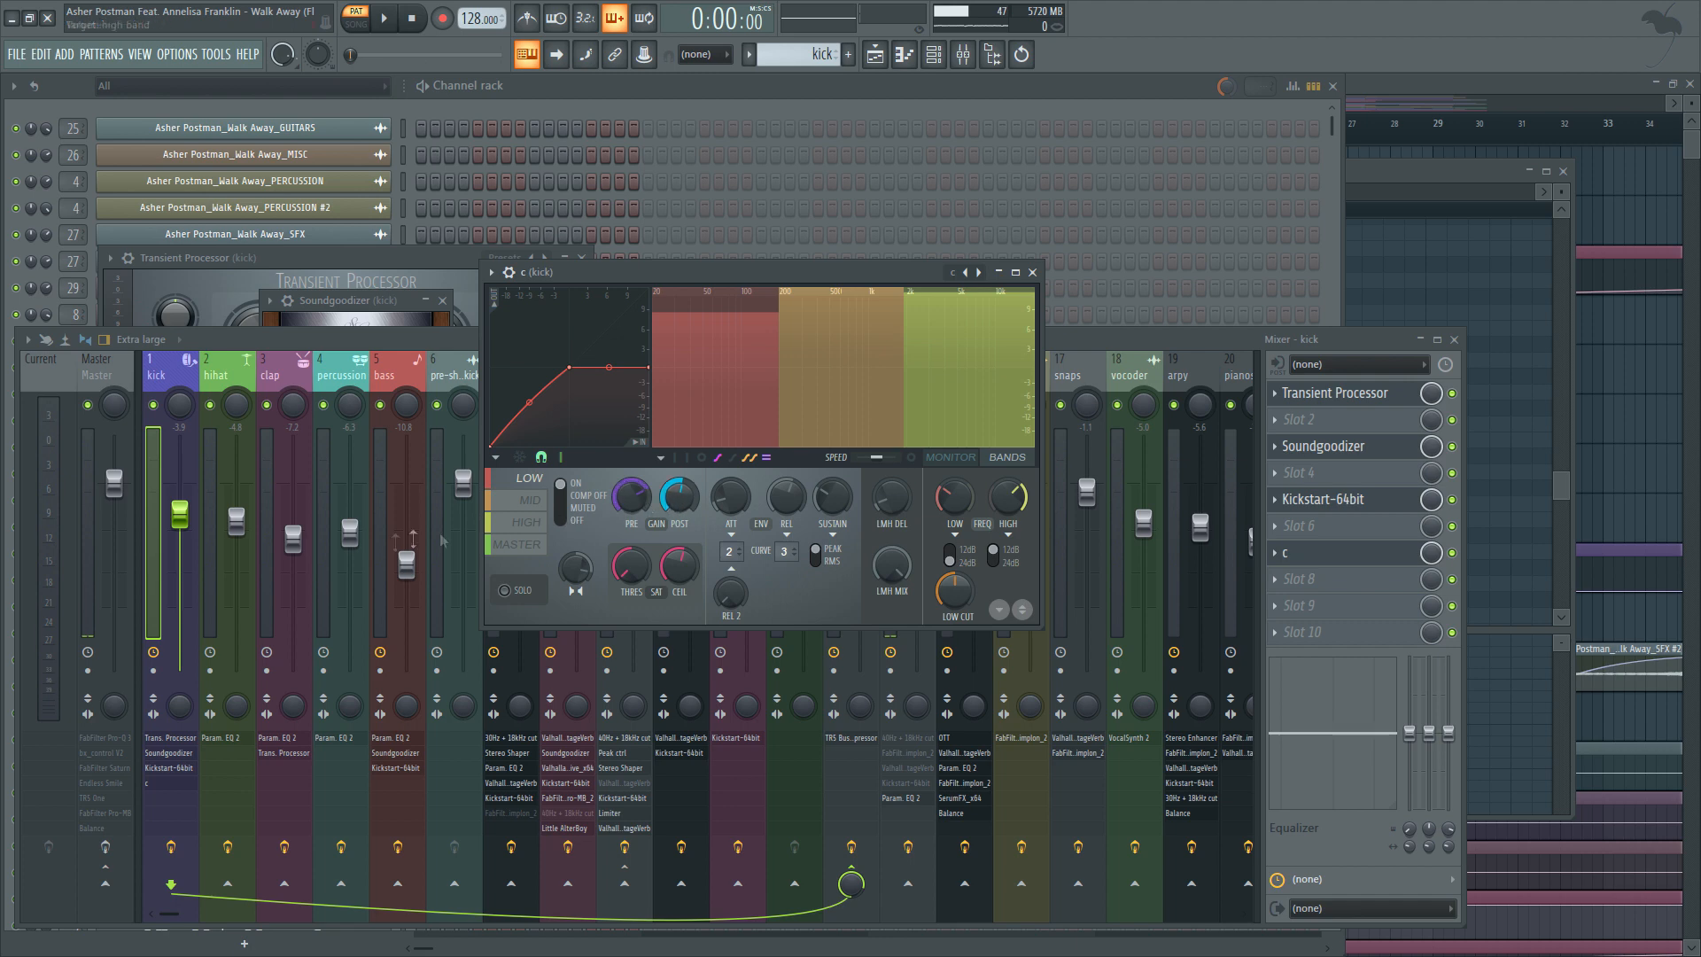
# Remove Maximus from slot 7 of the kick track.
pyautogui.click(1274, 553)
pyautogui.click(1306, 555)
# Audition the kick with its track effects bypassed, then with the effects enabled again.
pyautogui.click(191, 854)
pyautogui.press('space')
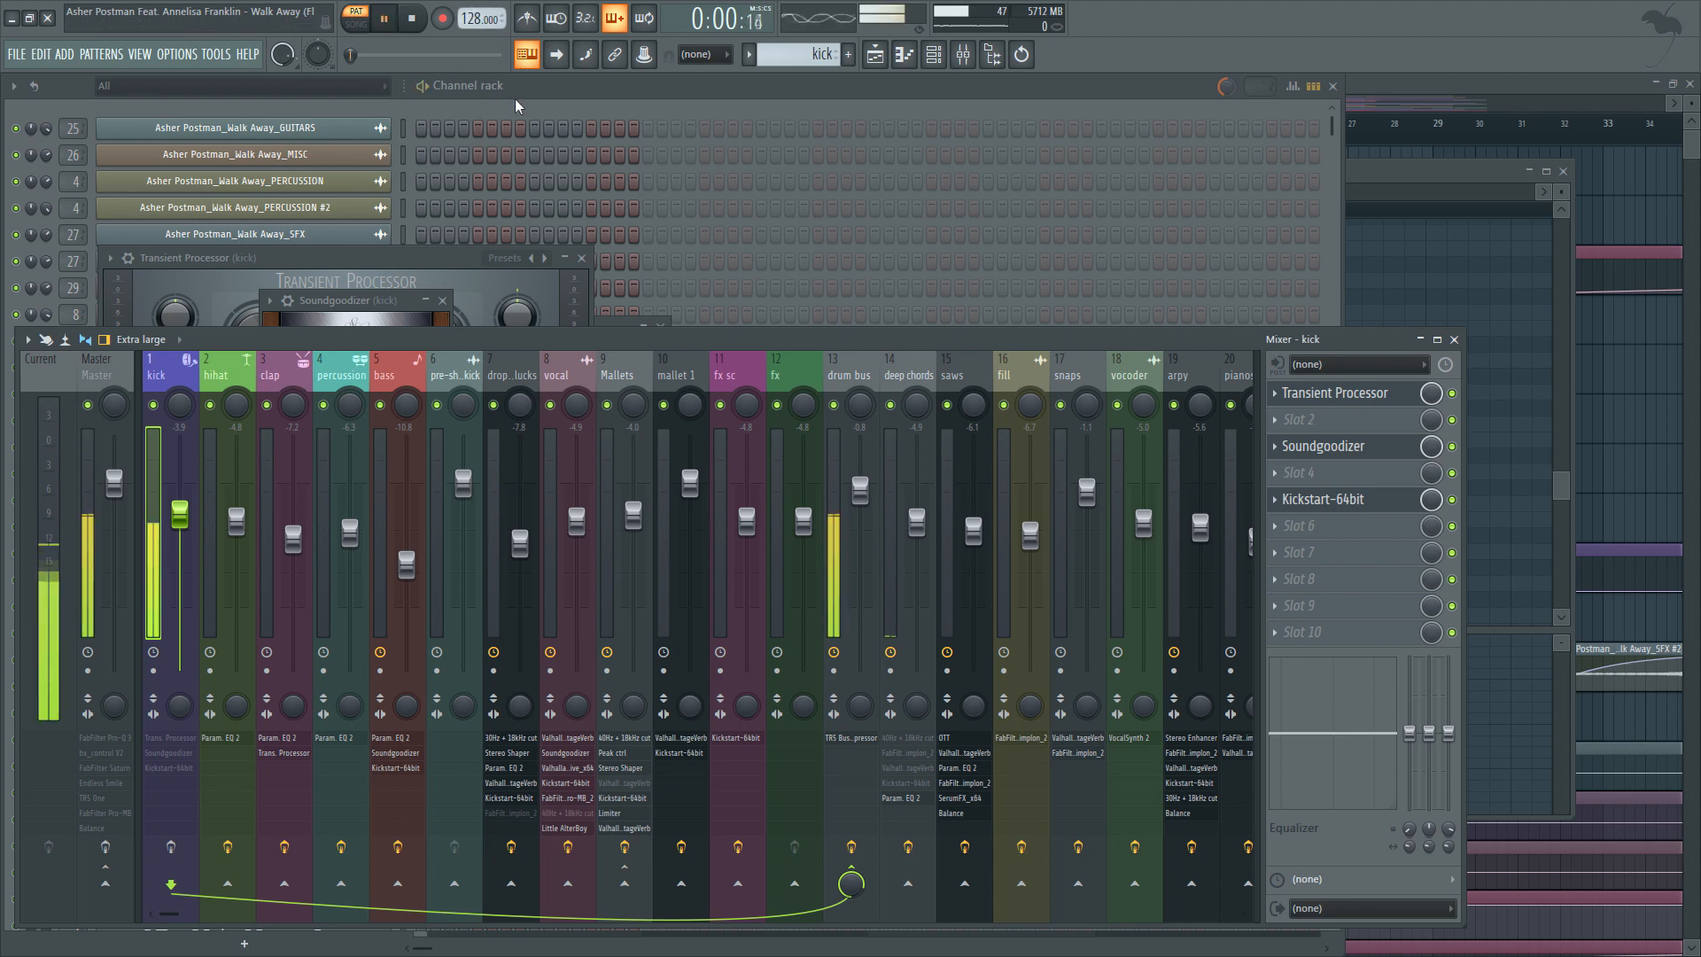
pyautogui.press('space')
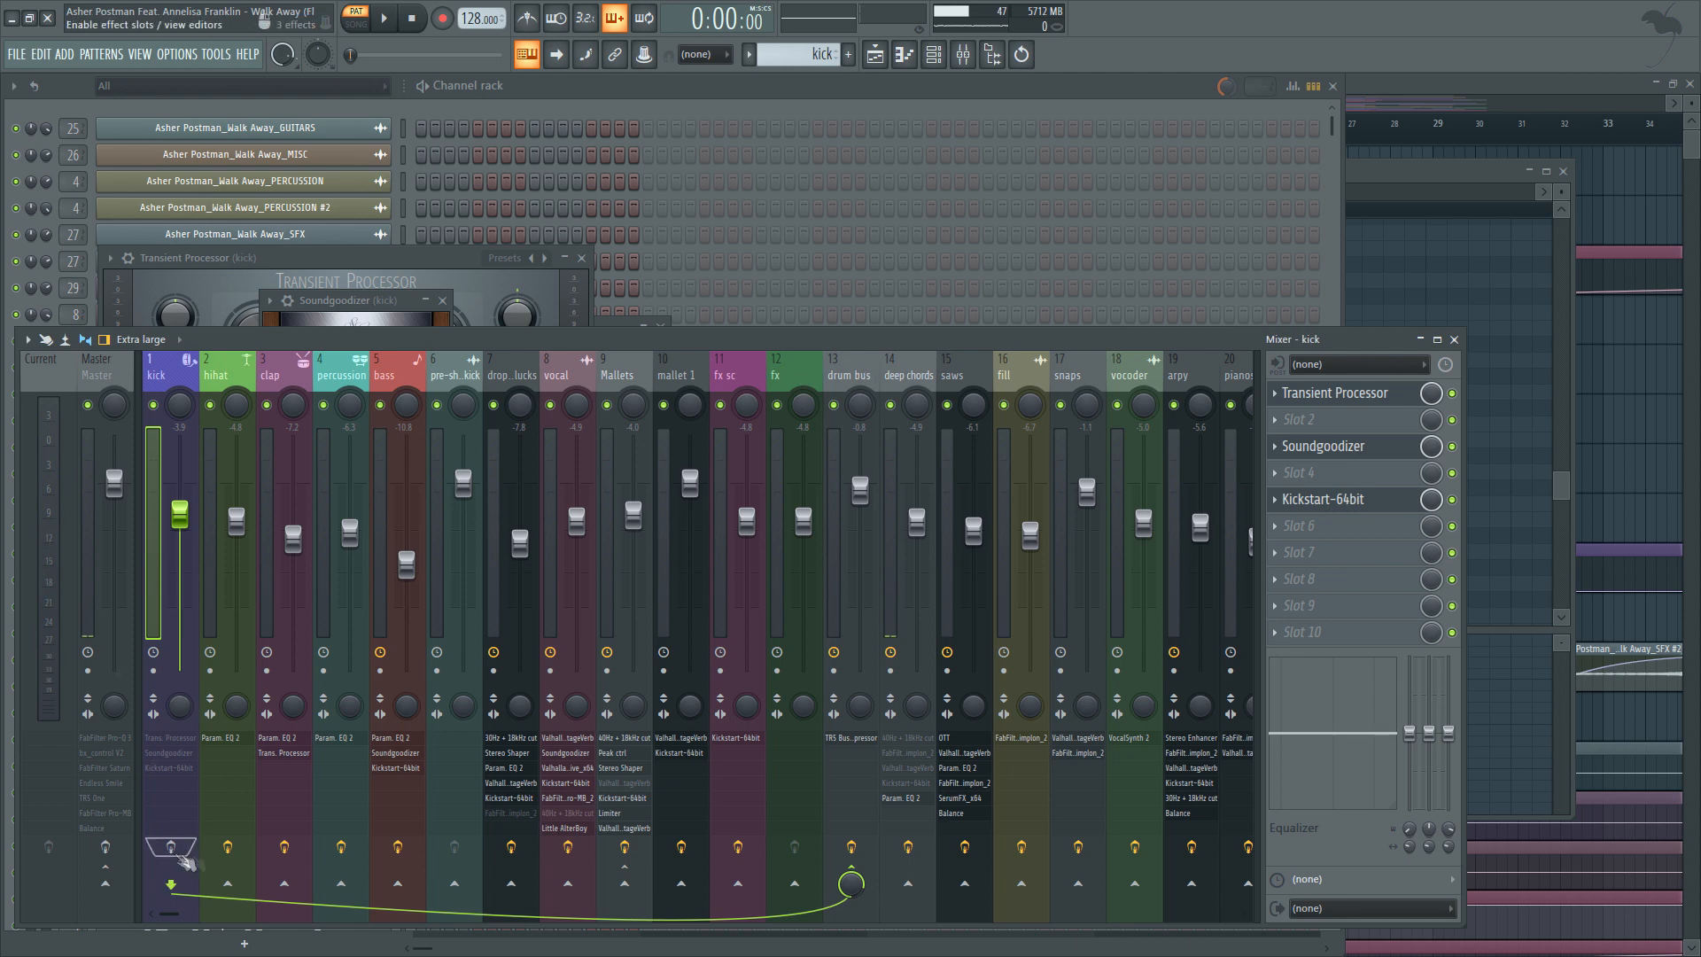
pyautogui.click(181, 853)
pyautogui.press('space')
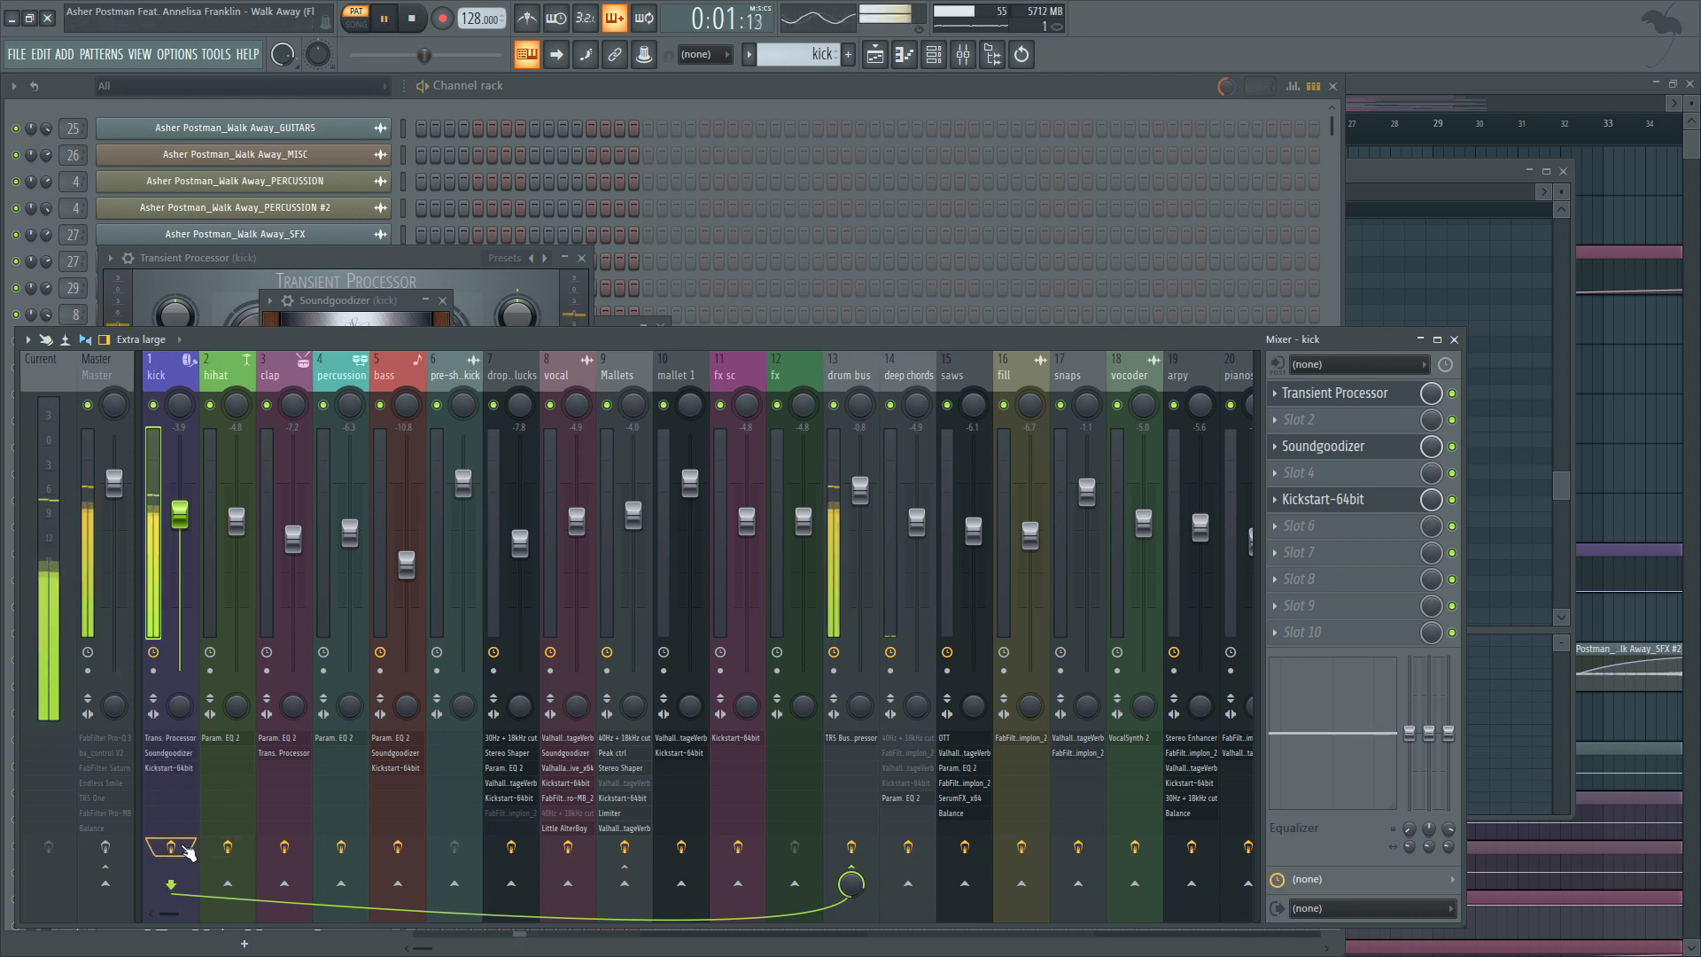
pyautogui.press('space')
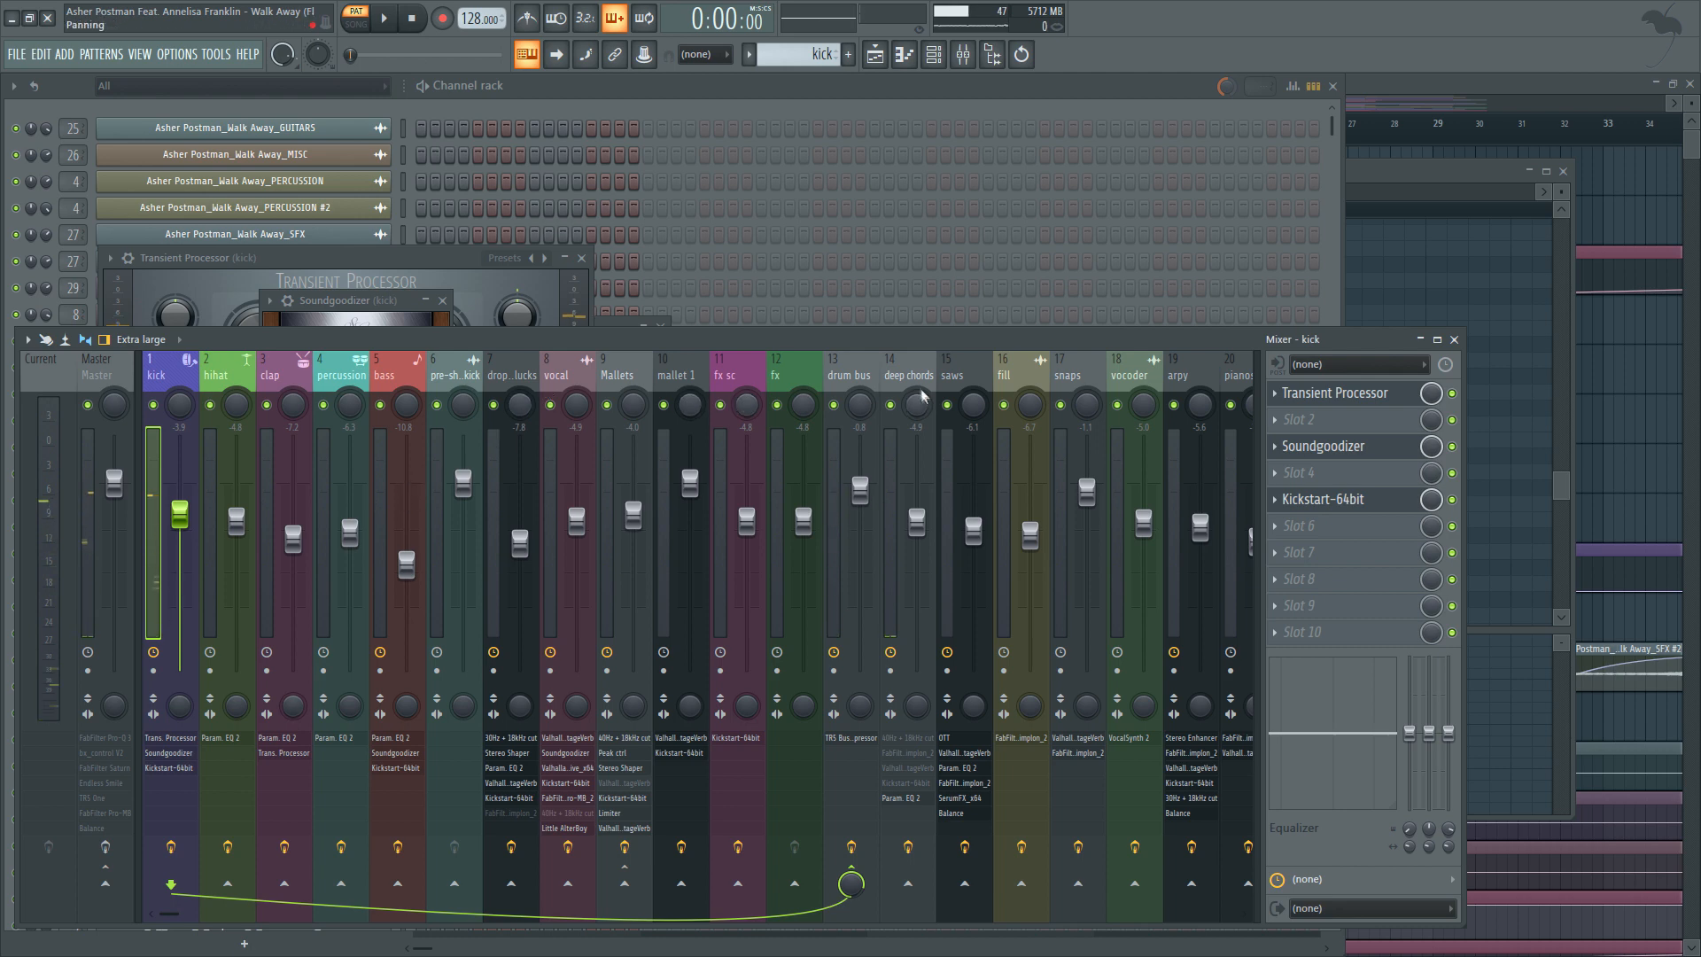
# Inspect the drum bus's TR5 Bus Compressor, audition the kick with the compressor bypassed, and re-enable it.
pyautogui.click(839, 379)
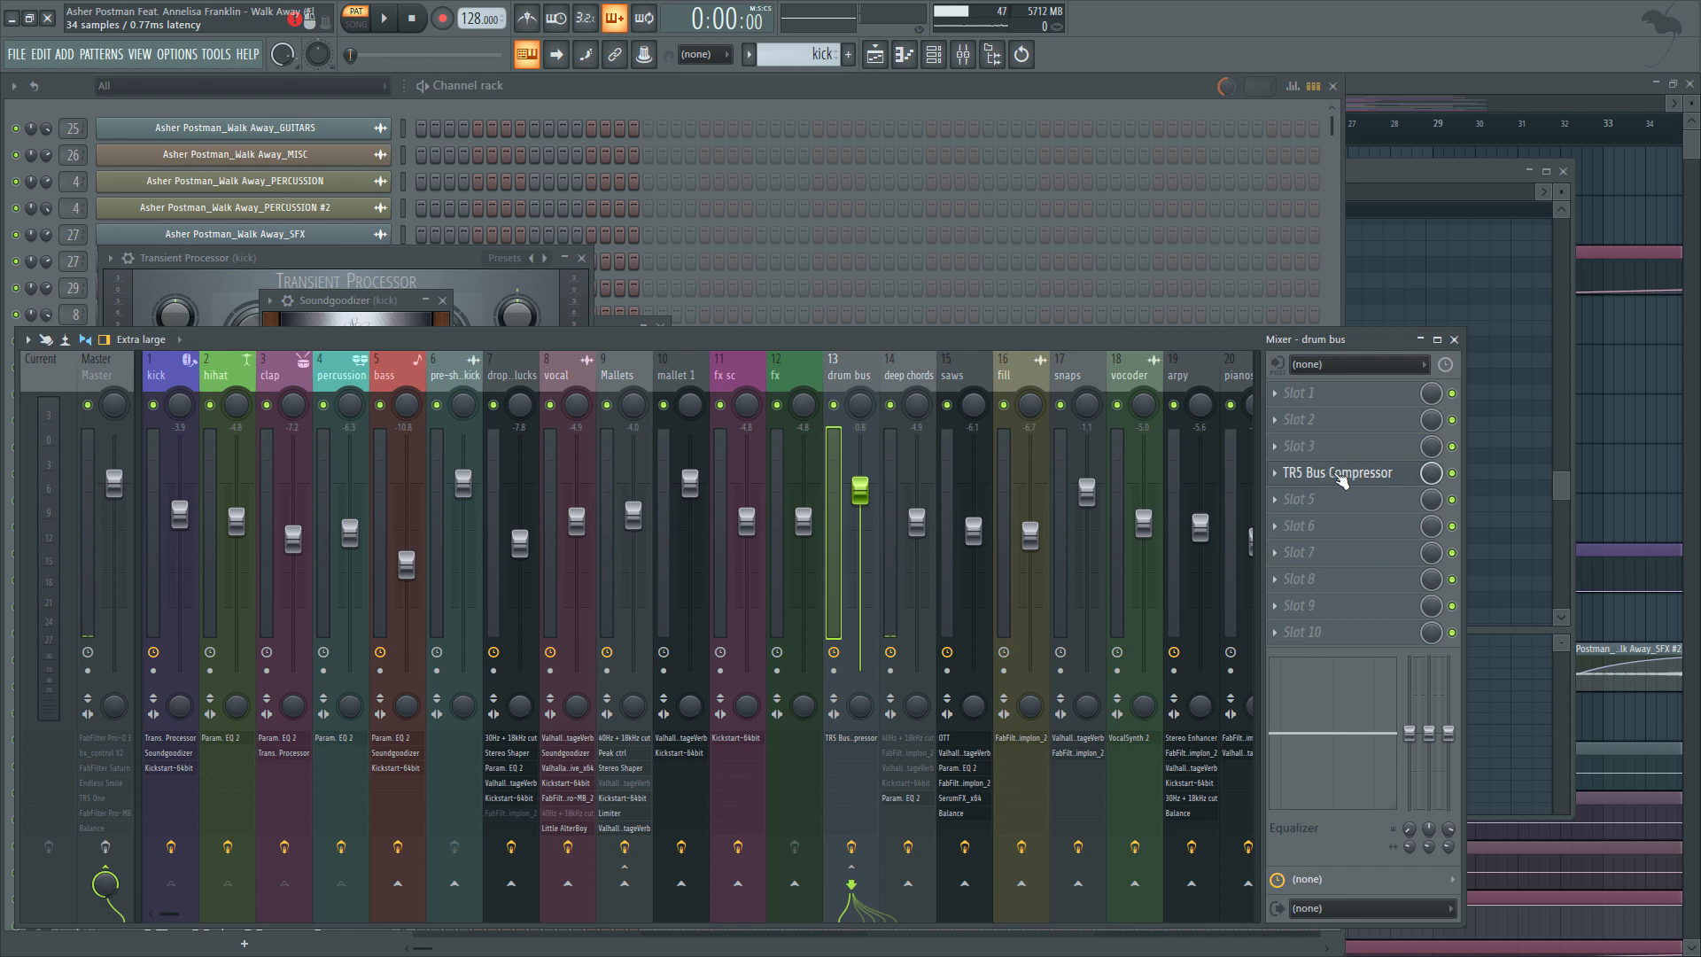
pyautogui.click(1338, 473)
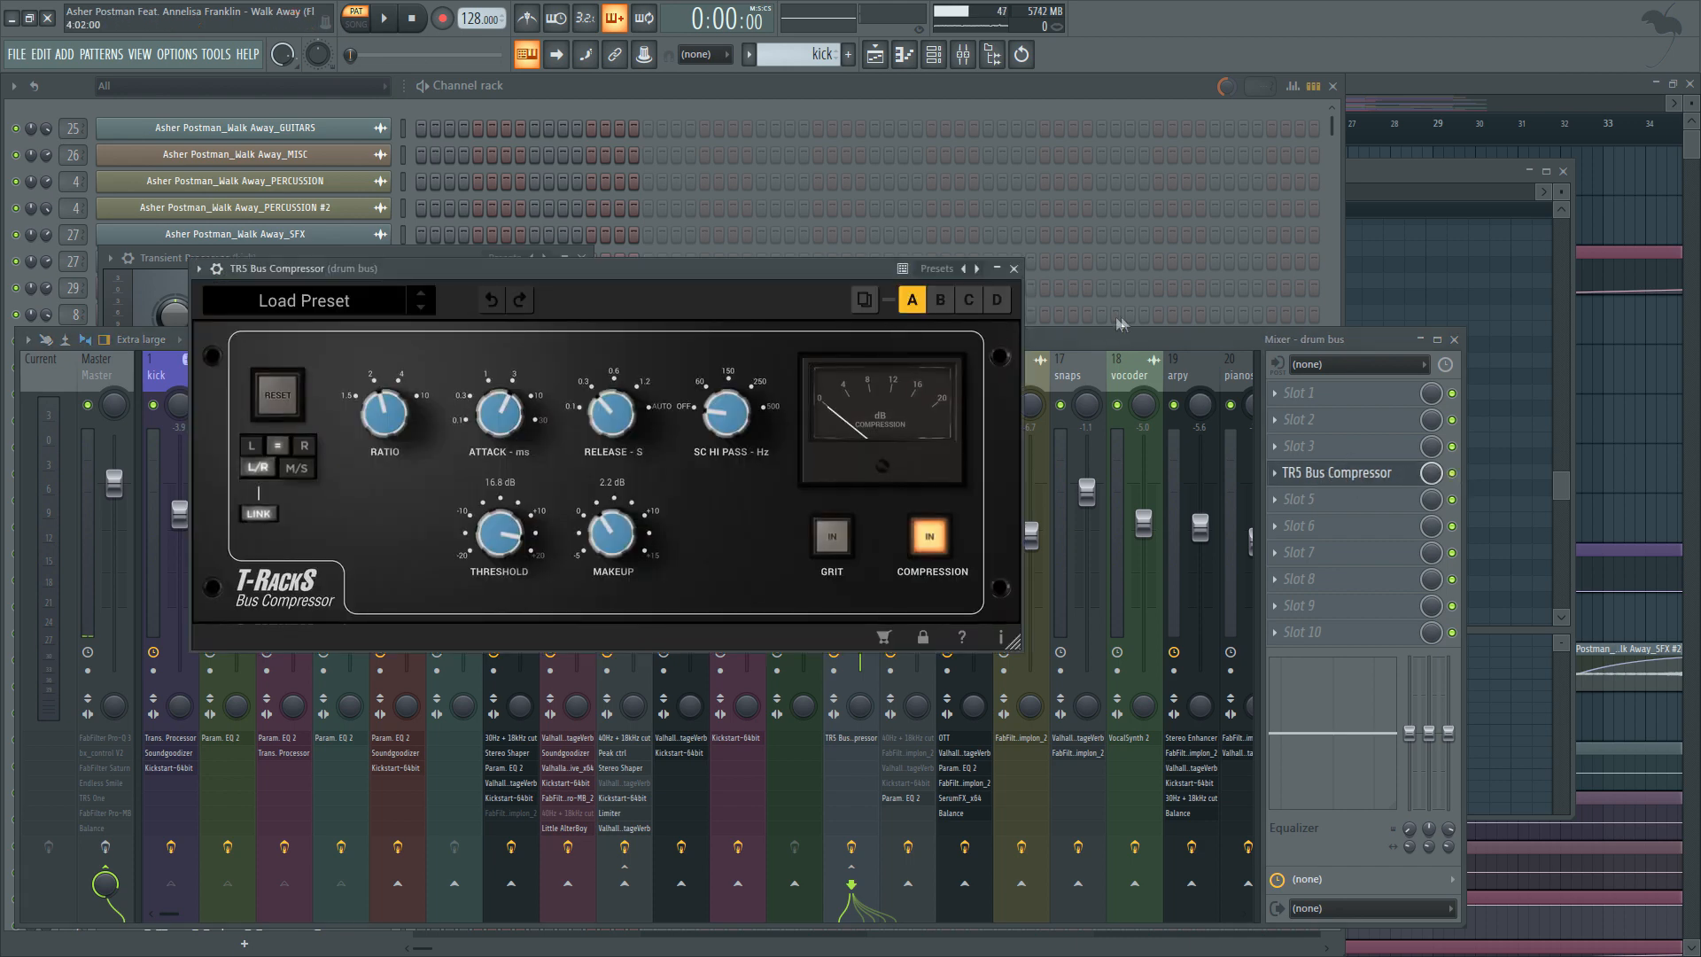
pyautogui.click(1453, 474)
pyautogui.press('space')
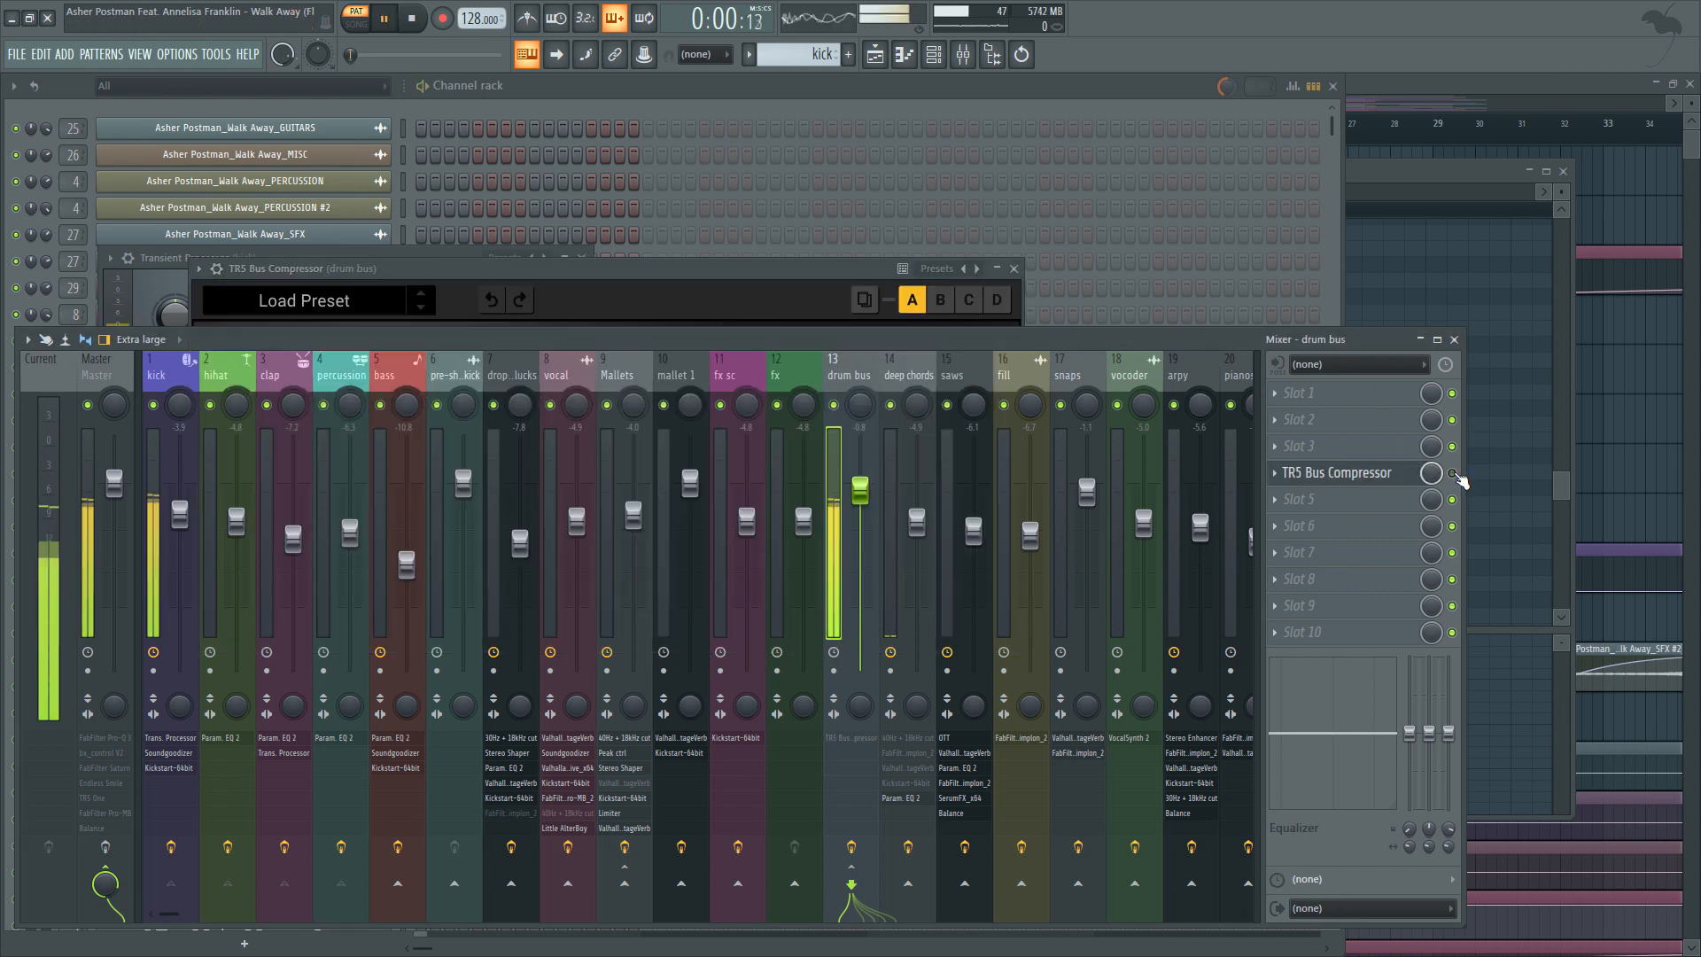
pyautogui.press('space')
pyautogui.click(1454, 474)
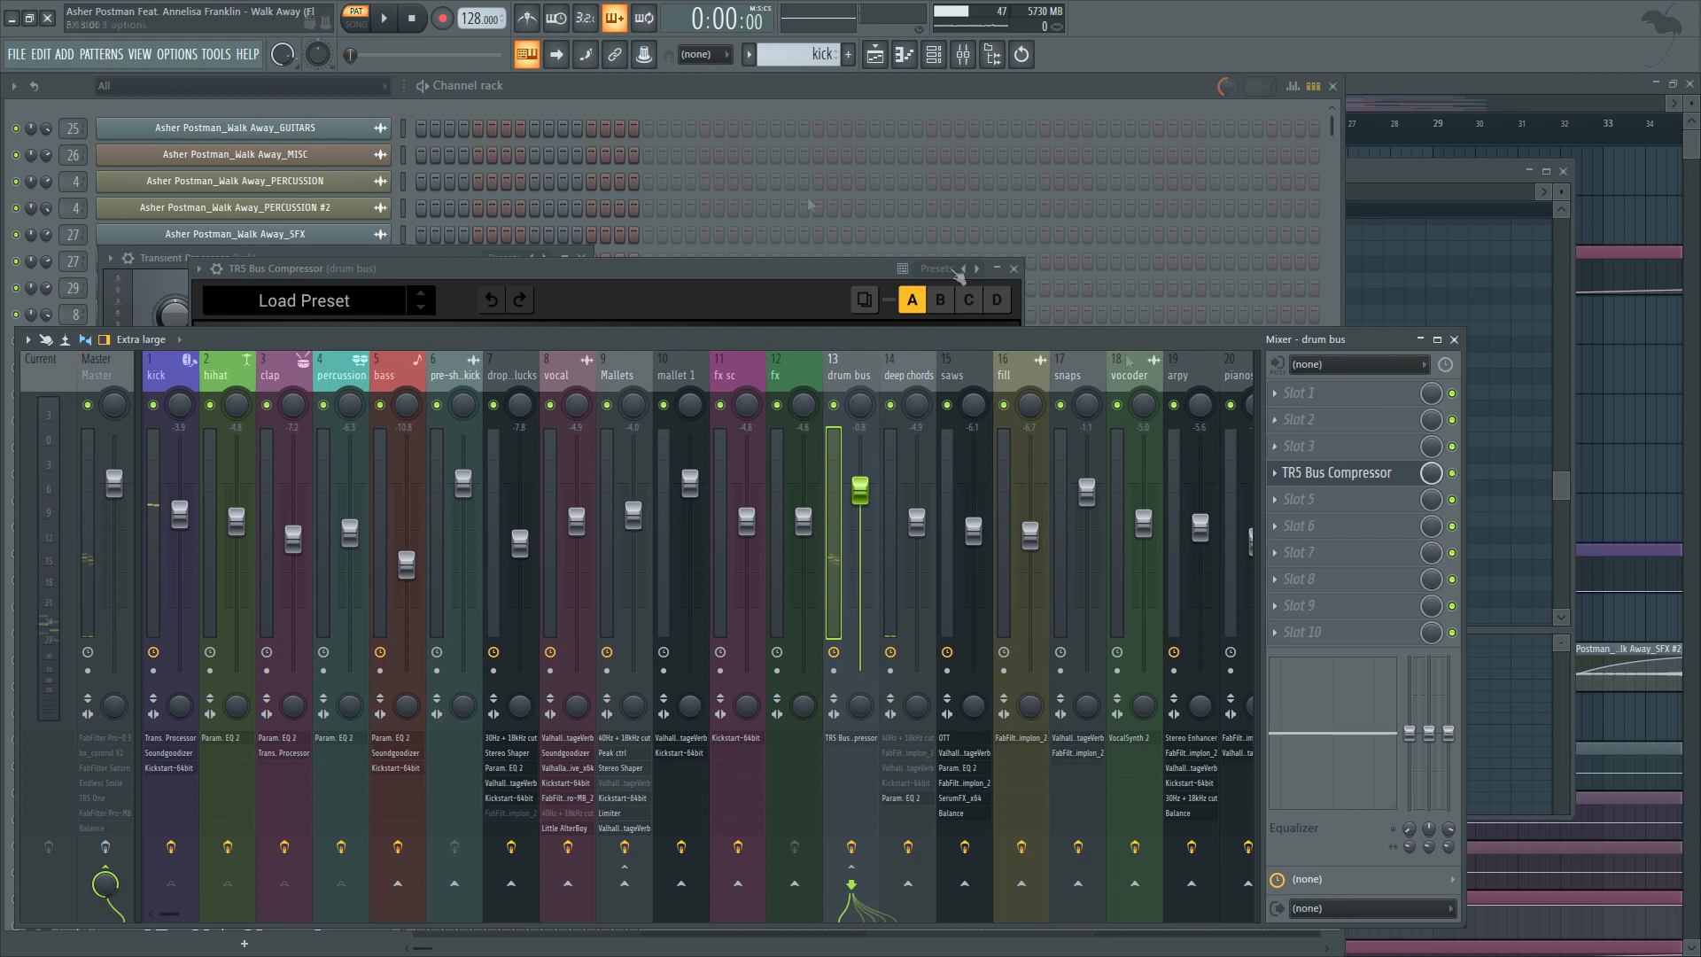
# Show the clap pattern's layered channels in the channel rack and play the pattern back.
pyautogui.click(655, 87)
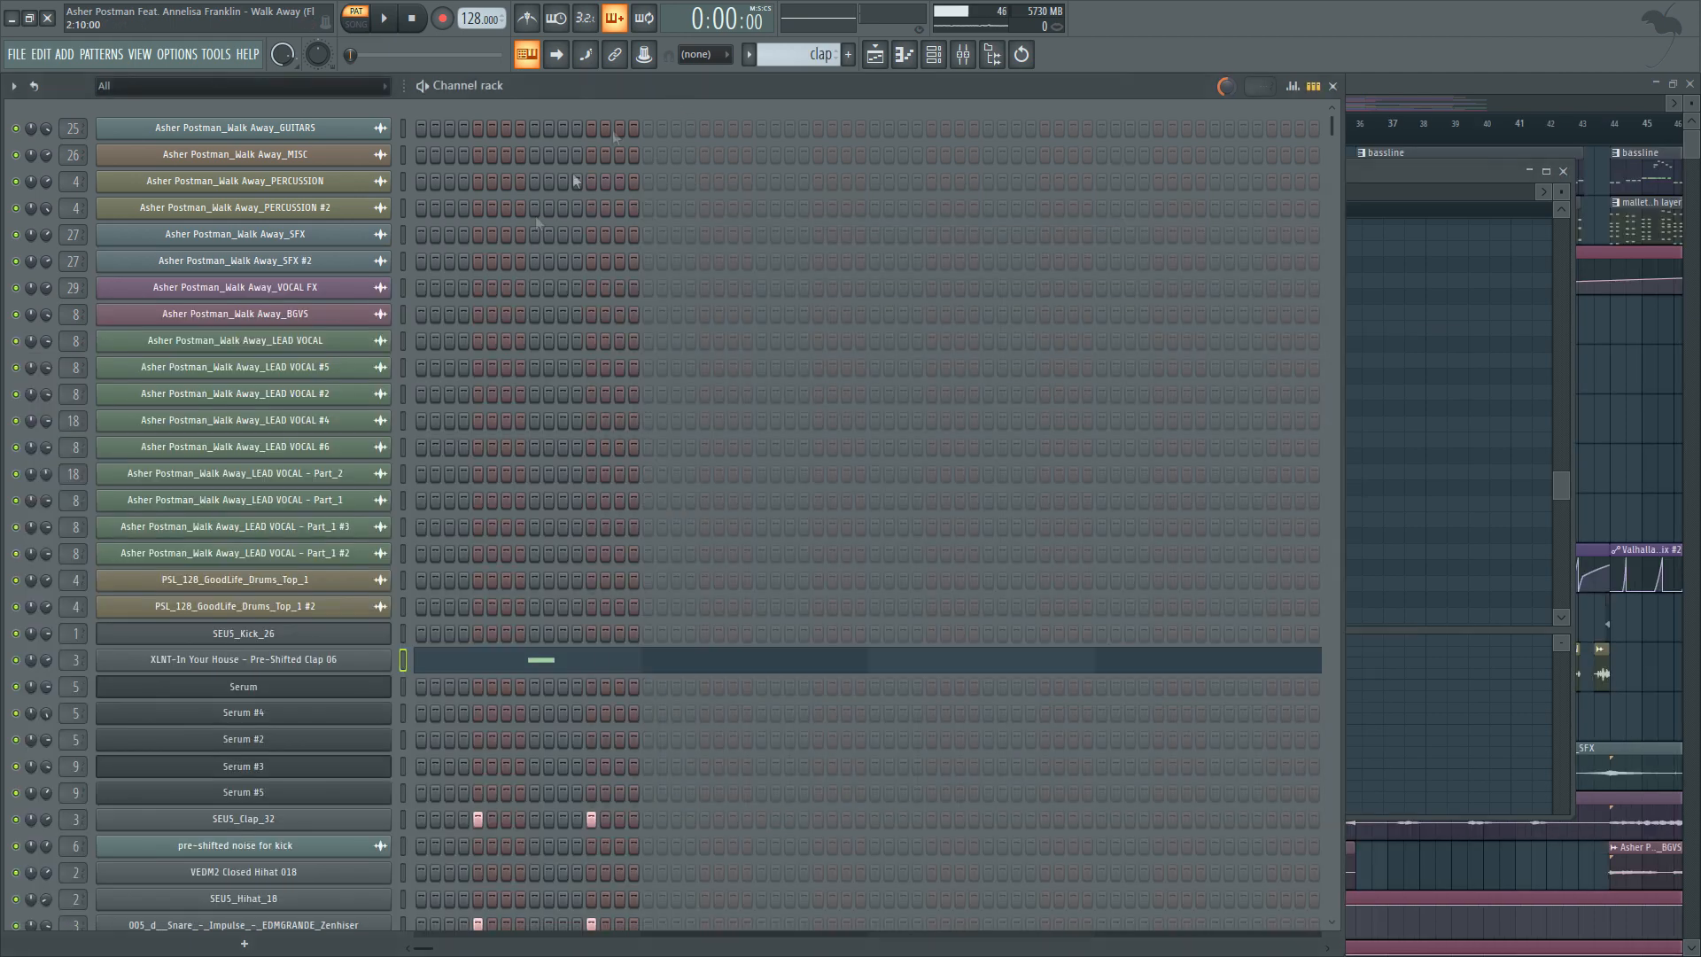
pyautogui.scroll(-9, 492, 454)
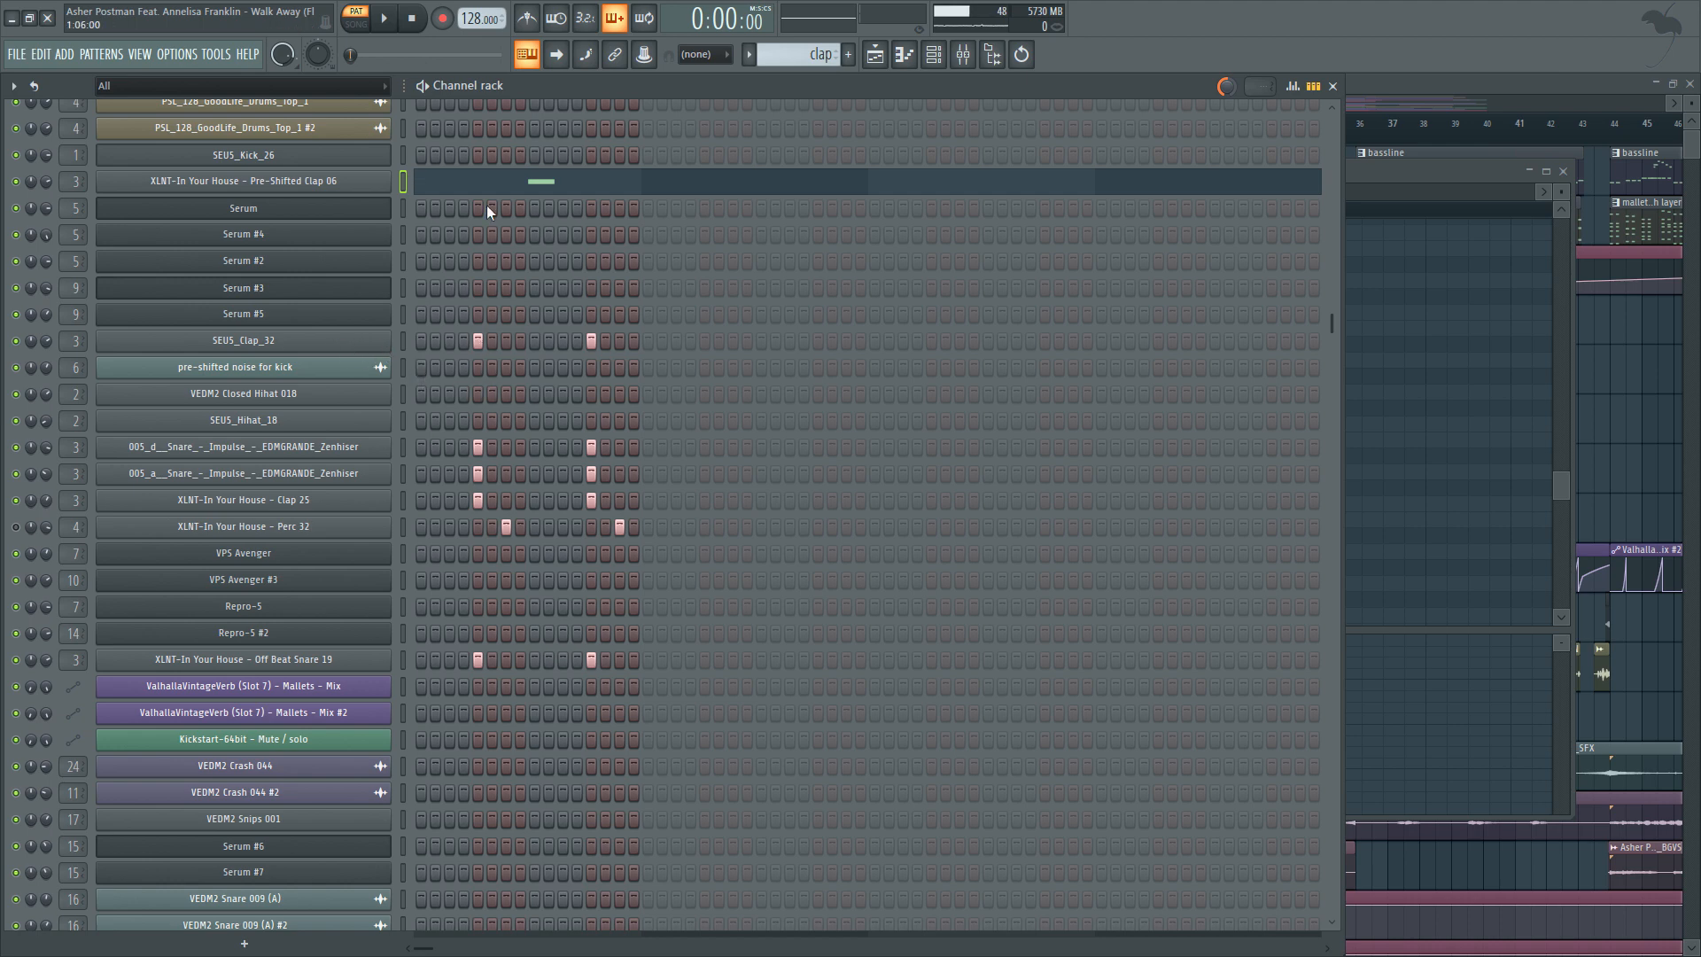
pyautogui.press('space')
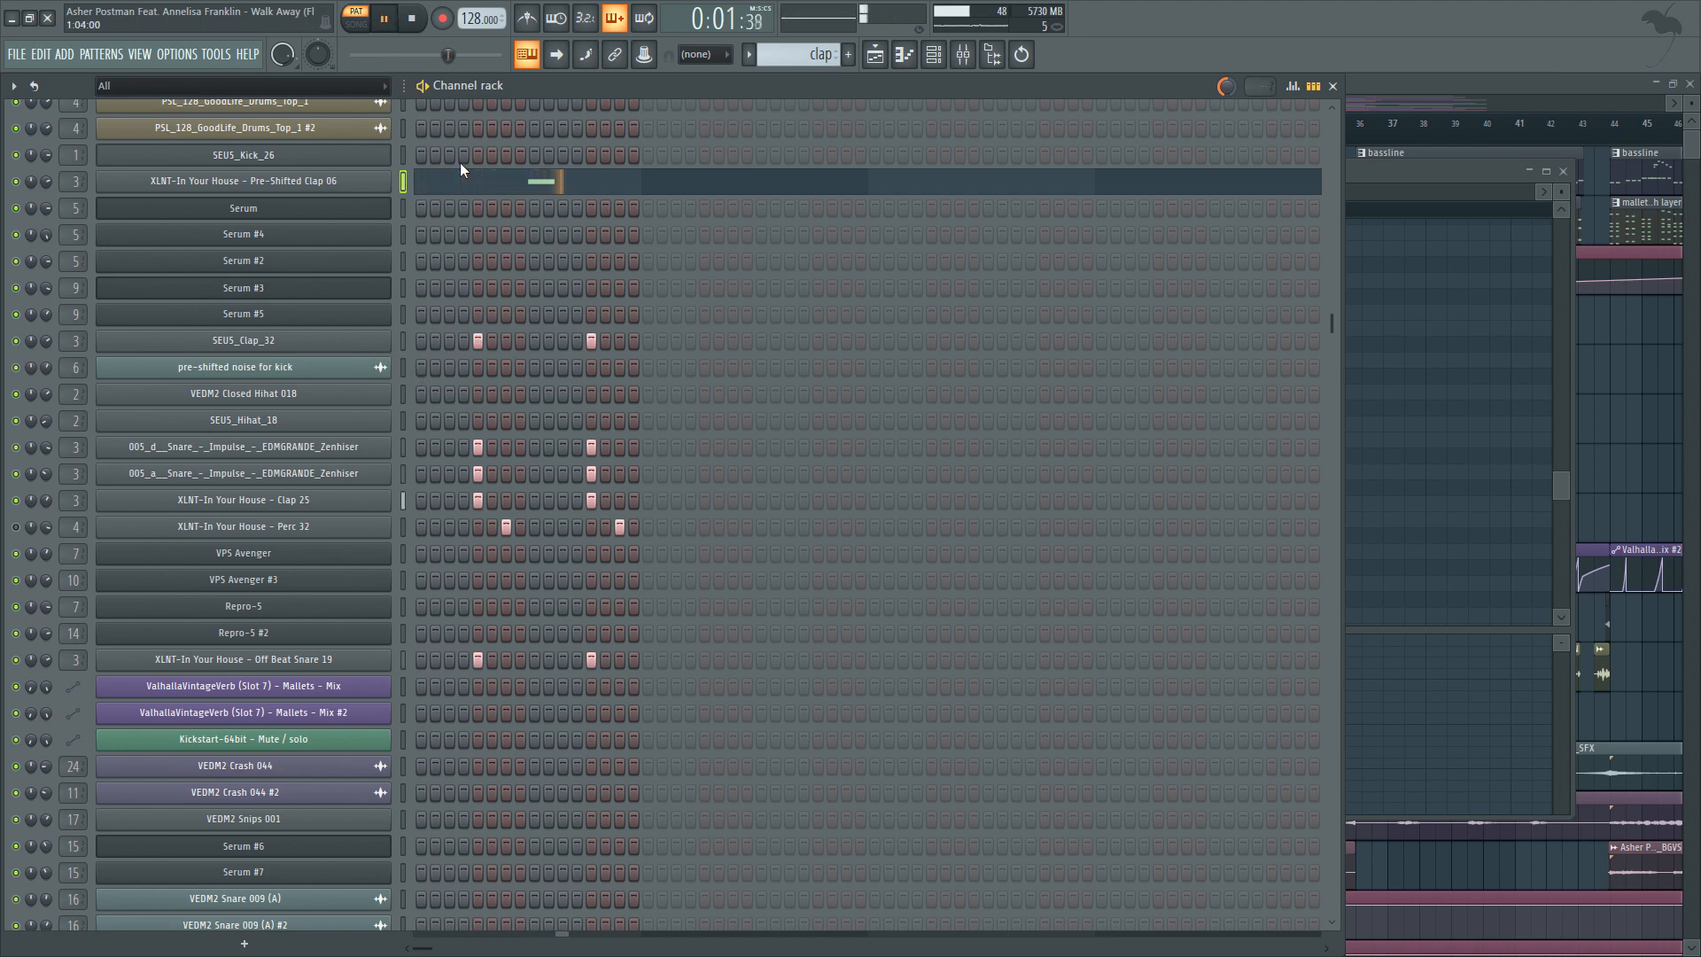
pyautogui.press('space')
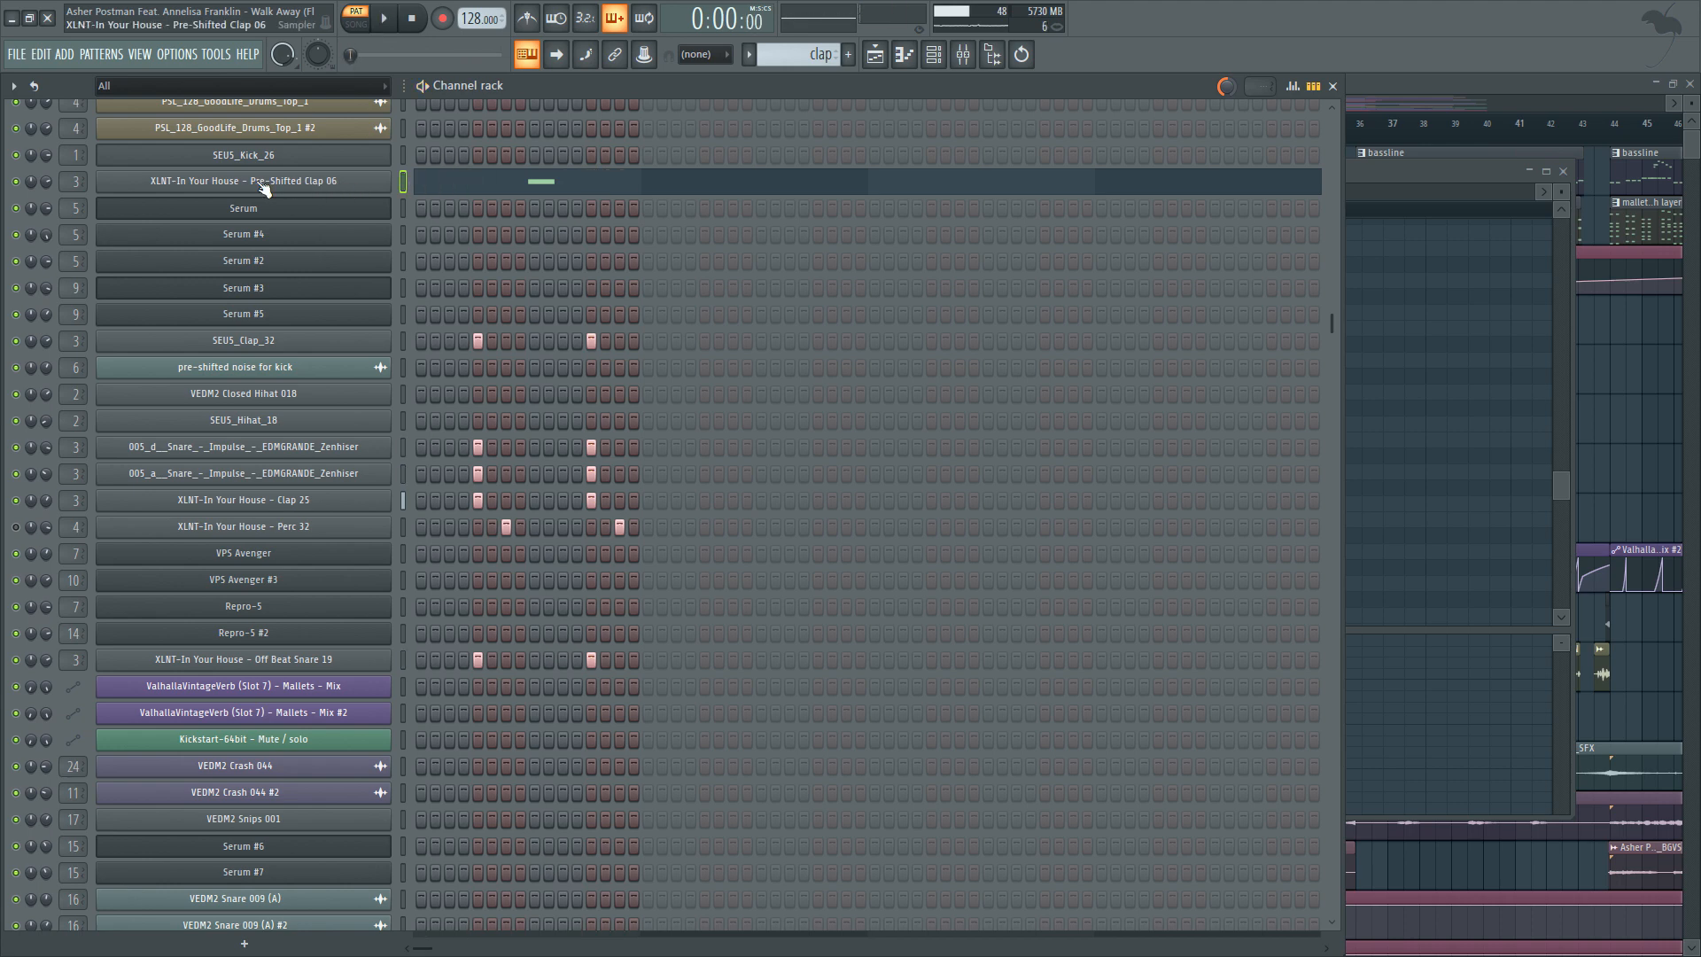
# Inspect the sample waveforms of the Pre-Shifted Clap 06 and SEUS_Clap_32 channels.
pyautogui.click(267, 186)
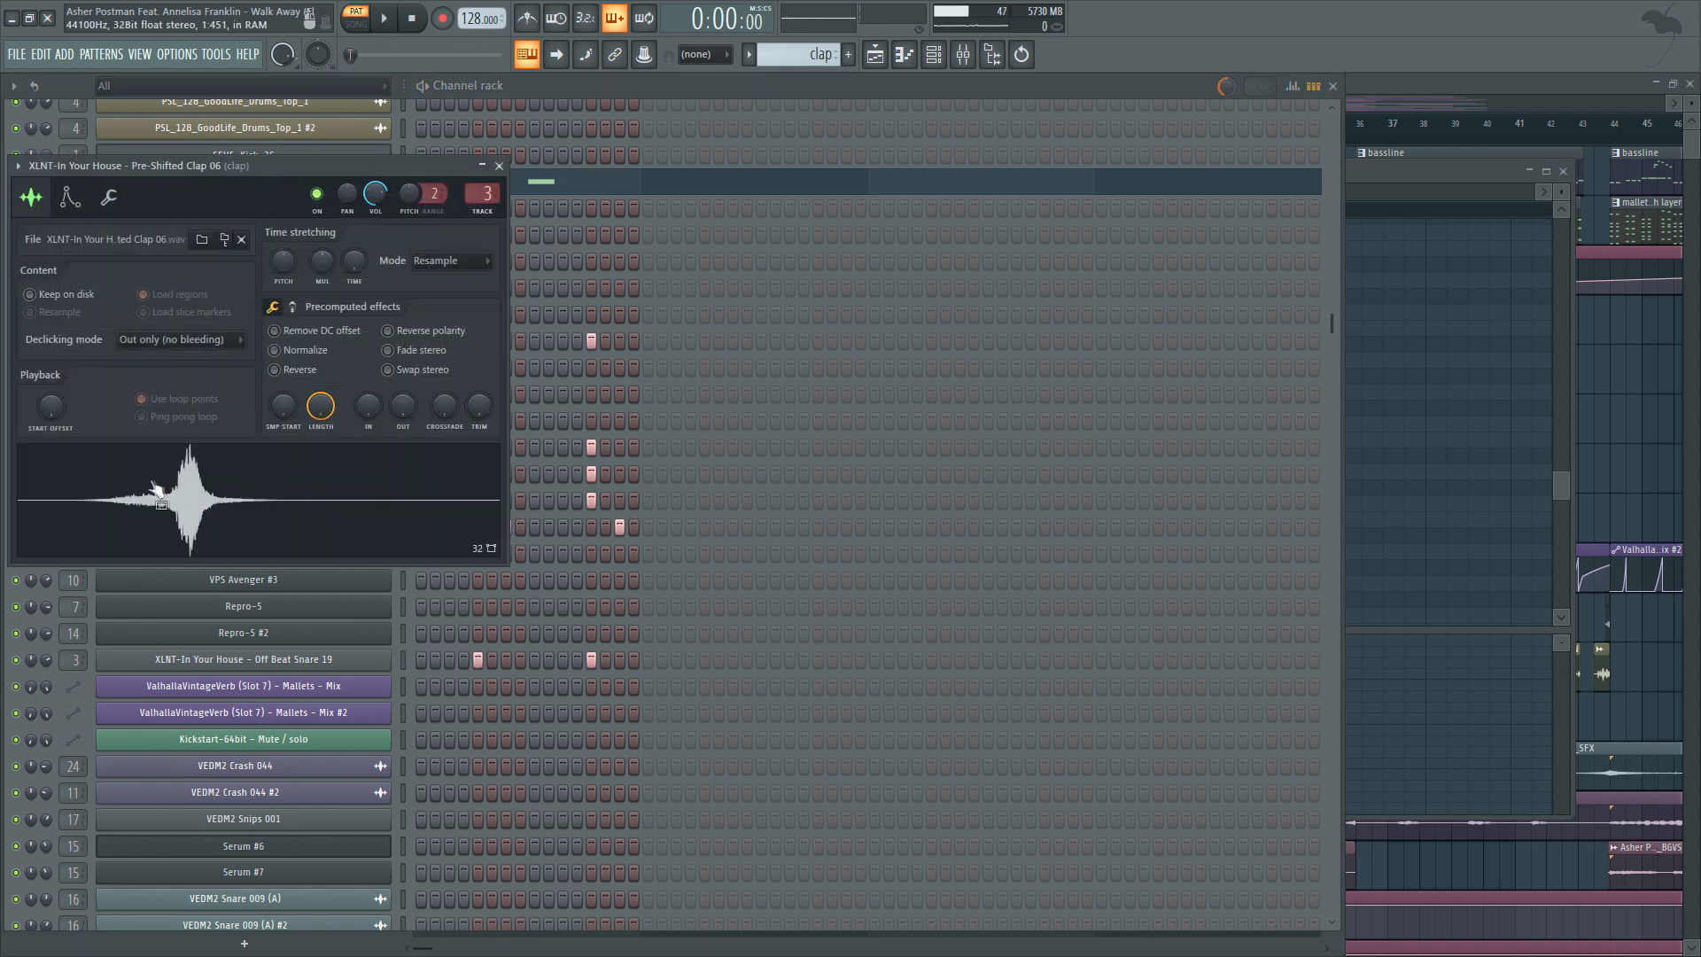
pyautogui.click(566, 85)
pyautogui.click(369, 341)
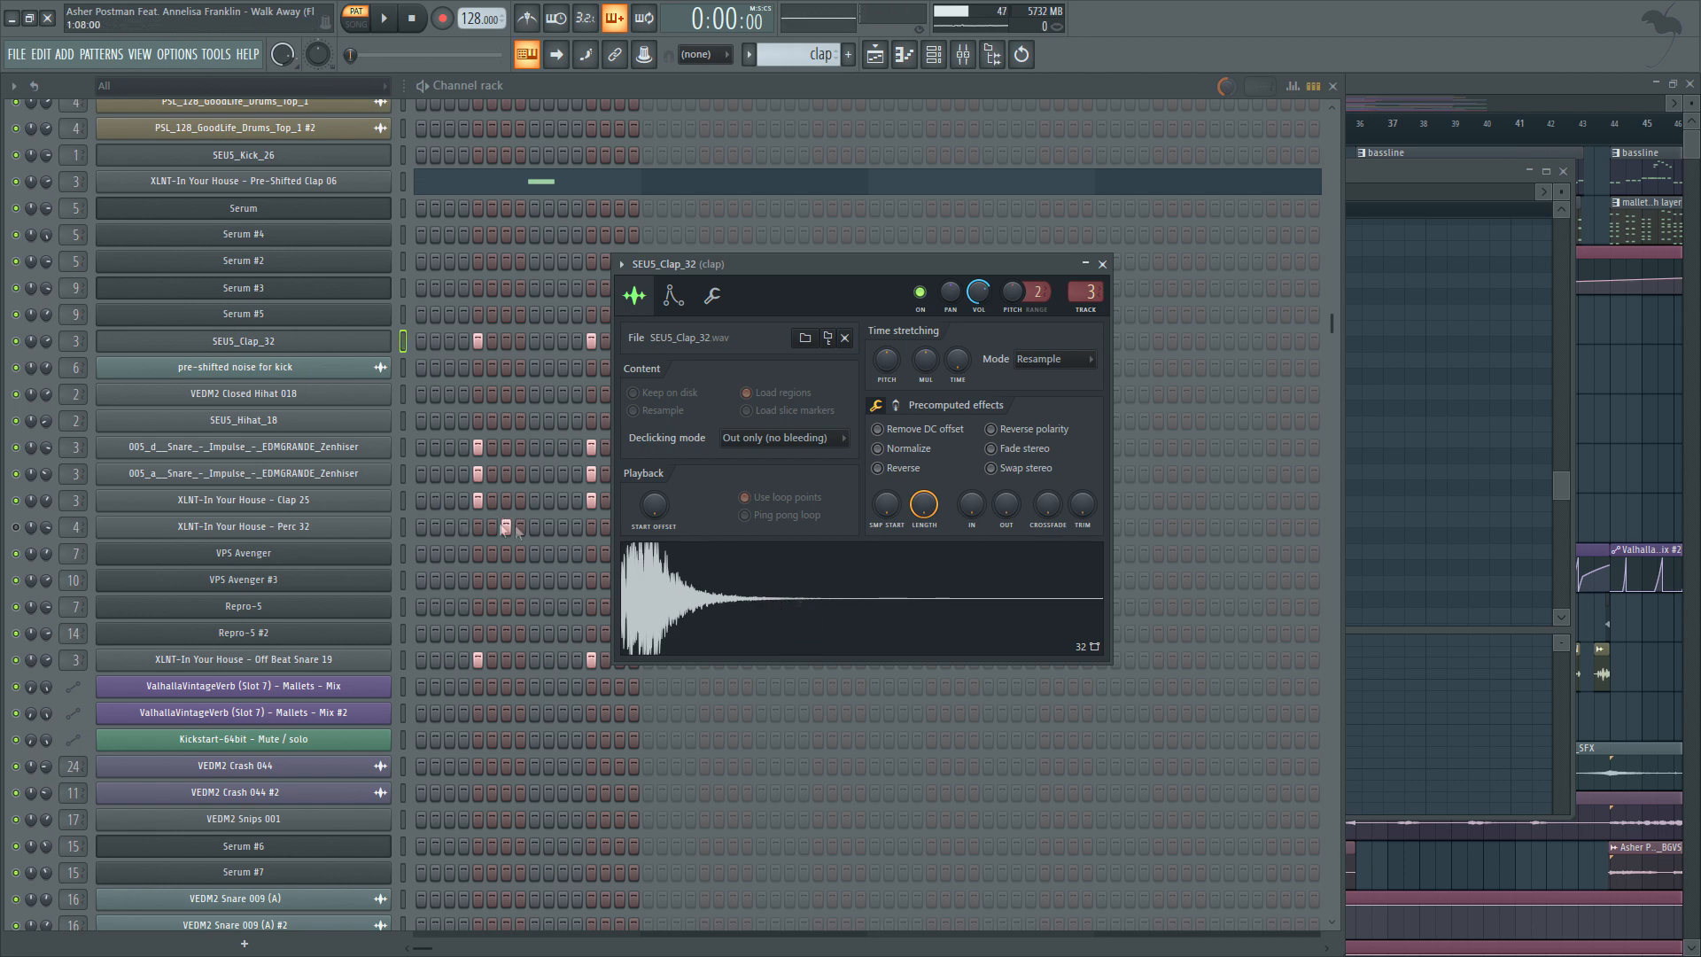
# Inspect the waveforms of the 005_d and 005_a Snare Impulse EDMGRANDE channels, moving their windows clear of the channel list.
pyautogui.click(254, 449)
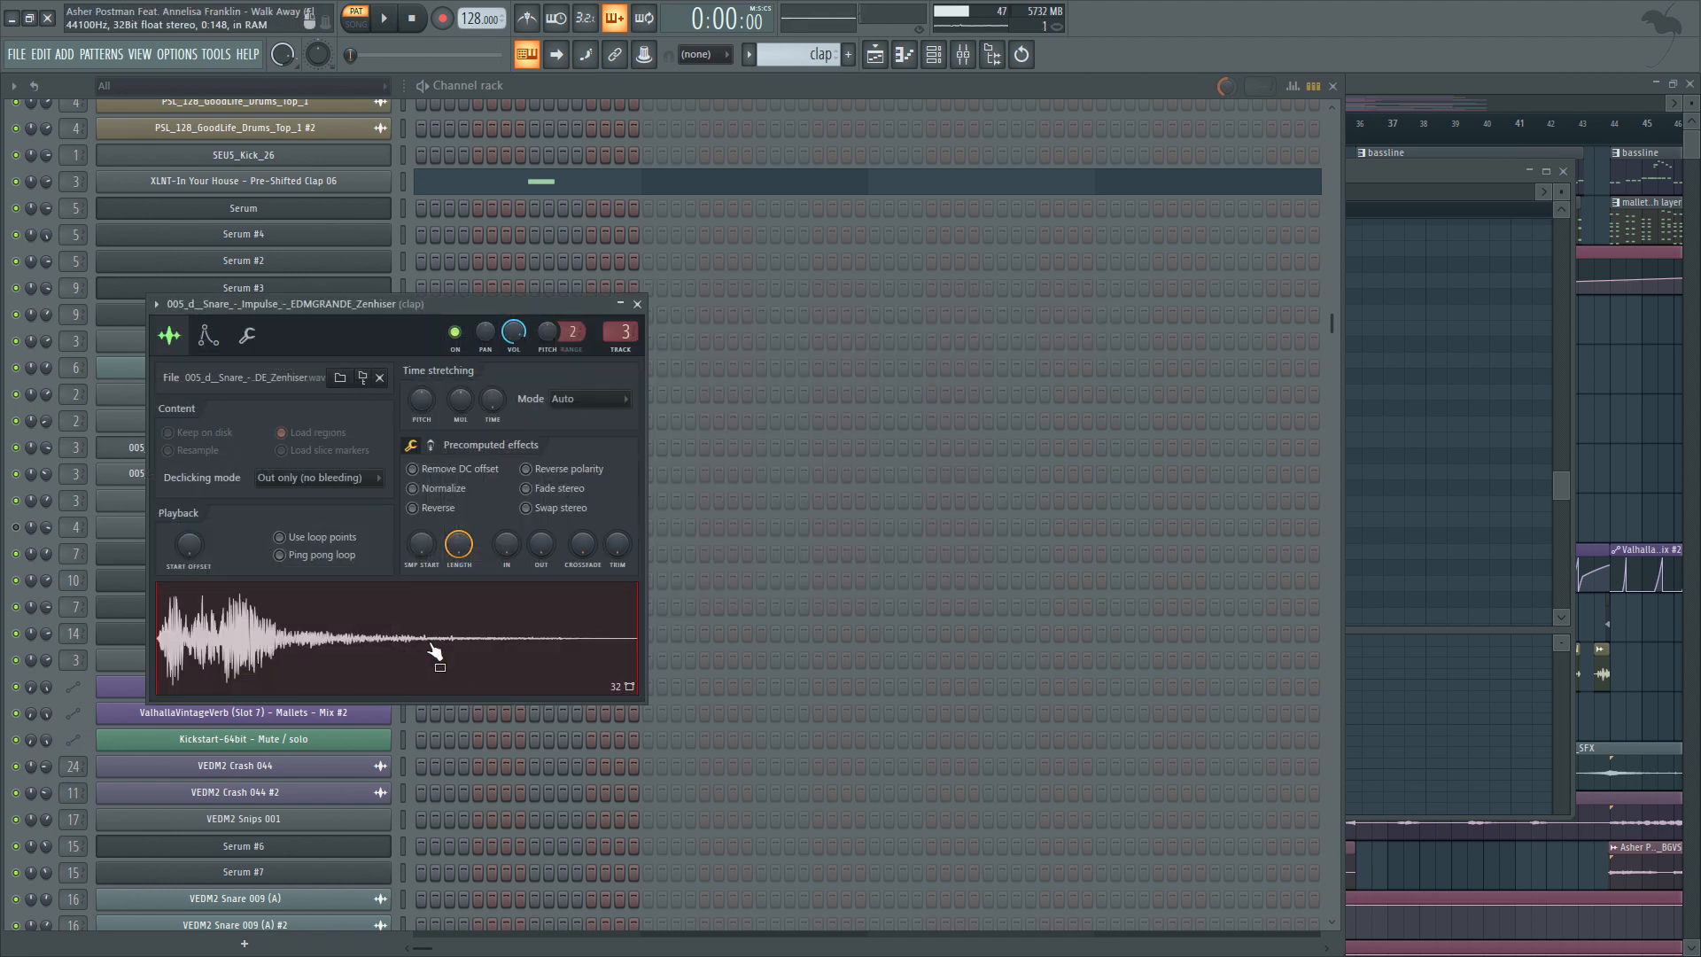
pyautogui.moveTo(434, 306); pyautogui.dragTo(950, 307)
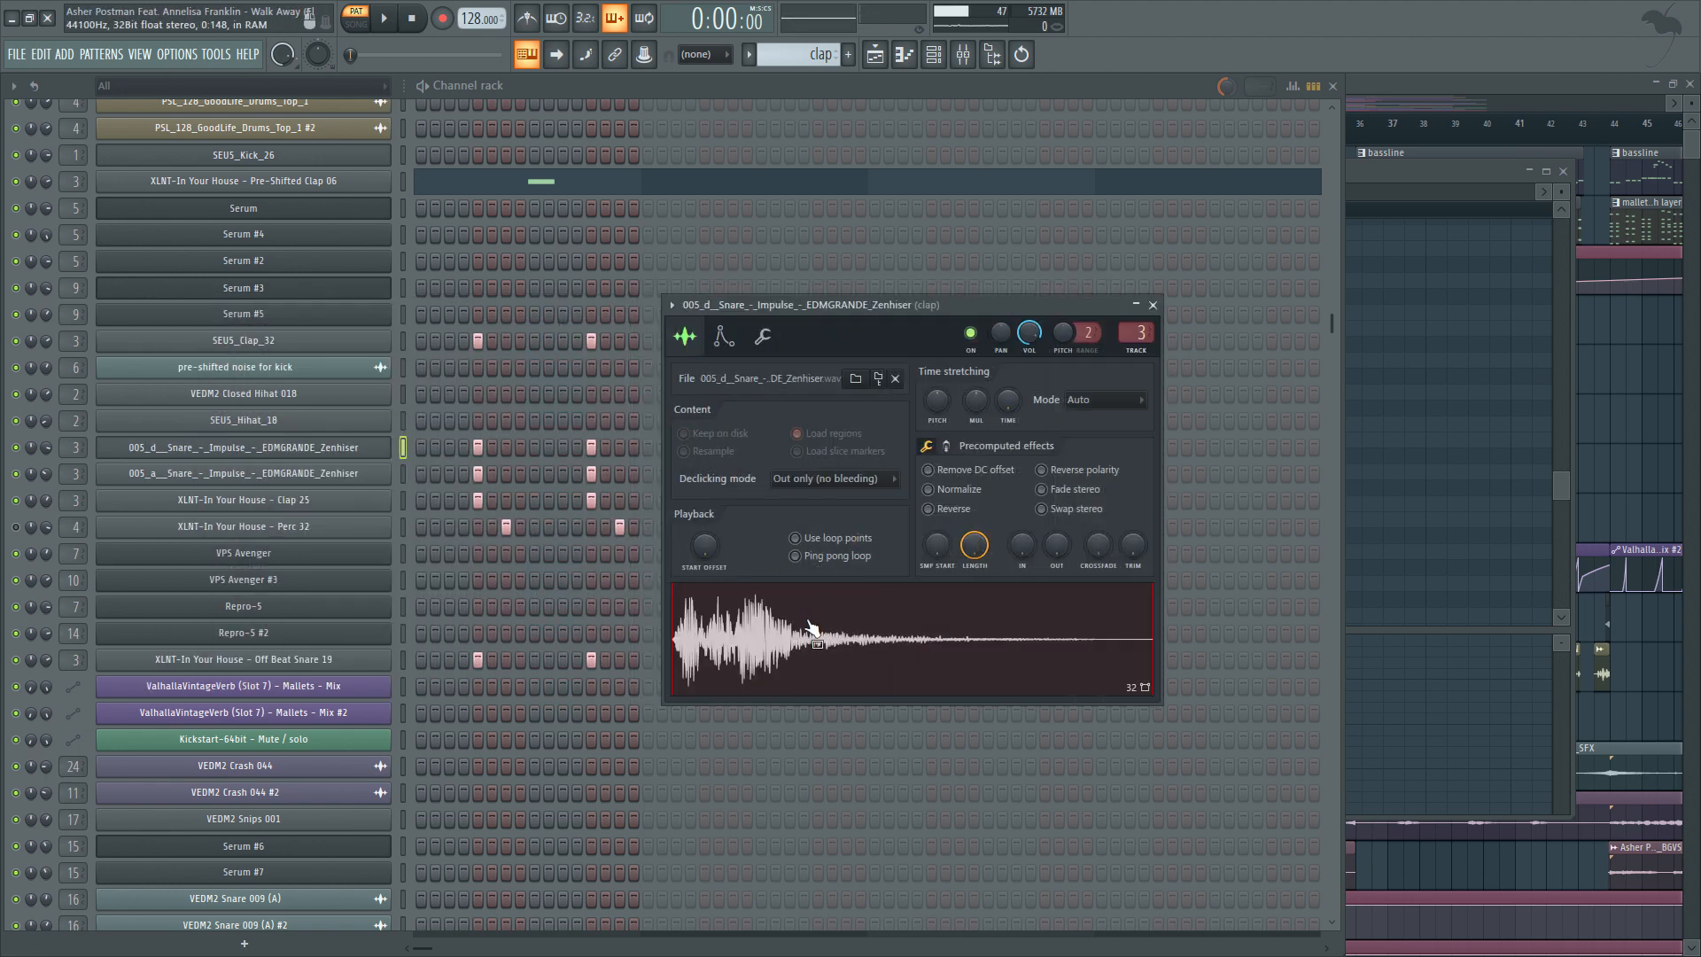
pyautogui.click(359, 475)
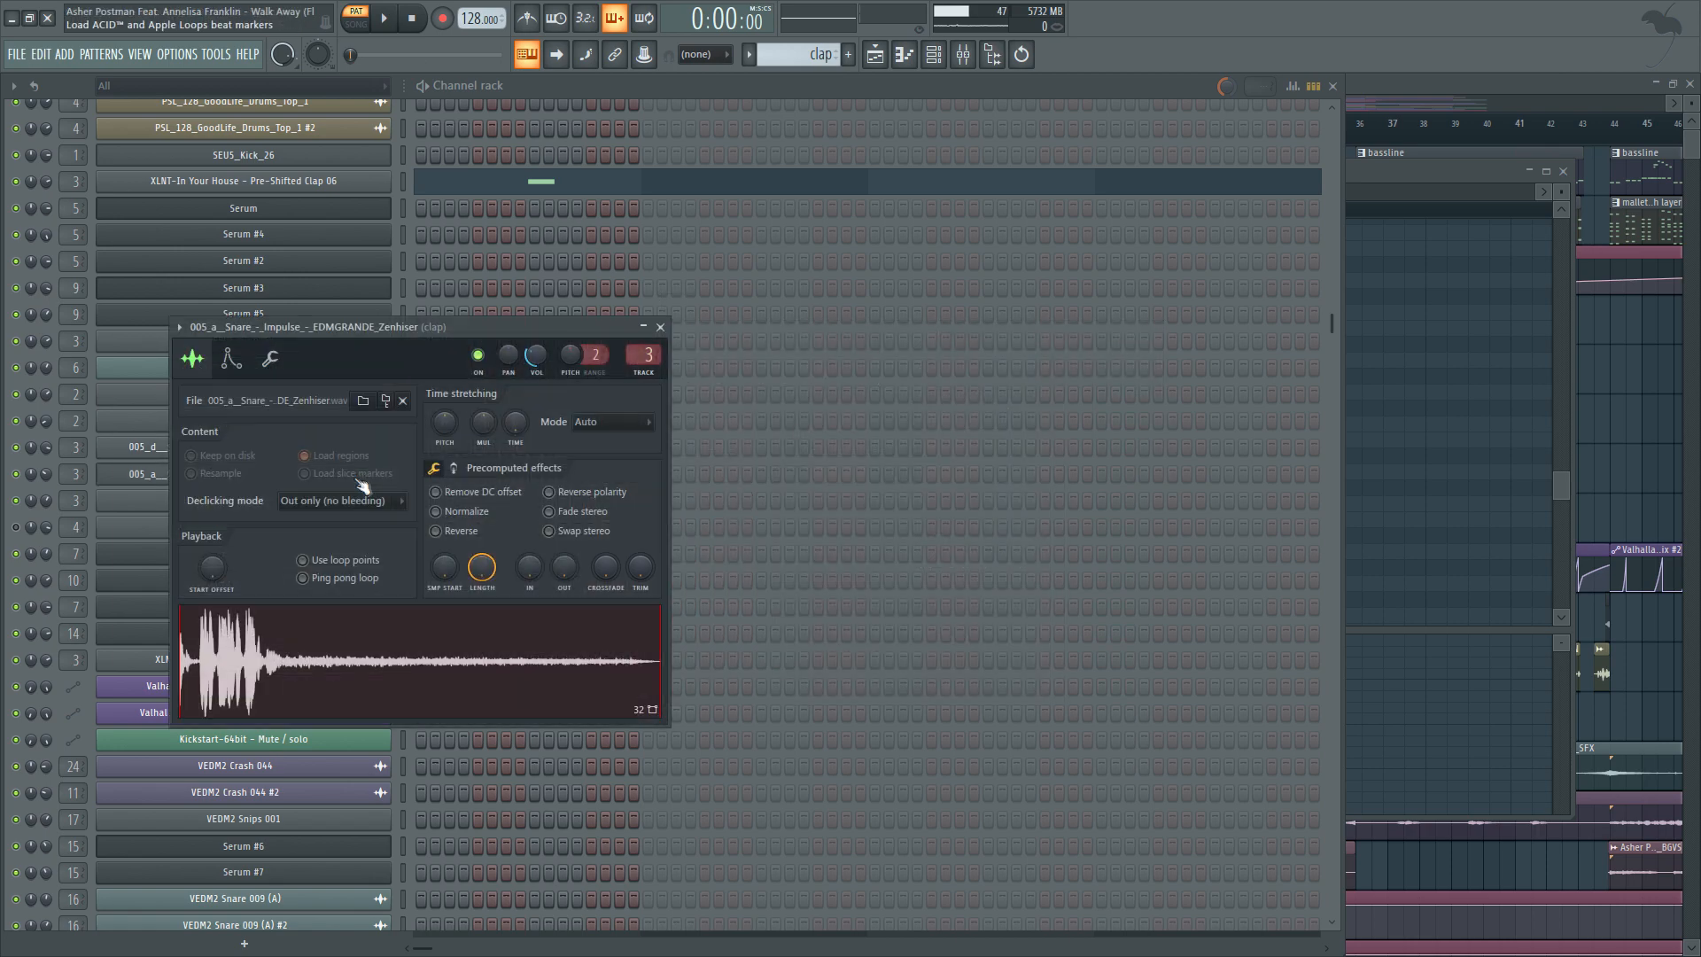
pyautogui.moveTo(492, 327); pyautogui.dragTo(1102, 201)
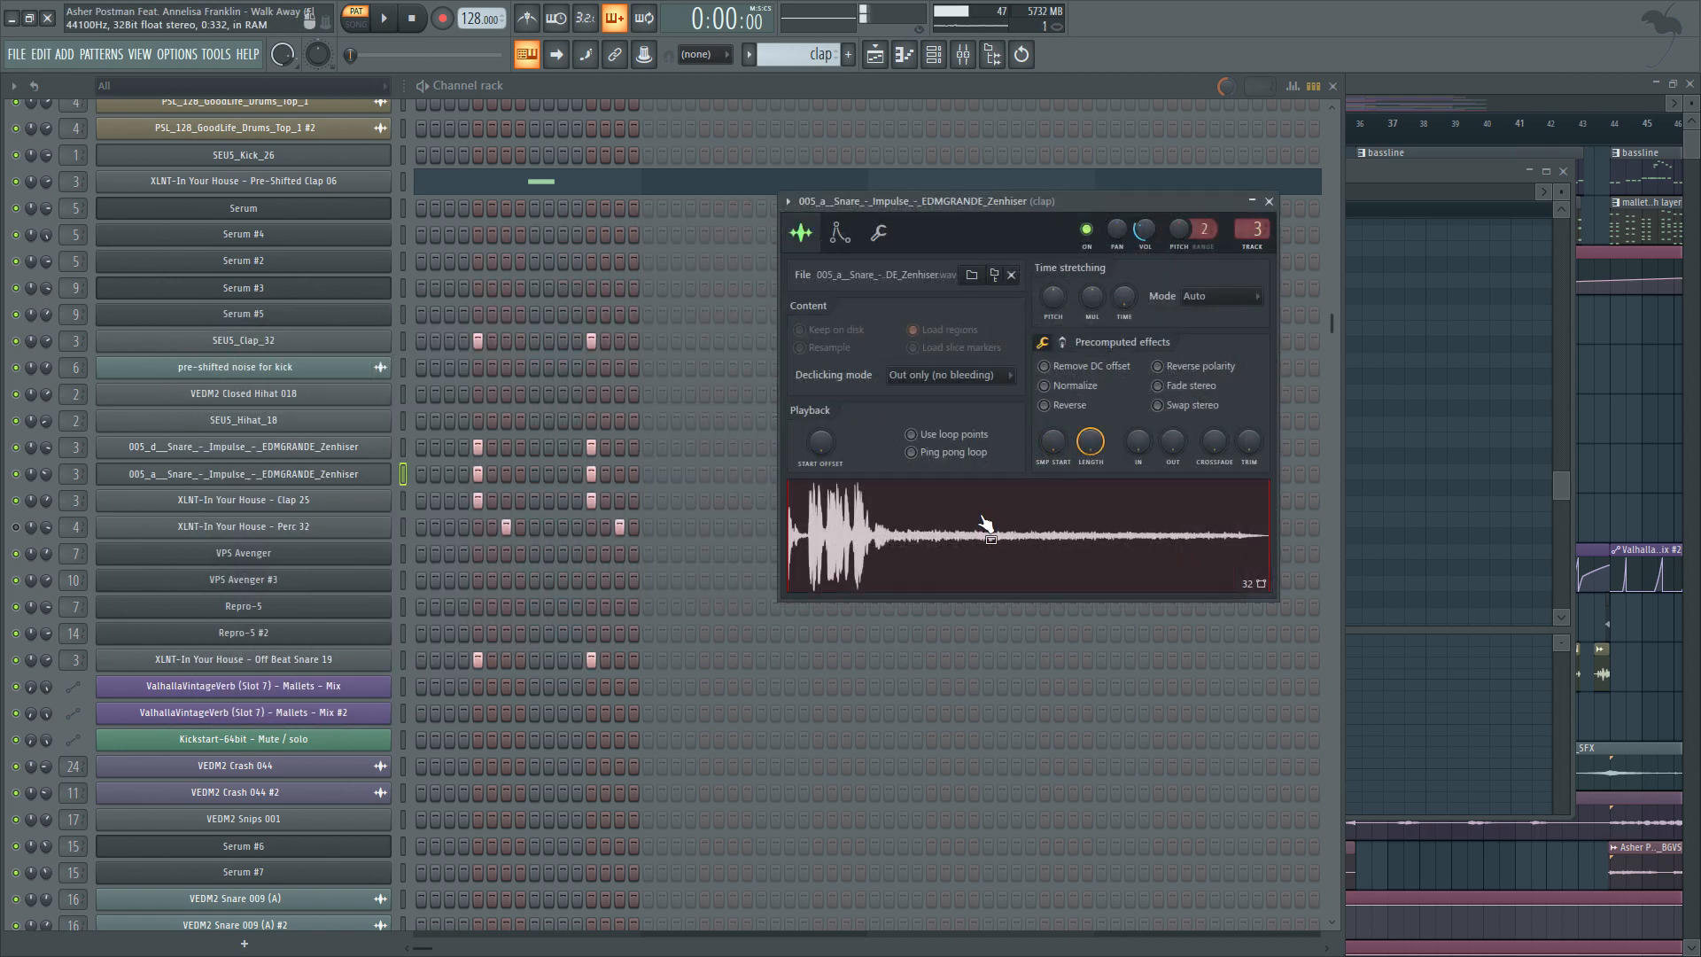
# Inspect the waveforms of the Clap 25 and Off Beat Snare 19 channels, then return to the channel rack.
pyautogui.click(323, 502)
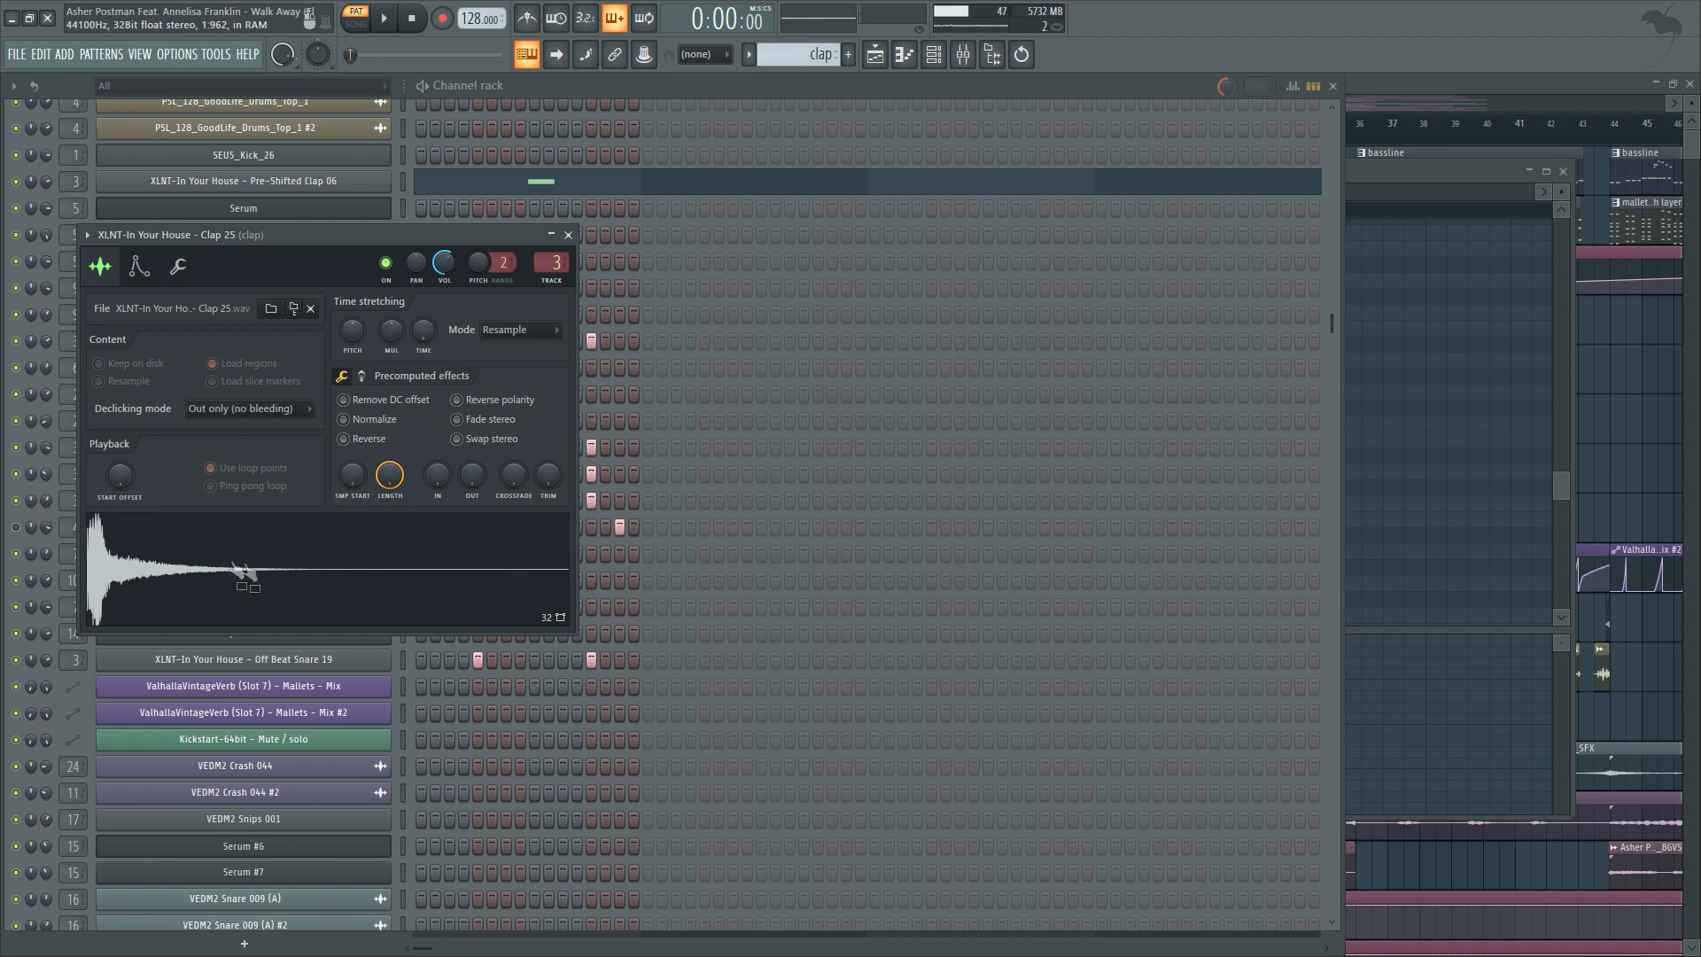
pyautogui.click(363, 660)
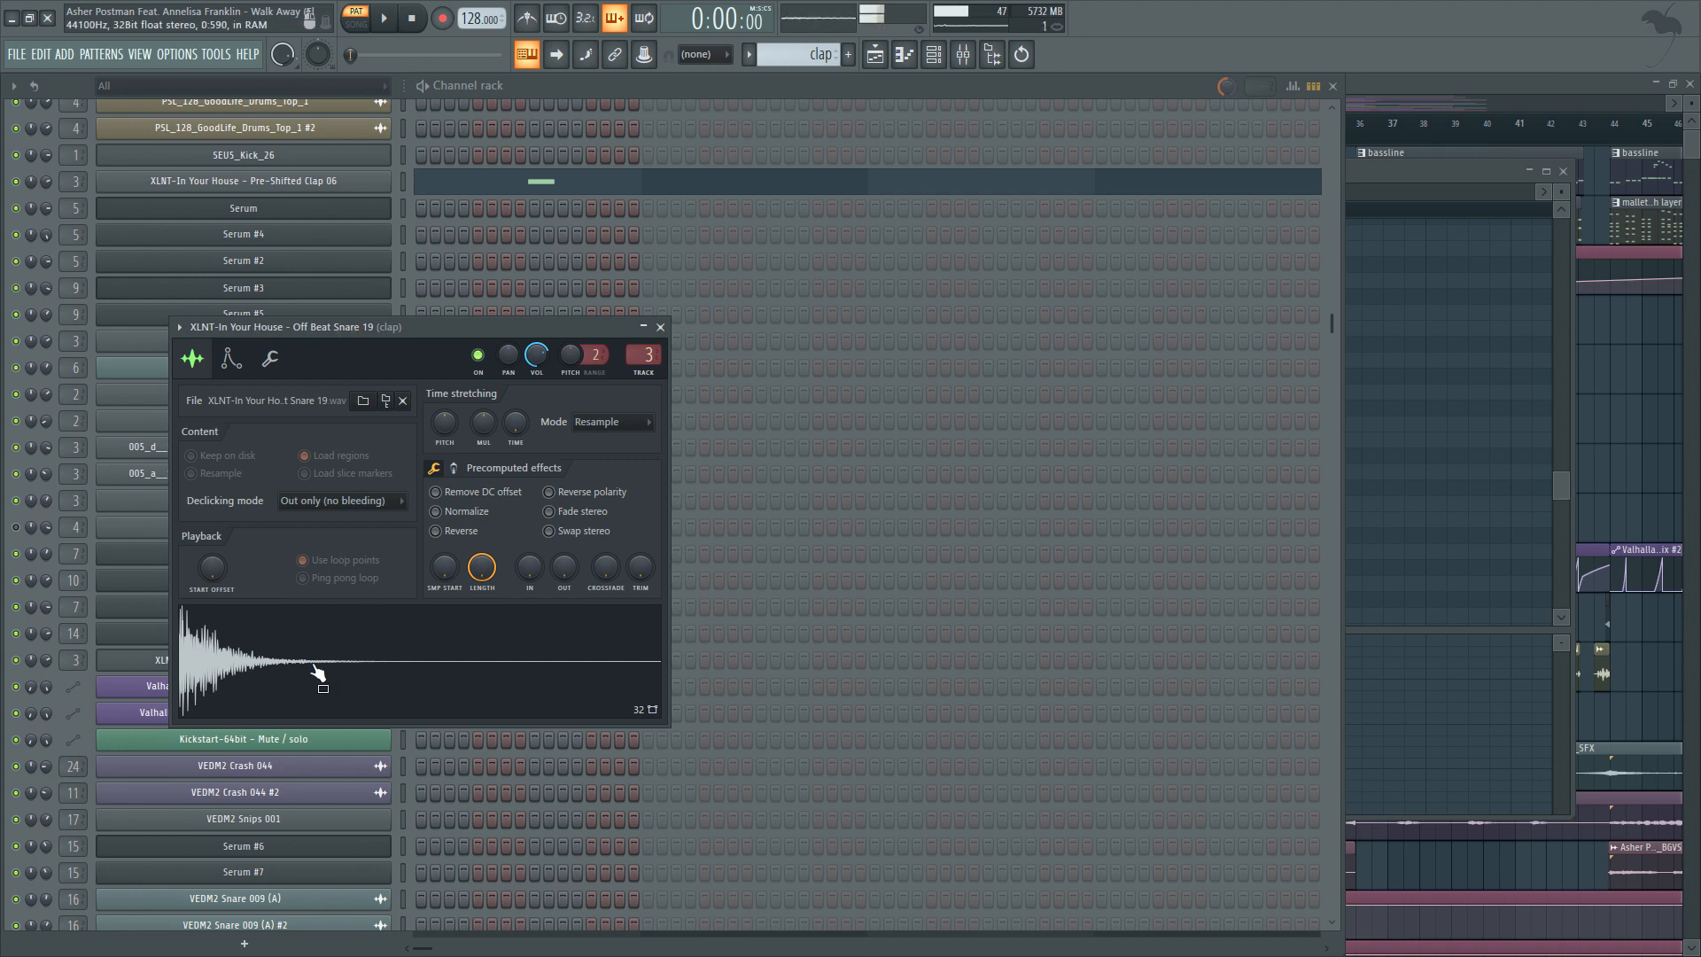
pyautogui.click(514, 88)
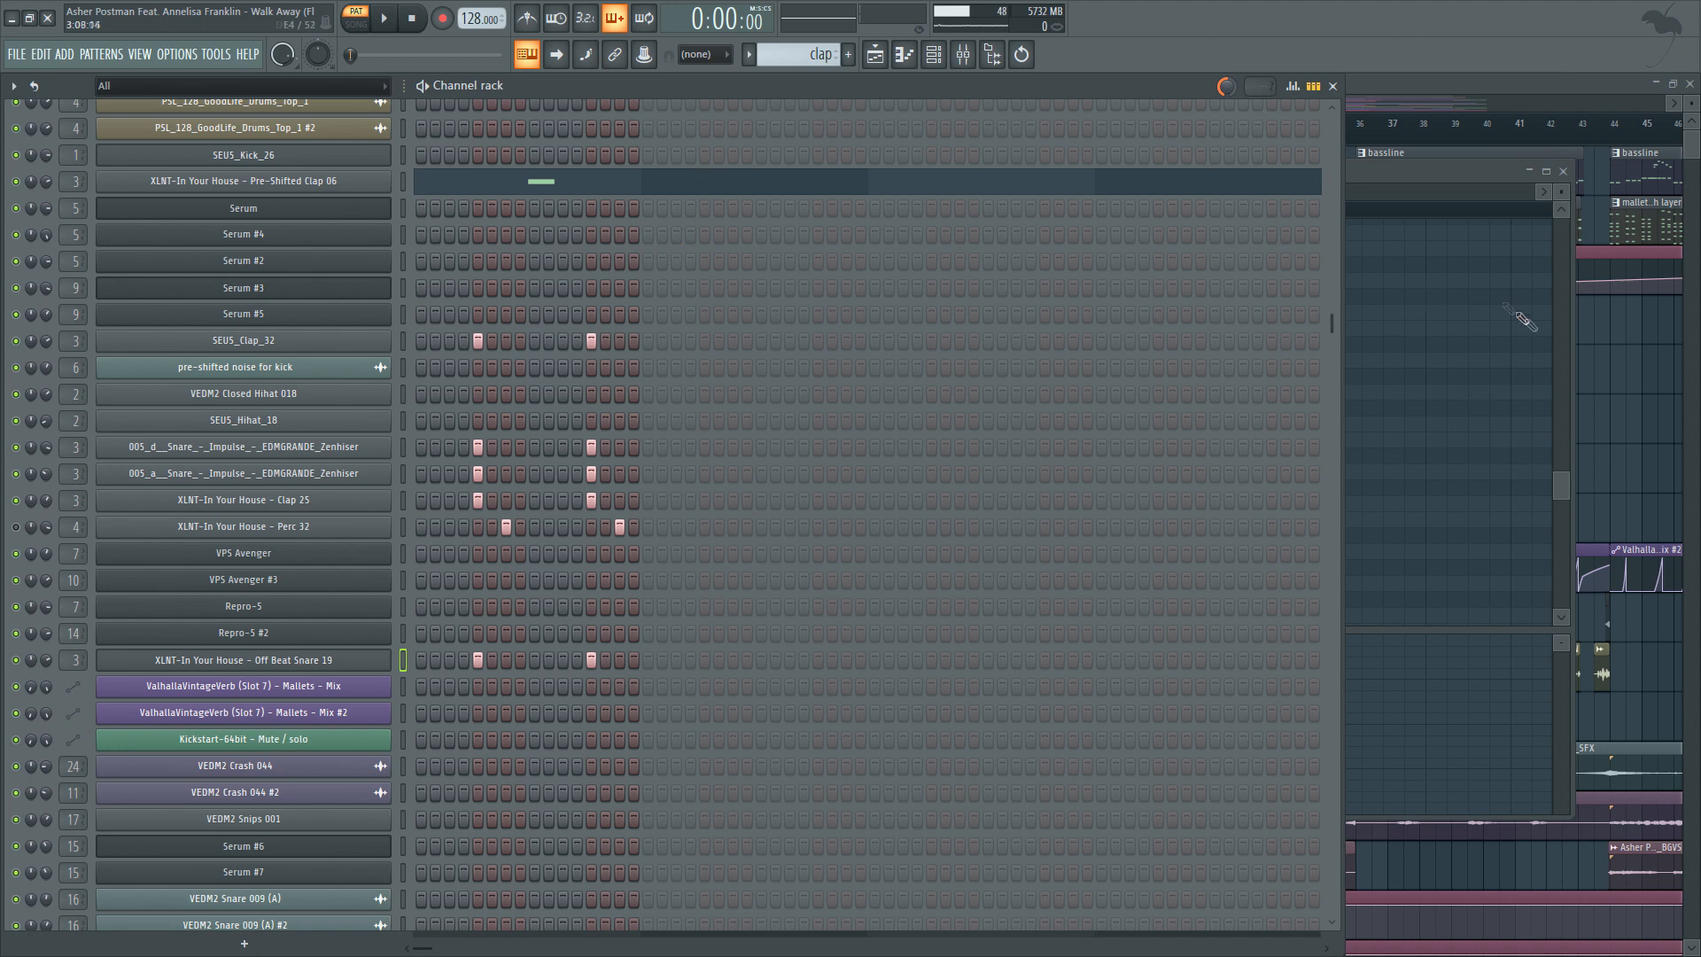
# Pick the intro chords pattern in the playlist, show it in the channel rack and play a short part of it.
pyautogui.click(1621, 390)
pyautogui.scroll(-2, 852, 376)
pyautogui.scroll(-3, 771, 365)
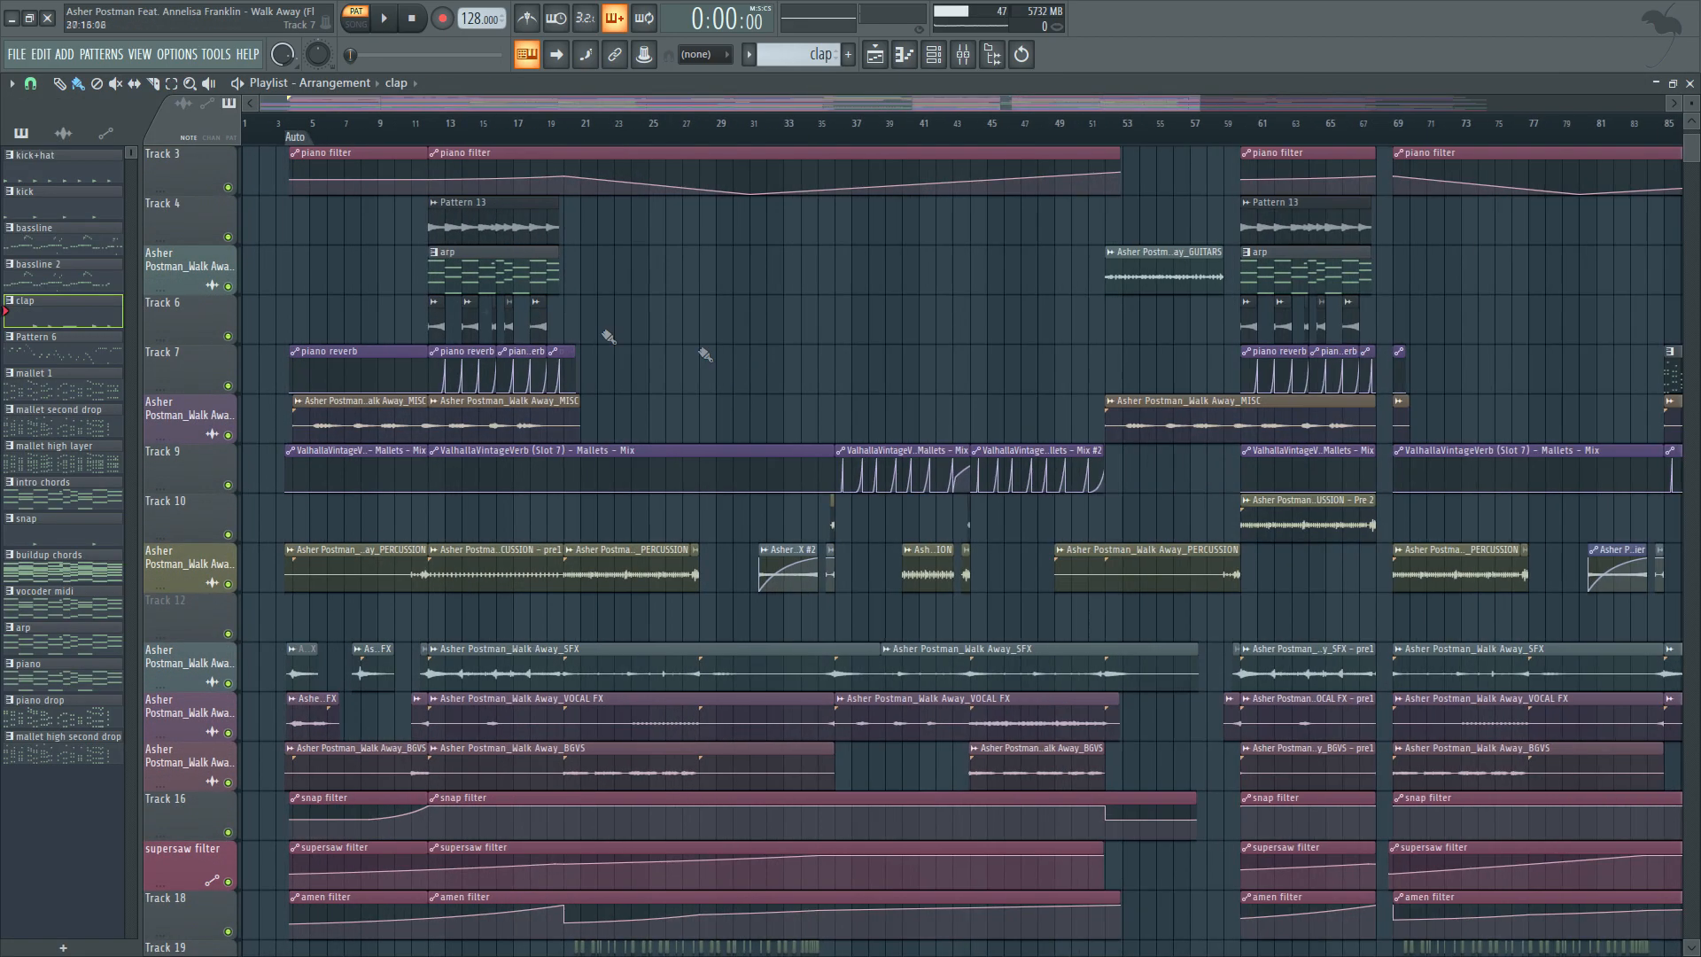
pyautogui.scroll(3, 759, 365)
pyautogui.scroll(2, 449, 304)
pyautogui.click(386, 227)
pyautogui.press('space')
pyautogui.click(933, 55)
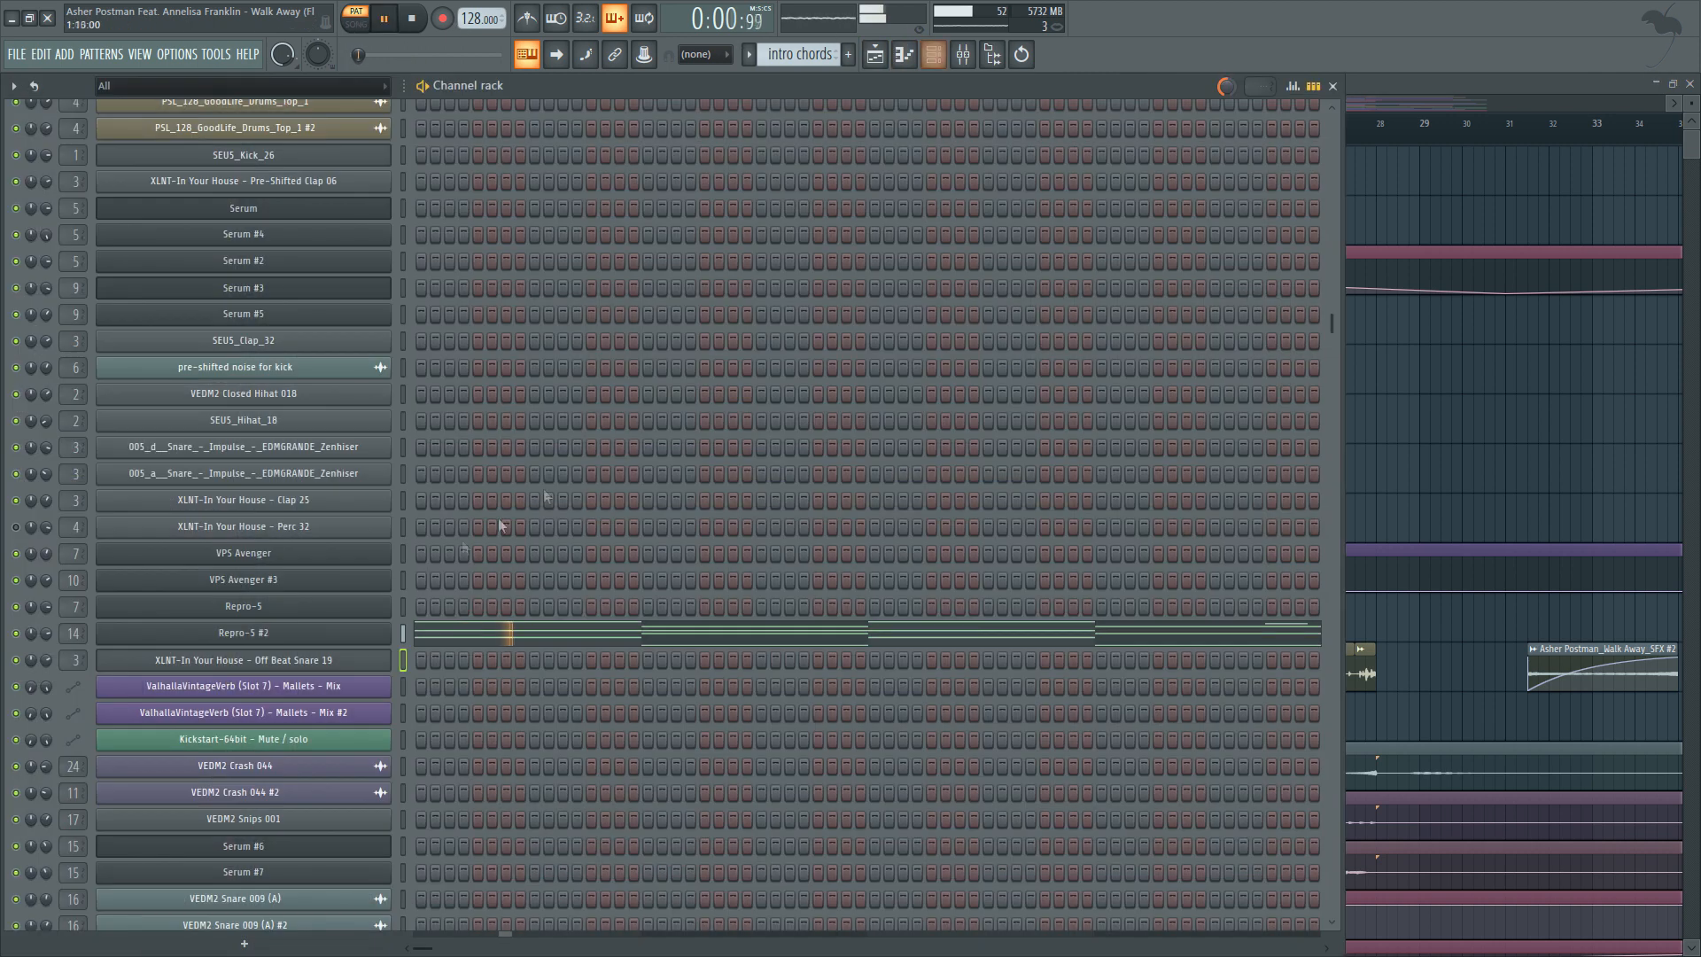
pyautogui.press('space')
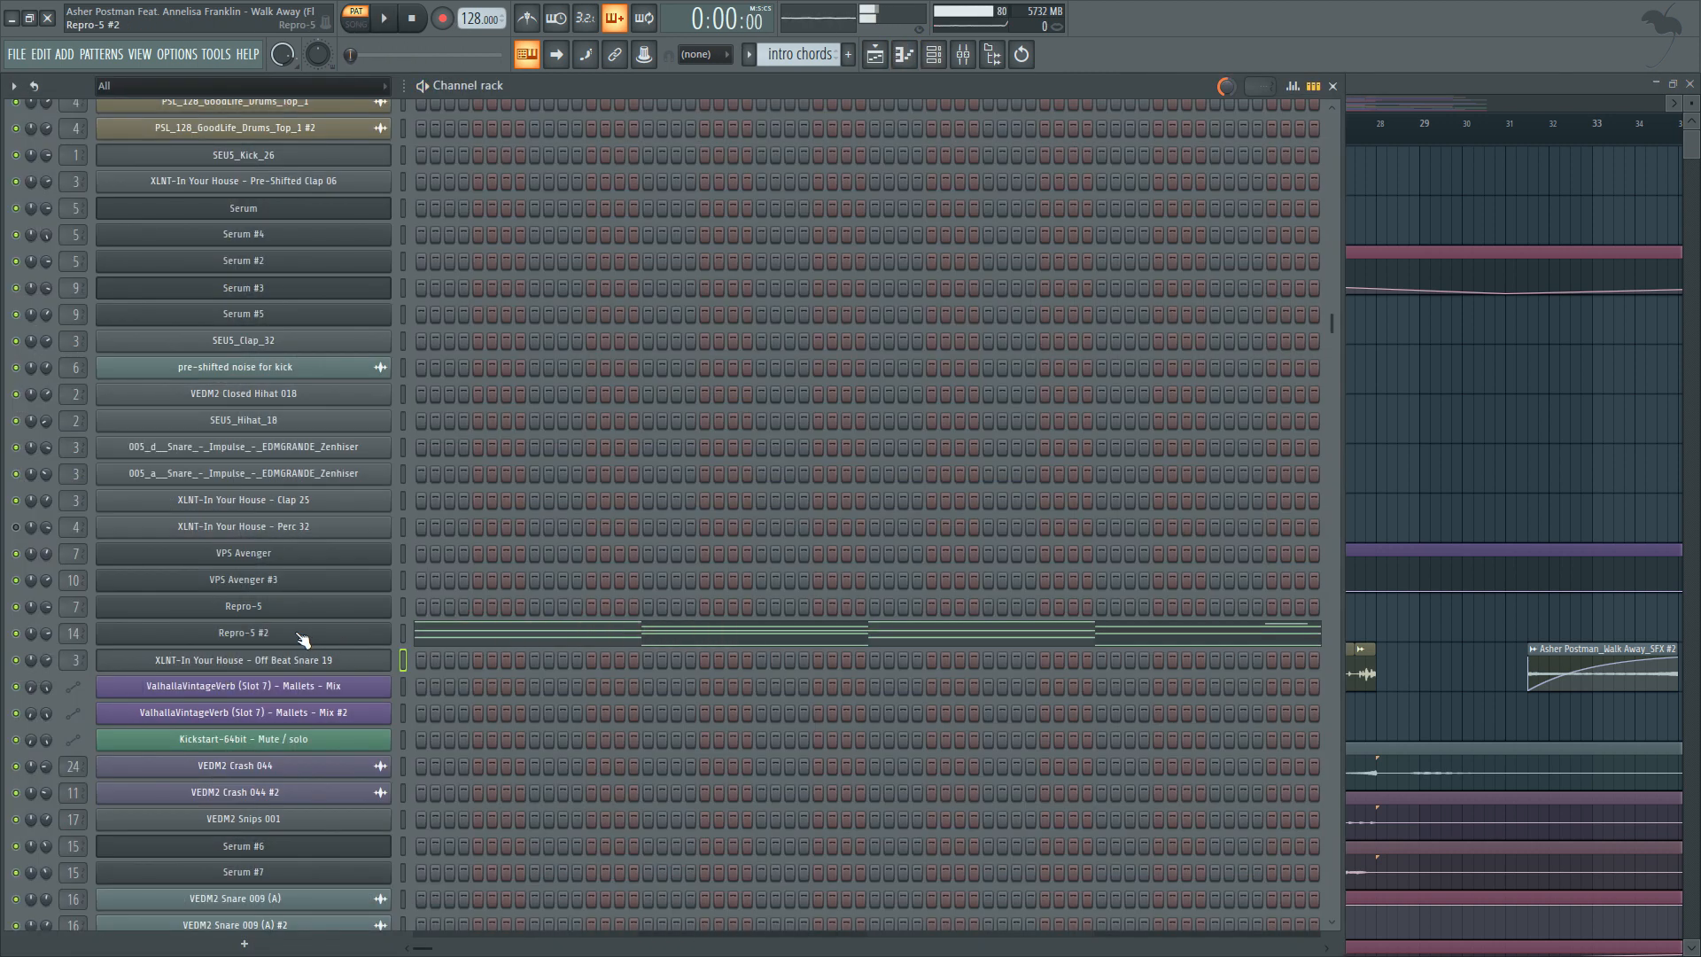
# Inspect the Repro-5 #2 synth, the deep chords mixer track and its Fruity parametric EQ 2, then close these windows.
pyautogui.click(241, 638)
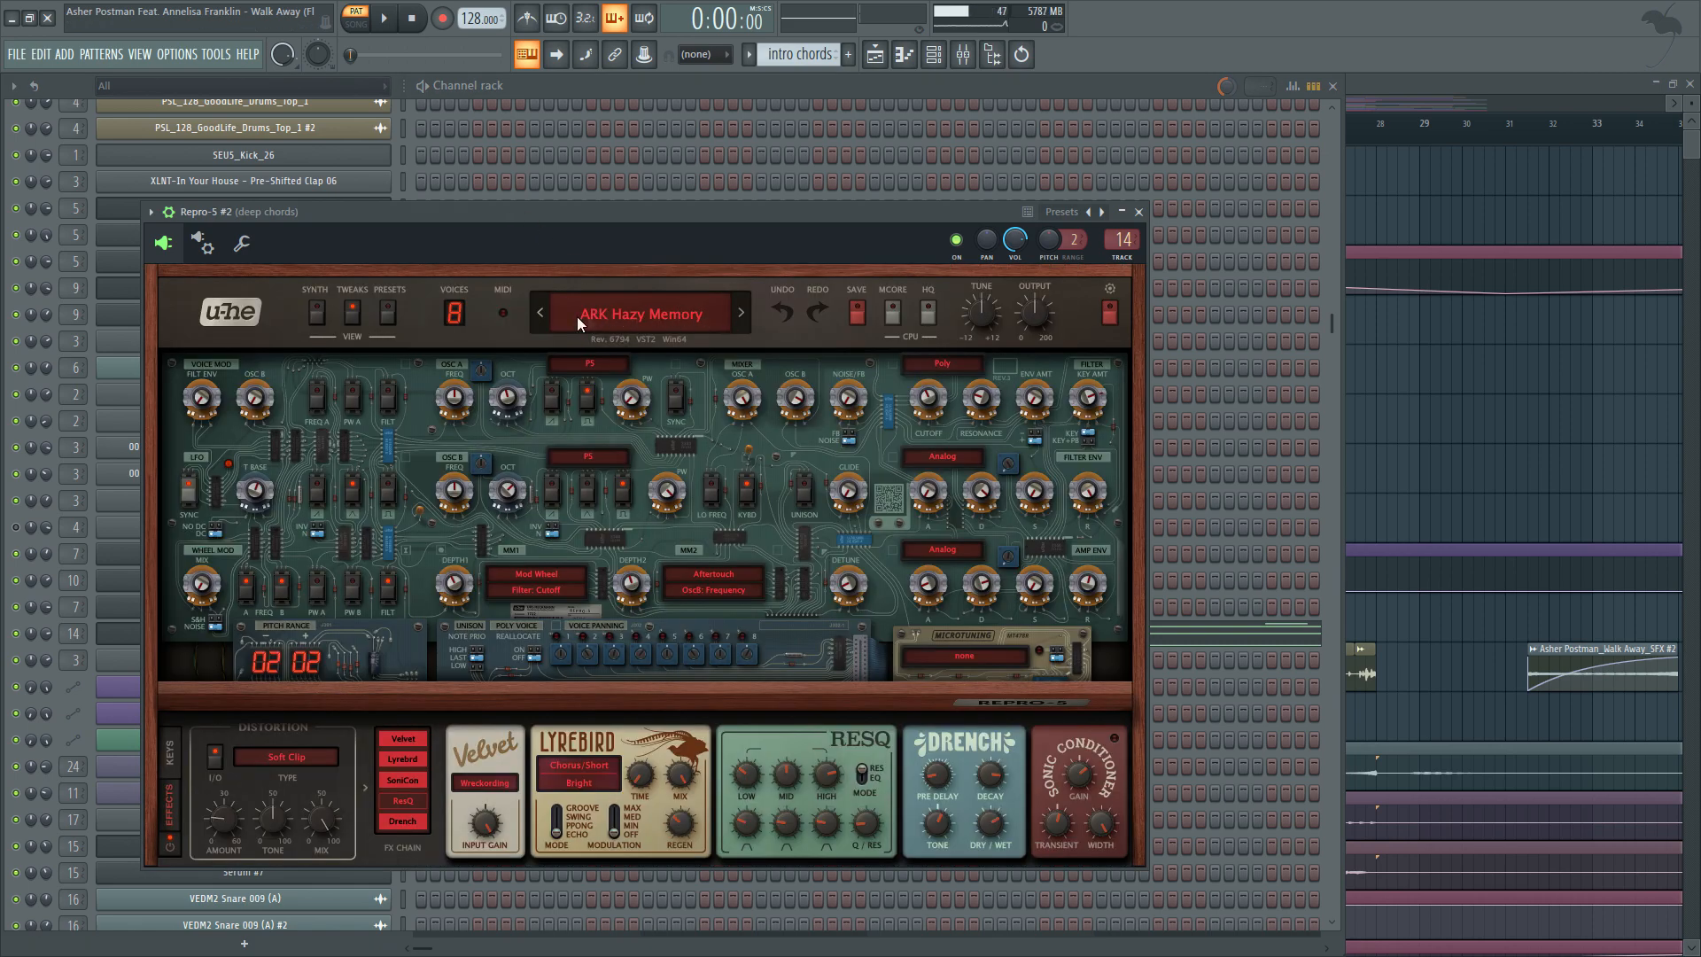
pyautogui.doubleClick(1123, 239)
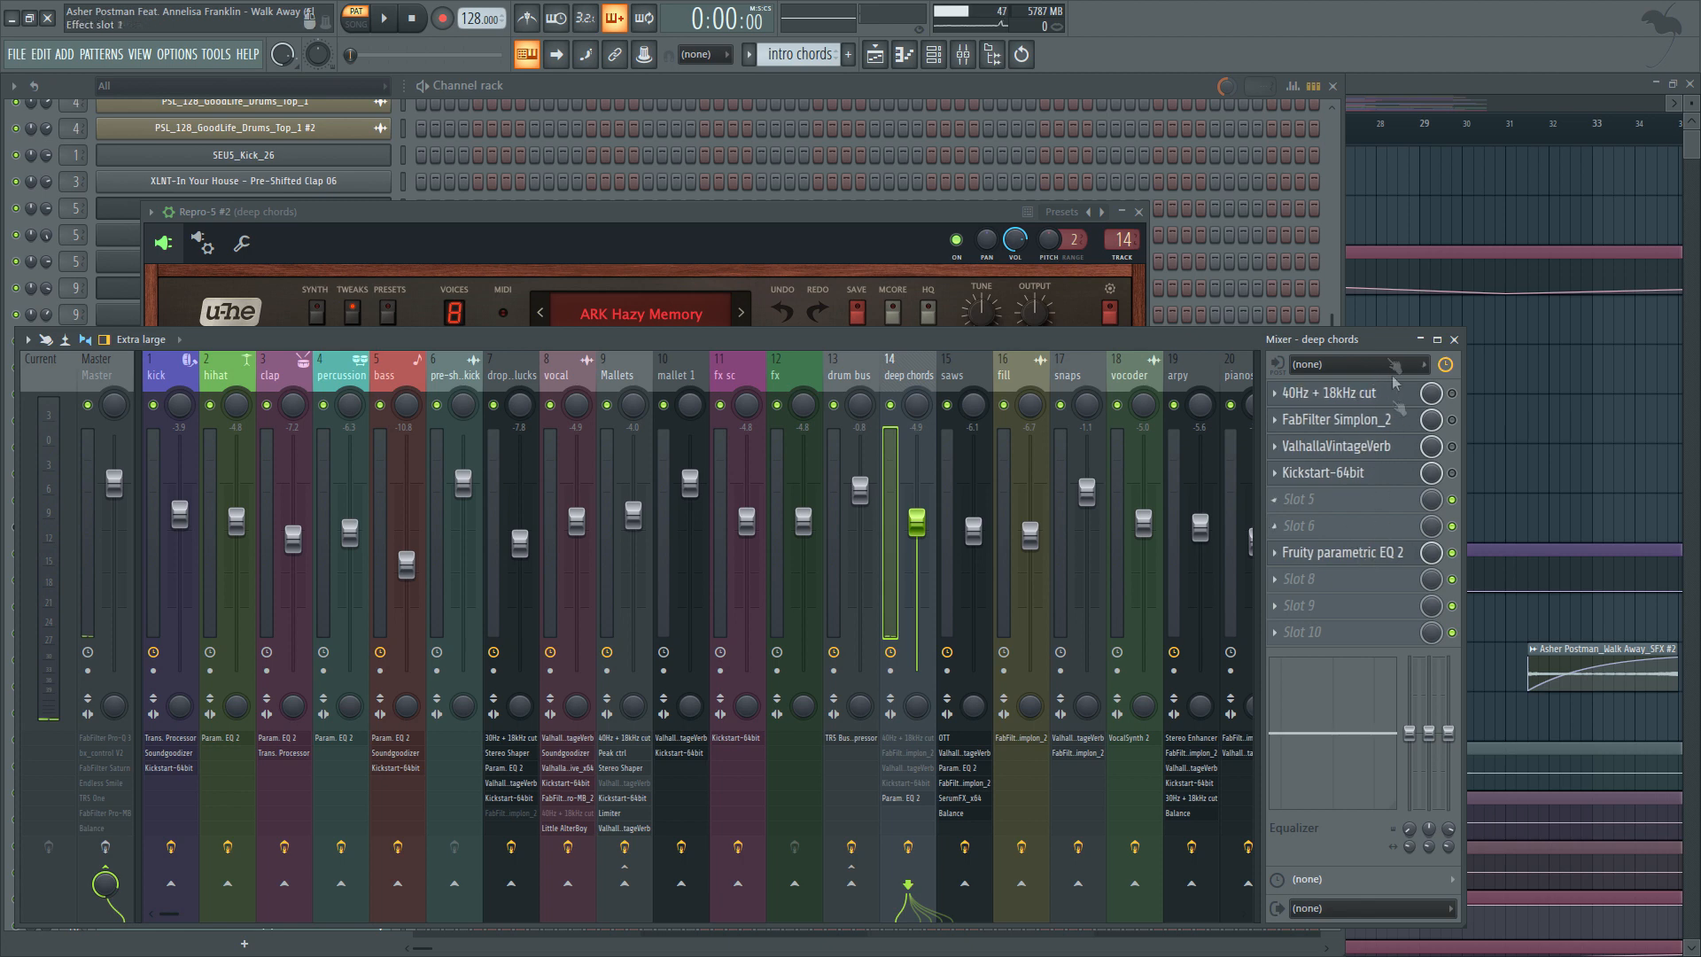
pyautogui.click(1346, 560)
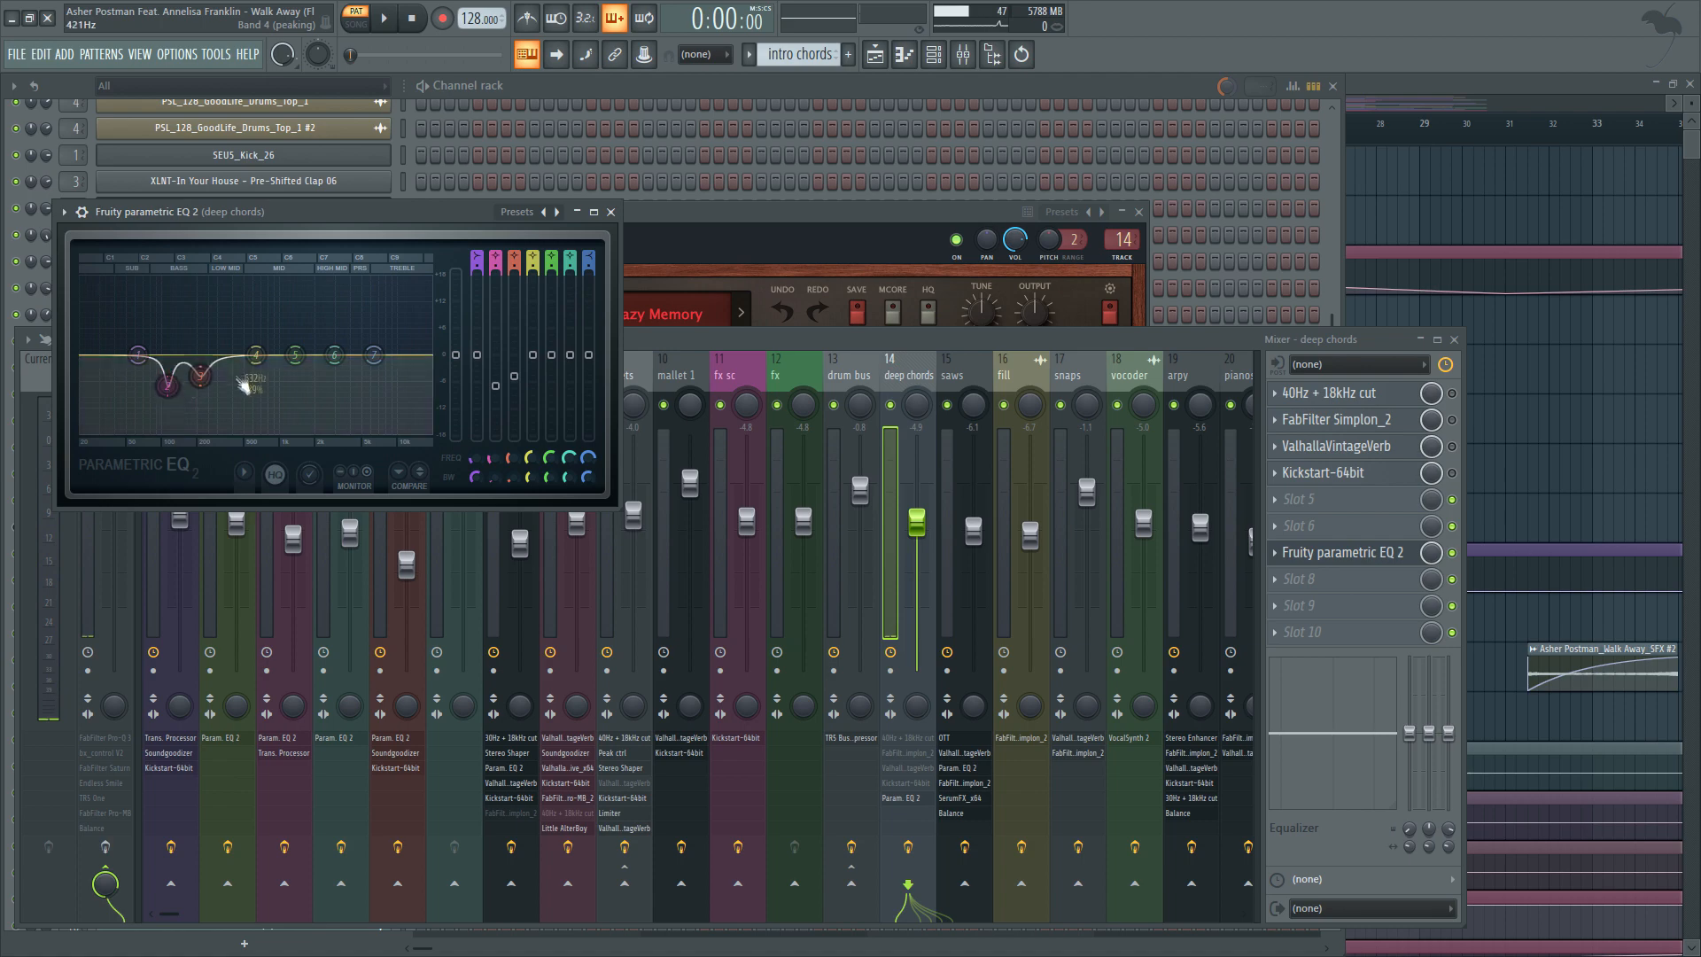
pyautogui.press('Escape')
pyautogui.press('Escape')
pyautogui.press('Escape')
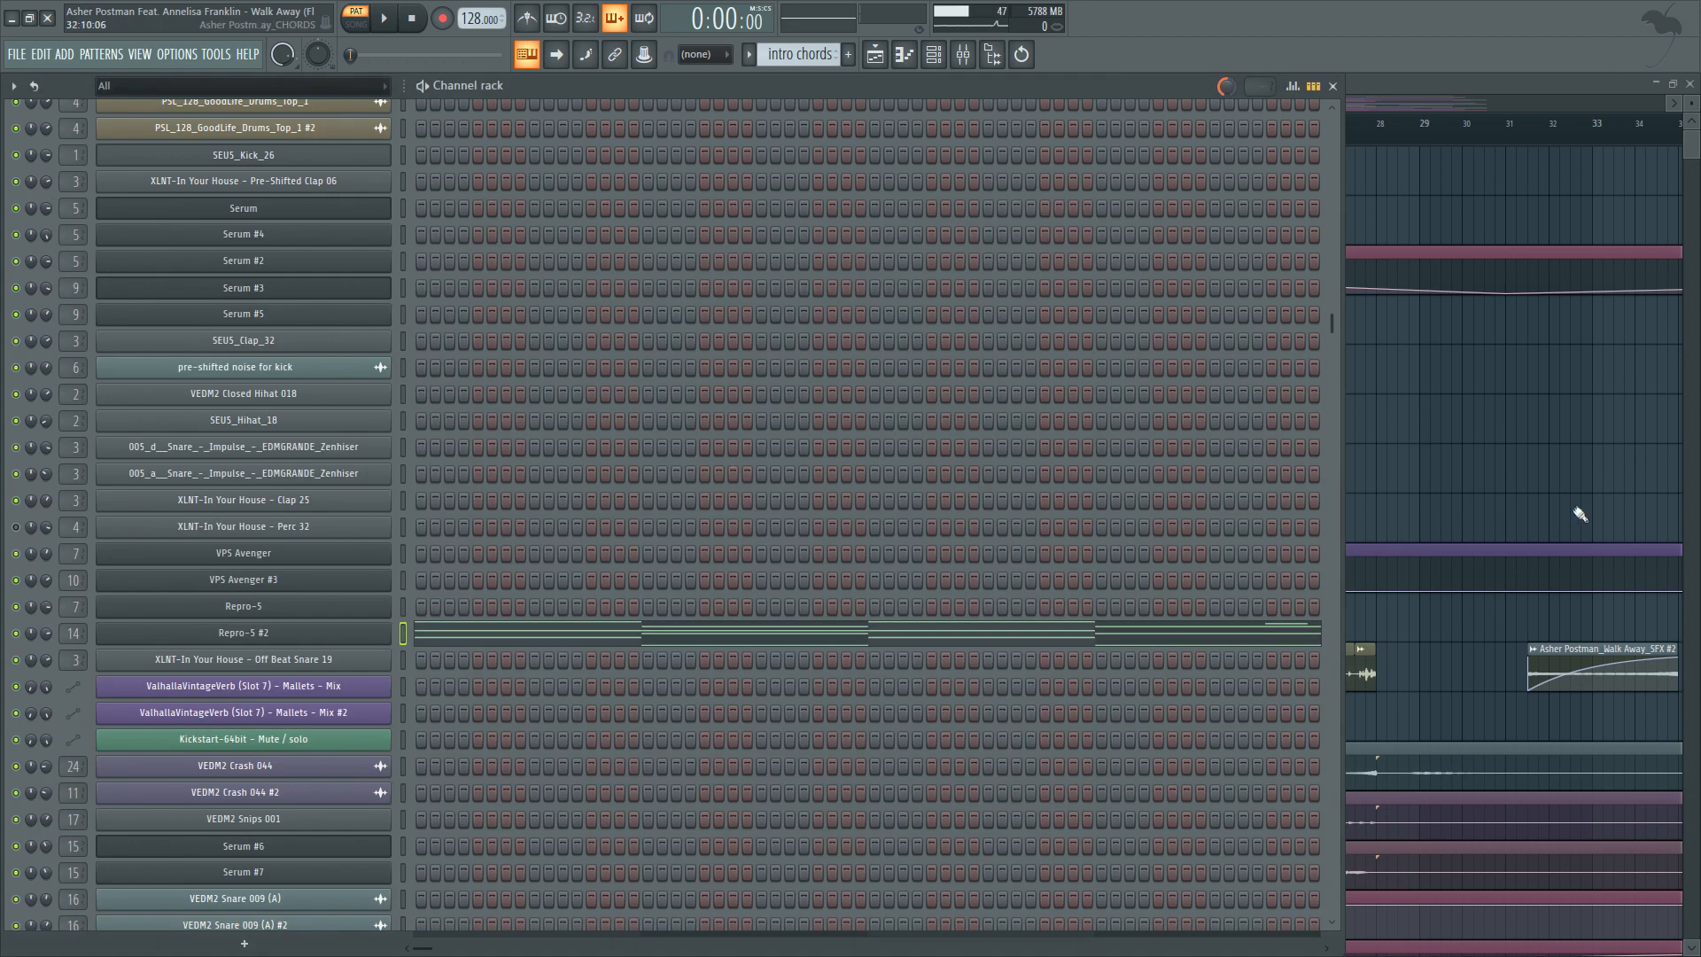
# Return to the playlist and make a time selection from bar 12 to bar 20.
pyautogui.click(1577, 509)
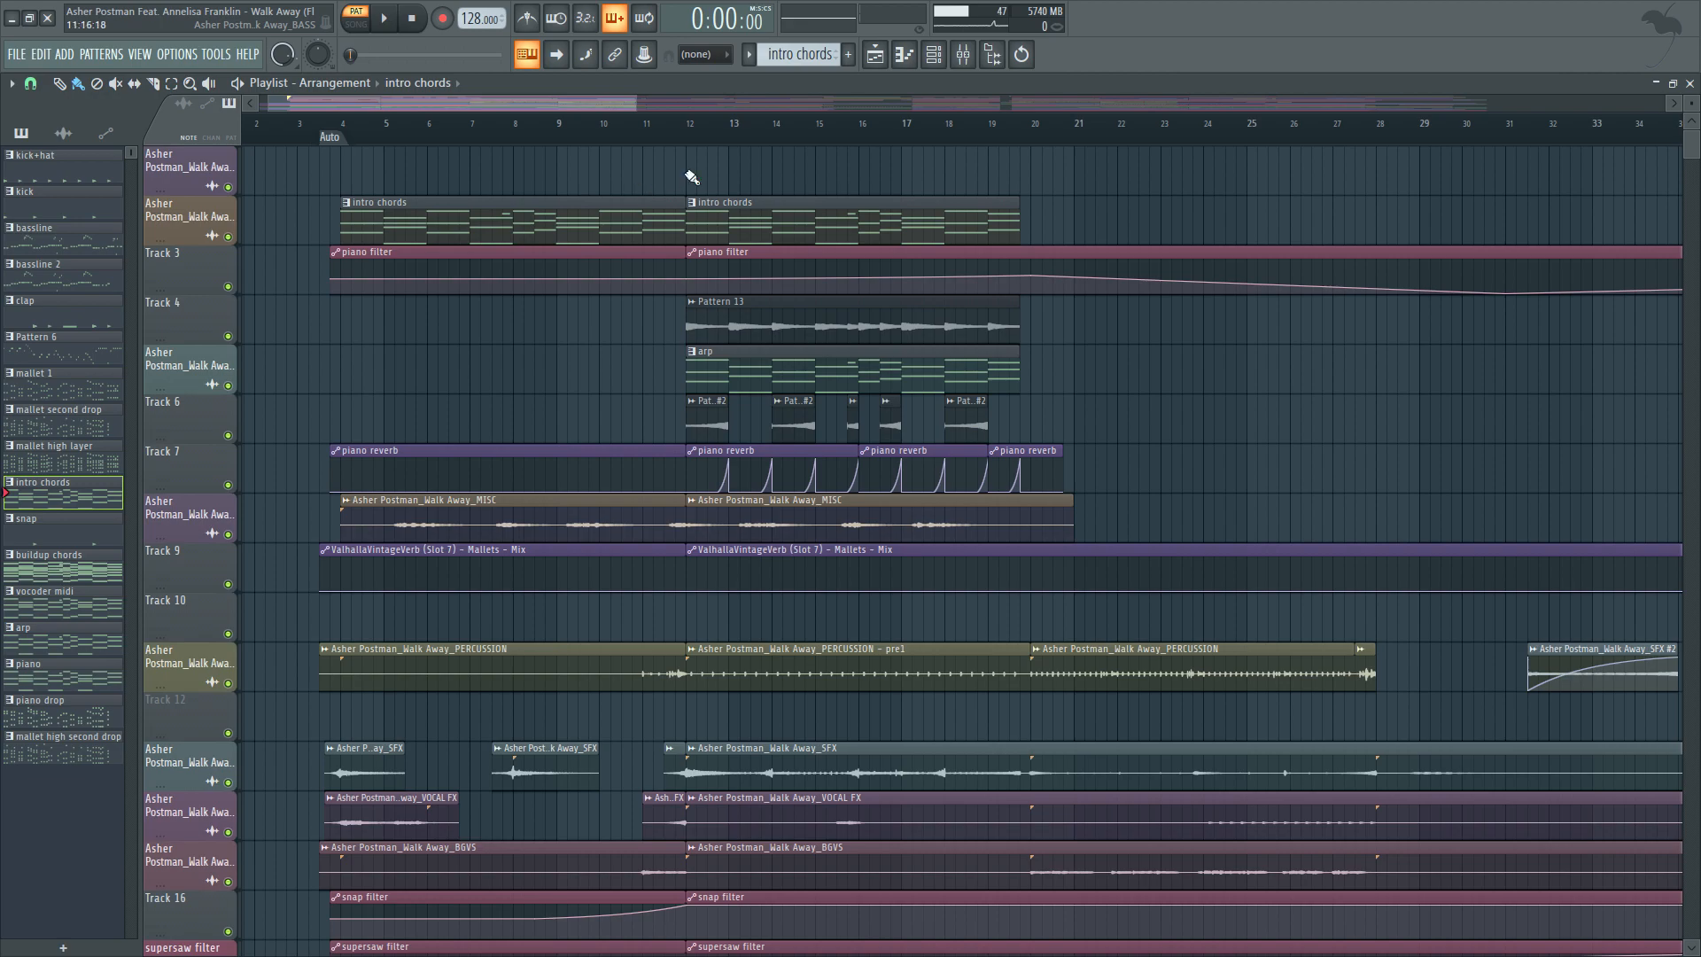
pyautogui.scroll(-2, 771, 330)
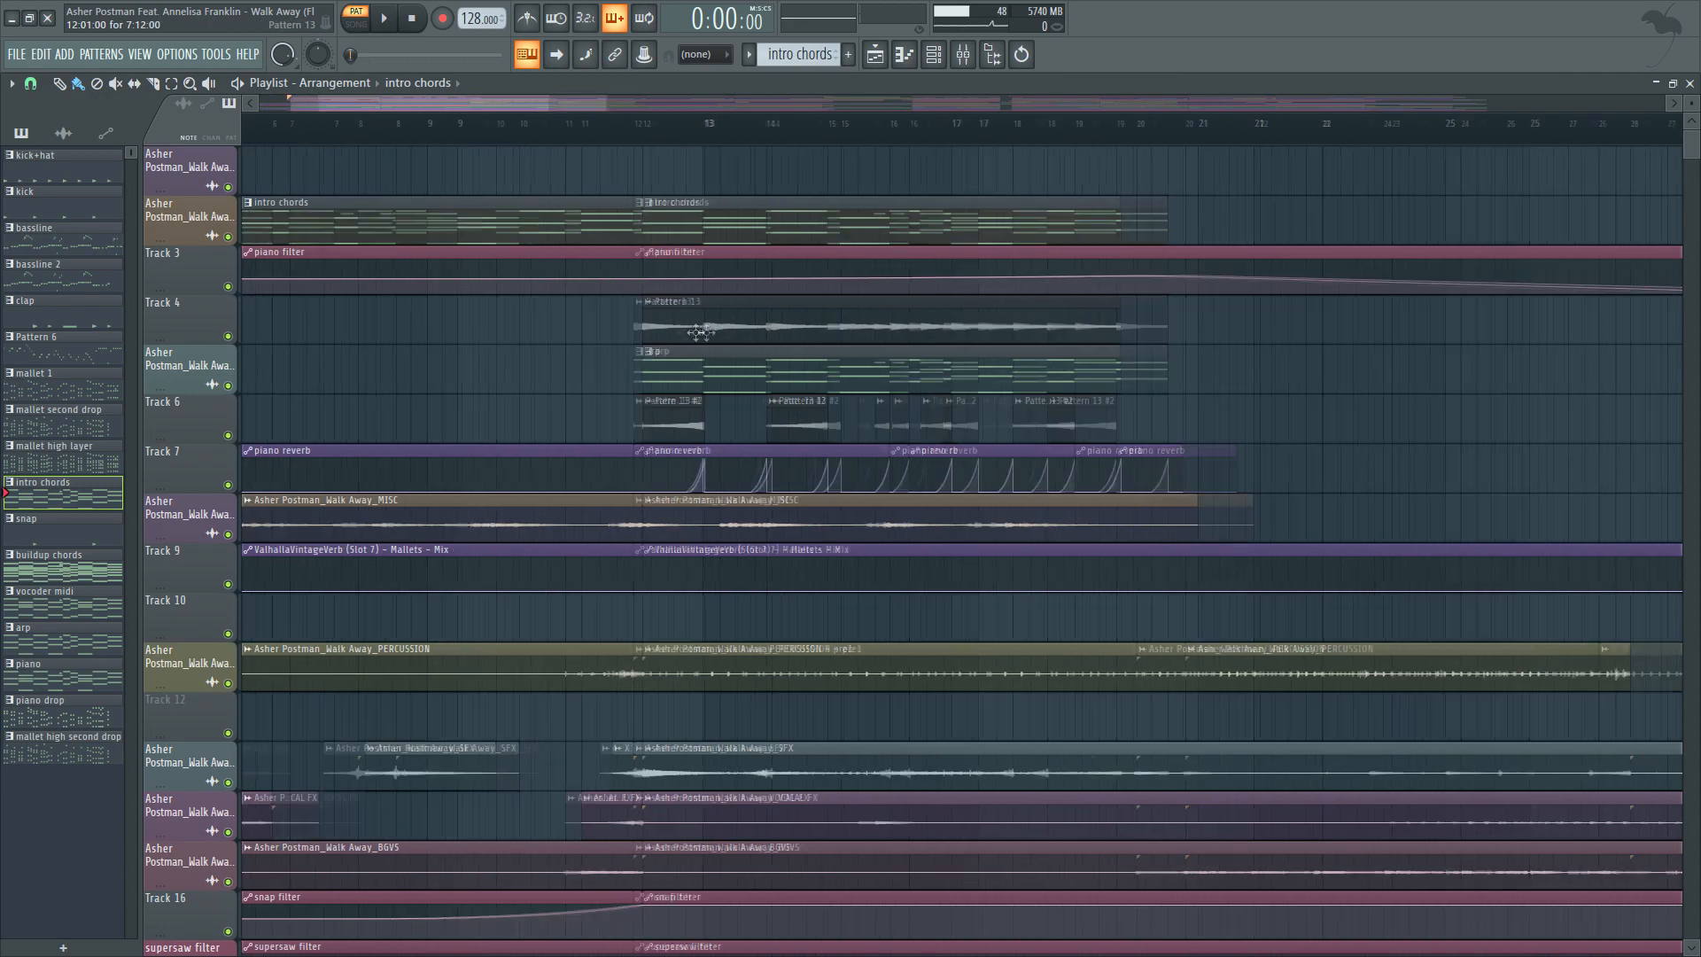
pyautogui.scroll(-5, 762, 399)
pyautogui.scroll(3, 759, 456)
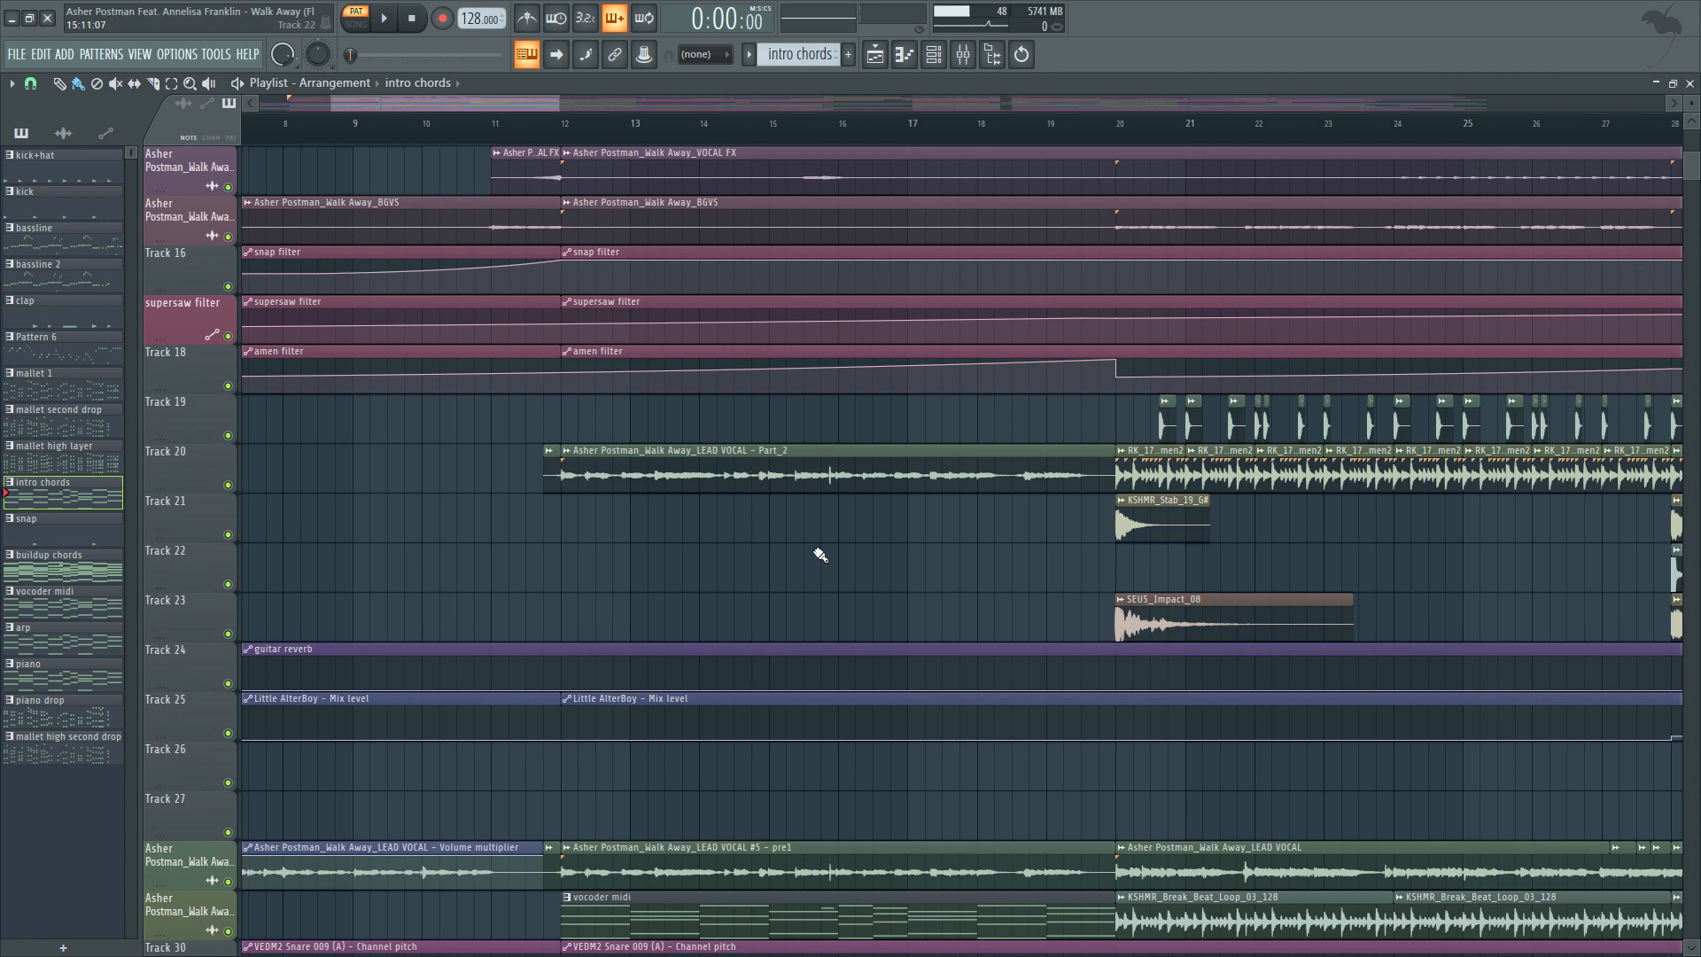
pyautogui.click(525, 121)
pyautogui.click(564, 131)
pyautogui.moveTo(570, 133); pyautogui.dragTo(1117, 131)
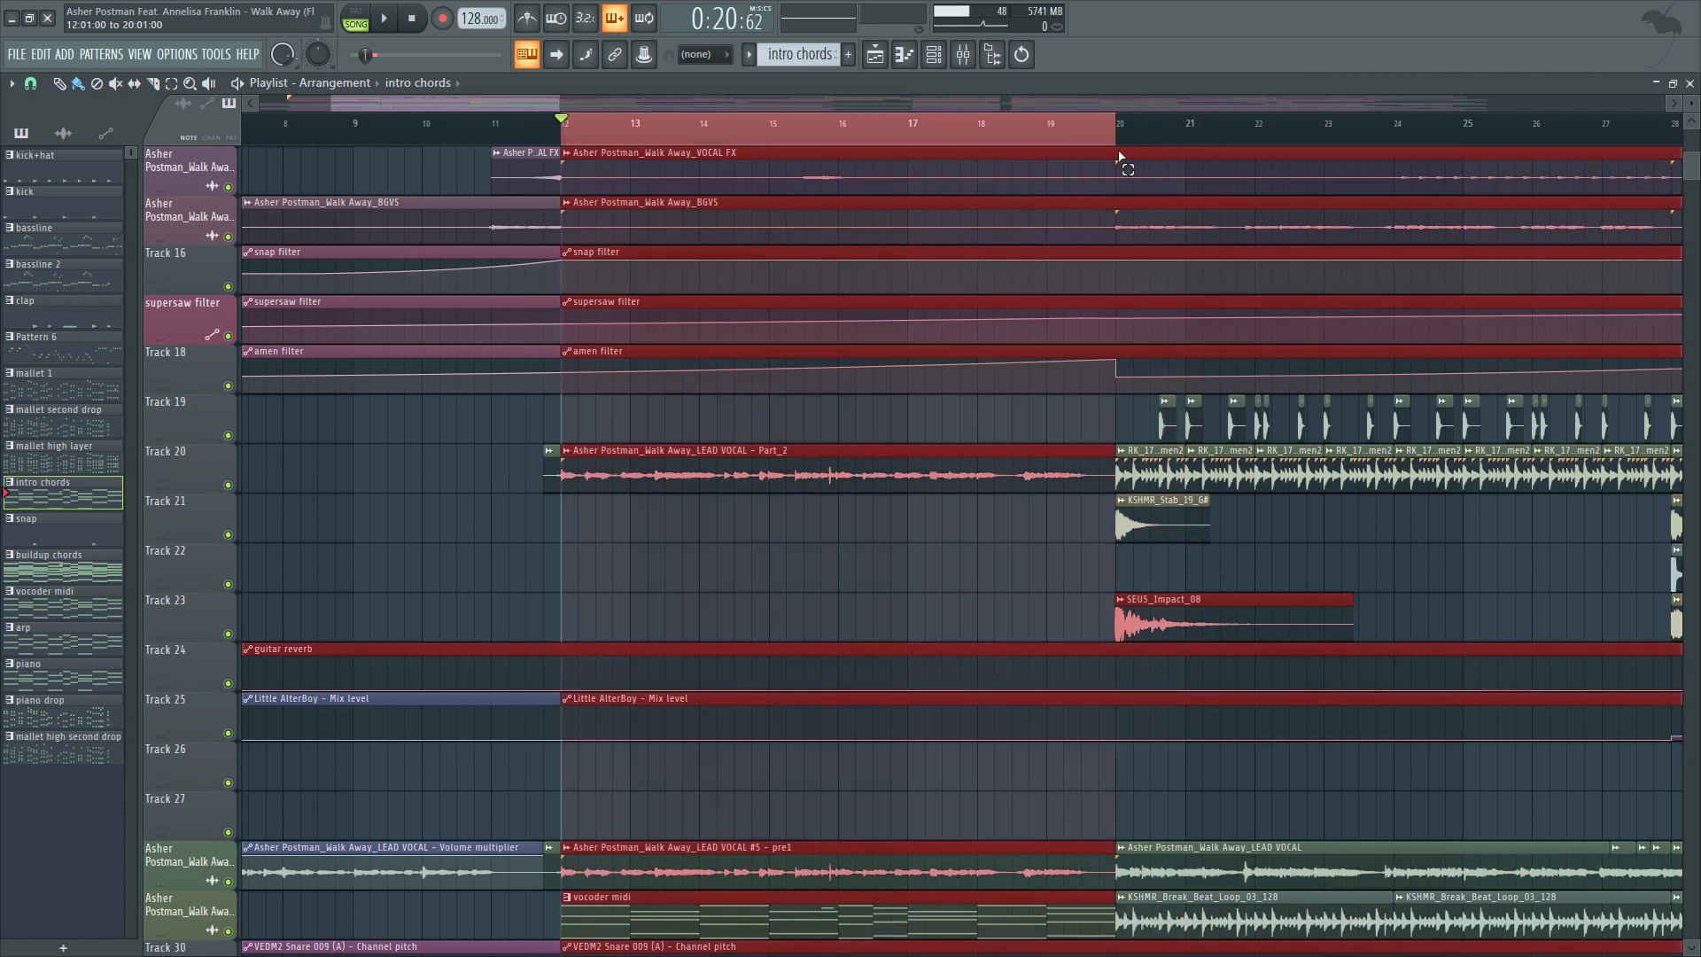
# Show the VocalSynth 2 effect on the vocoder mixer track, dismiss its presets list and play the selected section.
pyautogui.scroll(-5, 854, 437)
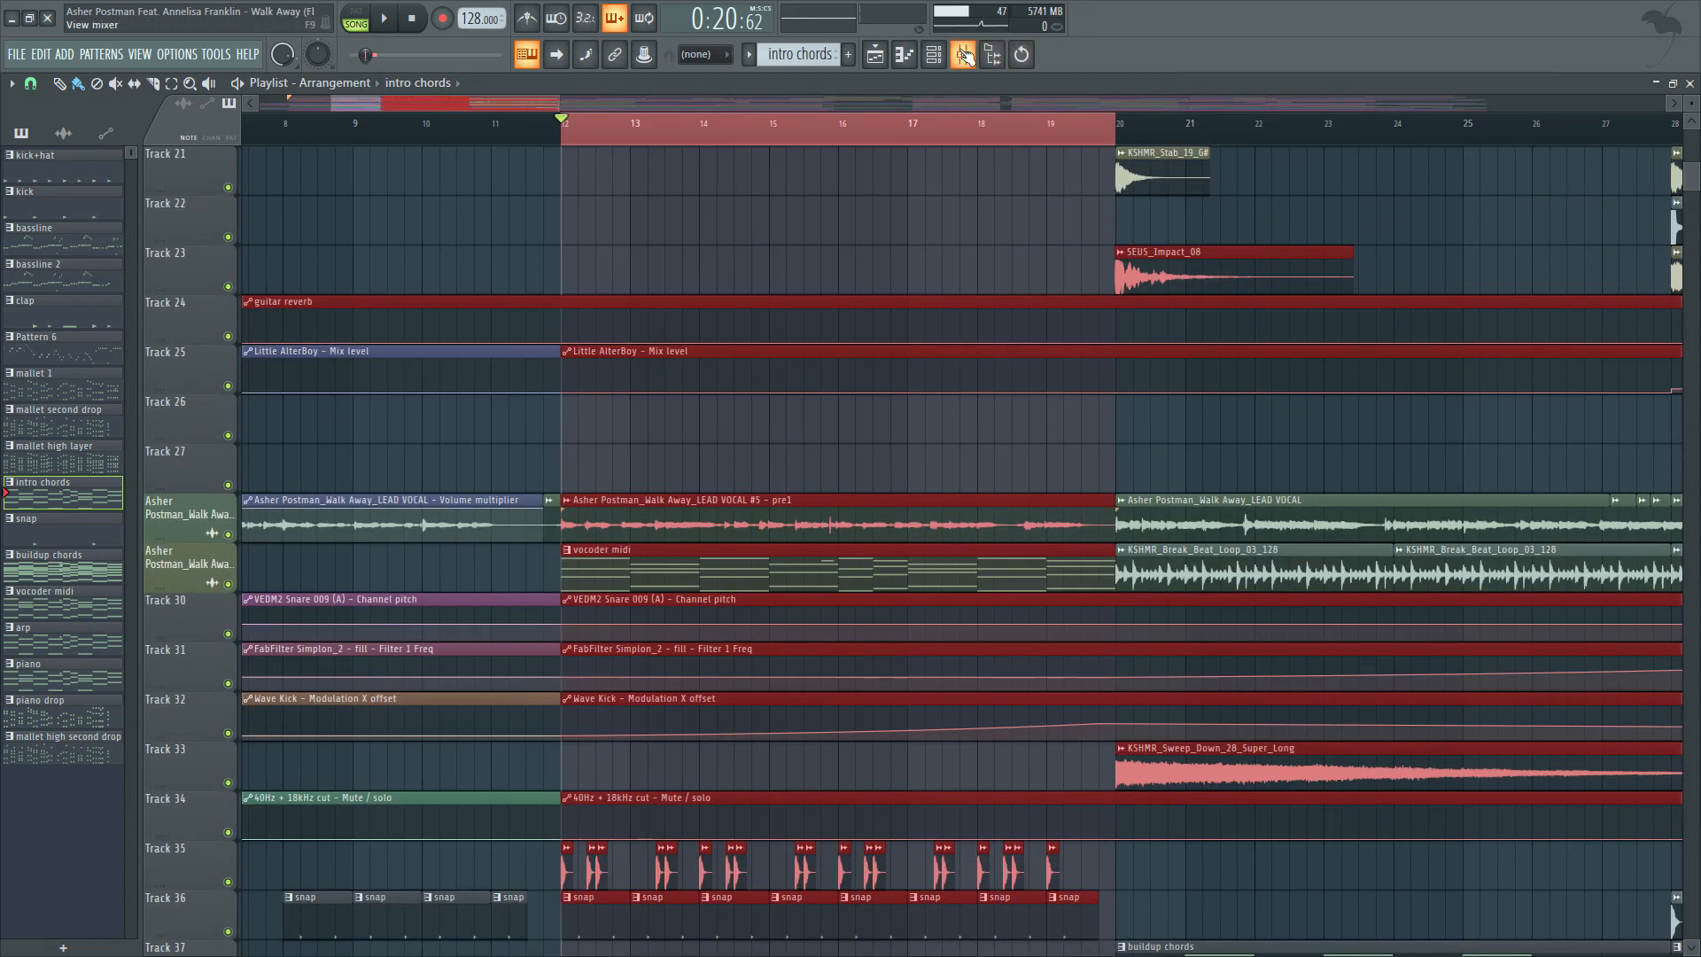
pyautogui.click(963, 54)
pyautogui.click(1145, 381)
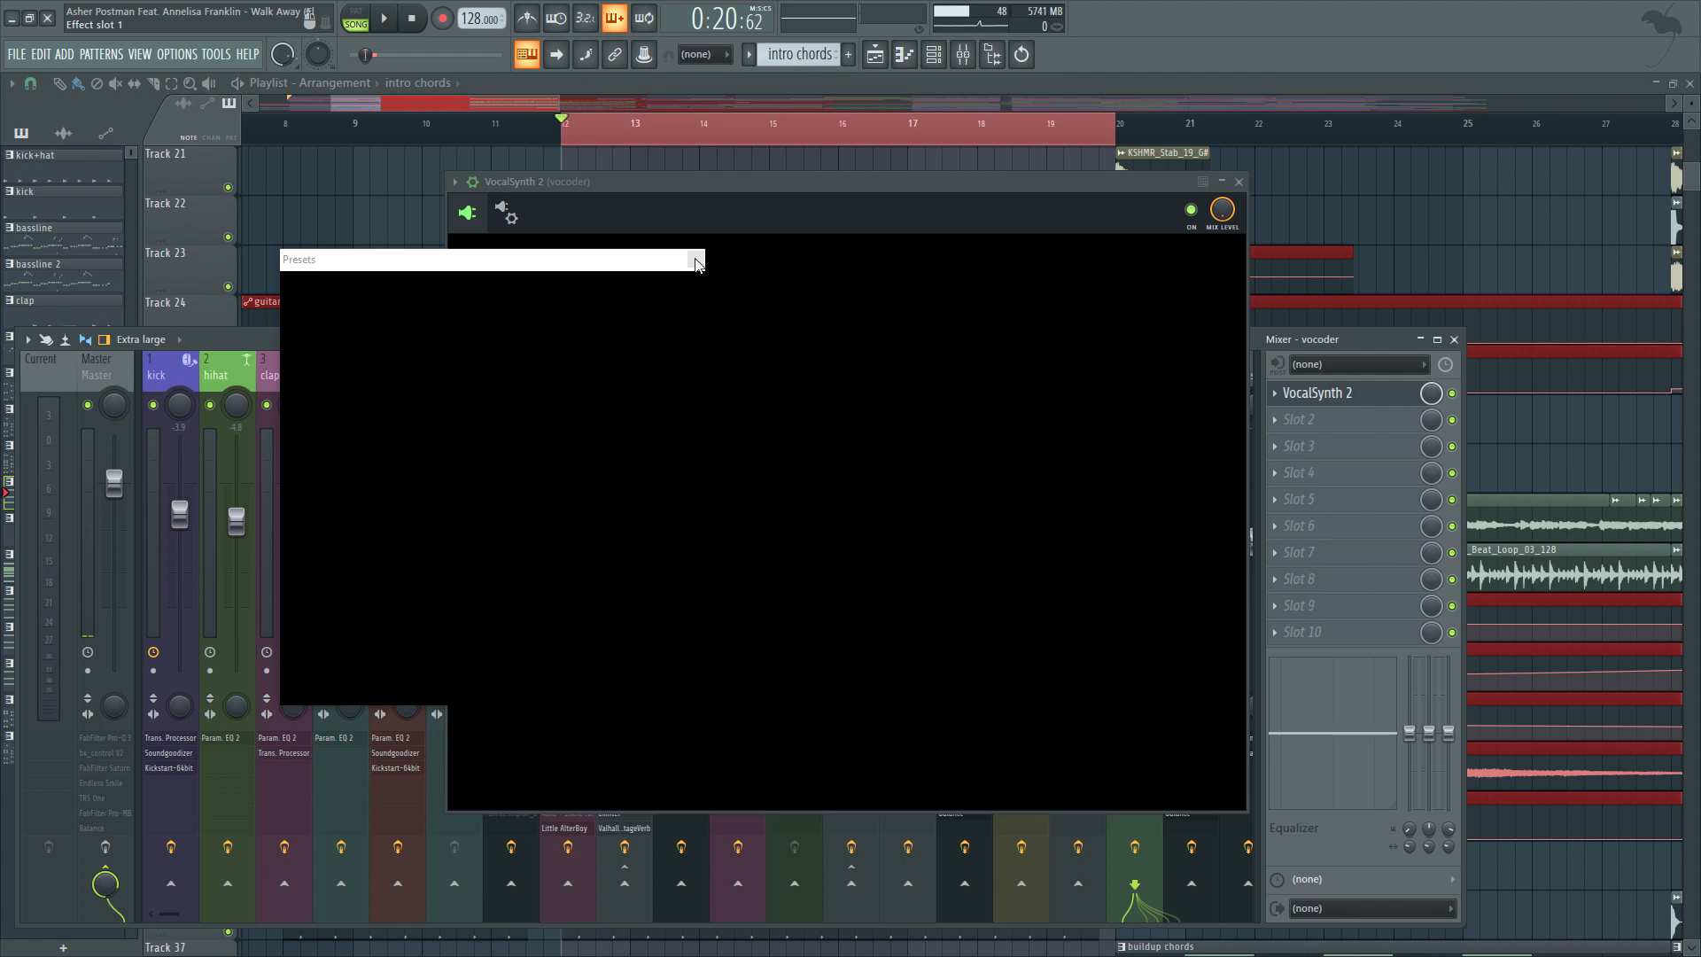
pyautogui.click(697, 260)
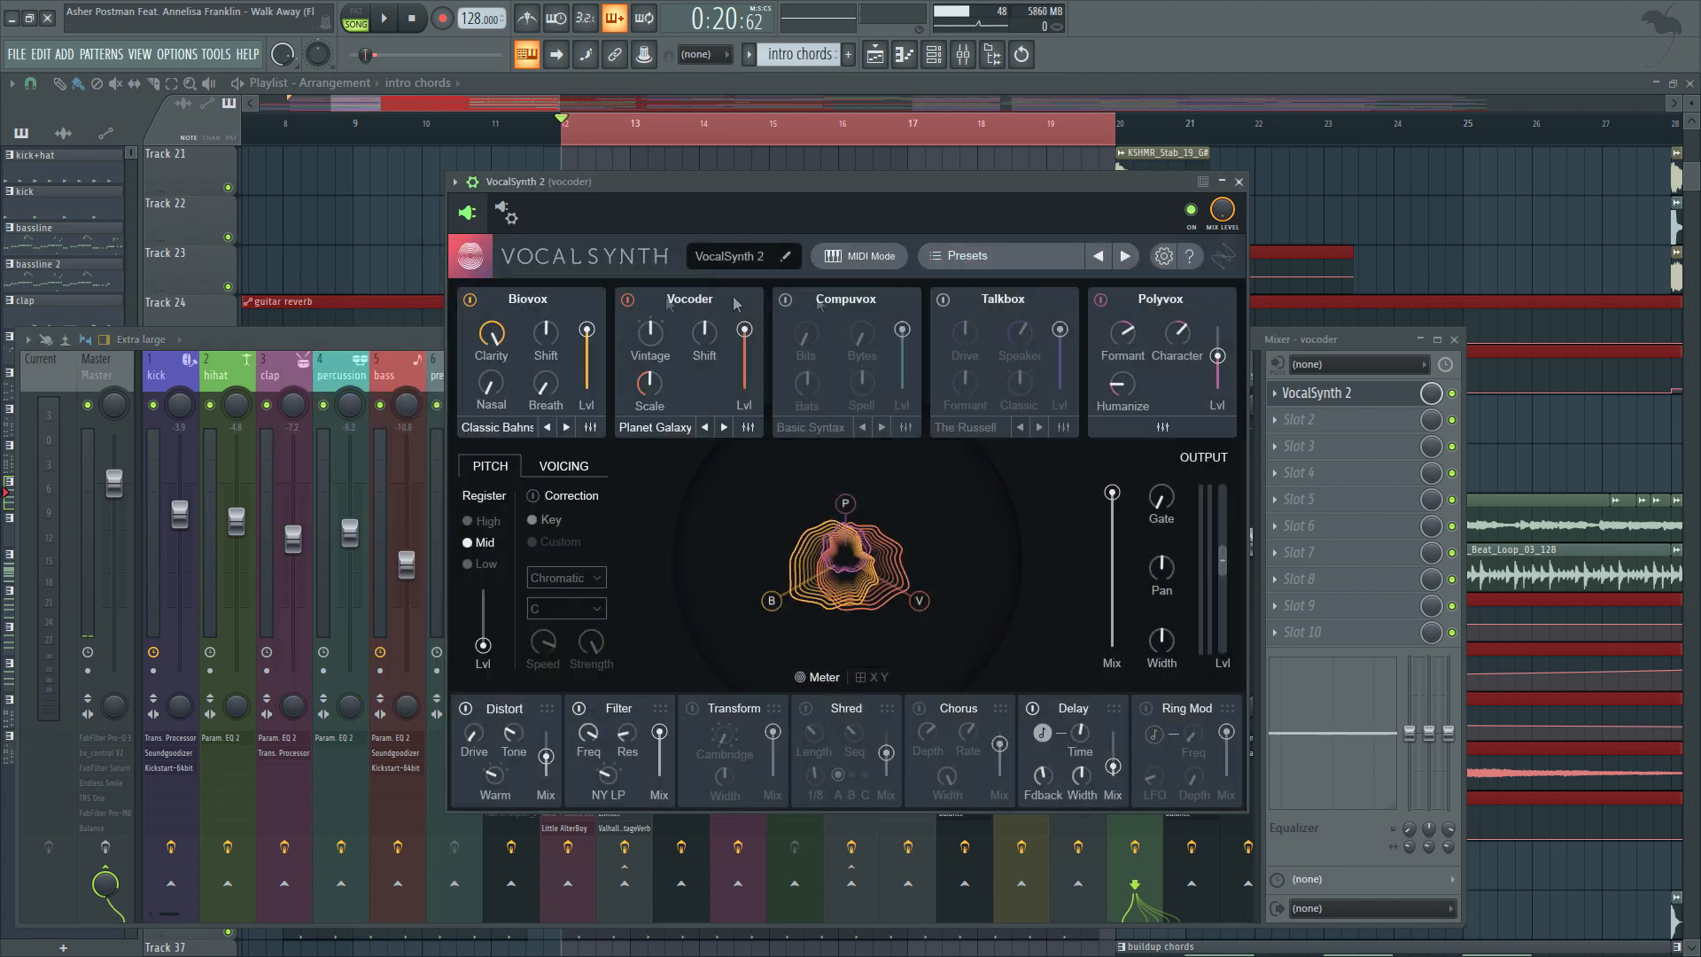
pyautogui.press('space')
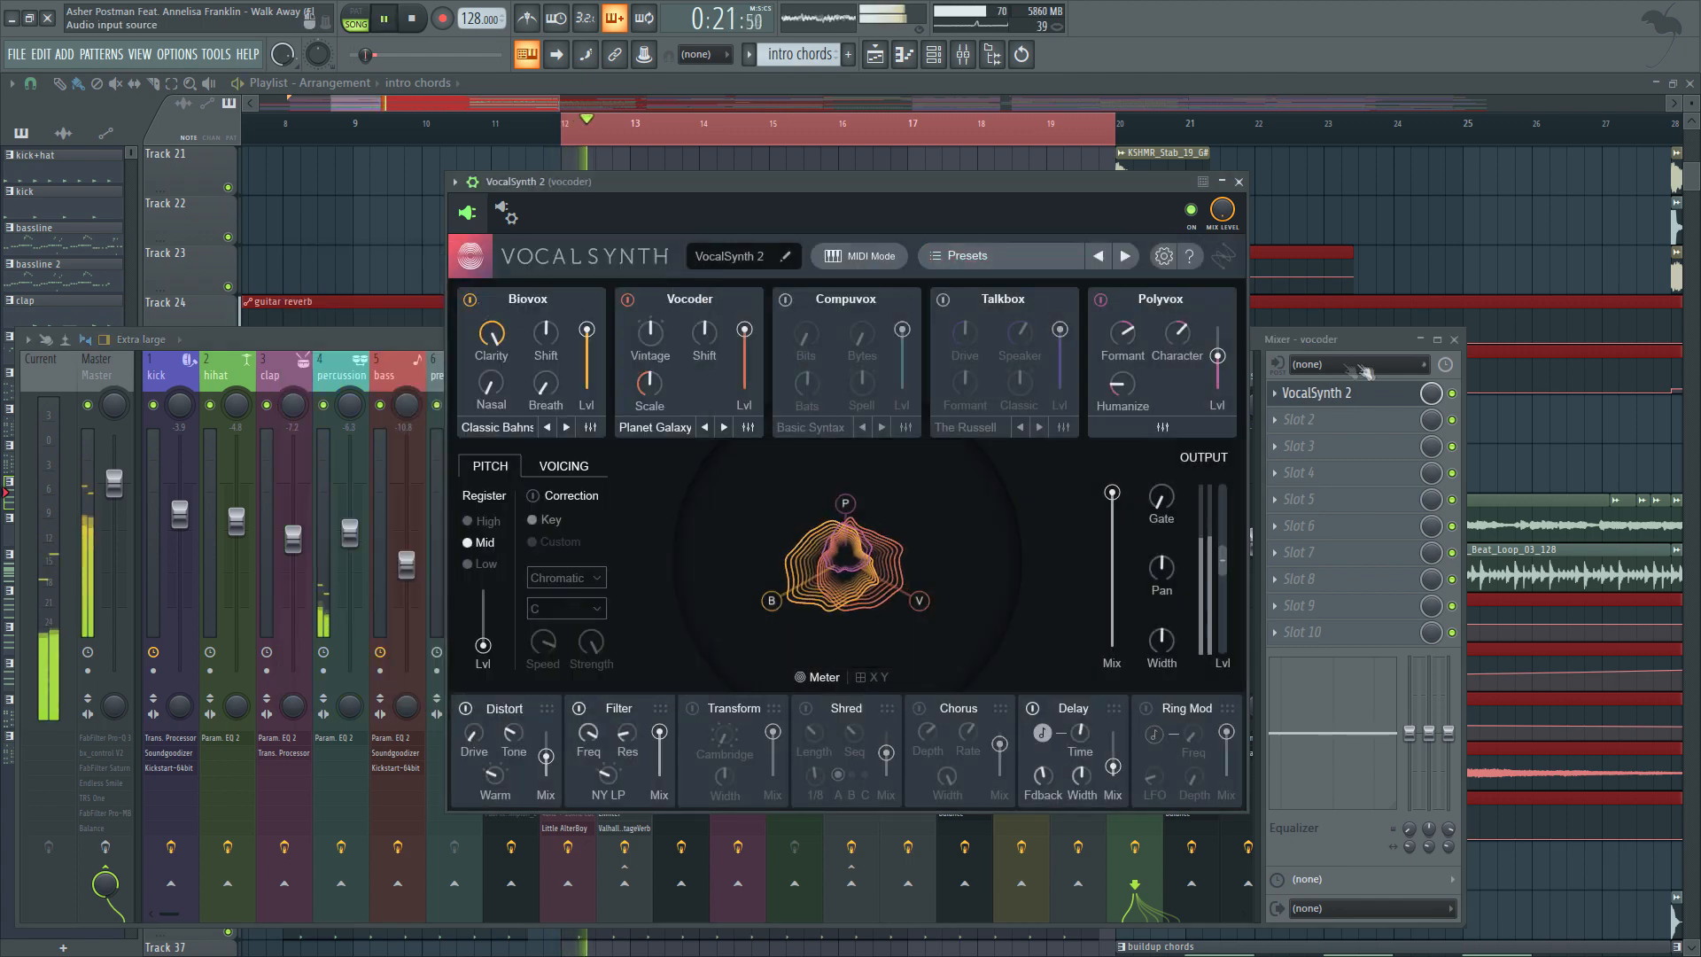
# Listen to the vocoder mixer track in solo, then close VocalSynth 2, stop playback and return to the playlist.
pyautogui.click(1360, 345)
pyautogui.press('s')
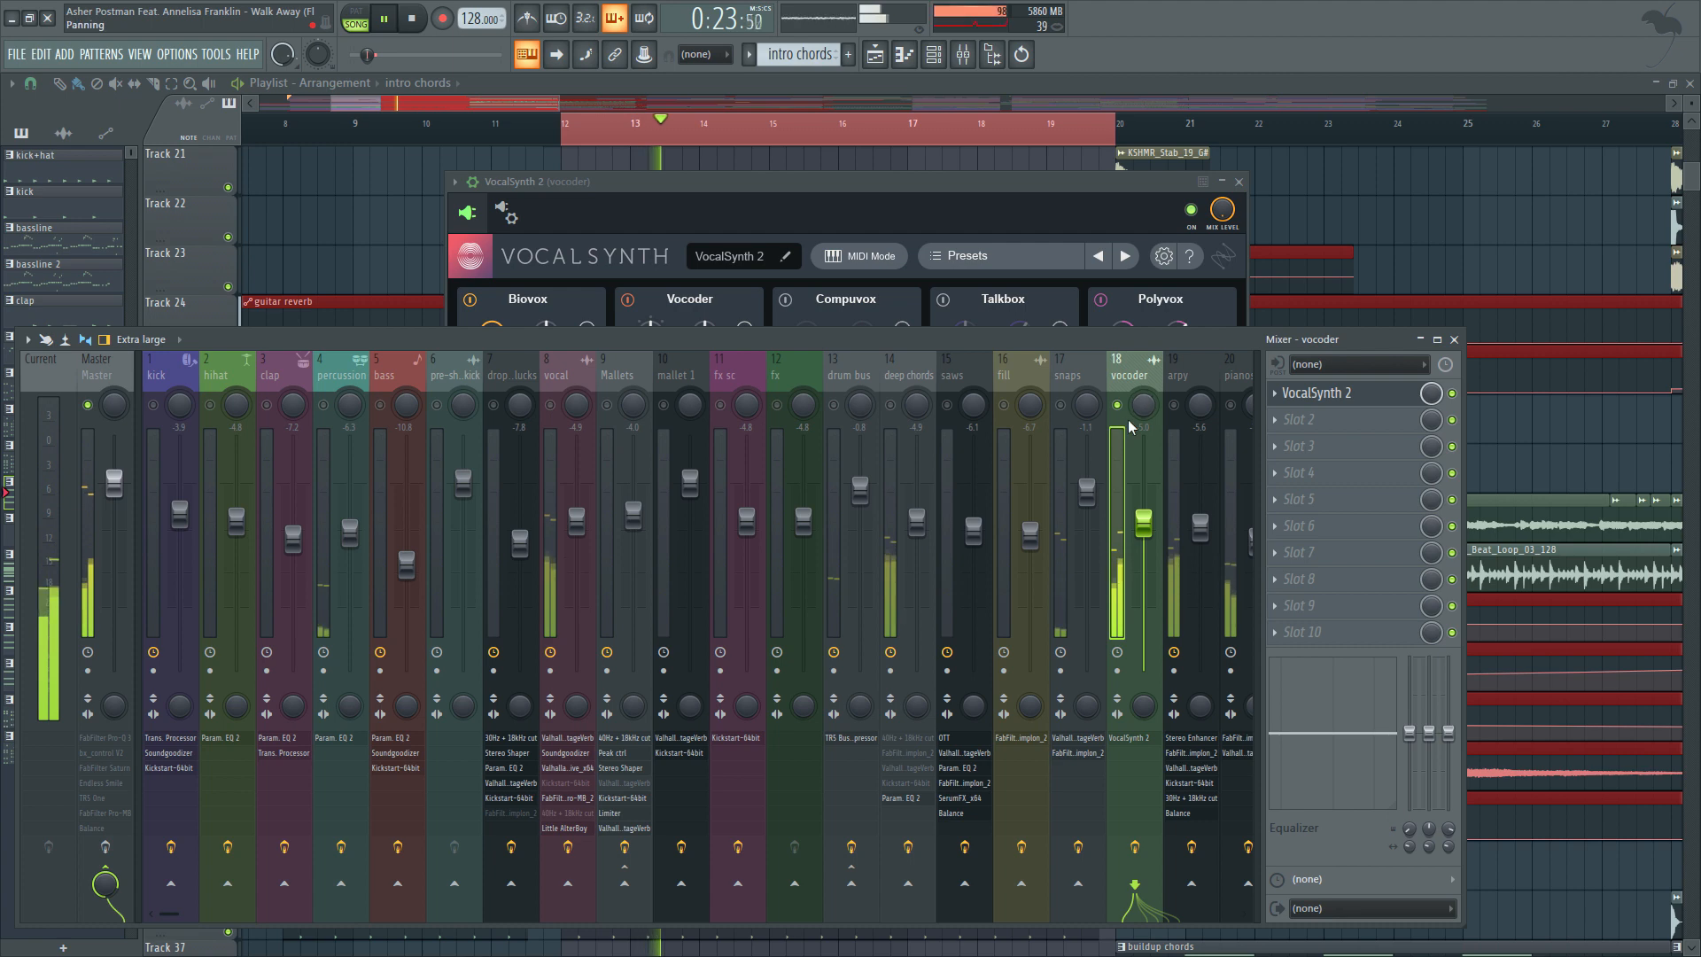
pyautogui.click(1226, 193)
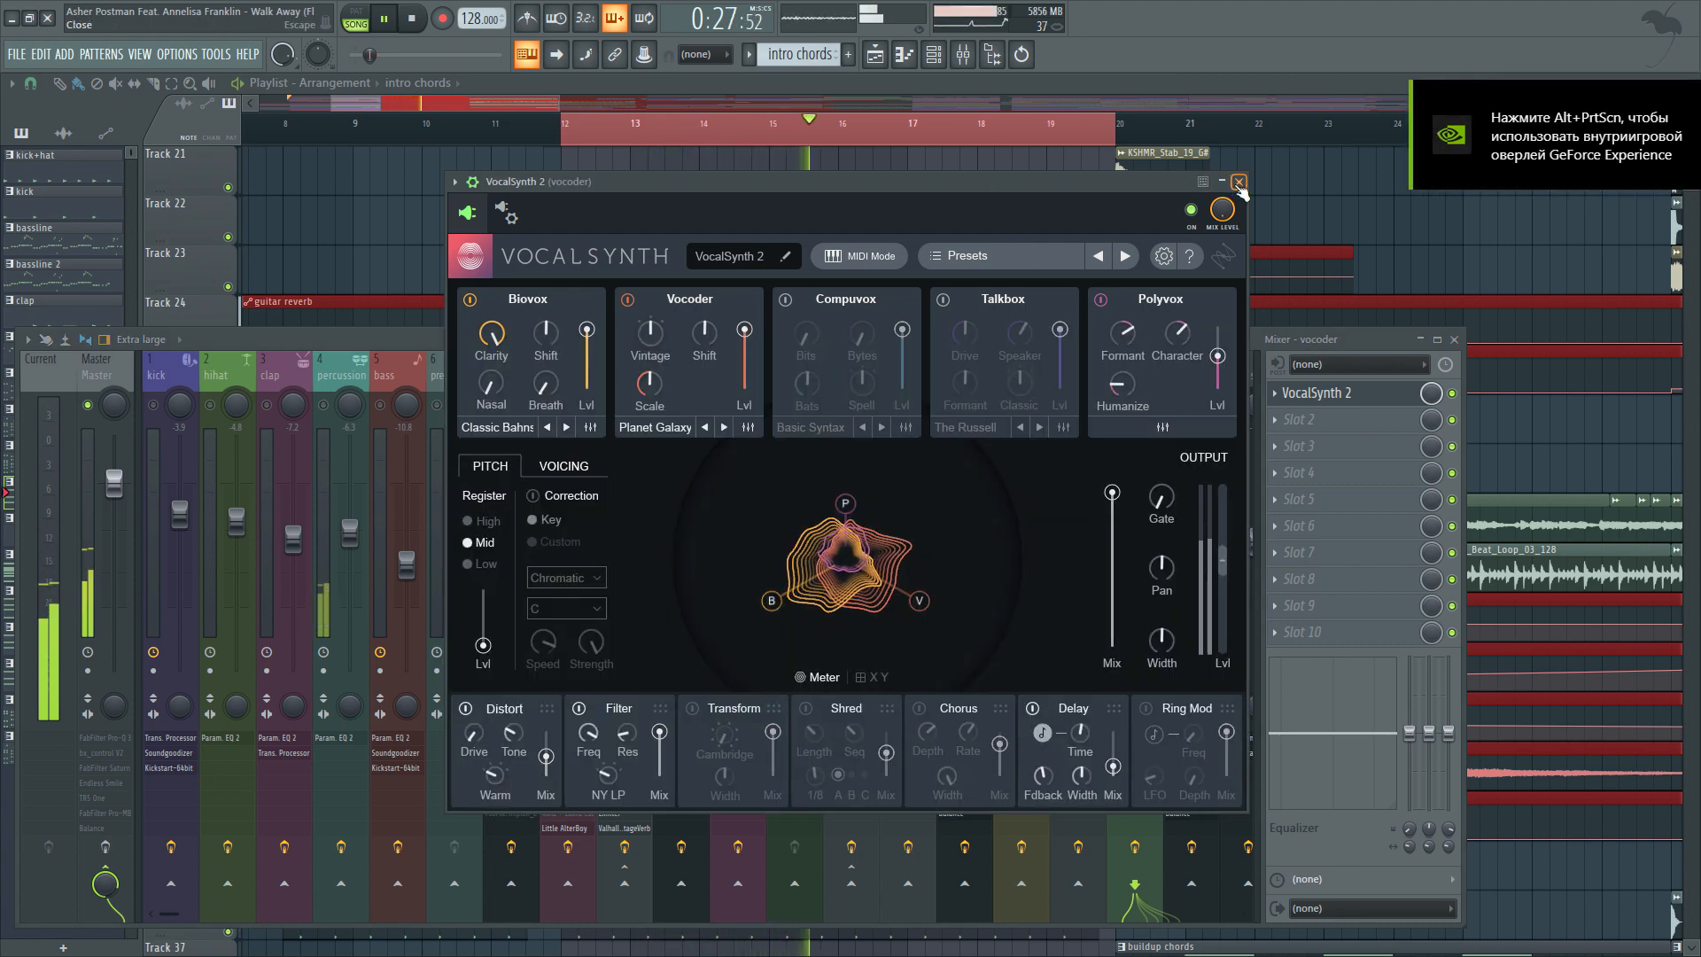
pyautogui.click(1223, 183)
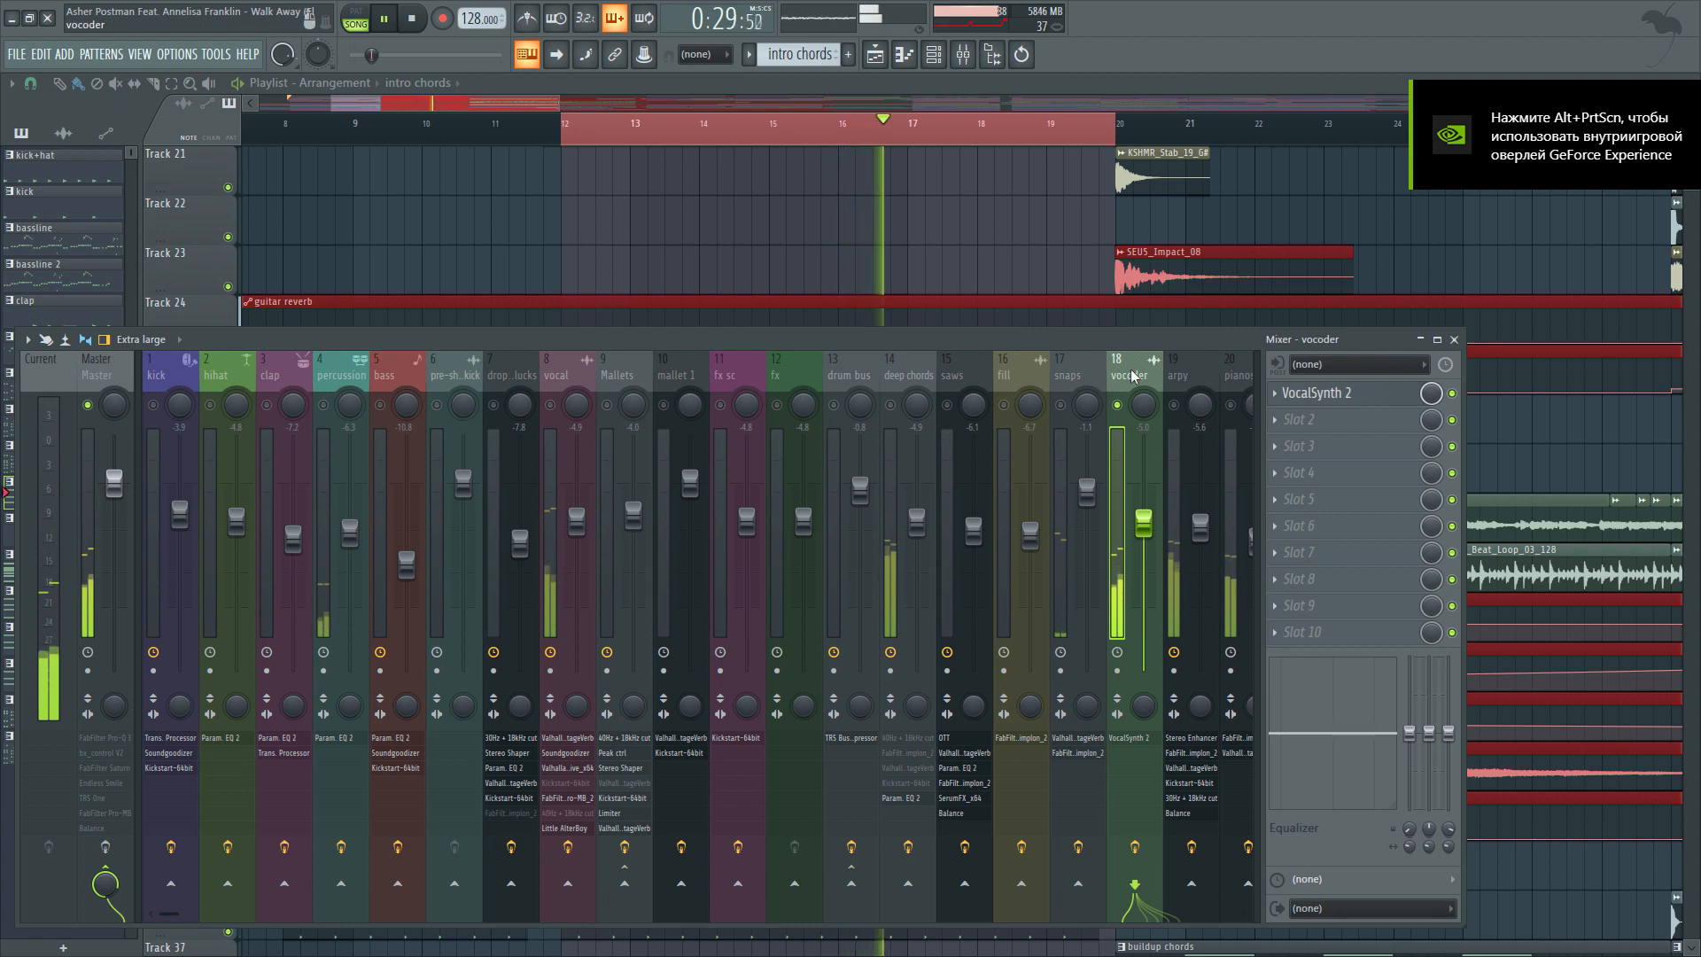
pyautogui.press('space')
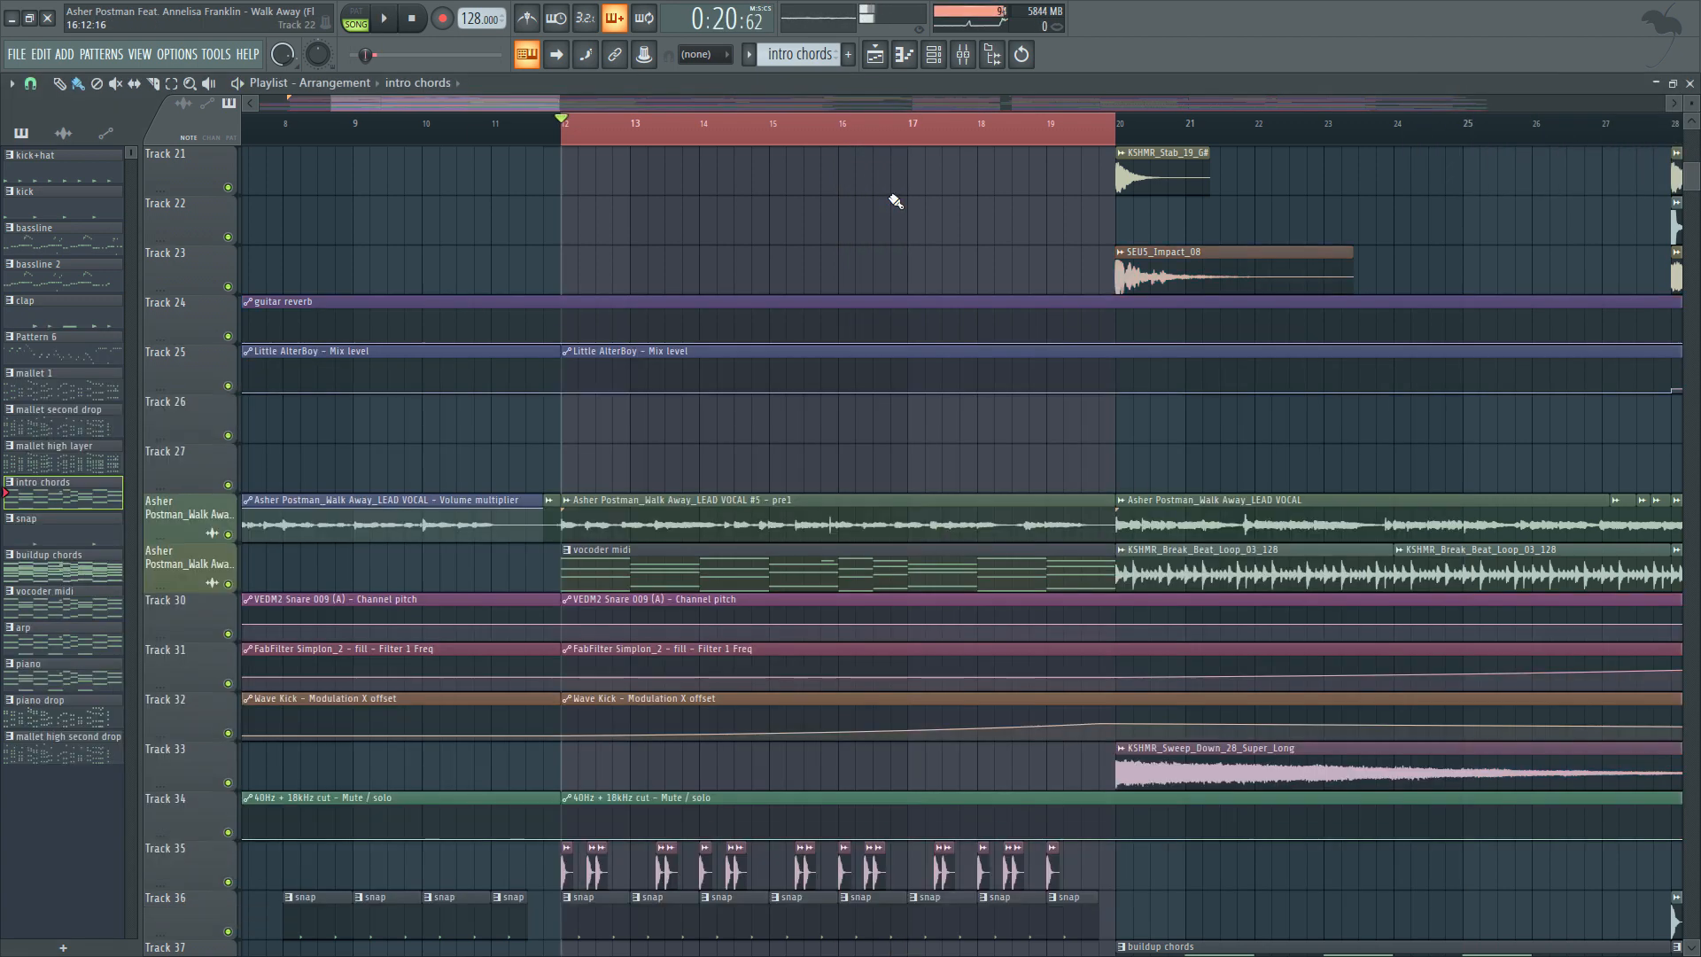
pyautogui.press('F9')
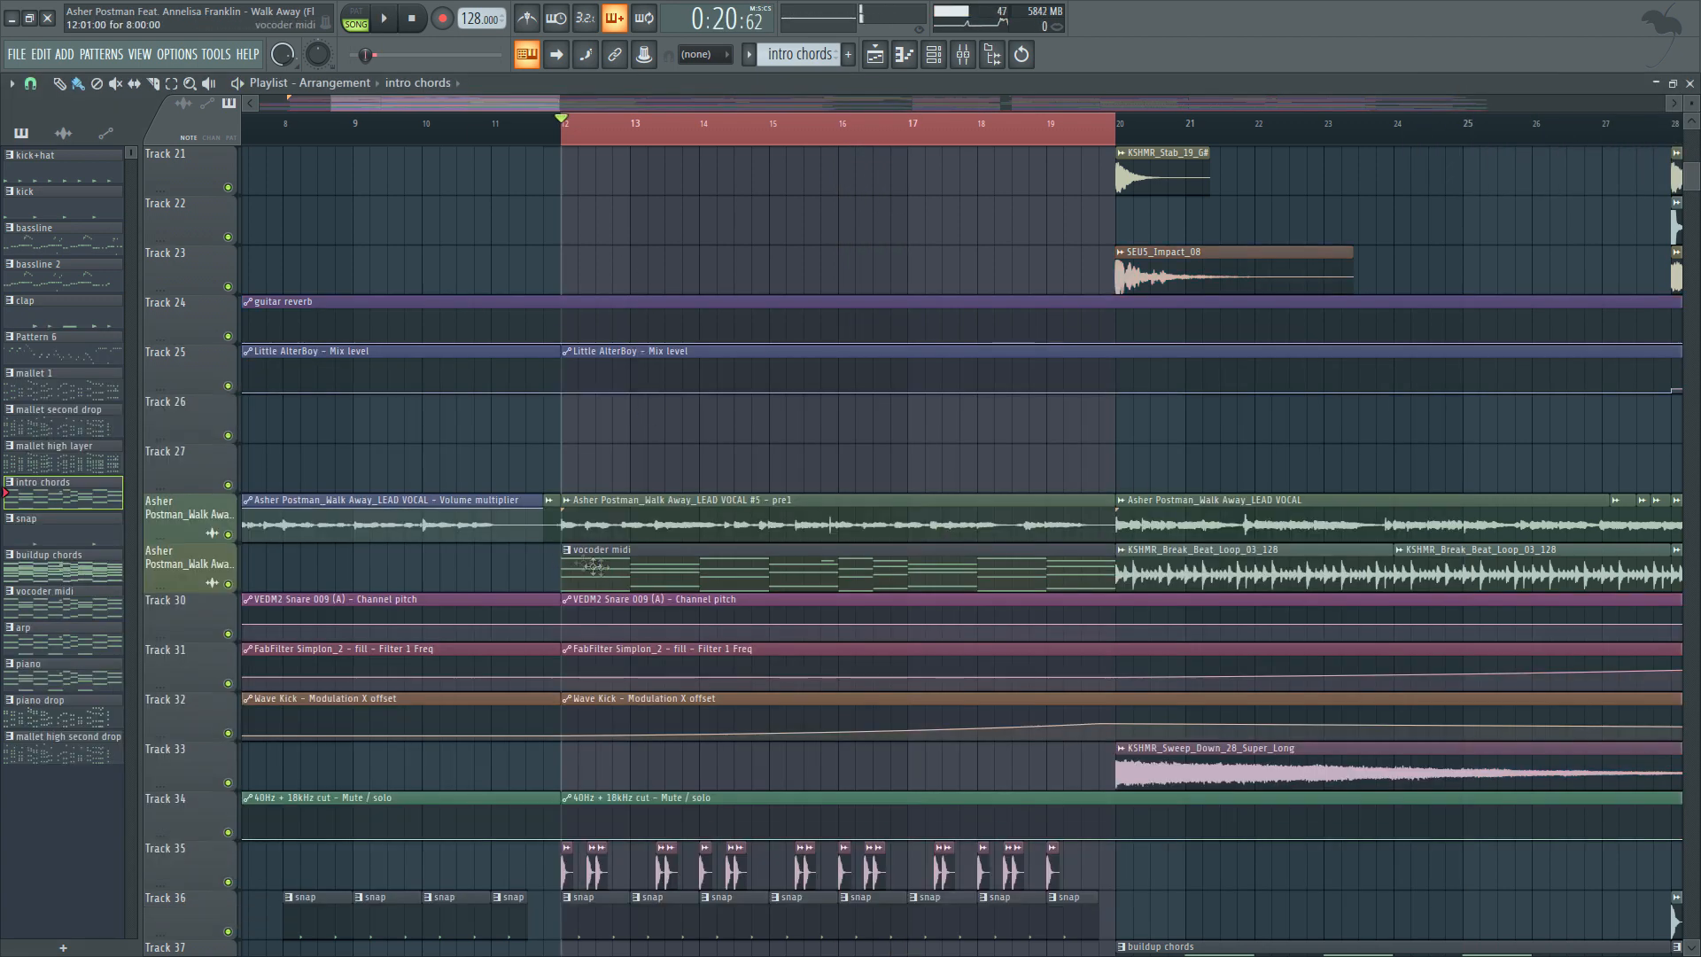
# Inspect the sample waveform of the first Wave Kick clip on Track 35 and close its window.
pyautogui.scroll(-2, 538, 560)
pyautogui.scroll(-5, 623, 469)
pyautogui.scroll(5, 563, 425)
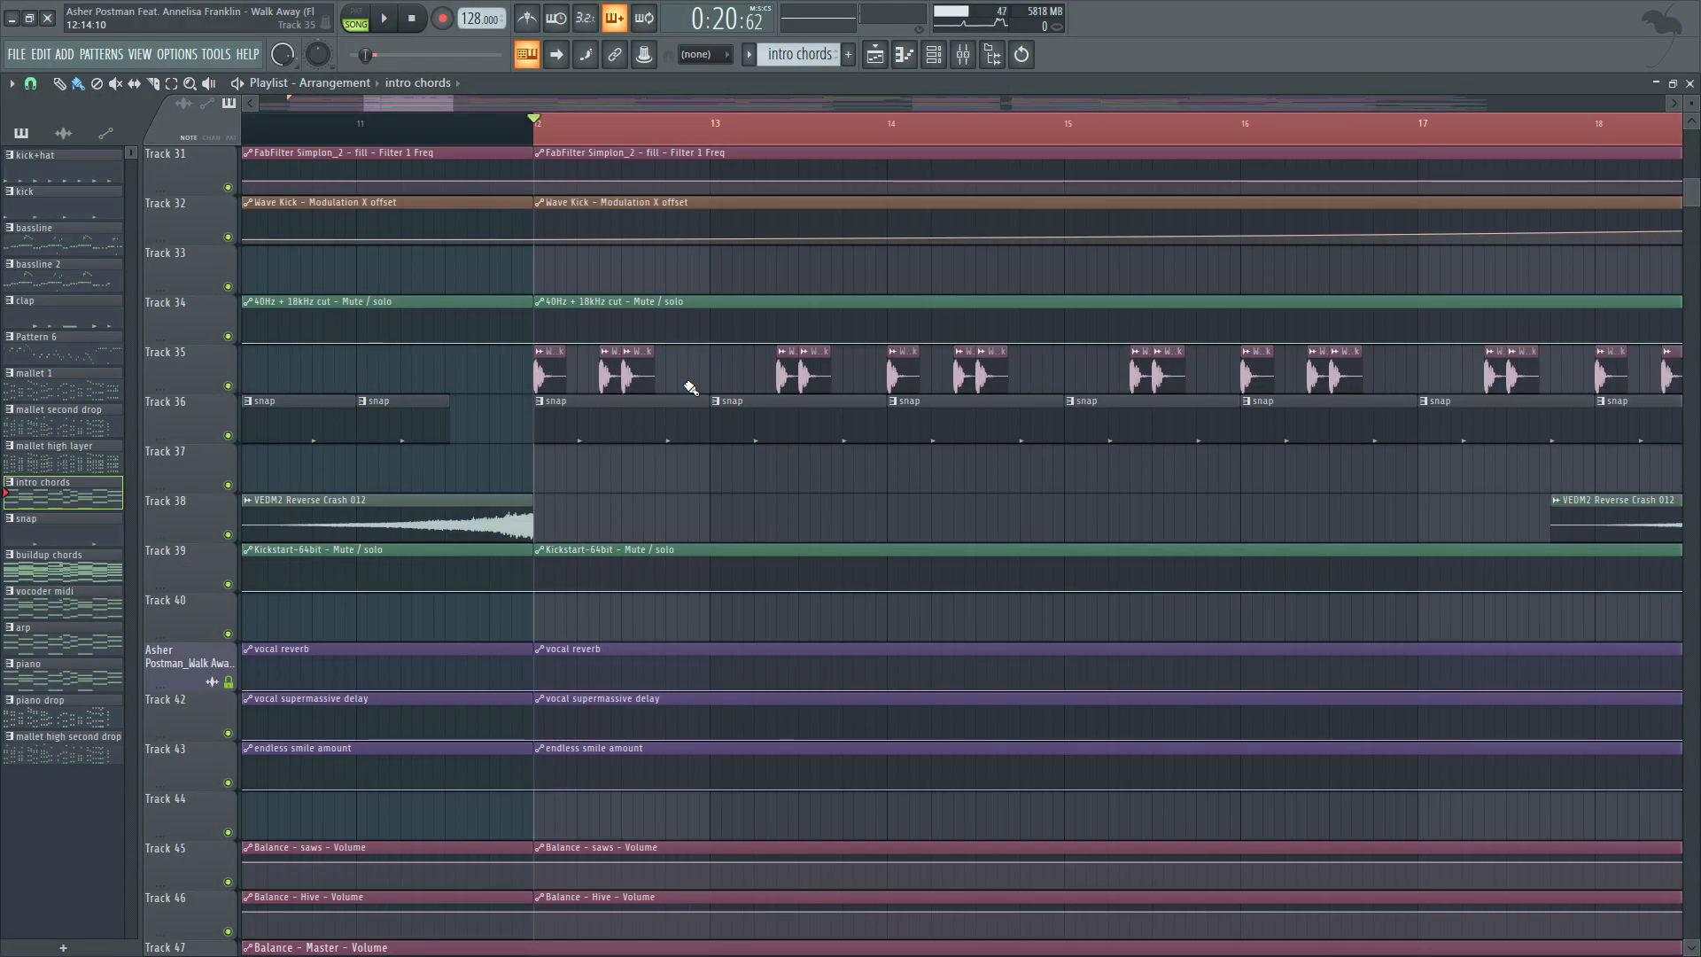
pyautogui.scroll(3, 477, 438)
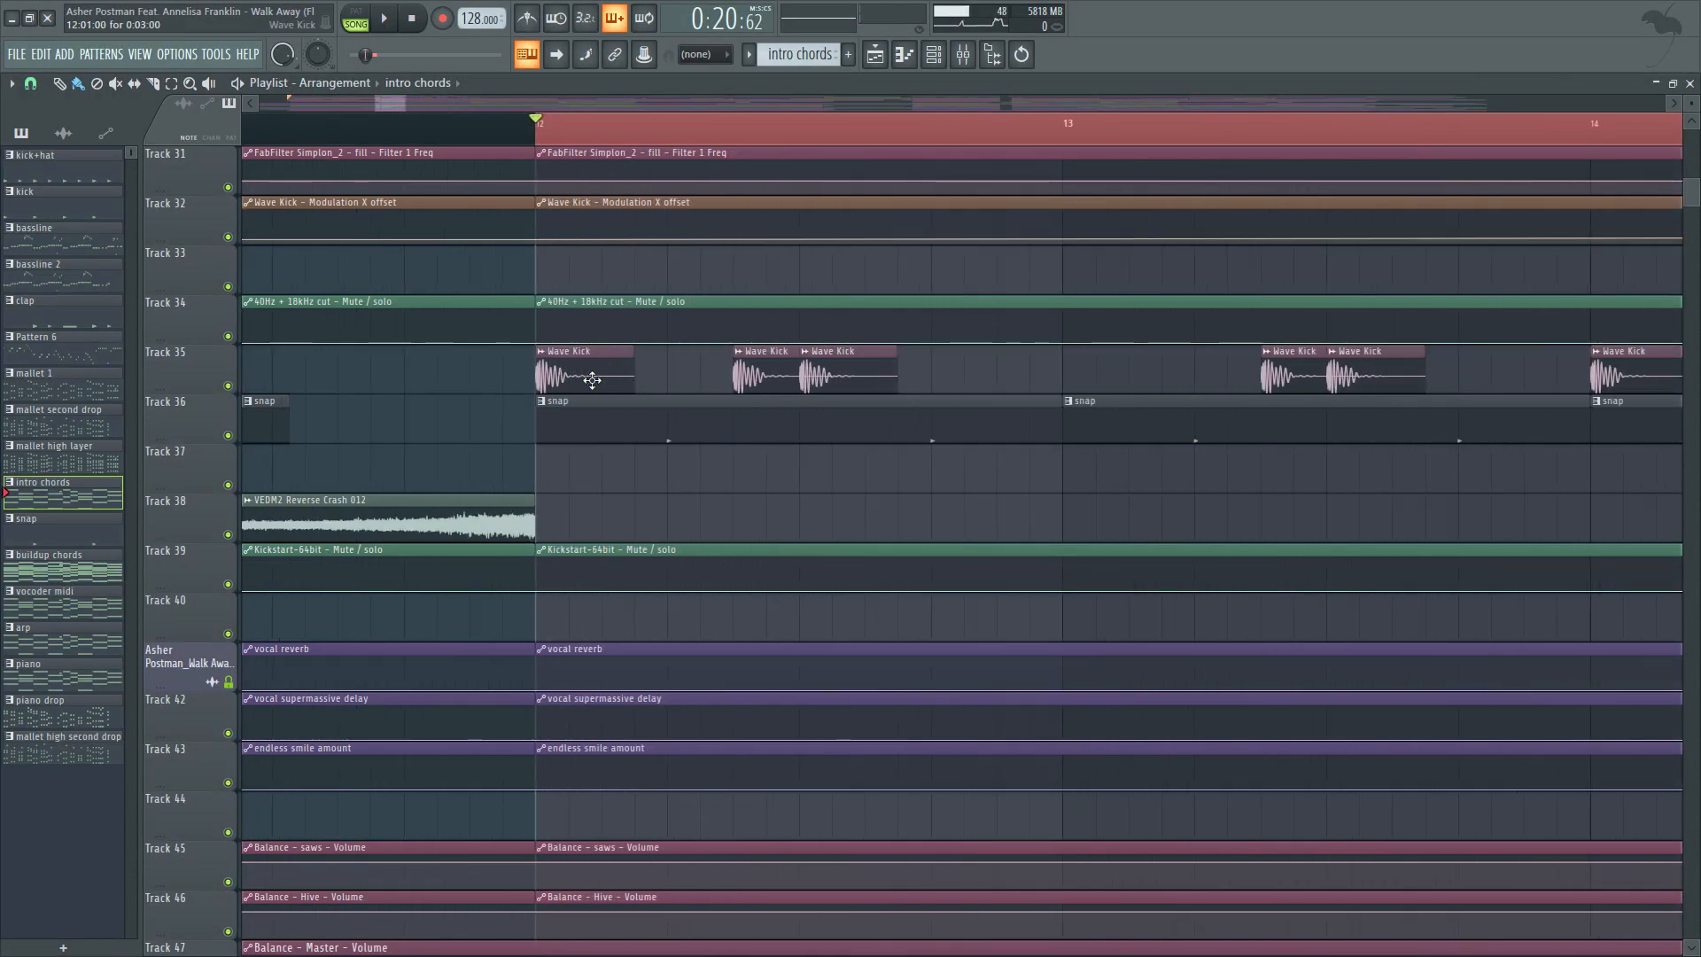
pyautogui.doubleClick(592, 380)
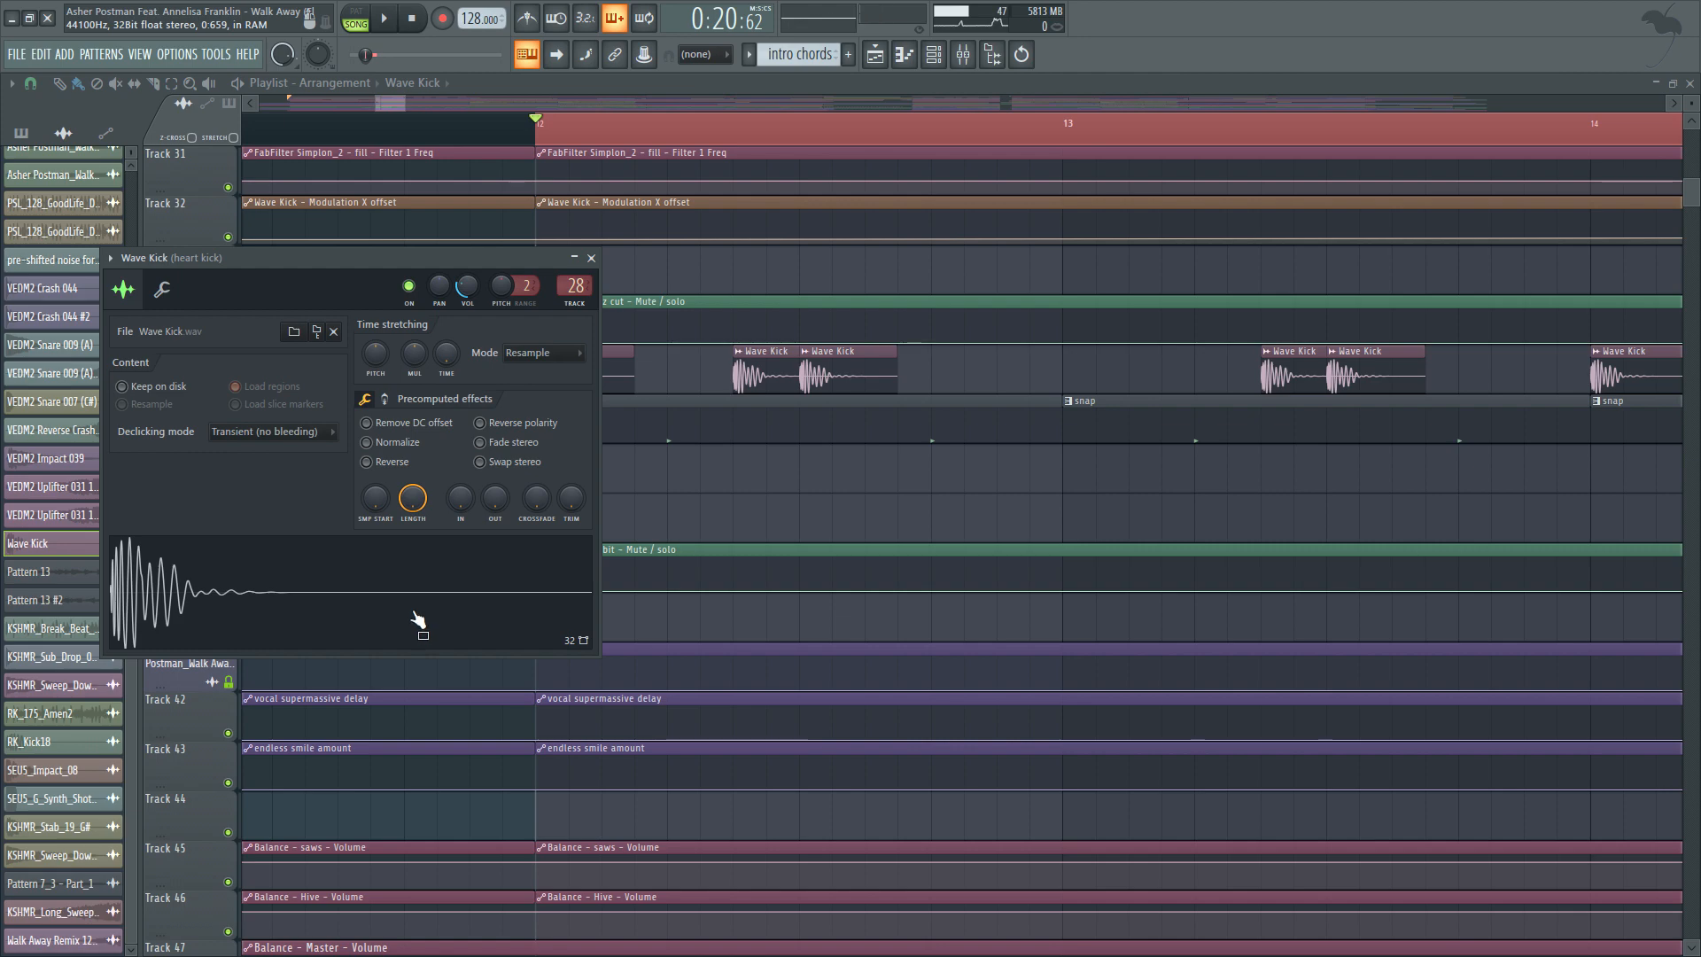
pyautogui.click(591, 257)
# Solo Track 35, unmute the lead vocal track and play the two together around bar 12.
pyautogui.moveTo(503, 135); pyautogui.dragTo(405, 134)
pyautogui.scroll(-4, 405, 135)
pyautogui.scroll(6, 605, 370)
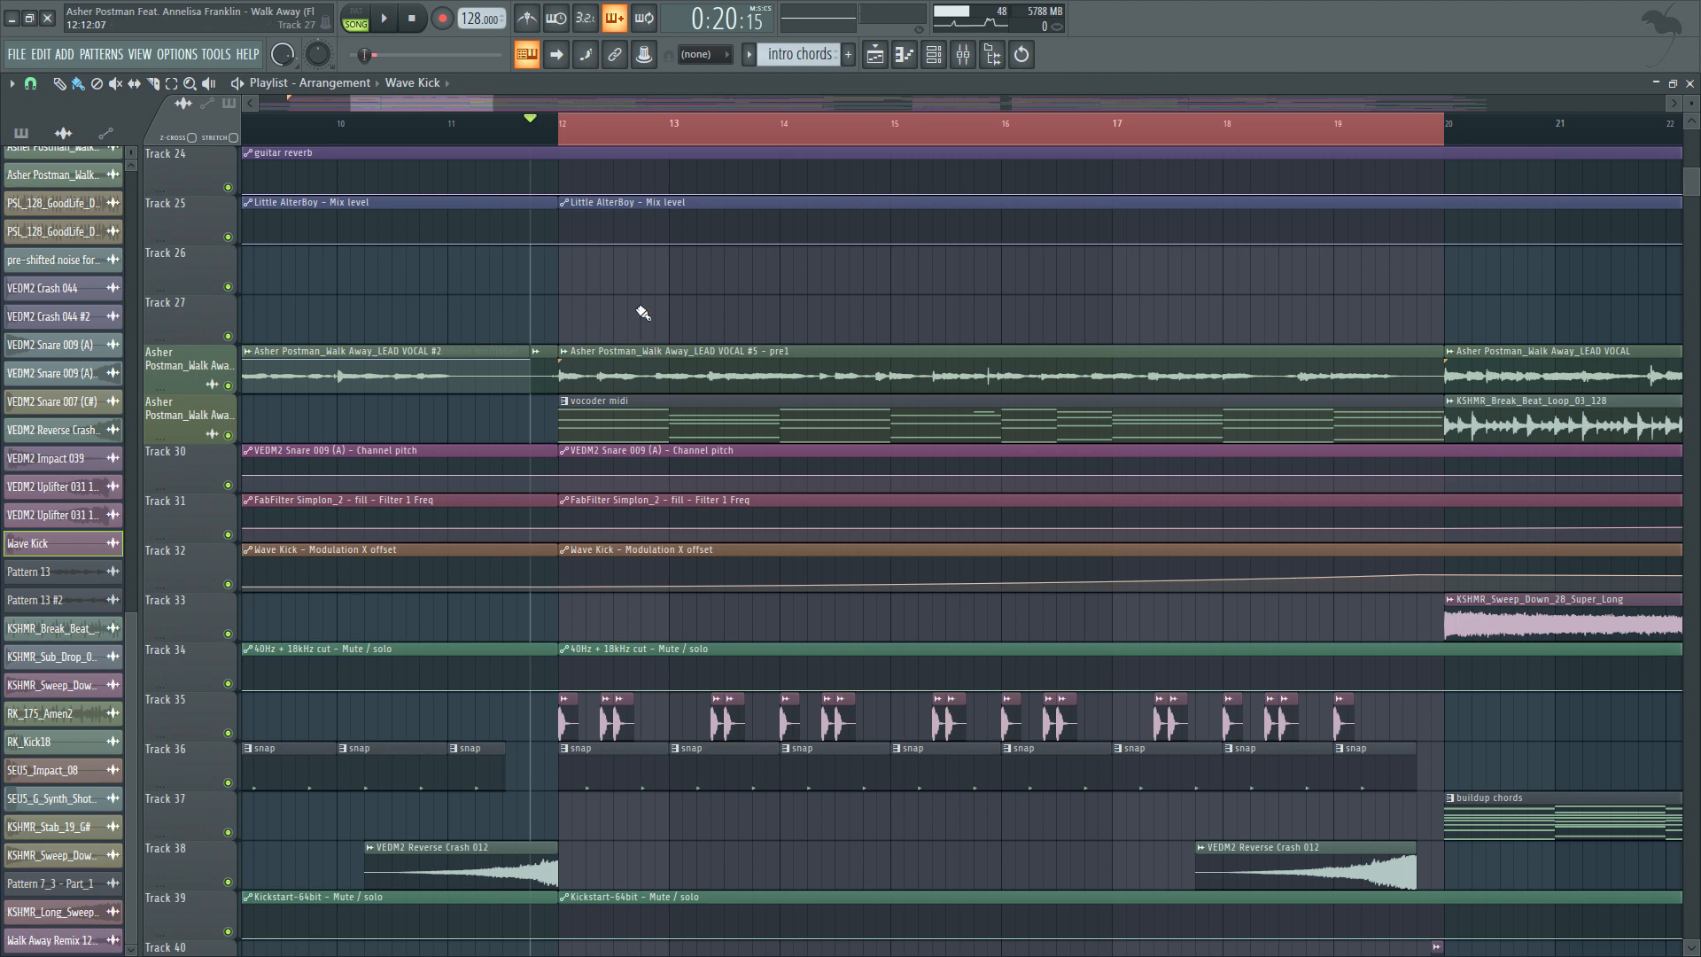
pyautogui.scroll(4, 614, 285)
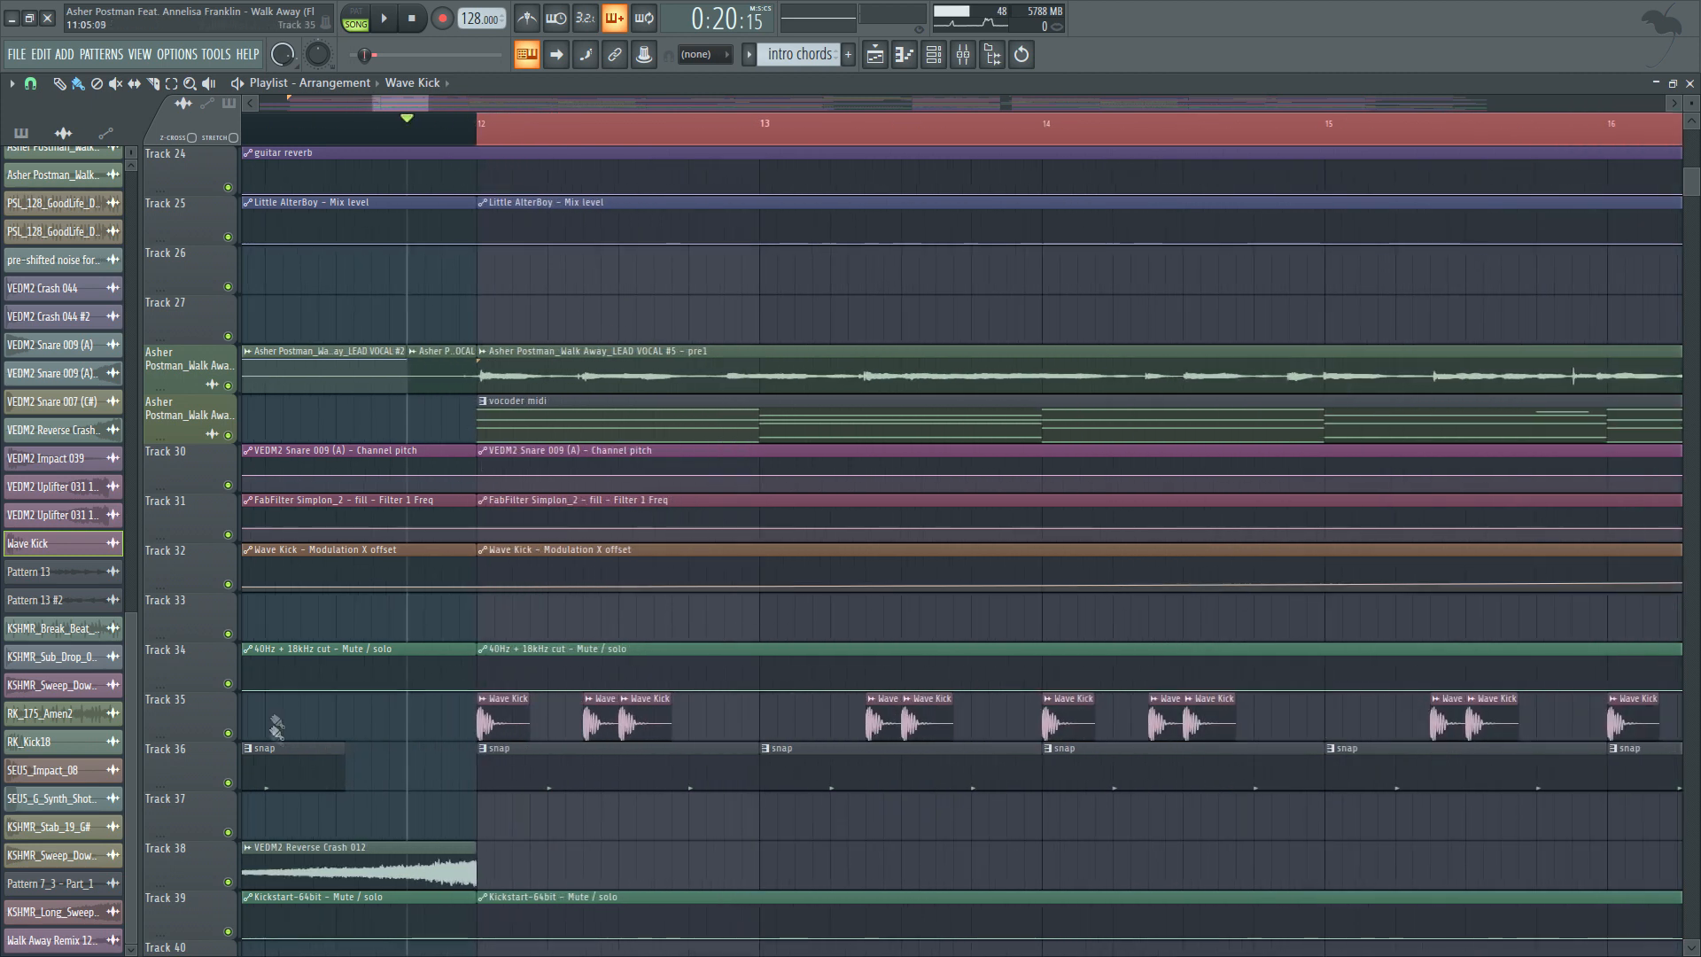
pyautogui.rightClick(228, 732)
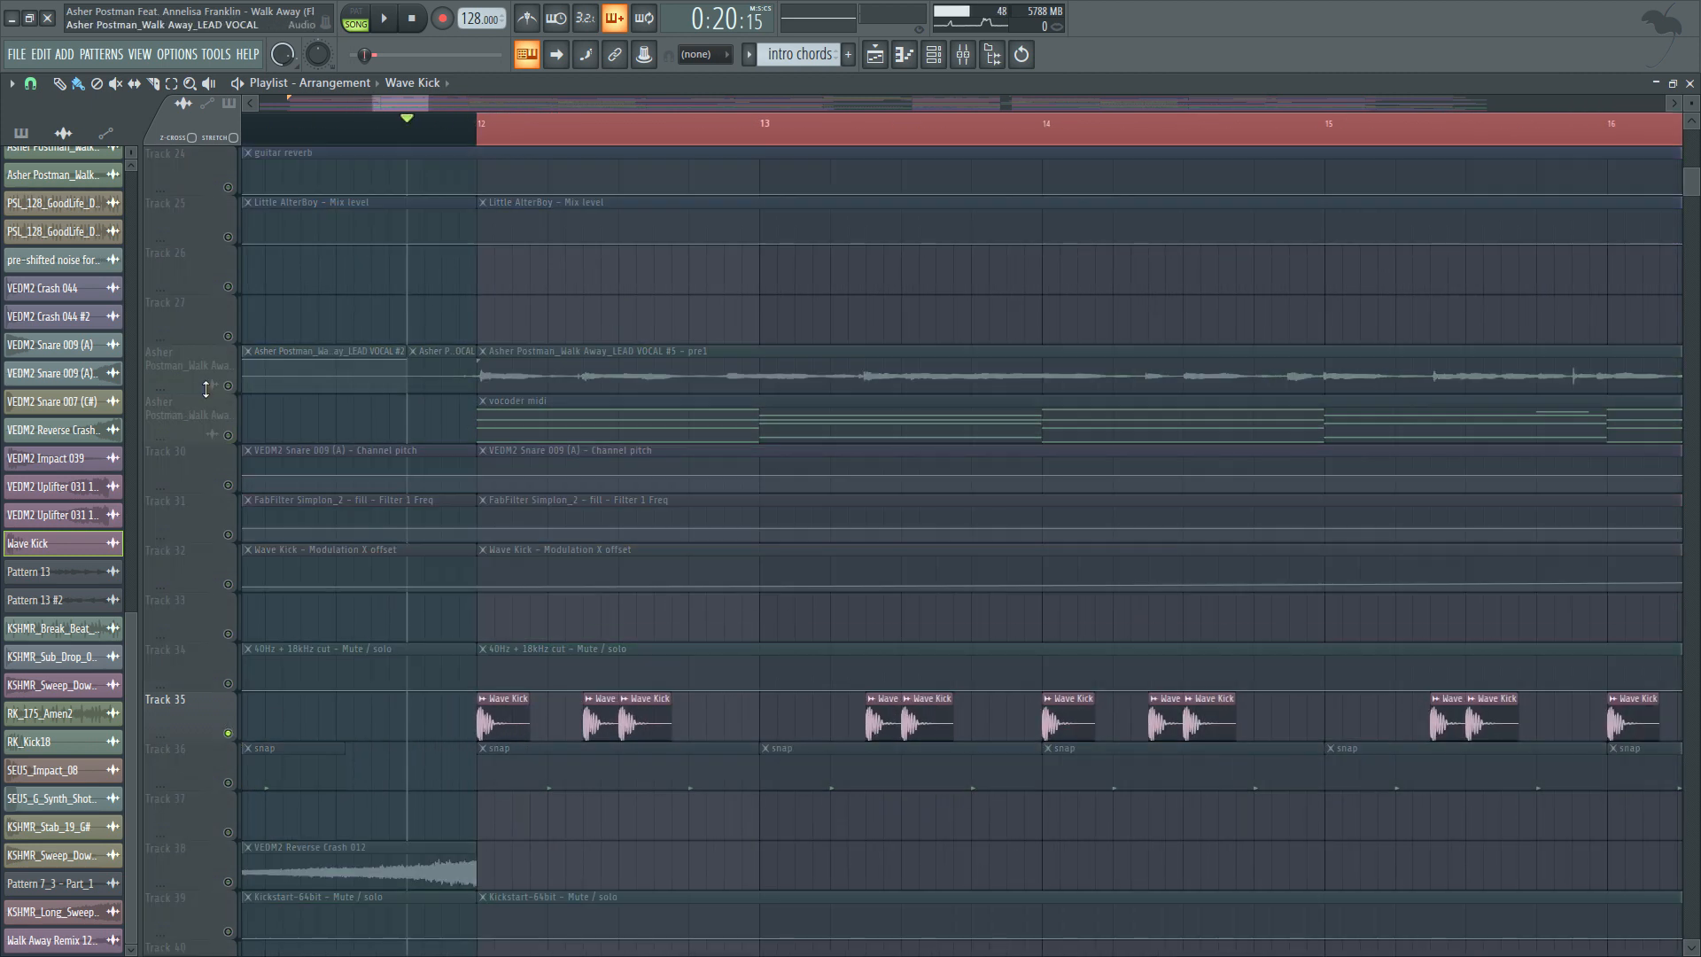
pyautogui.click(235, 386)
pyautogui.scroll(2, 508, 620)
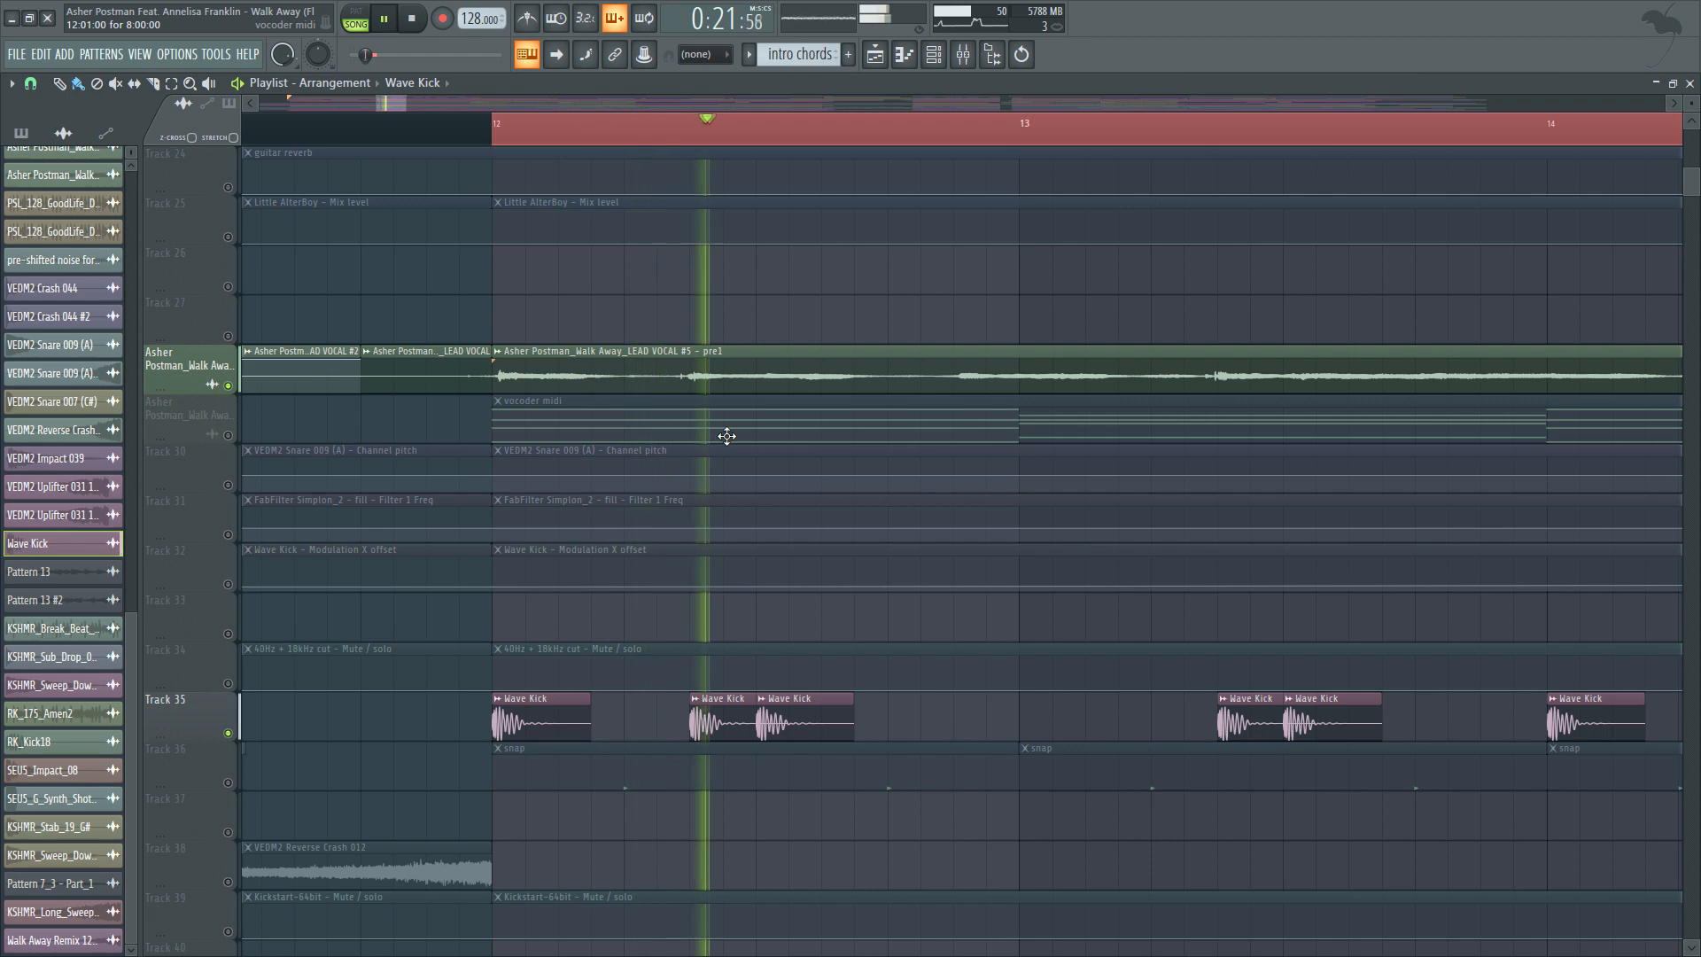
pyautogui.press('space')
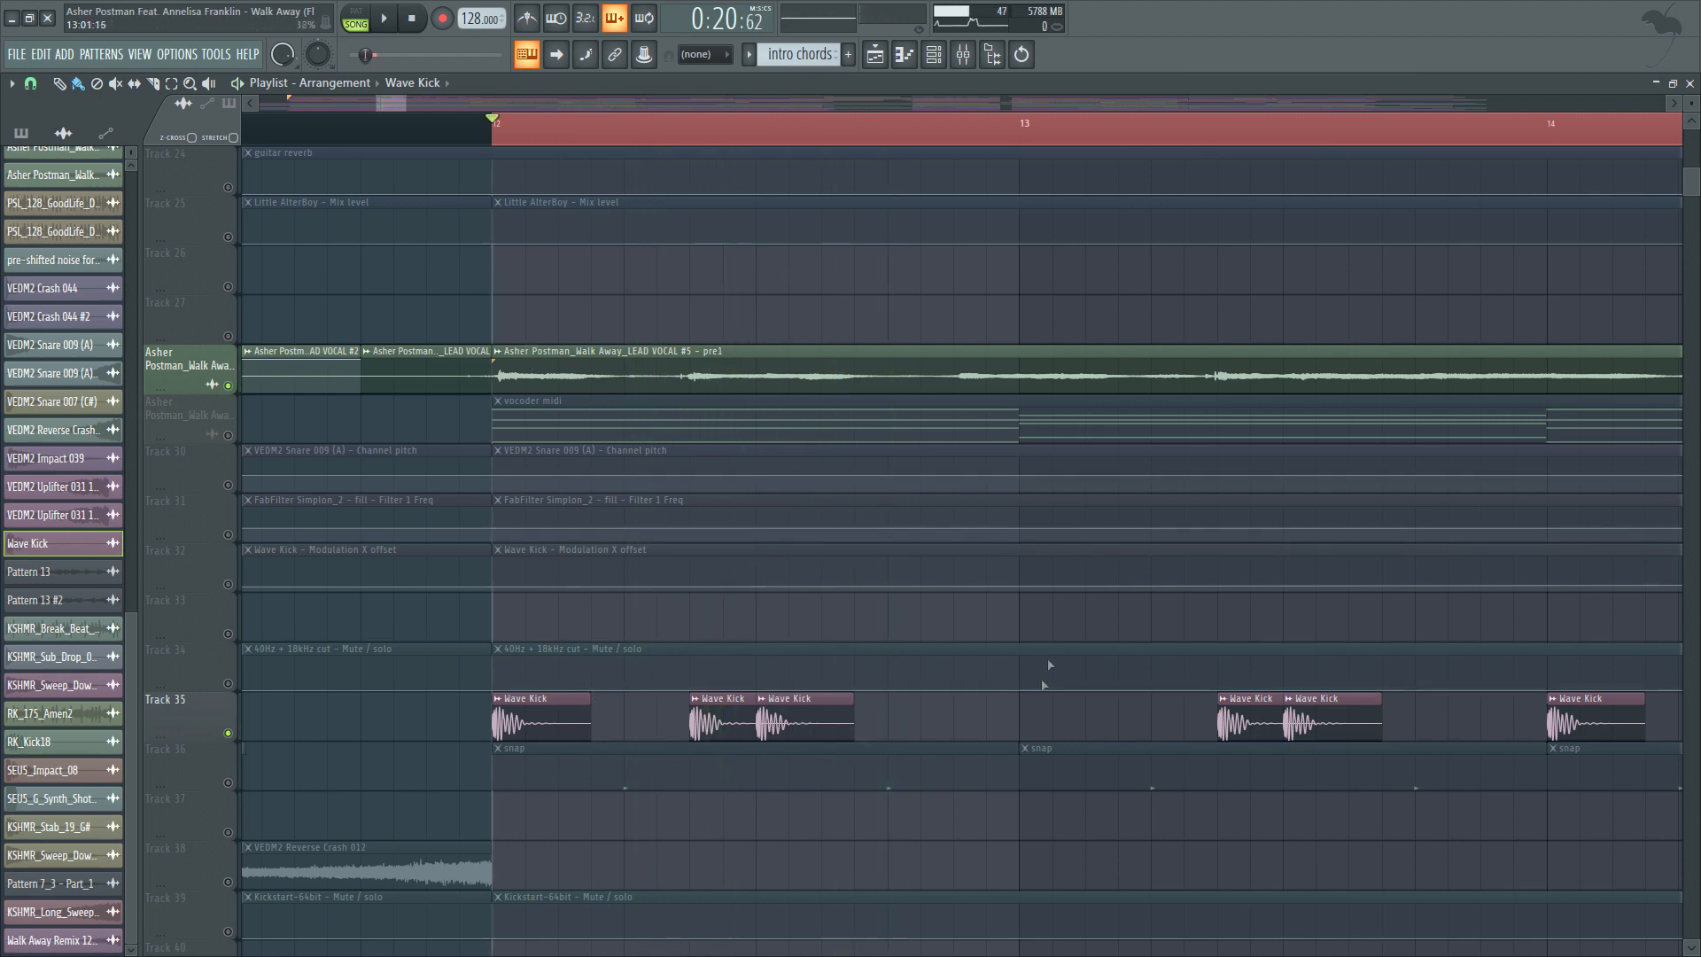
# Replay the Wave Kick pattern with the lead vocal from bar 12, then unsolo Track 35.
pyautogui.scroll(-2, 1049, 665)
pyautogui.press('space')
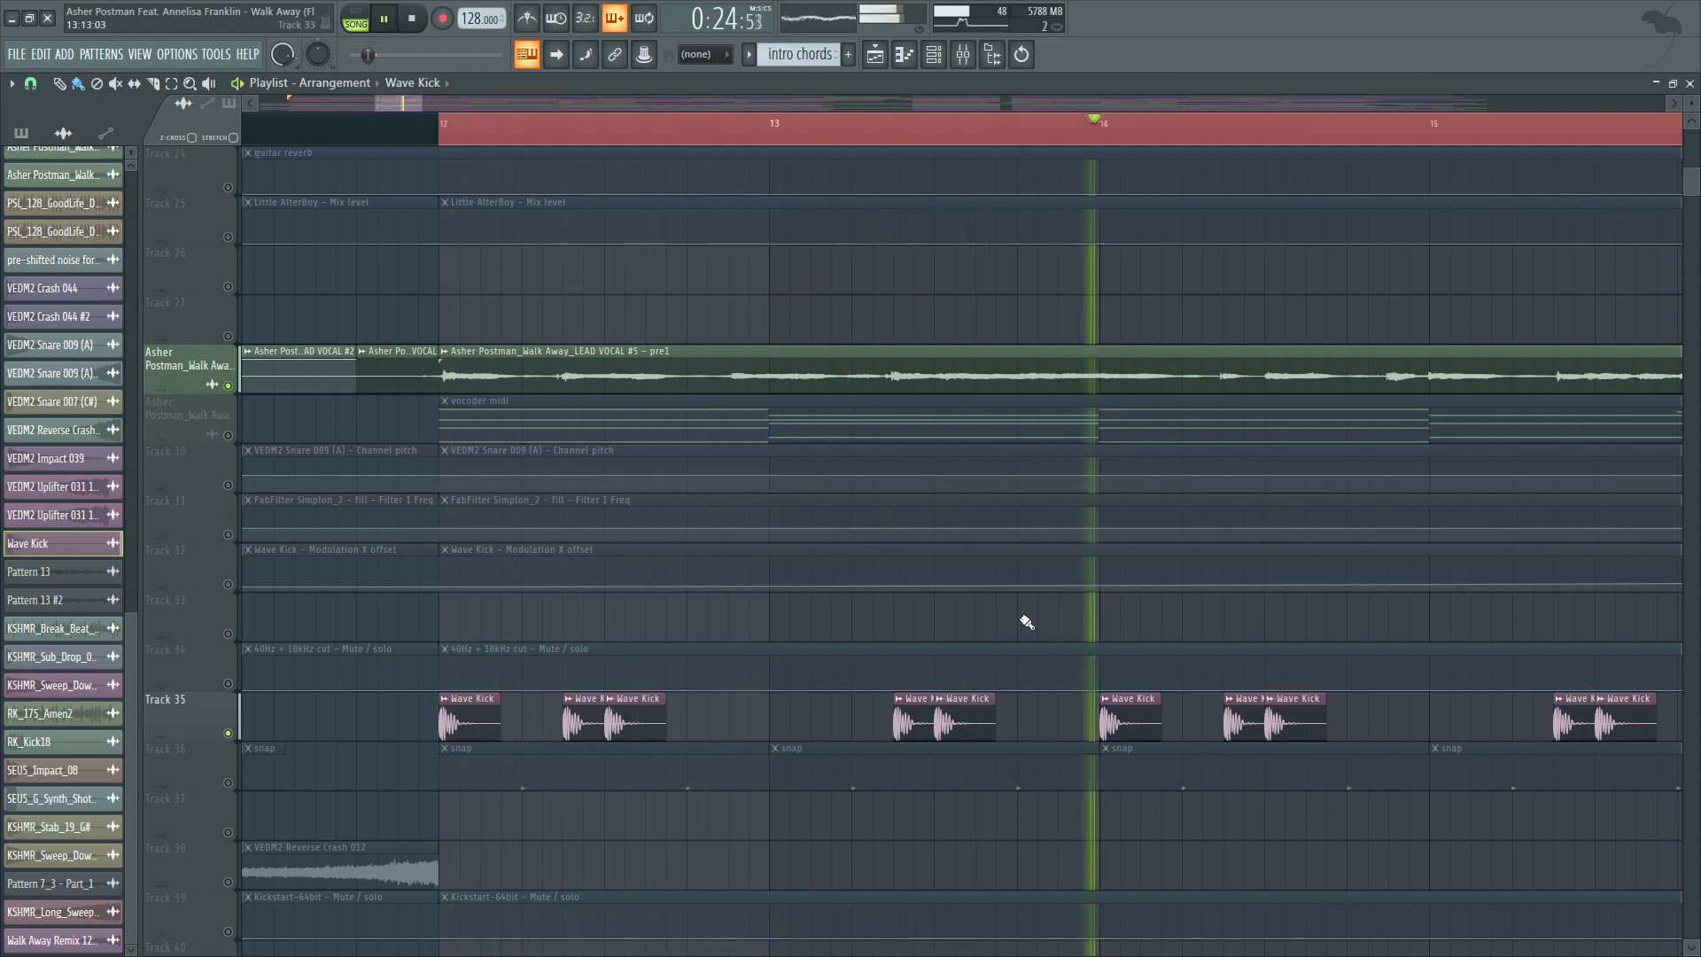
pyautogui.scroll(-5, 356, 586)
pyautogui.scroll(3, 824, 622)
pyautogui.press('space')
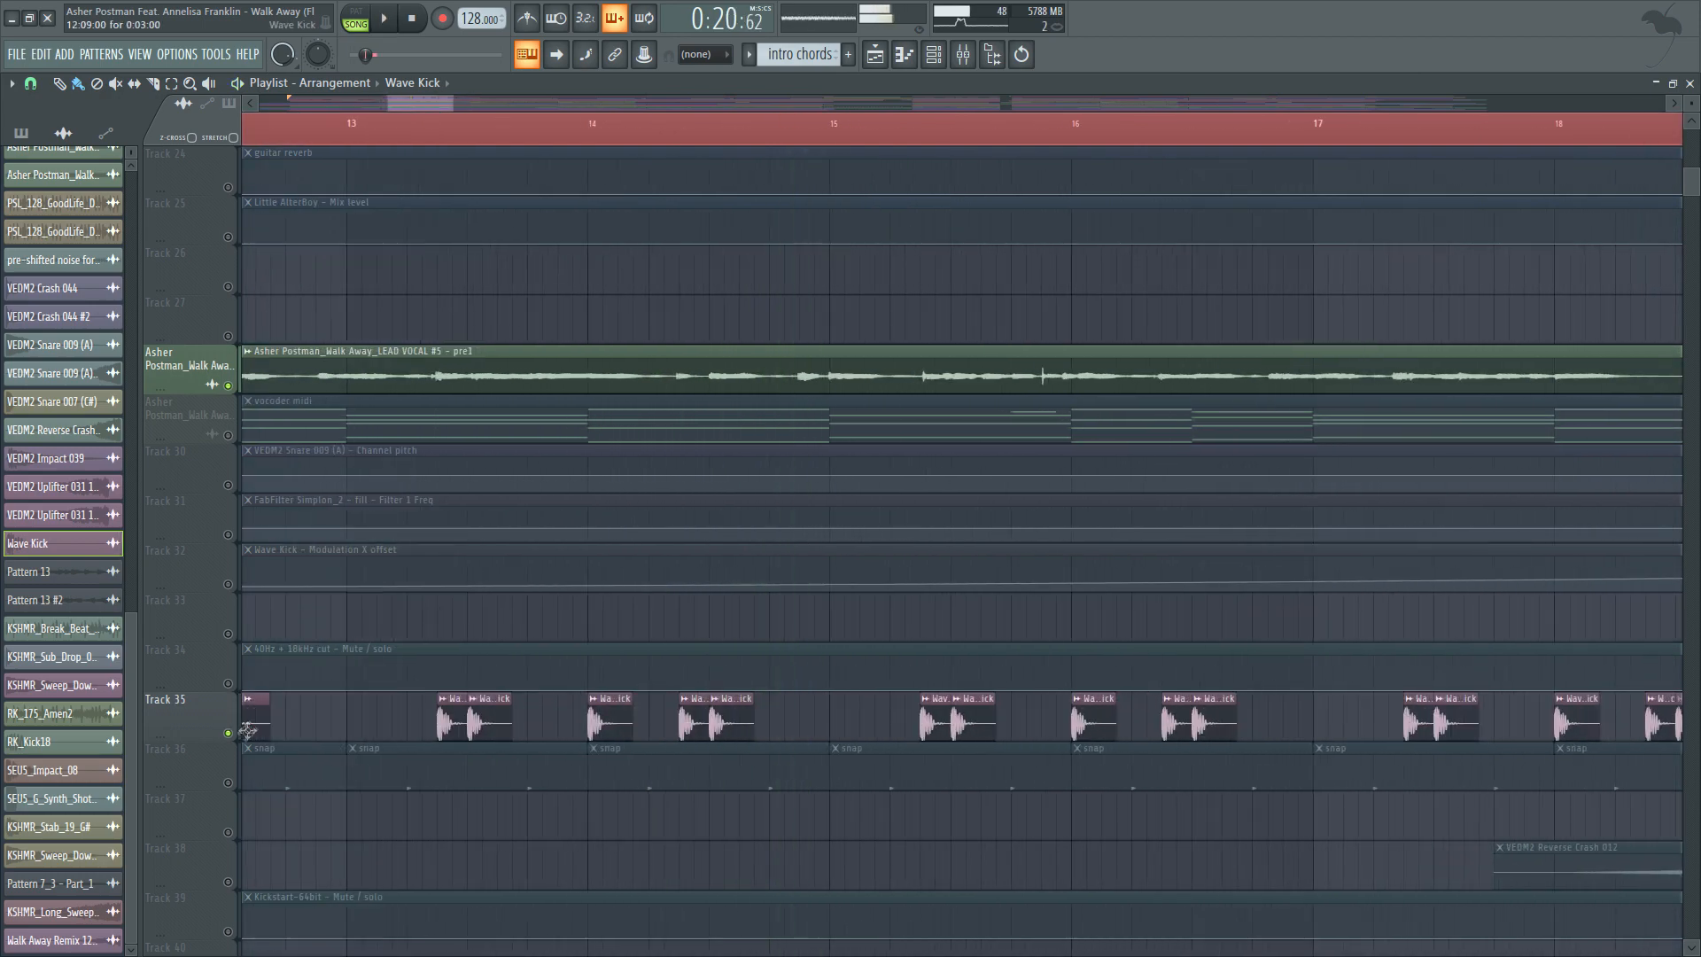
pyautogui.rightClick(228, 734)
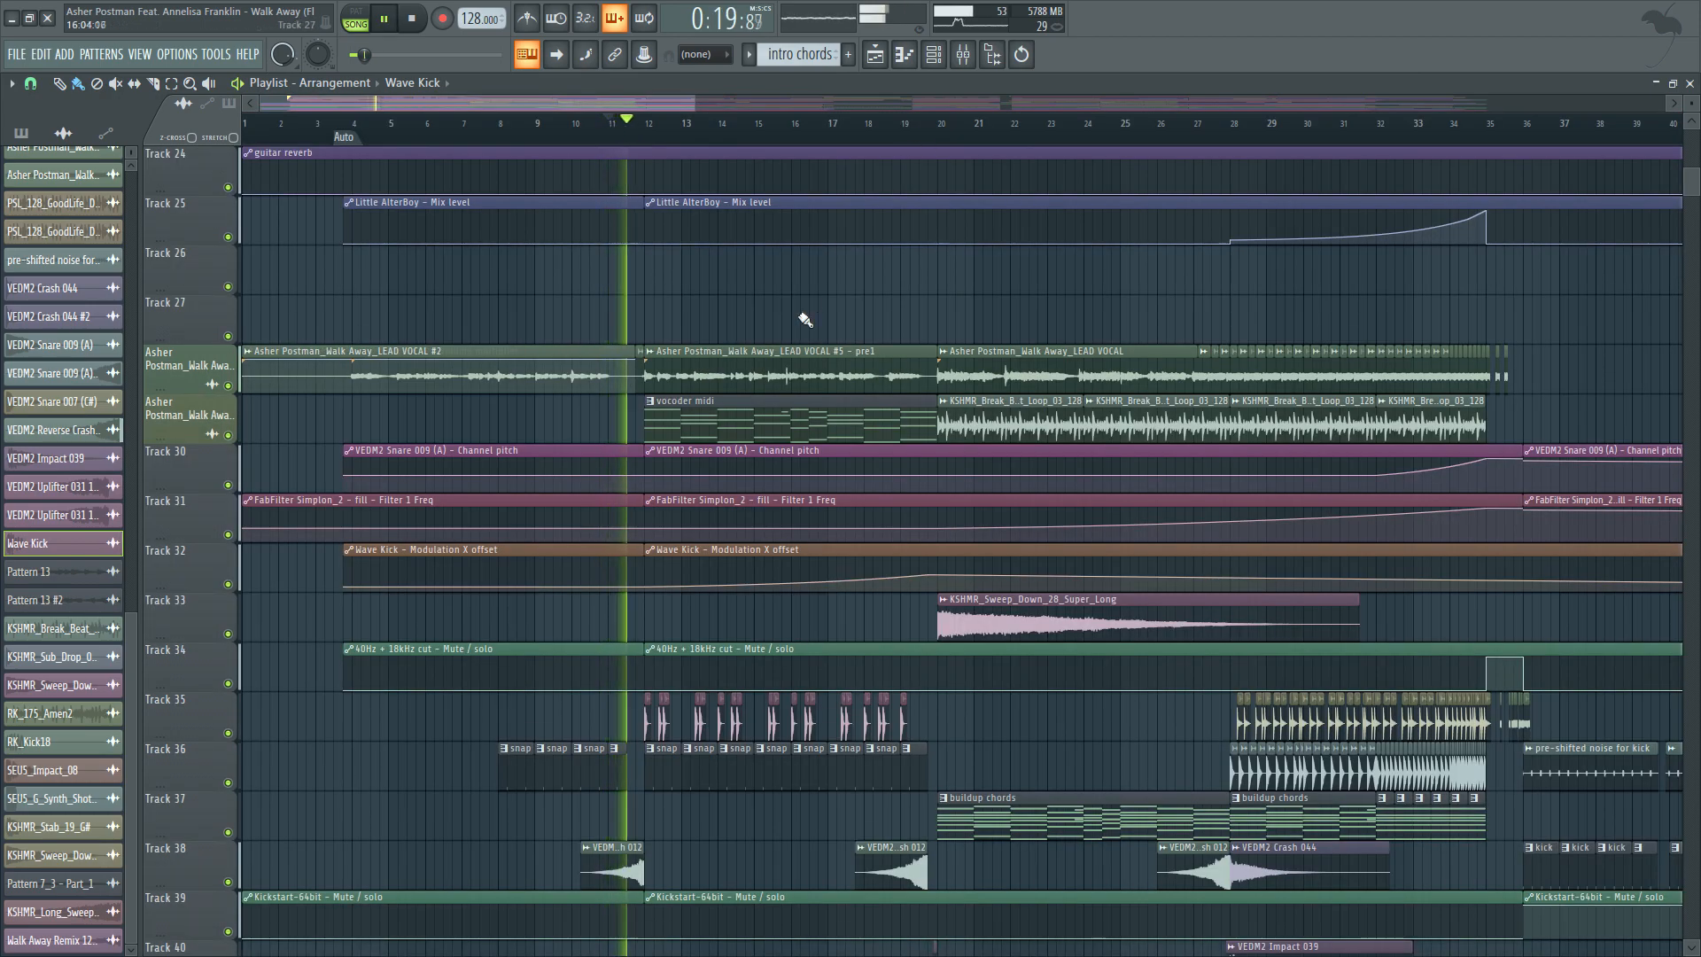
# Place the playhead just before bar 20 and examine the KSHMR_Break_Beat_Loop_03_128 section up close.
pyautogui.scroll(-2, 796, 324)
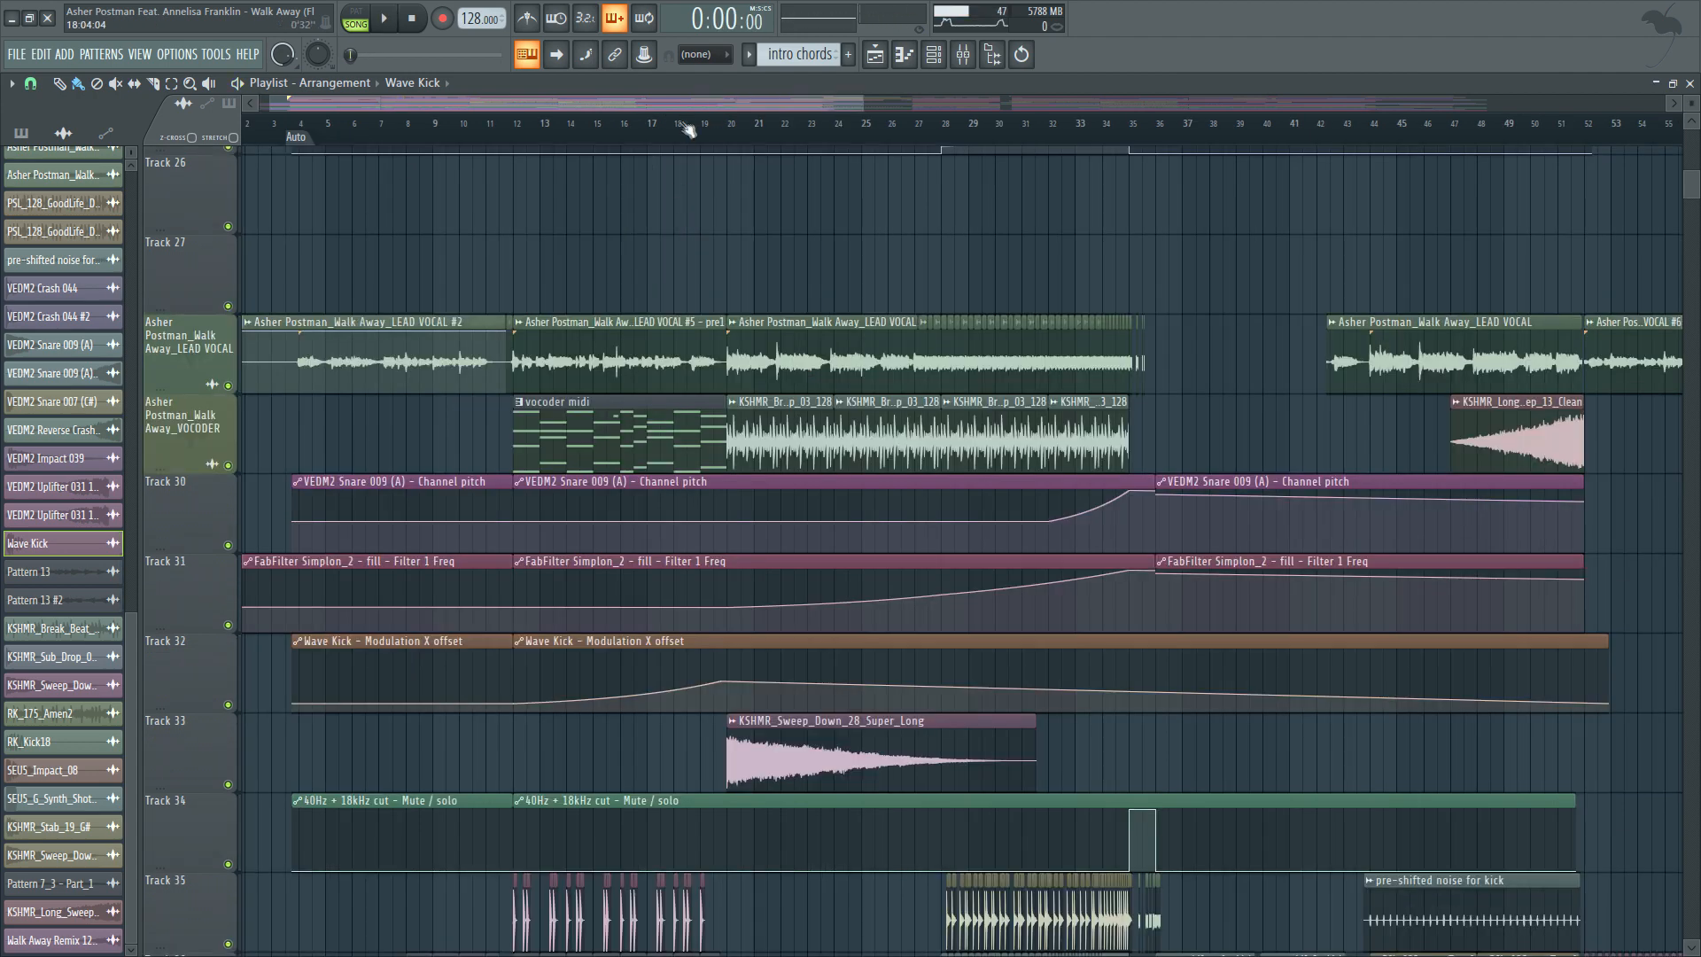
pyautogui.click(700, 122)
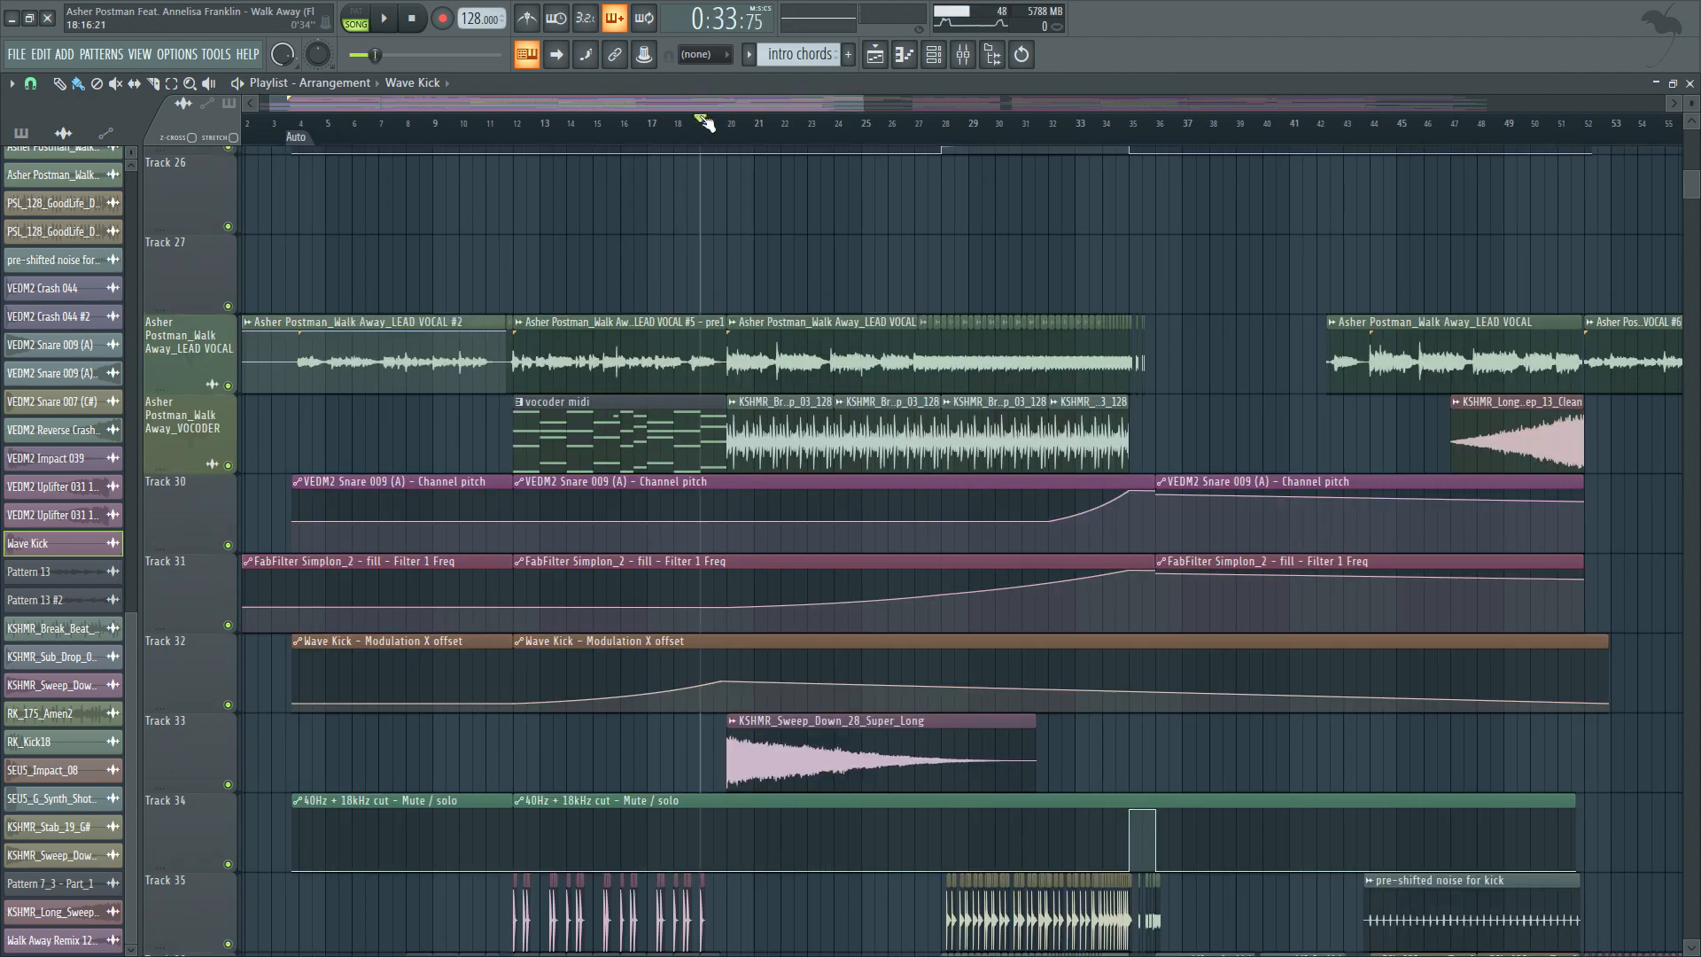
pyautogui.scroll(-4, 768, 237)
pyautogui.scroll(3, 767, 244)
pyautogui.click(669, 130)
pyautogui.scroll(4, 770, 373)
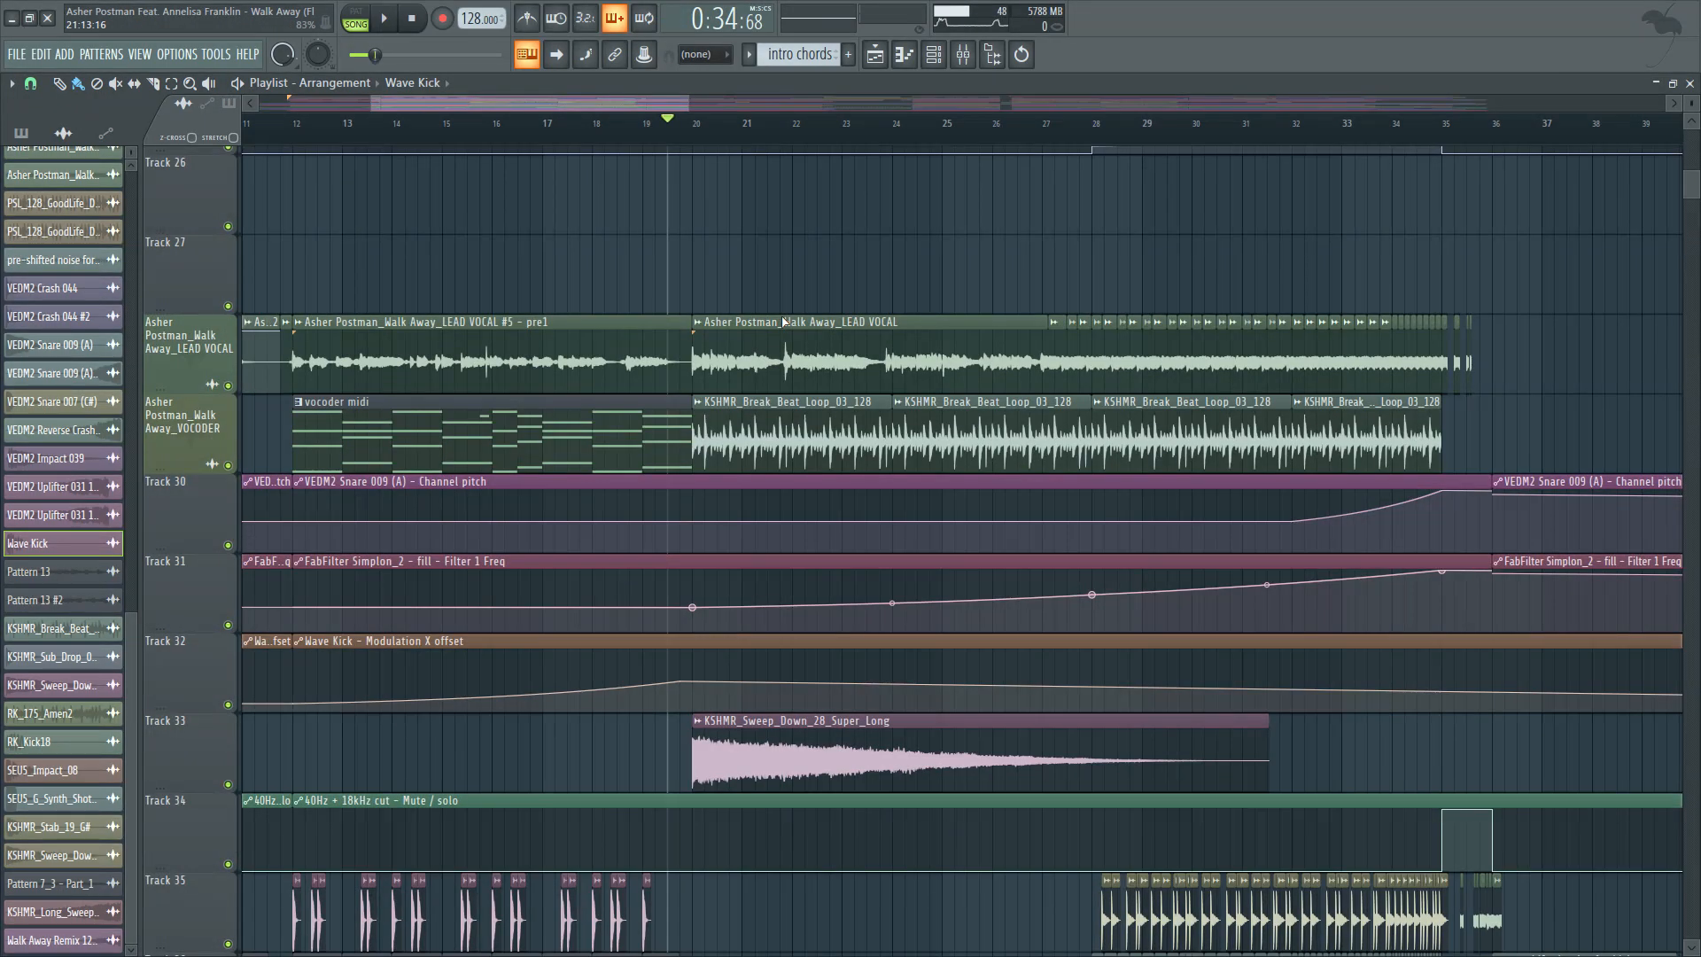
pyautogui.scroll(5, 773, 379)
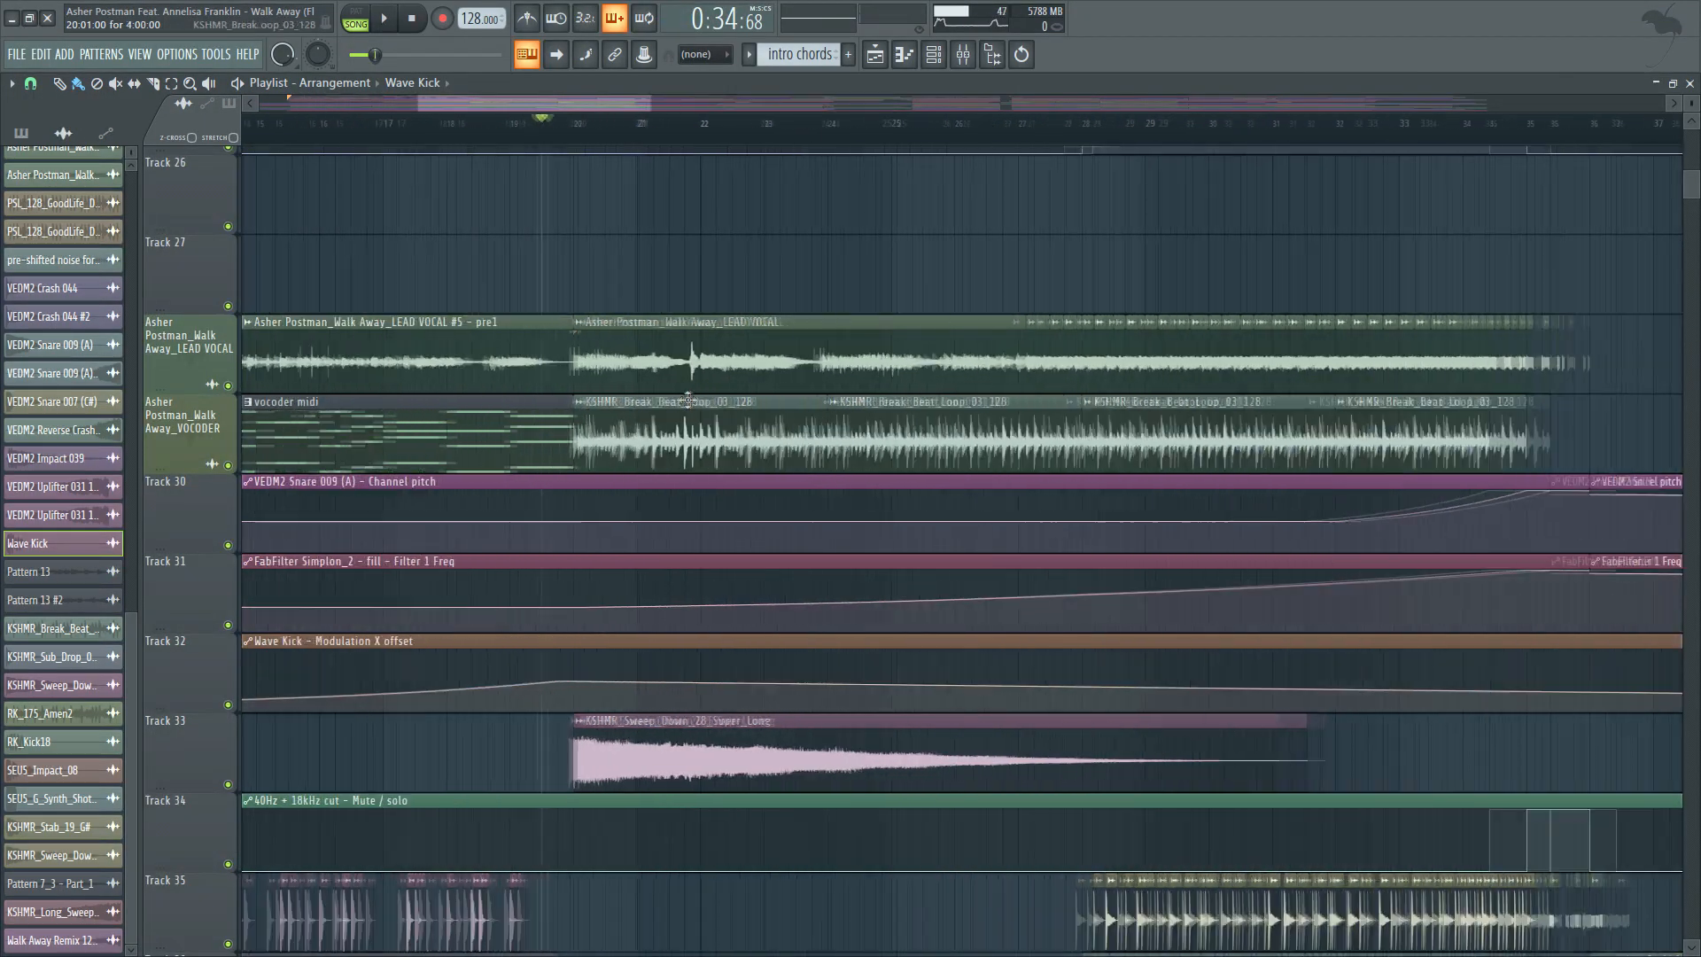
# Inspect the sample settings of the KSHMR_Break_Beat_Loop_03_128 clip and stop playback.
pyautogui.doubleClick(644, 443)
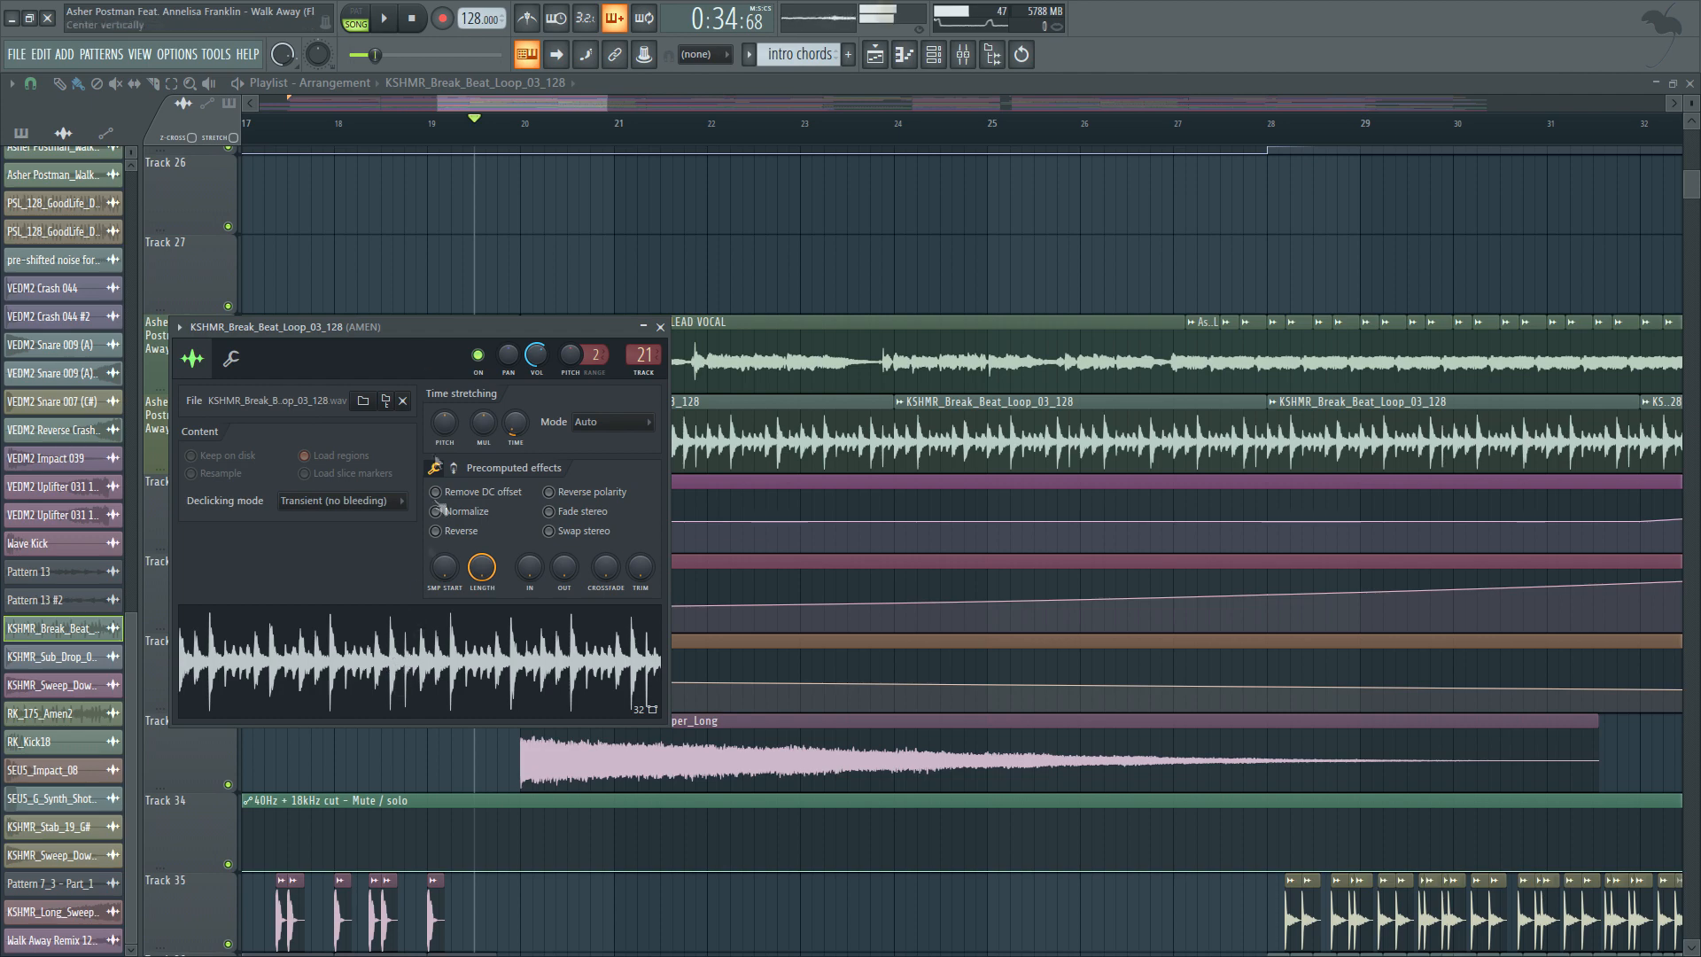
pyautogui.click(414, 20)
pyautogui.rightClick(930, 239)
# Inspect the RK_175_Amen2 sample on Track 20 and the RK_Kick18 sample on Track 19, closing each window.
pyautogui.scroll(-4, 712, 259)
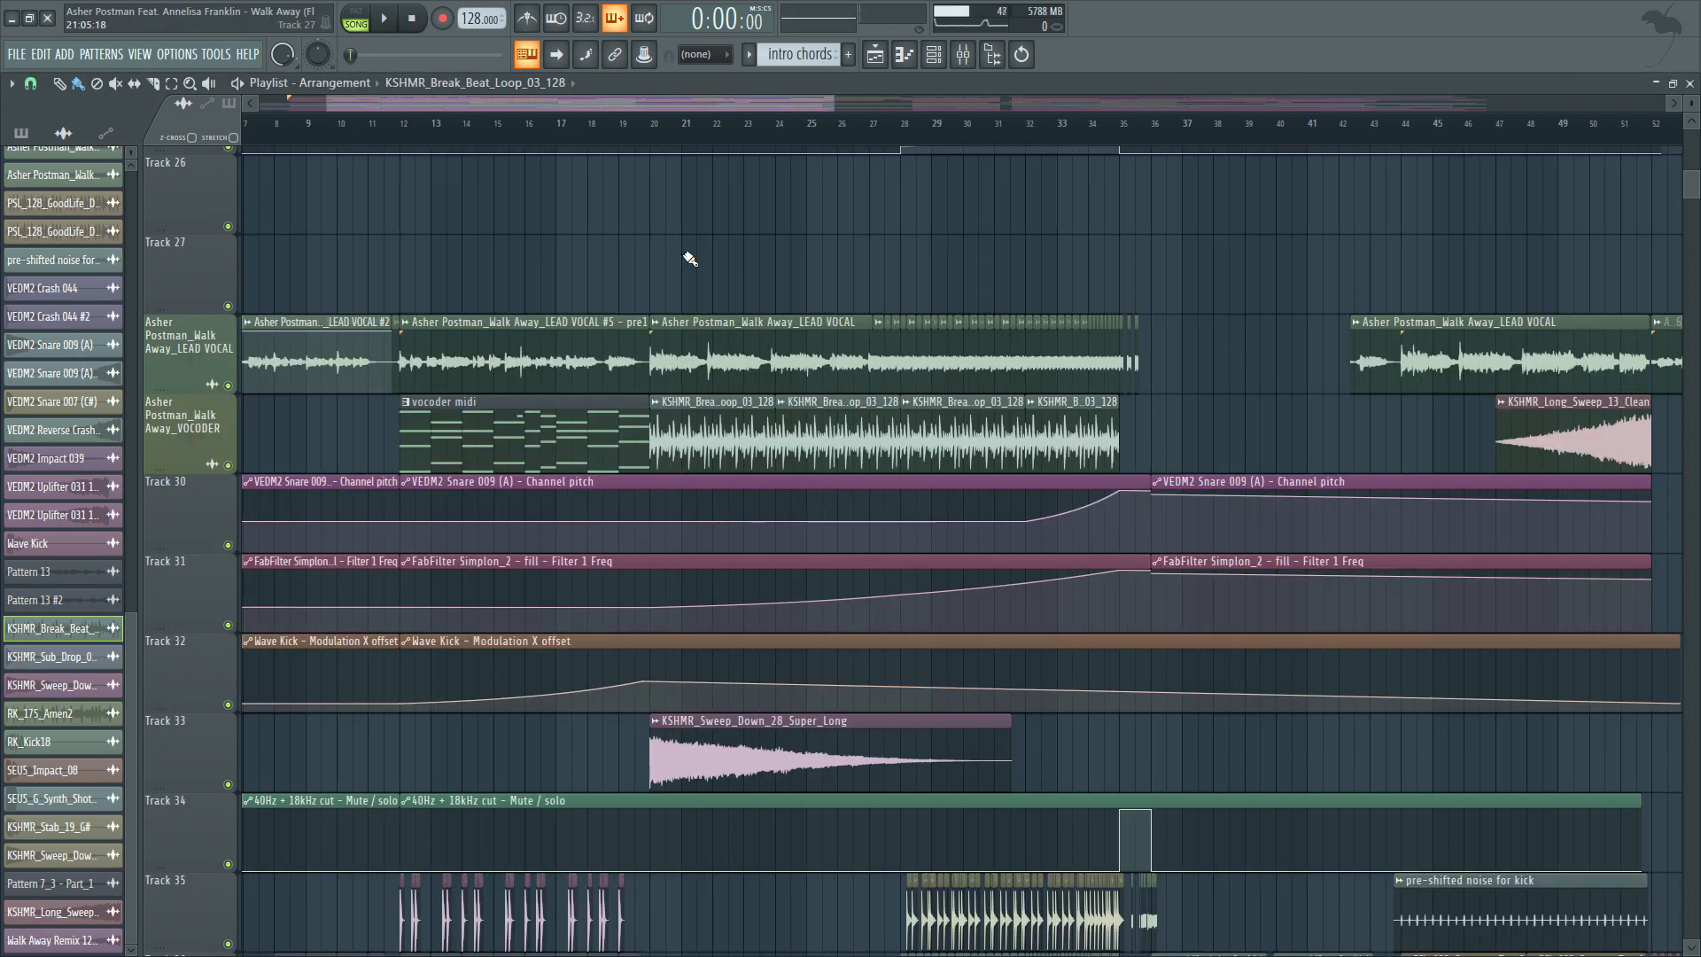
pyautogui.scroll(-5, 701, 274)
pyautogui.scroll(-1, 716, 335)
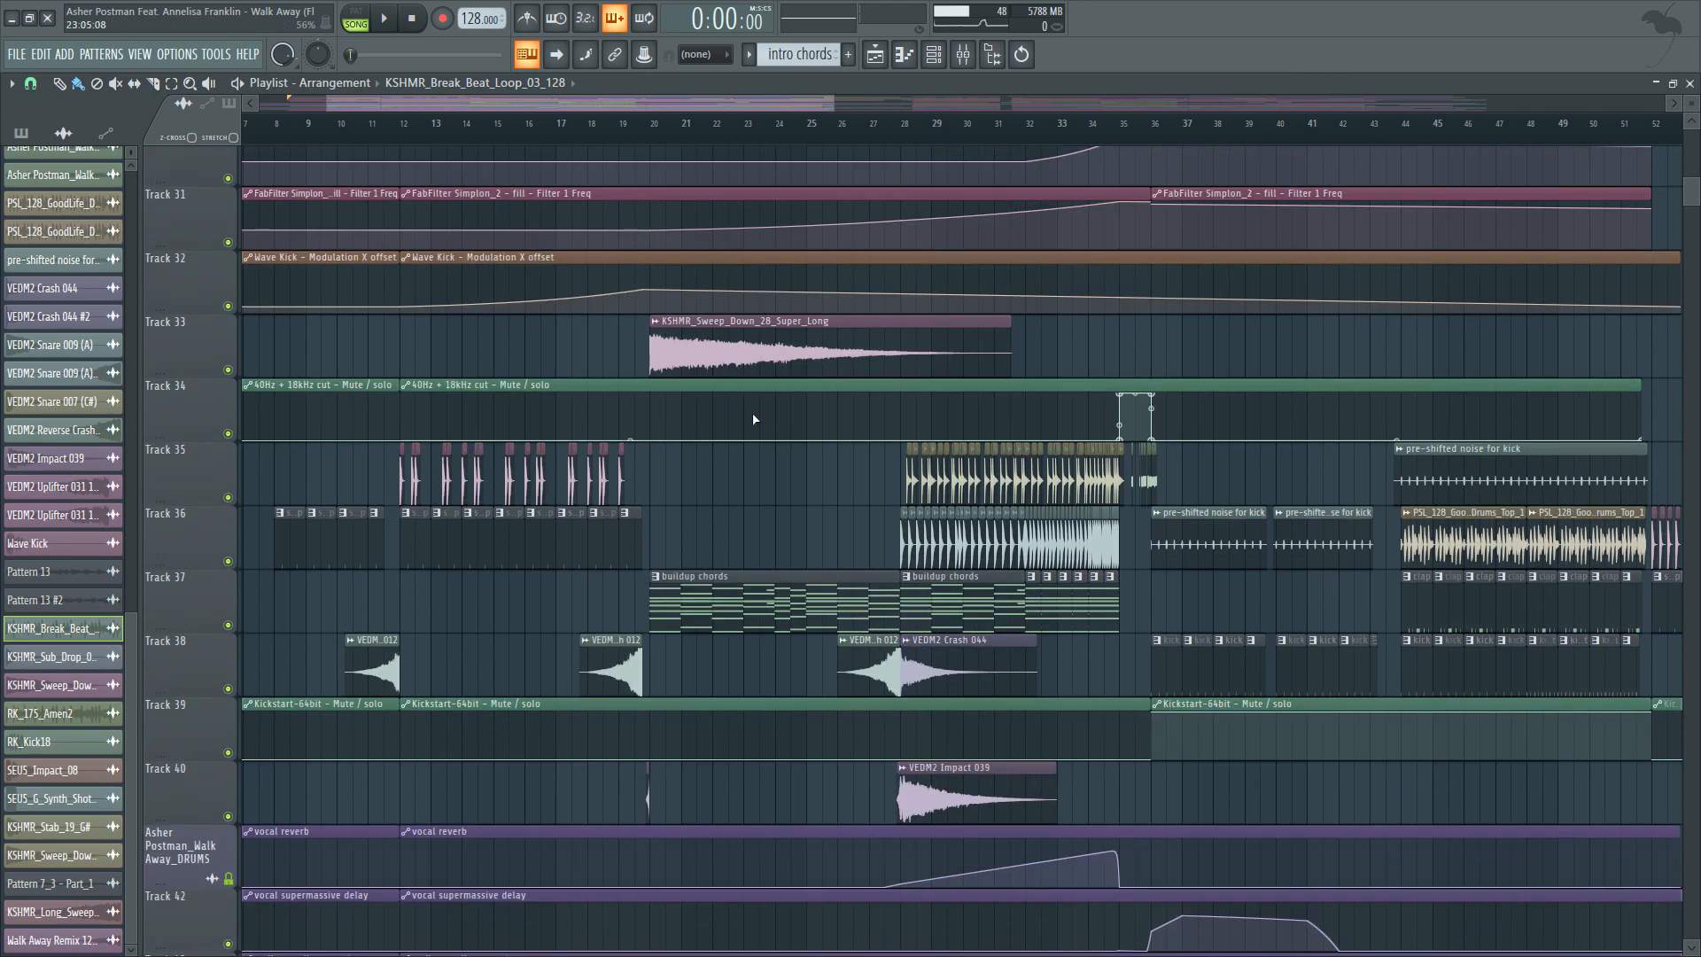
pyautogui.scroll(12, 739, 305)
pyautogui.scroll(4, 683, 532)
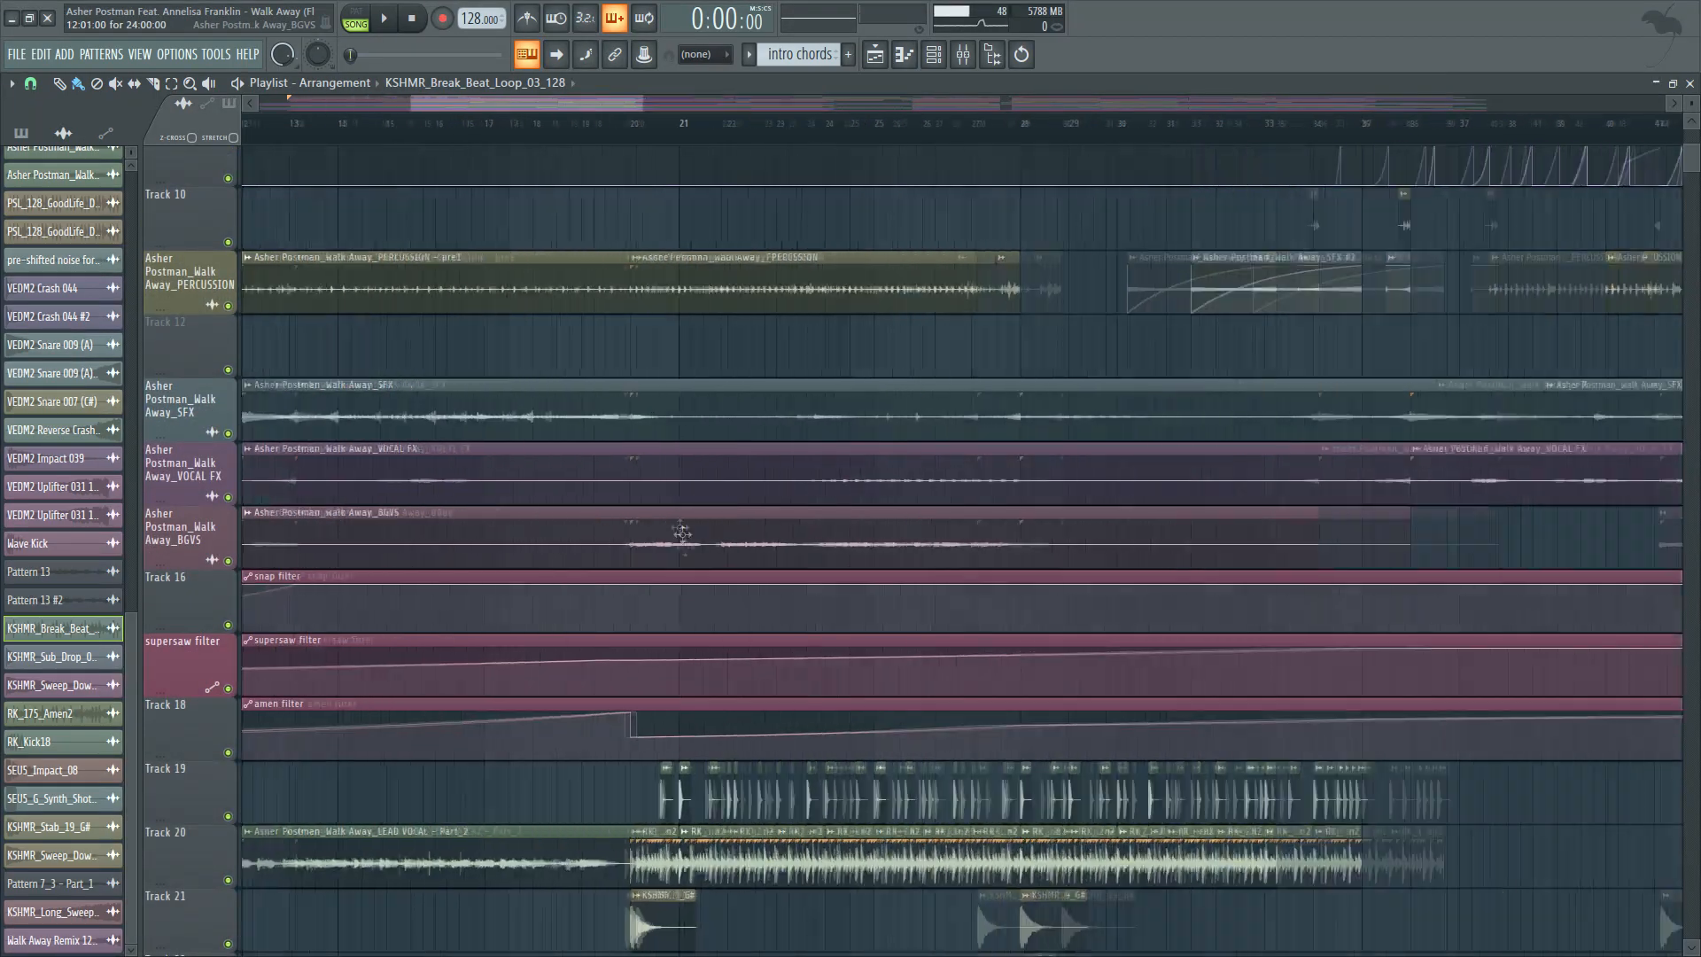
pyautogui.scroll(-1, 718, 615)
pyautogui.scroll(-4, 719, 622)
pyautogui.doubleClick(606, 550)
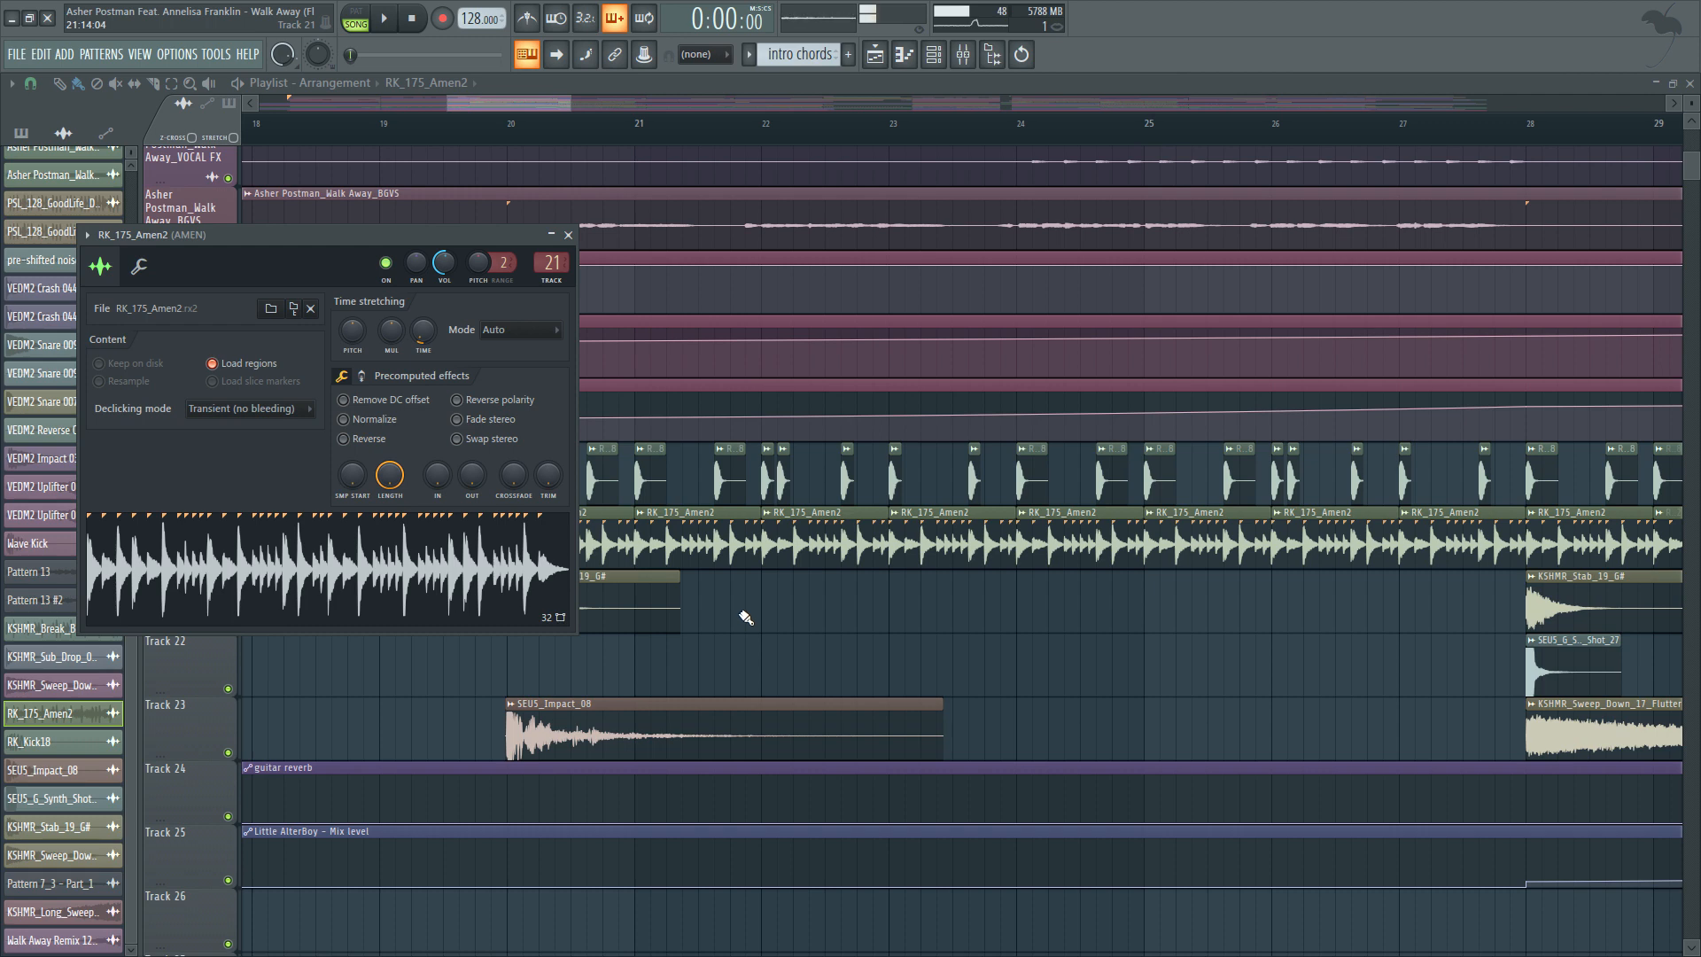
pyautogui.press('Escape')
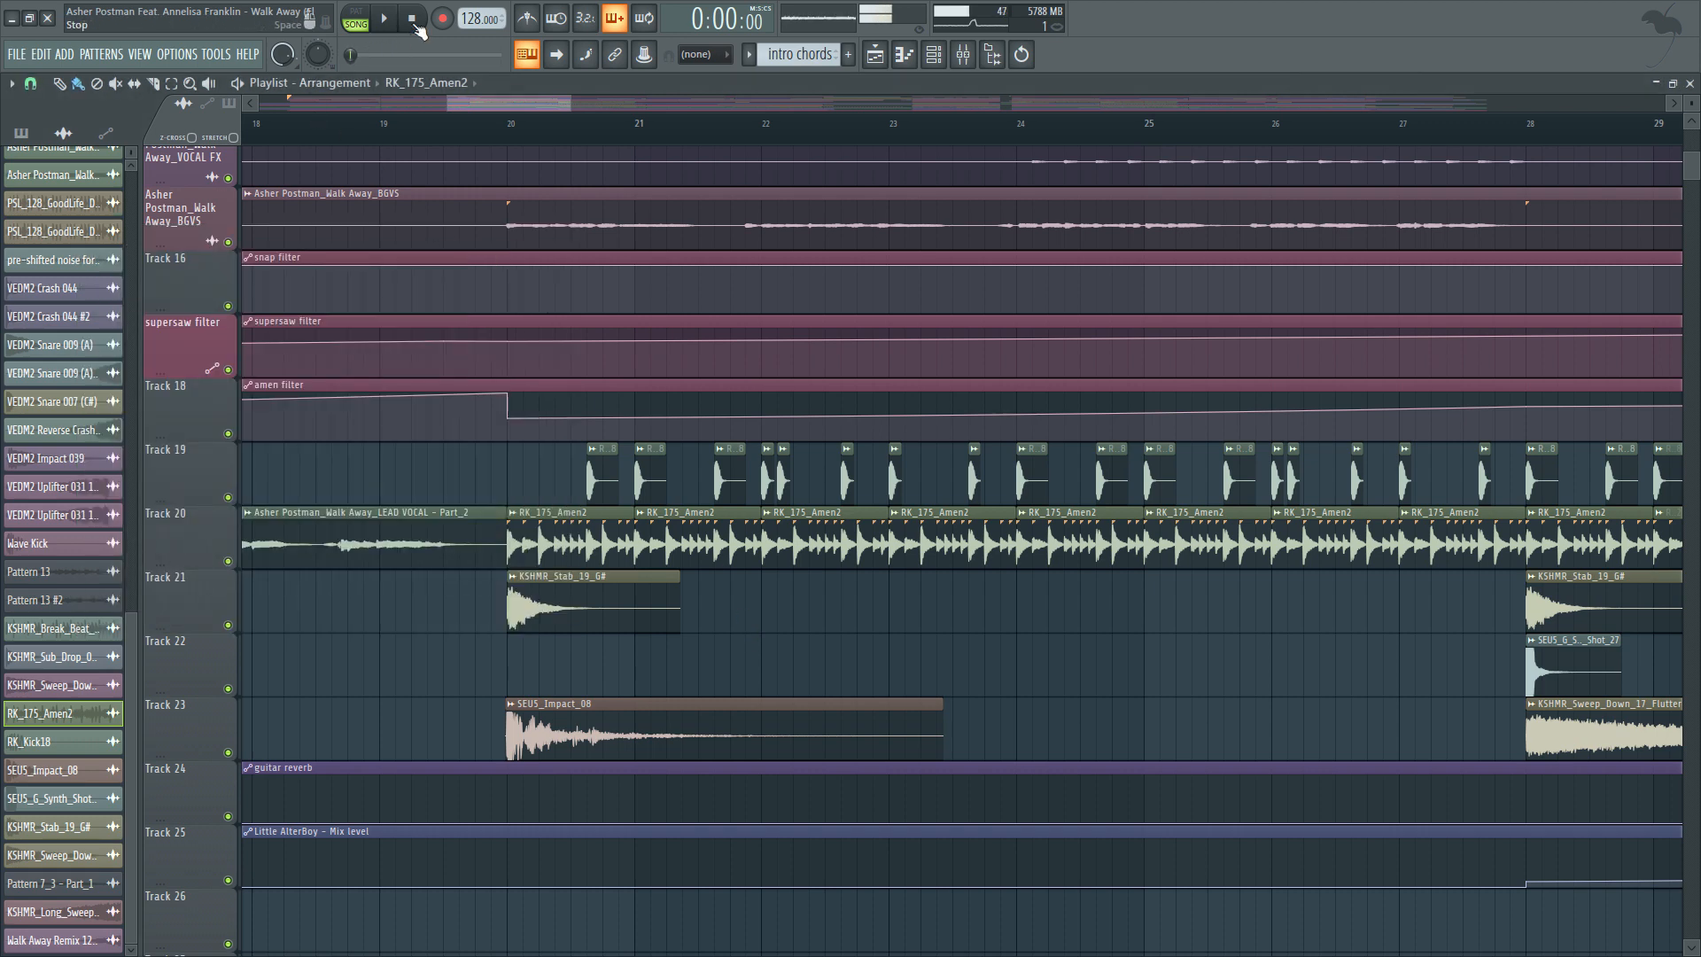
pyautogui.doubleClick(595, 468)
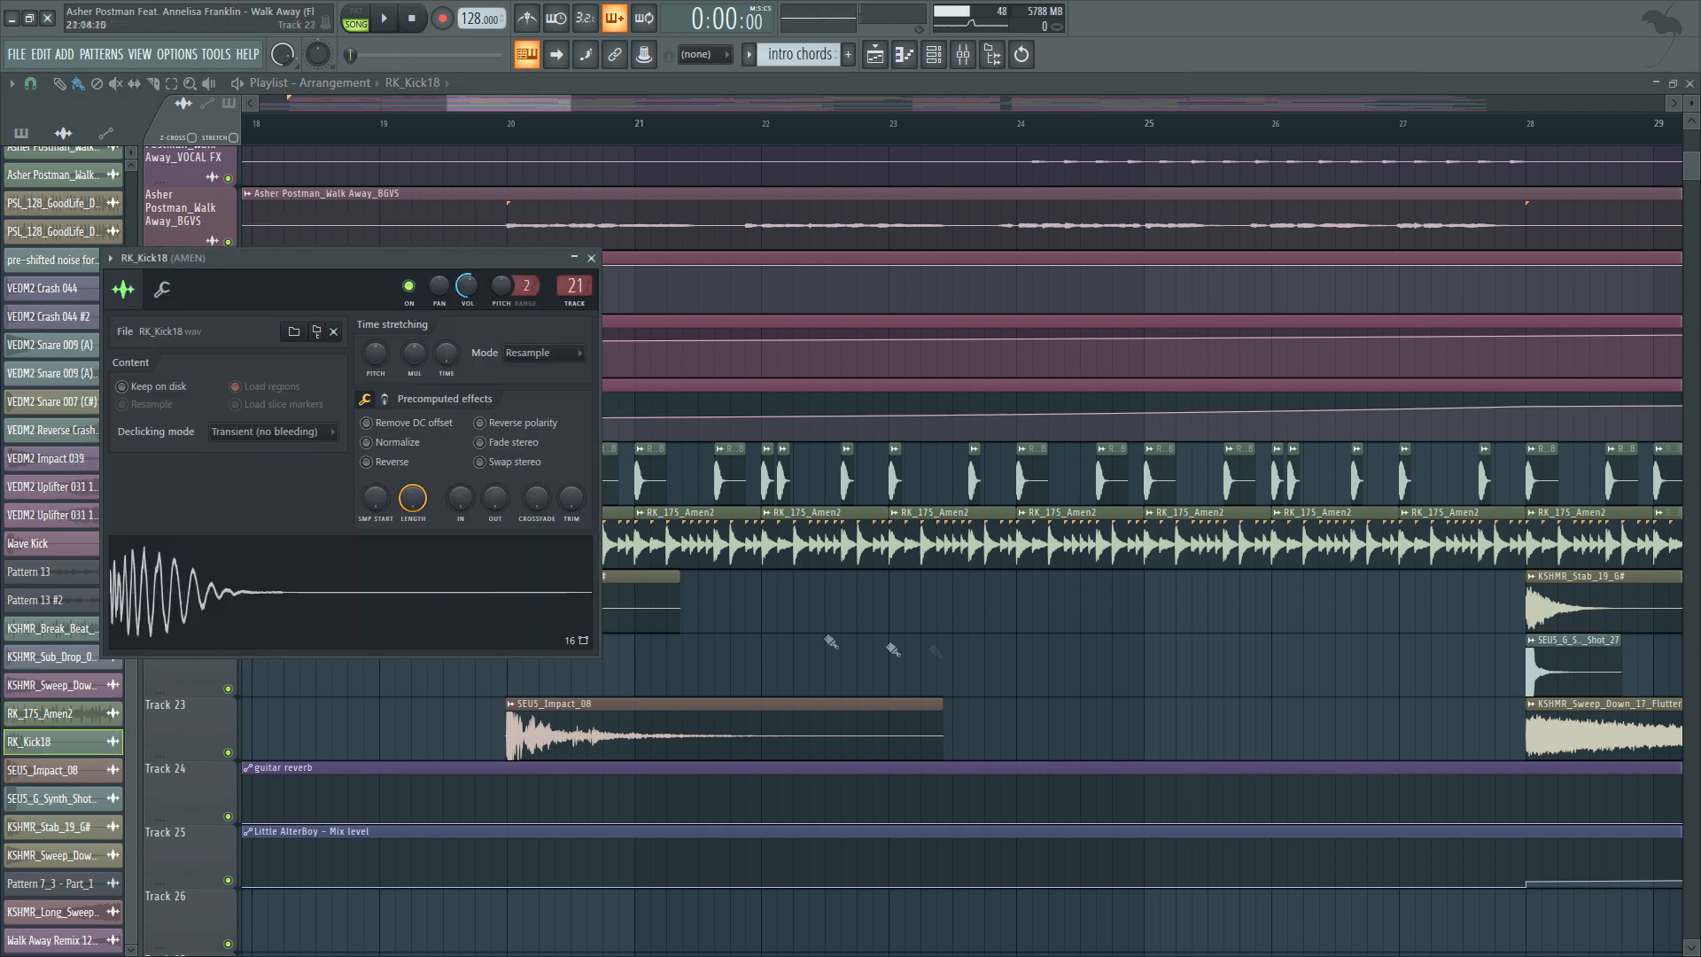
pyautogui.press('Escape')
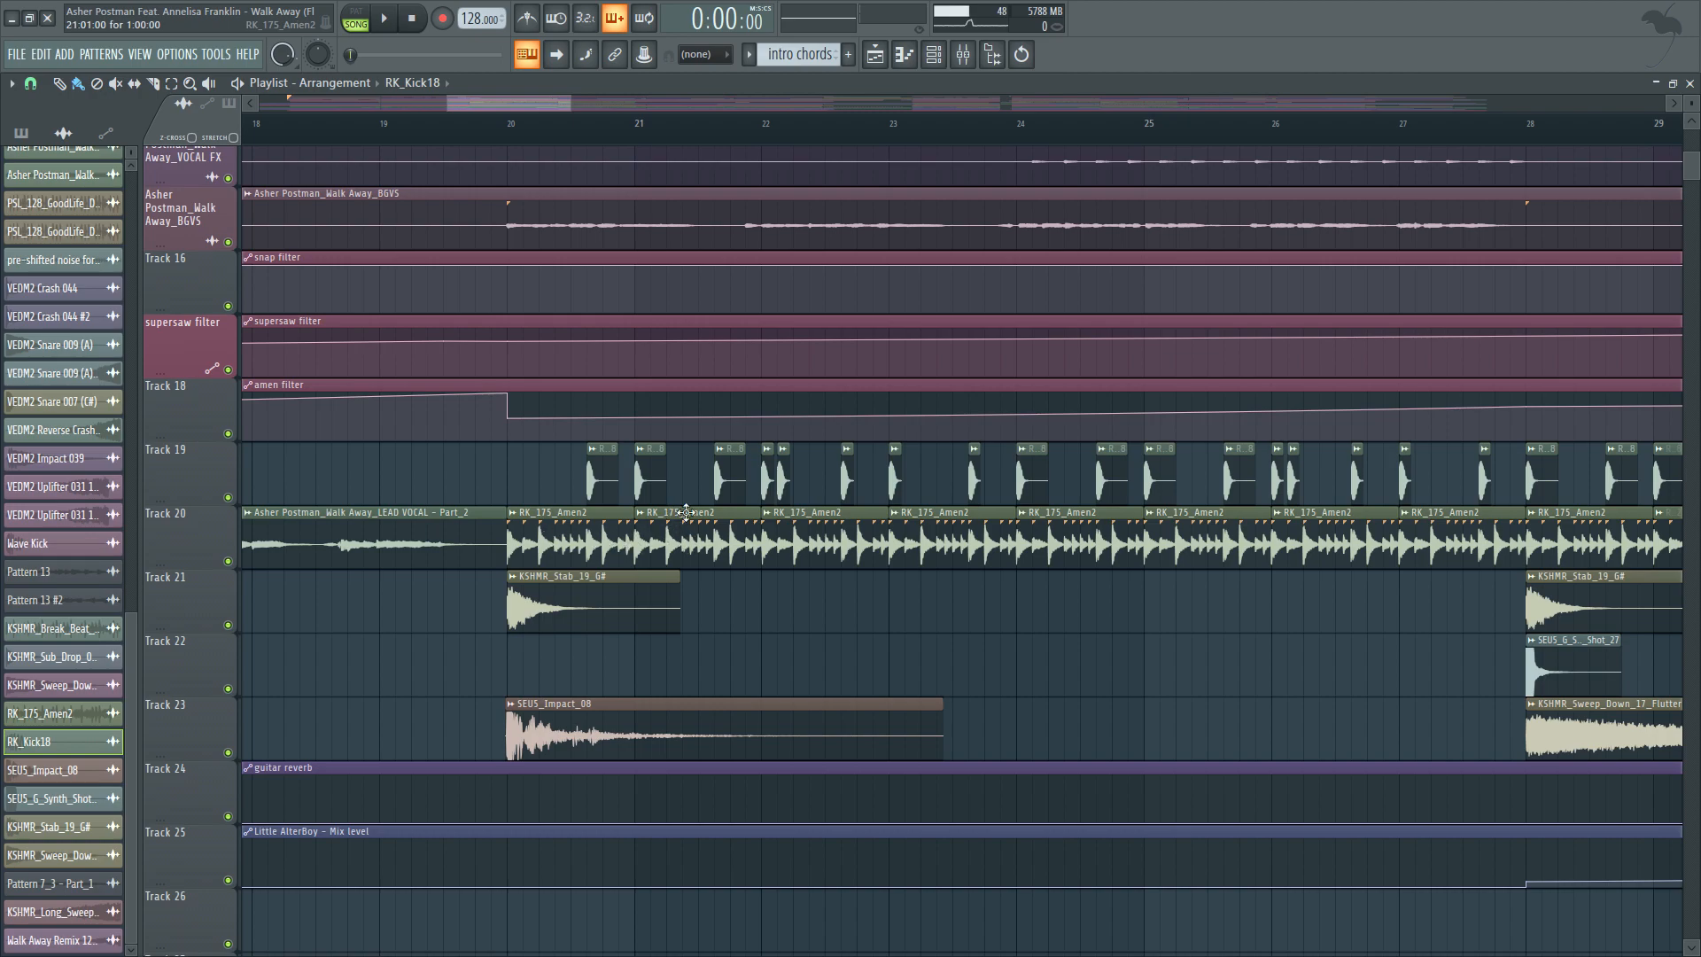
# Play the song from just before bar 20 and examine the Decapitator effect on the AMEN mixer track, then stop.
pyautogui.scroll(-5, 677, 535)
pyautogui.scroll(-3, 584, 338)
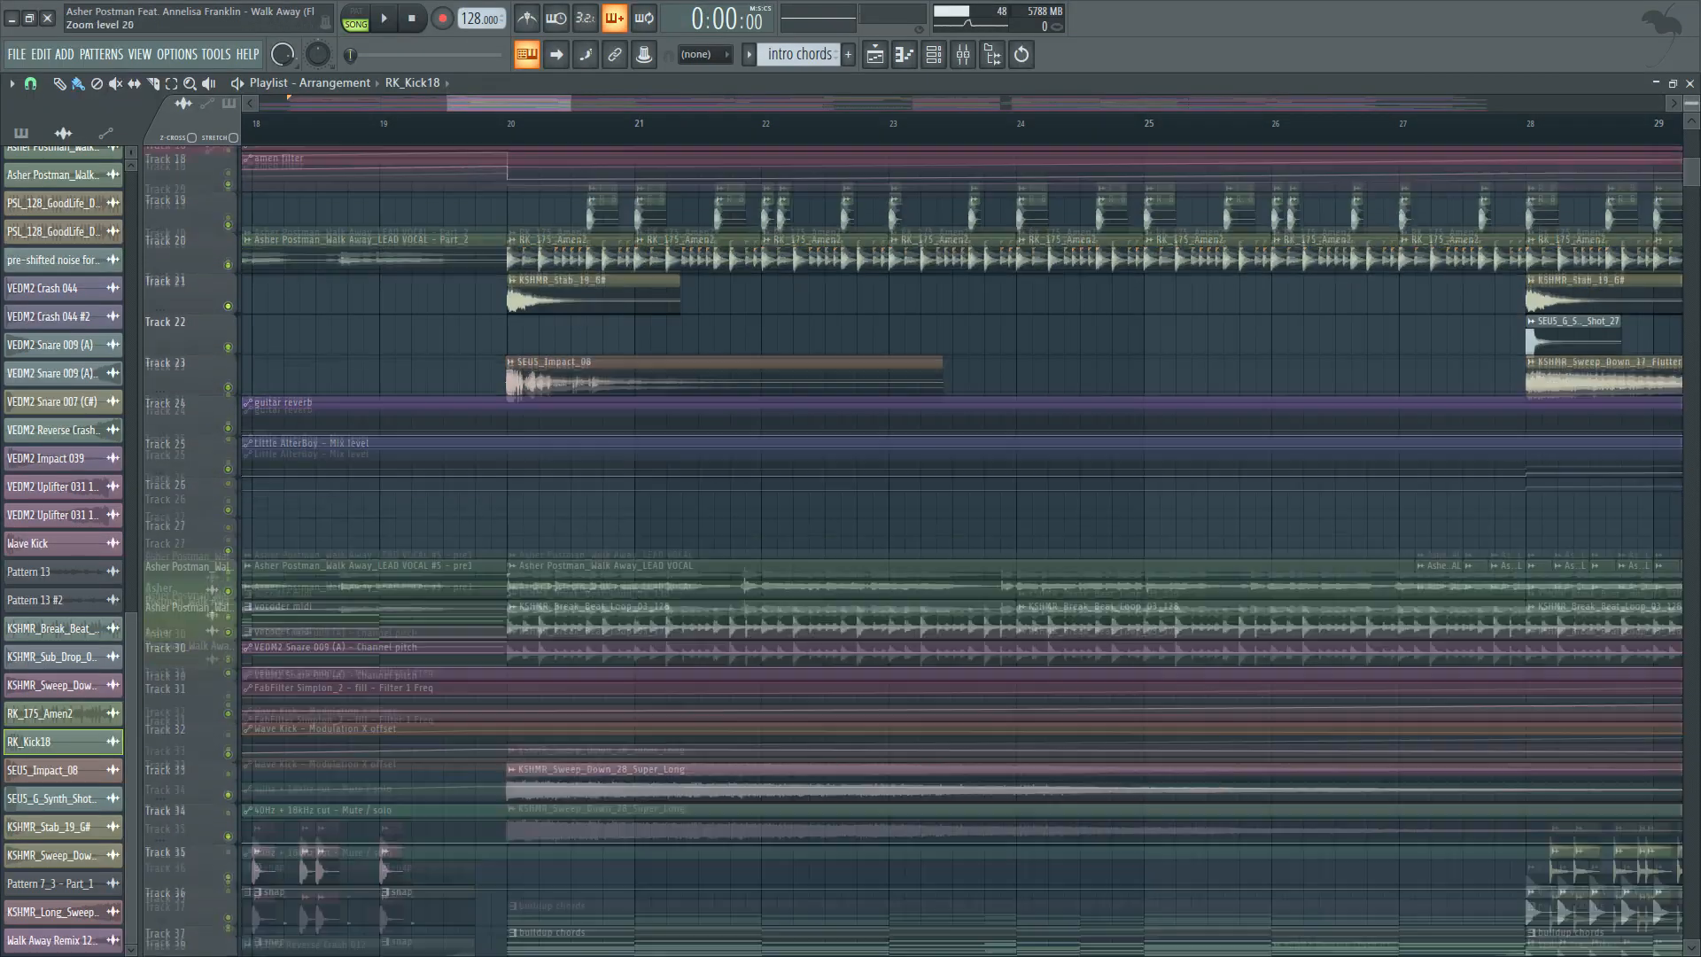
pyautogui.click(460, 127)
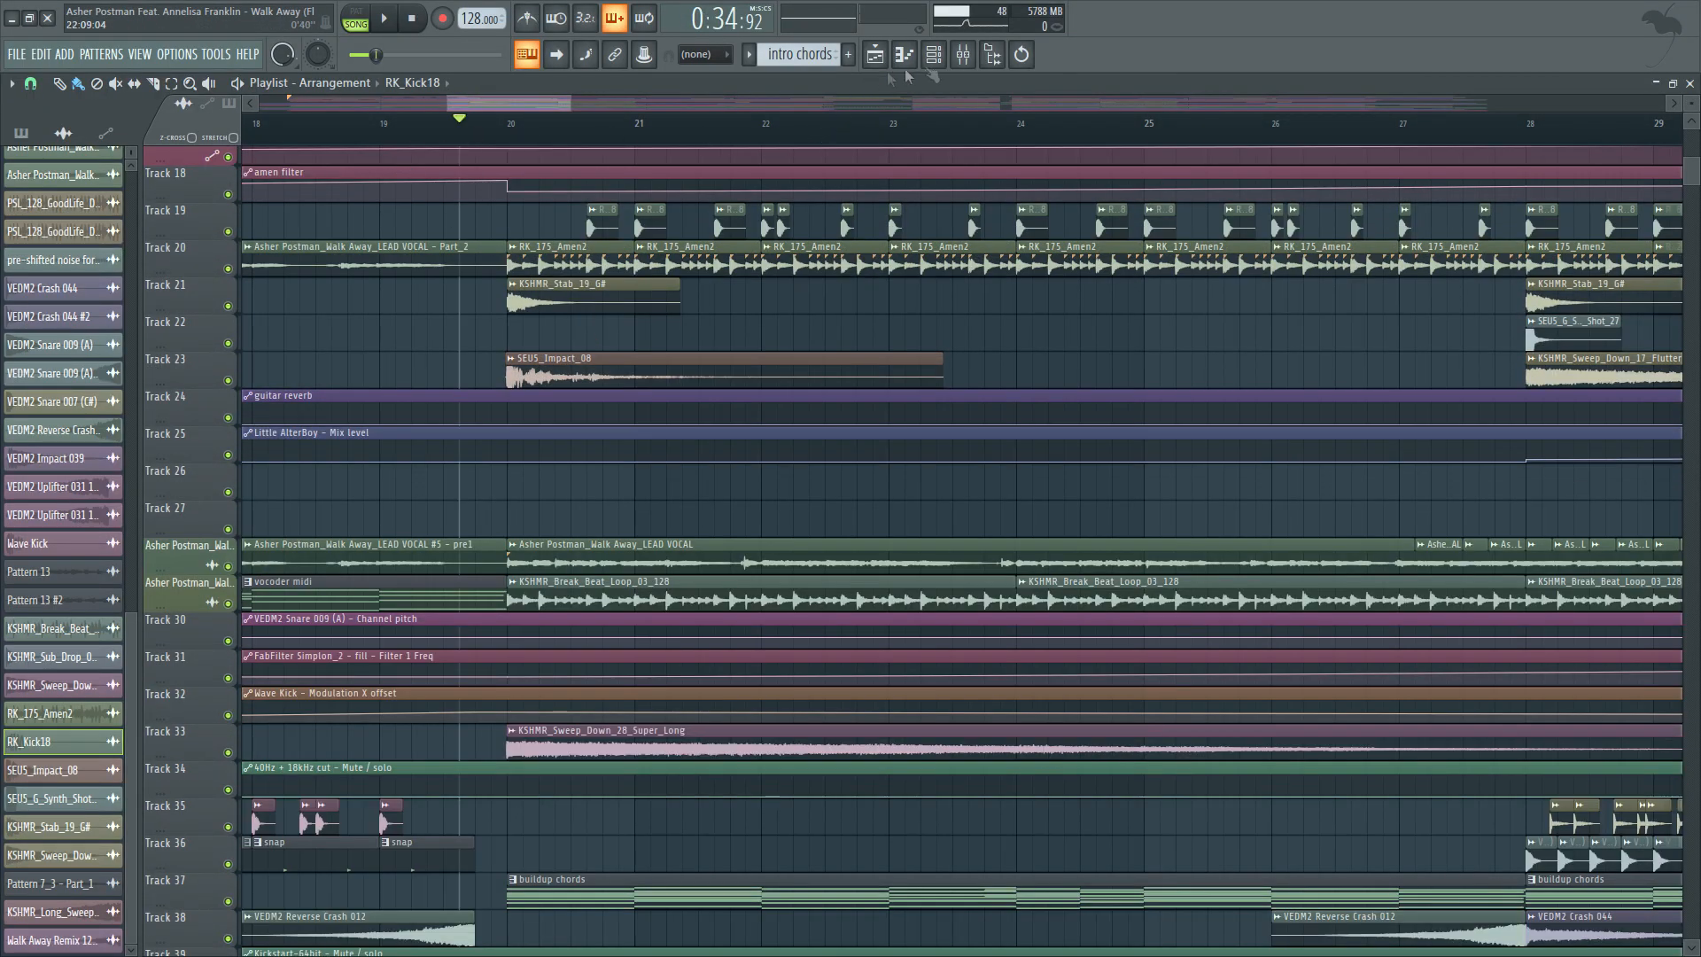
pyautogui.click(964, 54)
pyautogui.press('space')
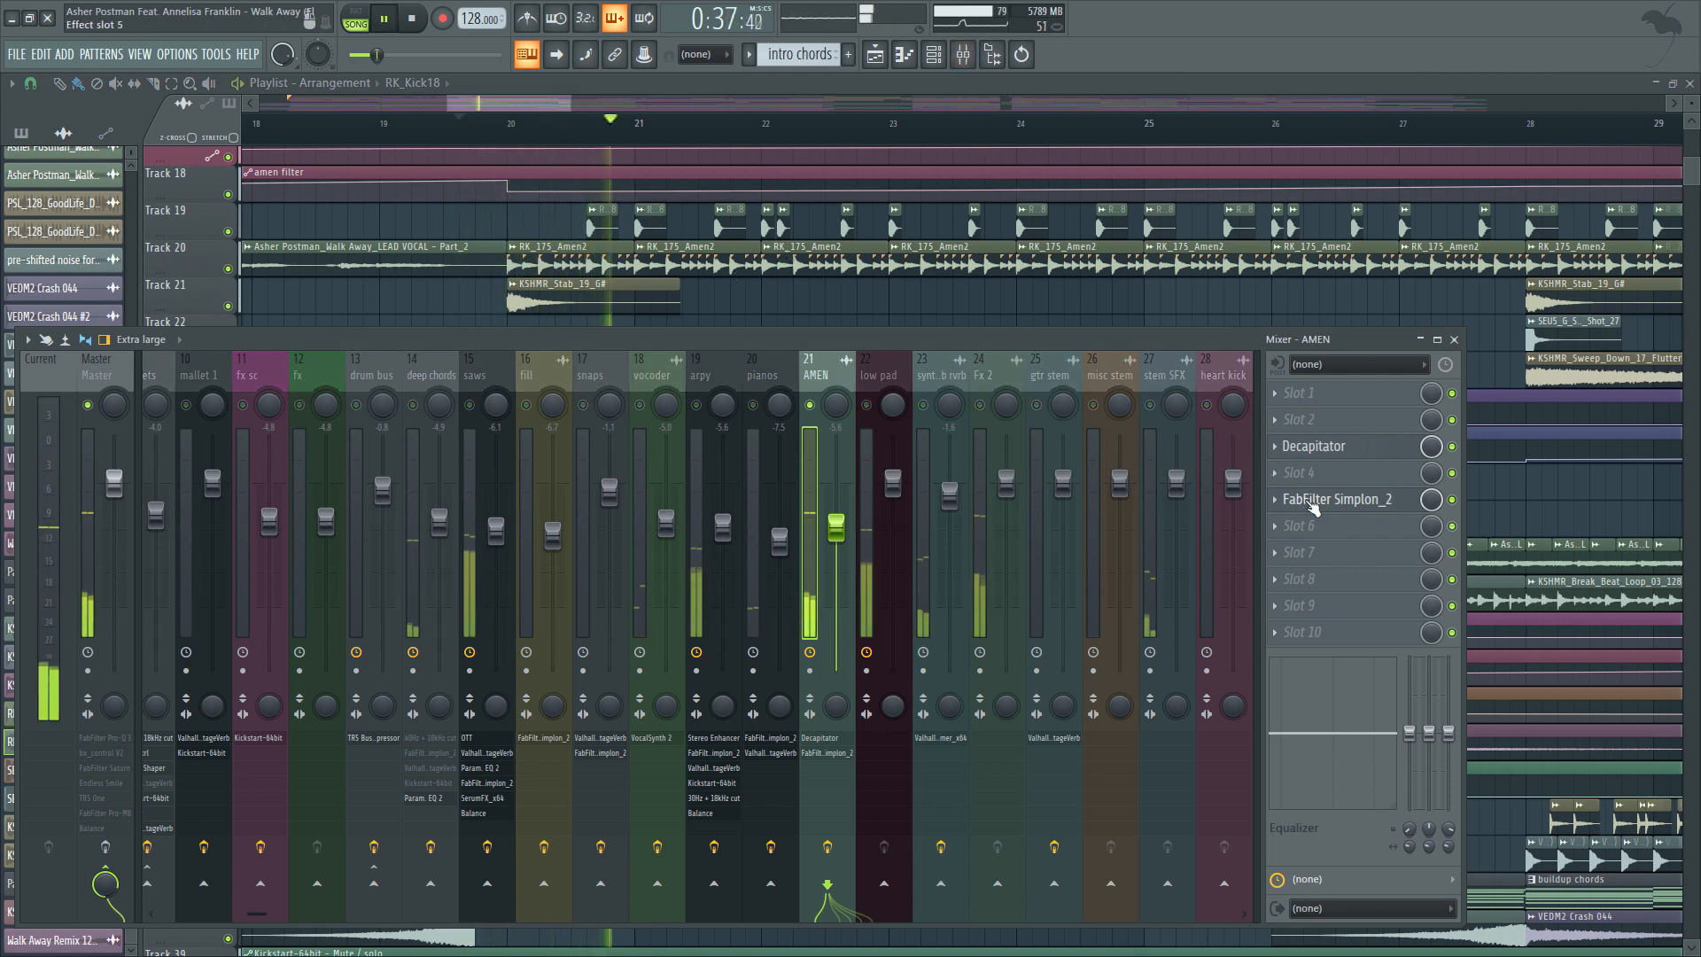
pyautogui.click(1314, 445)
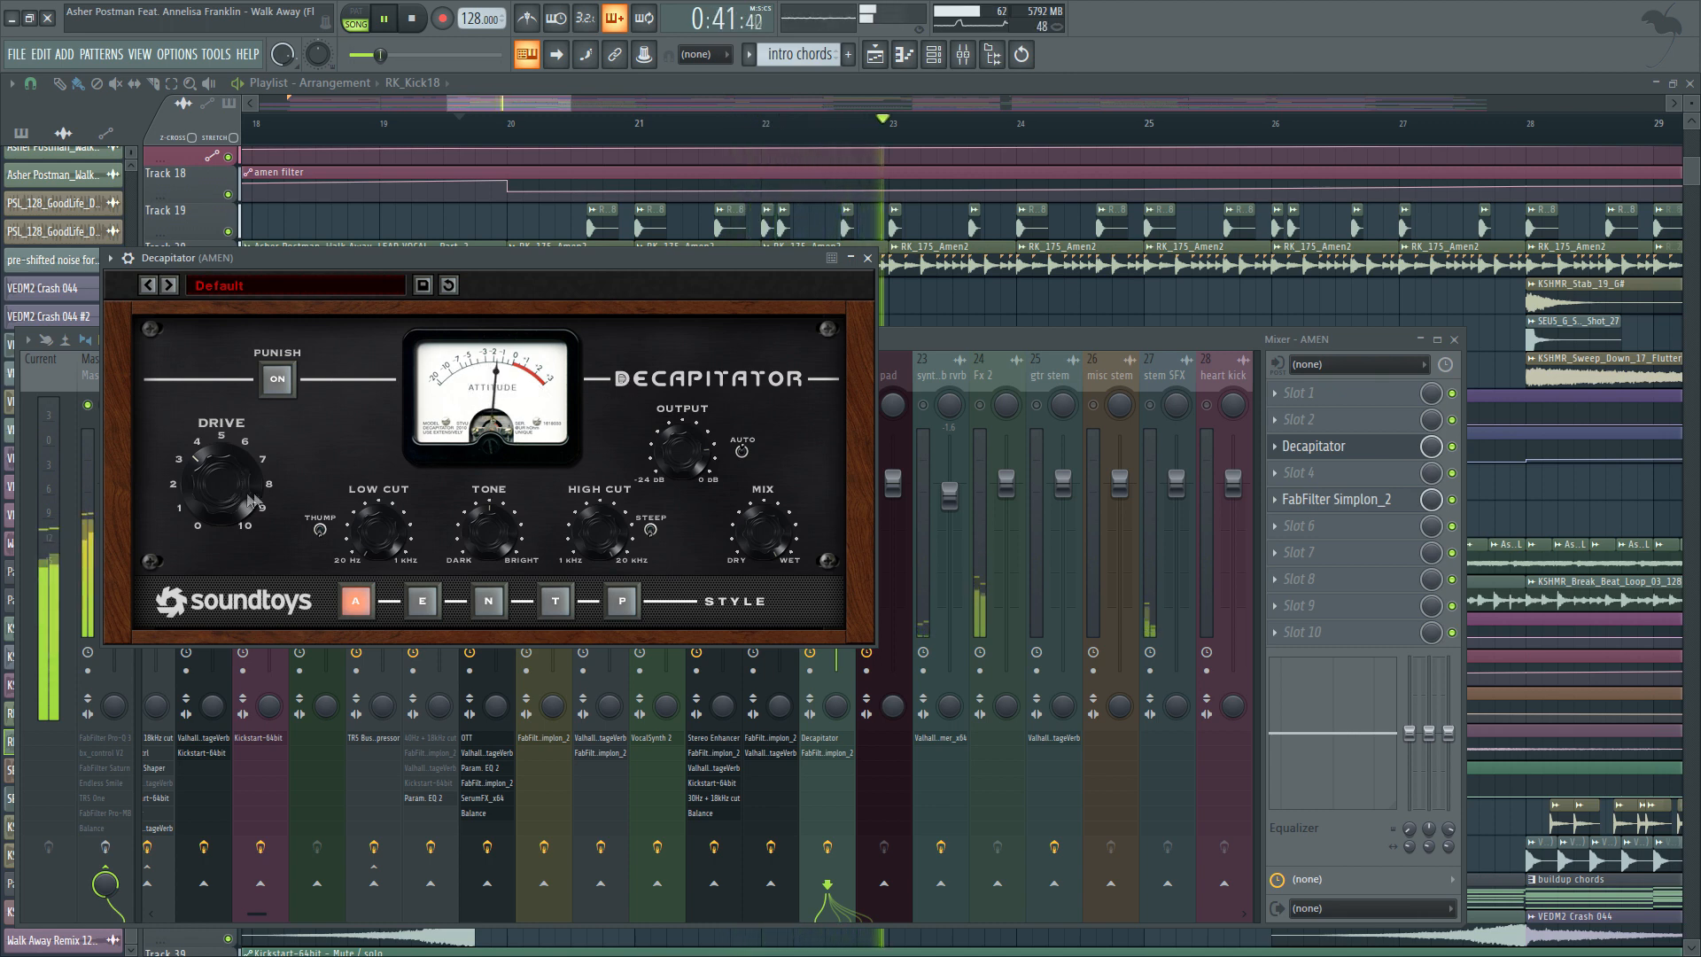
pyautogui.press('space')
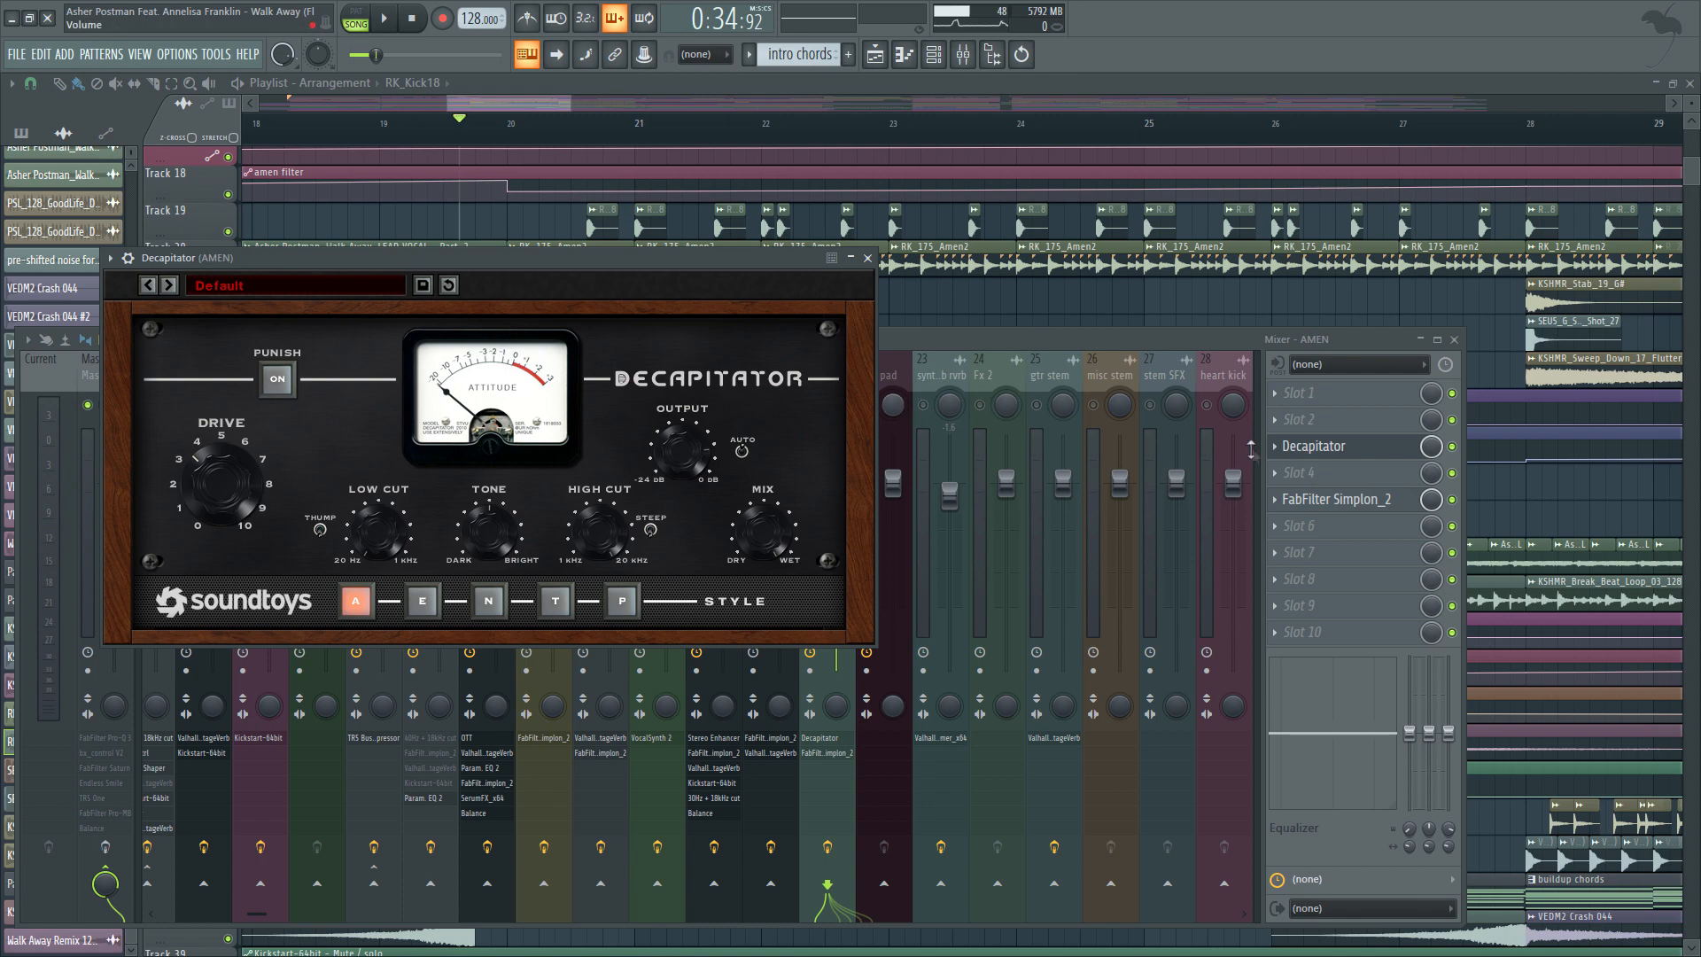
# Examine FabFilter Simplon_2 on the AMEN mixer track, then close the plugin and the mixer.
pyautogui.click(1314, 446)
pyautogui.click(1336, 499)
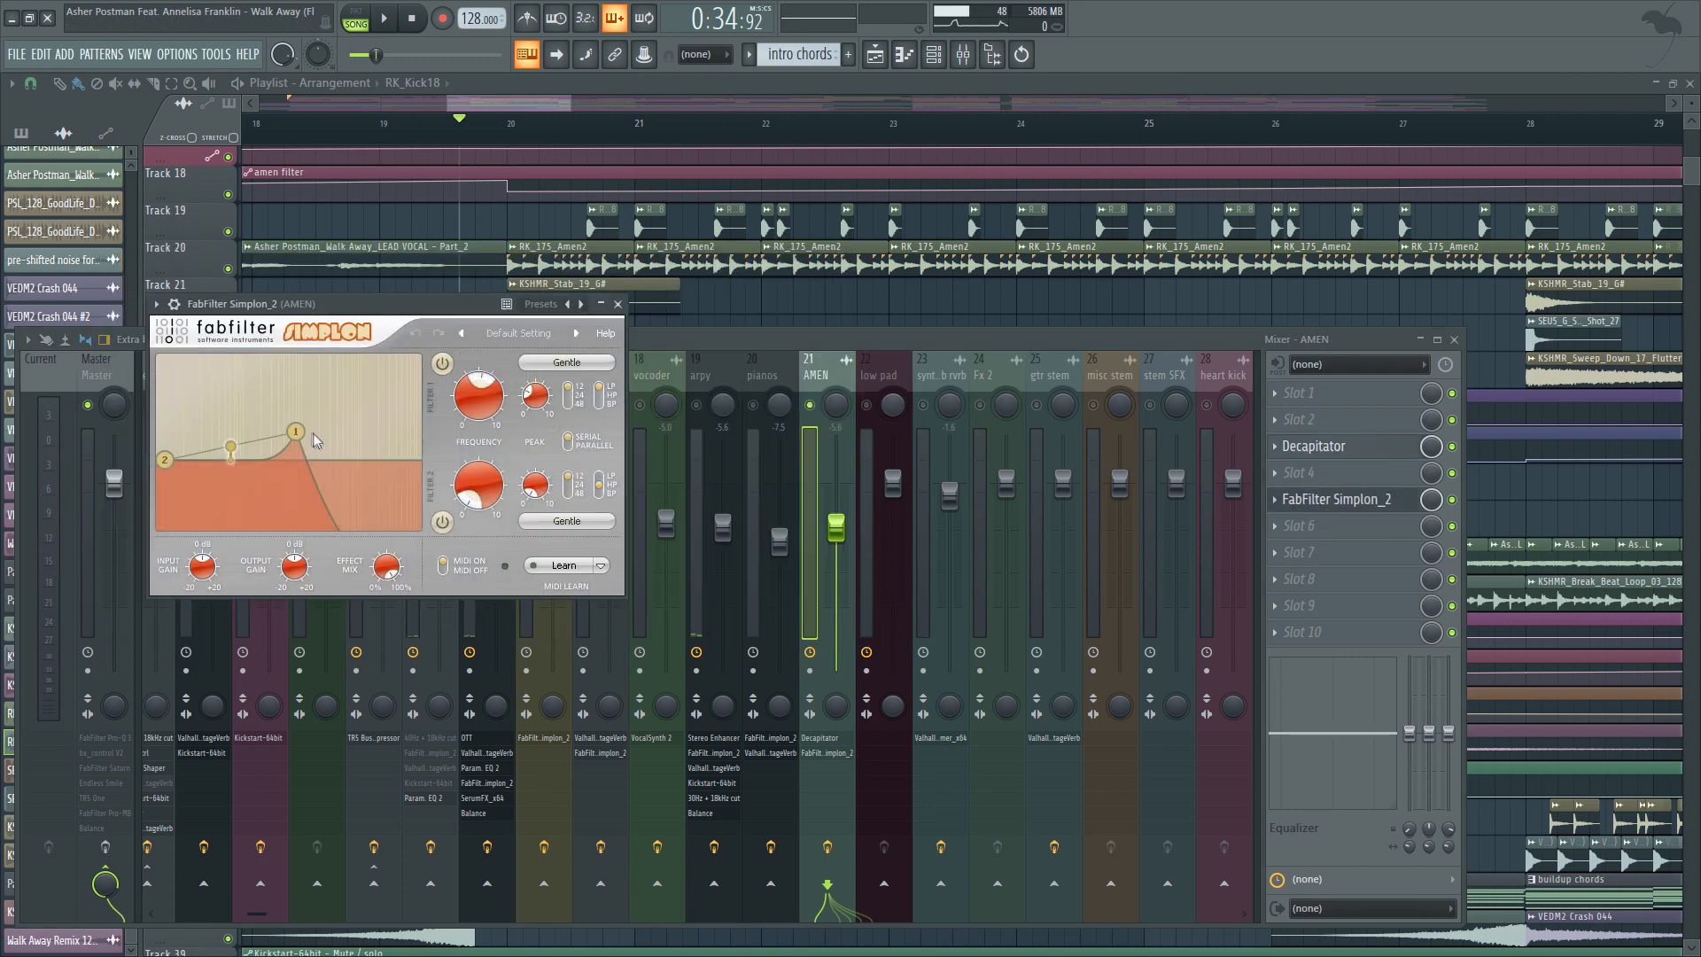
pyautogui.click(617, 304)
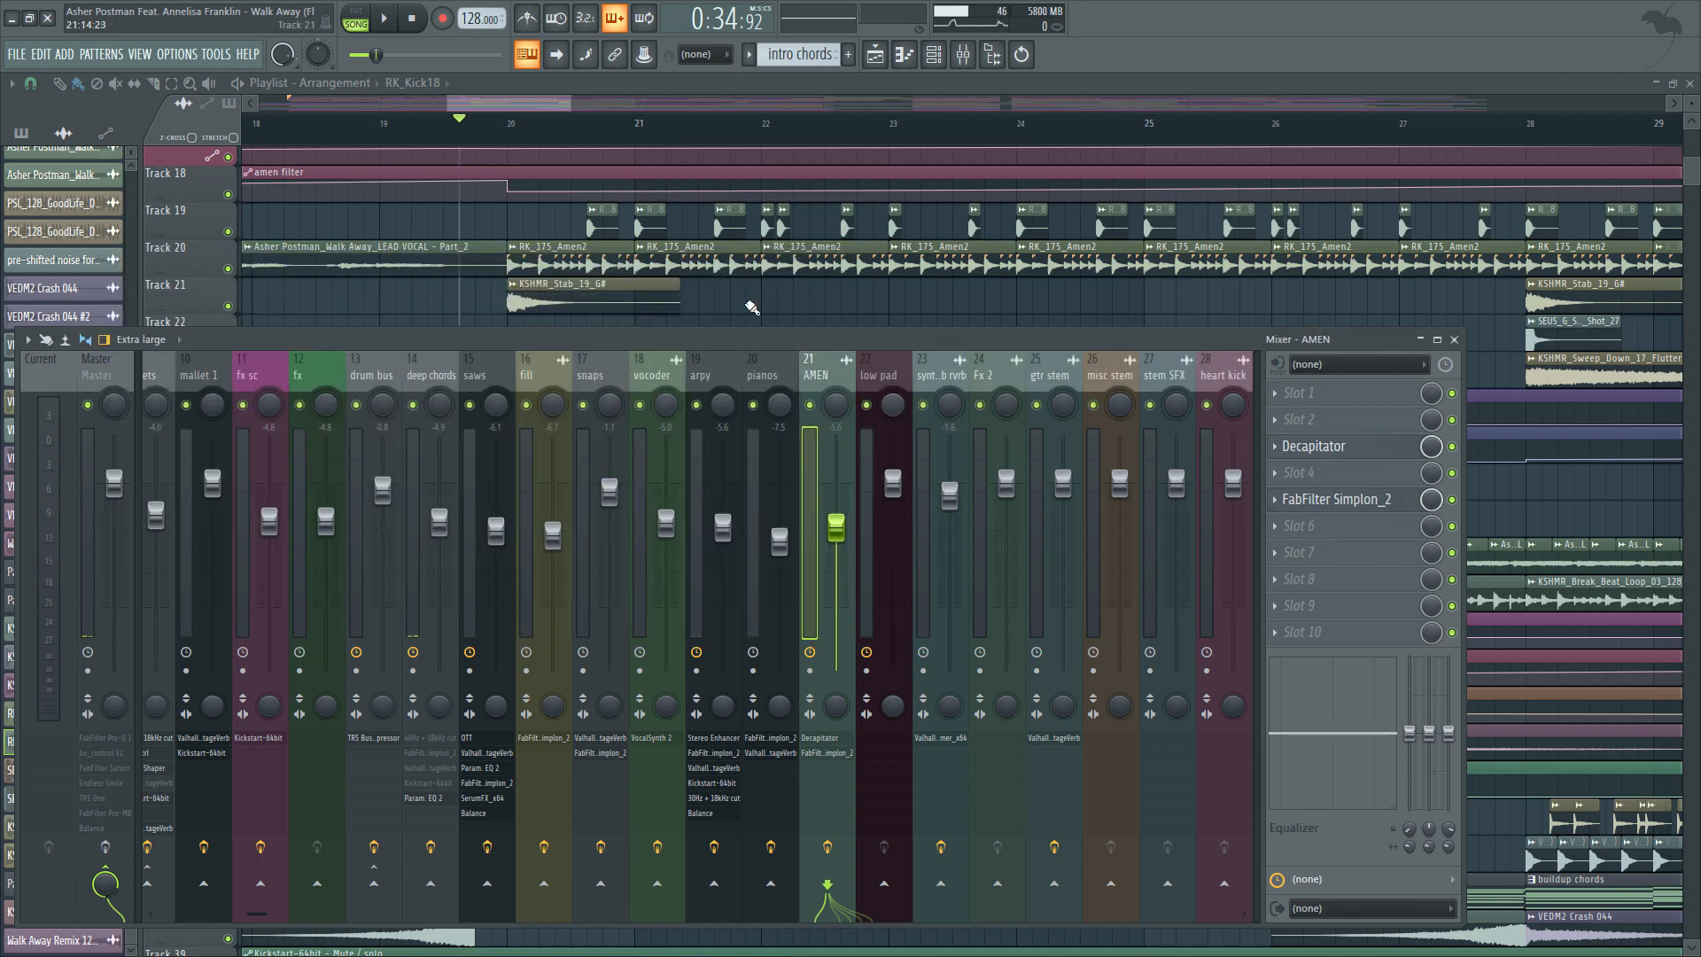
pyautogui.press('F9')
# Play from just before bar 20 while looking over the layers on Tracks 26 to 47, then stop playback.
pyautogui.scroll(-4, 453, 360)
pyautogui.scroll(-8, 464, 383)
pyautogui.press('space')
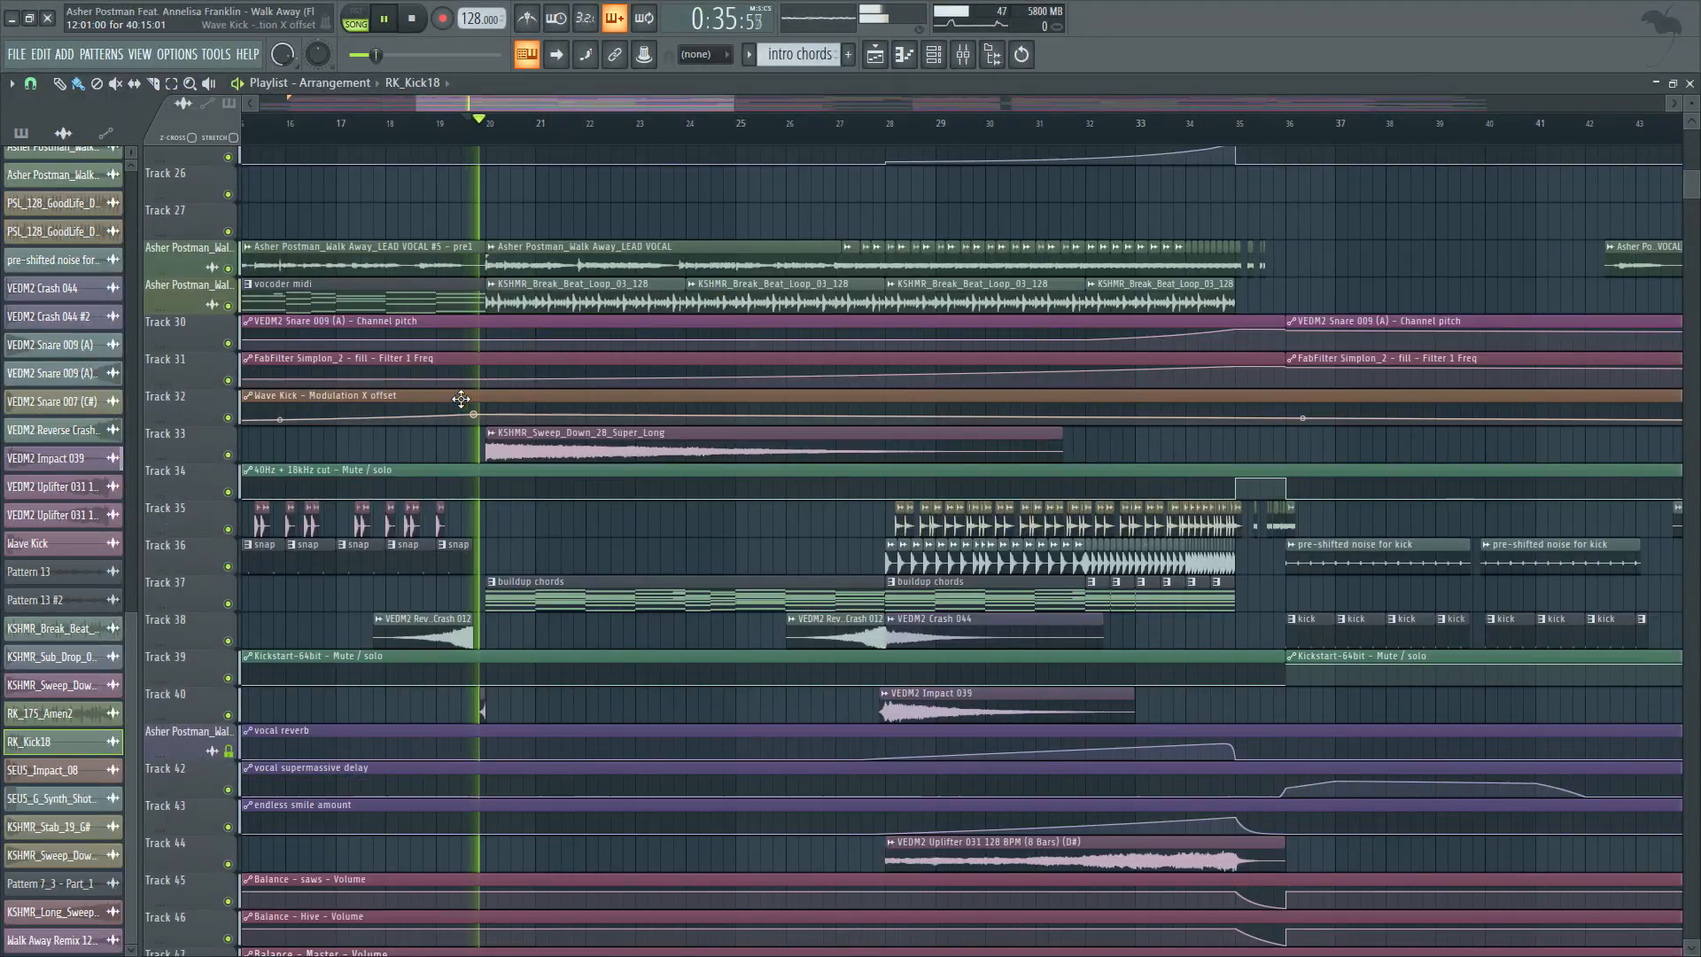
pyautogui.scroll(-3, 479, 395)
pyautogui.scroll(-3, 521, 379)
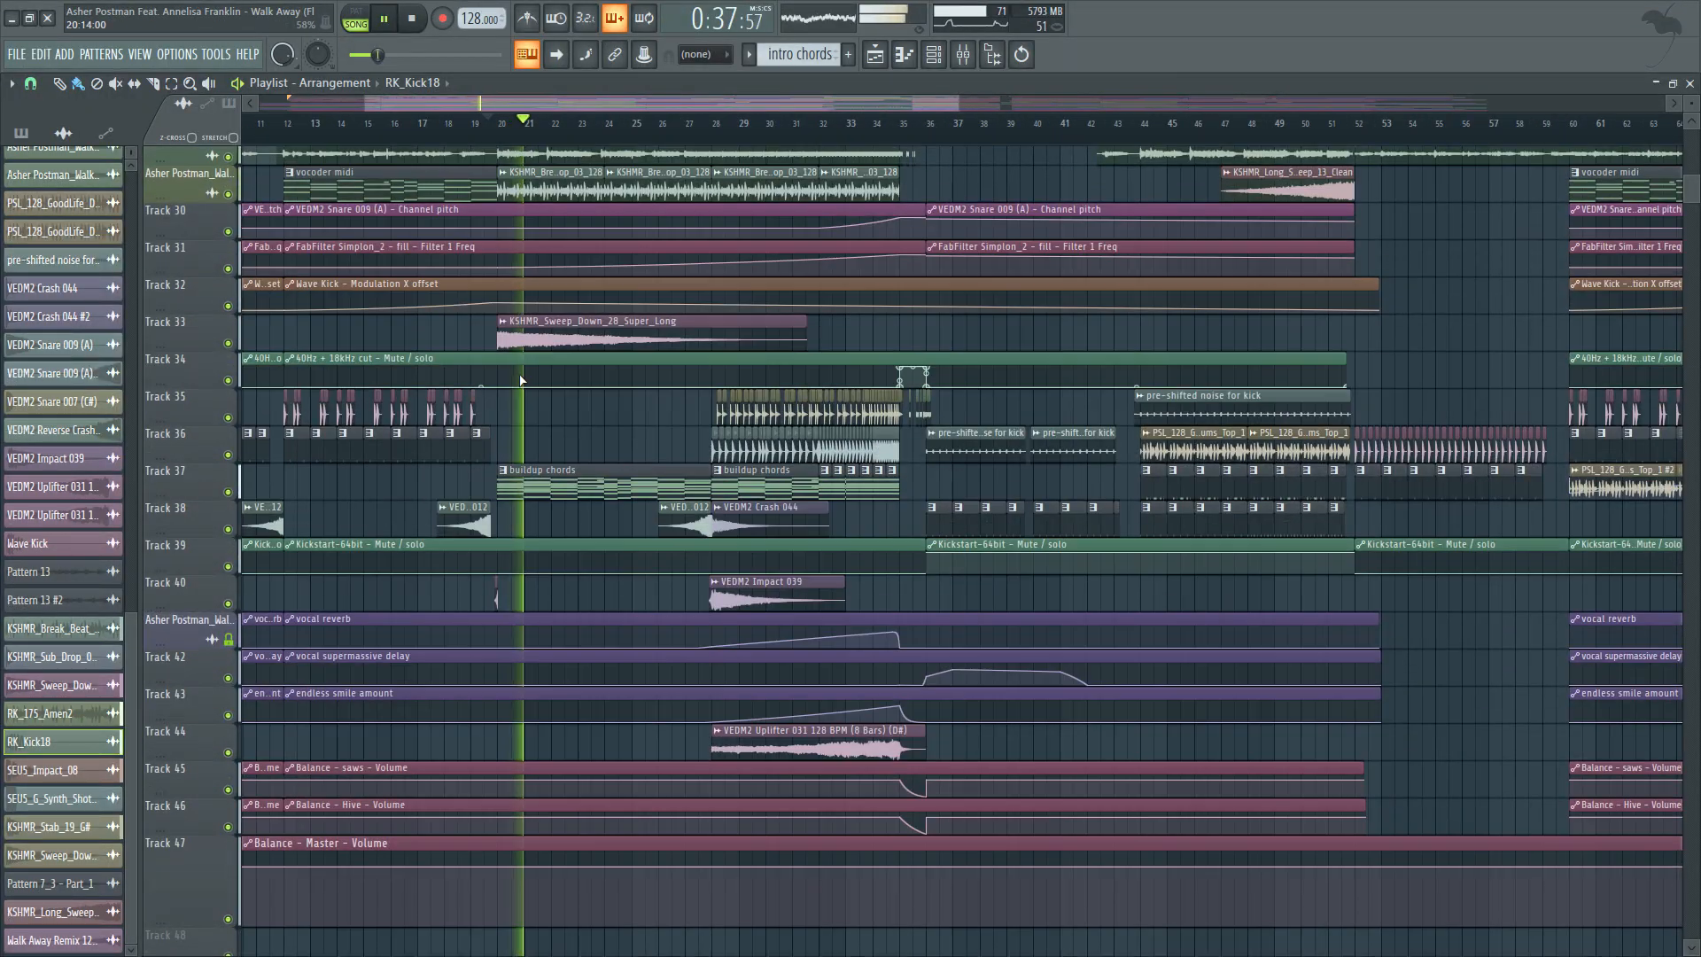
pyautogui.scroll(3, 532, 390)
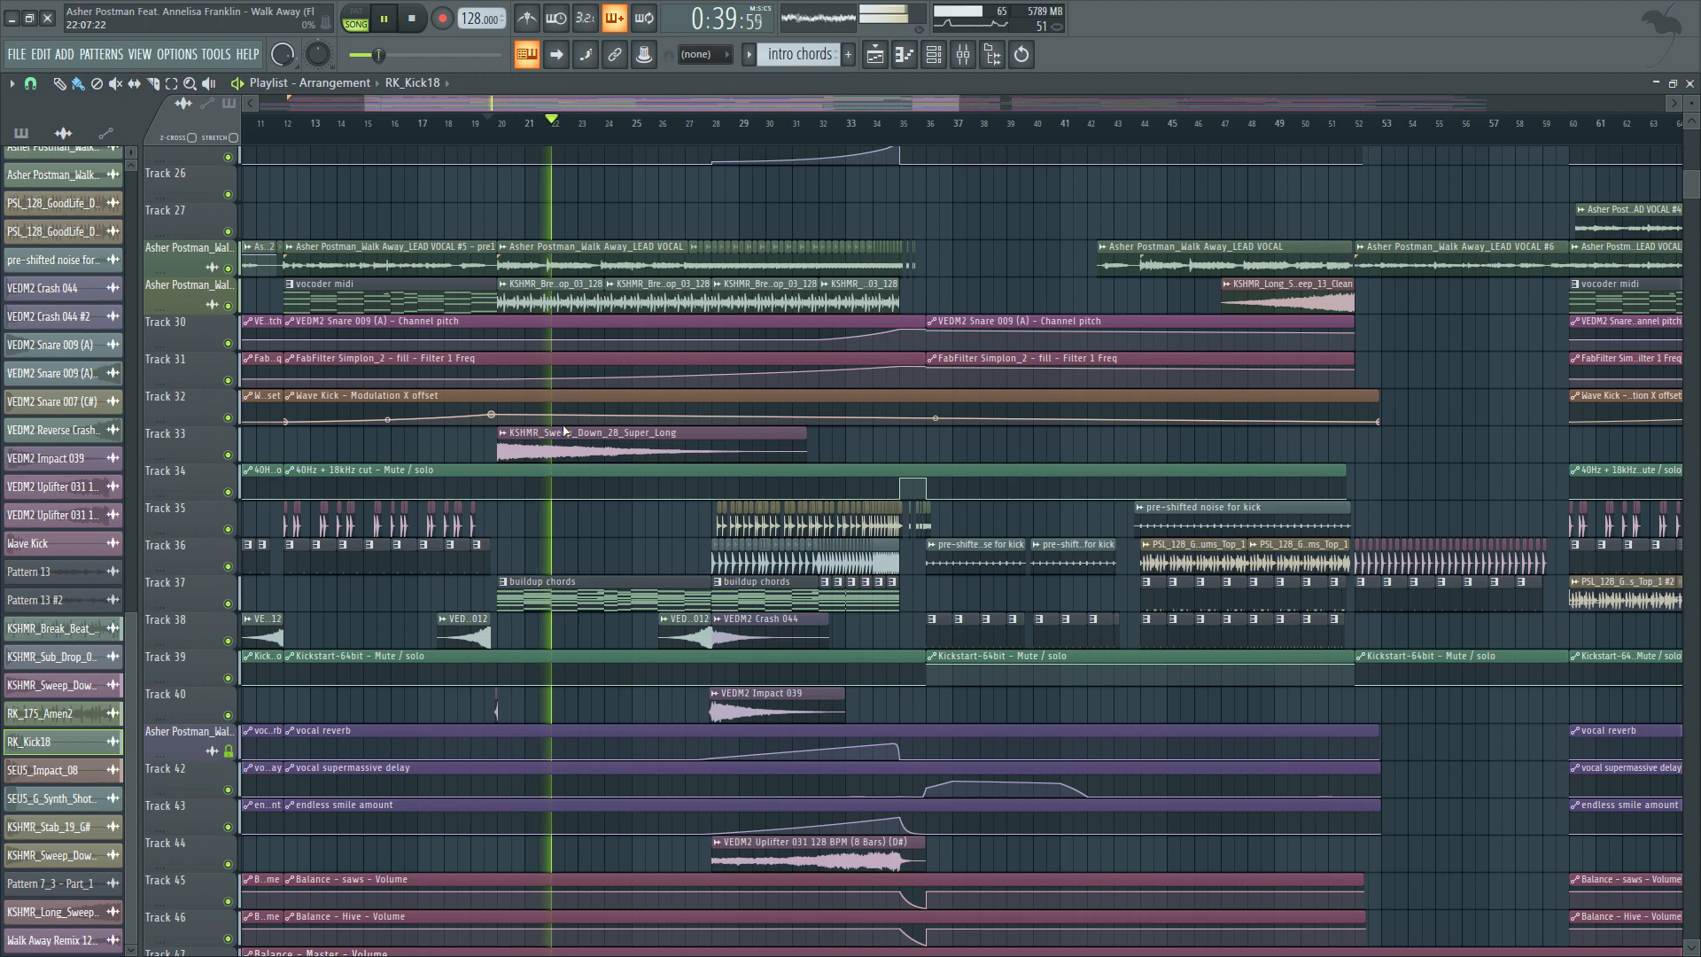
pyautogui.scroll(-3, 567, 434)
pyautogui.click(413, 19)
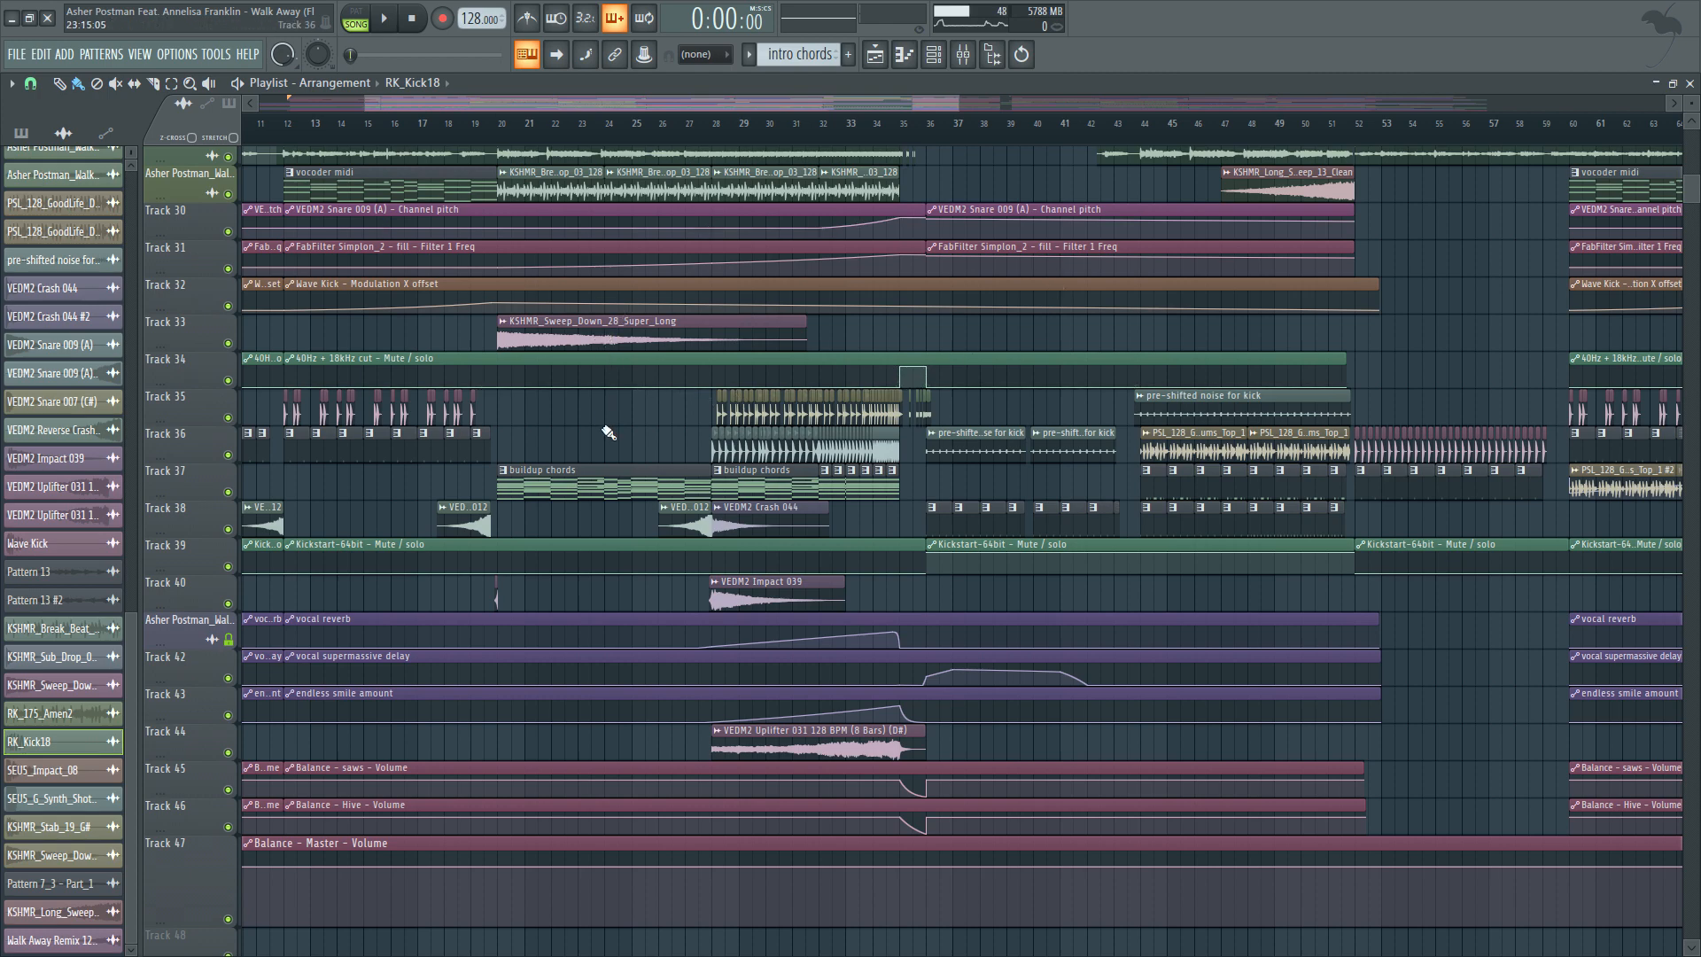
# Select the buildup chords pattern on Track 37 and examine its instrument channels in the Channel rack.
pyautogui.scroll(4, 624, 422)
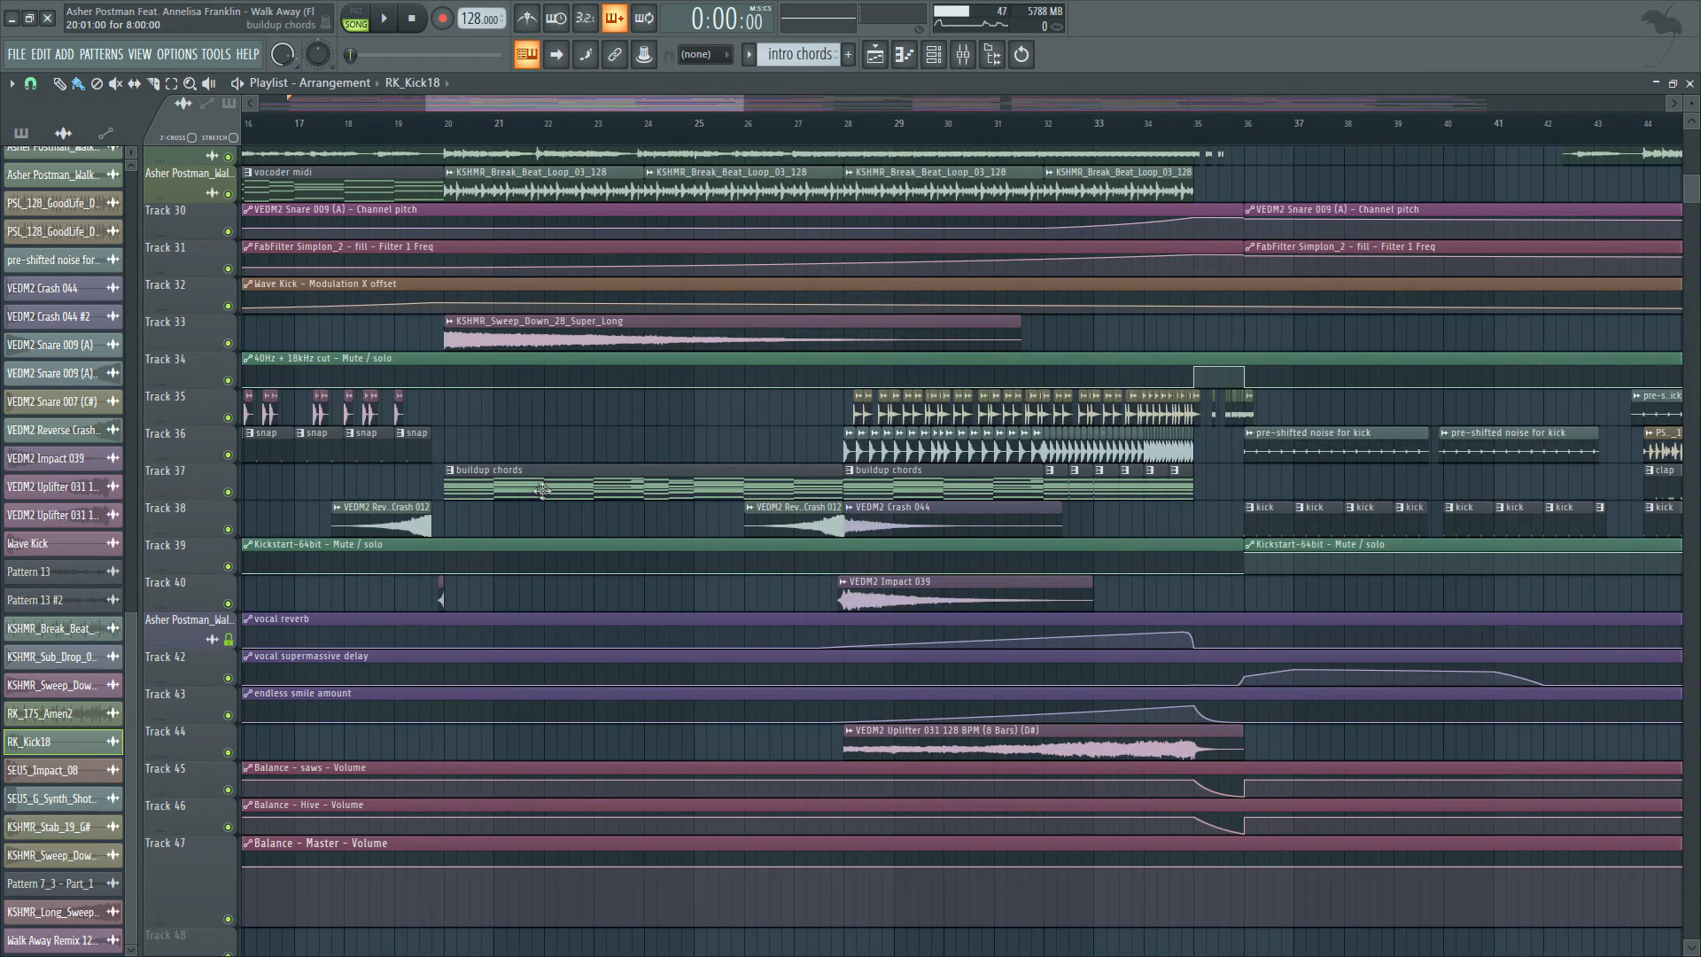
pyautogui.click(512, 484)
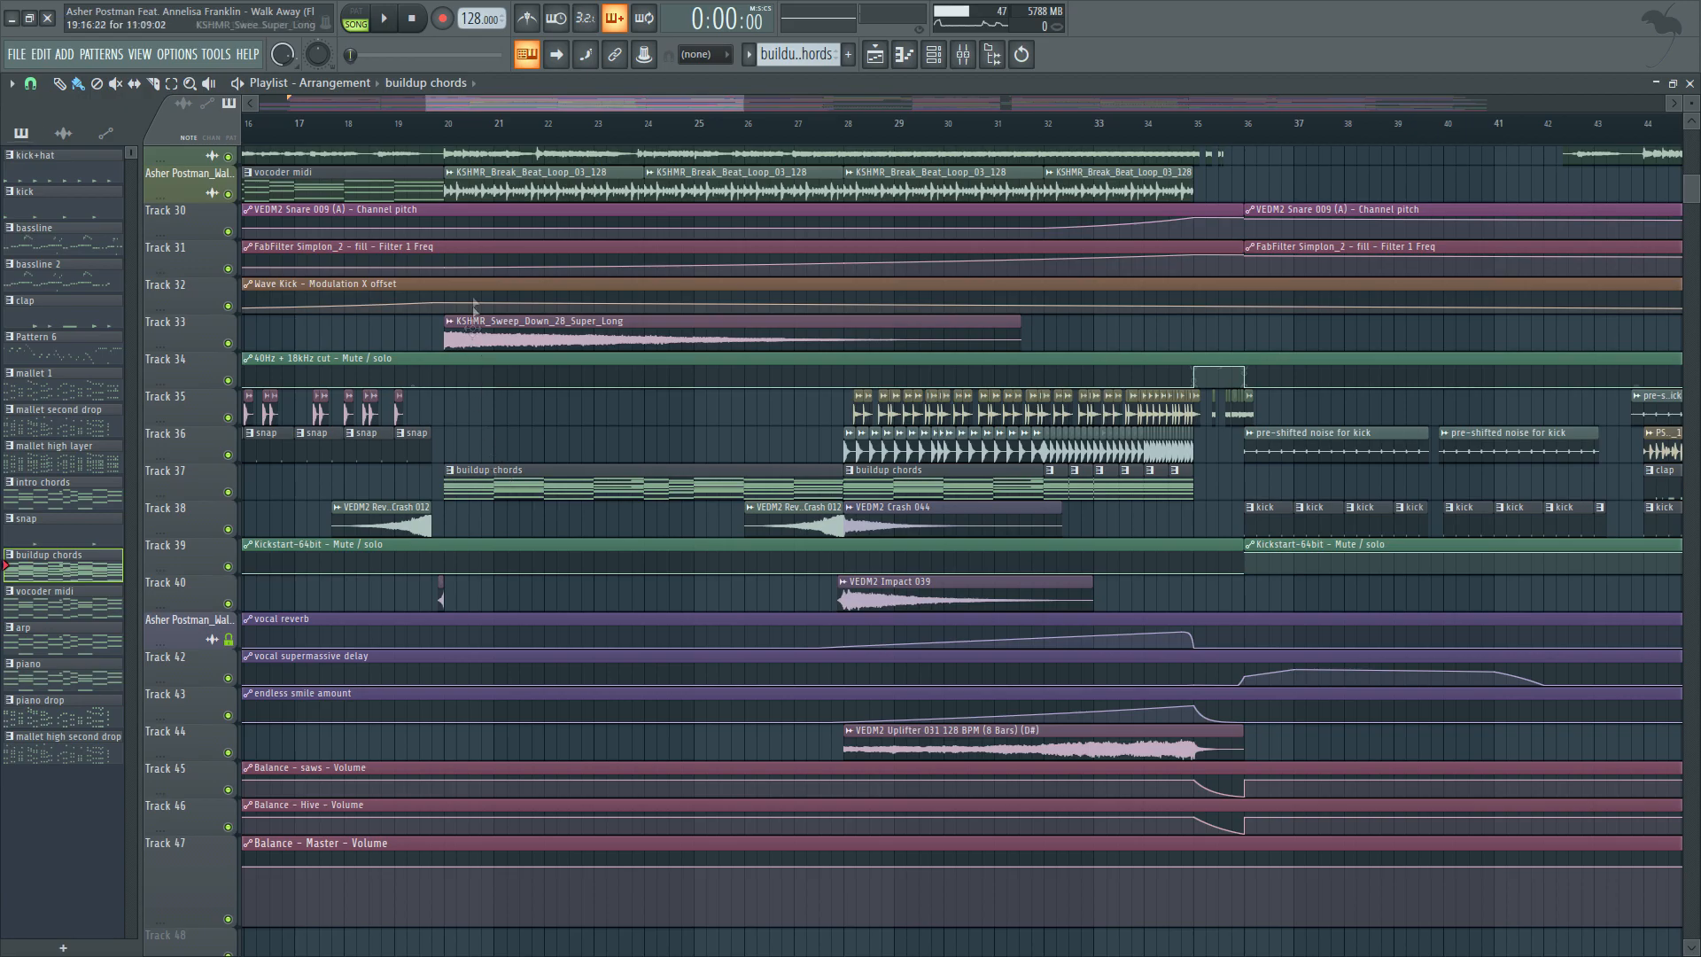
pyautogui.click(935, 55)
pyautogui.scroll(-5, 581, 433)
pyautogui.scroll(11, 579, 428)
pyautogui.scroll(-14, 585, 294)
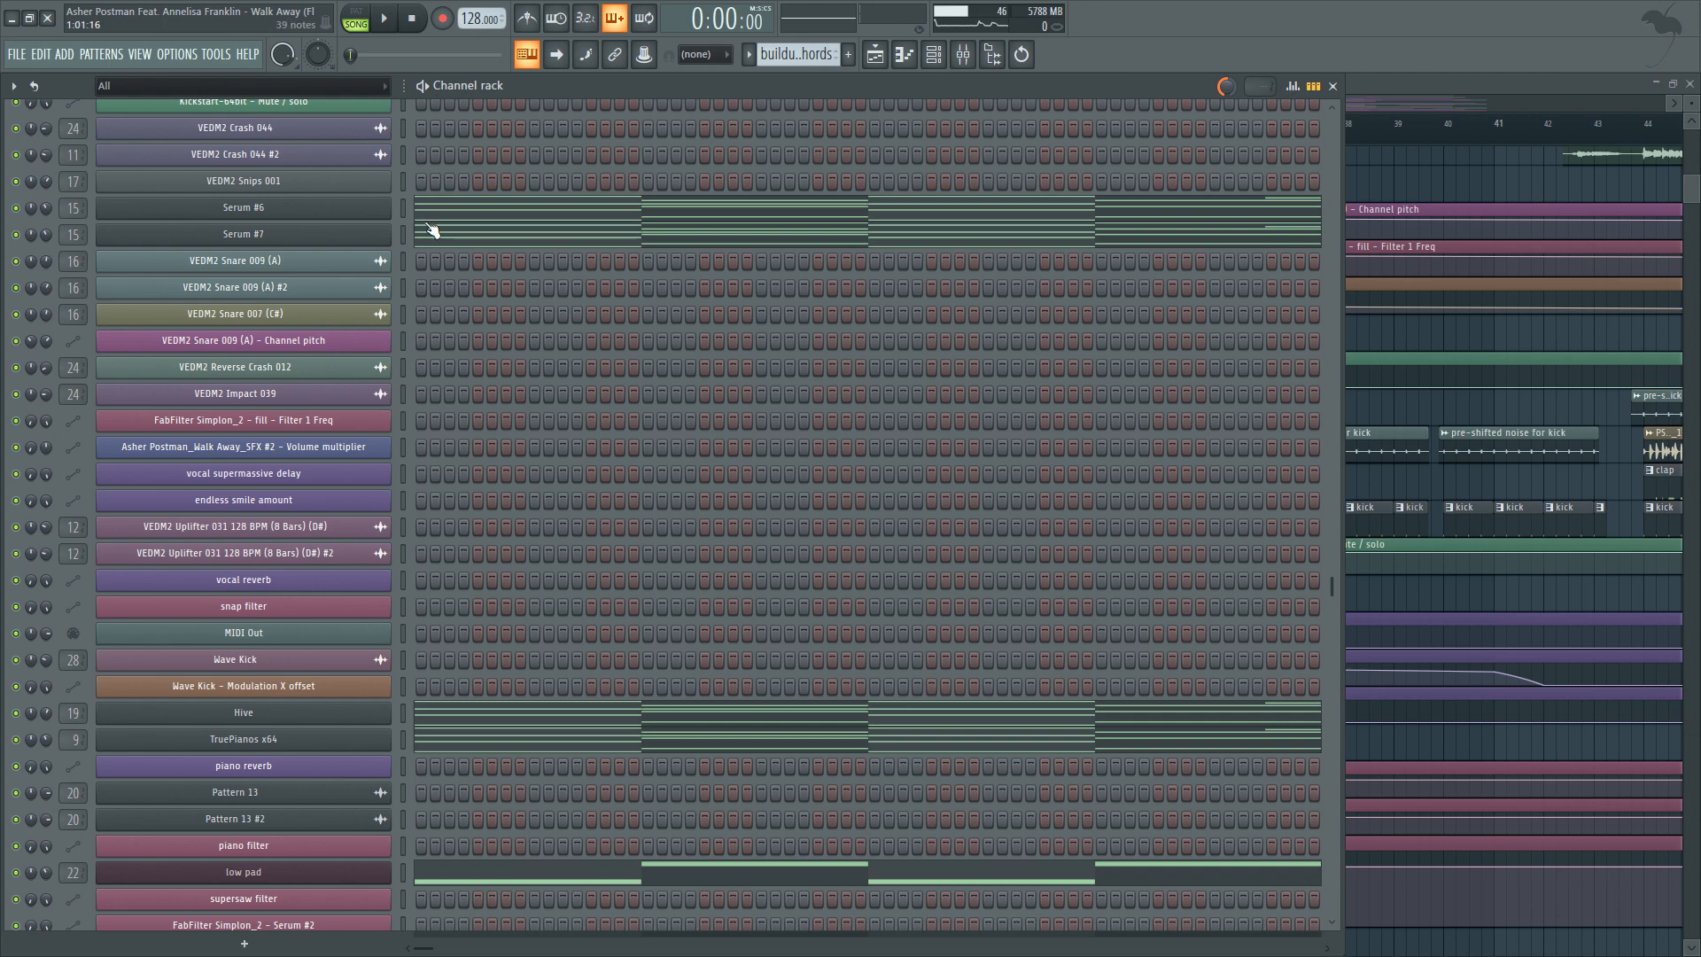
pyautogui.scroll(-6, 432, 230)
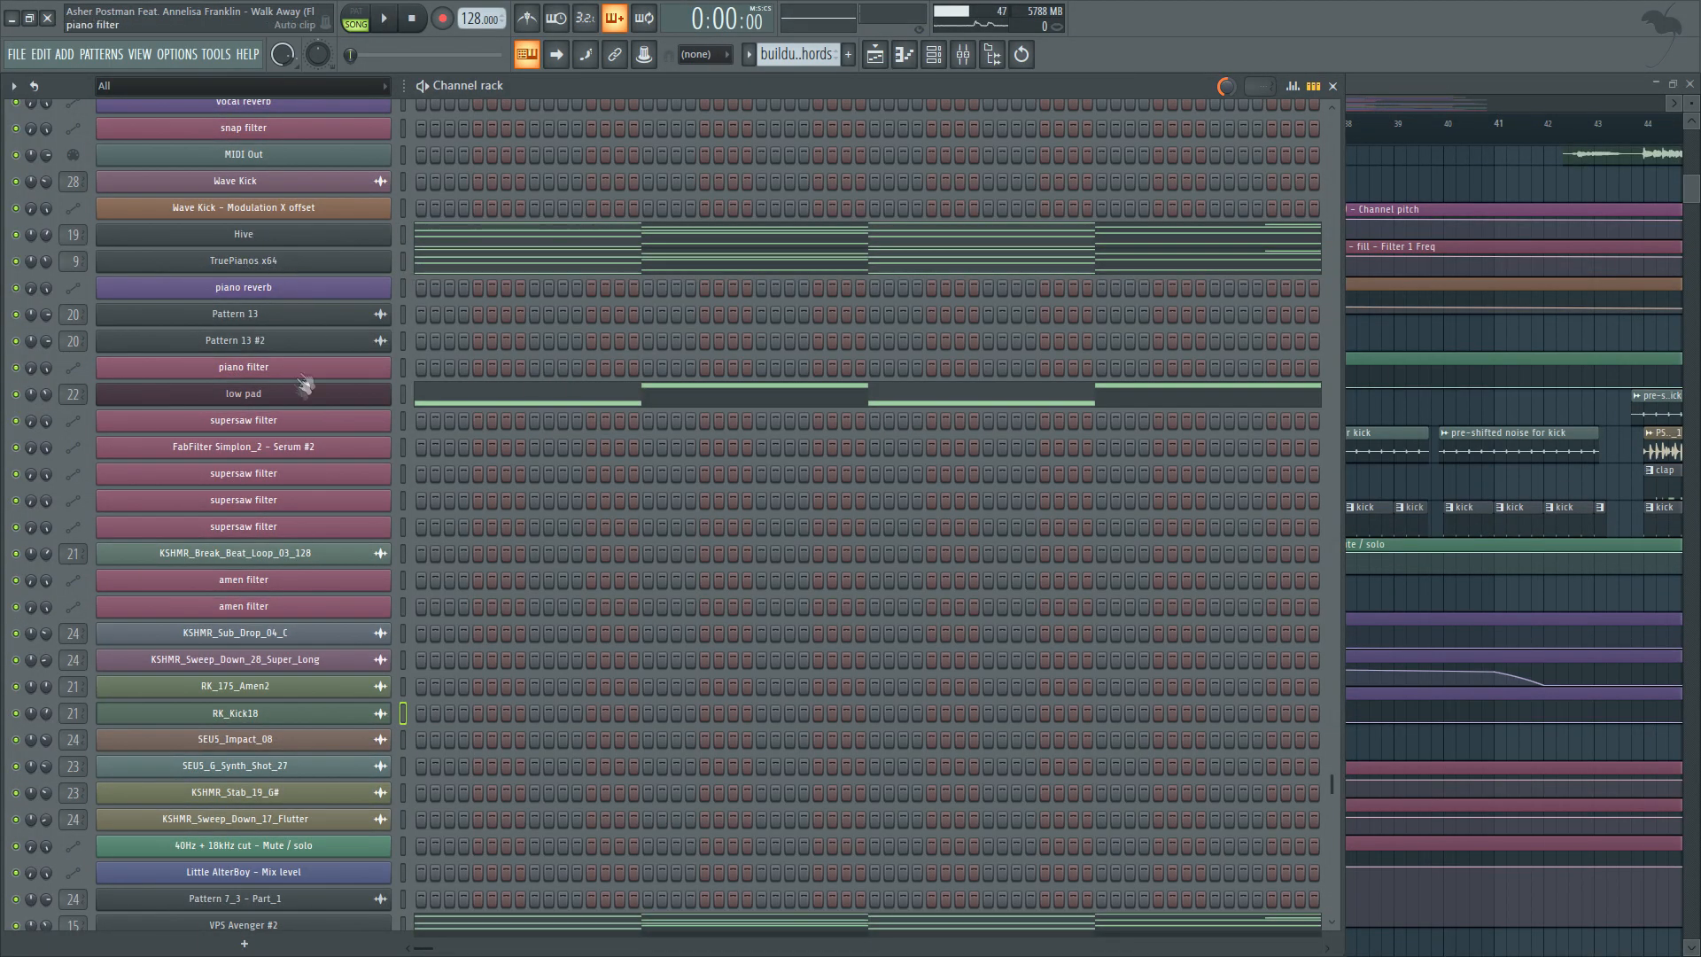
# Audition the low pad, VPS Avenger #2 and Hive channels of the buildup chords pattern.
pyautogui.click(400, 396)
pyautogui.press('b')
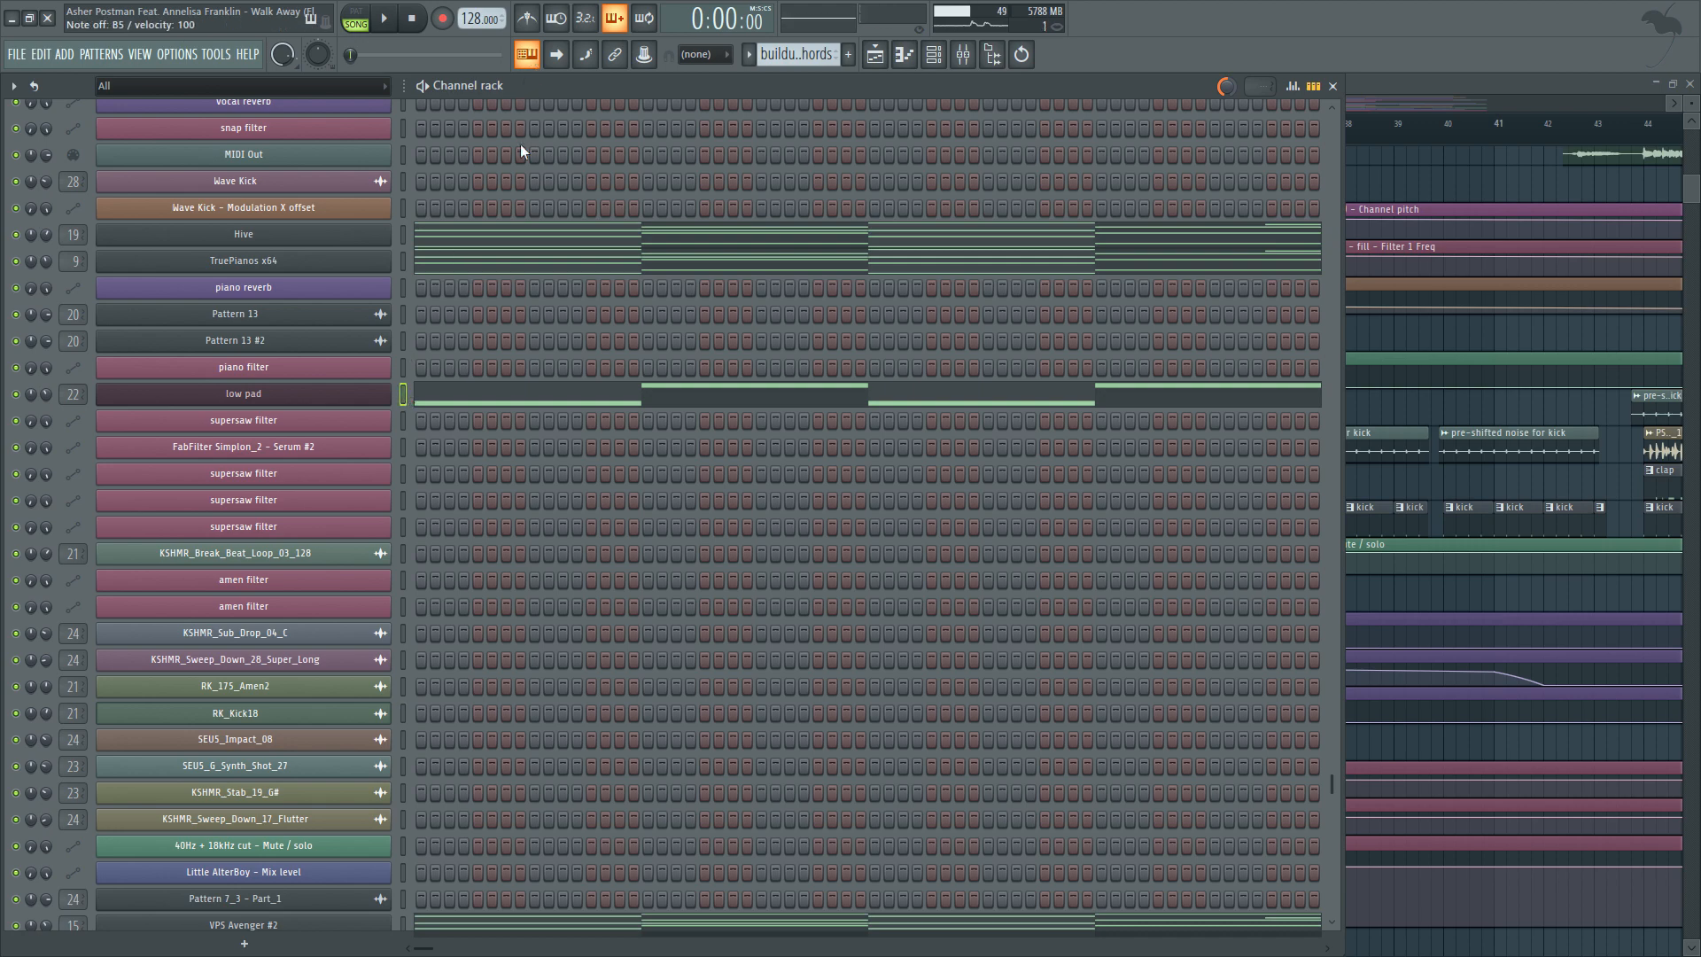
pyautogui.scroll(-4, 554, 353)
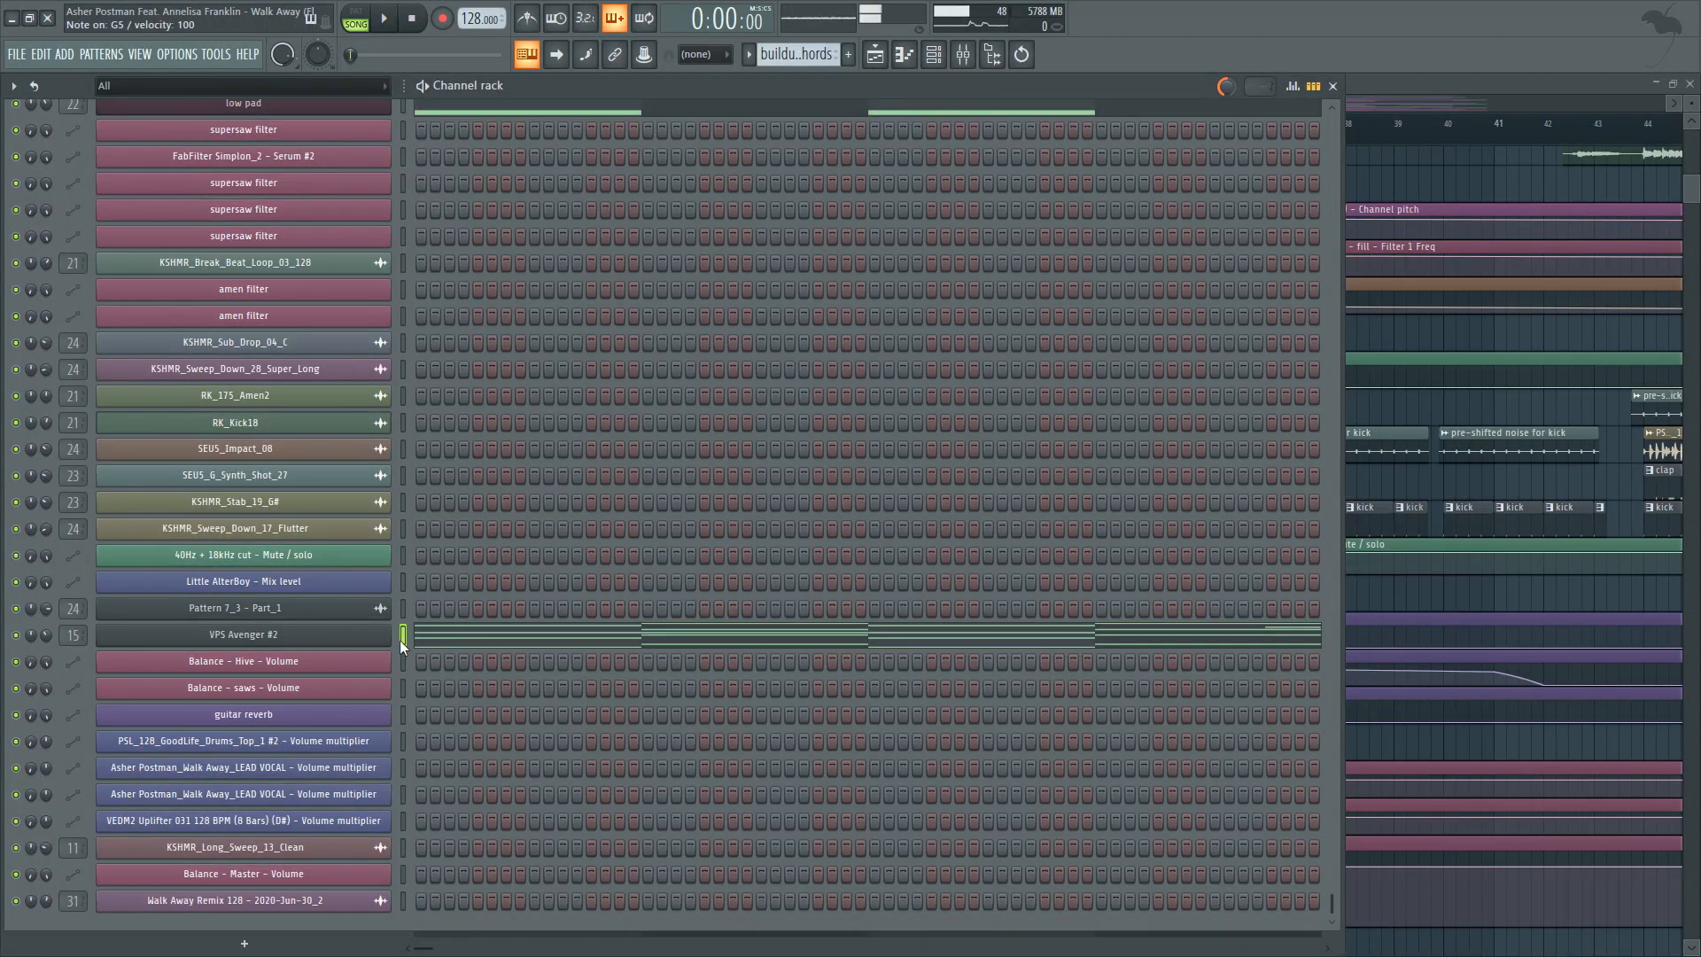
pyautogui.scroll(7, 520, 402)
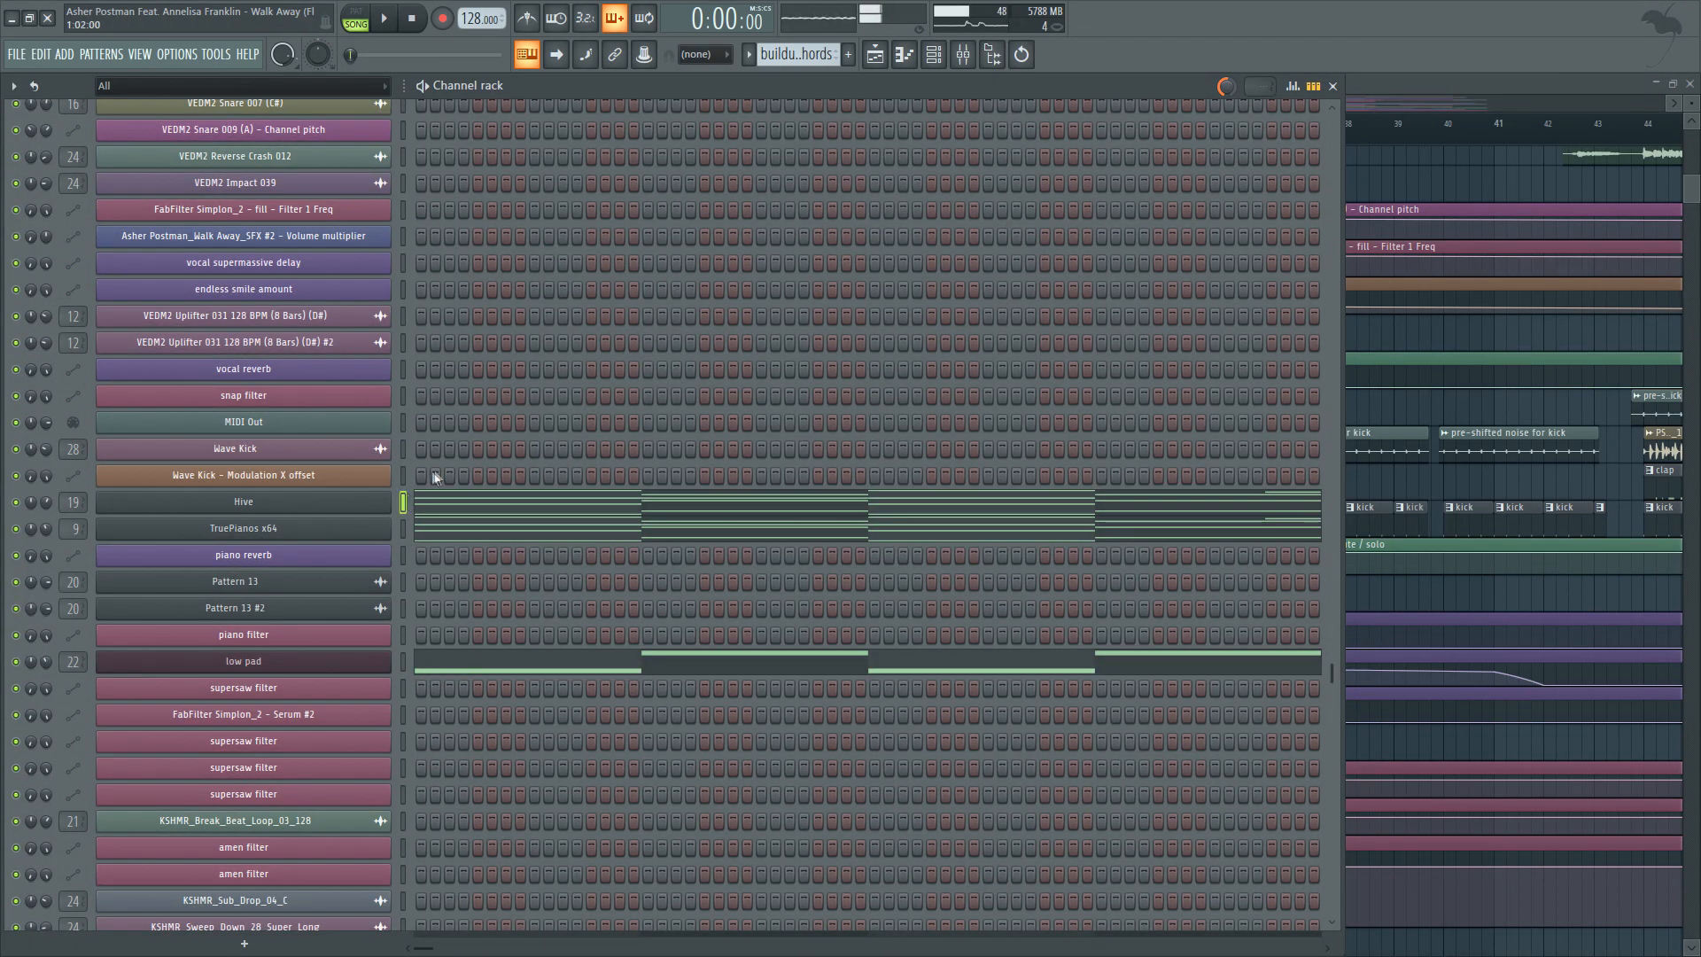
# Select the Serum #6 channel to audition it, then return to the playlist.
pyautogui.scroll(7, 552, 323)
pyautogui.click(403, 556)
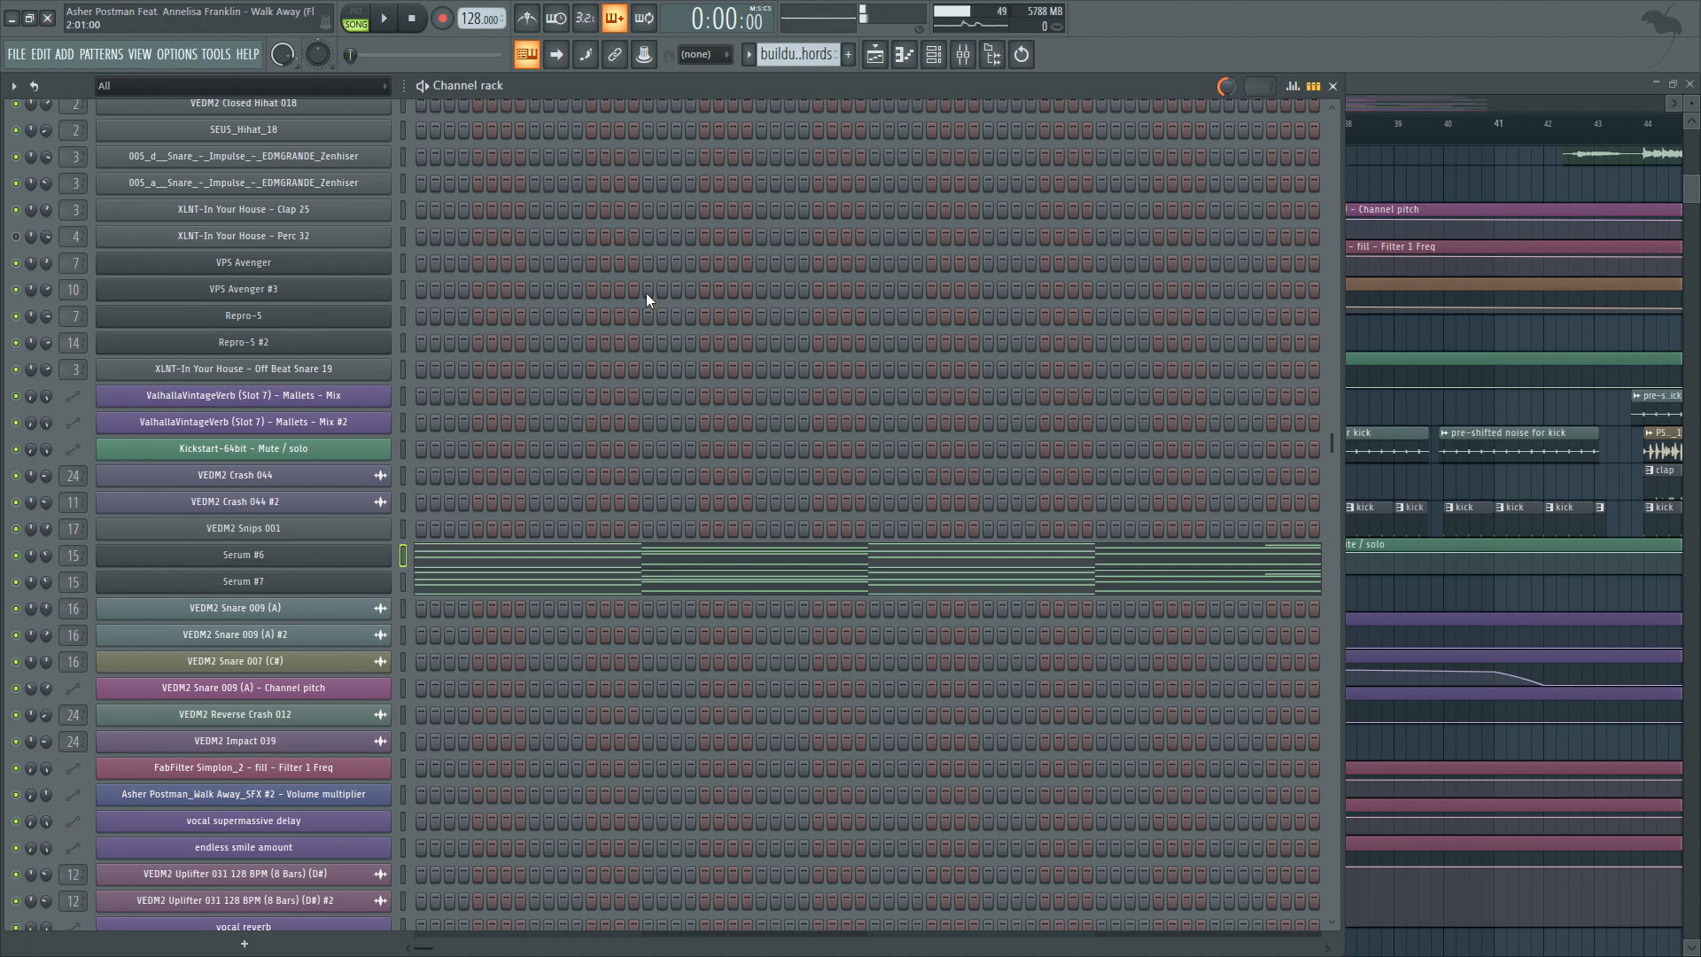
pyautogui.scroll(-6, 646, 292)
pyautogui.click(1396, 591)
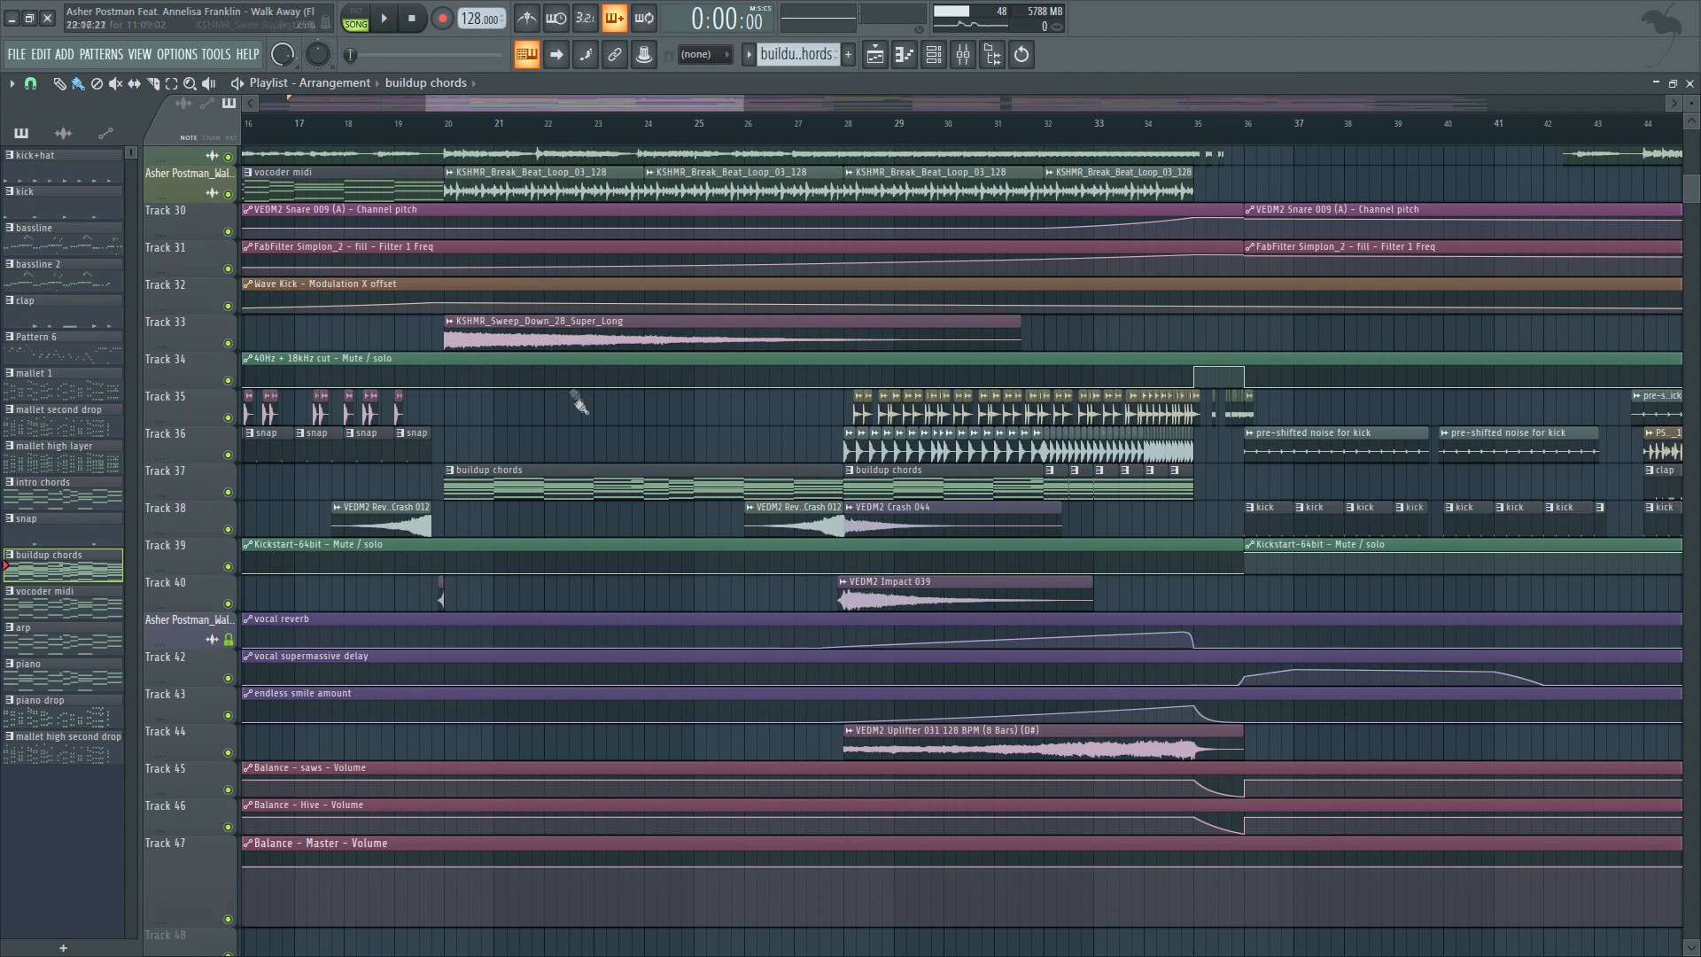
# Open the buildup chords clip's notes and the Hive instrument from the Channel rack, then close their windows.
pyautogui.scroll(-6, 337, 596)
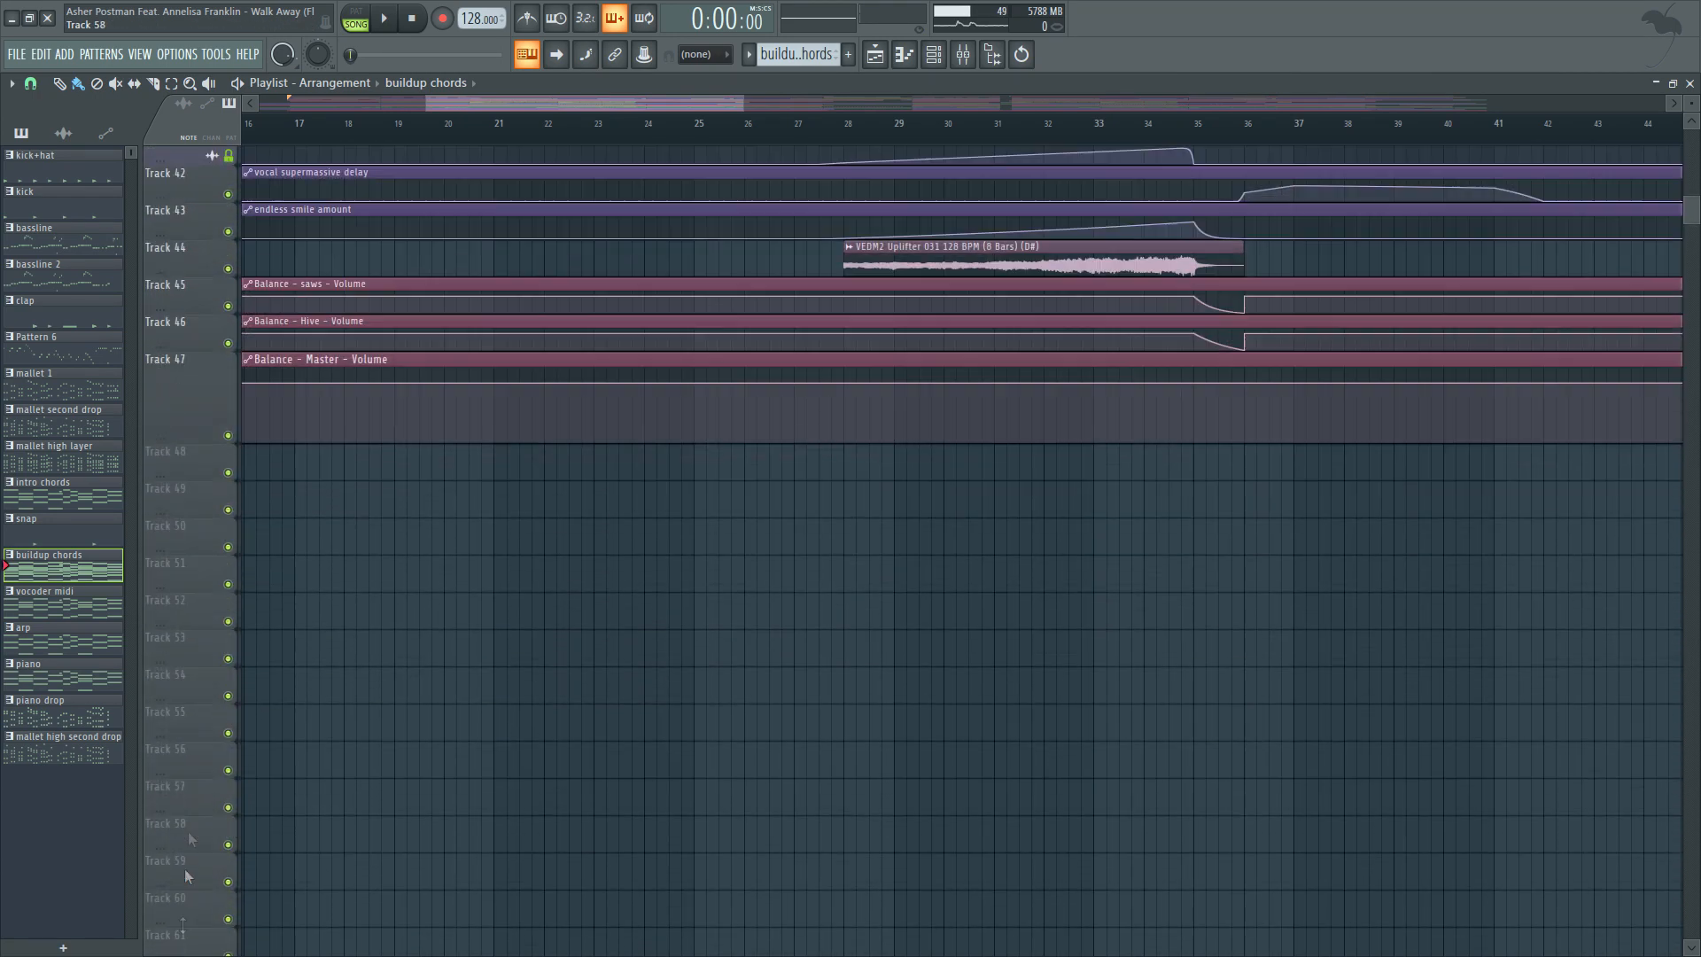
pyautogui.scroll(10, 694, 326)
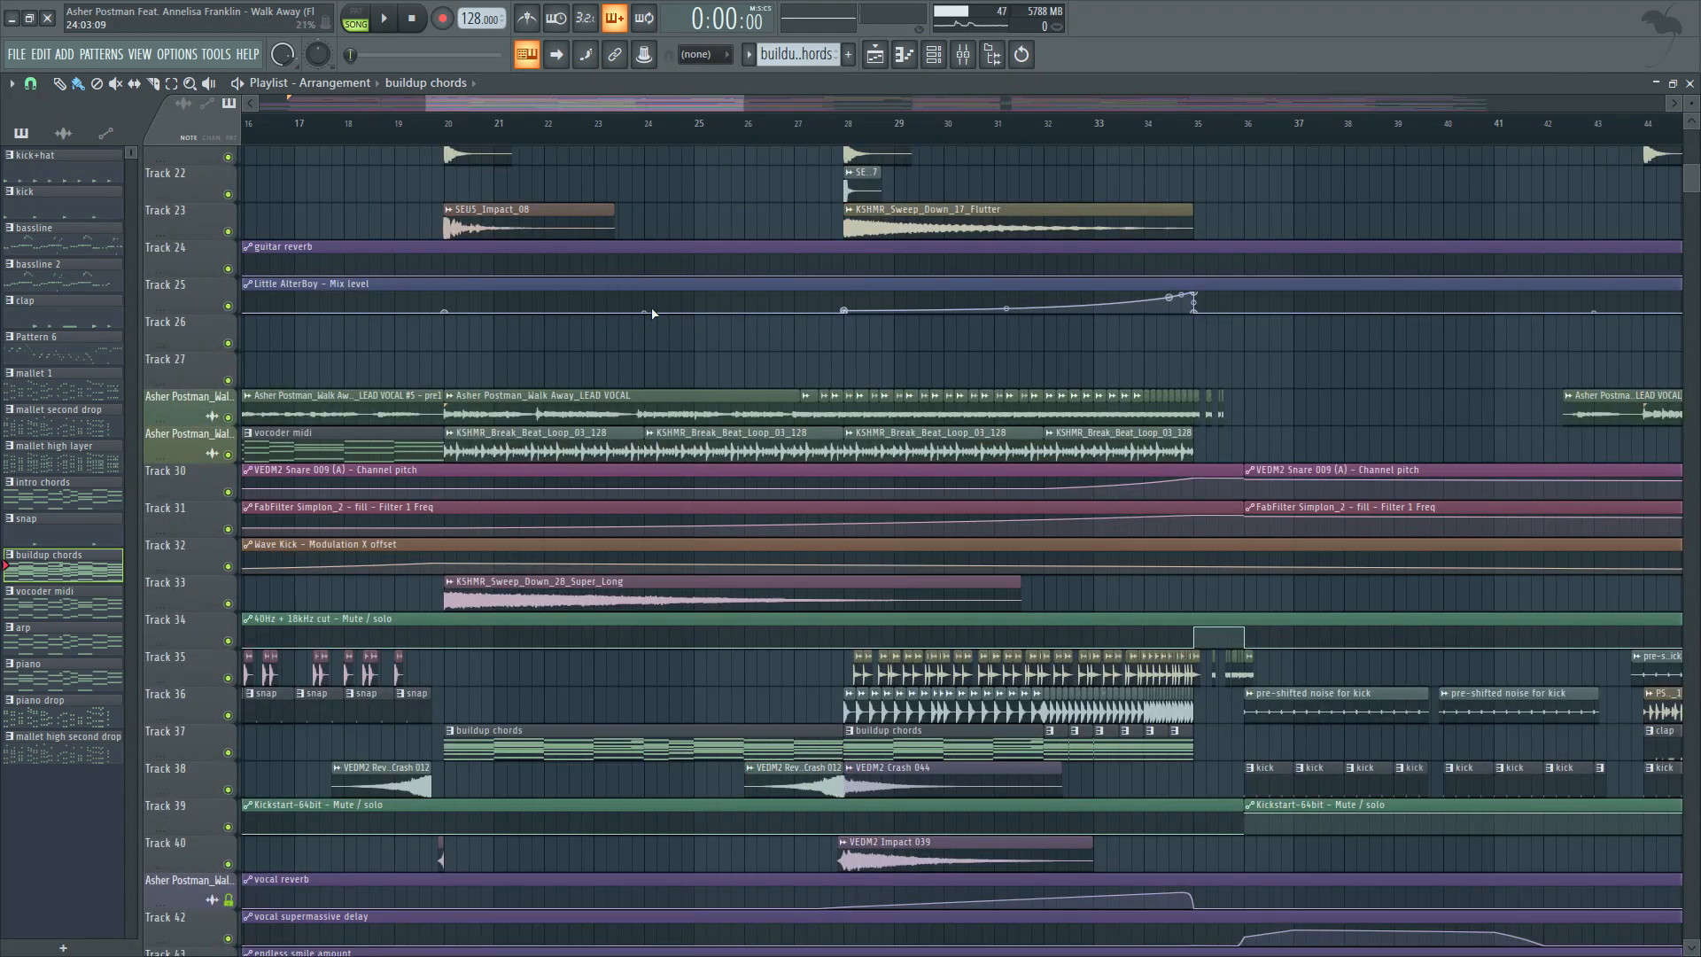
pyautogui.keyDown('ctrl'); pyautogui.scroll(-3, 652, 314); pyautogui.keyUp('ctrl')
pyautogui.scroll(-2, 645, 323)
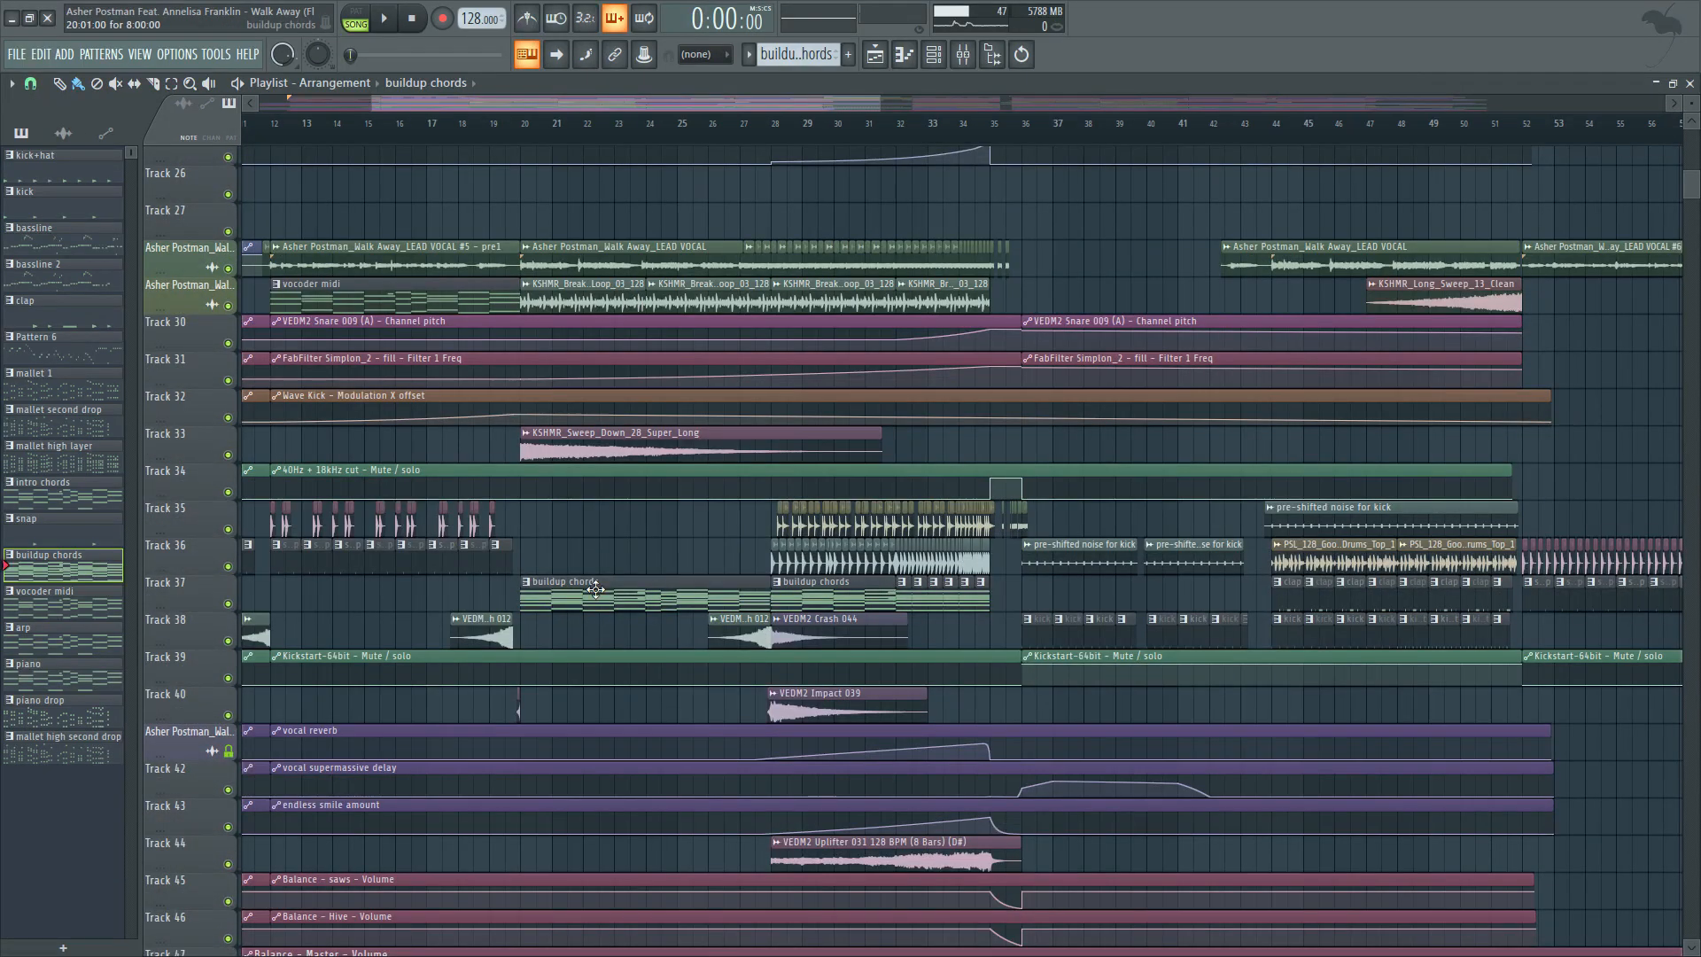
pyautogui.doubleClick(596, 590)
pyautogui.press('F6')
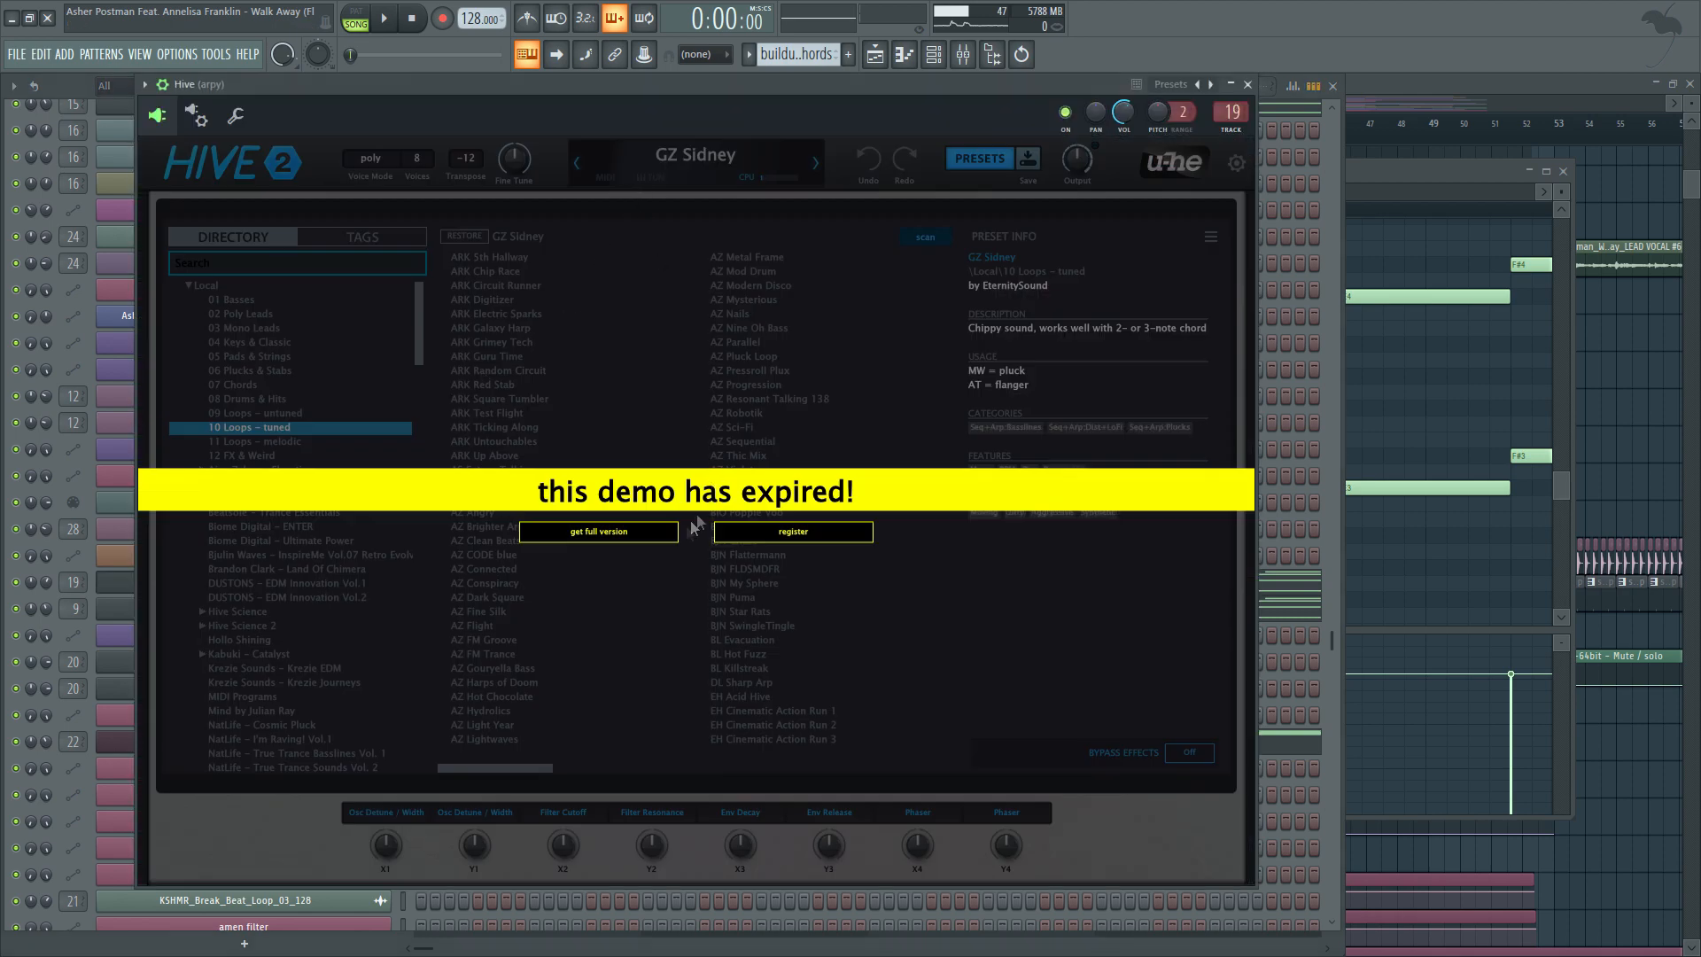
pyautogui.click(1249, 85)
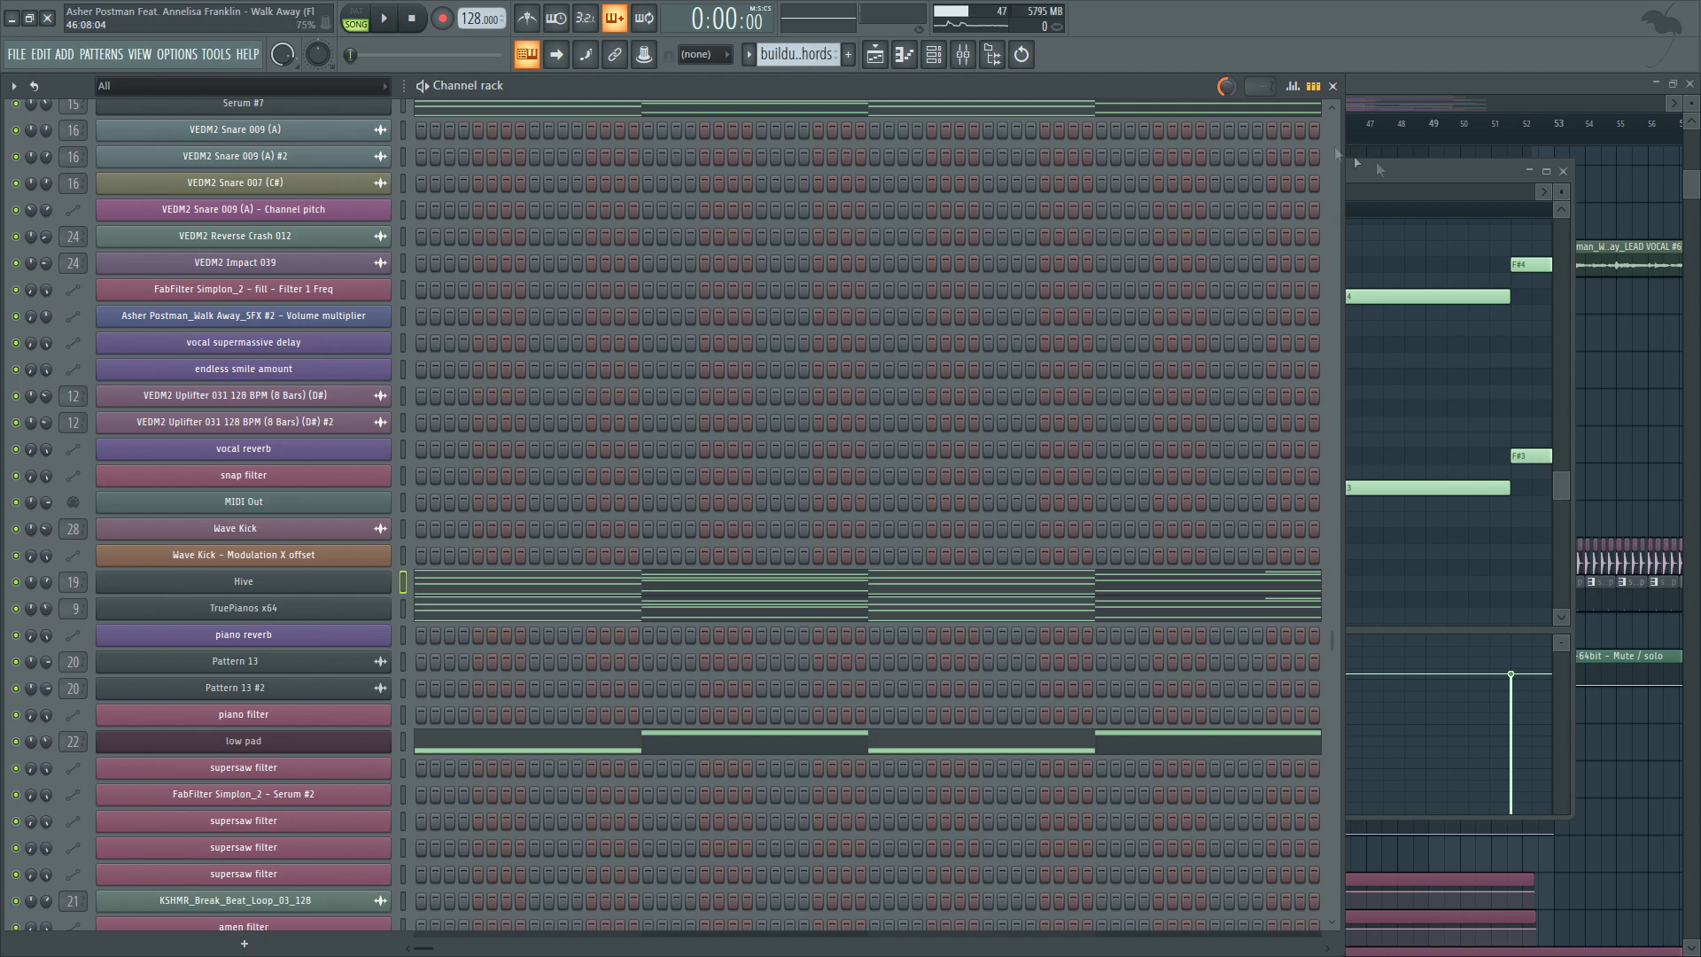
pyautogui.click(1565, 173)
# Place the playhead at bar 20 and open the mixer to view the arpy track's effects.
pyautogui.scroll(-5, 721, 269)
pyautogui.scroll(5, 304, 216)
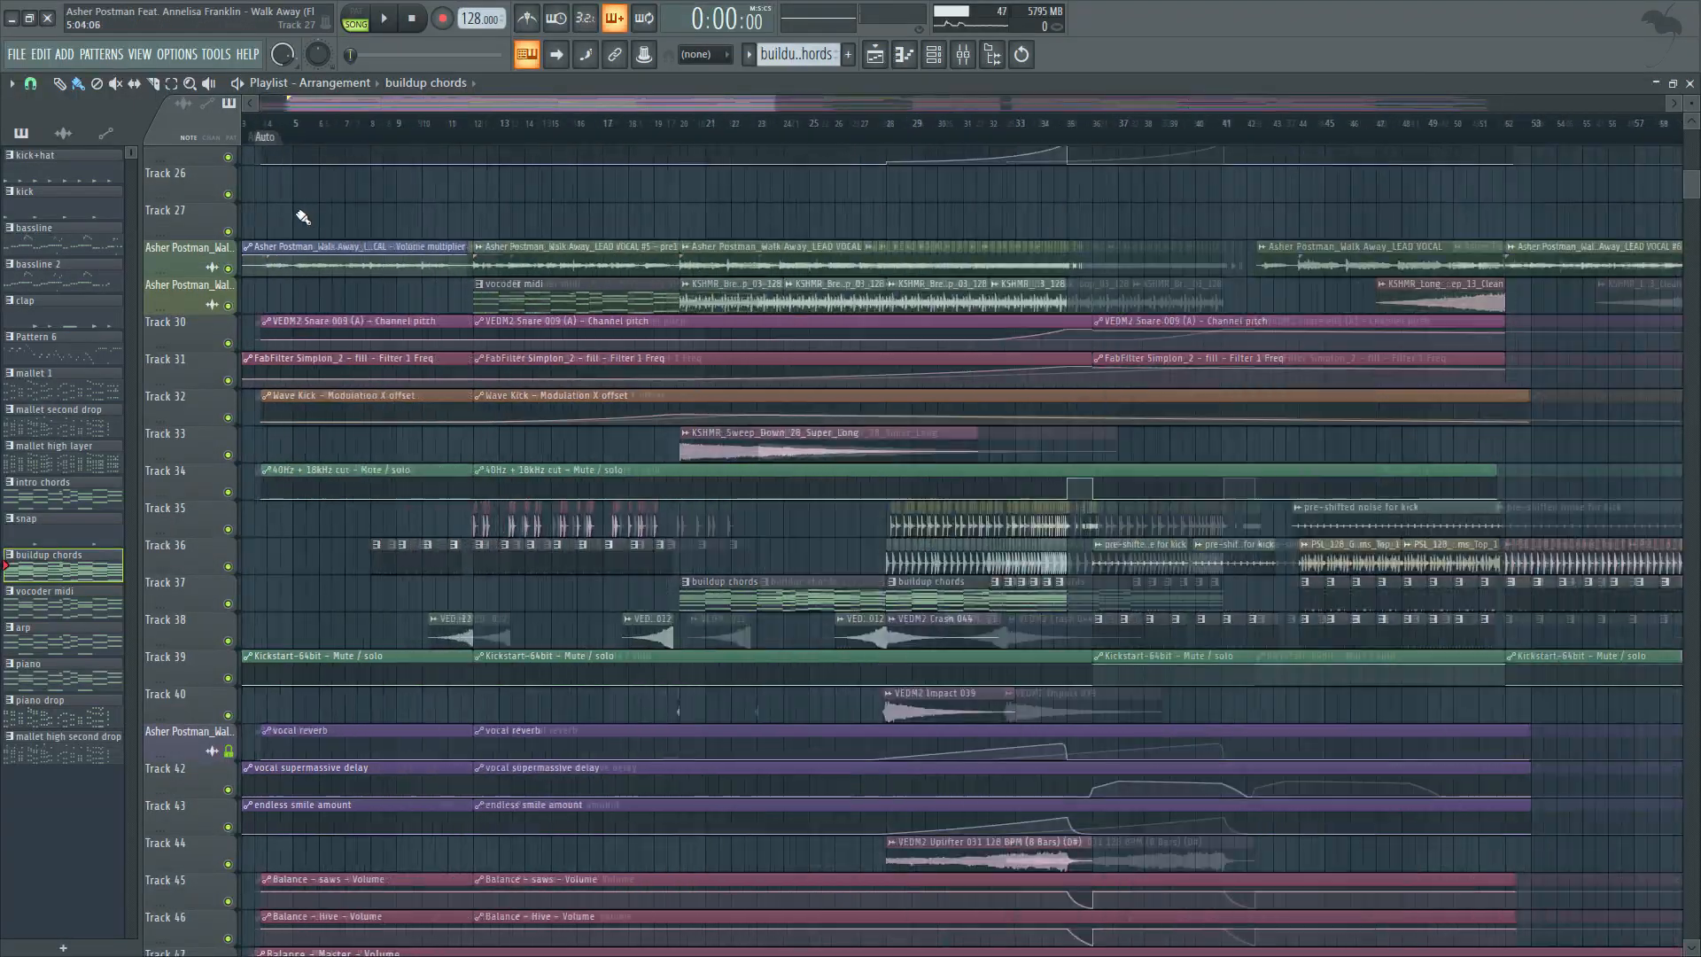
pyautogui.click(783, 123)
pyautogui.click(963, 54)
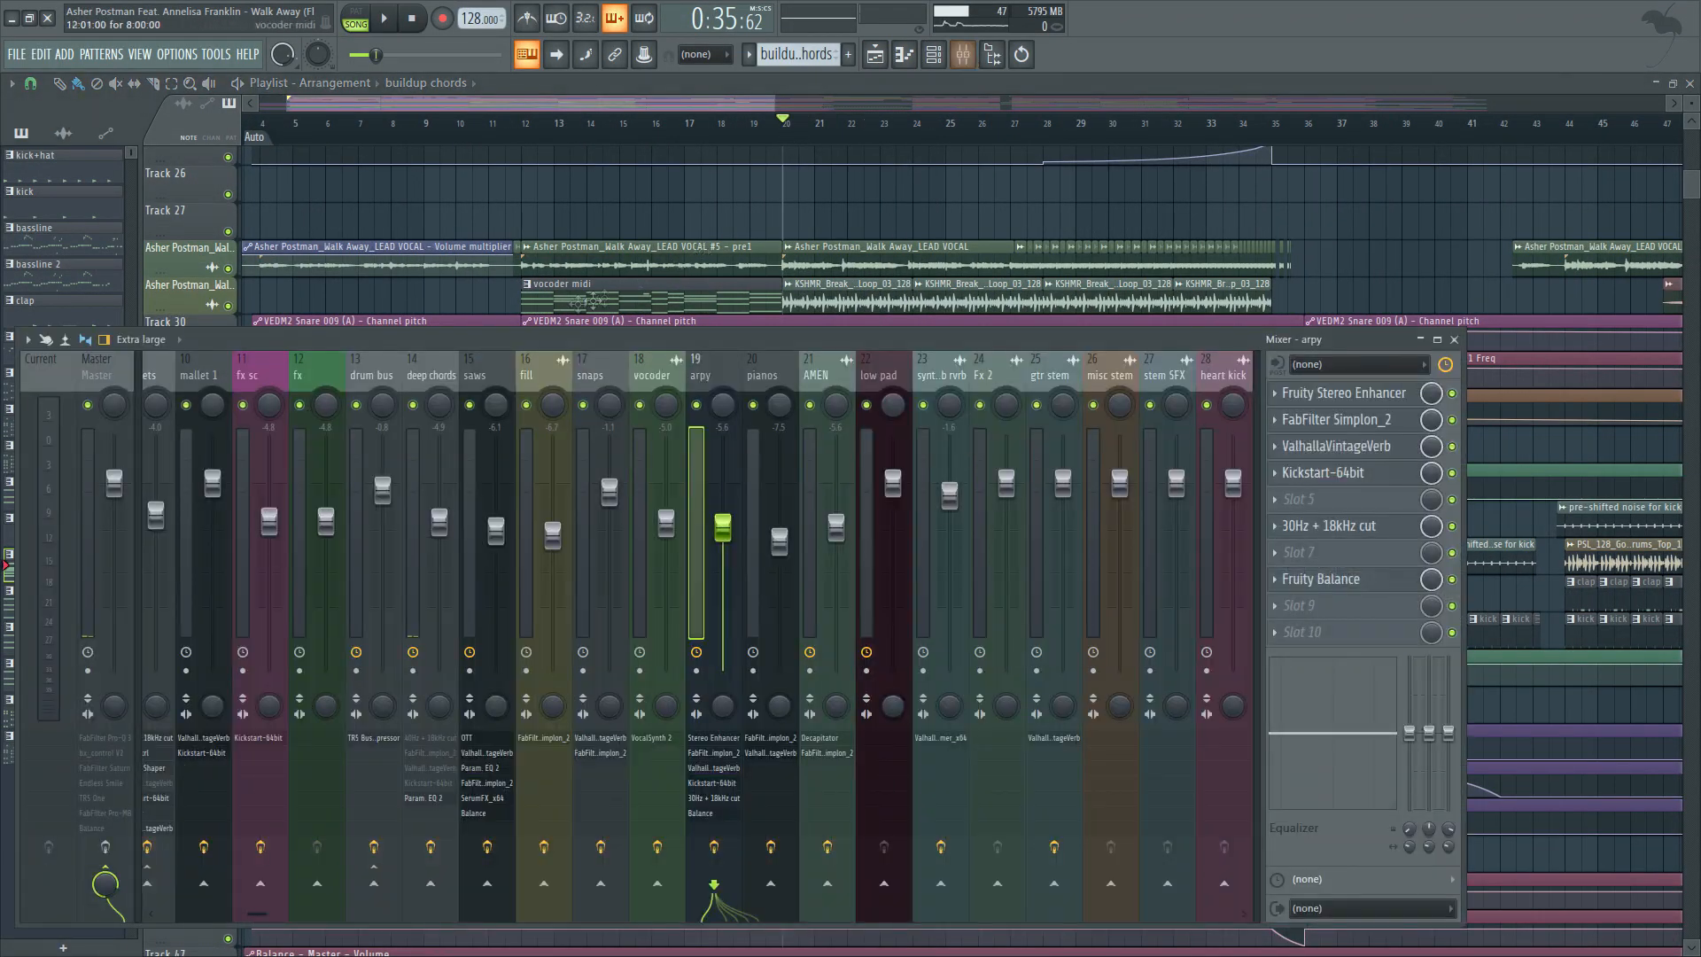
# Play the soloed arpy mixer track from bar 20 and compare it with the full mix.
pyautogui.scroll(1, 393, 383)
pyautogui.scroll(-6, 621, 374)
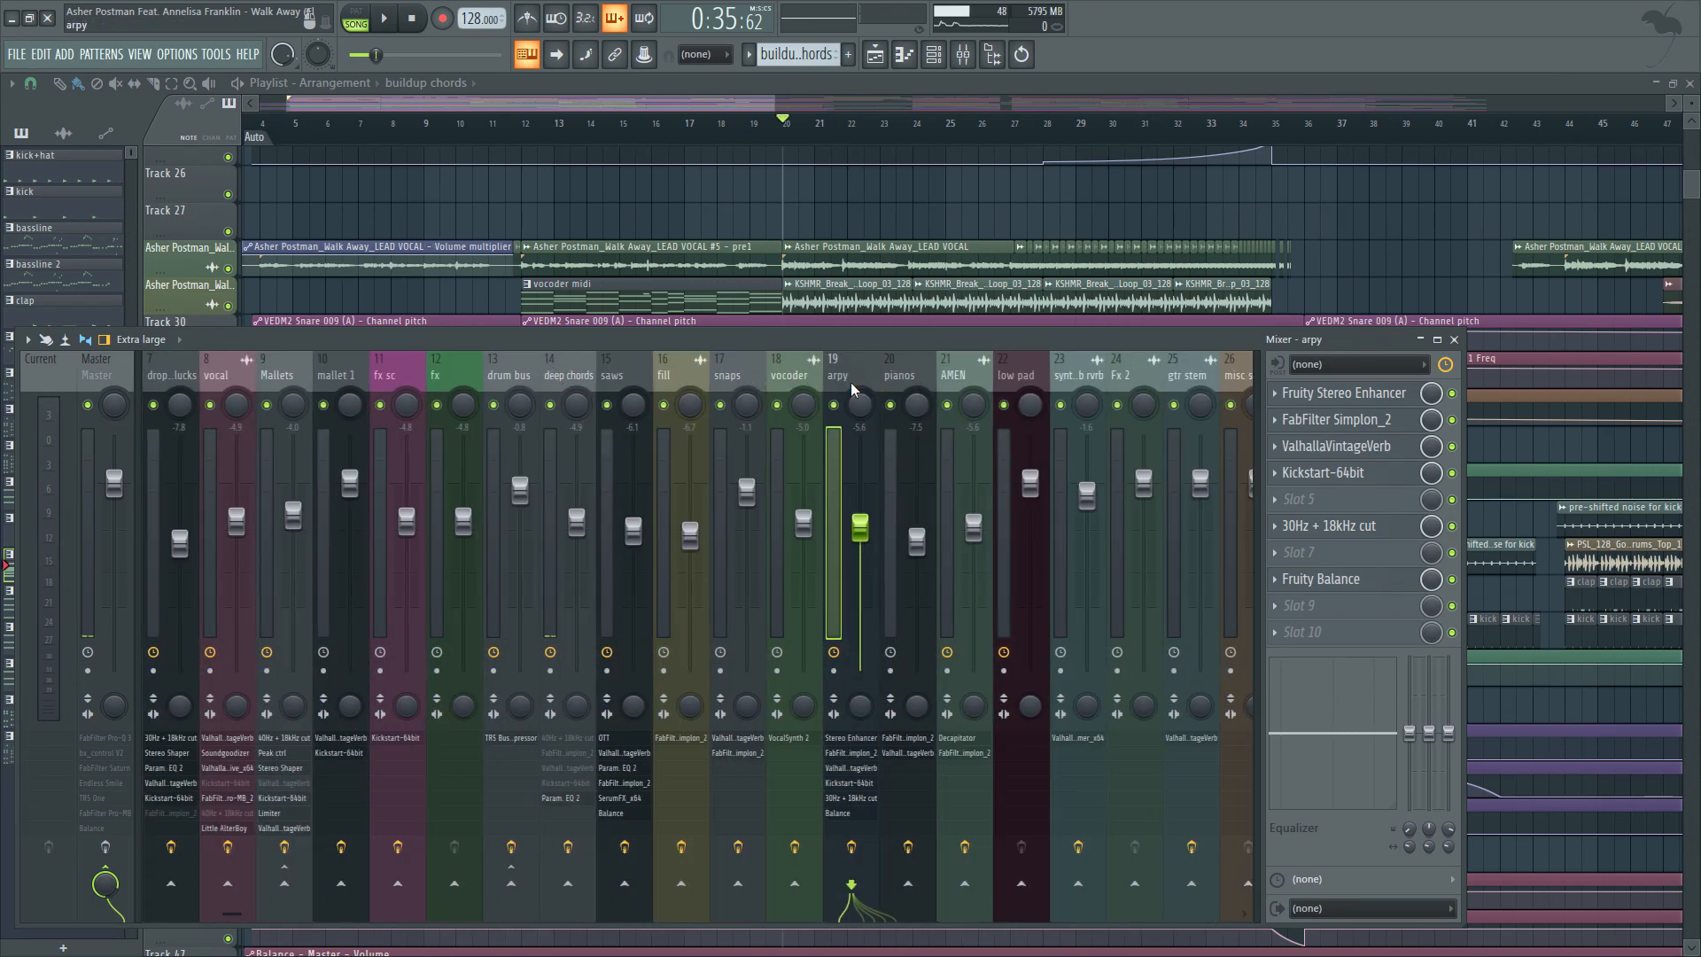
pyautogui.press('space')
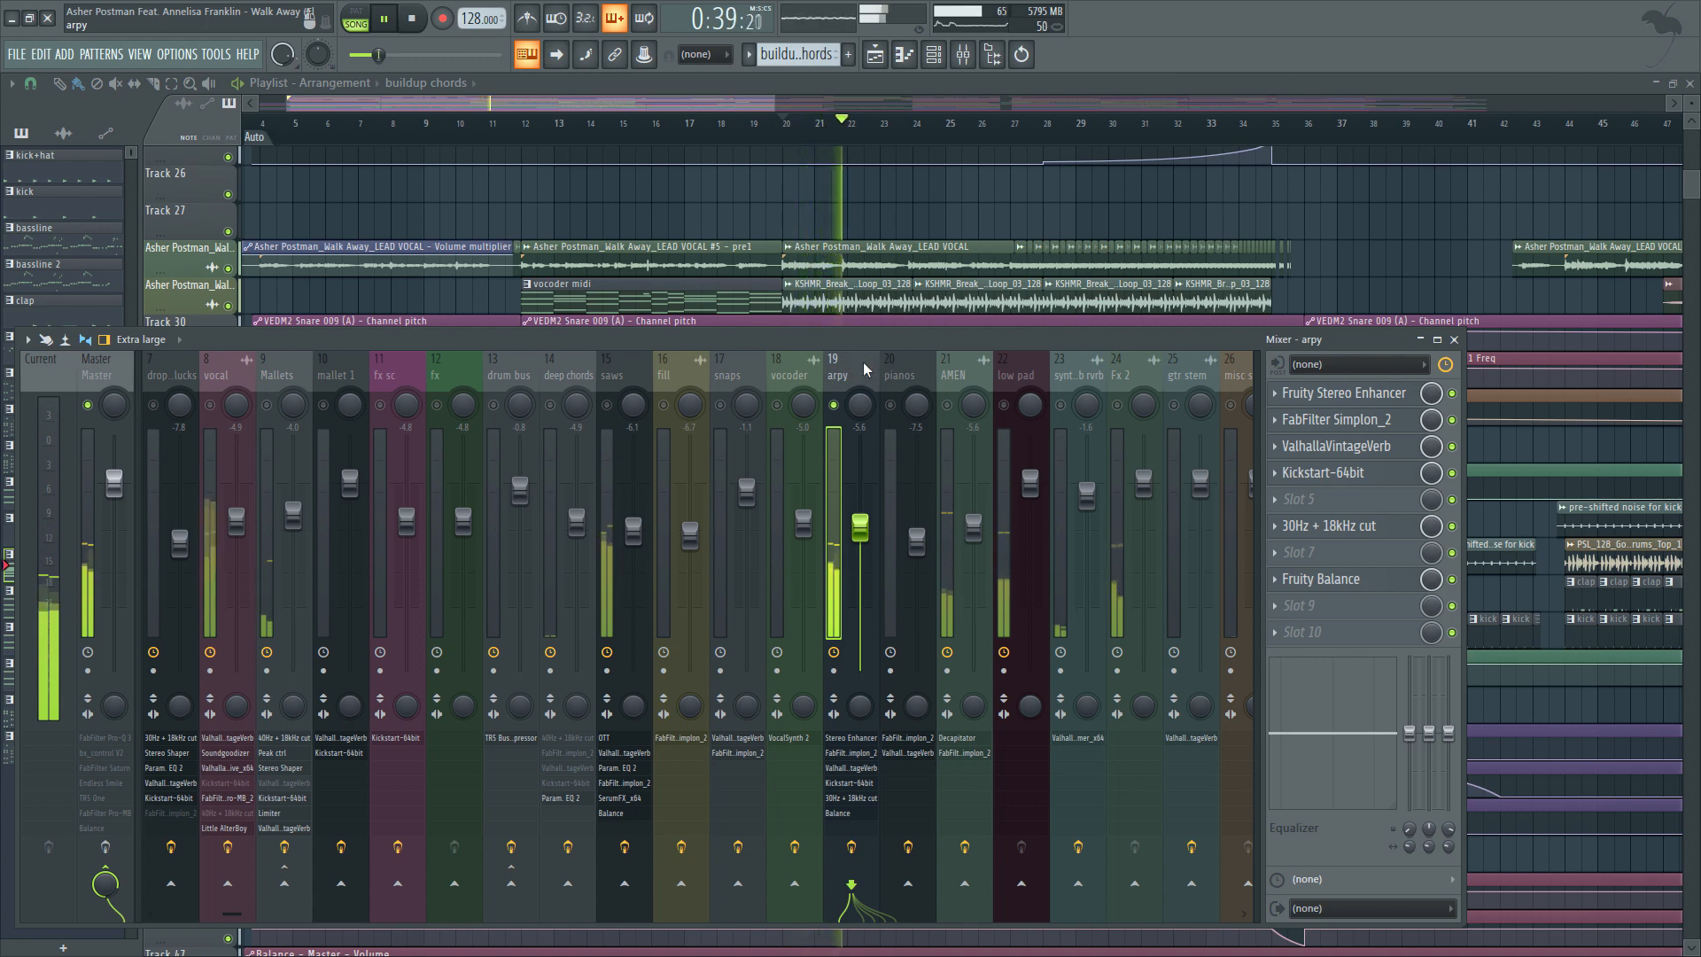
pyautogui.press('space')
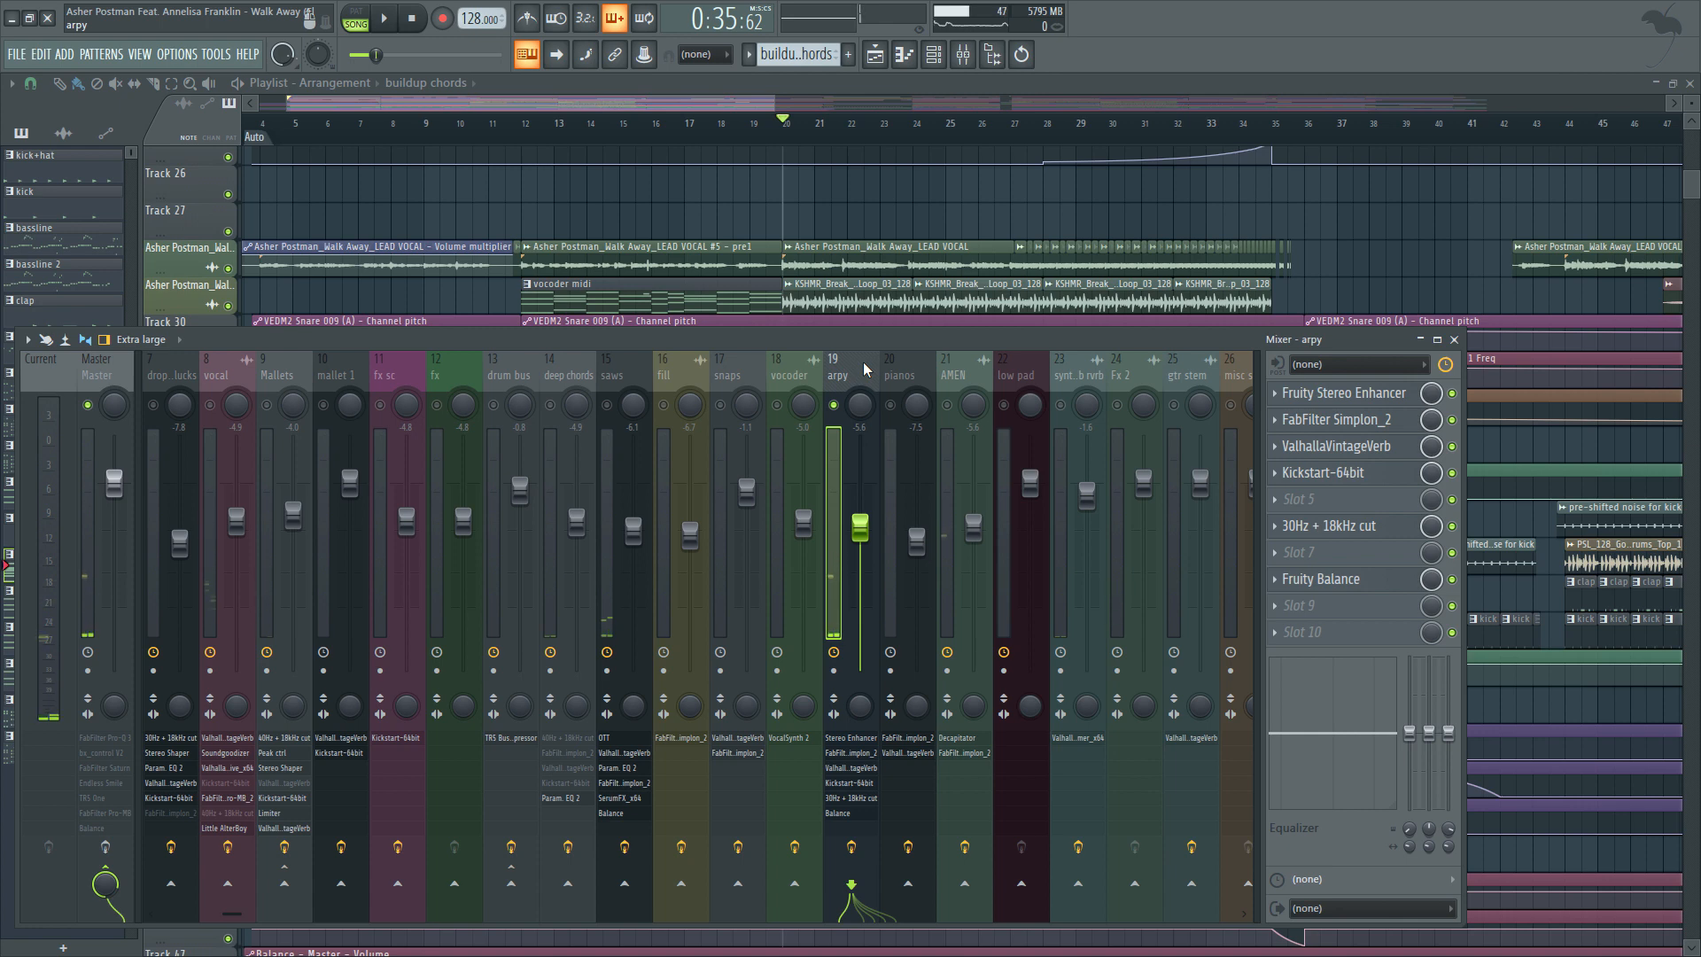
pyautogui.press('s')
pyautogui.press('space')
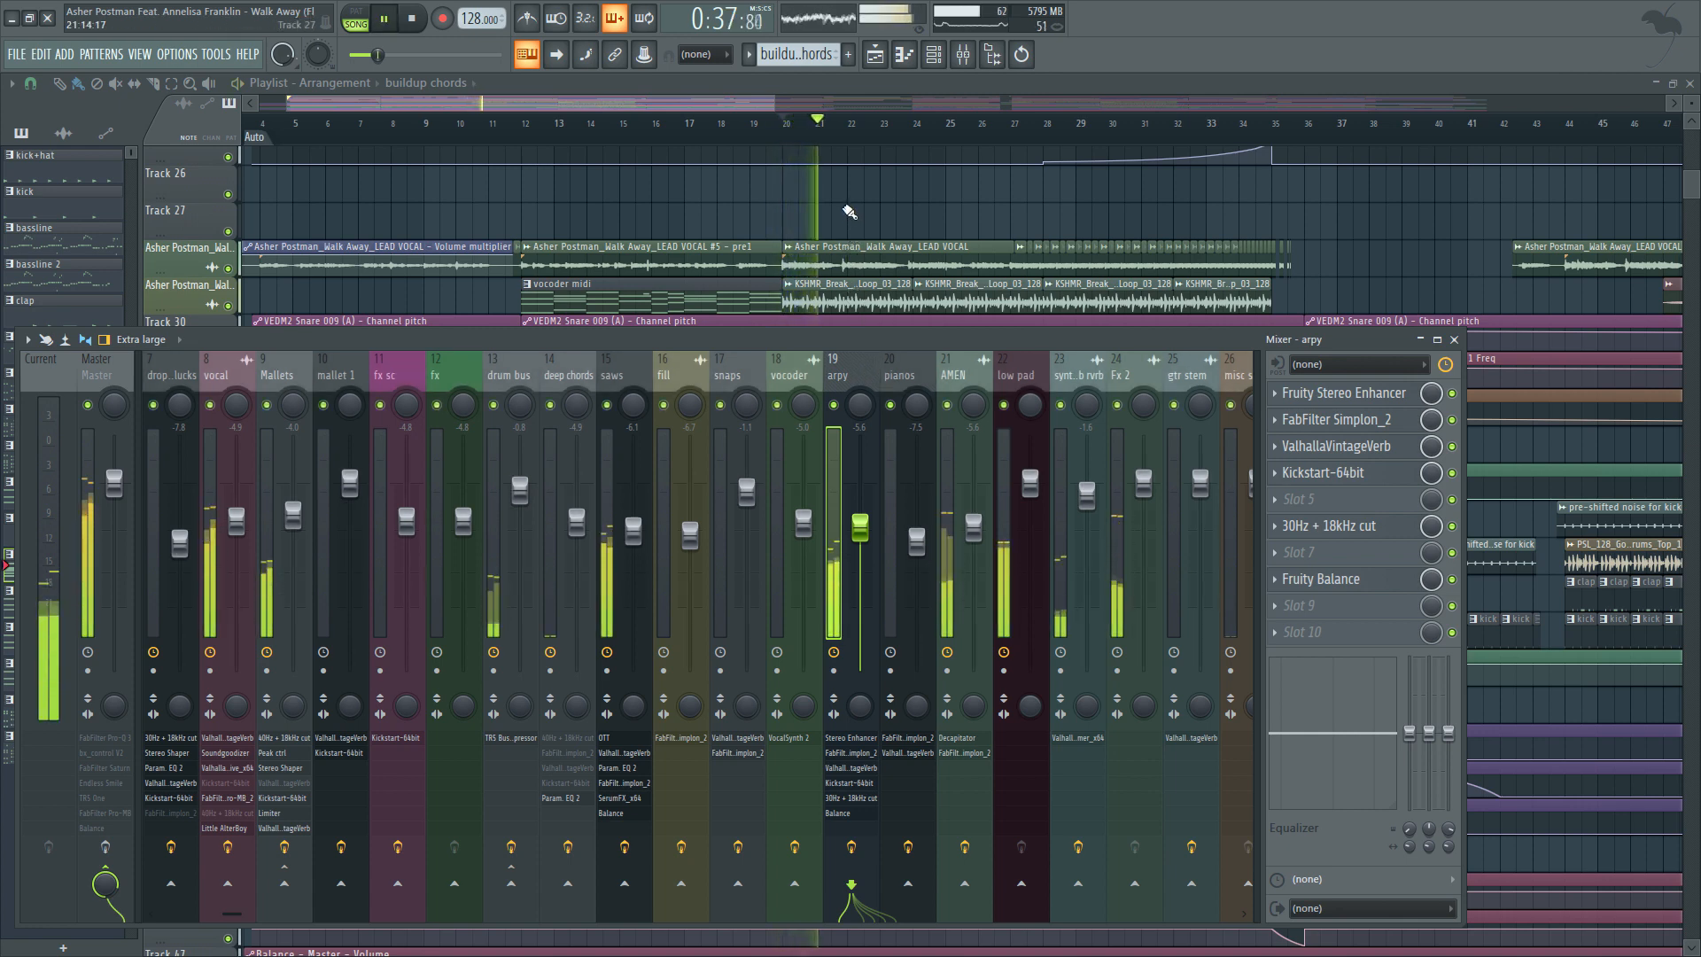
pyautogui.press('s')
pyautogui.press('s')
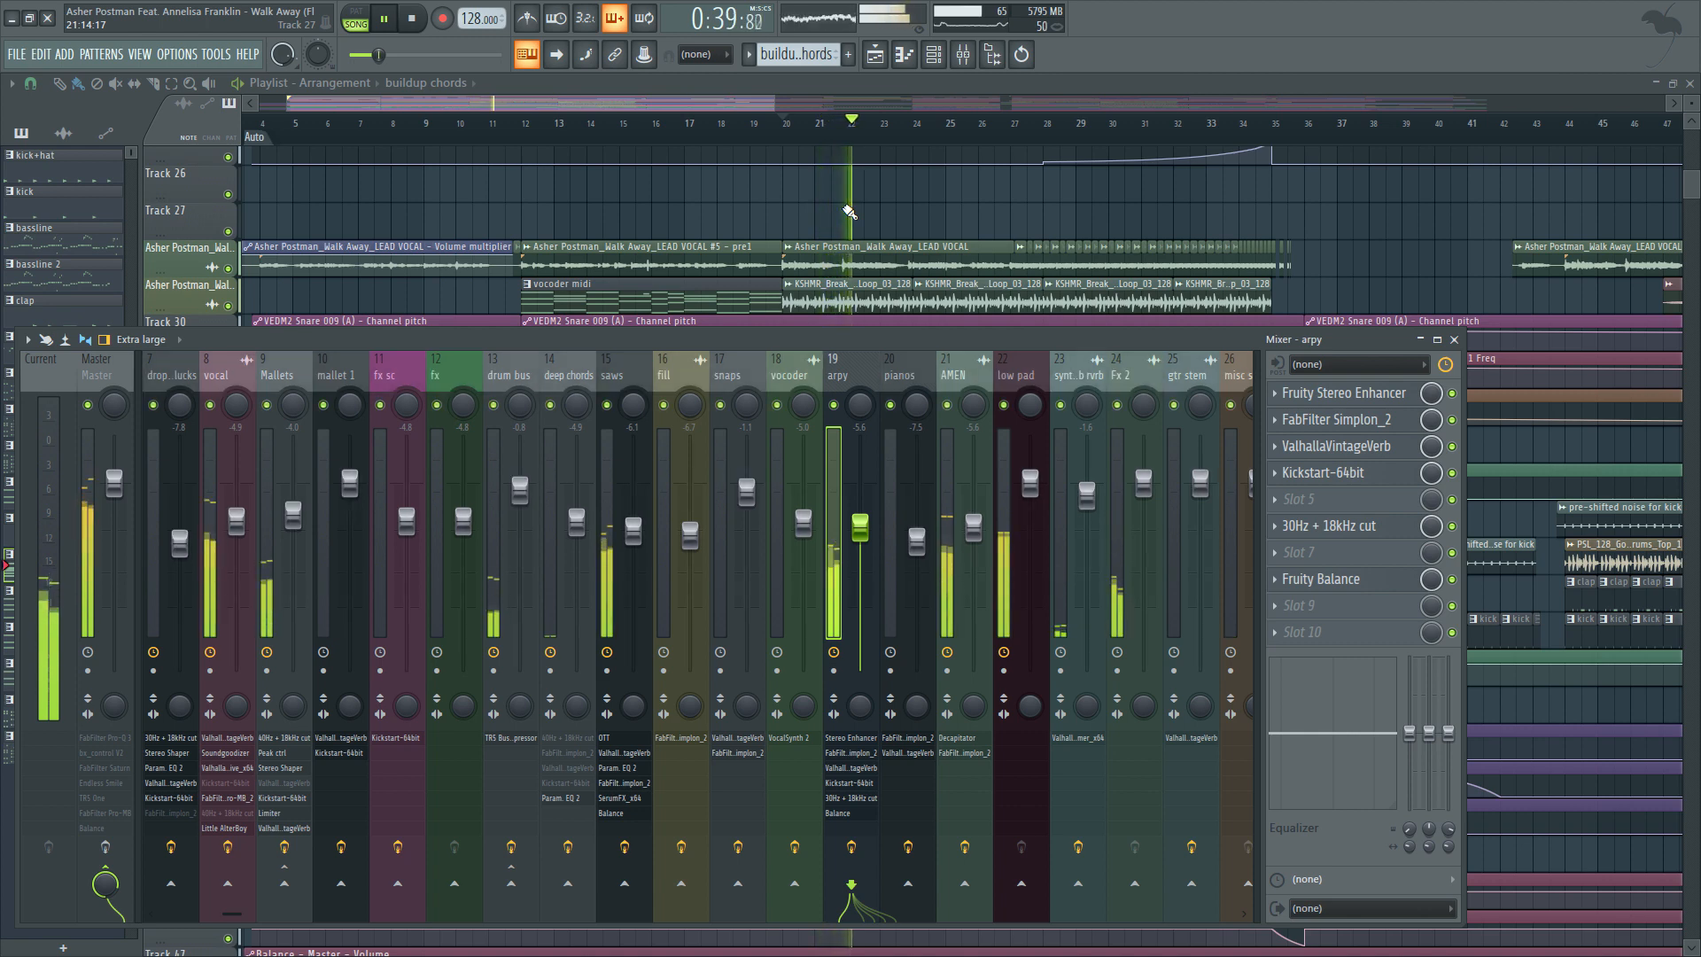
pyautogui.press('space')
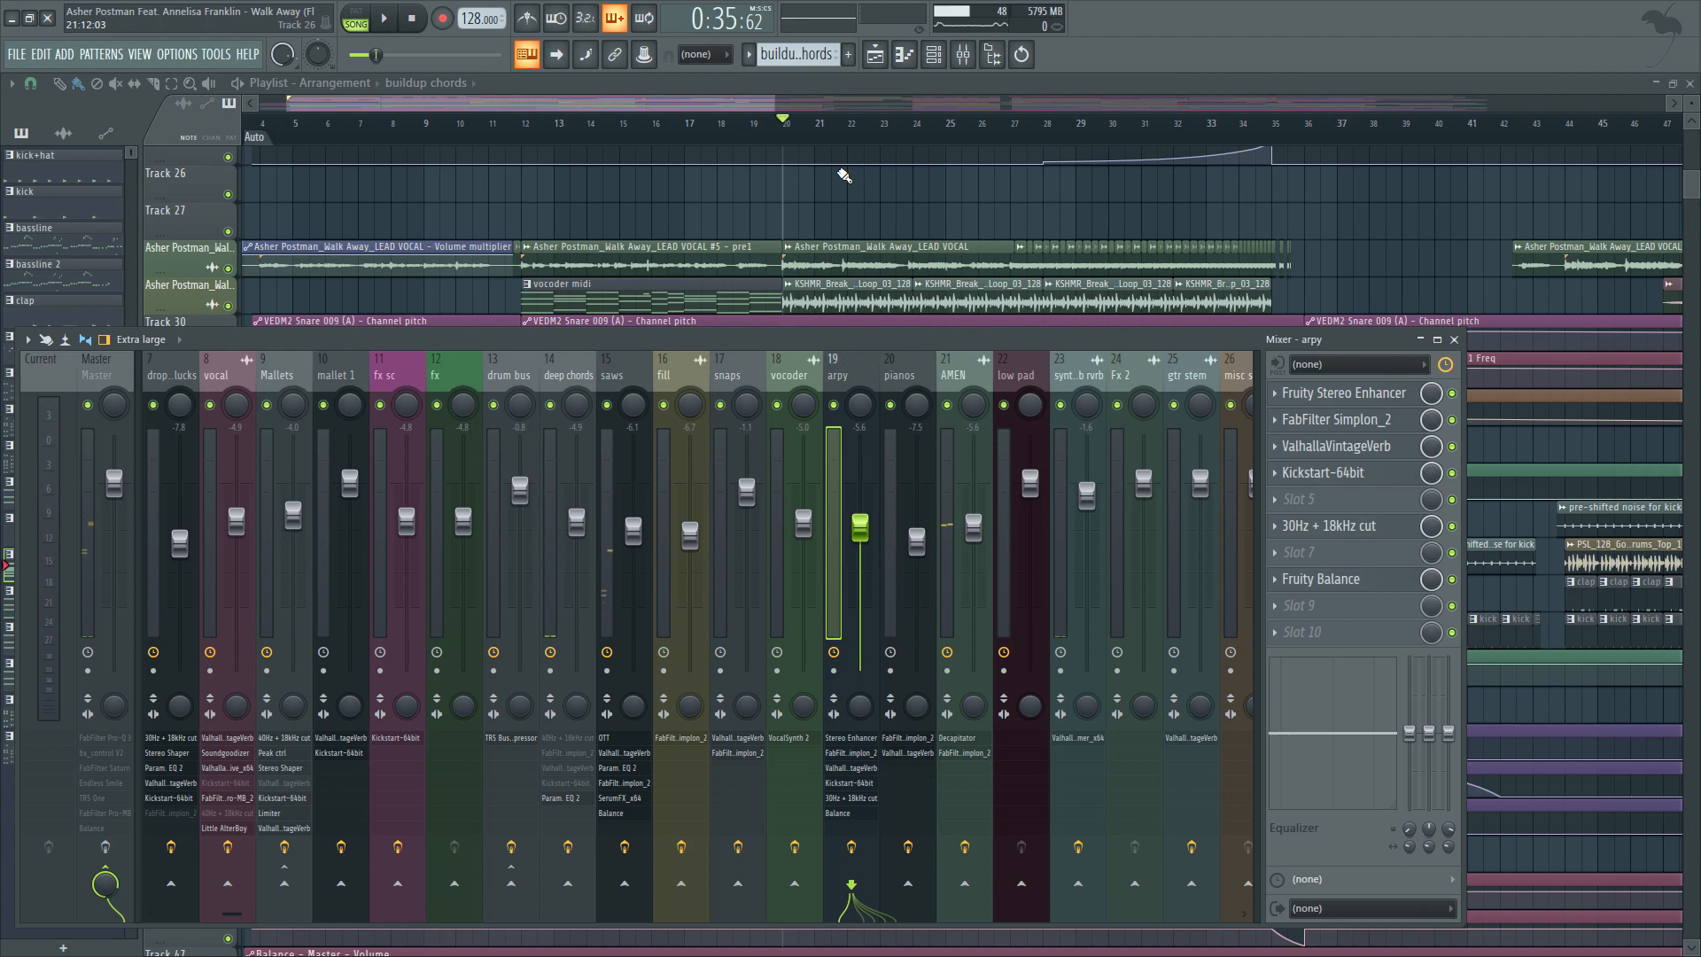
# Close the mixer and place the playhead at bar 28, at the start of the Track 36 roll.
pyautogui.press('F9')
pyautogui.moveTo(836, 203); pyautogui.dragTo(719, 214)
pyautogui.moveTo(926, 247); pyautogui.dragTo(829, 237)
pyautogui.scroll(2, 825, 228)
pyautogui.scroll(-4, 811, 244)
pyautogui.scroll(4, 797, 268)
pyautogui.click(735, 131)
pyautogui.scroll(-3, 886, 389)
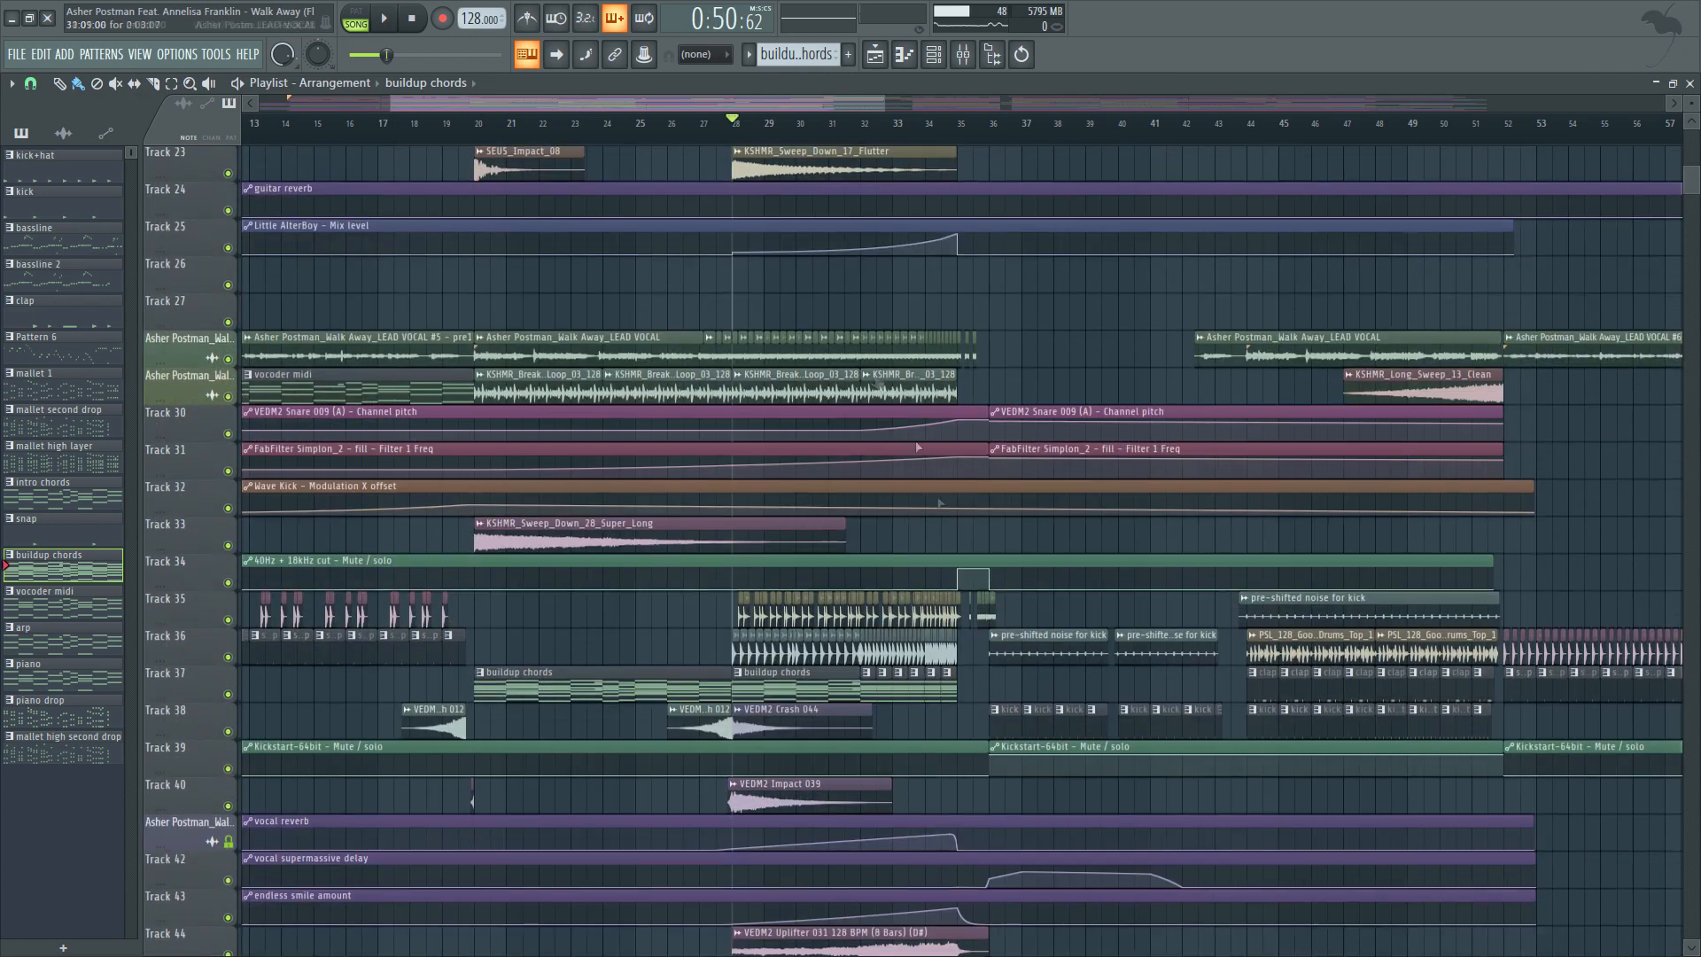
pyautogui.scroll(4, 918, 448)
pyautogui.scroll(2, 747, 653)
# Audition the Track 36 roll in solo from bar 28, skipping ahead through the buildup, and restore all tracks.
pyautogui.press('space')
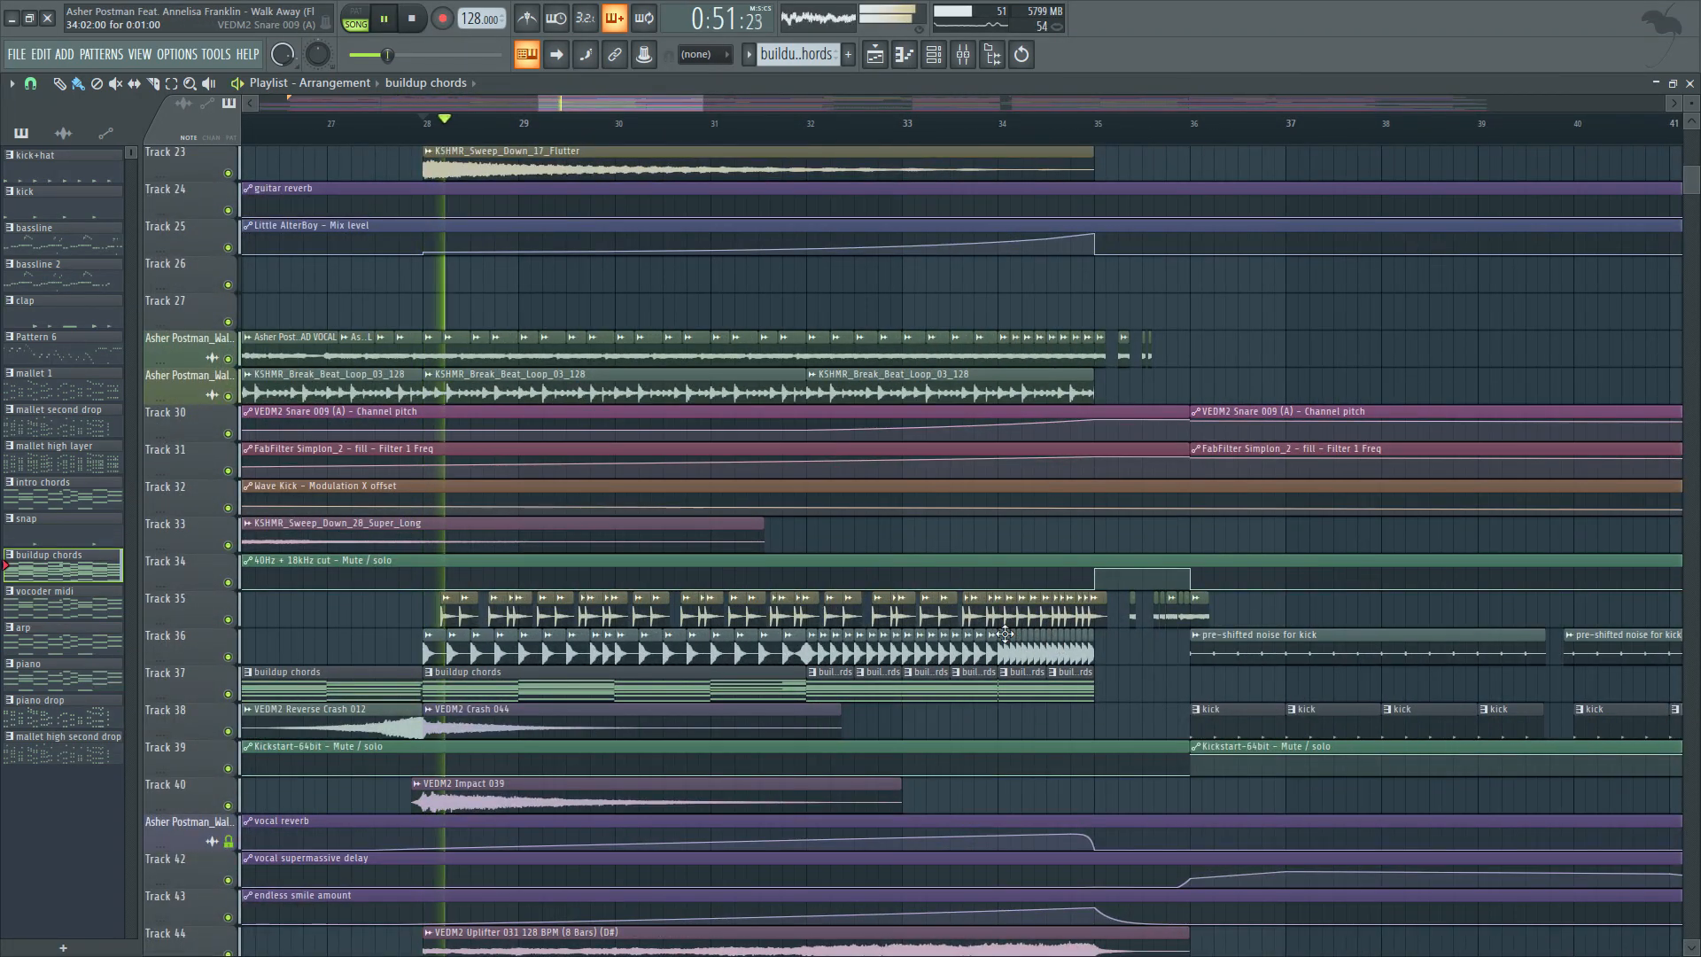
pyautogui.rightClick(228, 656)
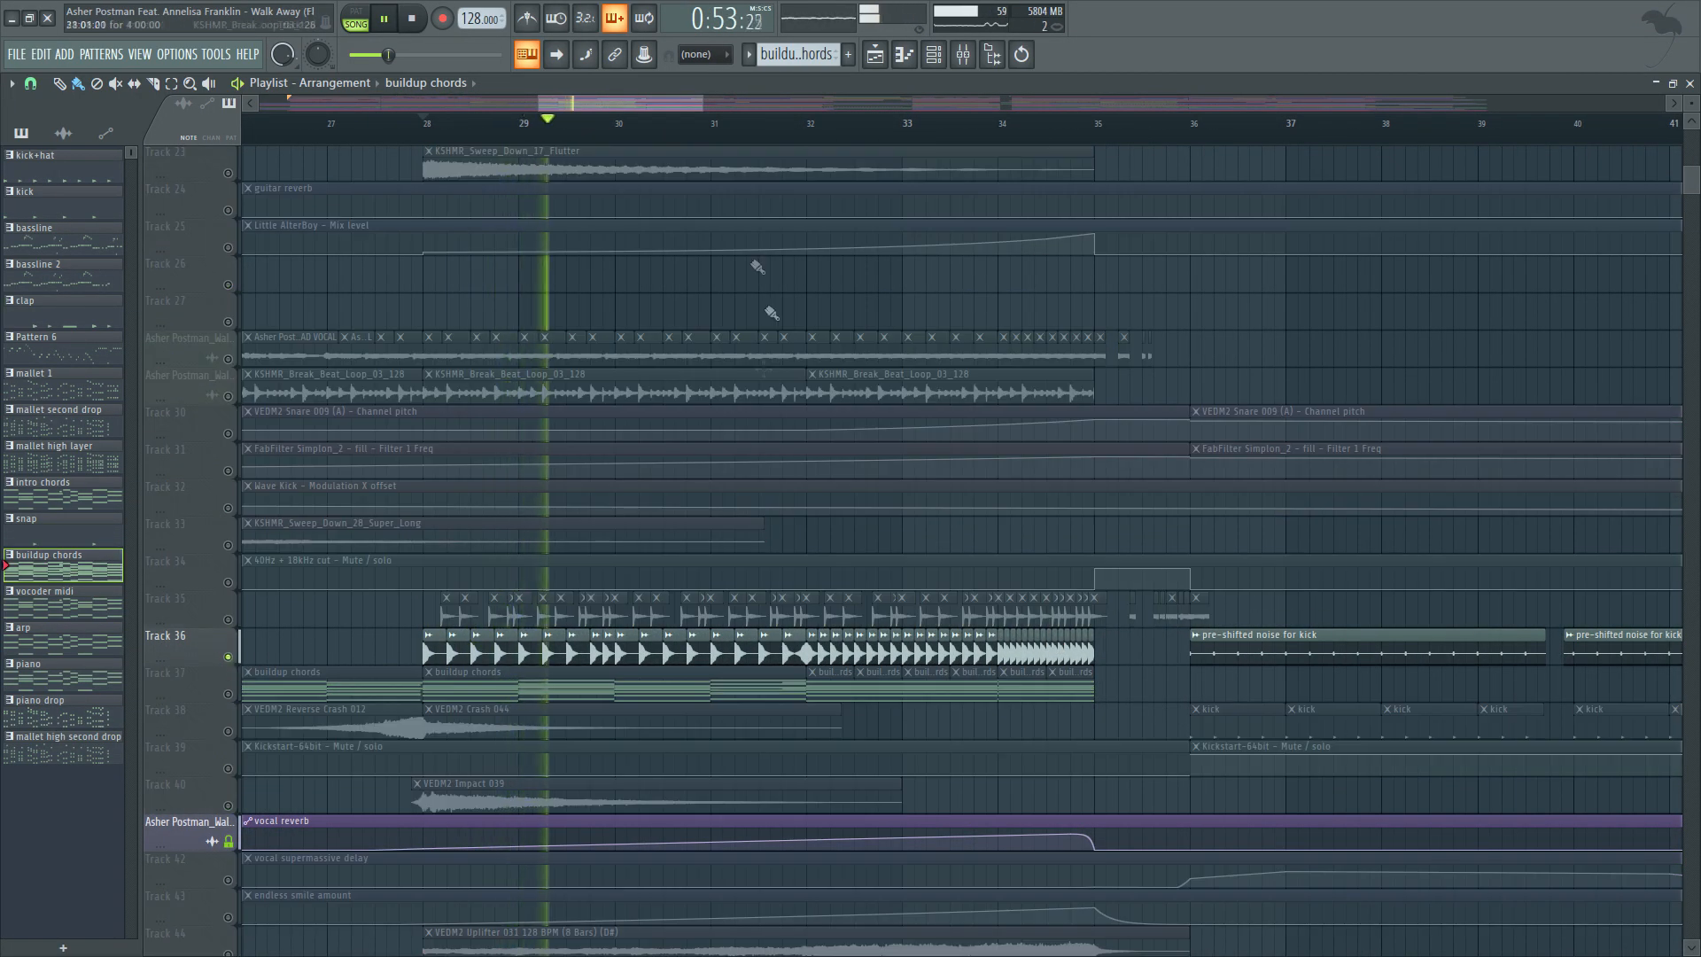
pyautogui.click(787, 131)
pyautogui.click(975, 131)
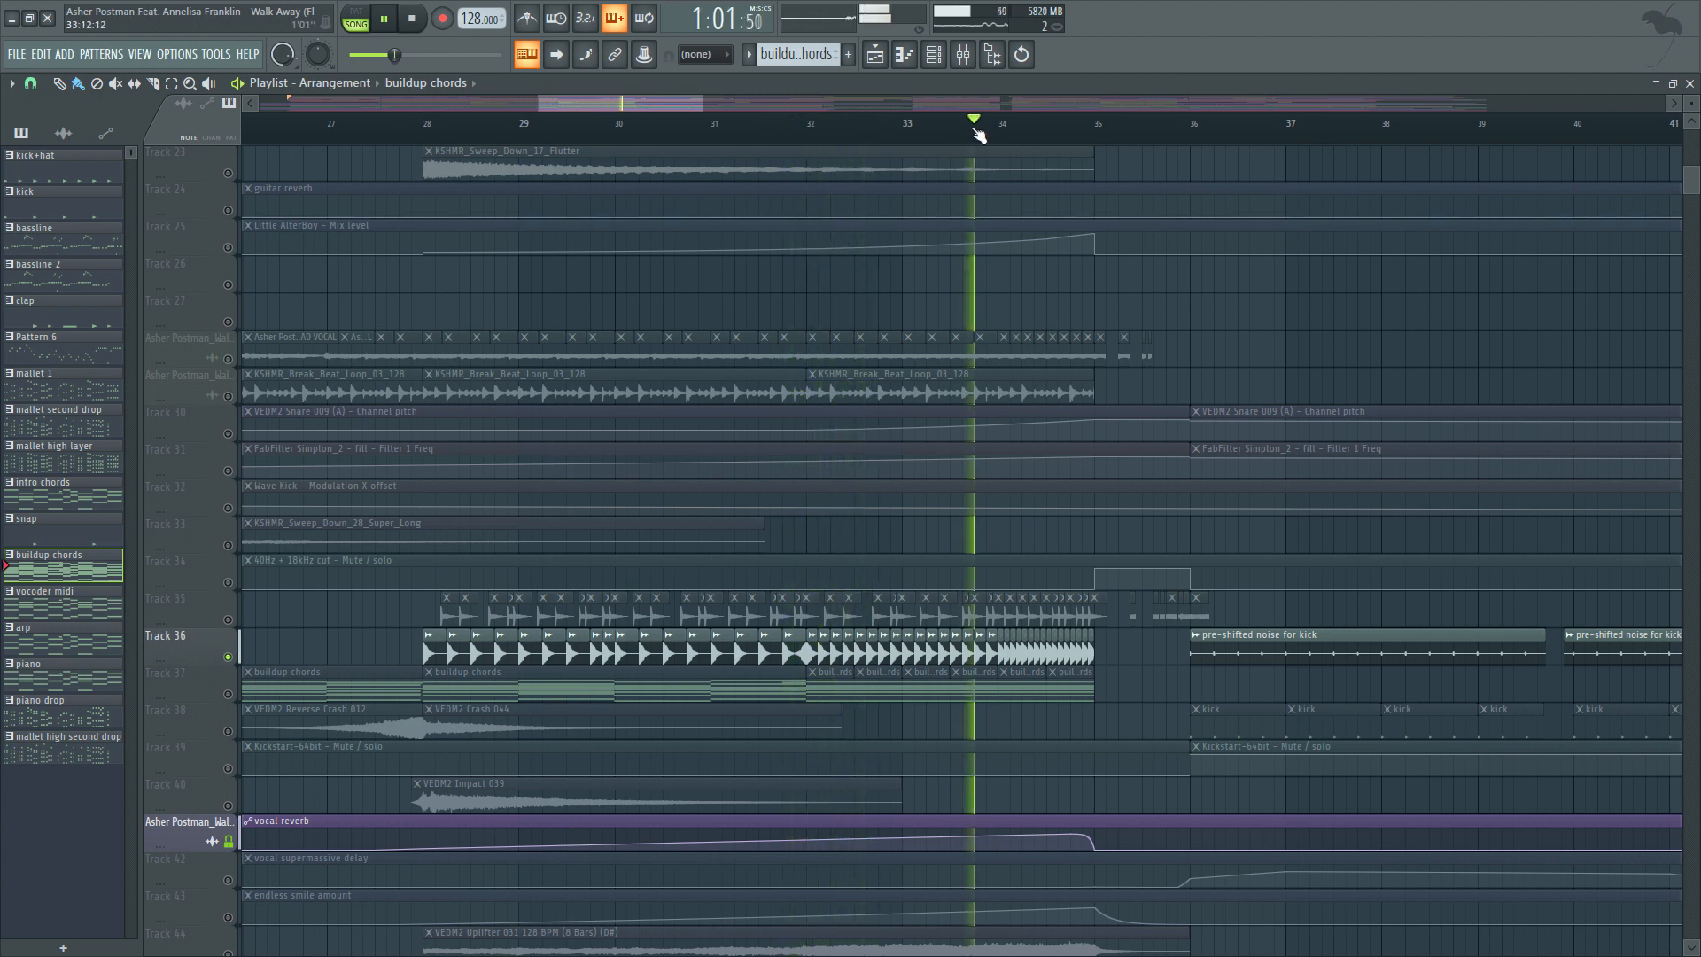
pyautogui.rightClick(228, 657)
pyautogui.press('space')
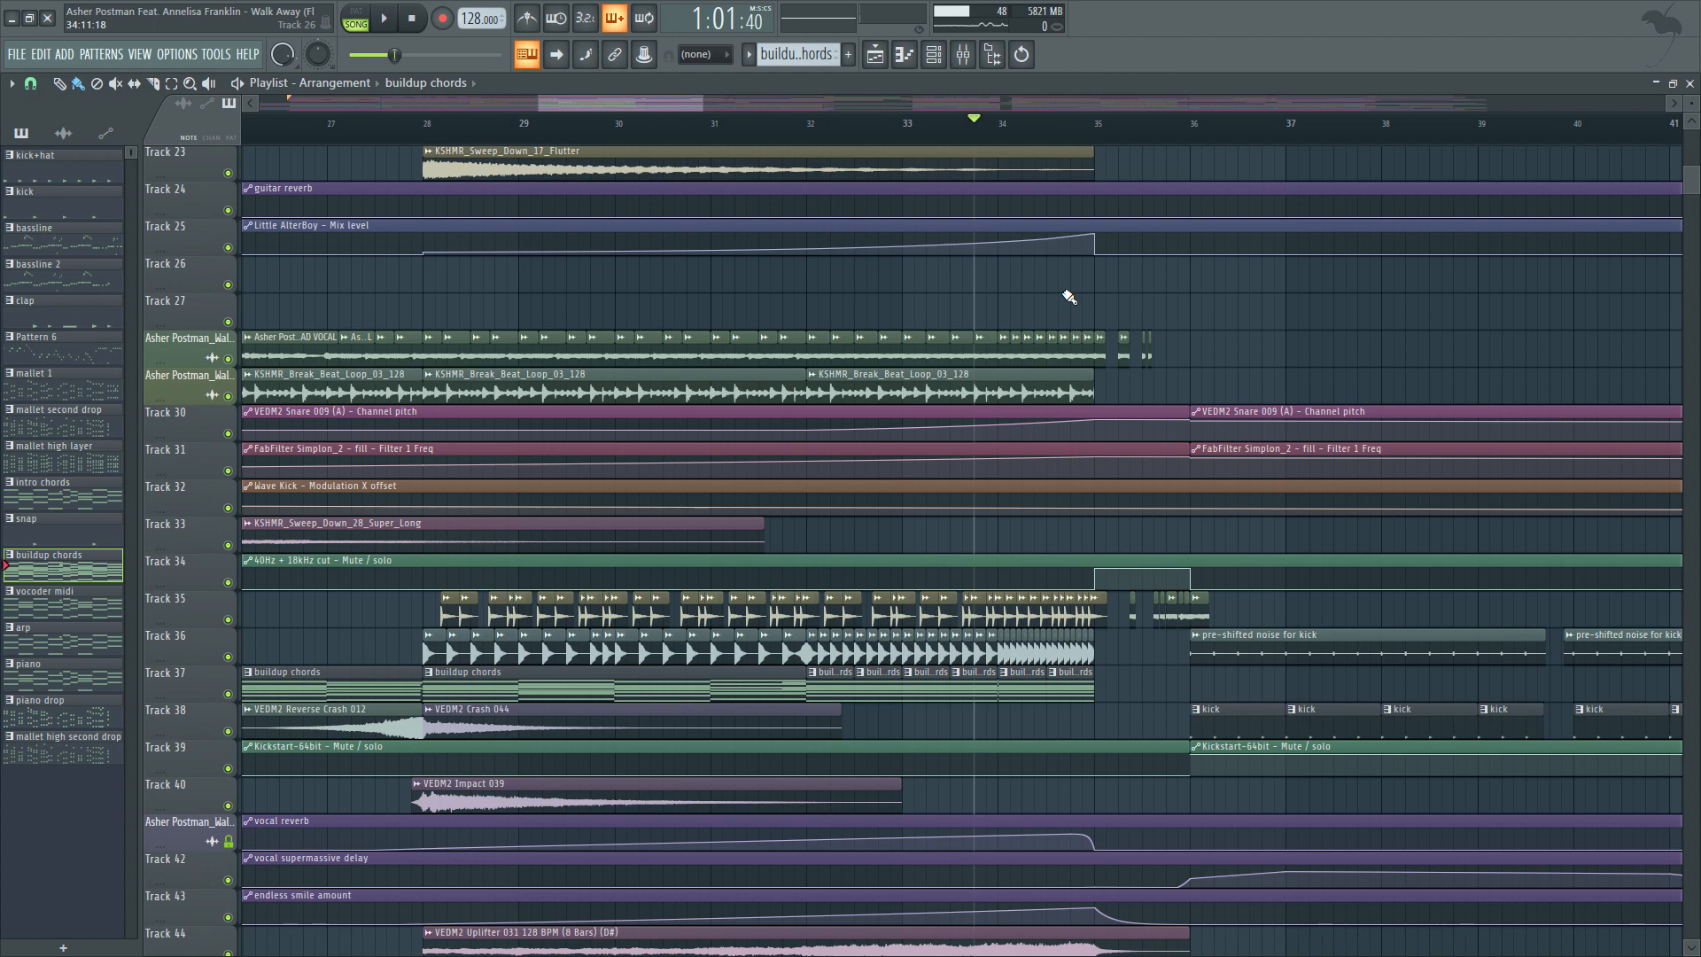
# Return the playhead to bar 28 and play the vocal mixer track in solo.
pyautogui.click(963, 54)
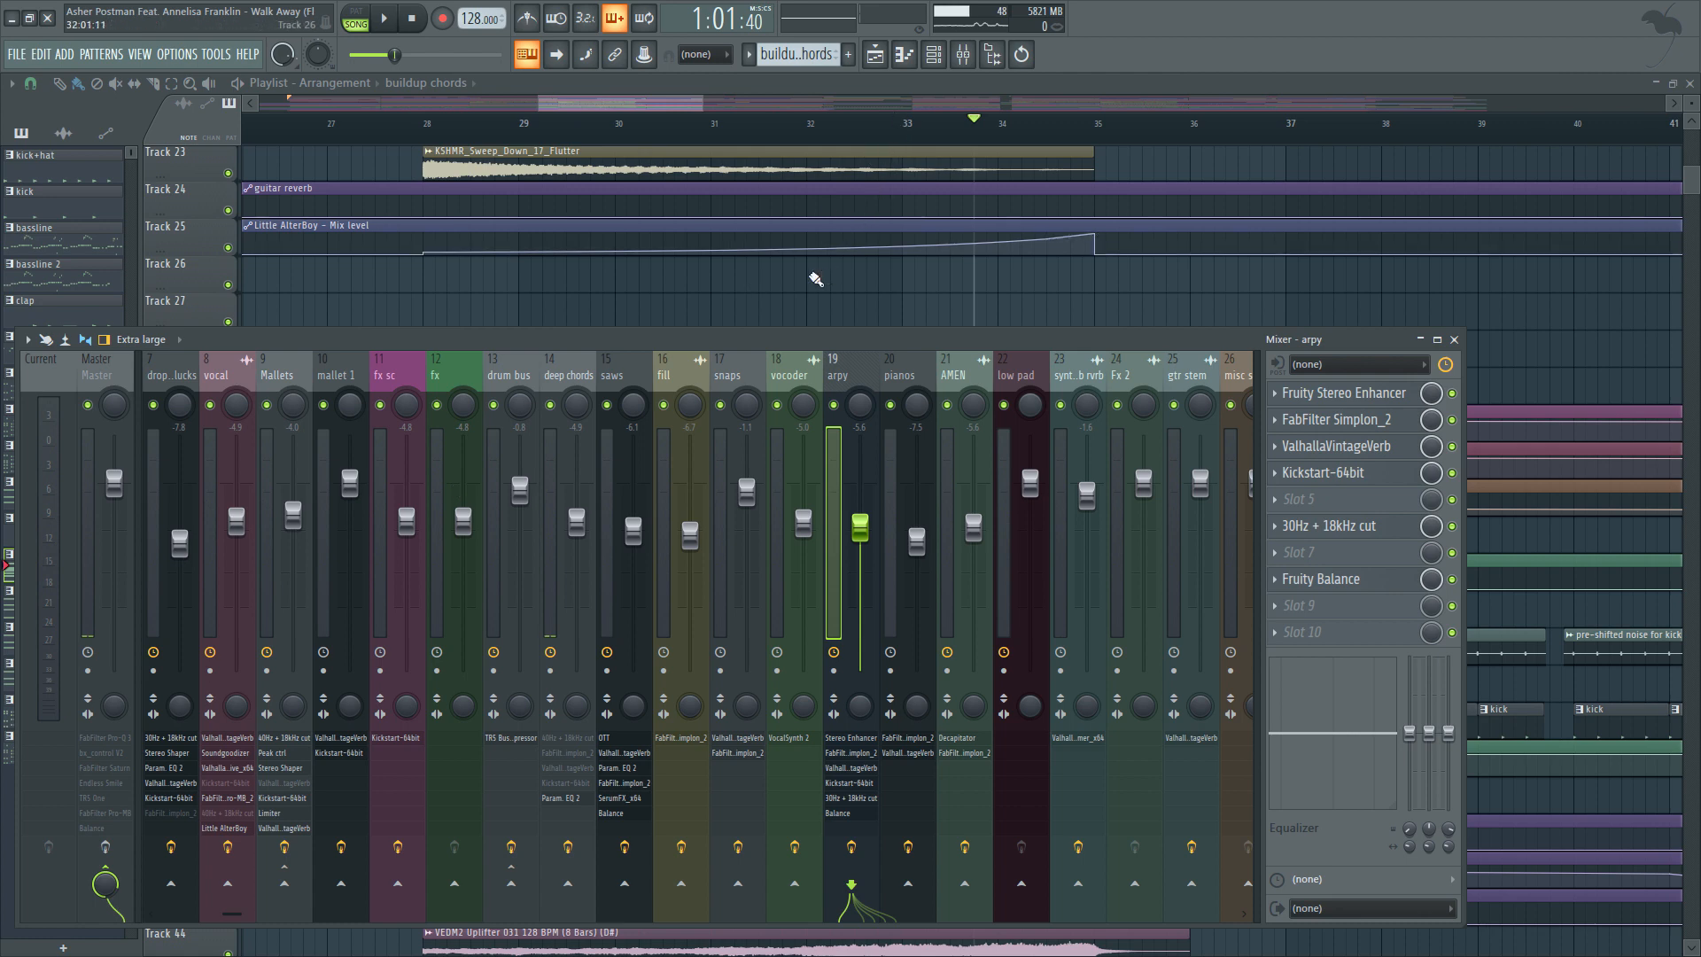
pyautogui.press('F9')
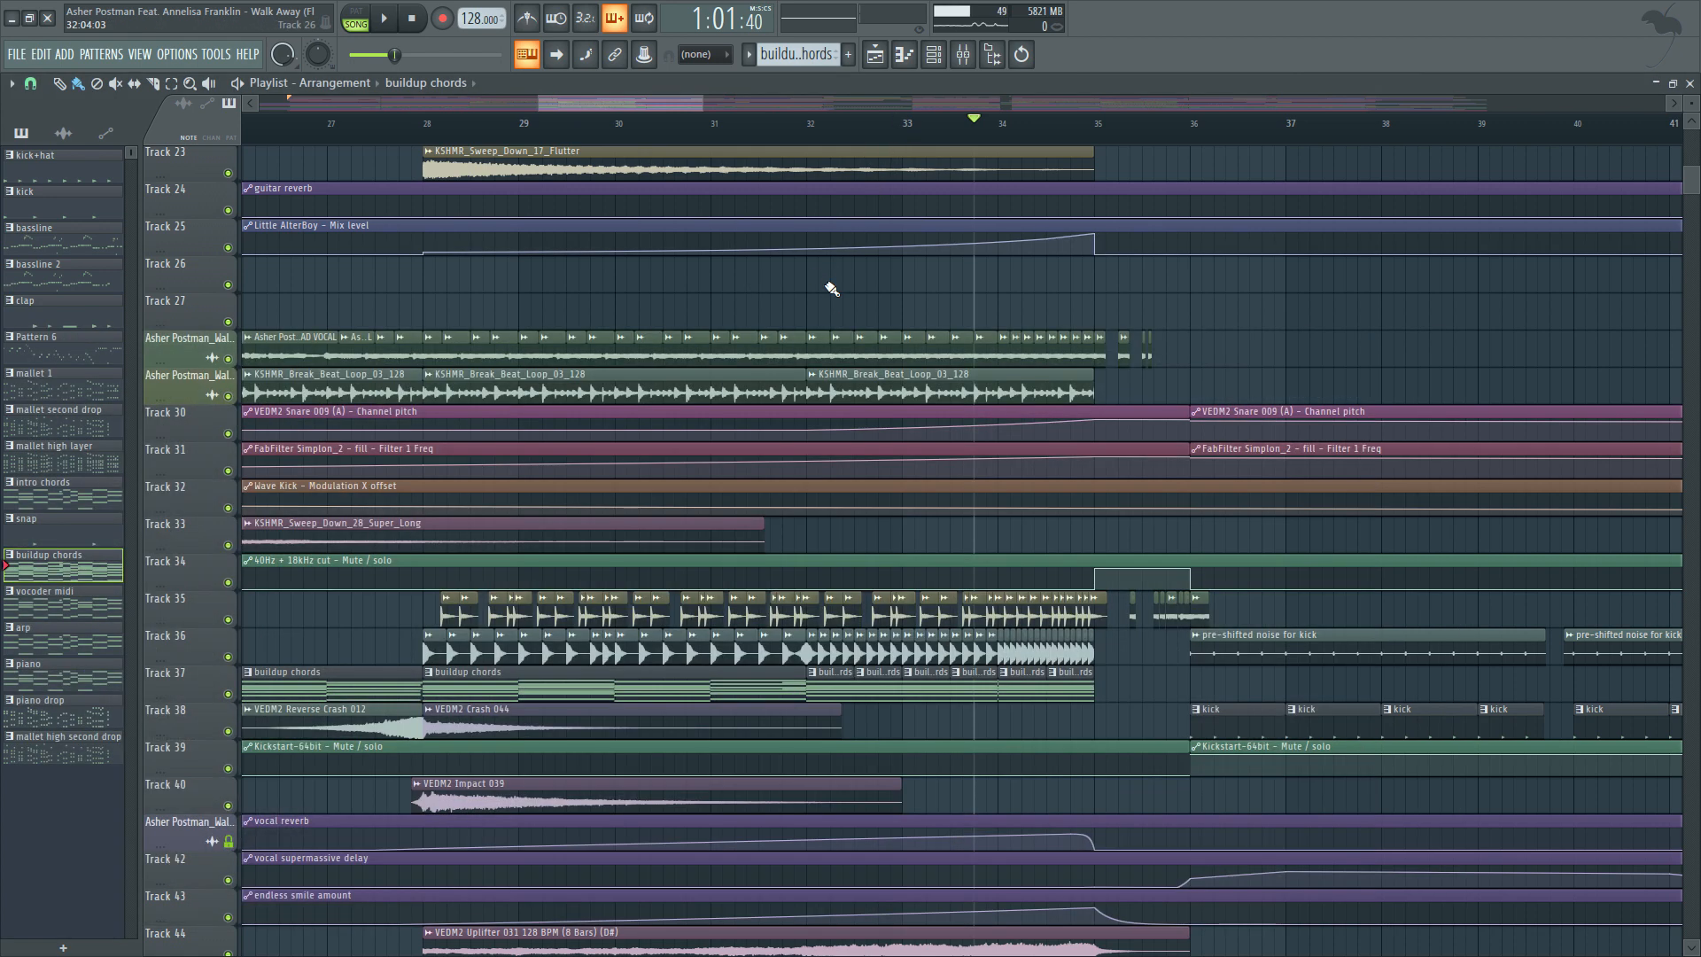
pyautogui.click(434, 135)
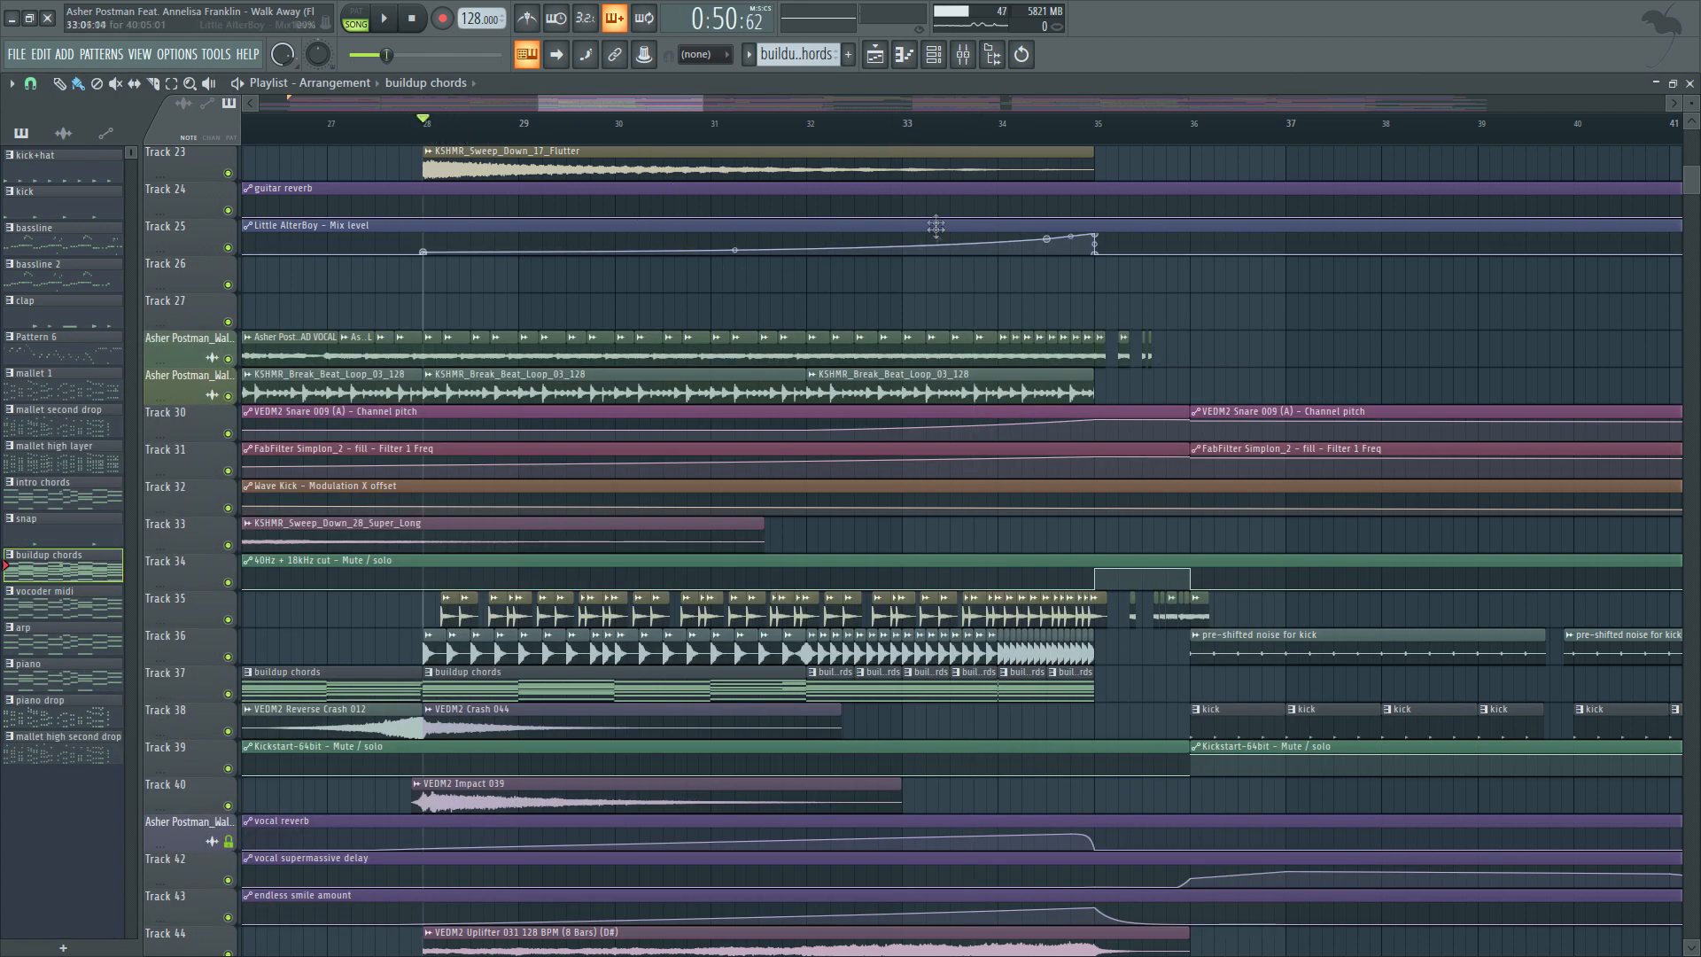
pyautogui.click(963, 54)
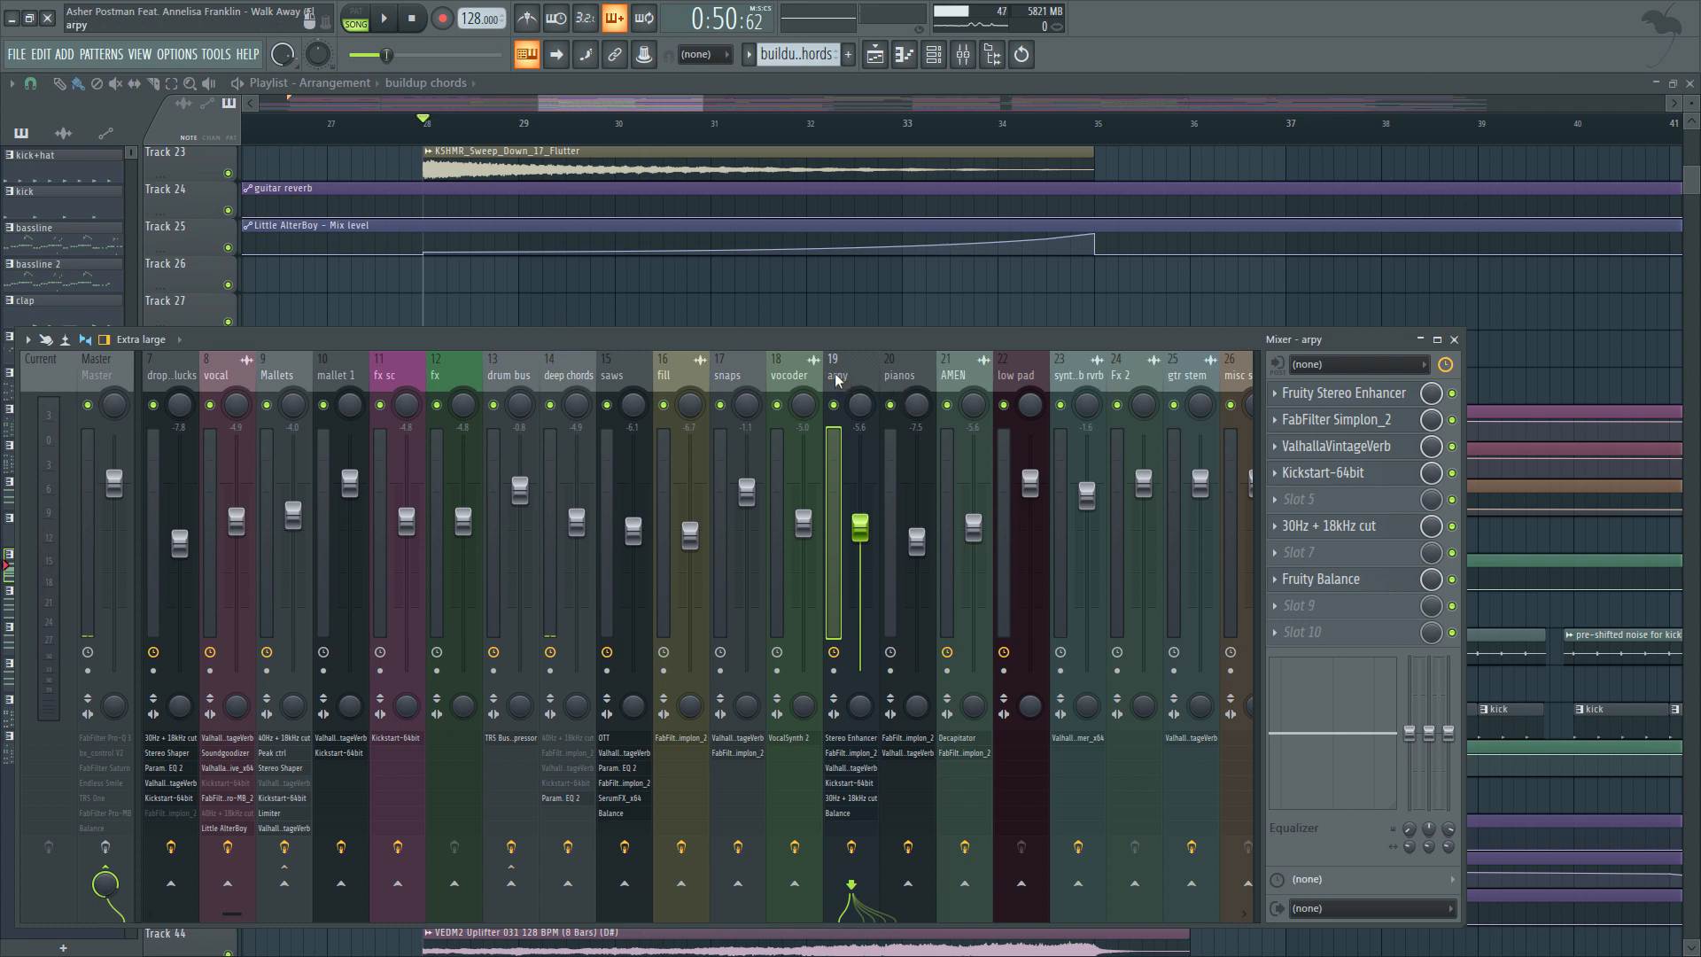
pyautogui.click(251, 381)
pyautogui.press('space')
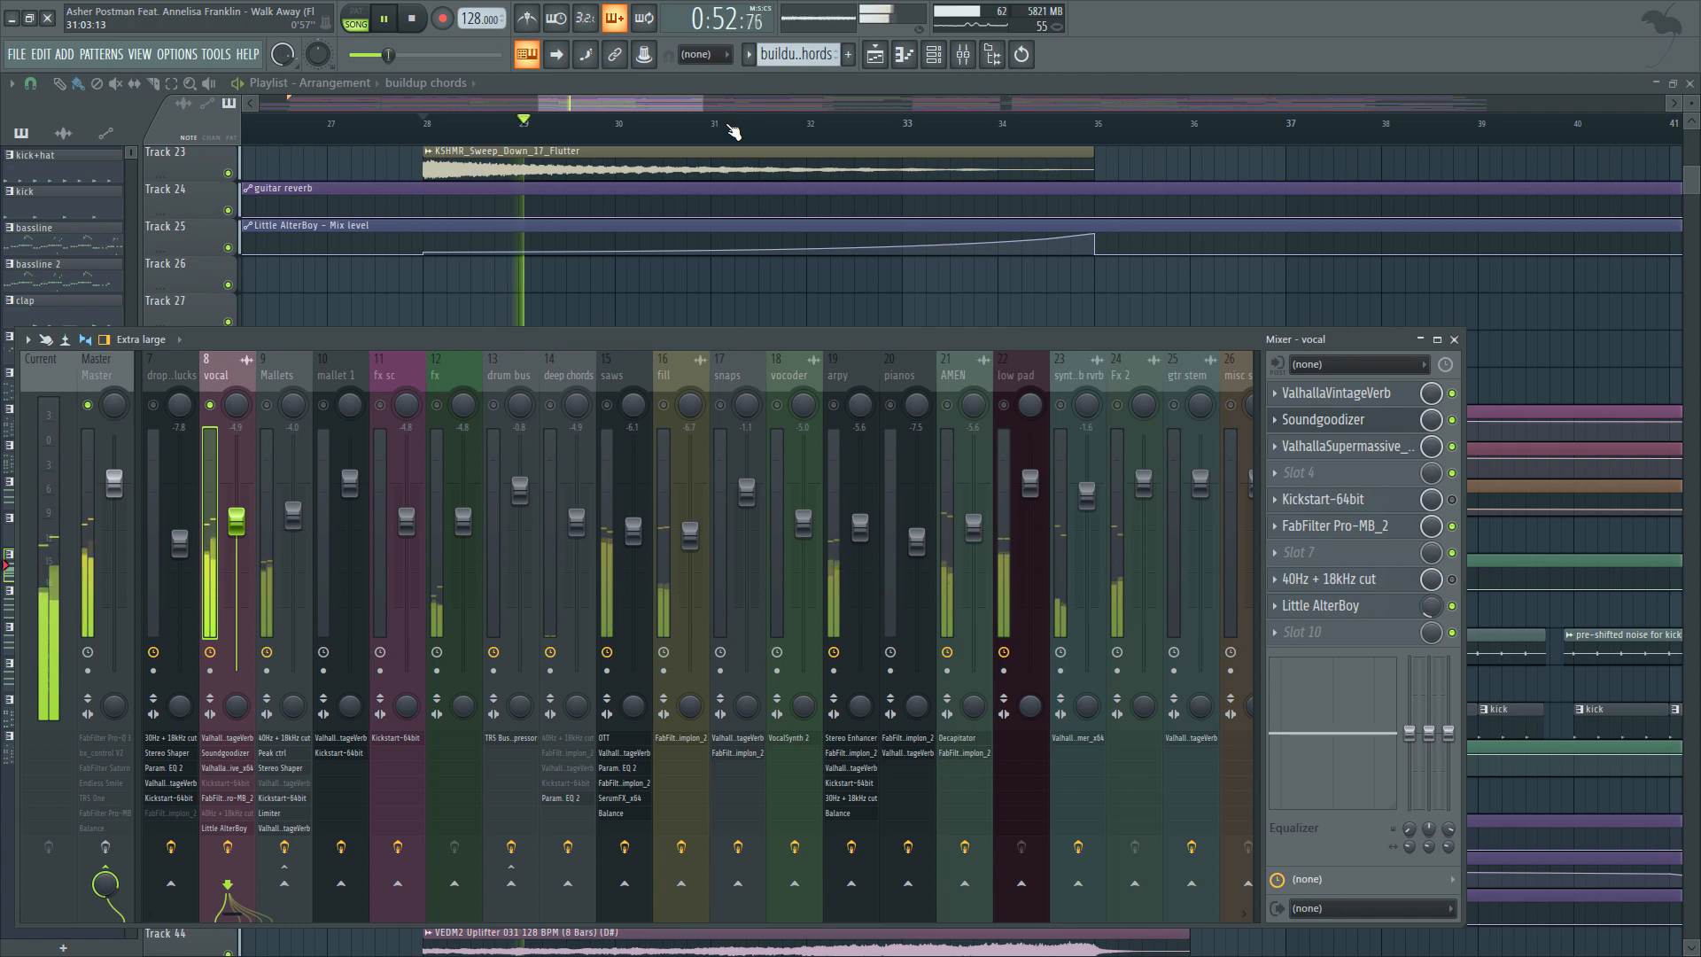
# Continue the vocal audition from bar 31 while viewing its Little AlterBoy effect, then stop playback and close the effect.
pyautogui.click(728, 122)
pyautogui.press('F9')
pyautogui.click(961, 62)
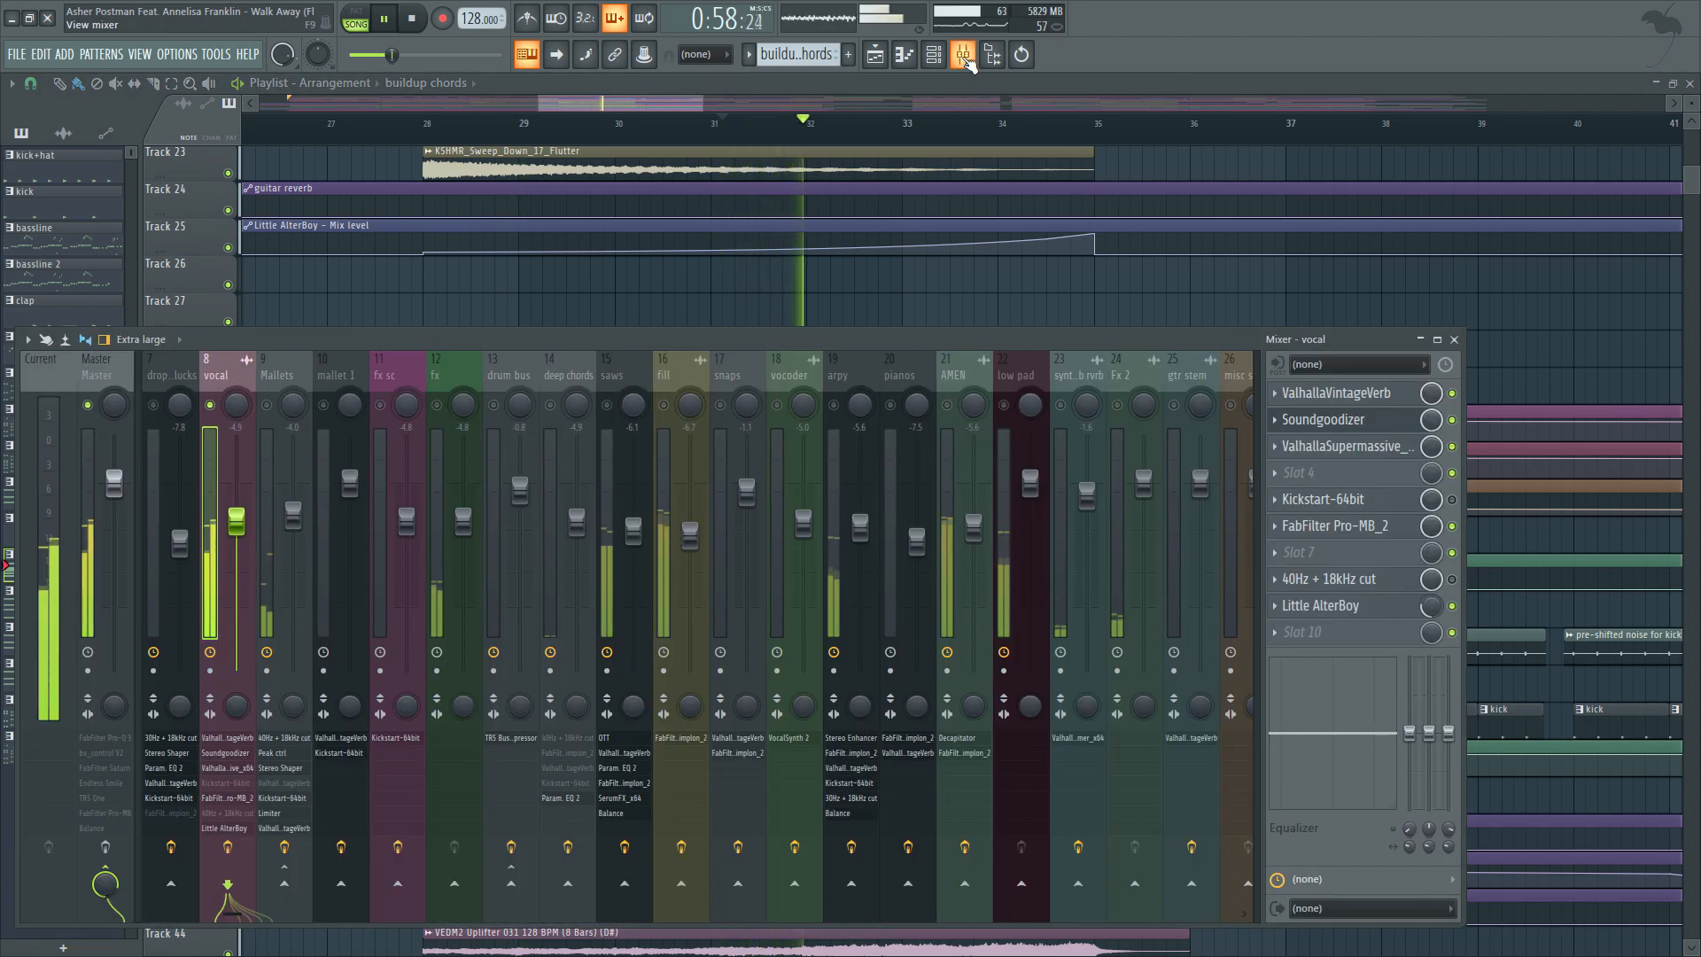
pyautogui.click(1363, 607)
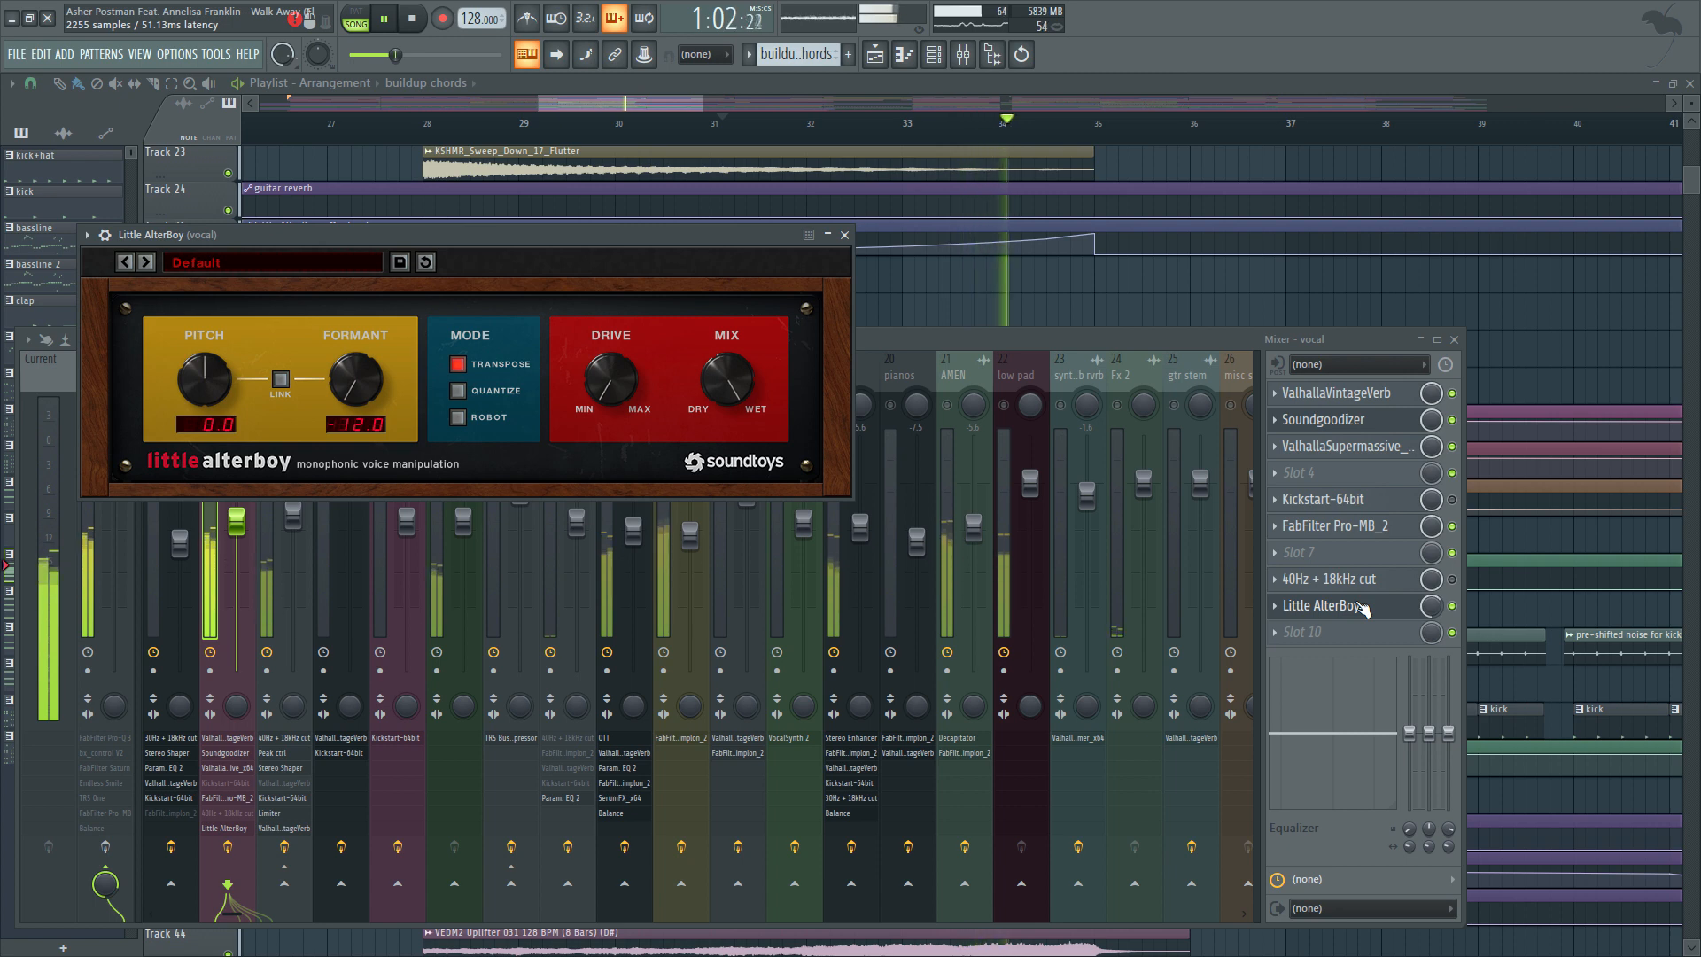
pyautogui.press('space')
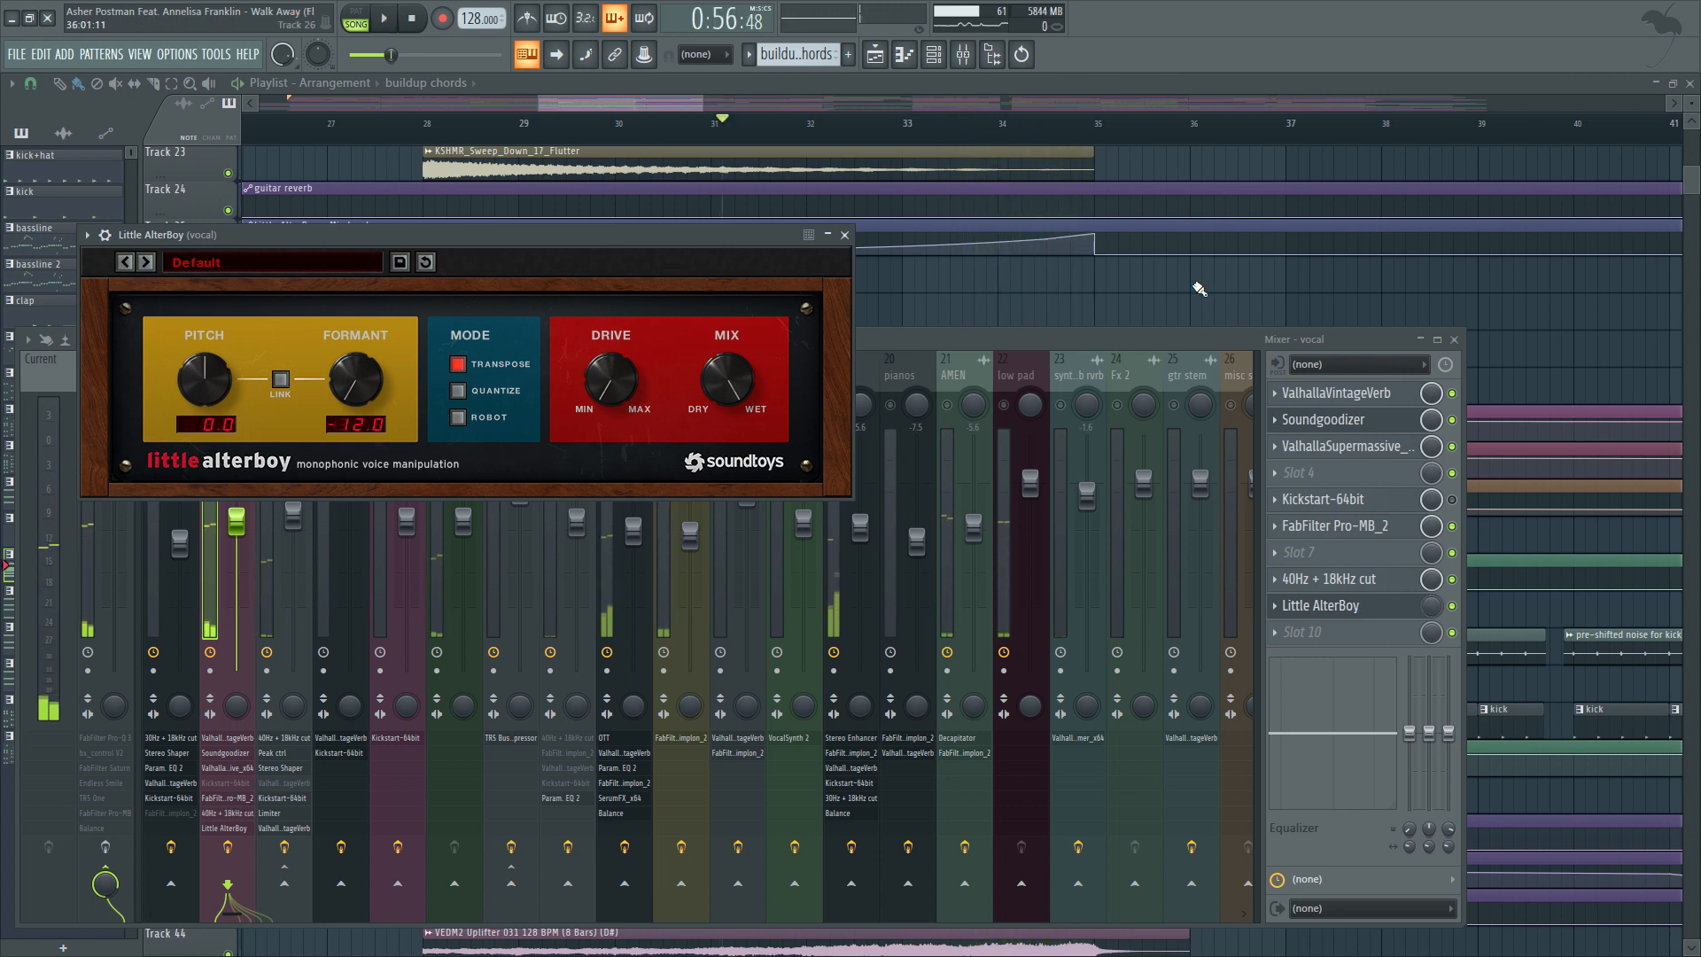
pyautogui.press('Escape')
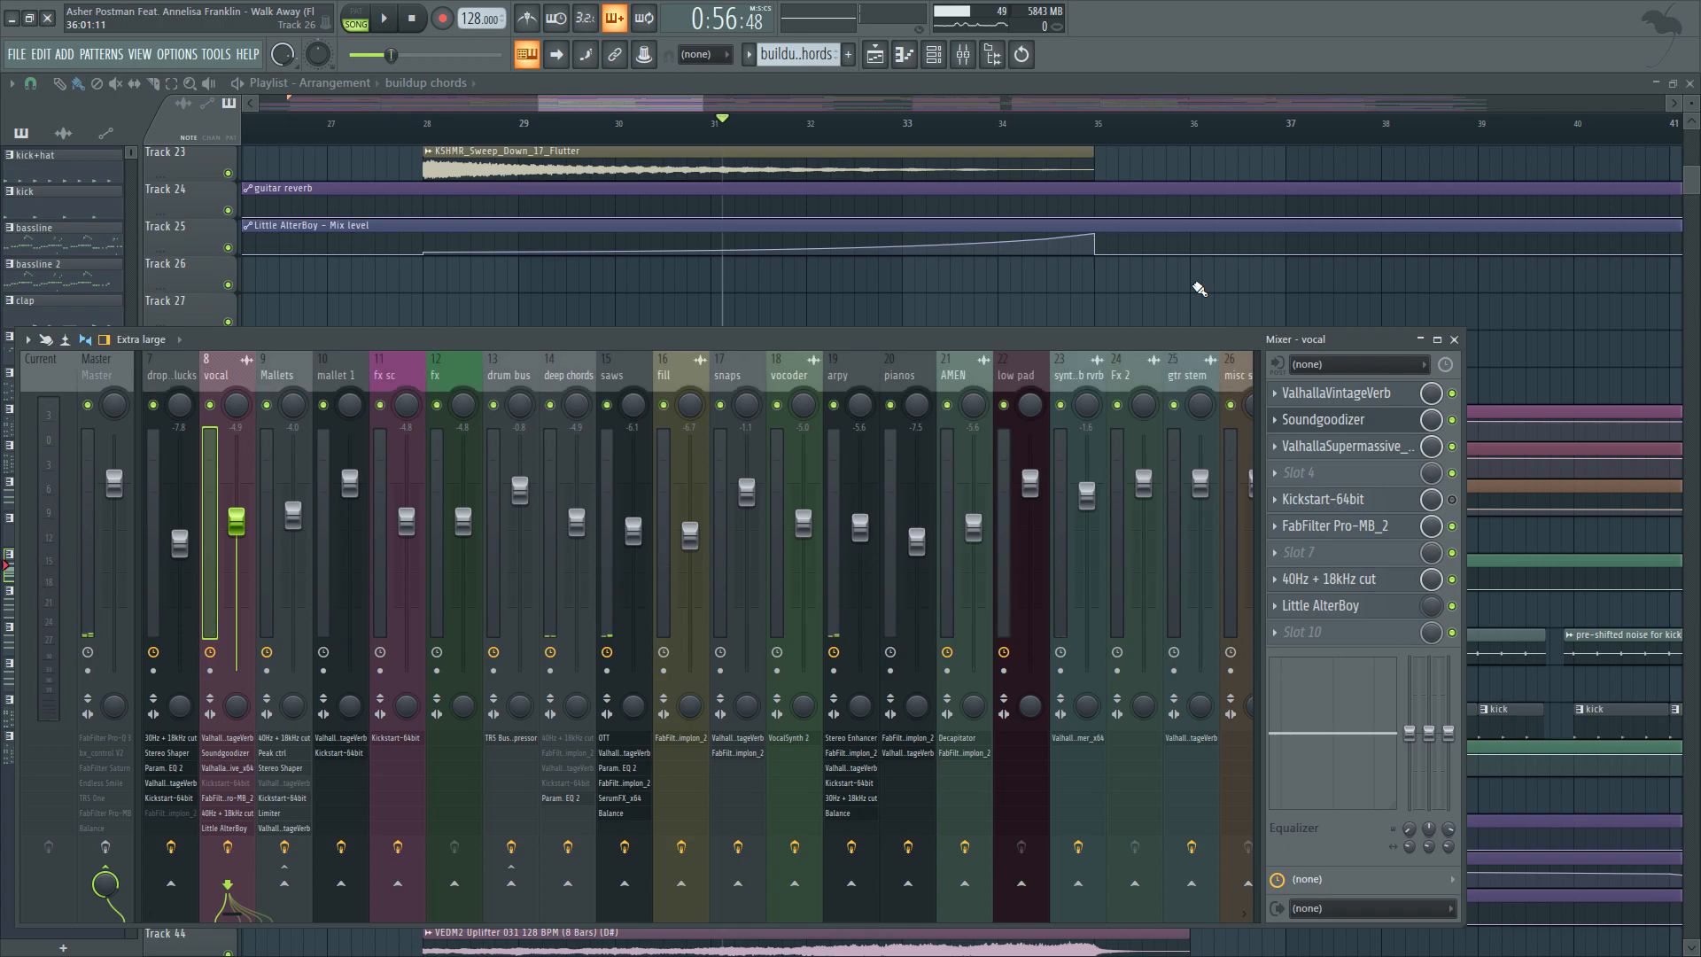
# Mark the drop section from bar 36 to 39 in the playlist and select the drum bus track in the mixer.
pyautogui.press('F9')
pyautogui.scroll(-5, 752, 303)
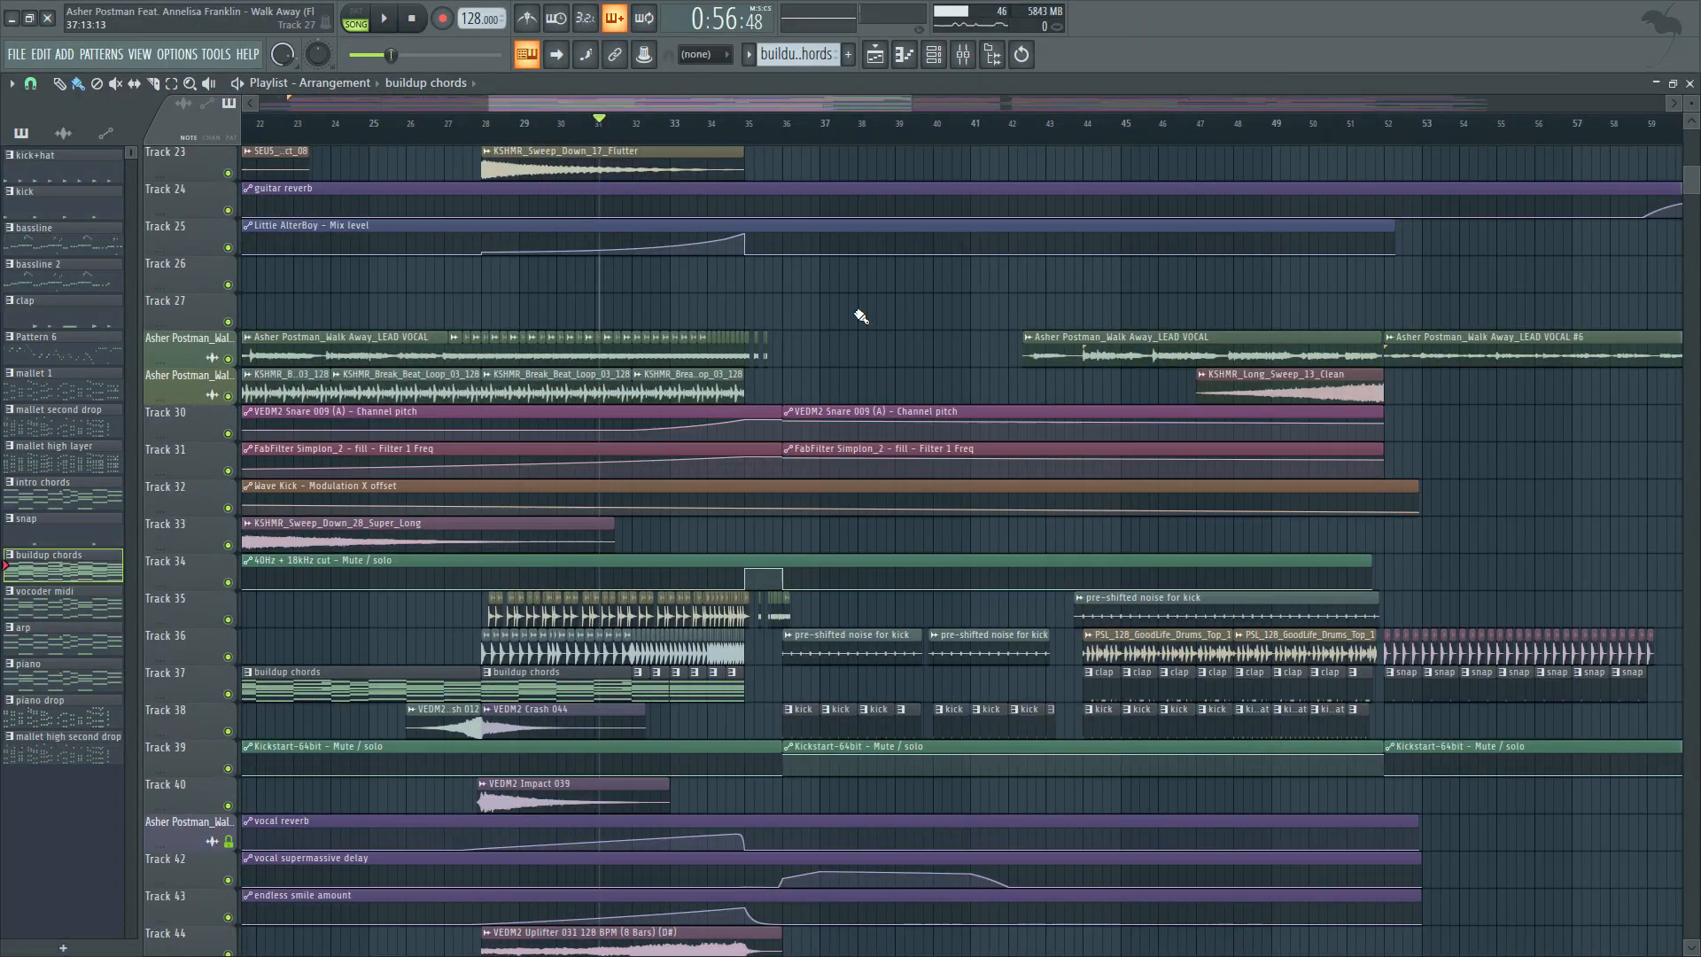
pyautogui.scroll(-10, 837, 329)
pyautogui.scroll(11, 814, 310)
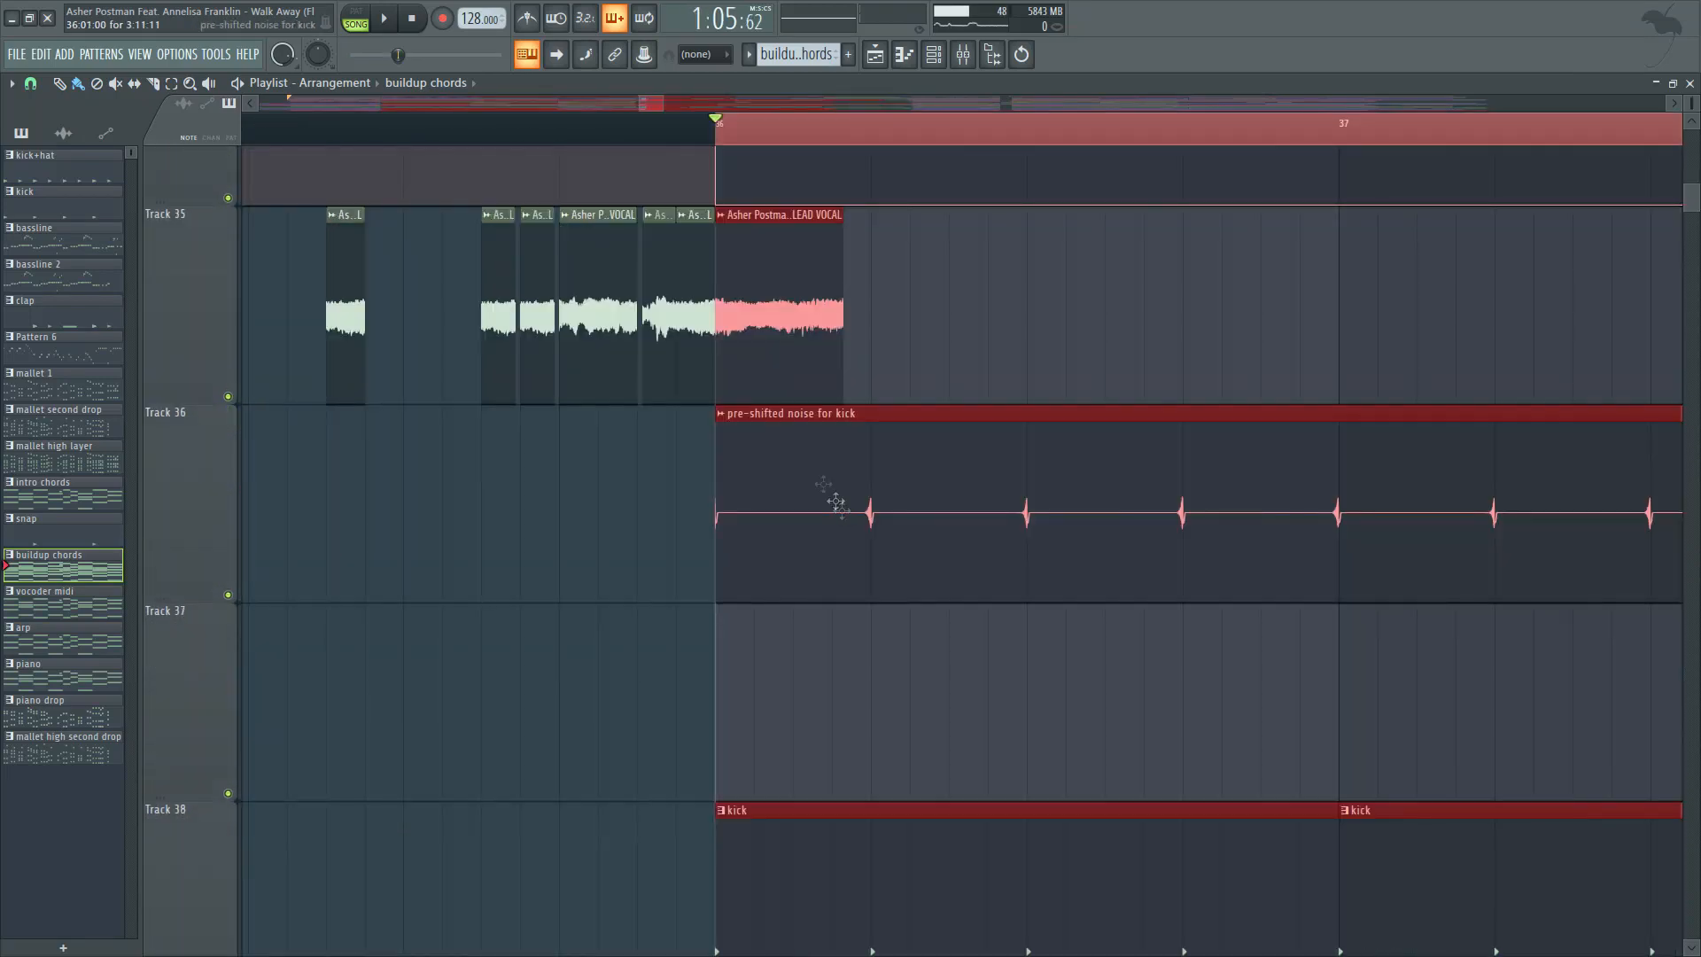
pyautogui.press('F9')
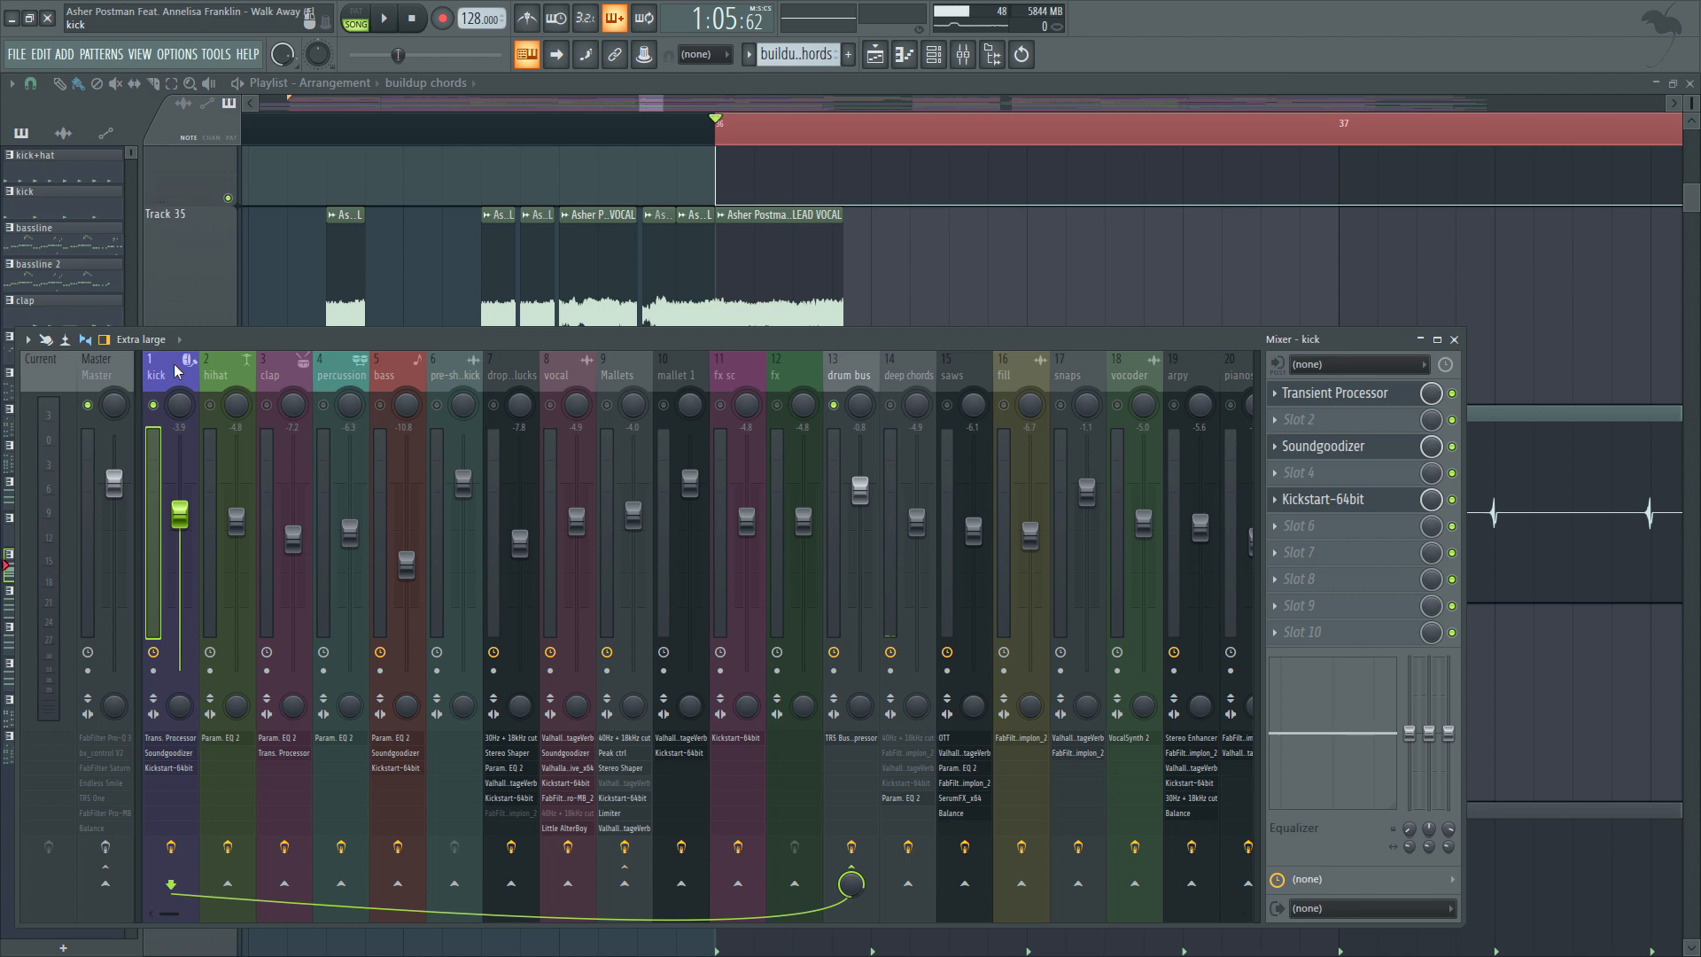
pyautogui.click(856, 395)
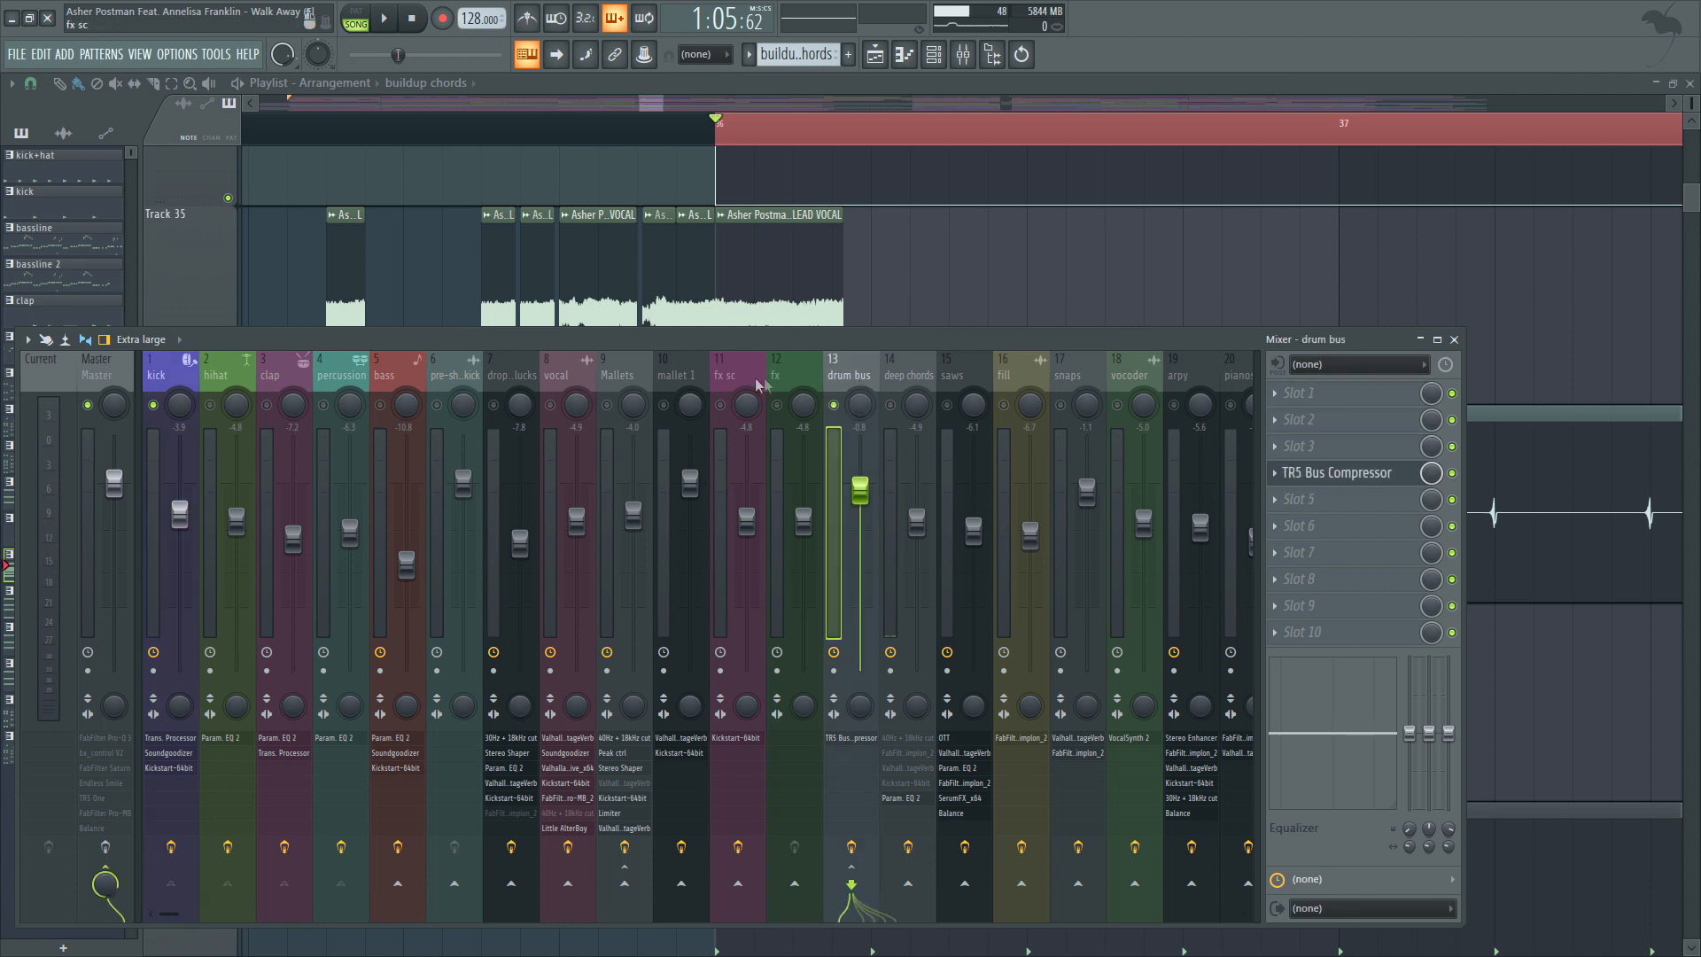
# Play the kick from bar 36 with and without the pre-shifted noise layer.
pyautogui.press('space')
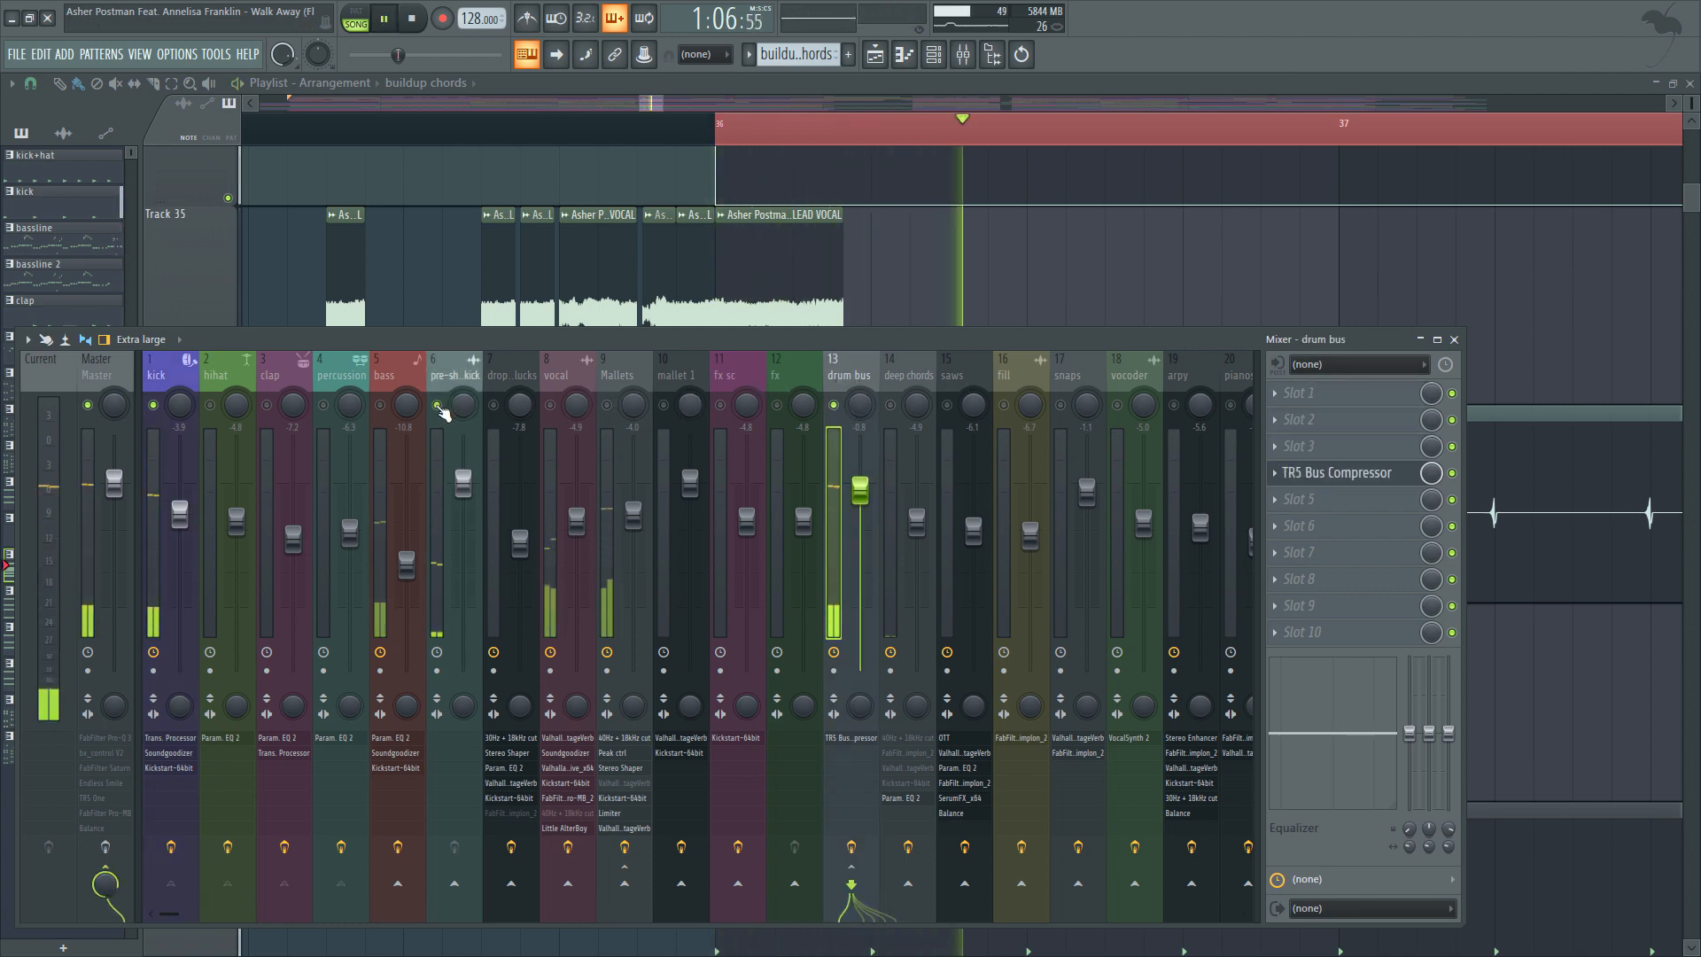
pyautogui.press('space')
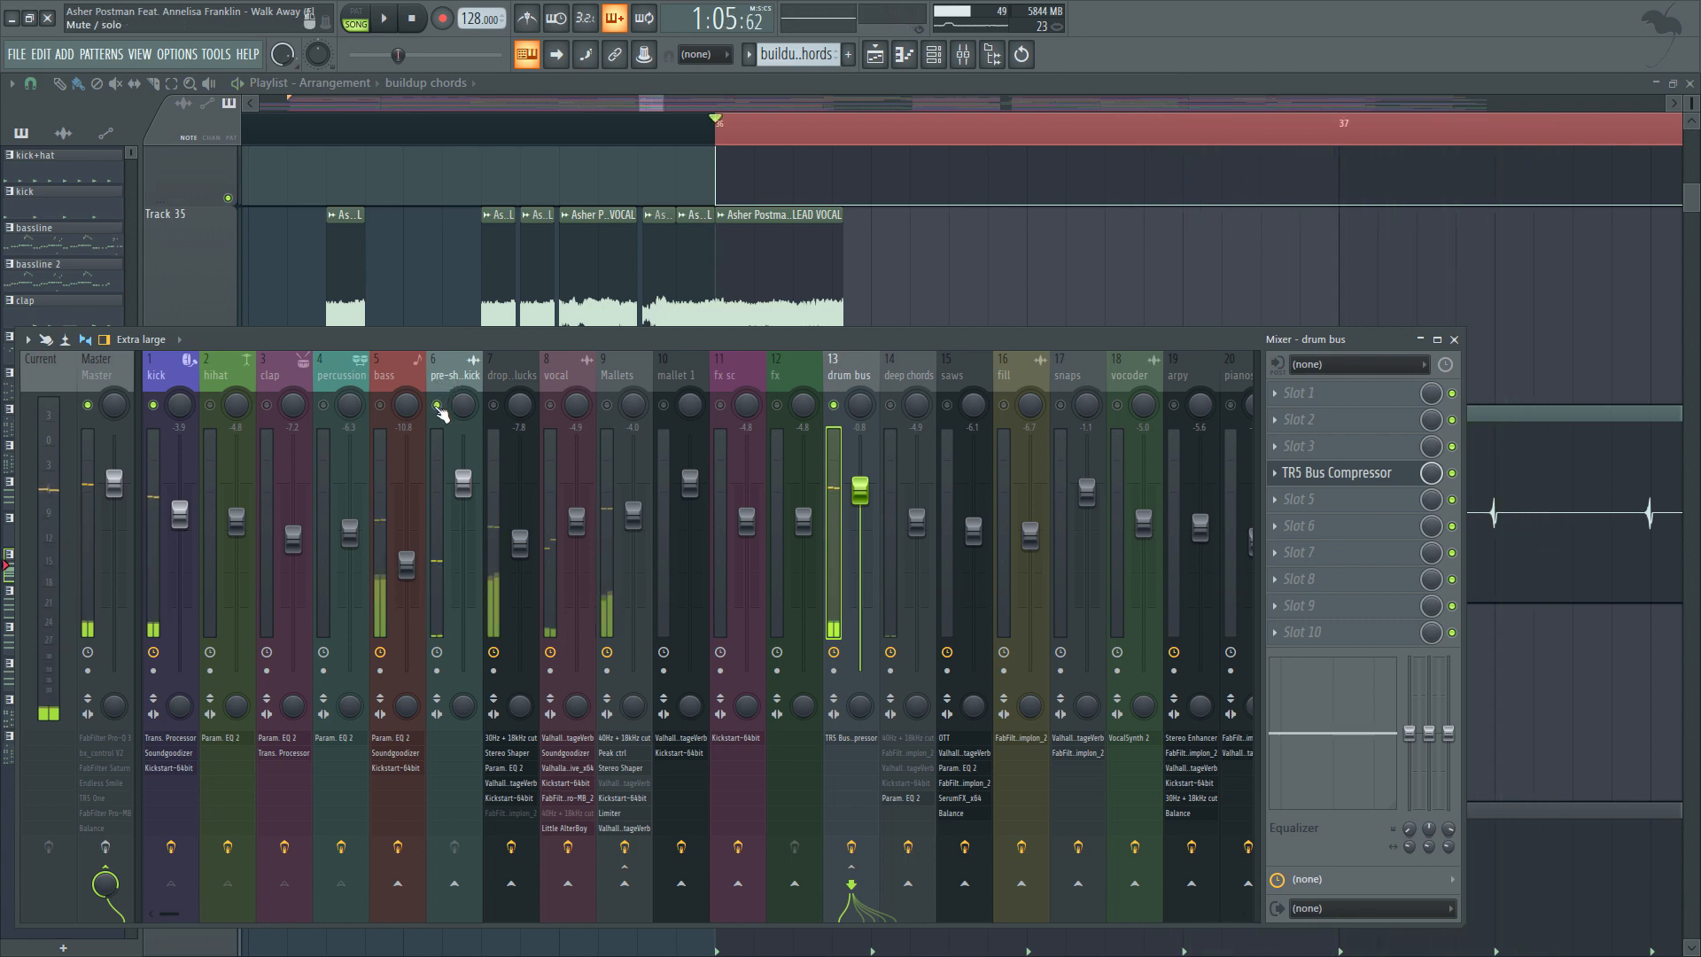
pyautogui.press('space')
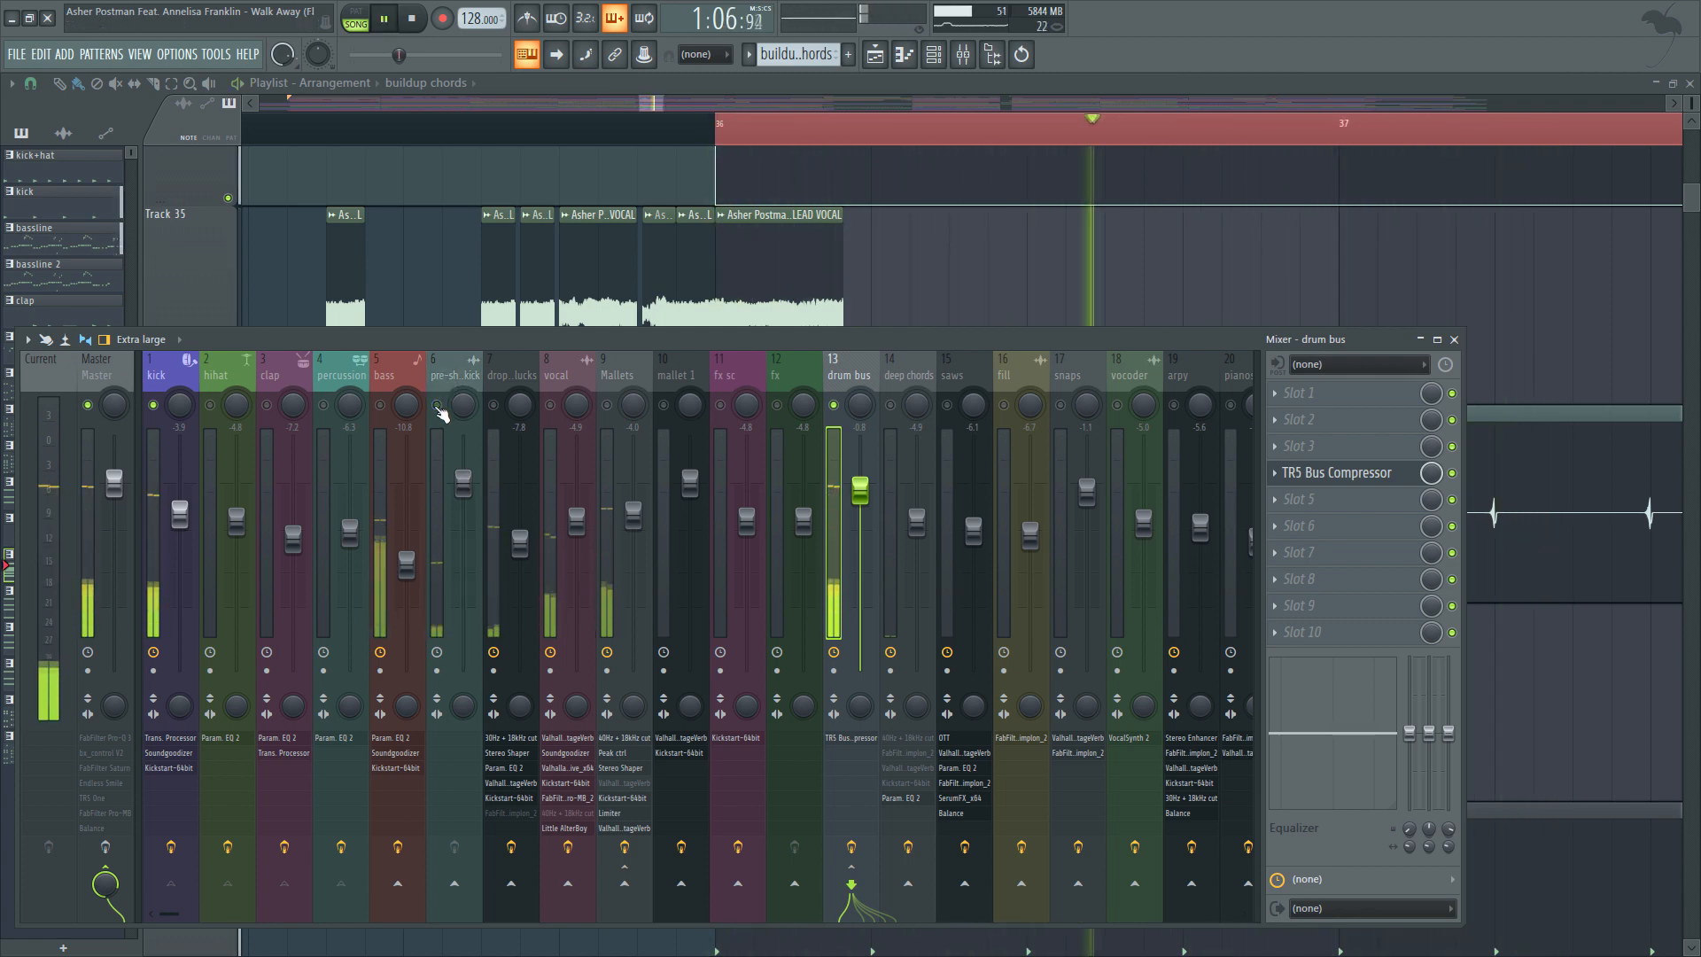
pyautogui.press('space')
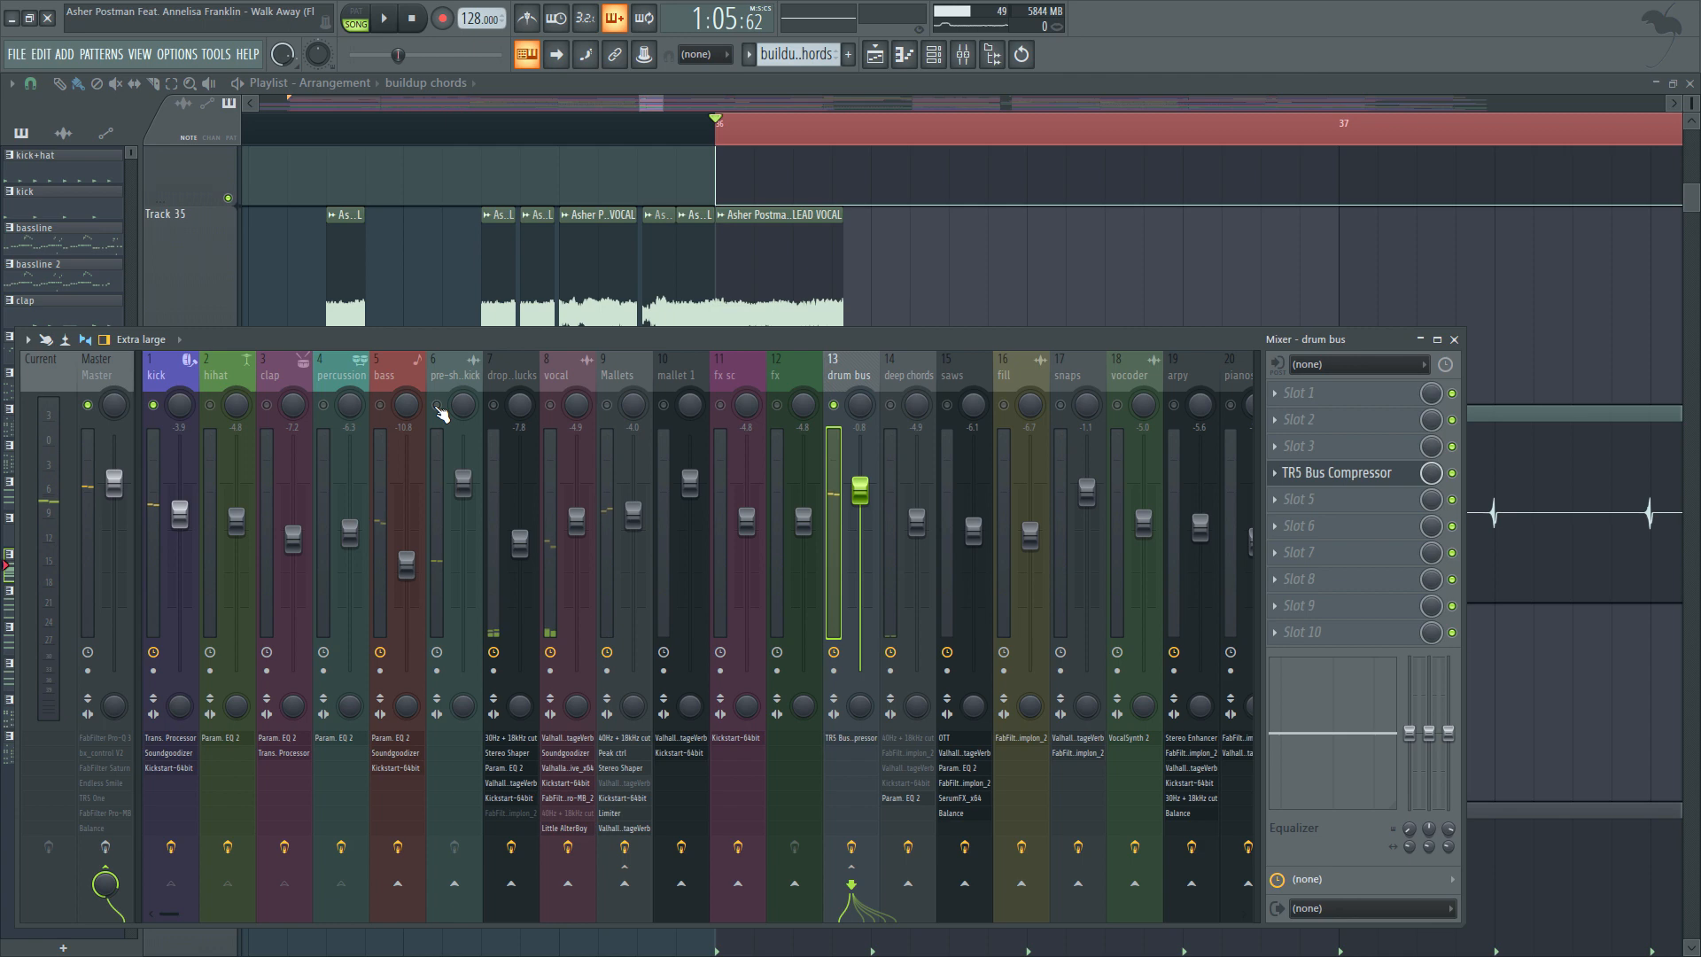
# Audition the pre-shifted noise for kick mixer track on its own, then bring the kick track back in.
pyautogui.click(446, 399)
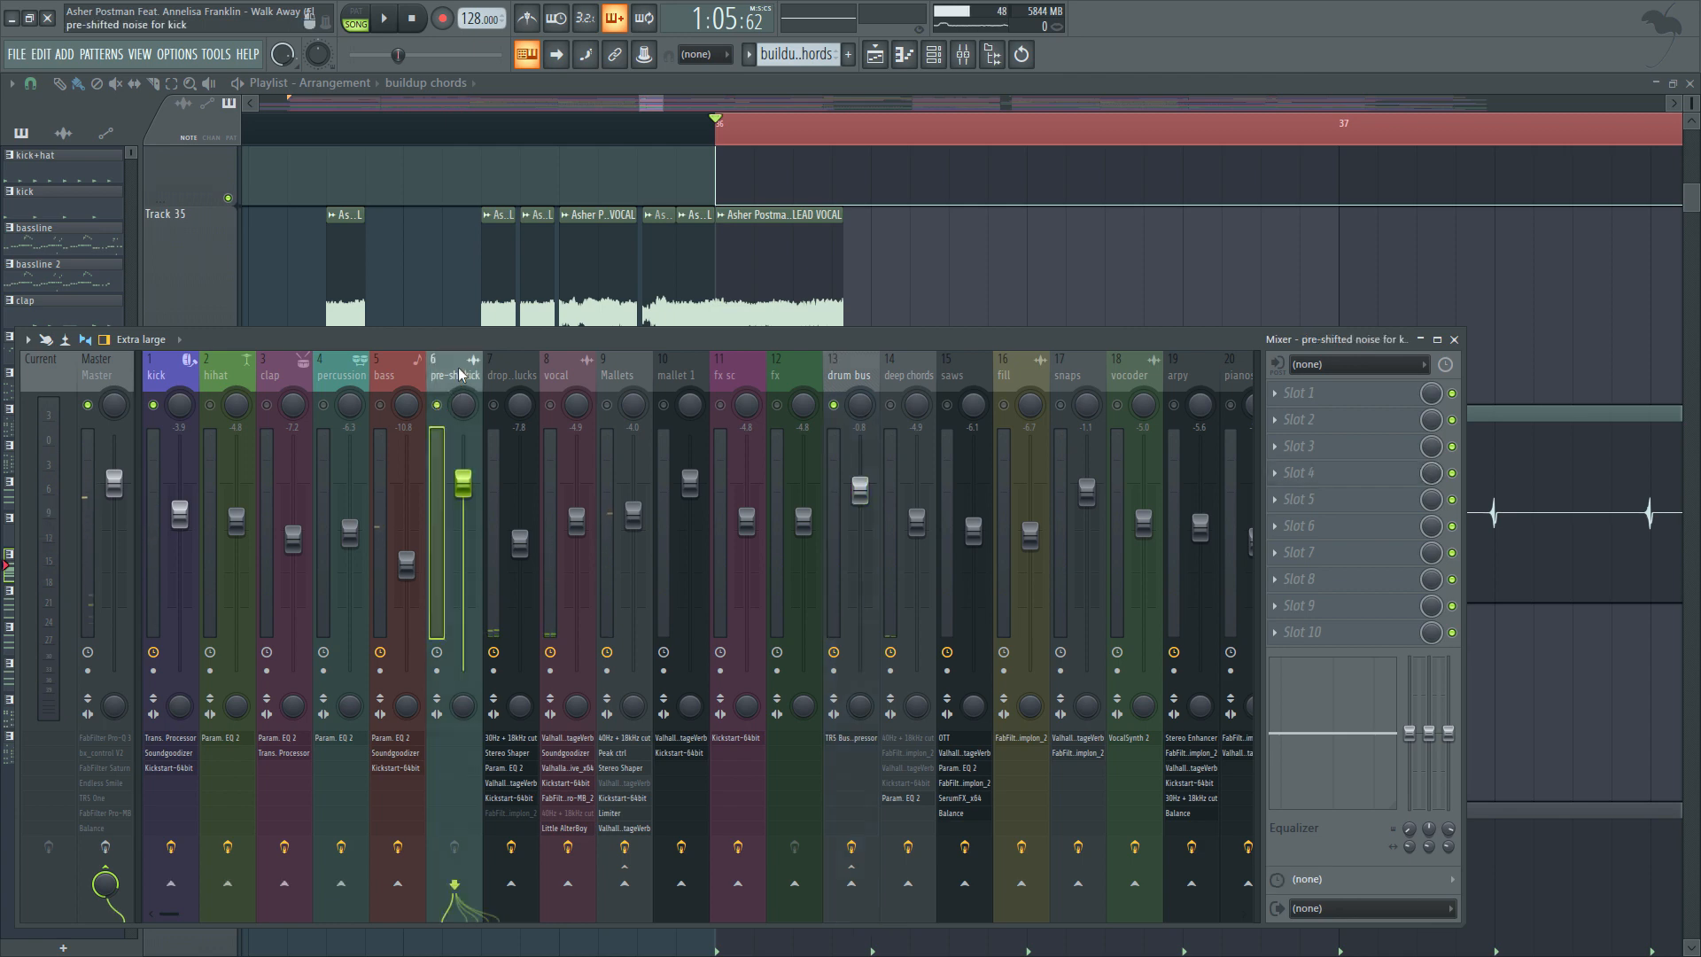
pyautogui.press('space')
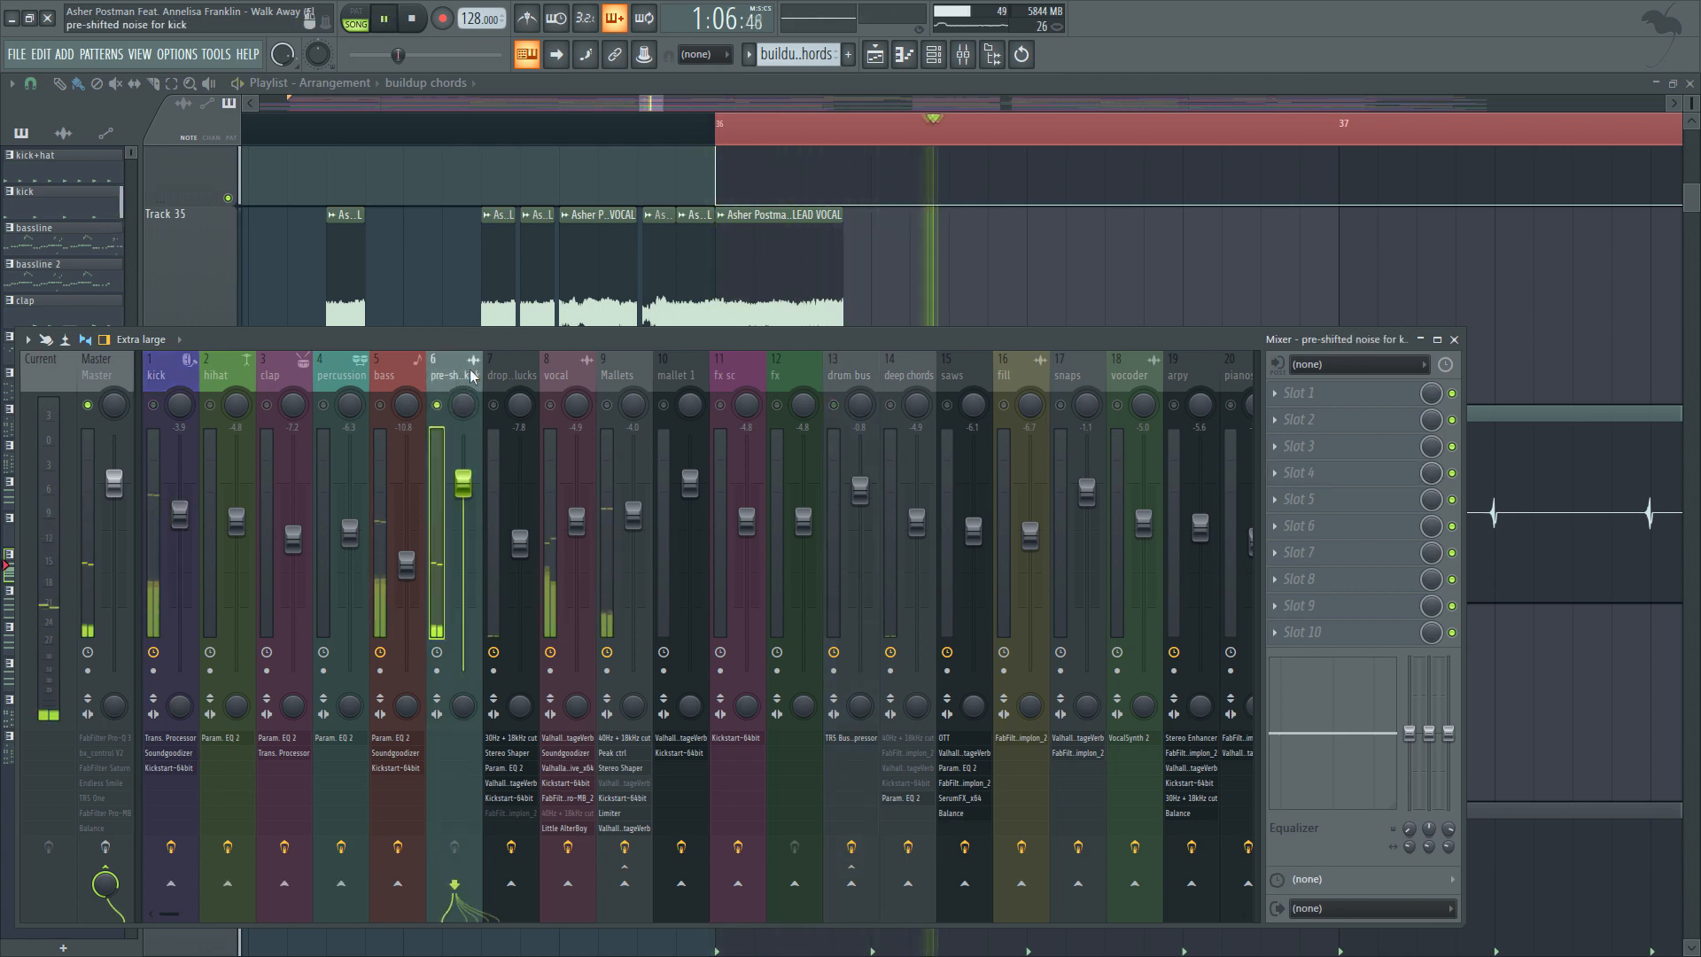
pyautogui.press('space')
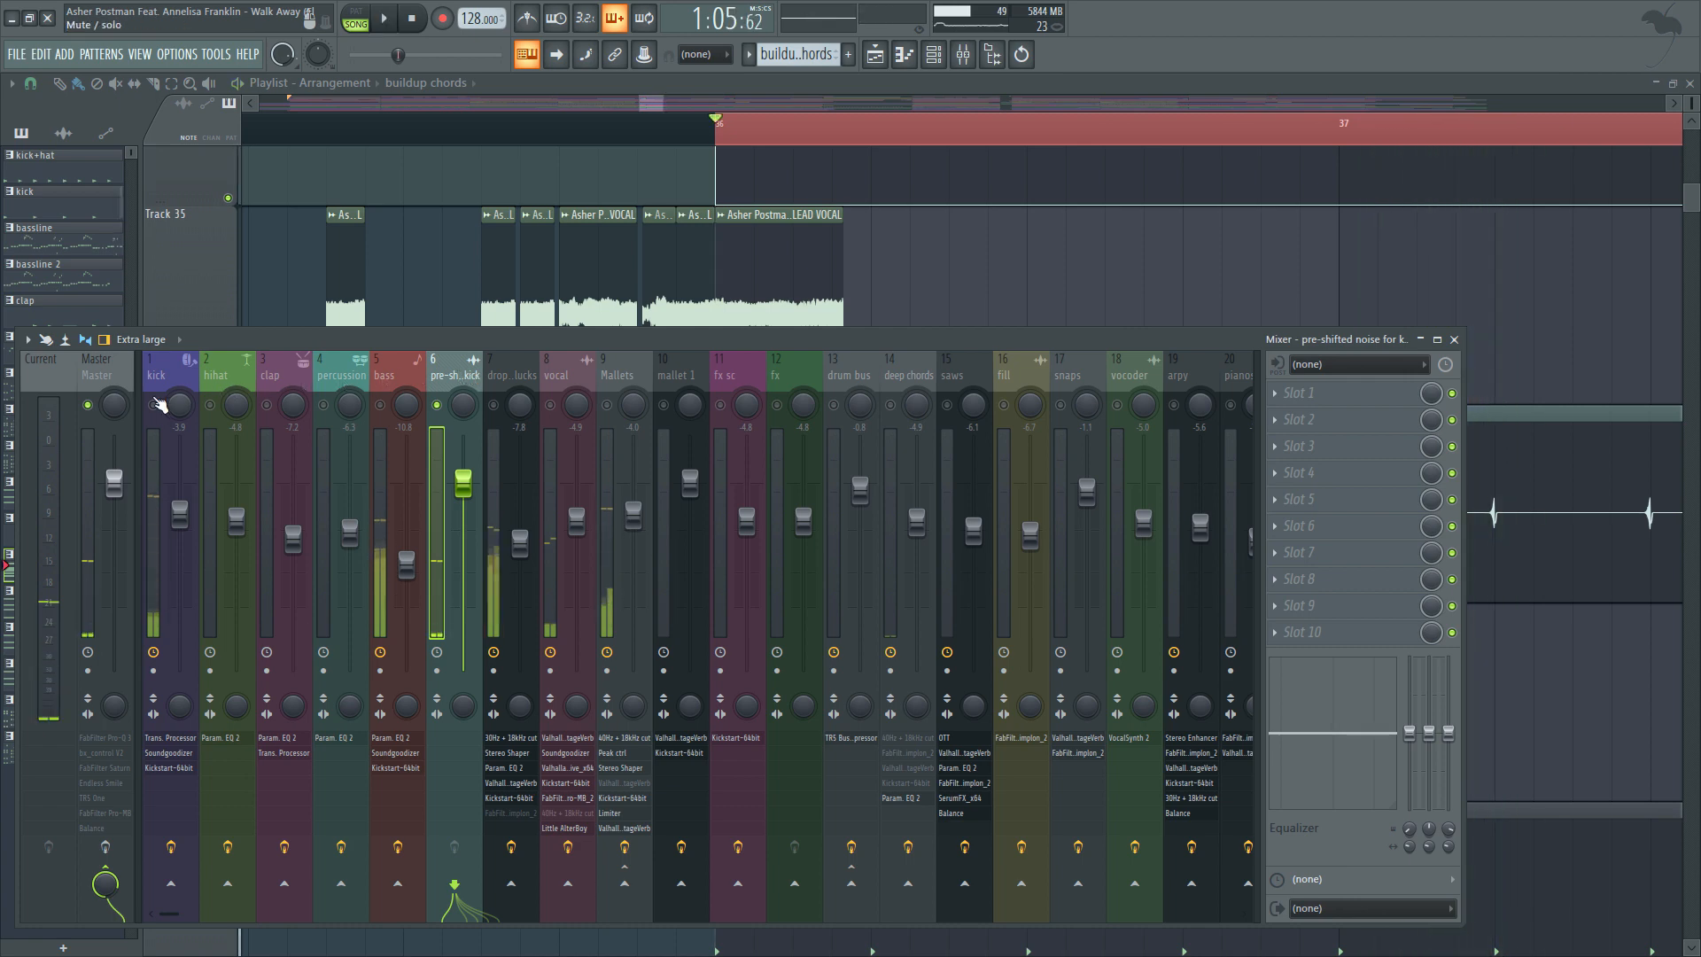
pyautogui.click(156, 405)
# Close the mixer and examine the pre-shifted noise clip on Track 36 against the kick pattern below it.
pyautogui.press('F9')
pyautogui.scroll(-4, 1099, 465)
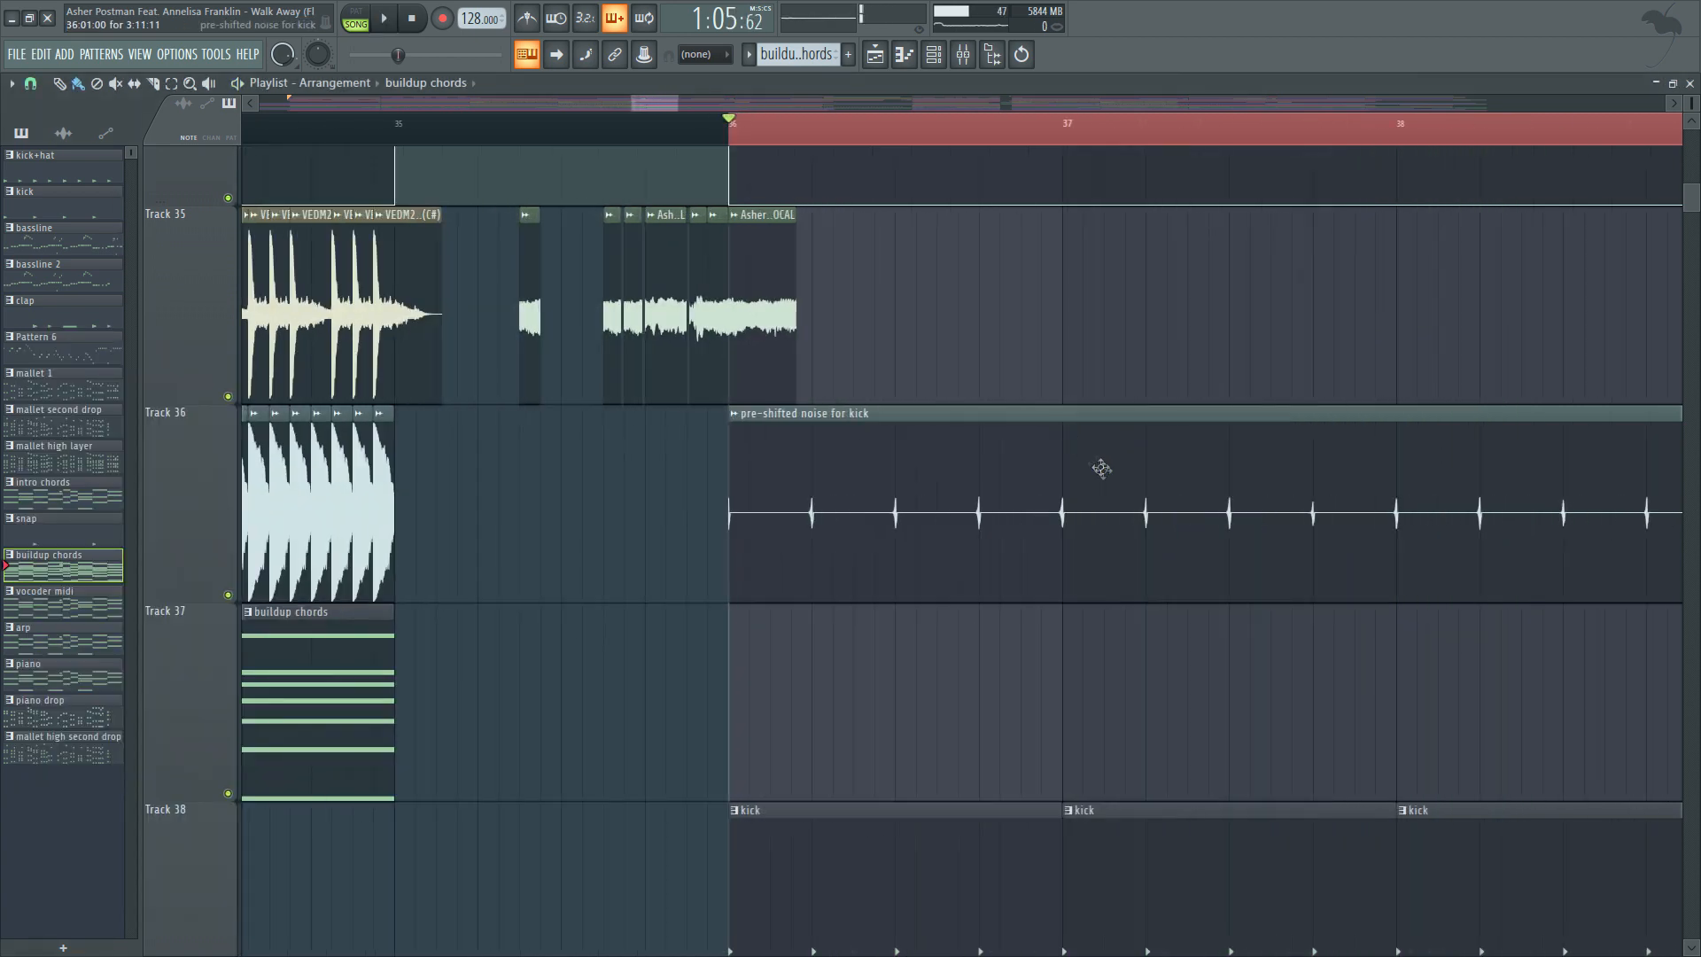
pyautogui.scroll(5, 1105, 477)
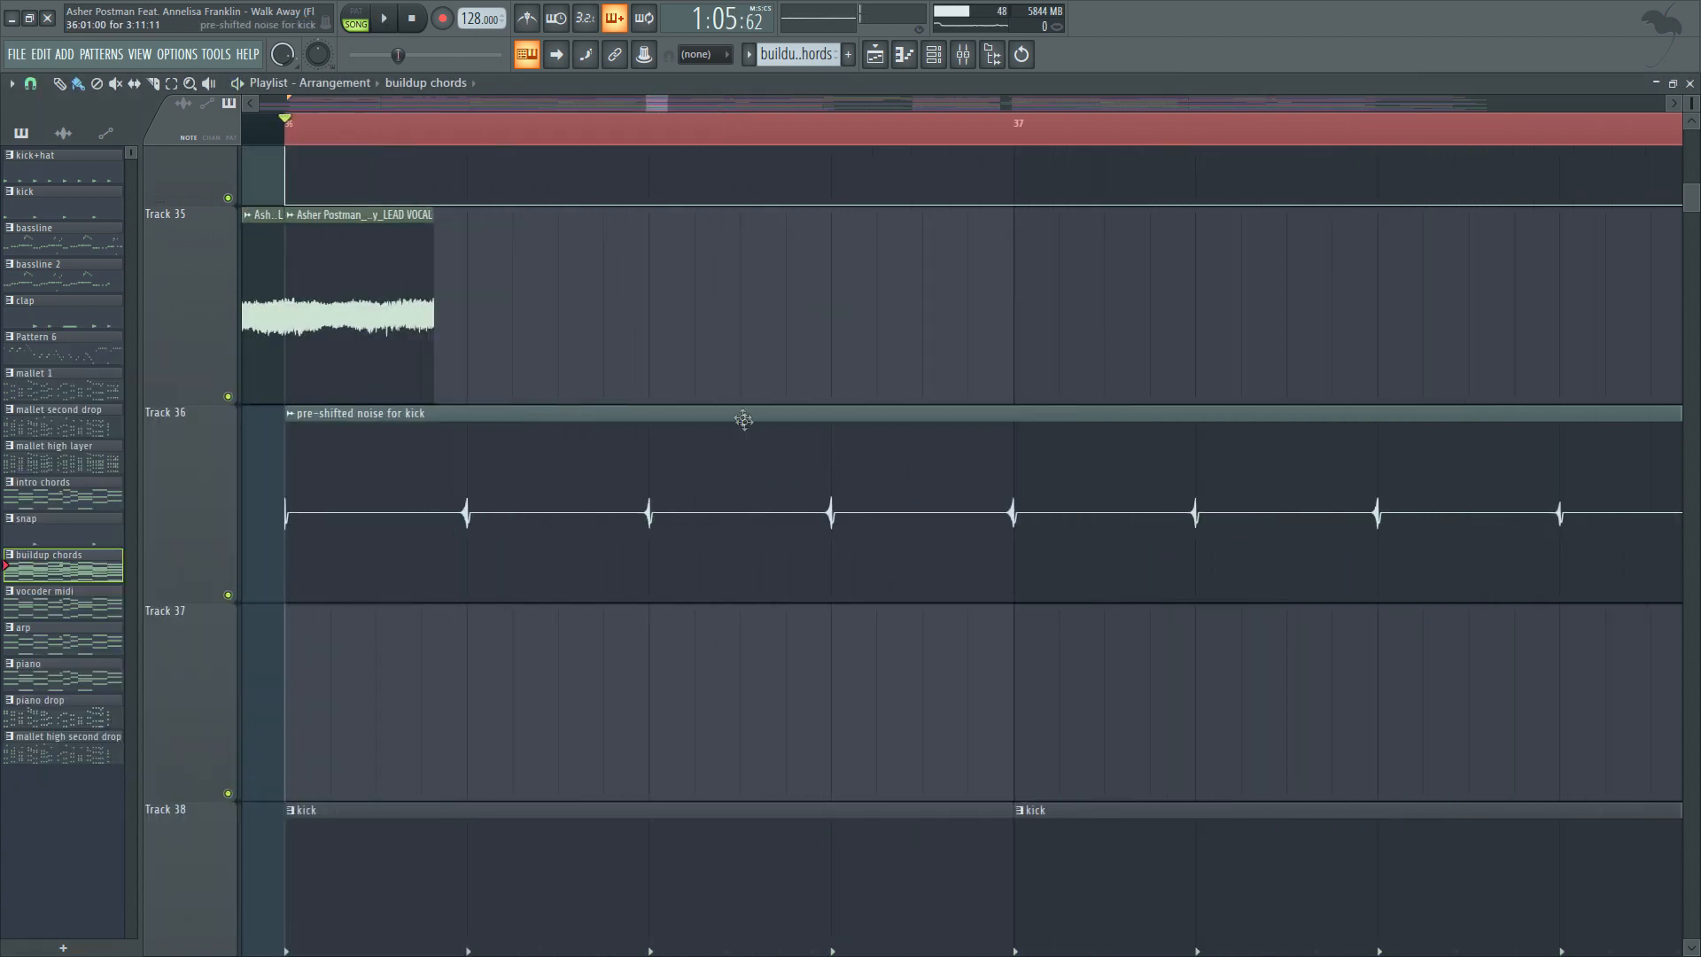
# Select the mallet 1 pattern clip at bar 36 and show its channels in the Channel rack.
pyautogui.scroll(-5, 664, 328)
pyautogui.scroll(-4, 753, 336)
pyautogui.scroll(5, 769, 349)
pyautogui.scroll(5, 771, 353)
pyautogui.click(622, 218)
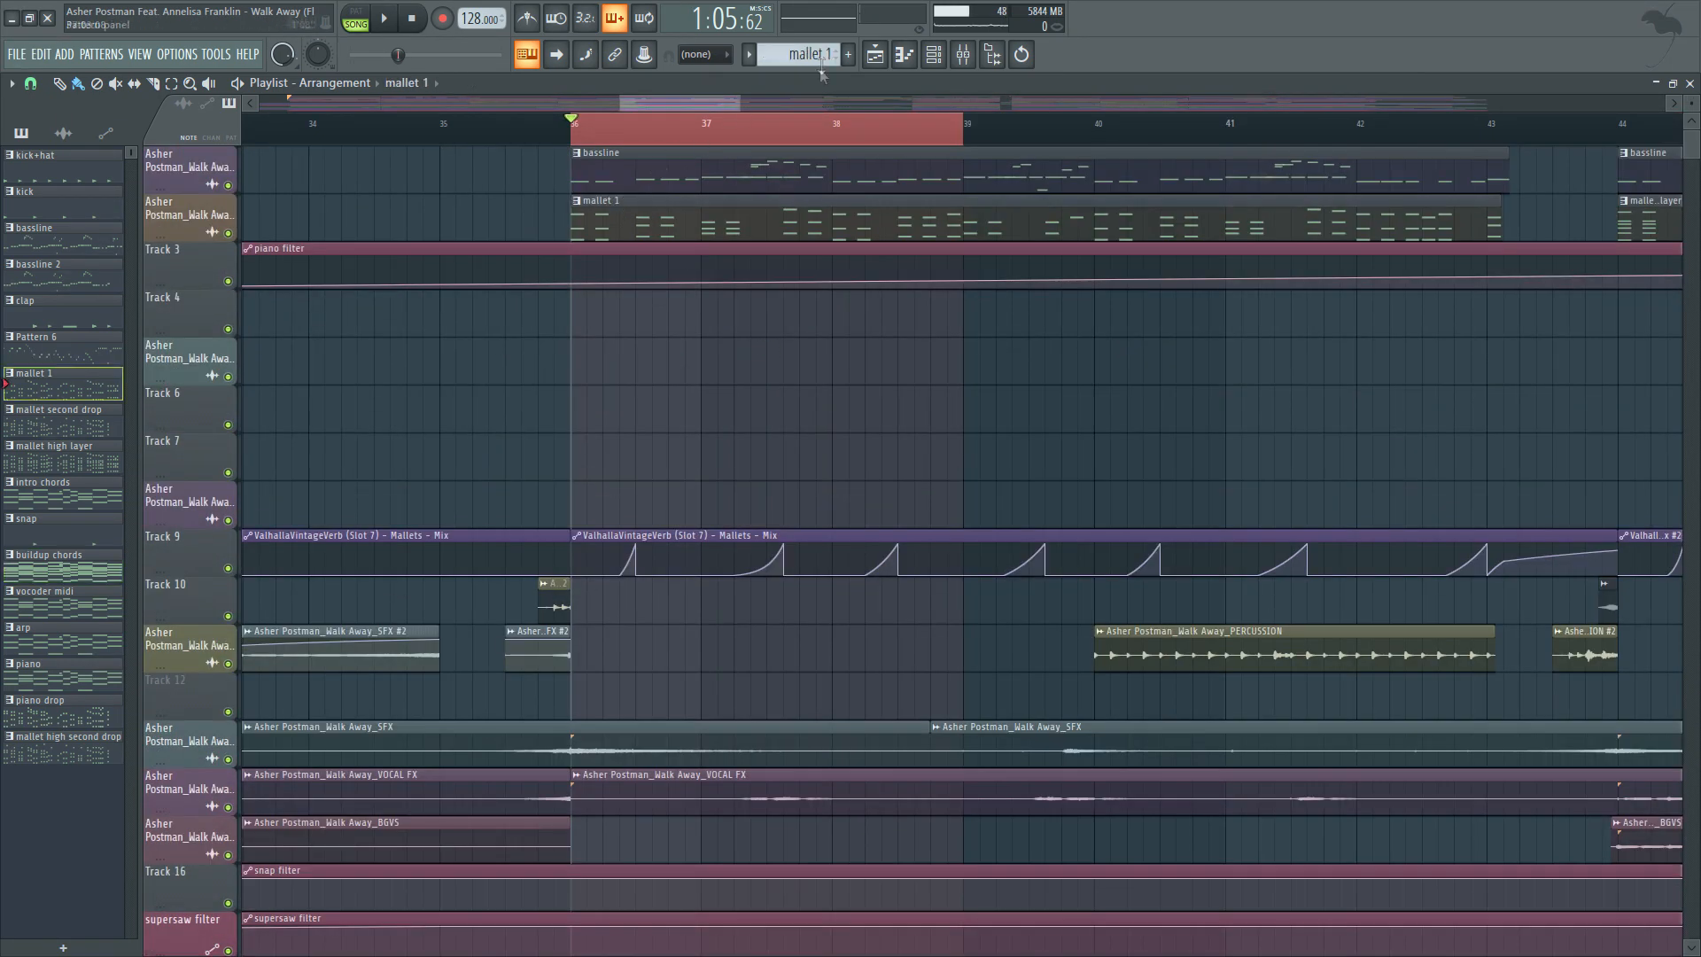
pyautogui.click(934, 55)
pyautogui.scroll(12, 691, 285)
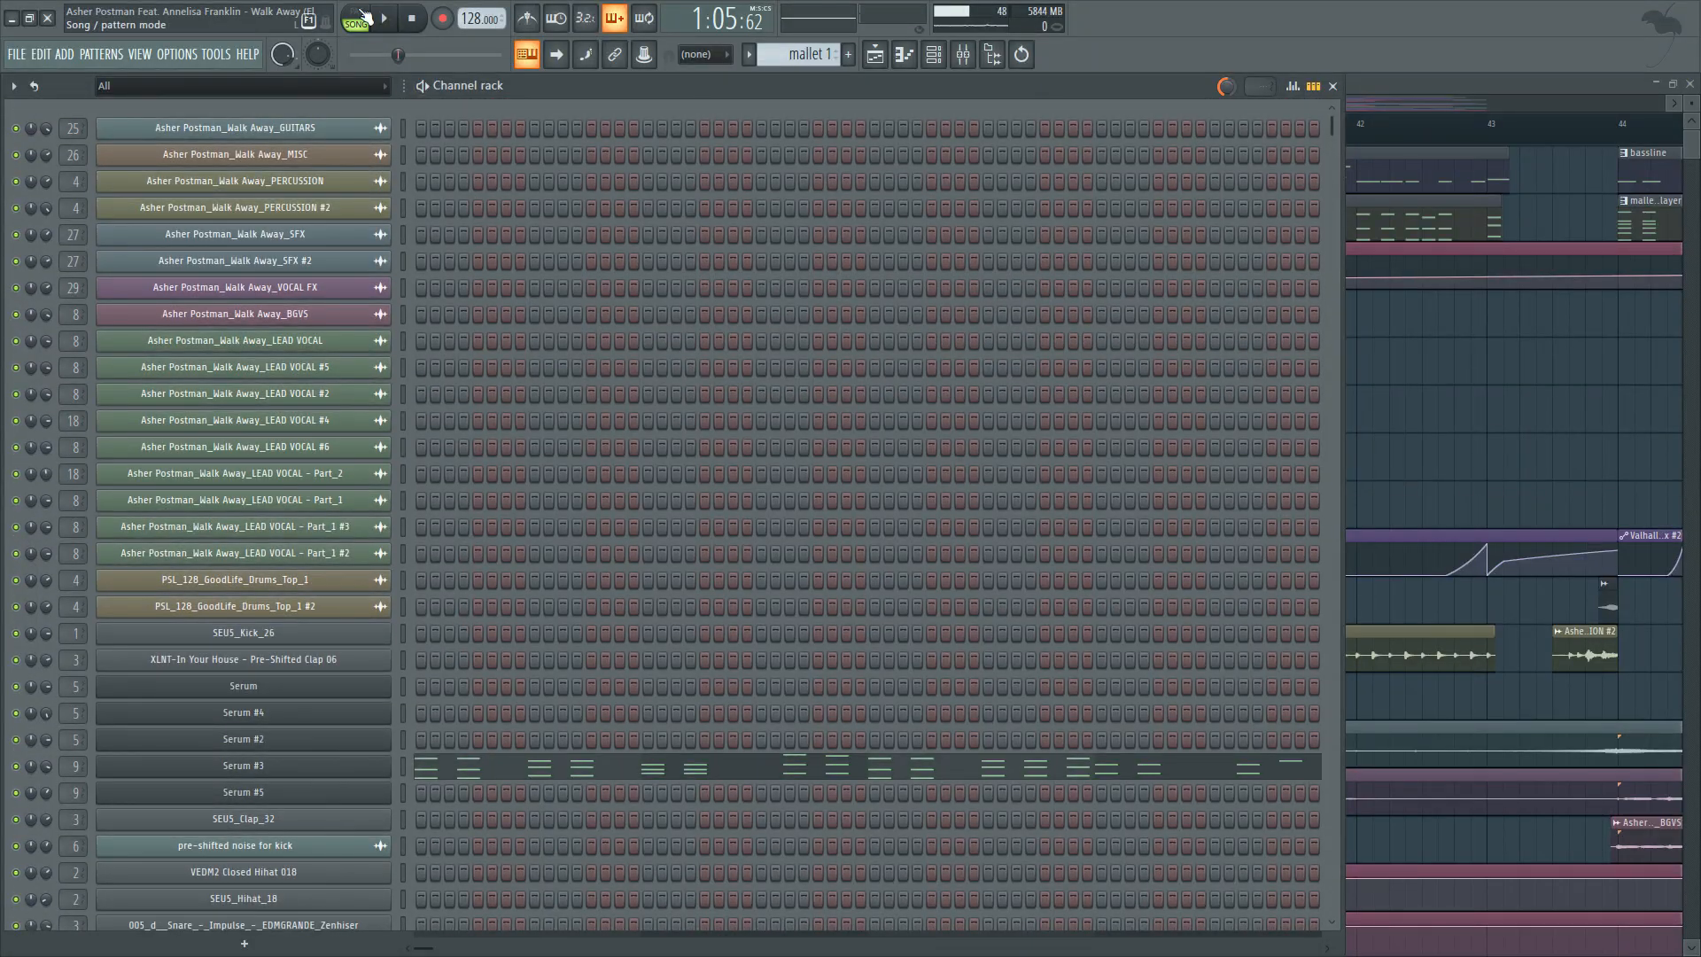
# Open the Serum #3 mallet synth, inspect its effects and oscillator settings, and audition its SH Mallet 03 sound with a few notes.
pyautogui.click(257, 766)
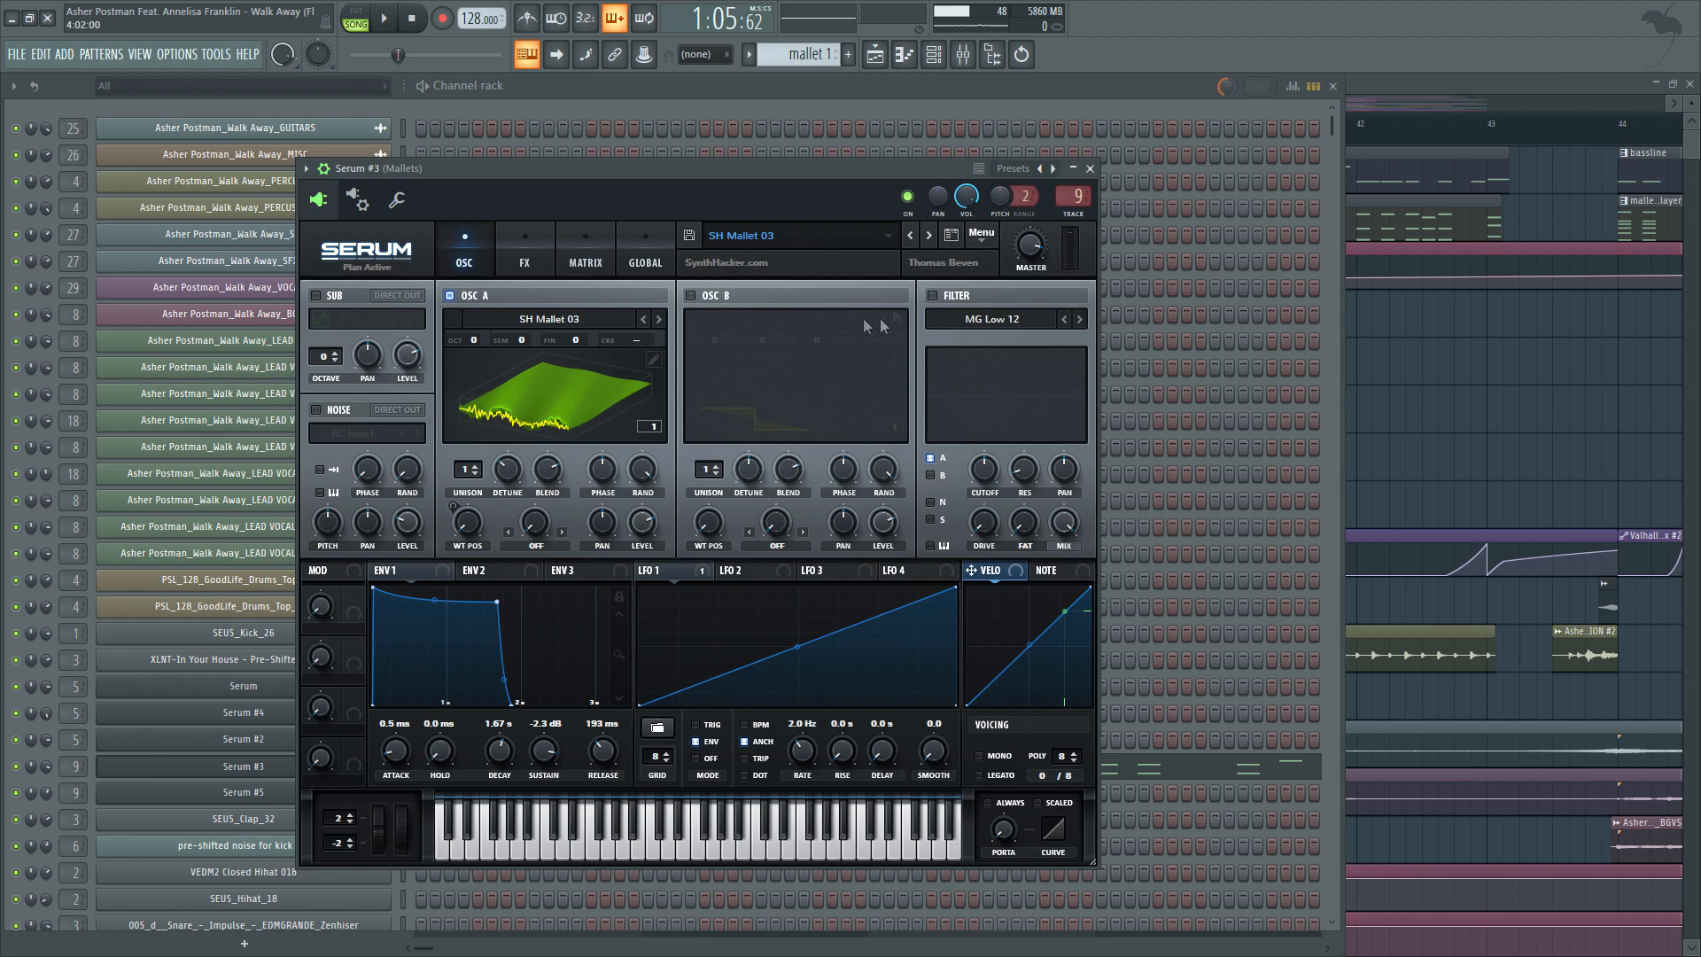
pyautogui.click(524, 252)
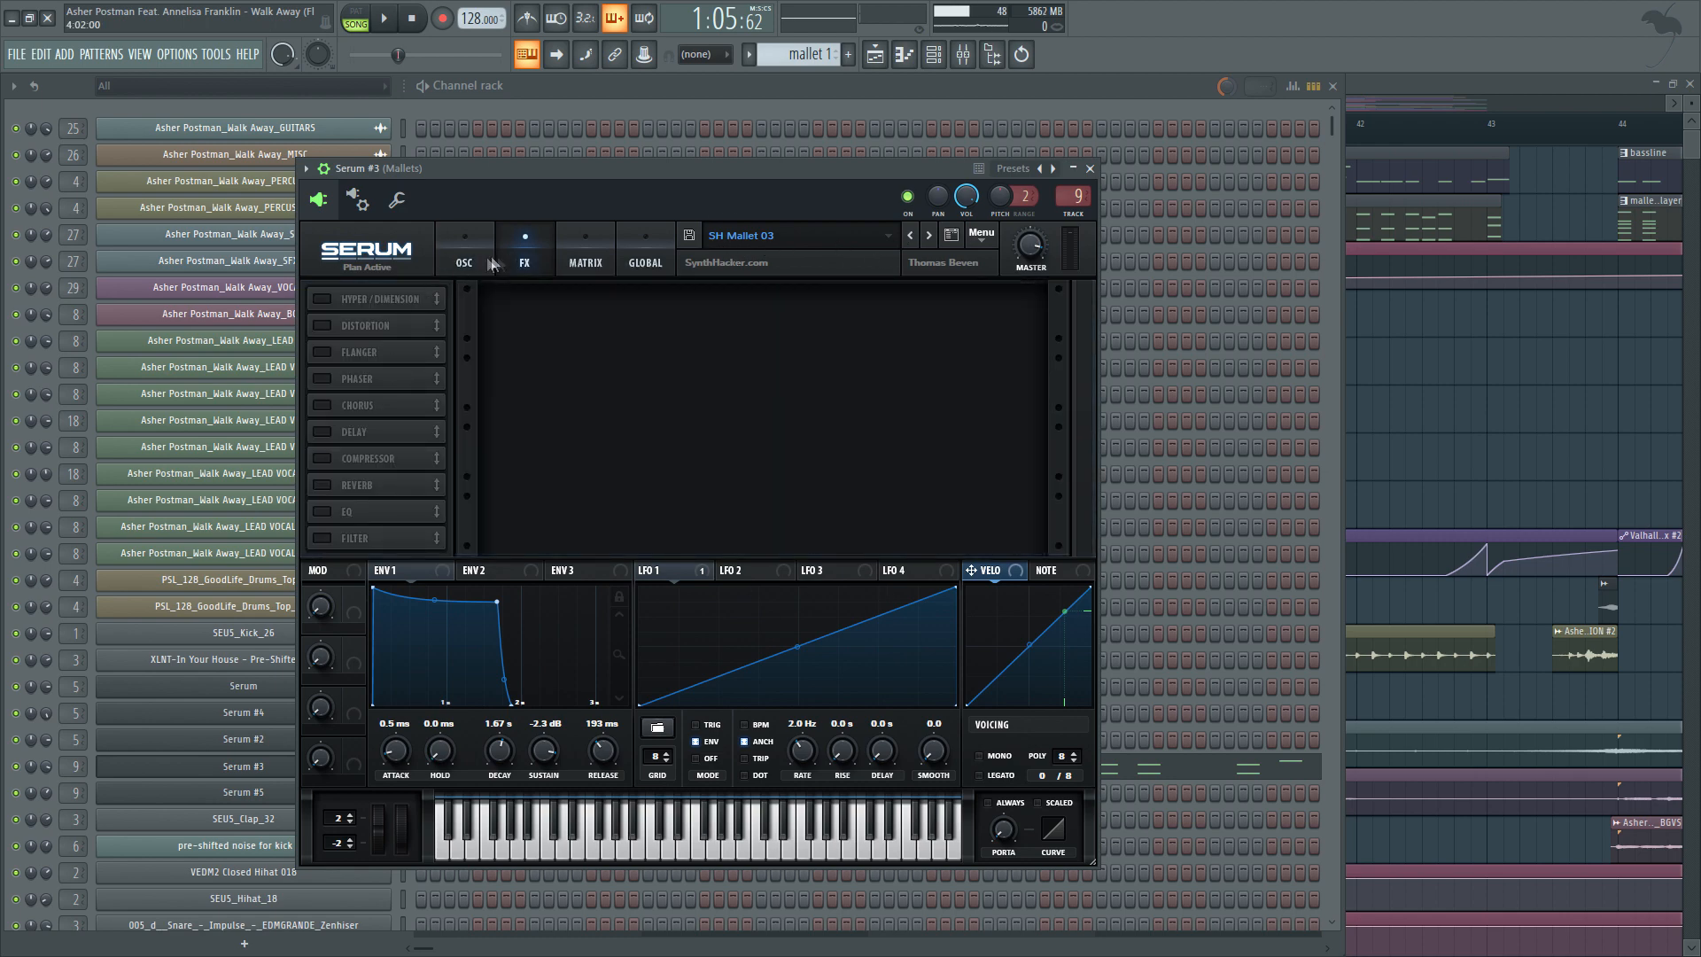
pyautogui.click(480, 255)
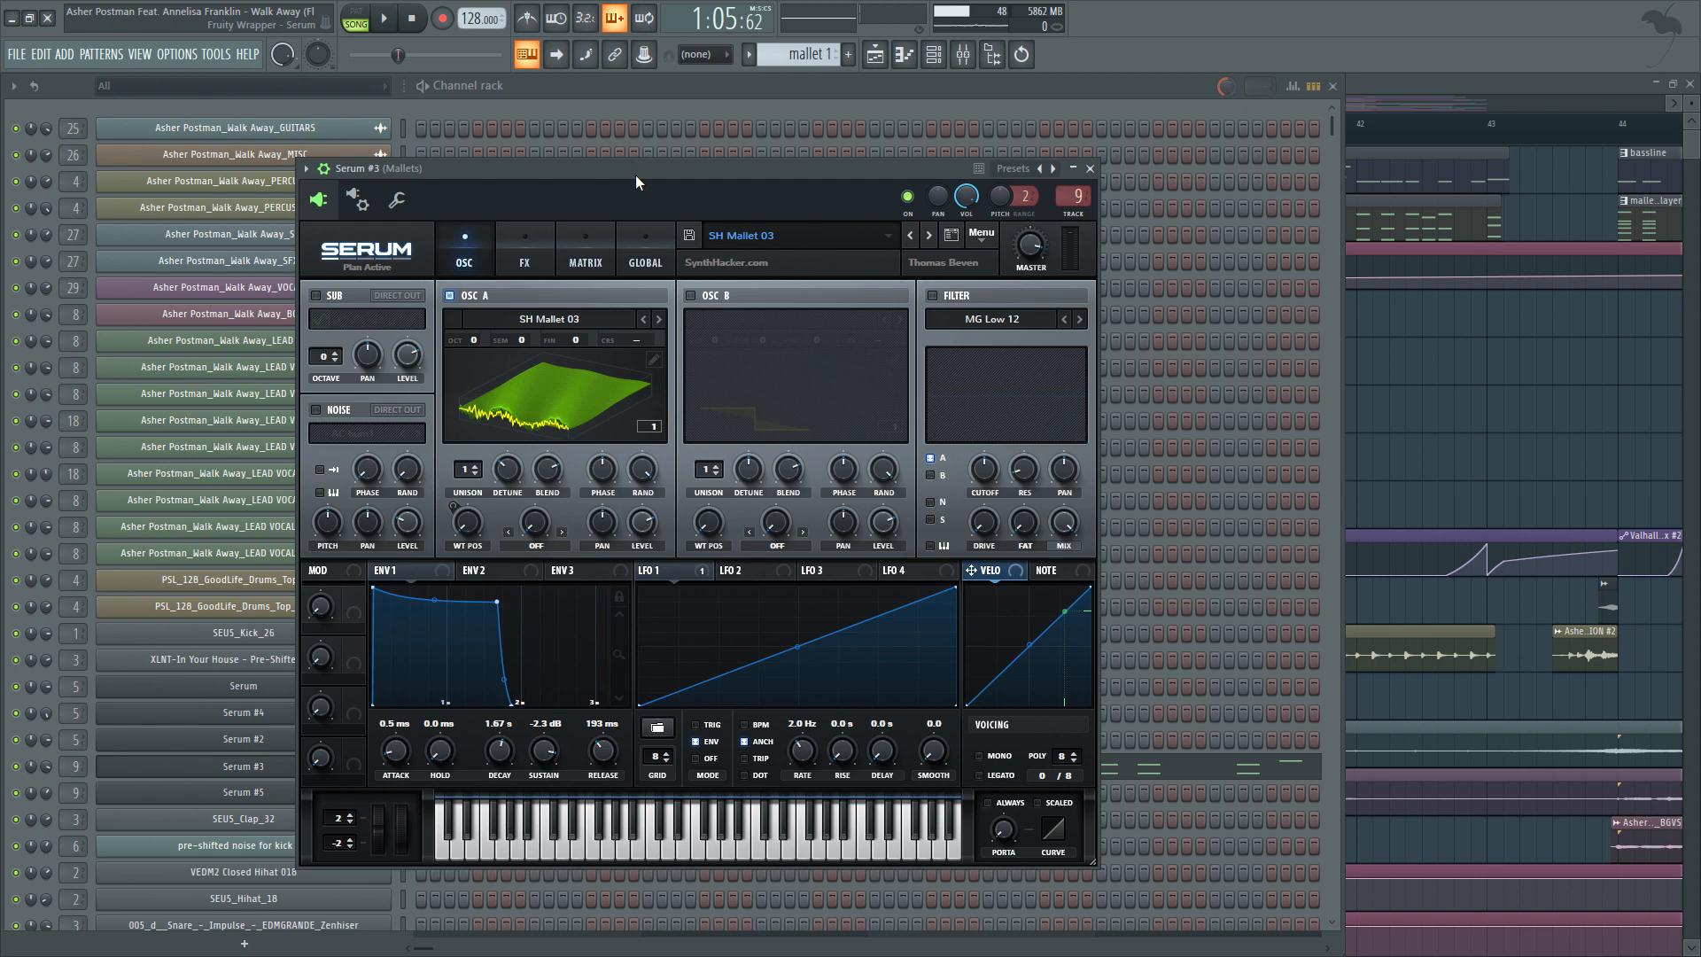
pyautogui.press('v')
pyautogui.press('q')
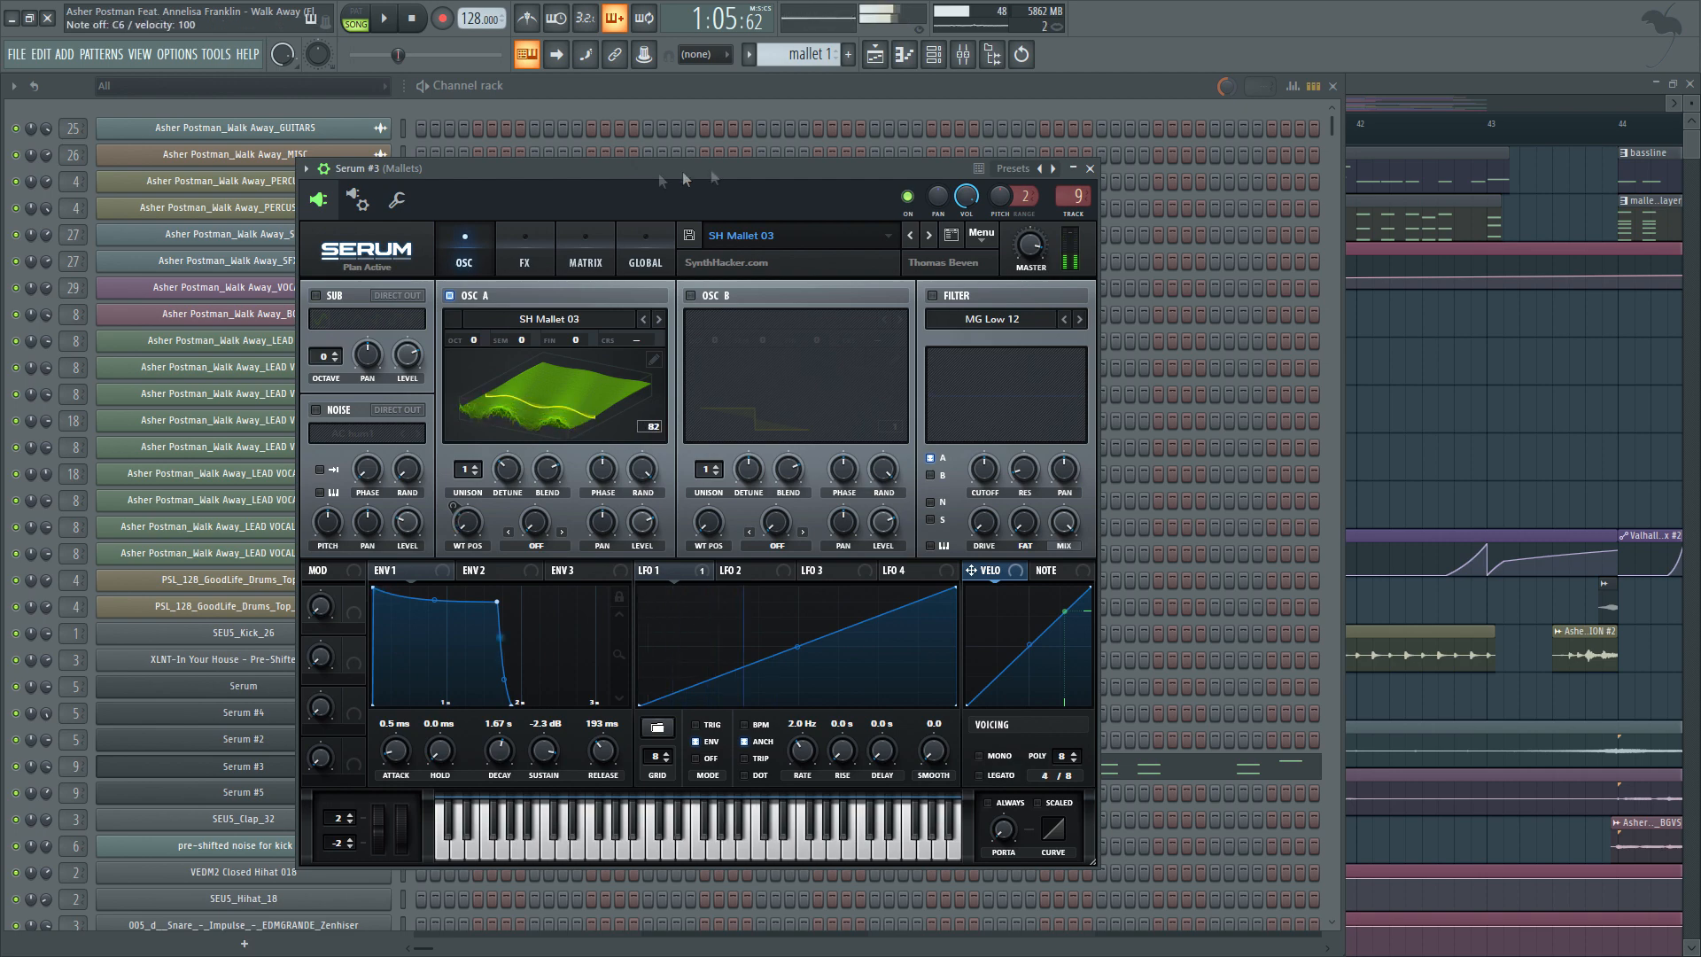
# Close the synth and play the mallet 1 pattern by itself in pattern mode.
pyautogui.press('Escape')
pyautogui.press('l')
pyautogui.press('space')
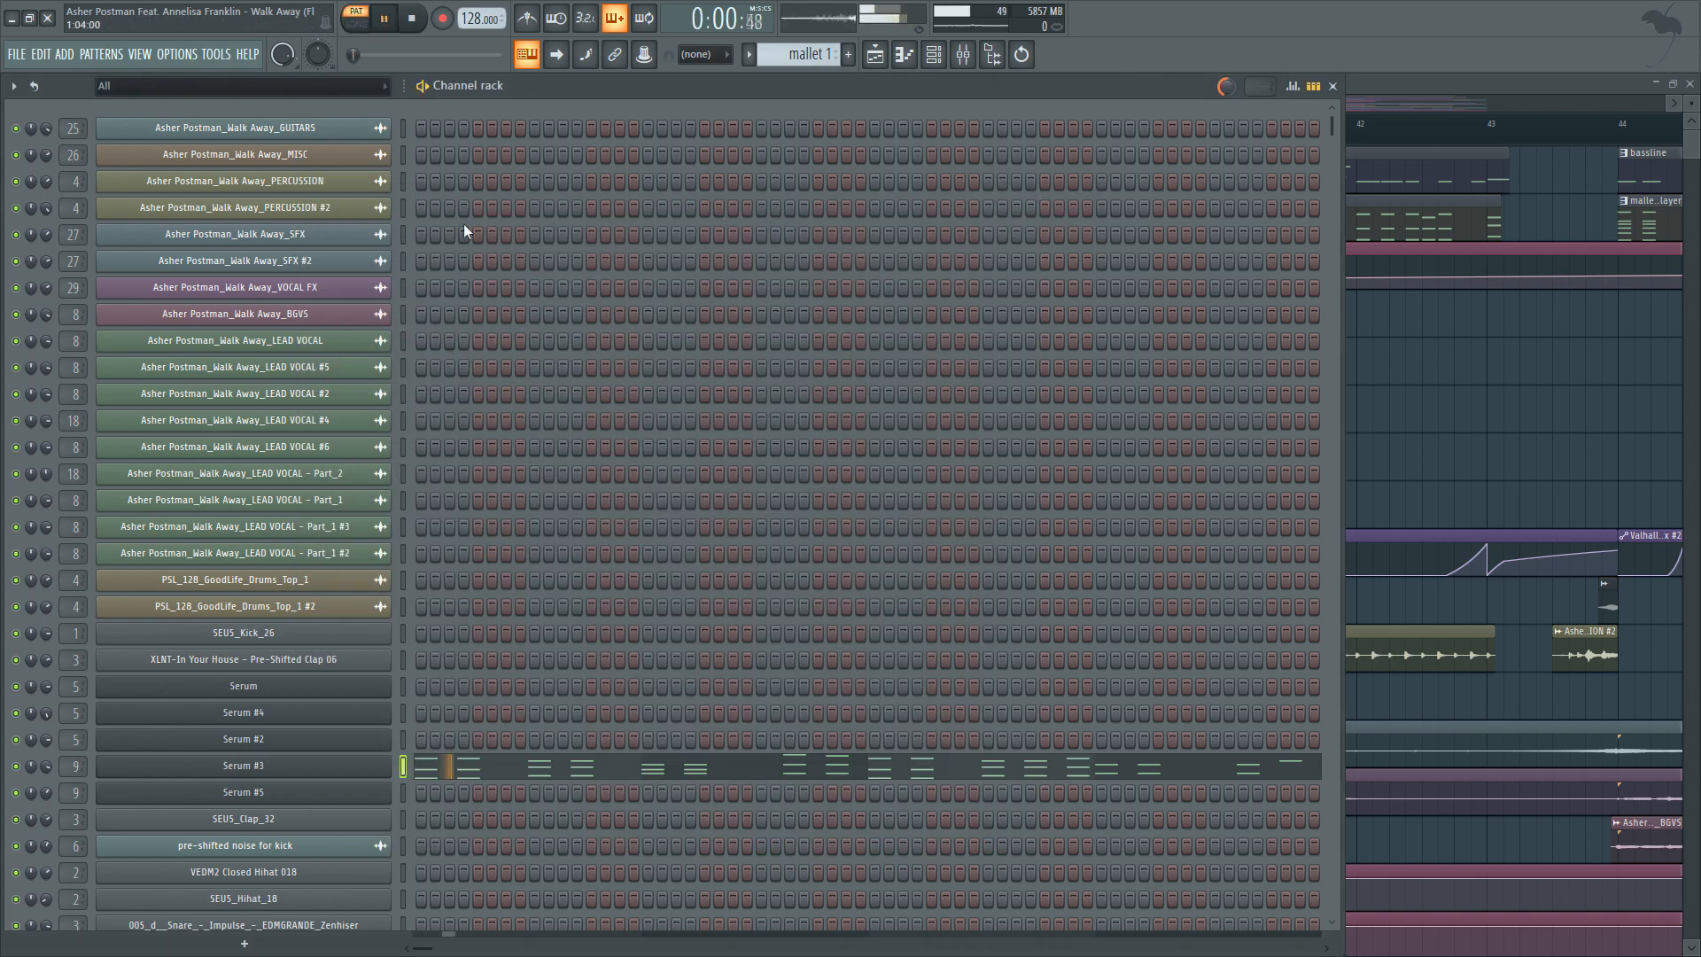
pyautogui.scroll(-3, 572, 364)
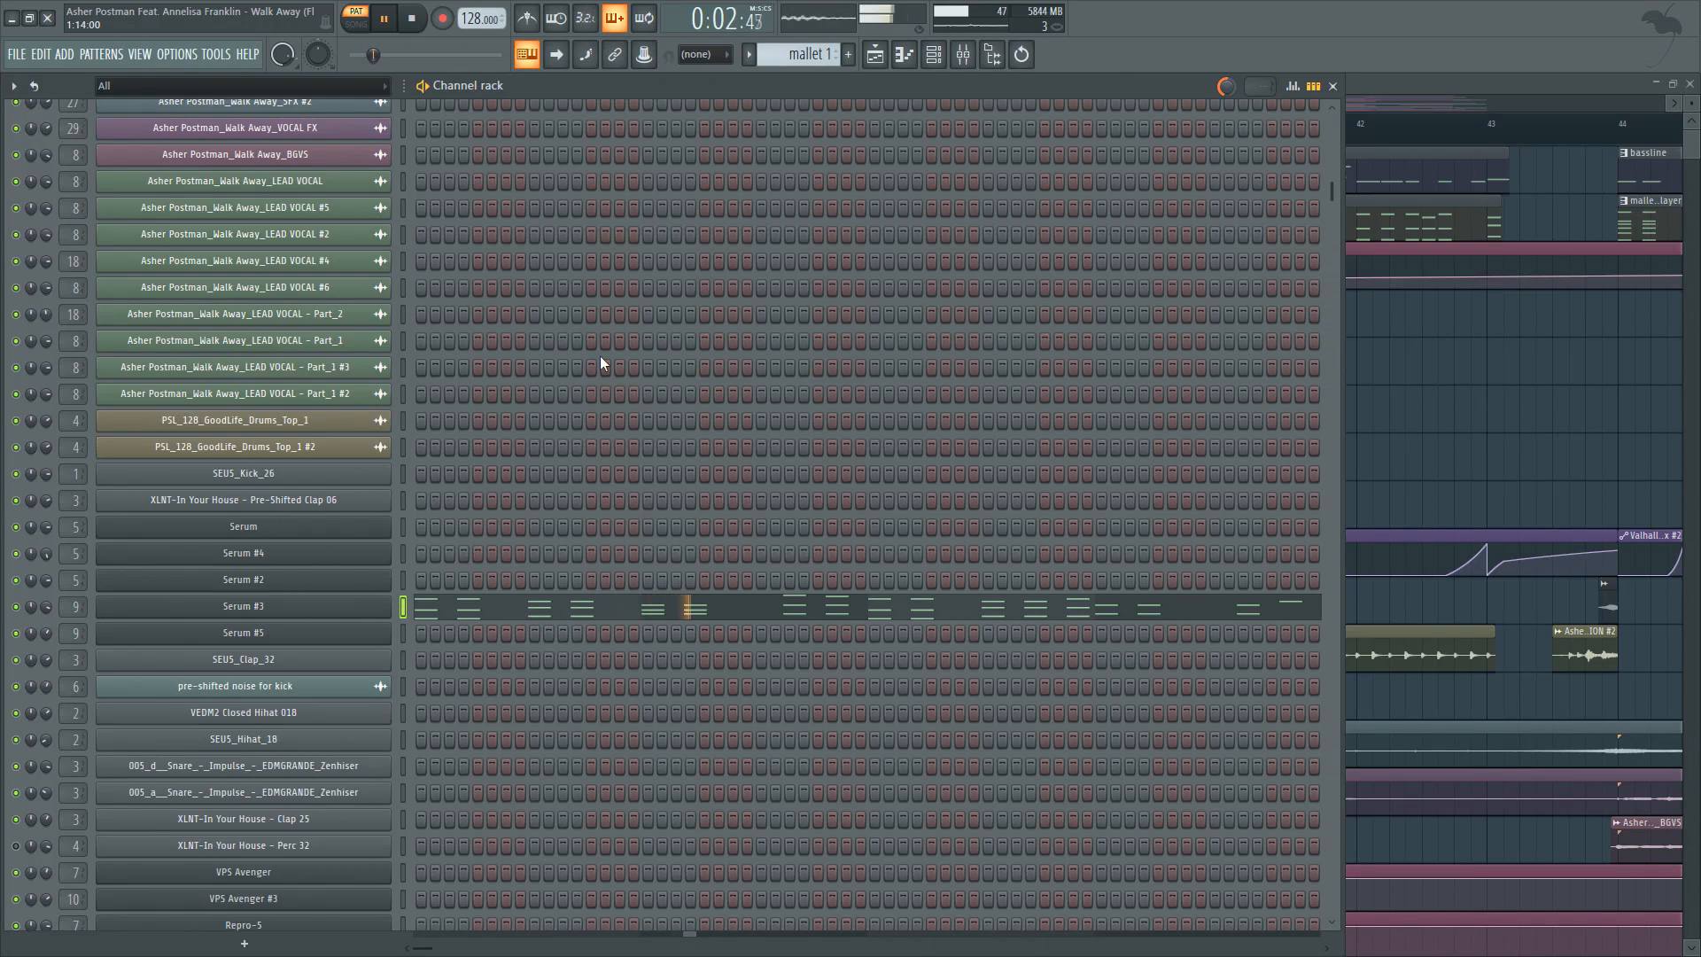
pyautogui.press('space')
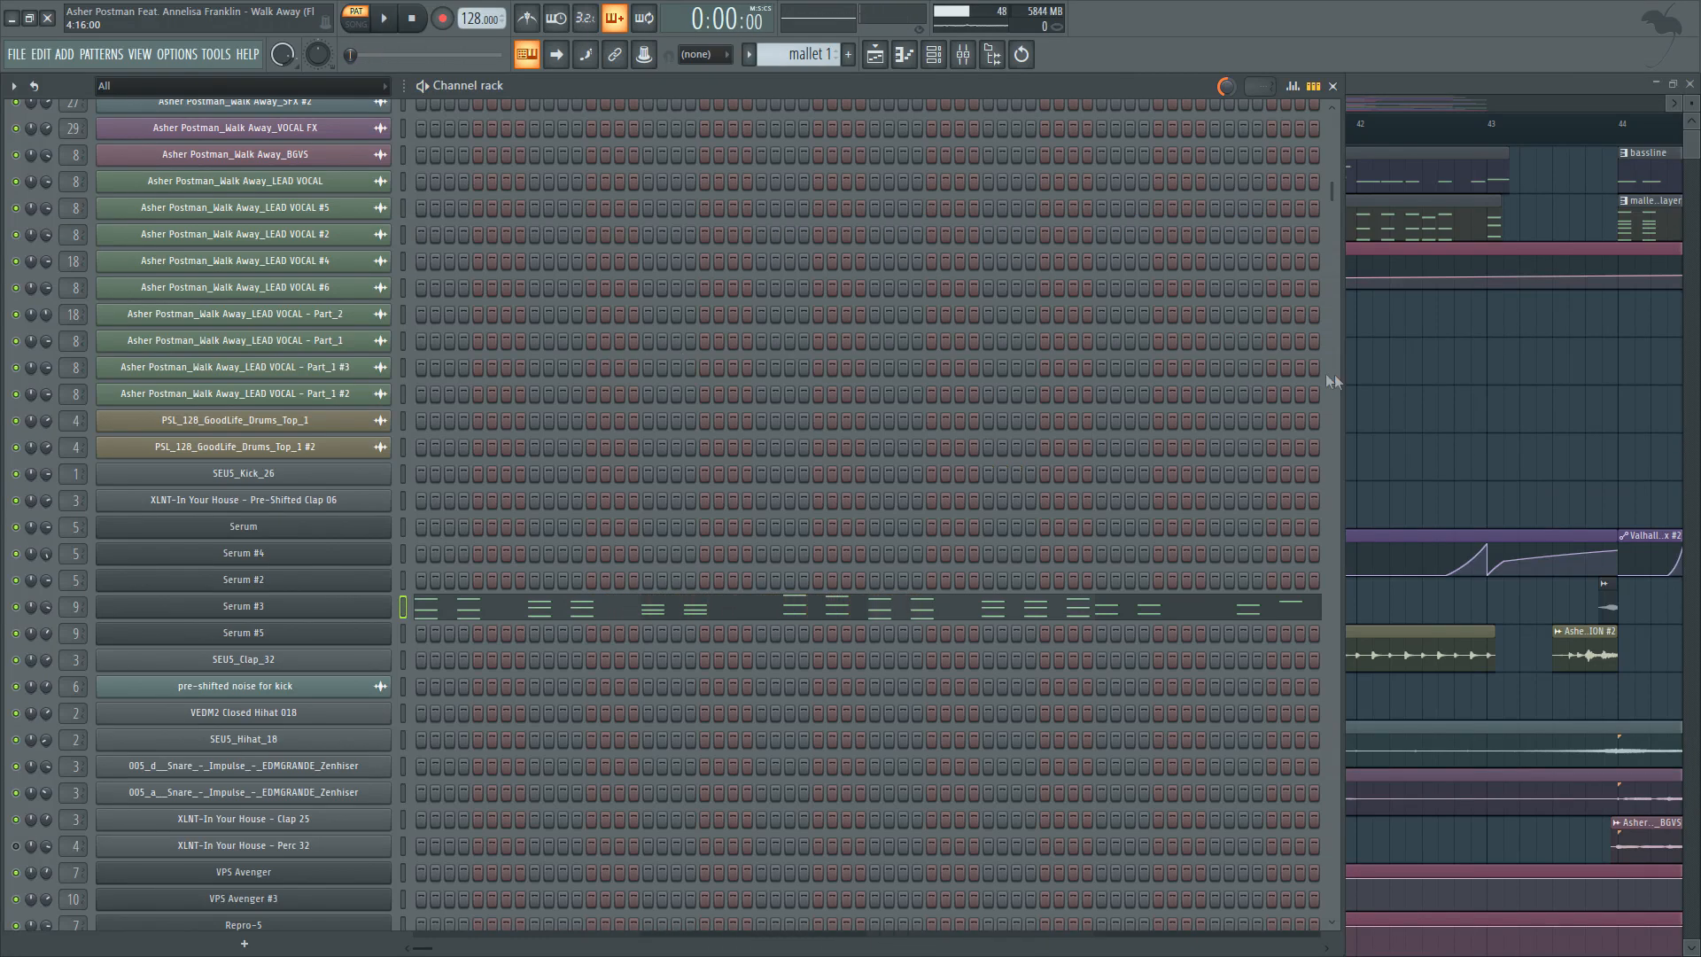
# Open the bassline pattern from its clip at bar 36 and examine its channels in the Channel rack.
pyautogui.click(1417, 381)
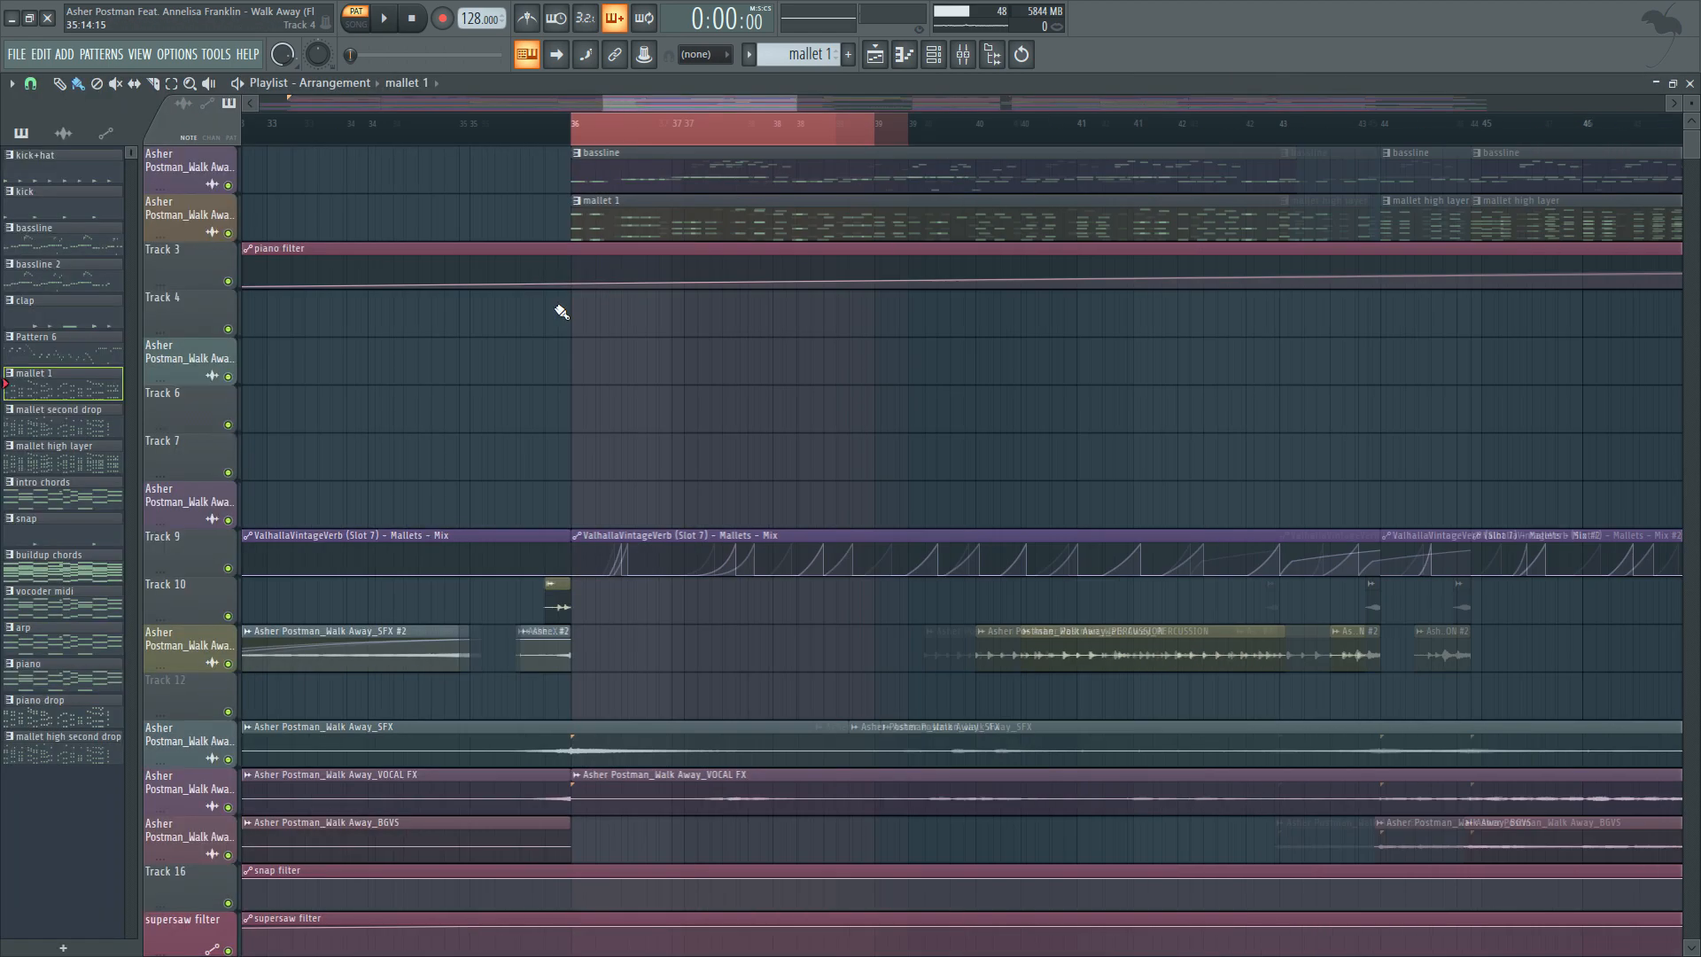
pyautogui.doubleClick(644, 174)
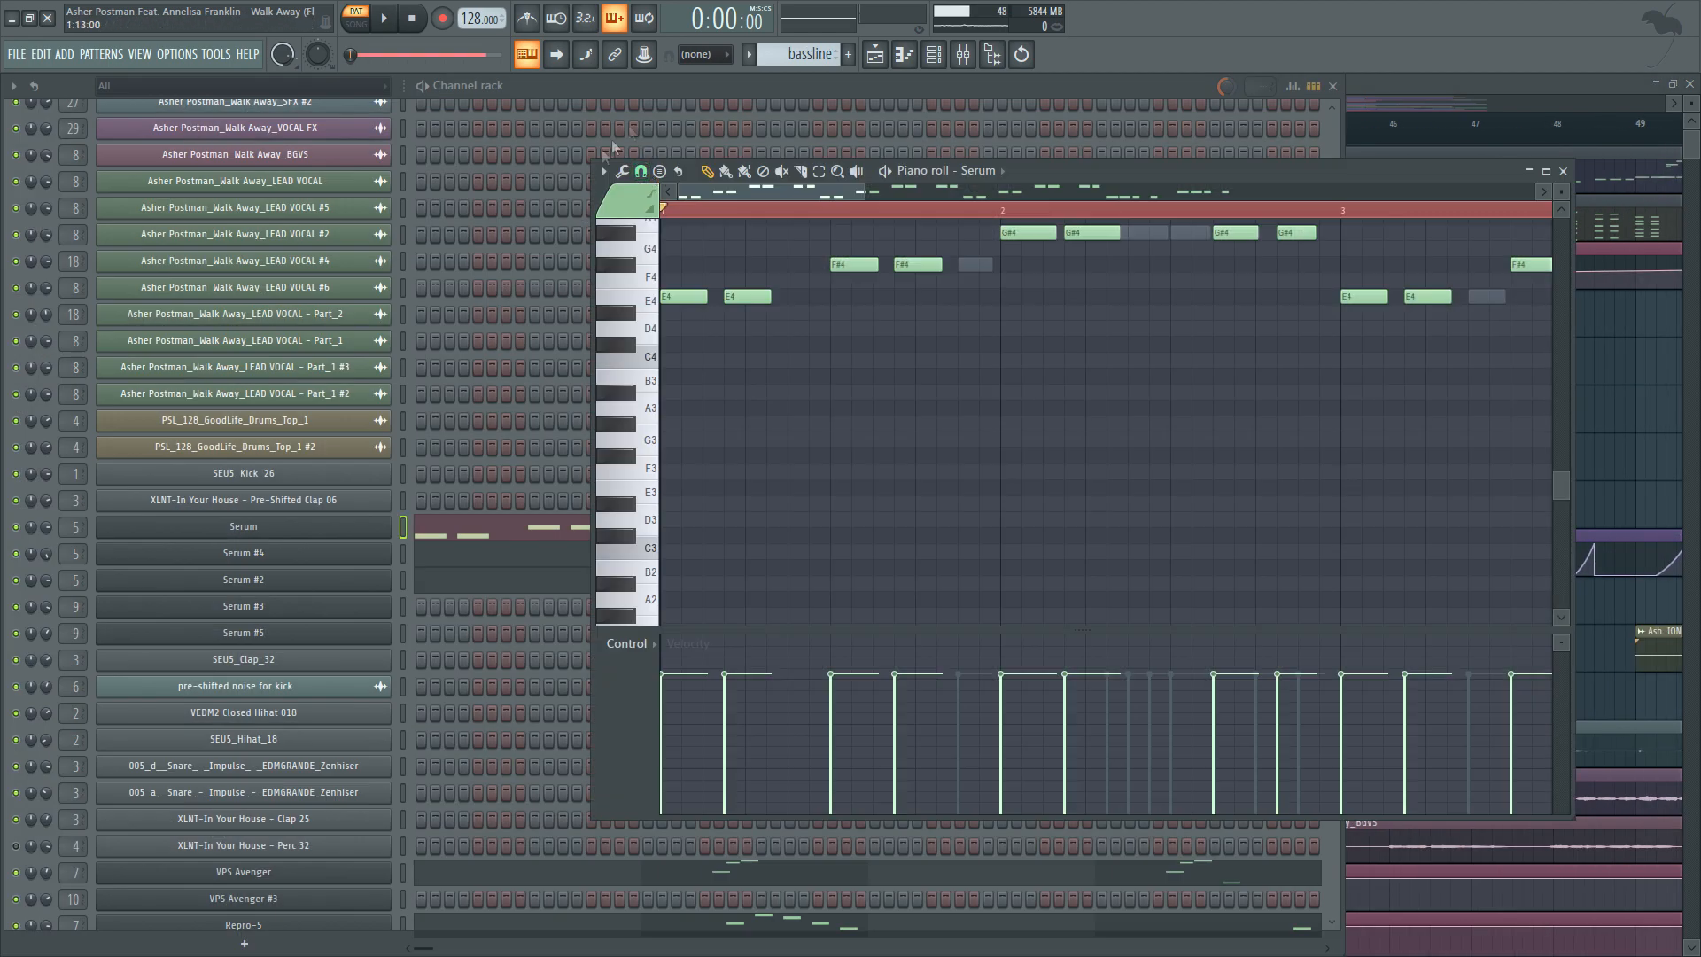
pyautogui.click(876, 55)
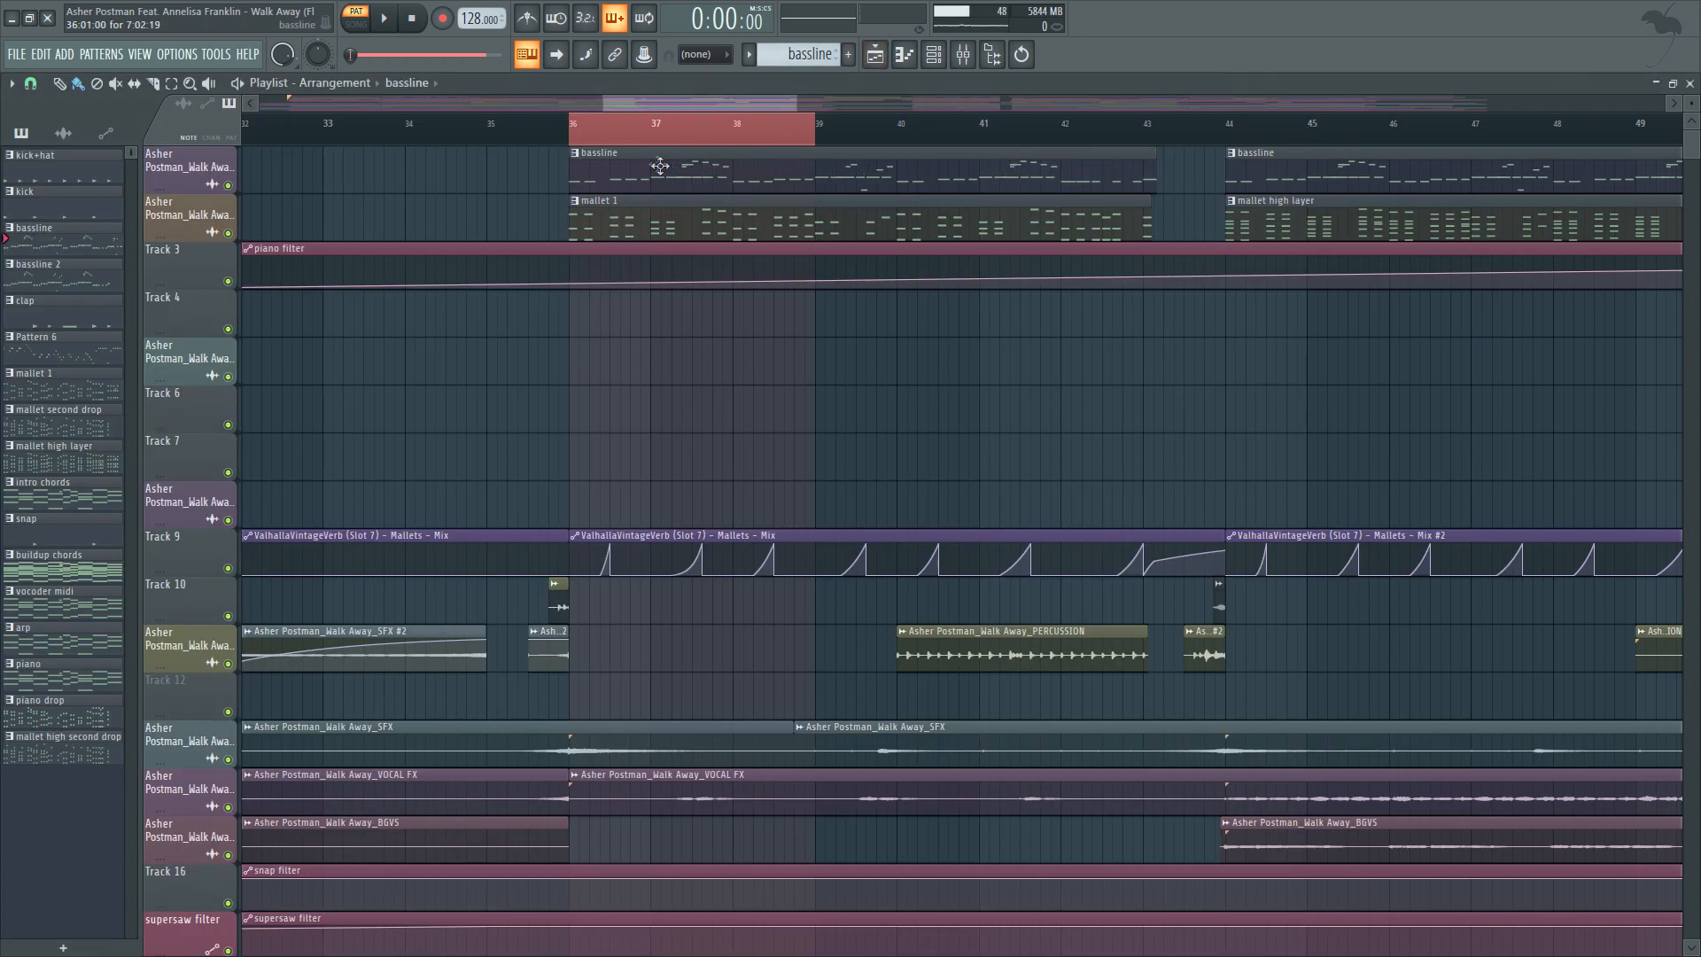
pyautogui.doubleClick(612, 155)
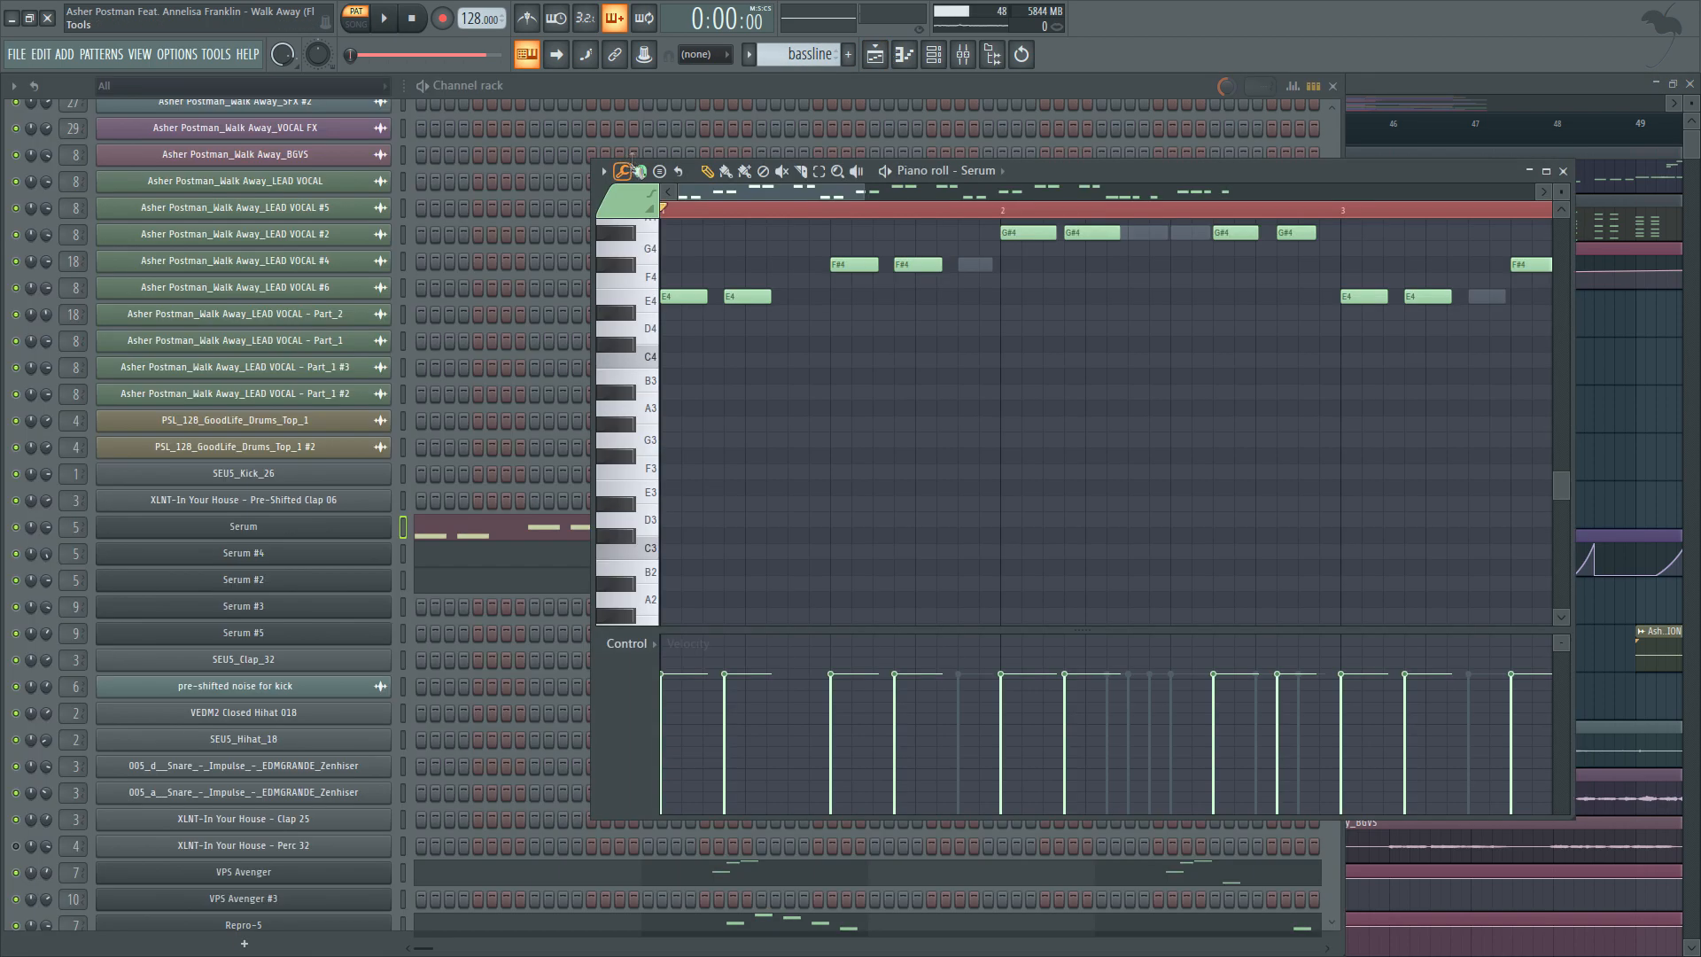
pyautogui.click(742, 104)
pyautogui.scroll(-6, 562, 319)
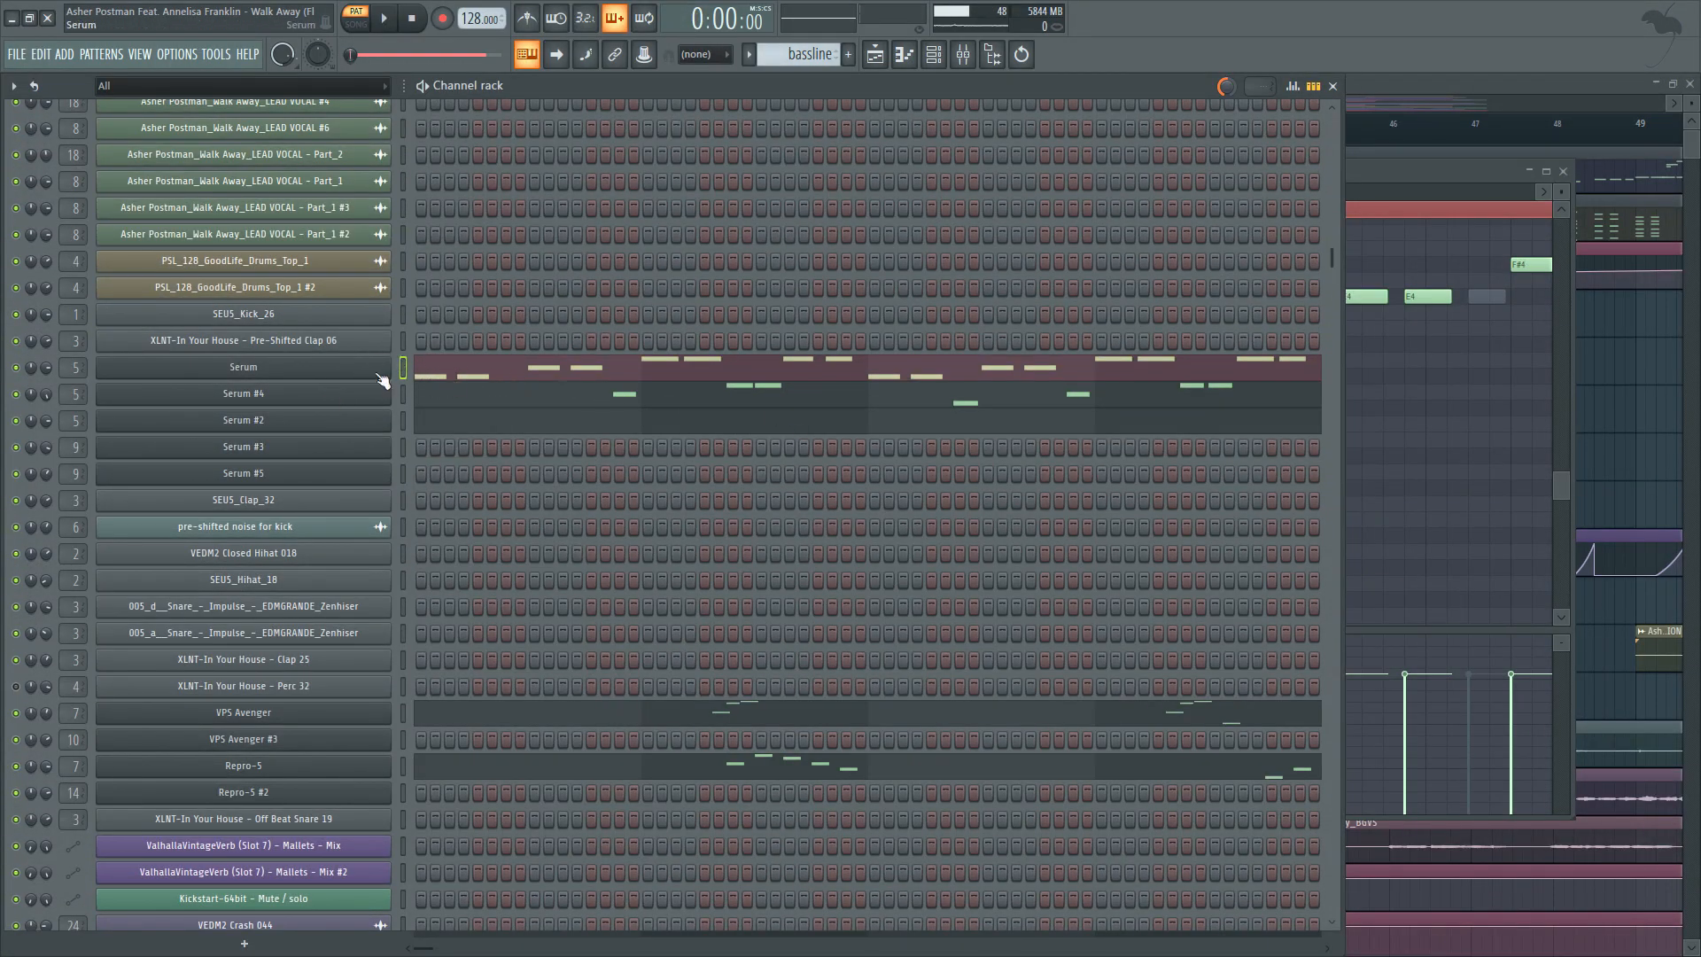
# Open the mallet 1 clip's Serum #3 notes in the Piano roll, examine them, and close the Piano roll.
pyautogui.click(1625, 382)
pyautogui.doubleClick(641, 218)
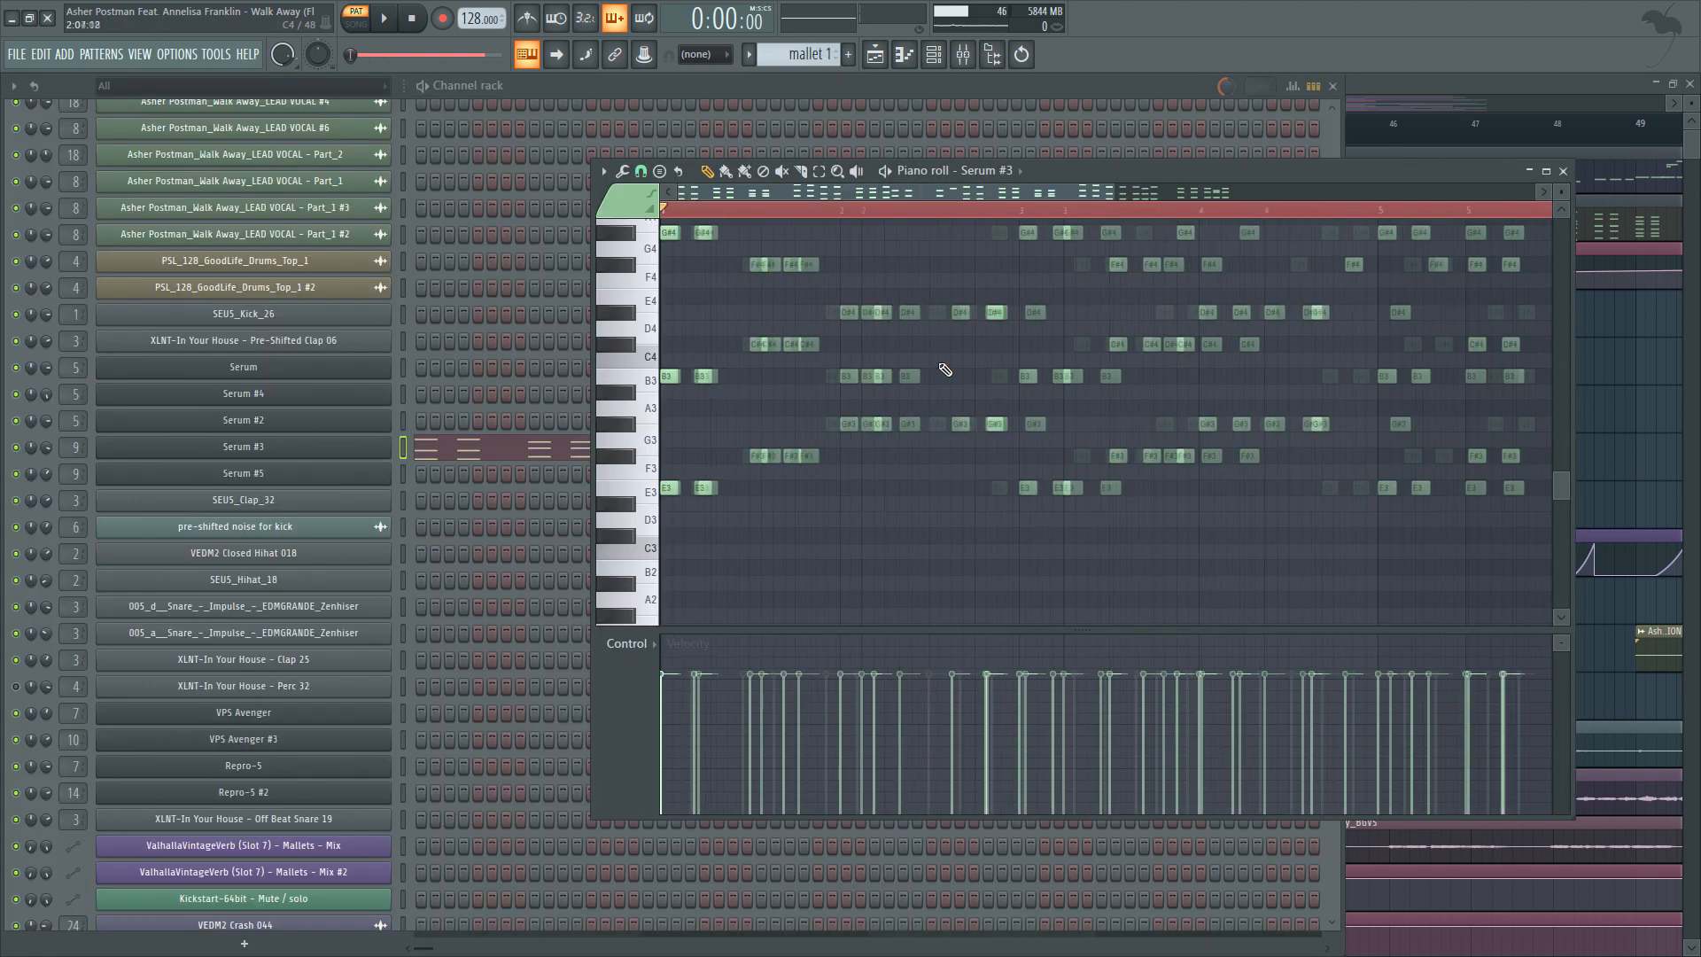
pyautogui.scroll(3, 629, 443)
pyautogui.click(631, 512)
pyautogui.click(1562, 171)
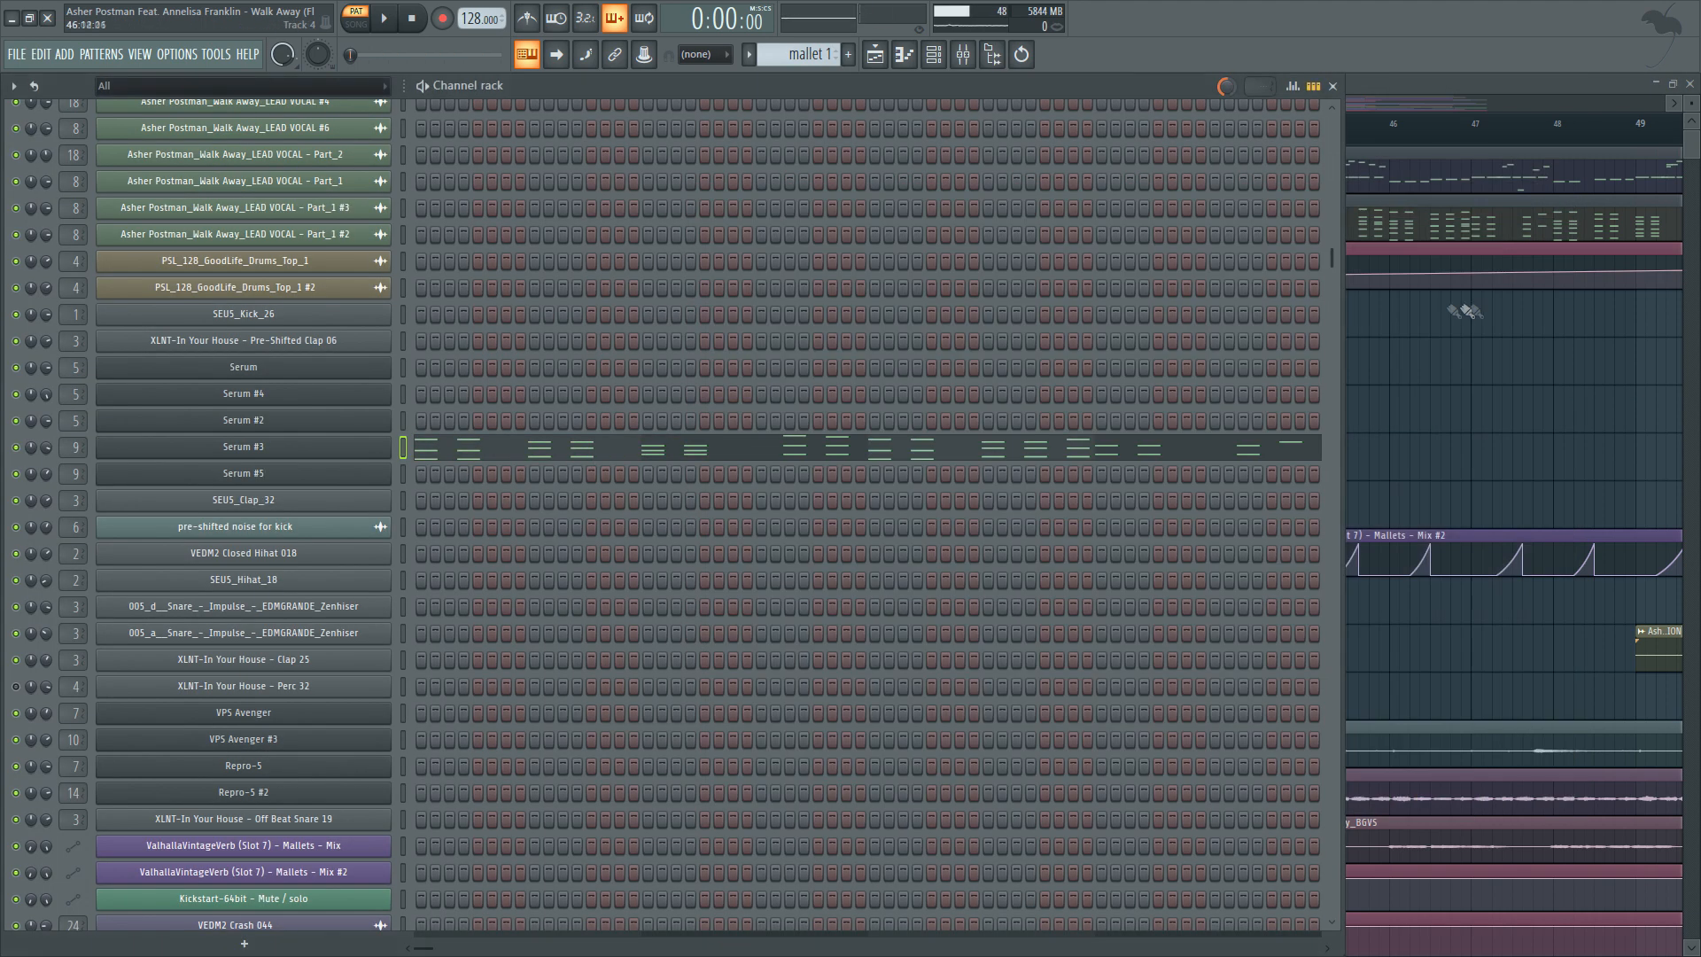
# Open the bassline pattern's Serum notes in the Piano roll and audition its E4, F#4 and G#4 notes.
pyautogui.click(1507, 333)
pyautogui.doubleClick(674, 180)
pyautogui.click(412, 373)
pyautogui.rightClick(365, 376)
pyautogui.click(417, 367)
pyautogui.click(652, 349)
pyautogui.click(652, 349)
pyautogui.click(626, 313)
pyautogui.click(625, 314)
pyautogui.click(623, 295)
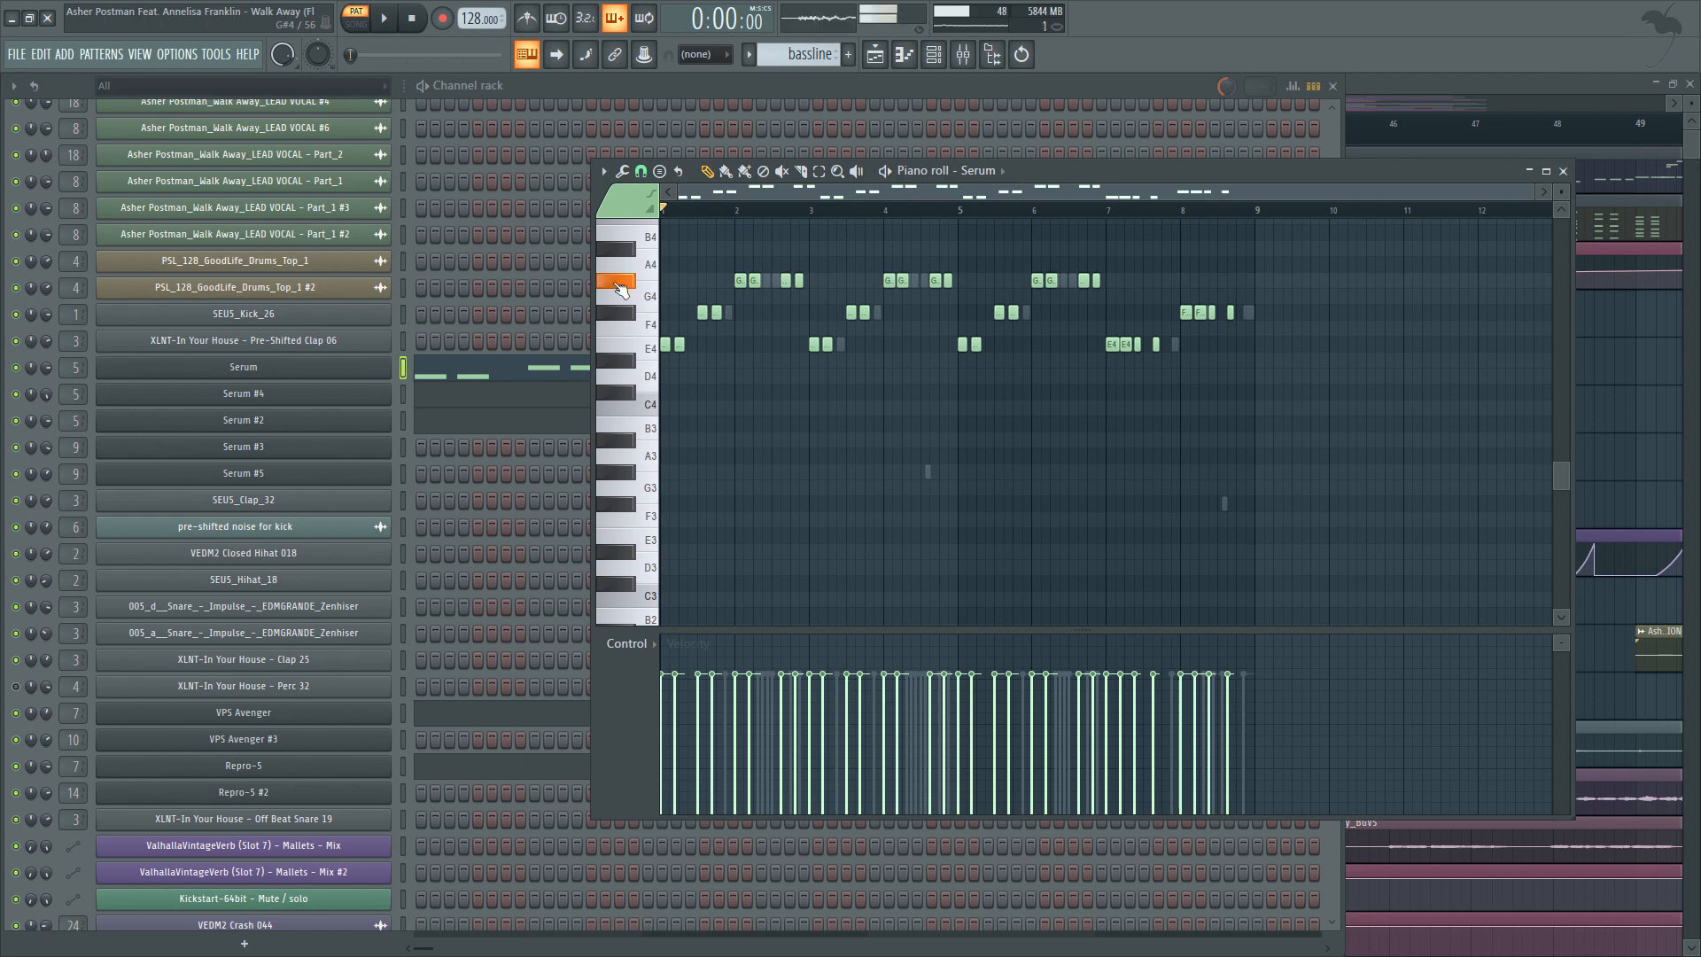
# Close the Piano roll and play the bassline pattern with its Serum, VPS Avenger and Repro-5 layers.
pyautogui.click(593, 356)
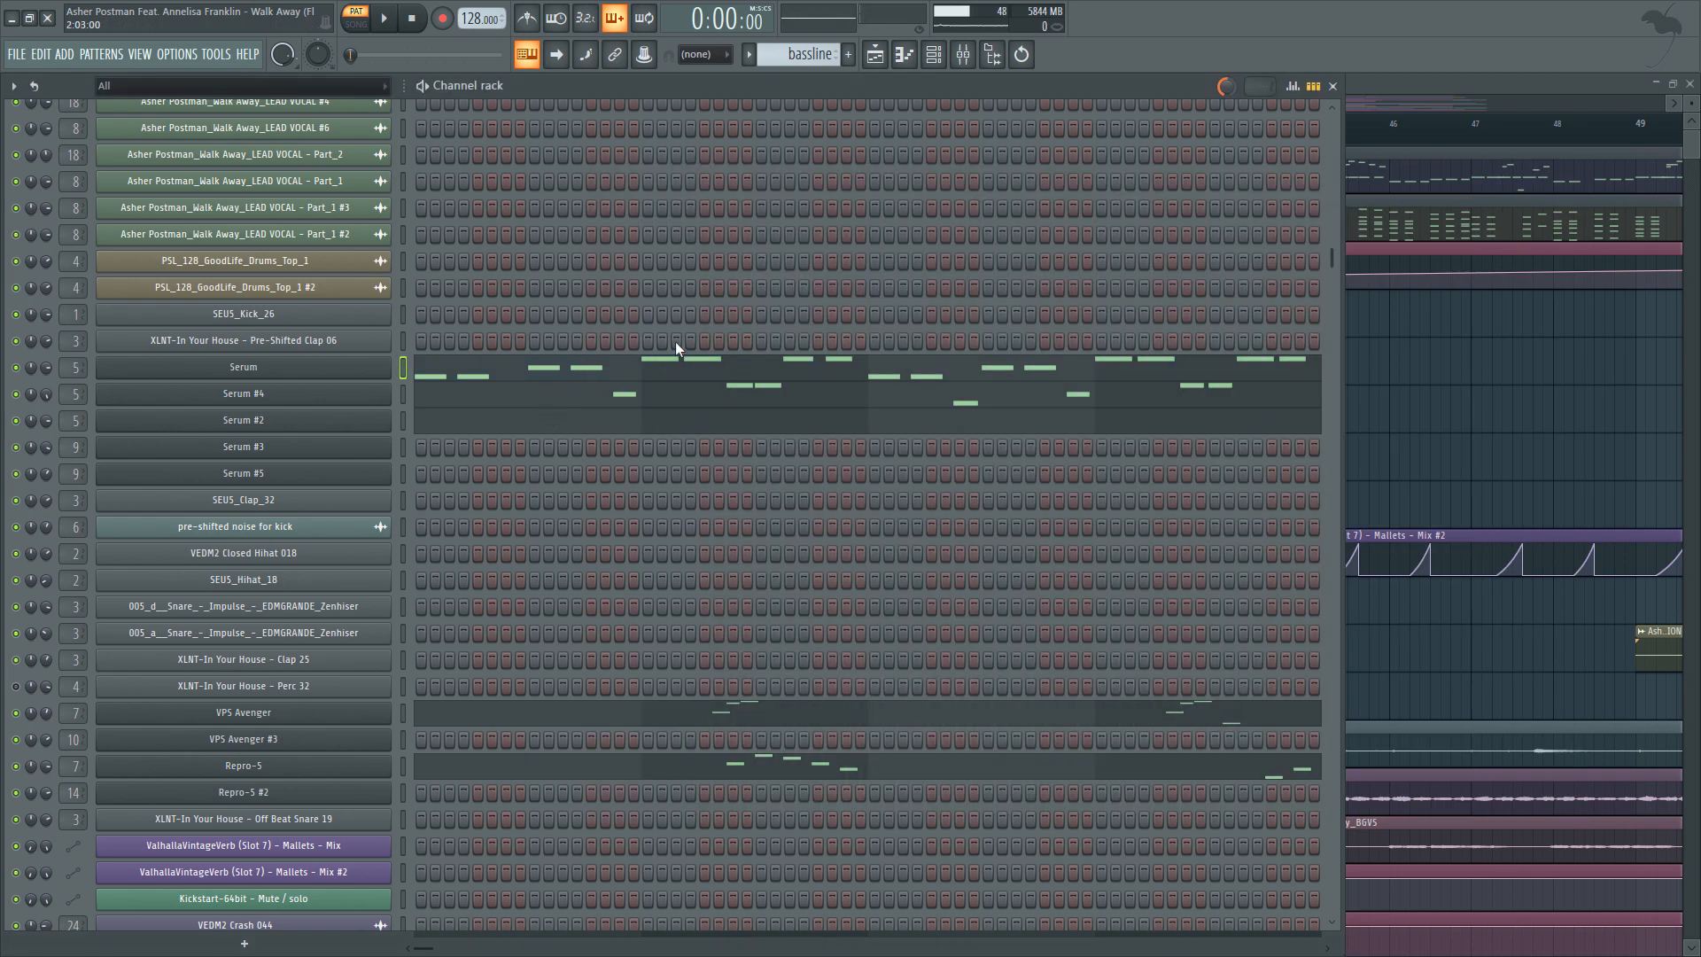
pyautogui.scroll(-3, 549, 429)
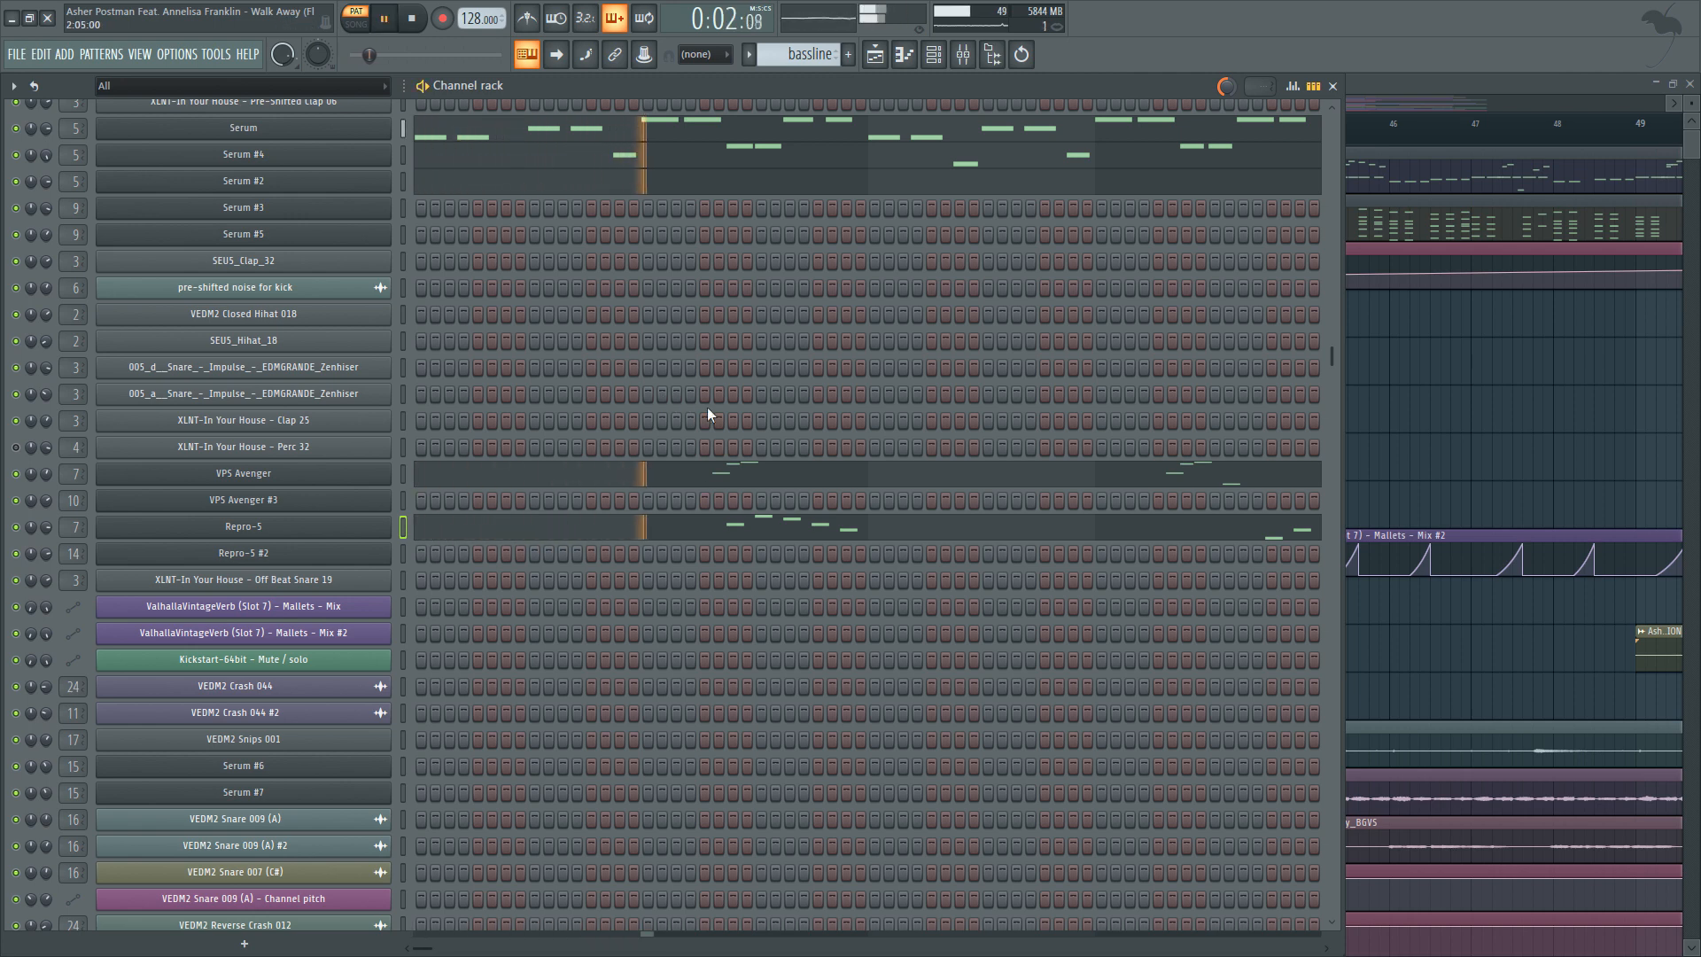
pyautogui.press('space')
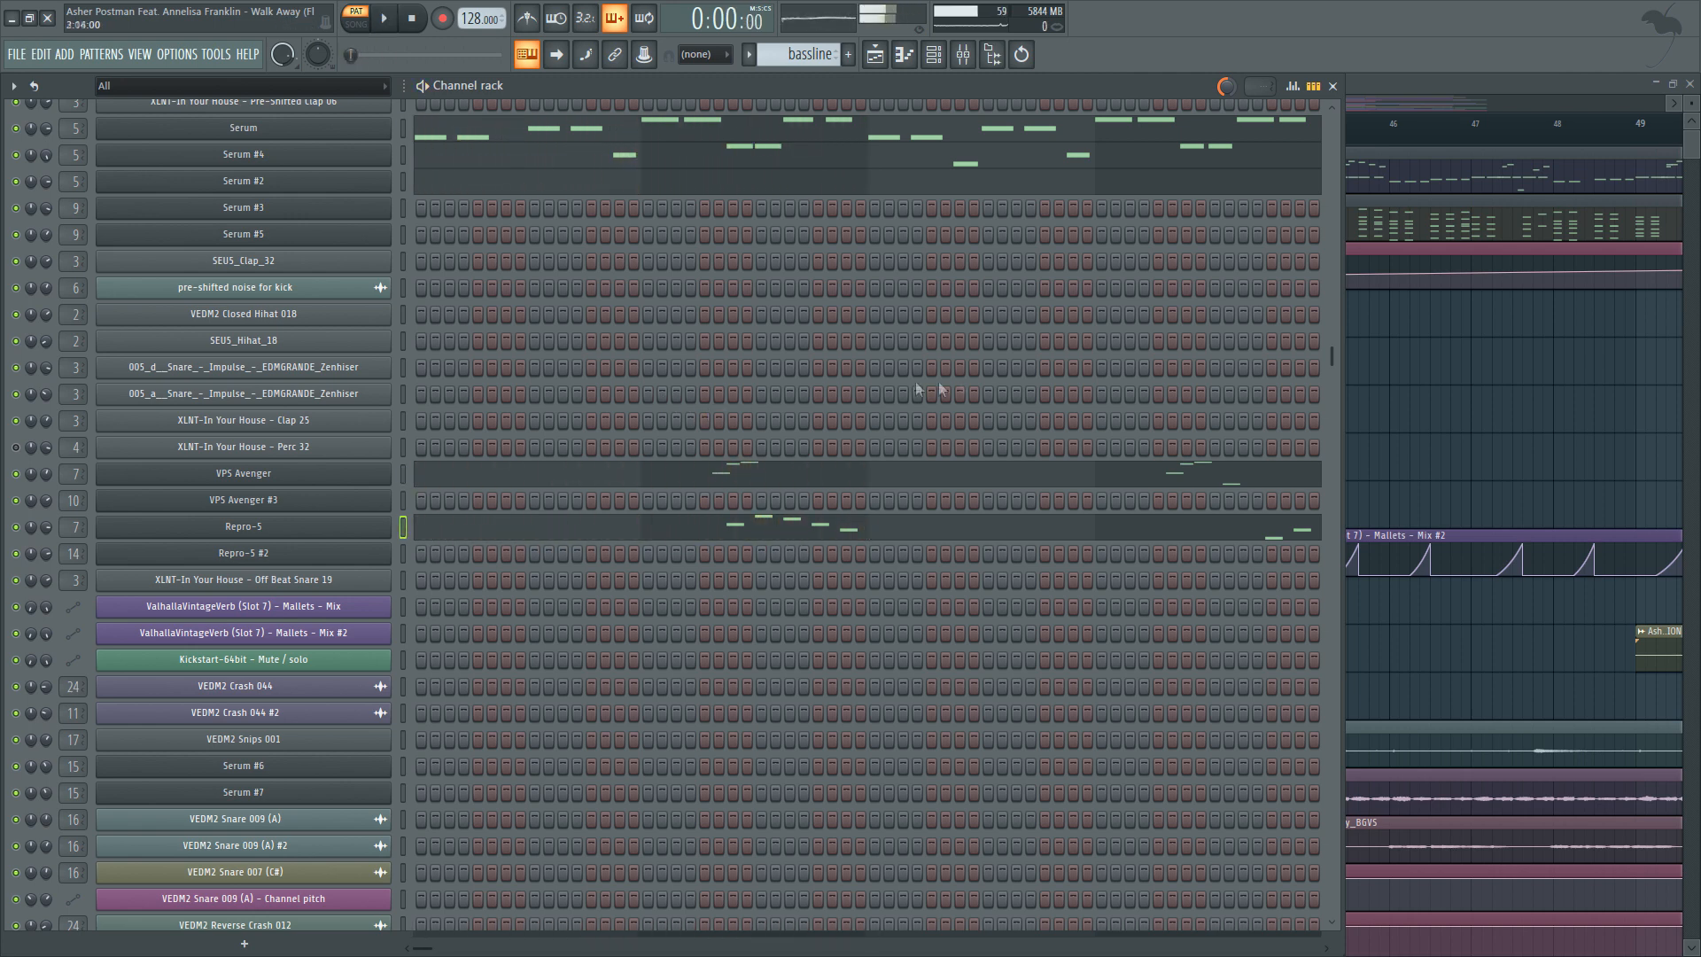
# Switch the playlist back to song mode, clear the time selection at bar 36, and place the playhead just before bar 44.
pyautogui.rightClick(1460, 429)
pyautogui.scroll(-3, 798, 369)
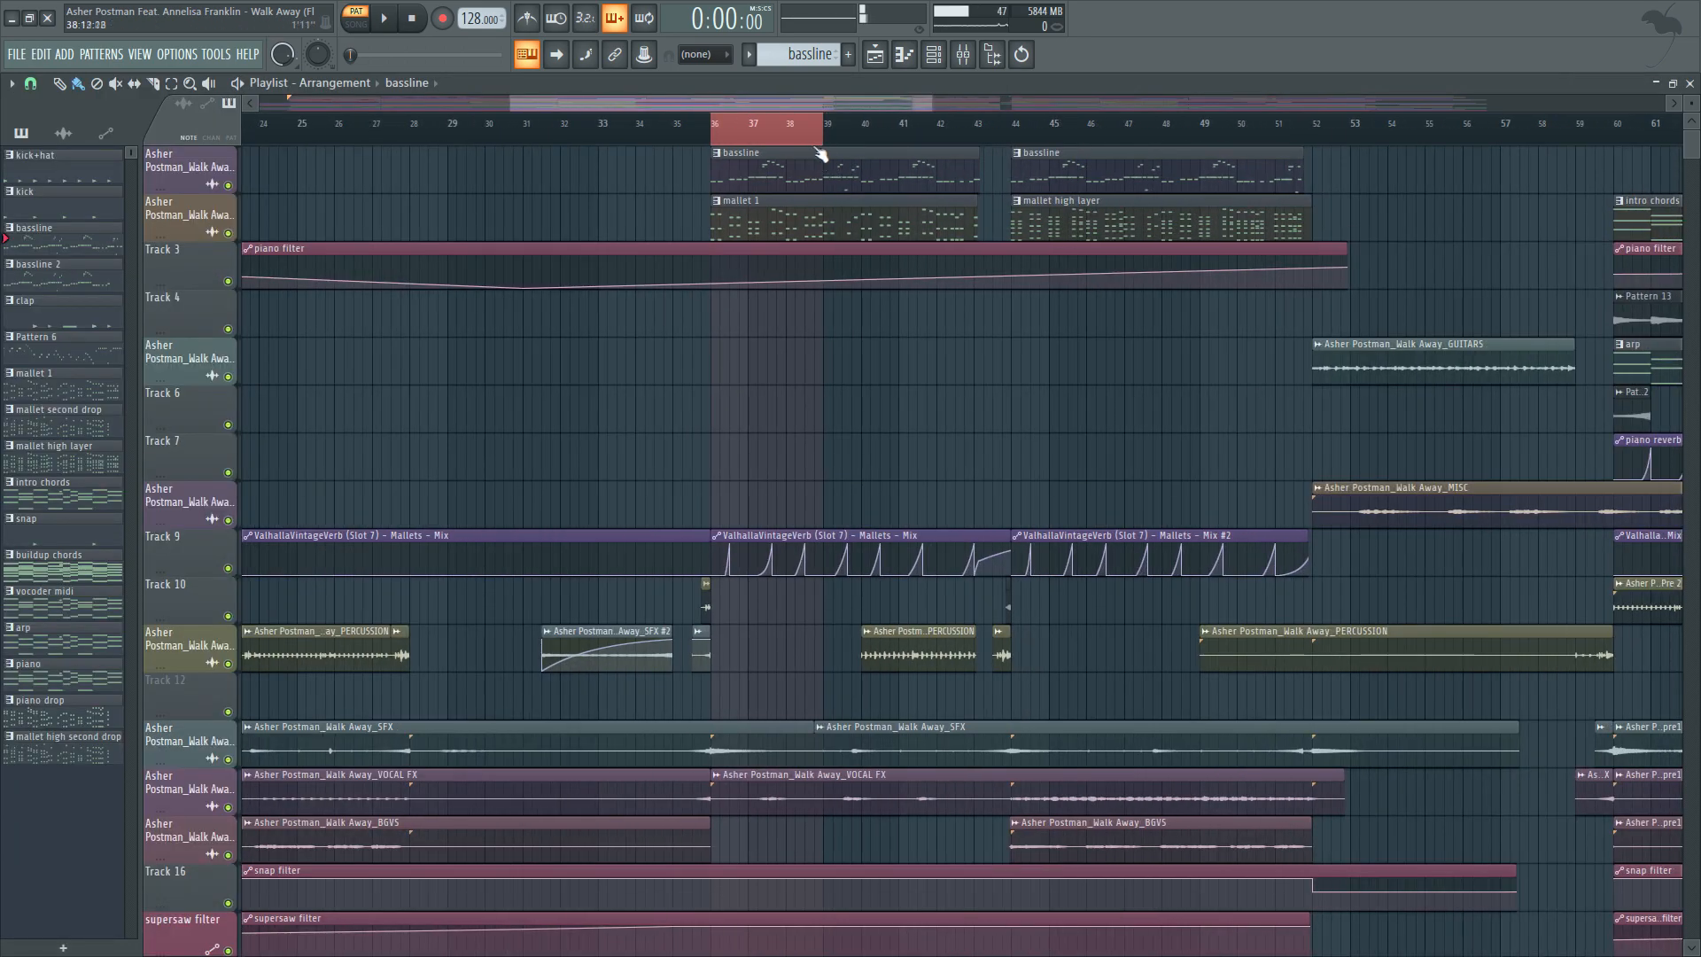
pyautogui.scroll(-3, 841, 284)
pyautogui.scroll(3, 851, 283)
pyautogui.scroll(1, 859, 179)
pyautogui.press('l')
pyautogui.rightClick(847, 126)
pyautogui.scroll(-1, 989, 151)
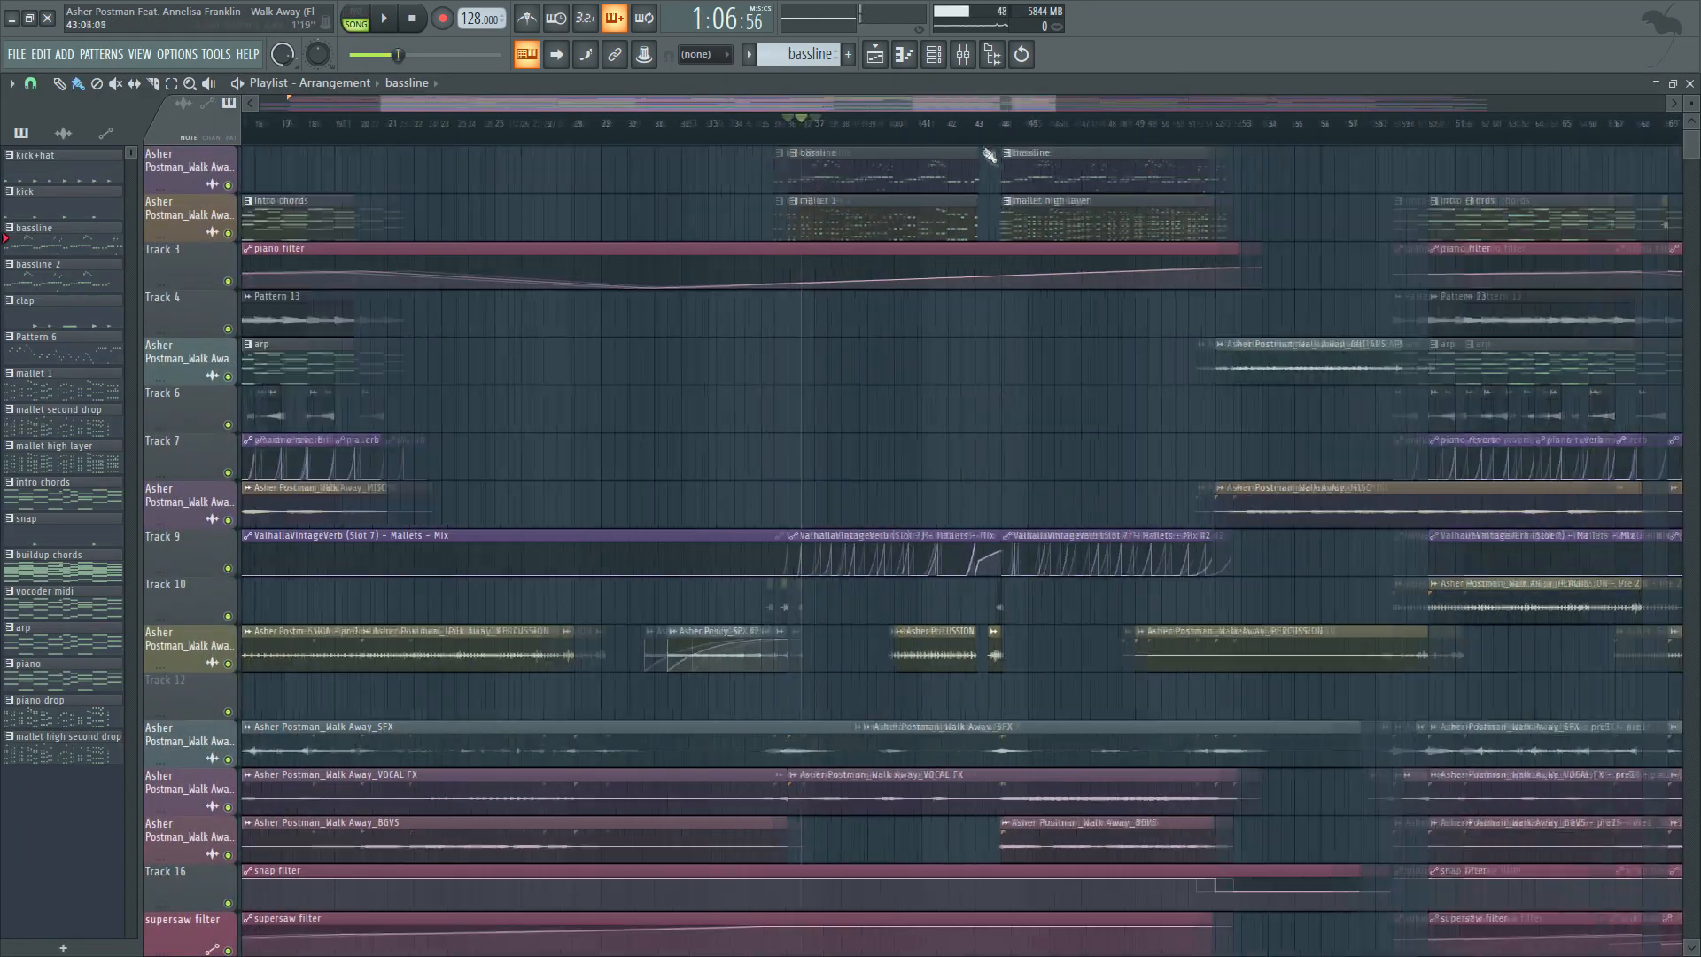
pyautogui.scroll(4, 1027, 167)
pyautogui.click(911, 133)
pyautogui.scroll(-2, 915, 139)
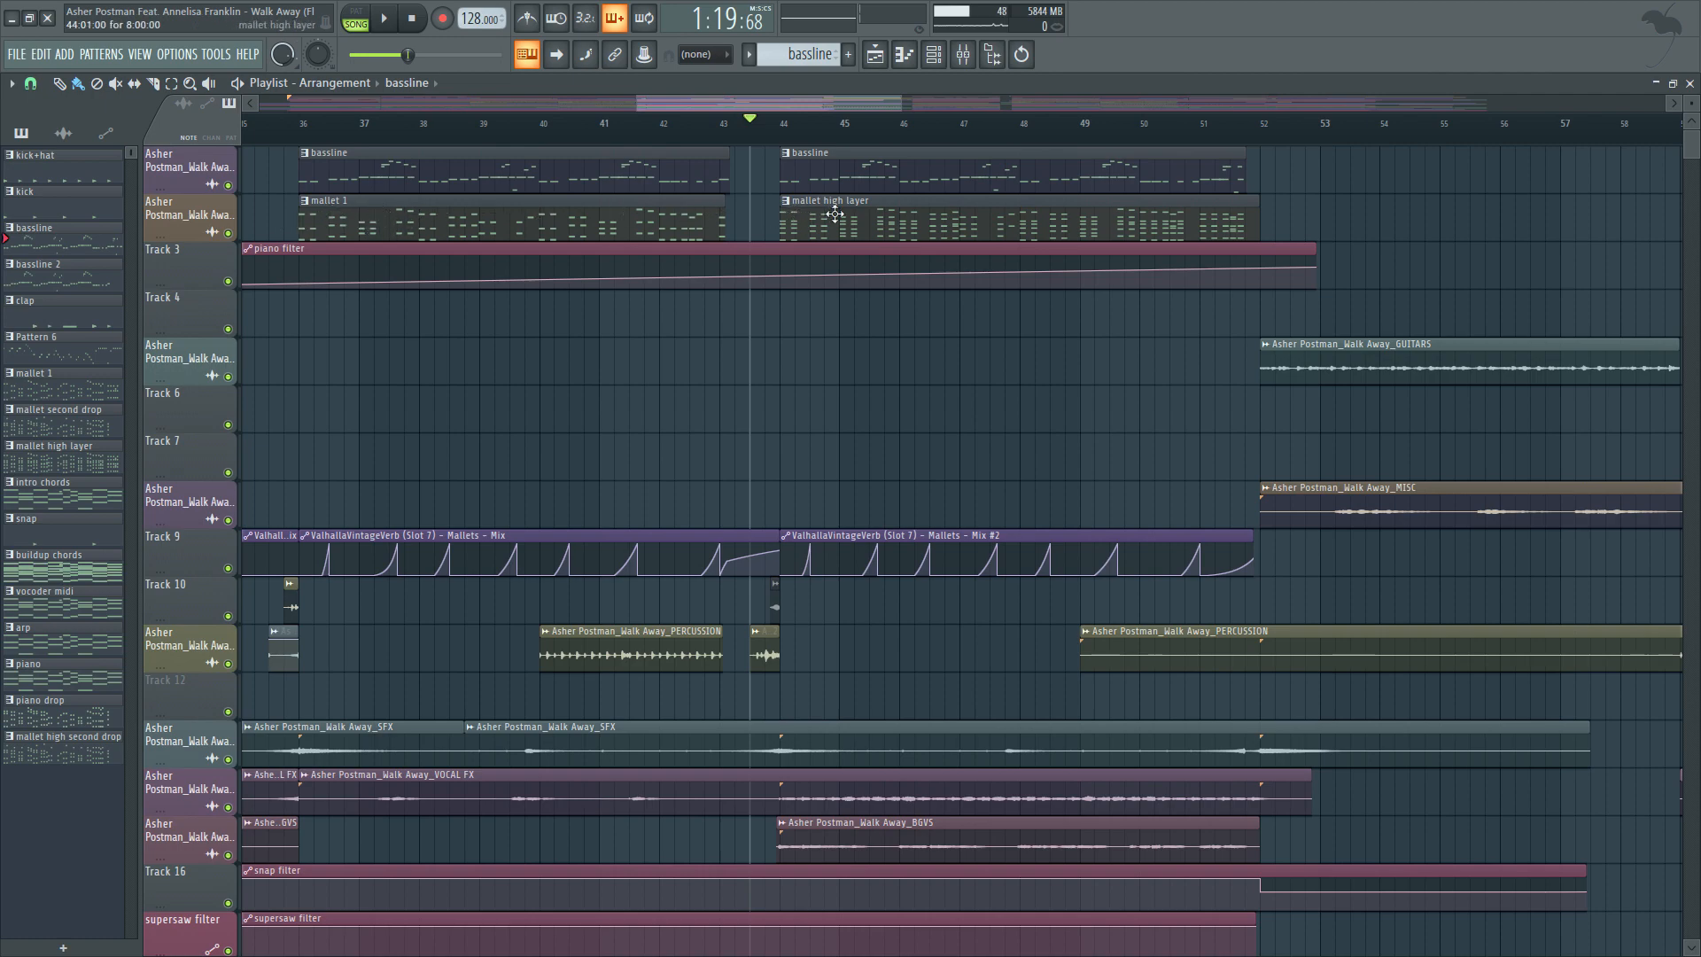
# Open the mallet high layer clip at bar 44 and examine its notes and the added Serum #5 mallet synth.
pyautogui.doubleClick(786, 212)
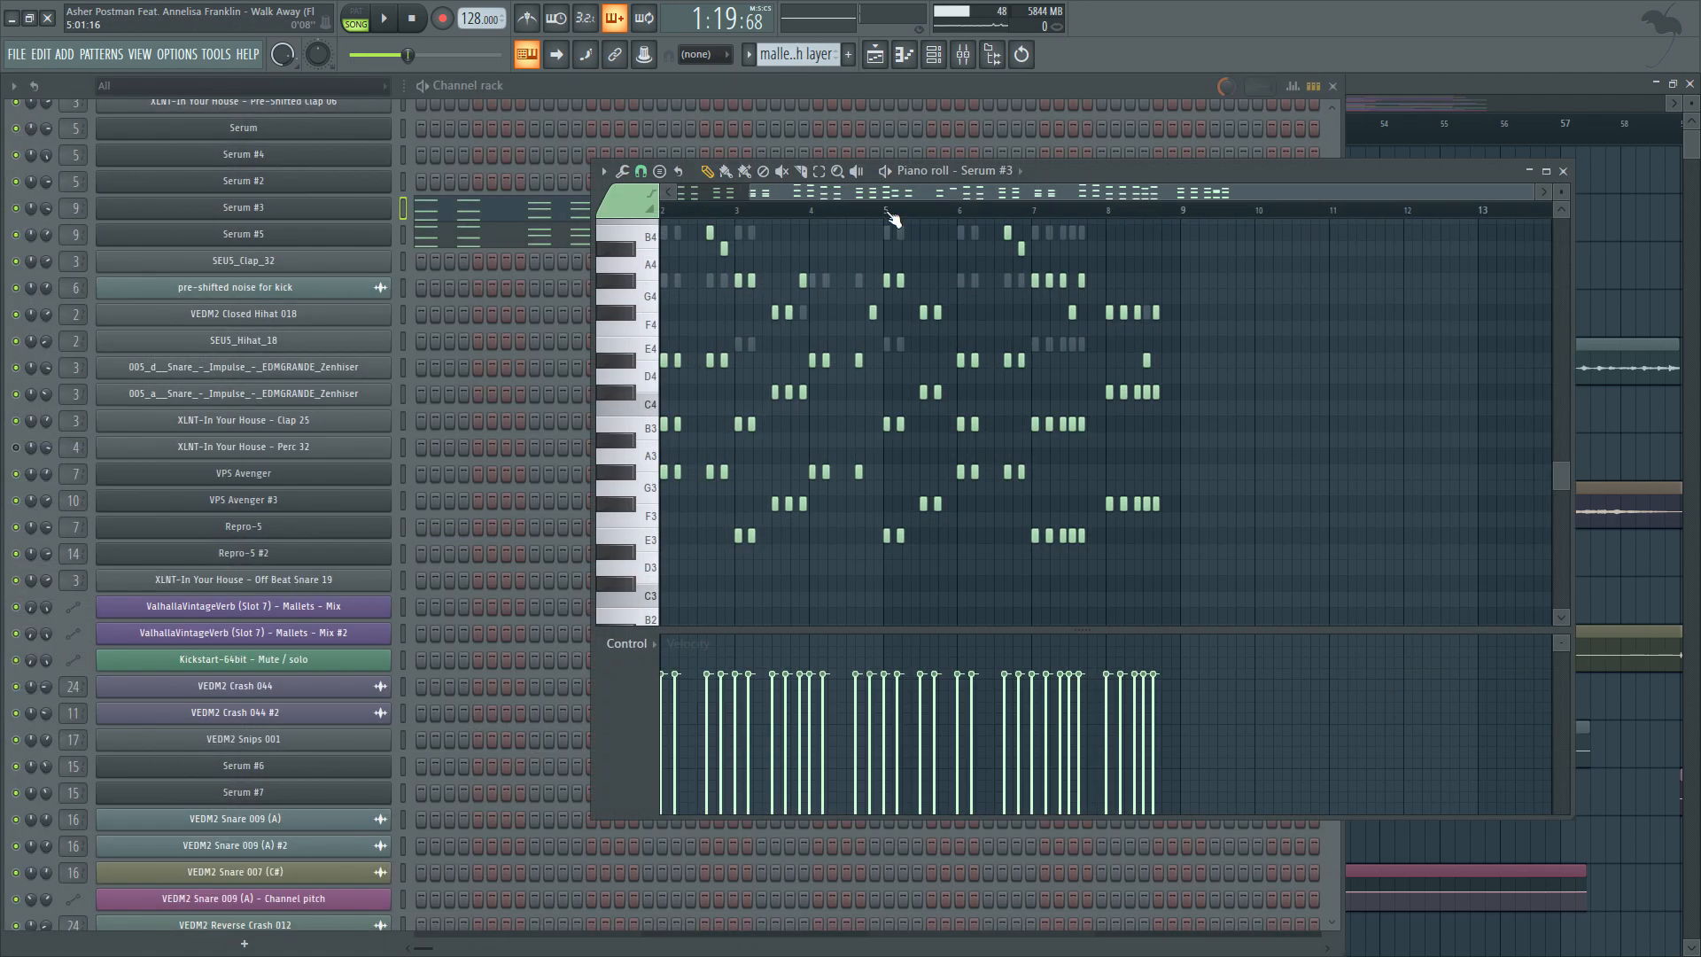
pyautogui.press('Escape')
pyautogui.click(369, 215)
pyautogui.press('Escape')
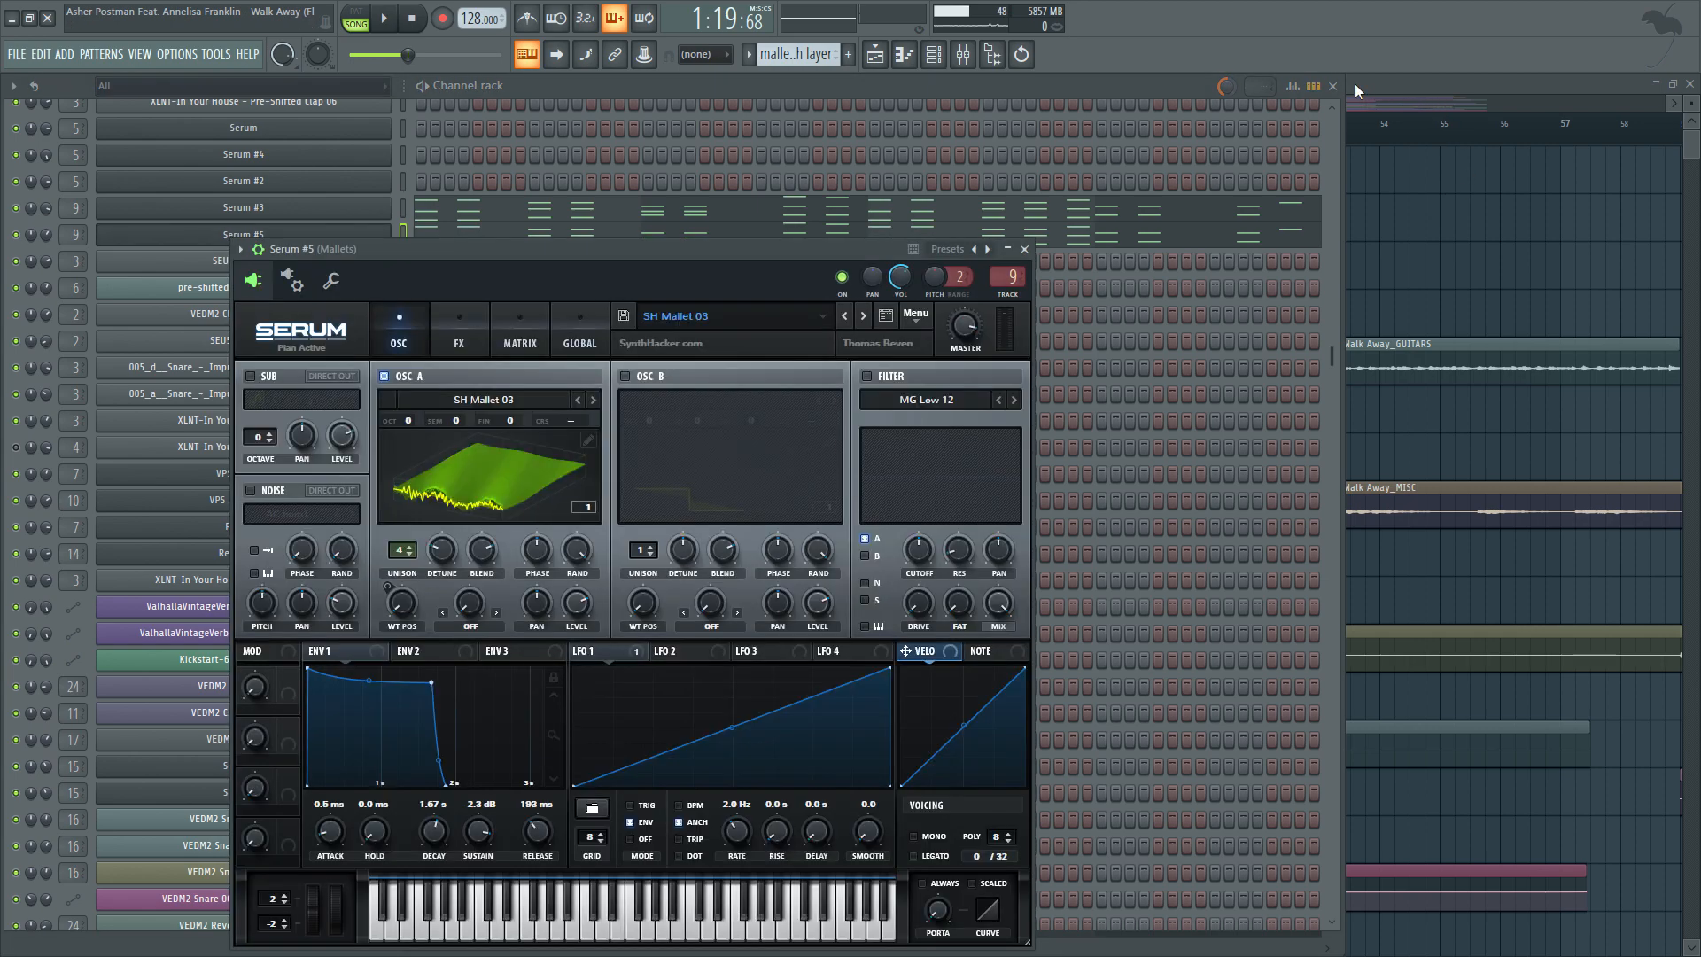
# Return to the playlist and play the song from just before bar 44.
pyautogui.click(1420, 194)
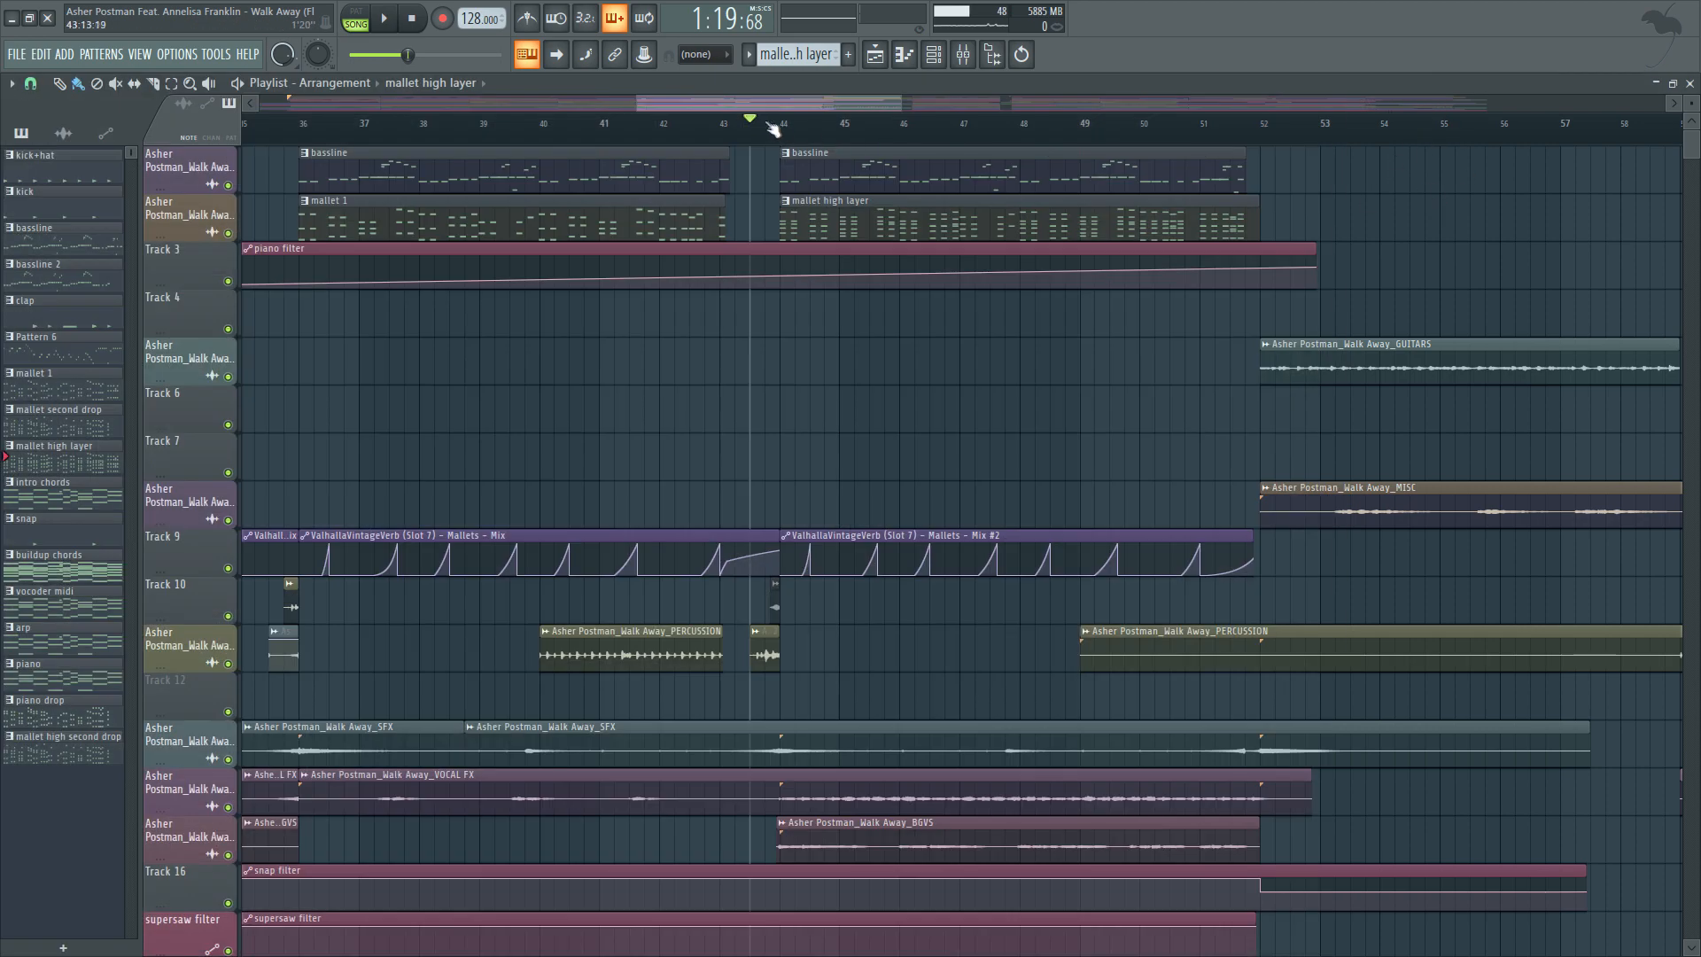
pyautogui.scroll(2, 867, 188)
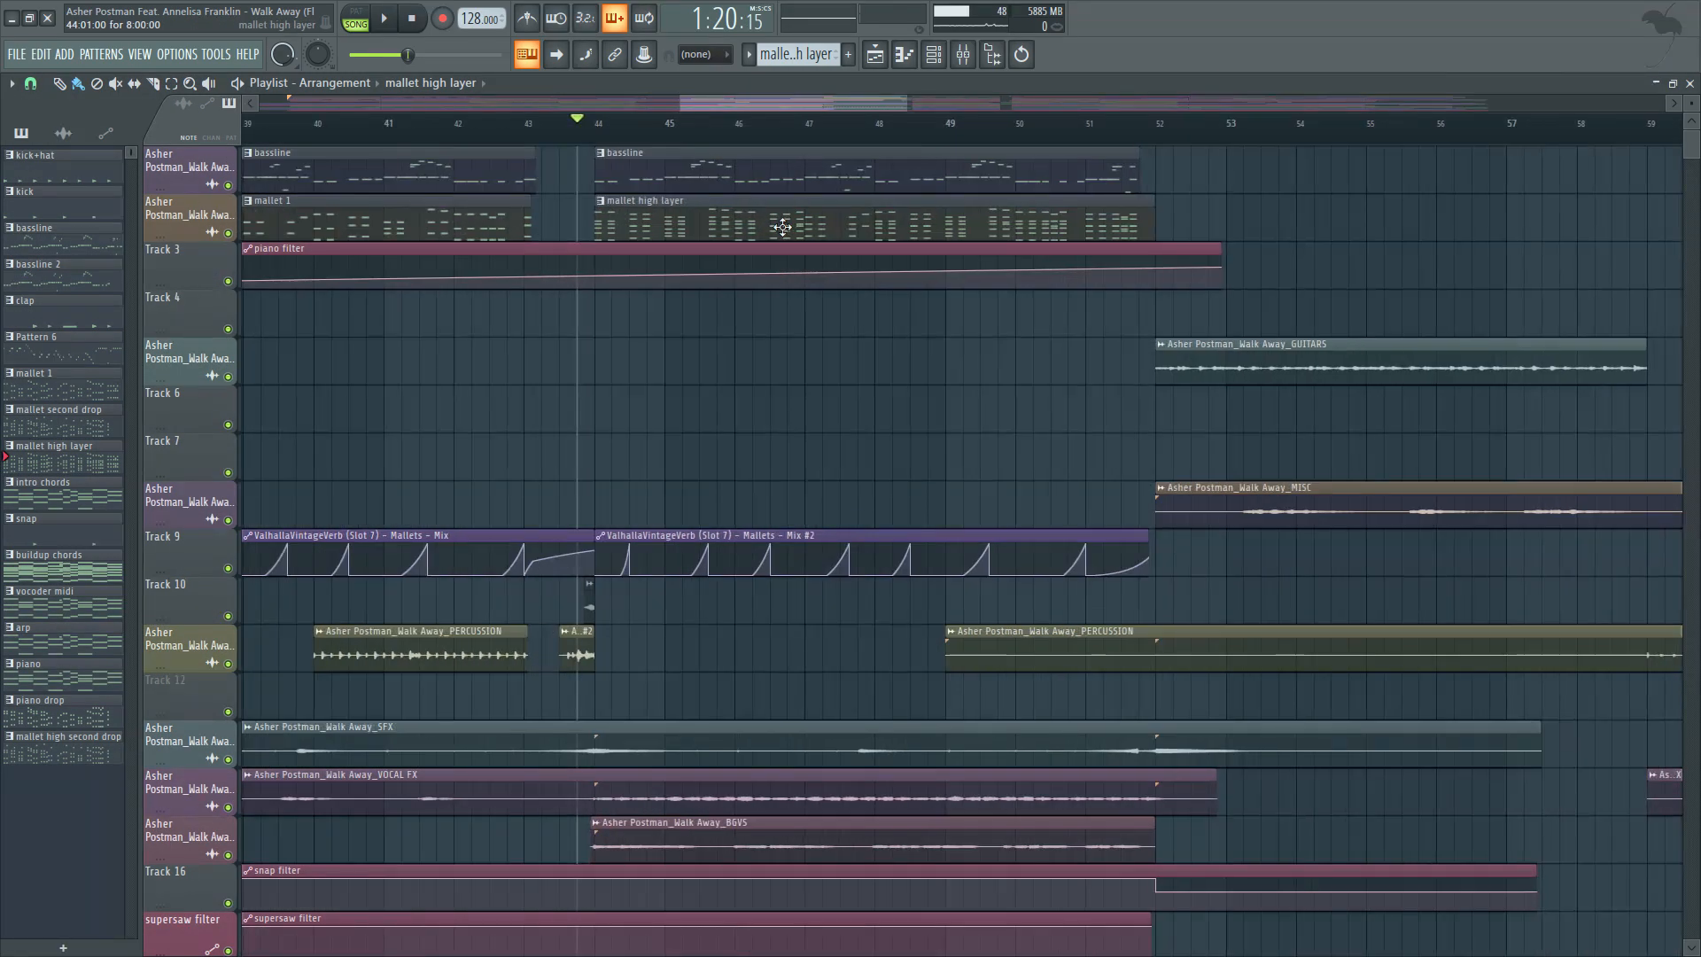
pyautogui.press('space')
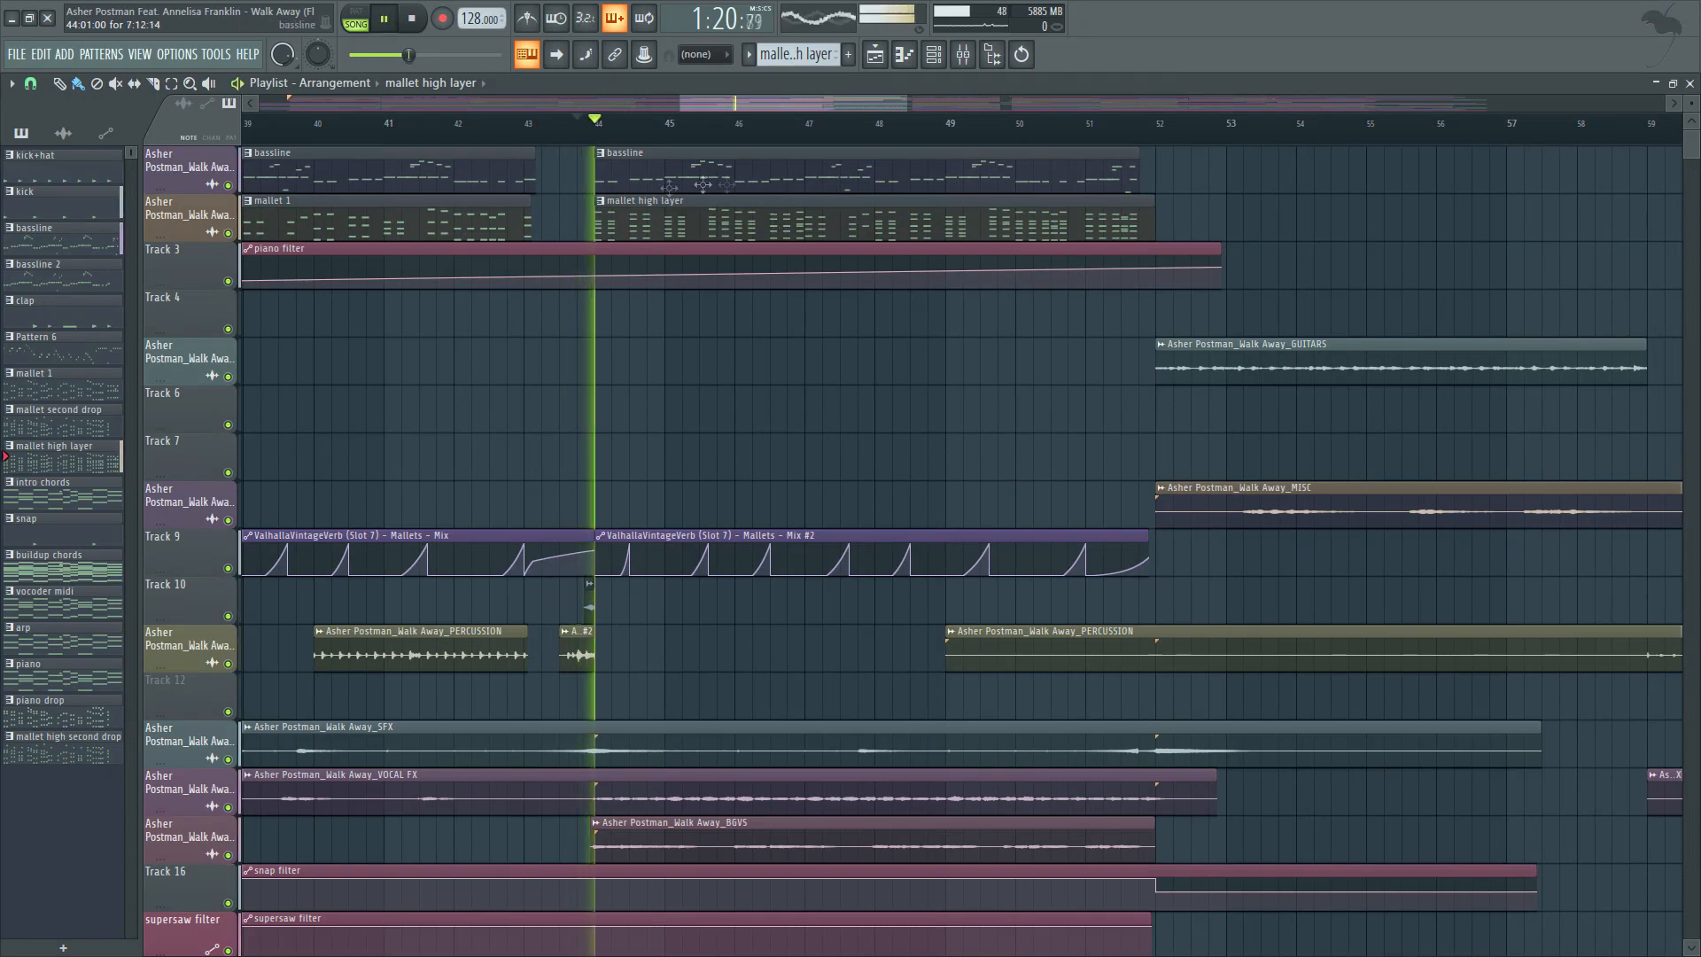
# Solo the mallet track and compare mallet 1 from bar 36 with mallet high layer from bar 44.
pyautogui.scroll(-1, 690, 219)
pyautogui.rightClick(227, 233)
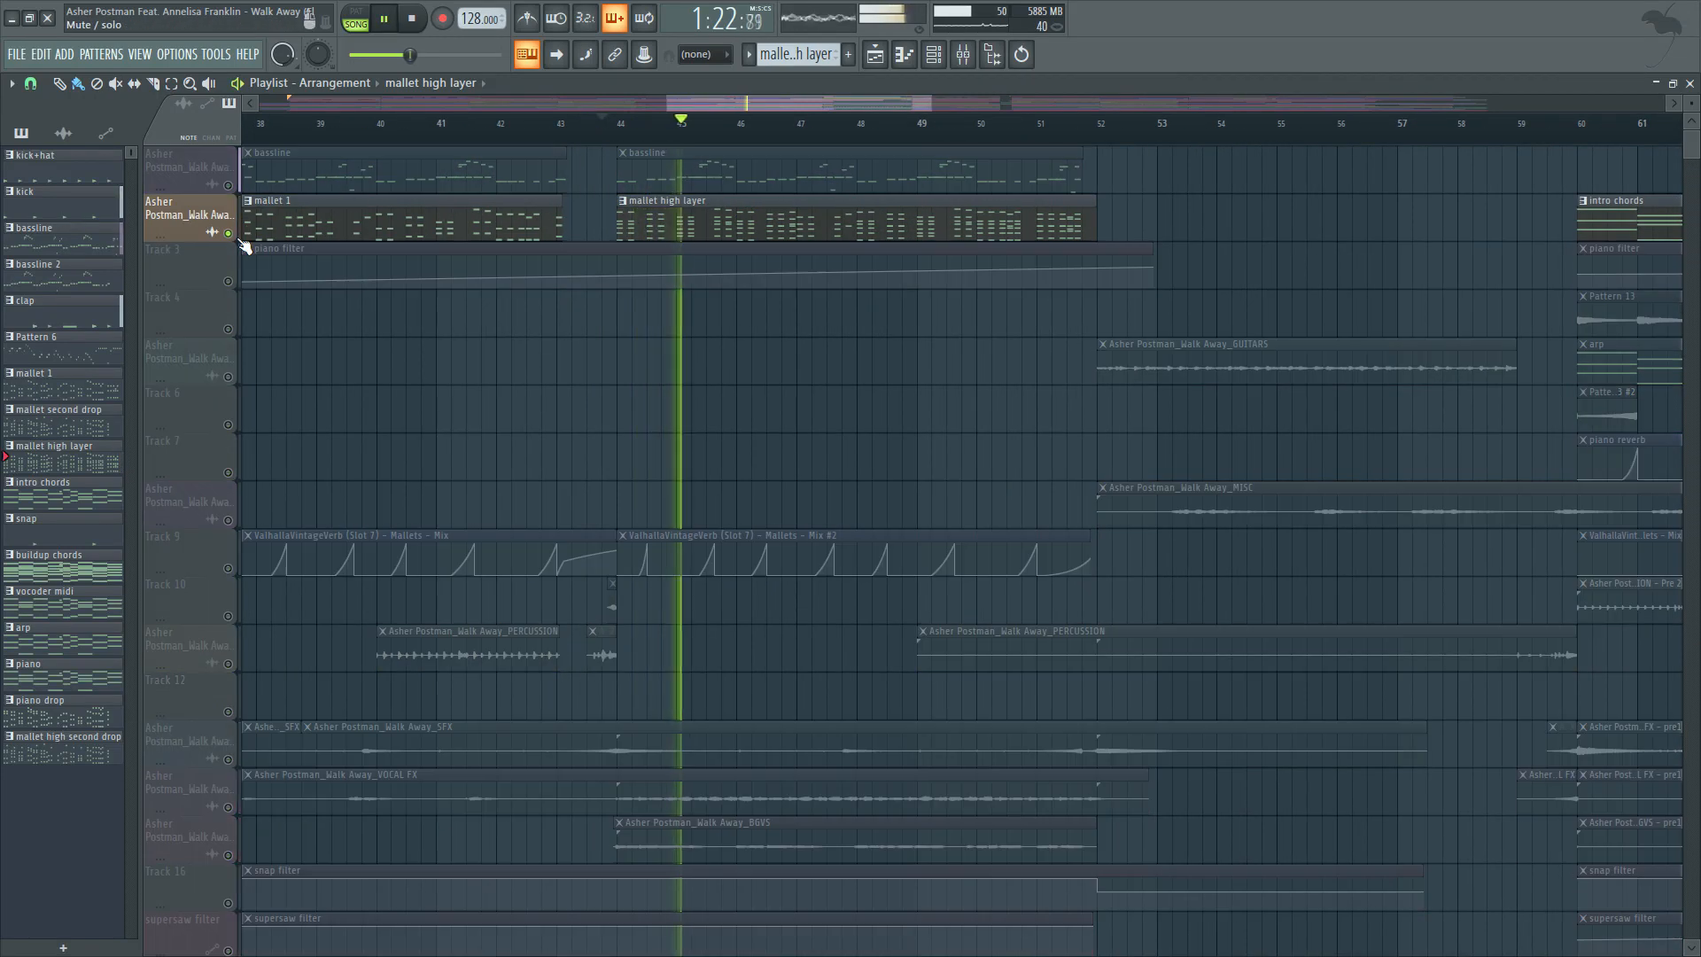
pyautogui.scroll(-3, 713, 267)
pyautogui.click(379, 123)
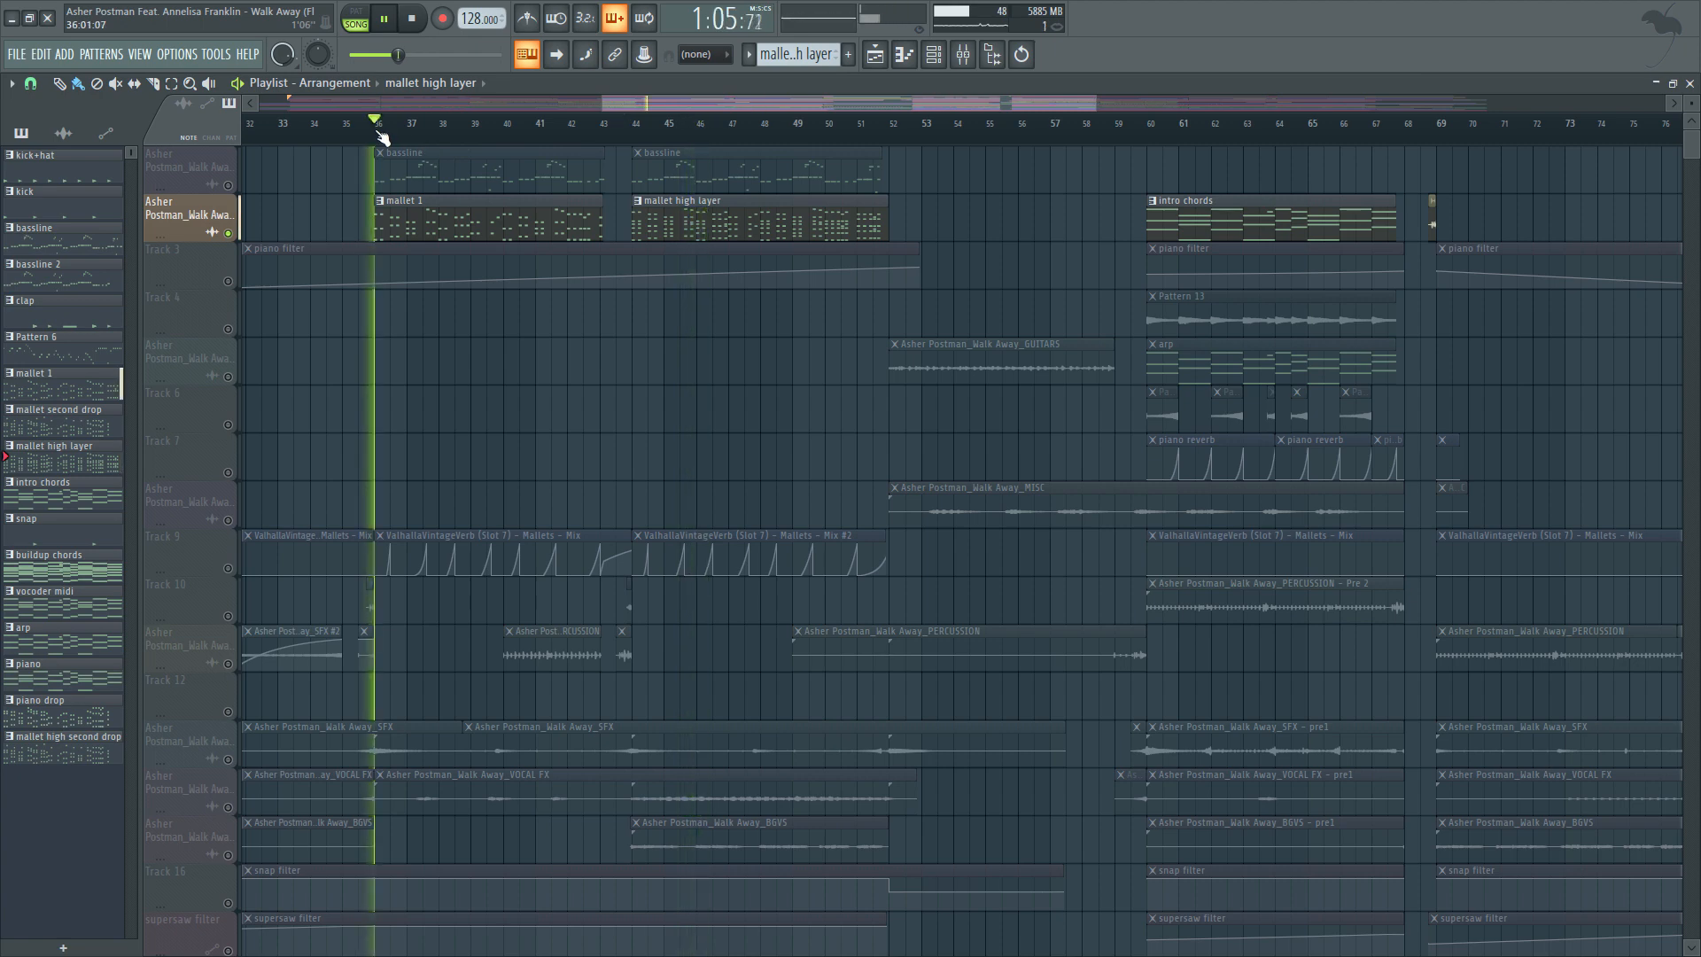
pyautogui.click(646, 131)
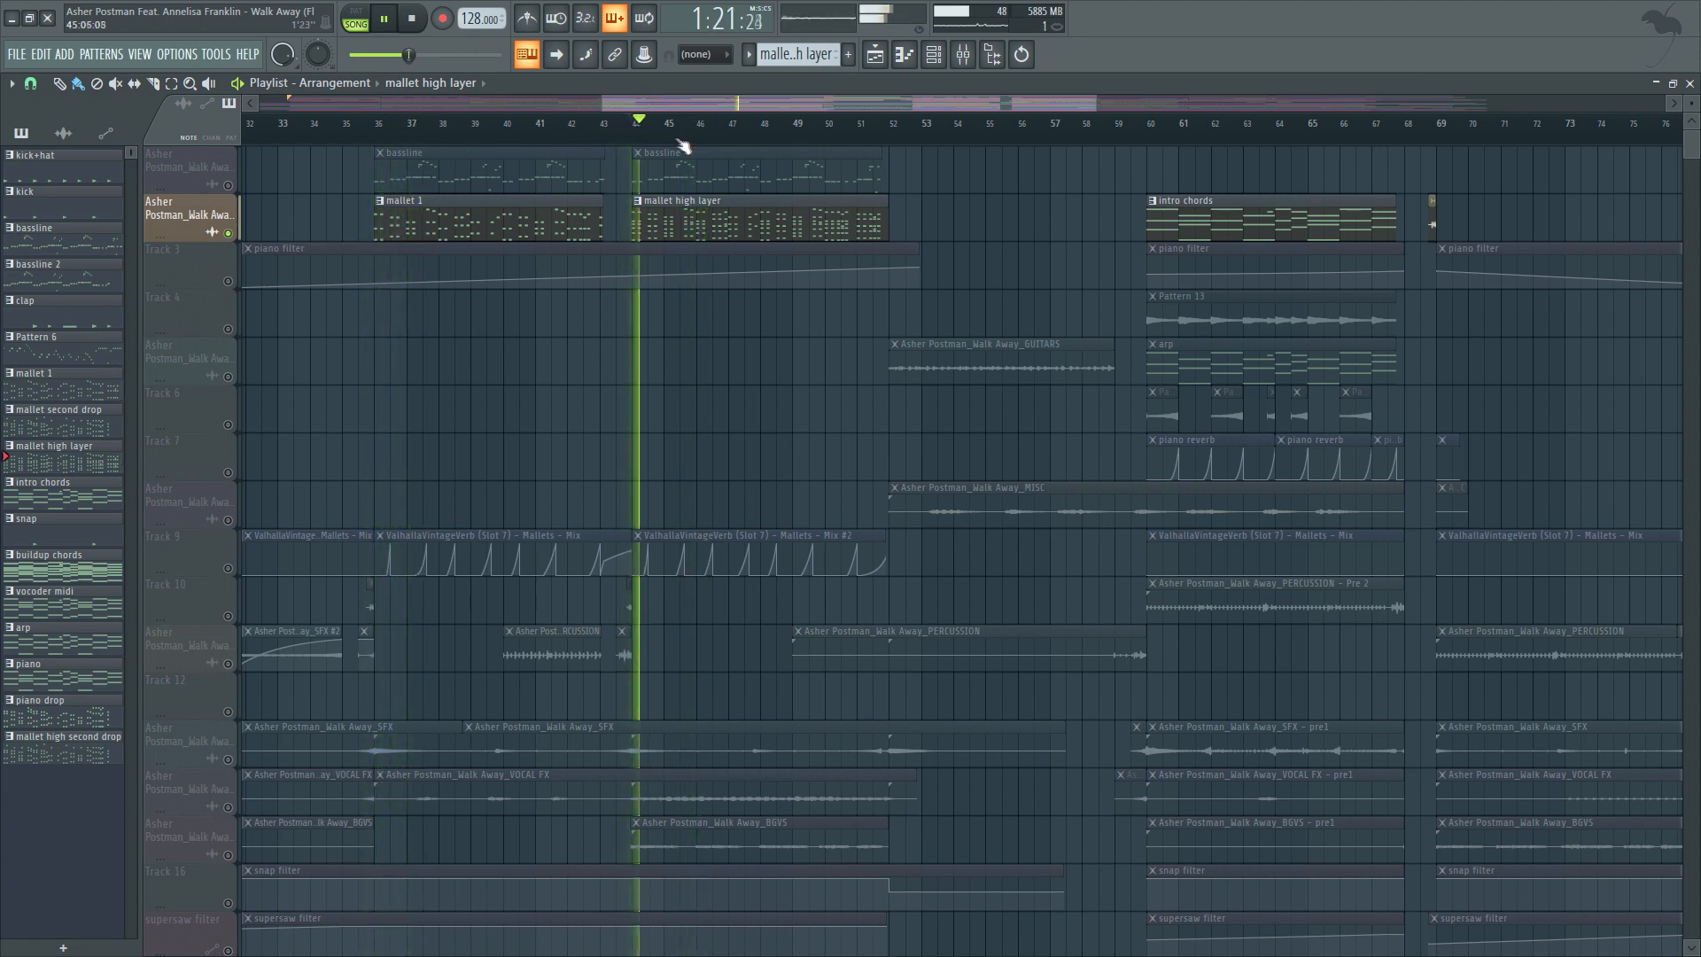
# Stop playback and look through the mallet high layer pattern's channels in the Channel rack.
pyautogui.press('space')
pyautogui.doubleClick(749, 233)
pyautogui.press('Escape')
pyautogui.scroll(-10, 569, 363)
pyautogui.scroll(15, 571, 370)
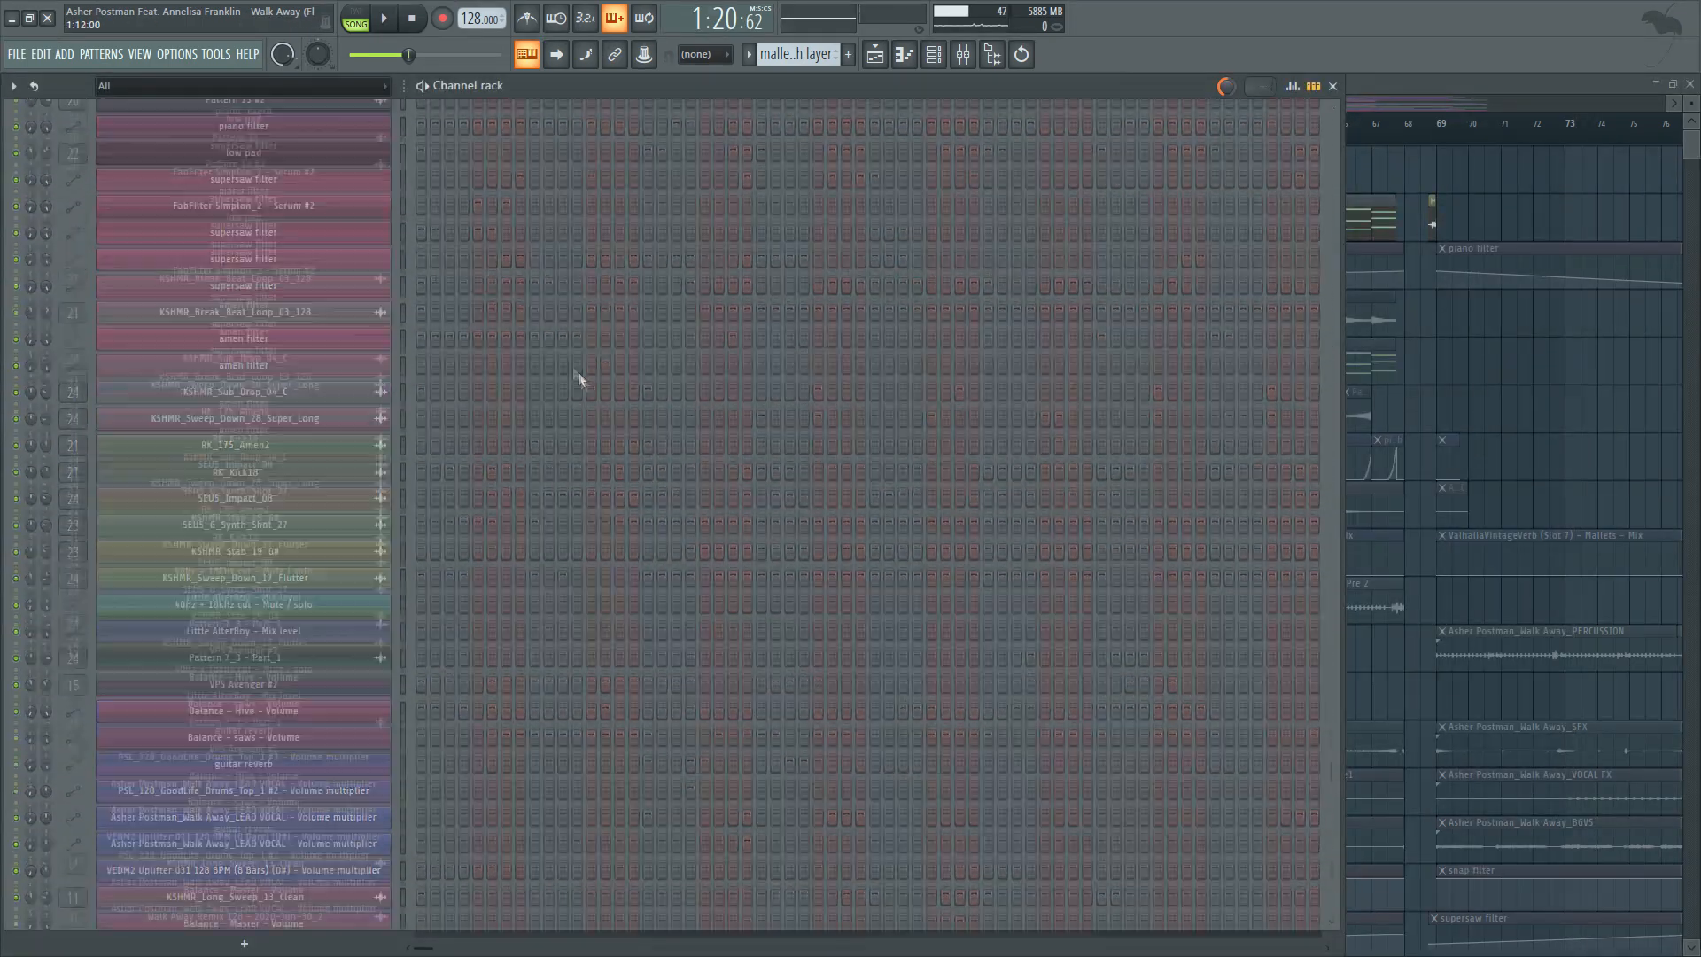
pyautogui.press('Escape')
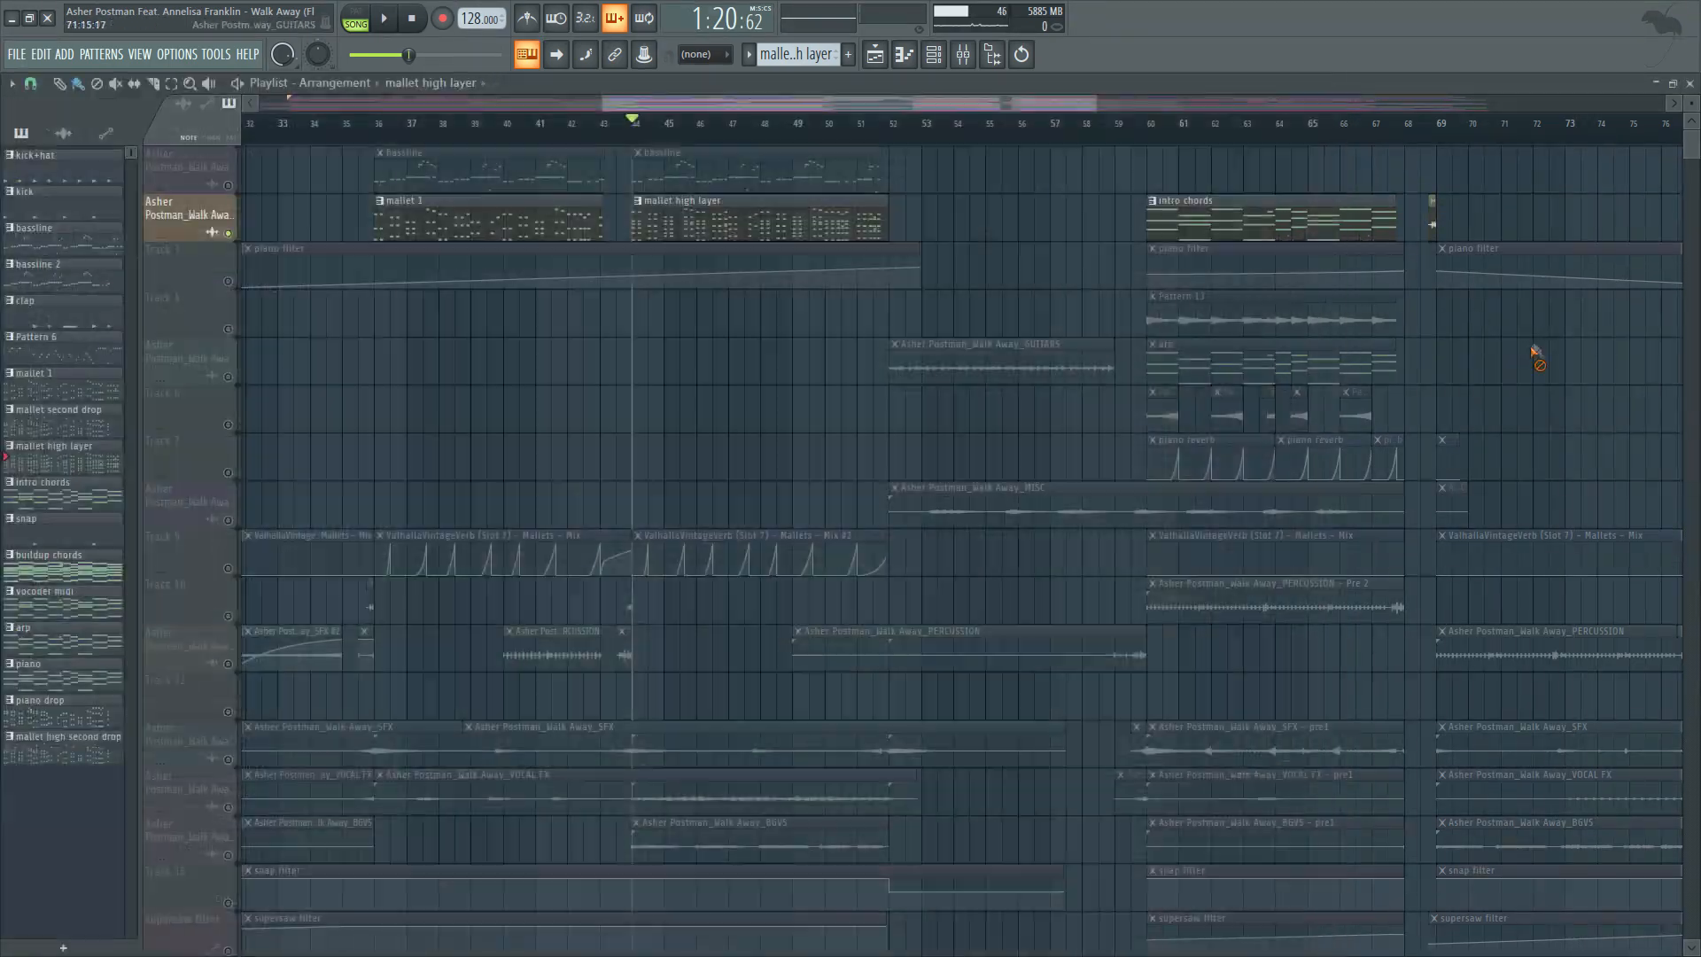
# Unsolo the mallet track and look over the layers around bar 44.
pyautogui.rightClick(229, 233)
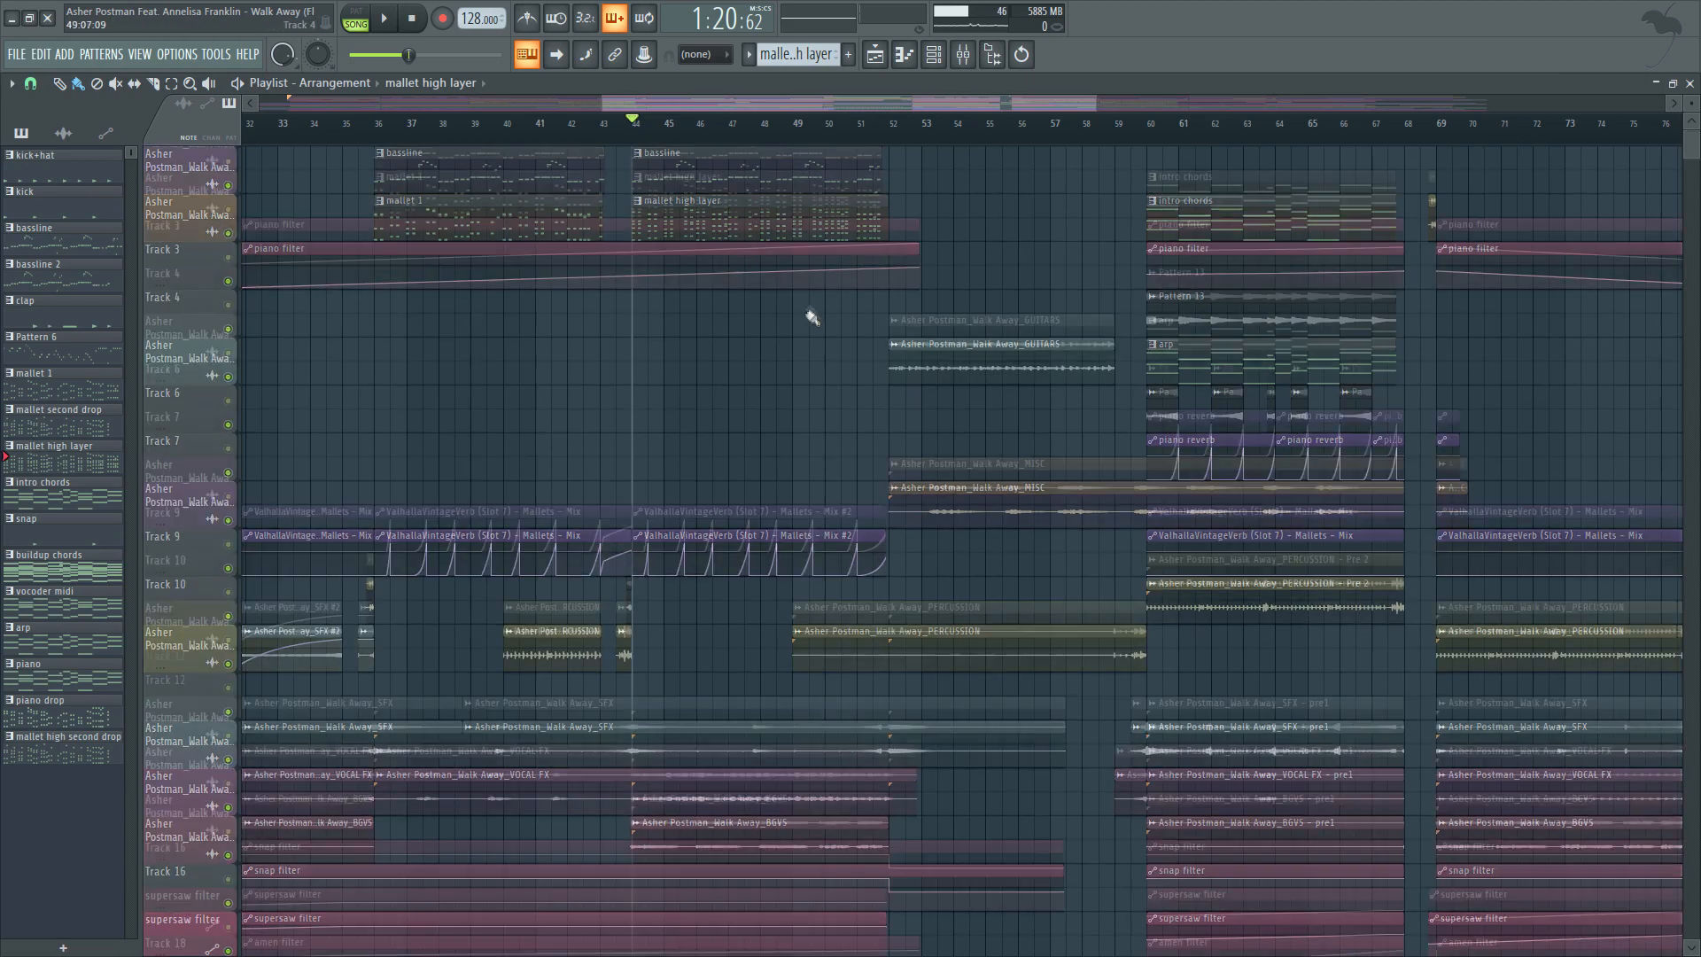
pyautogui.scroll(-3, 800, 331)
pyautogui.scroll(6, 686, 265)
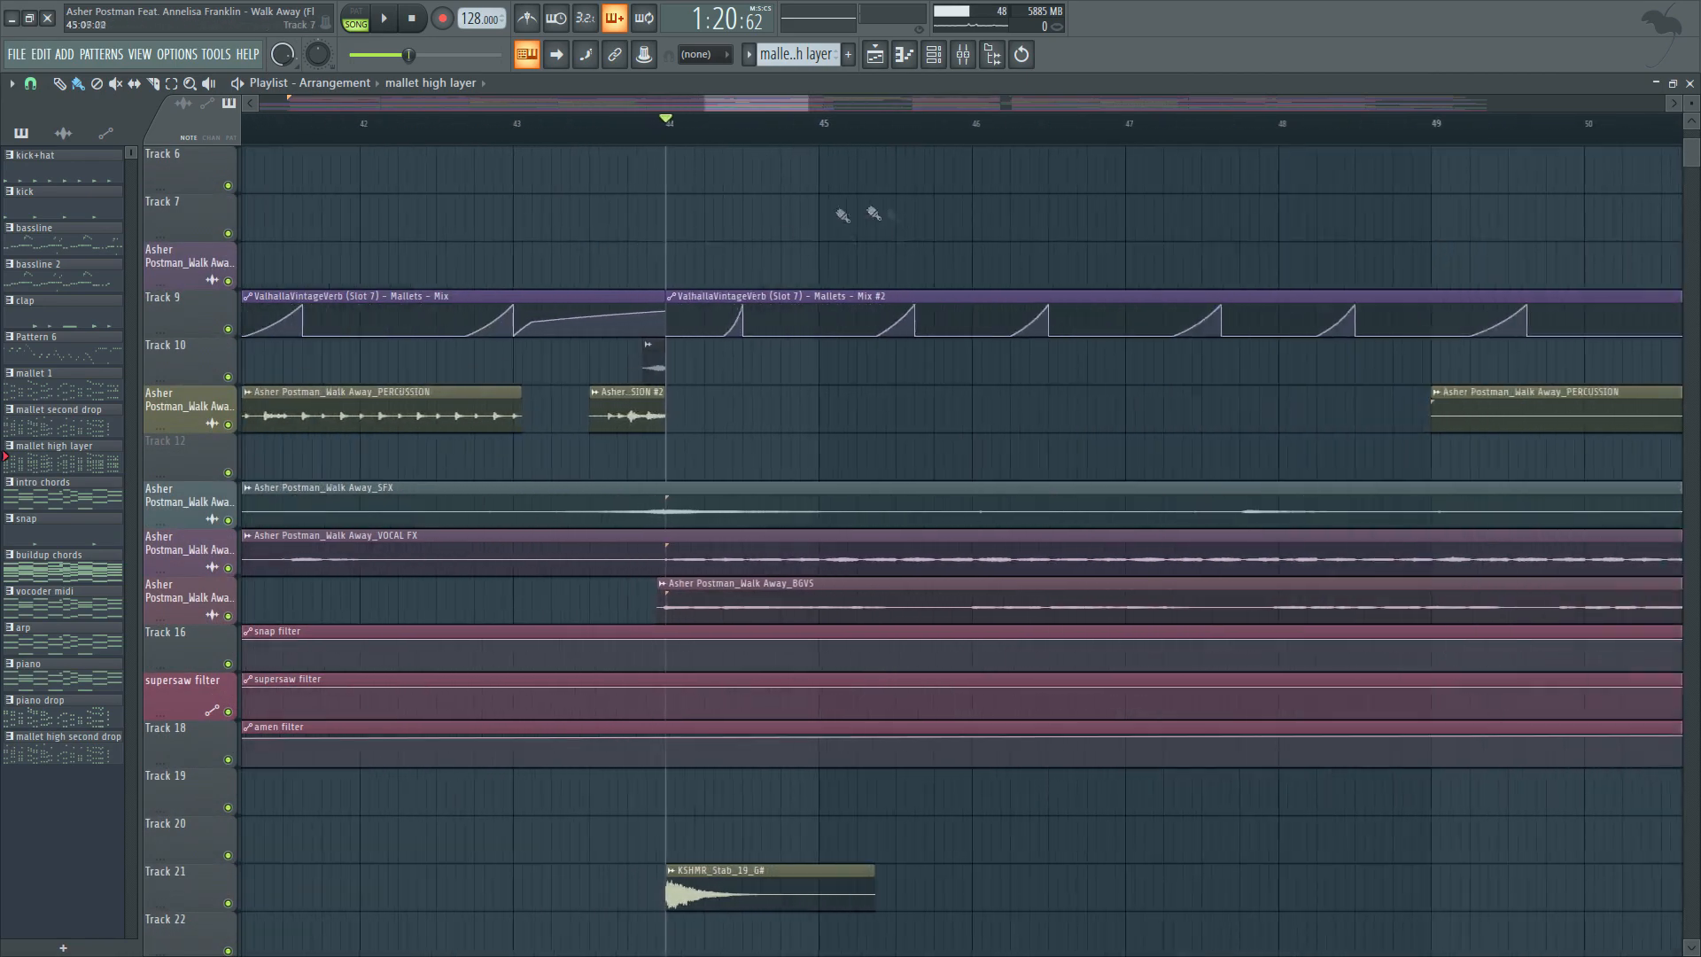
pyautogui.scroll(3, 779, 216)
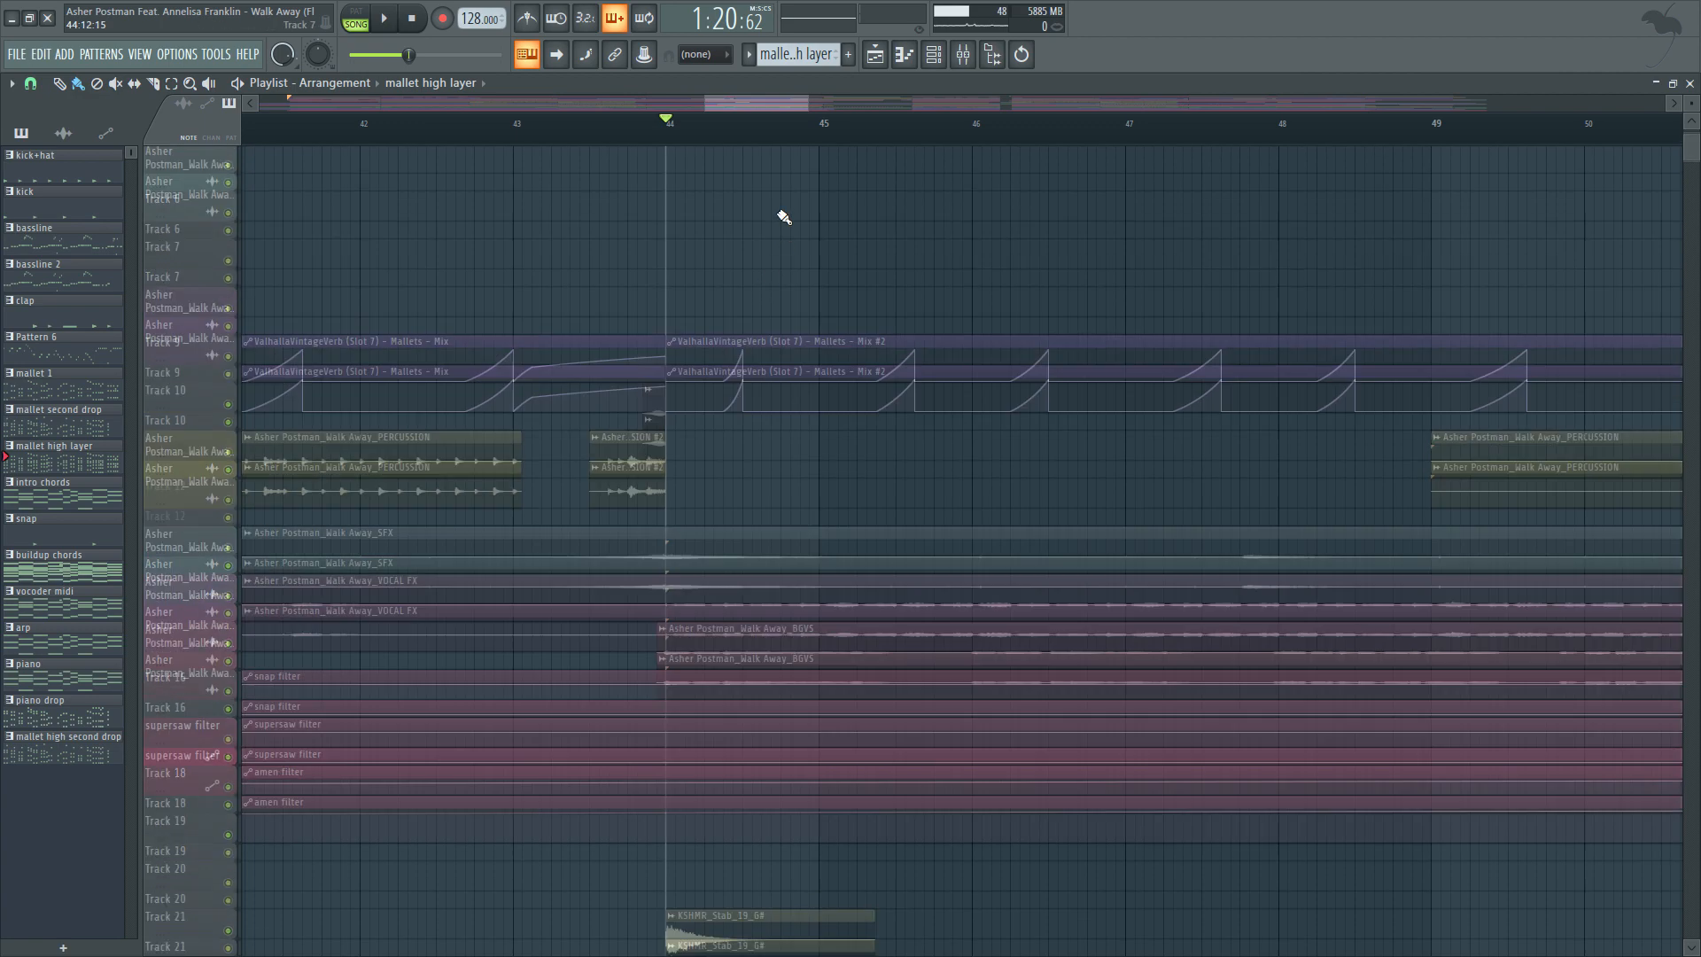
pyautogui.scroll(-5, 709, 148)
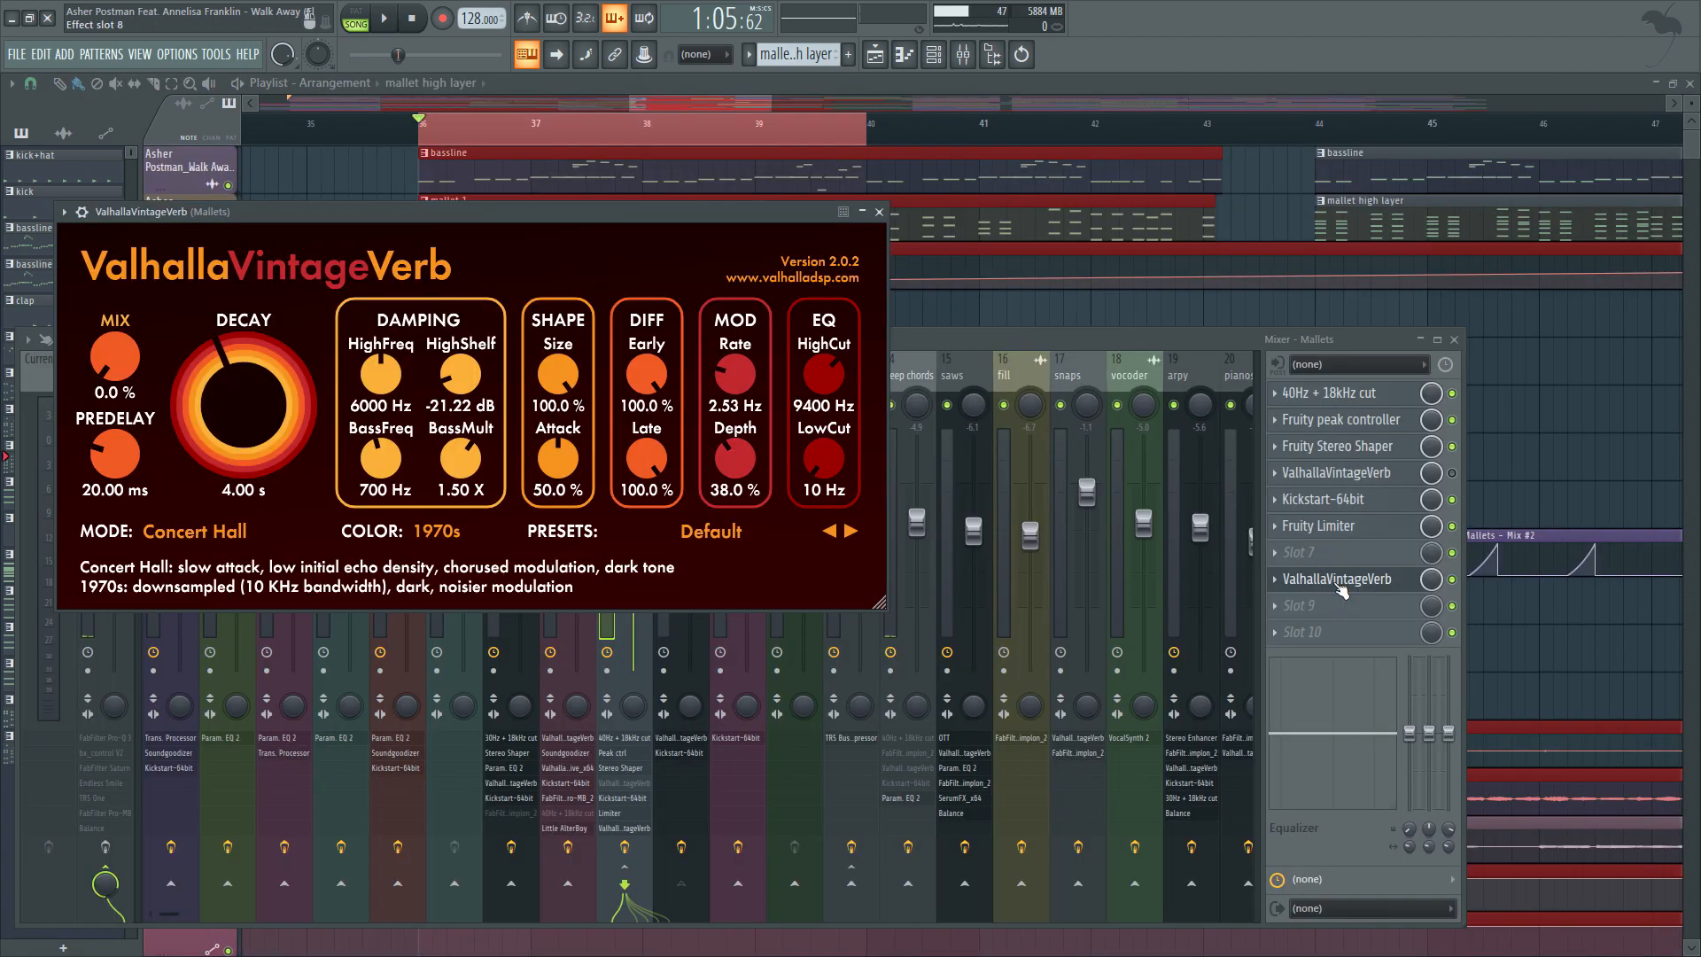
# Play the drop from bar 36 with the Mallets reverb and mixer in view, stop playback and close both windows.
pyautogui.moveTo(131, 341)
pyautogui.press('space')
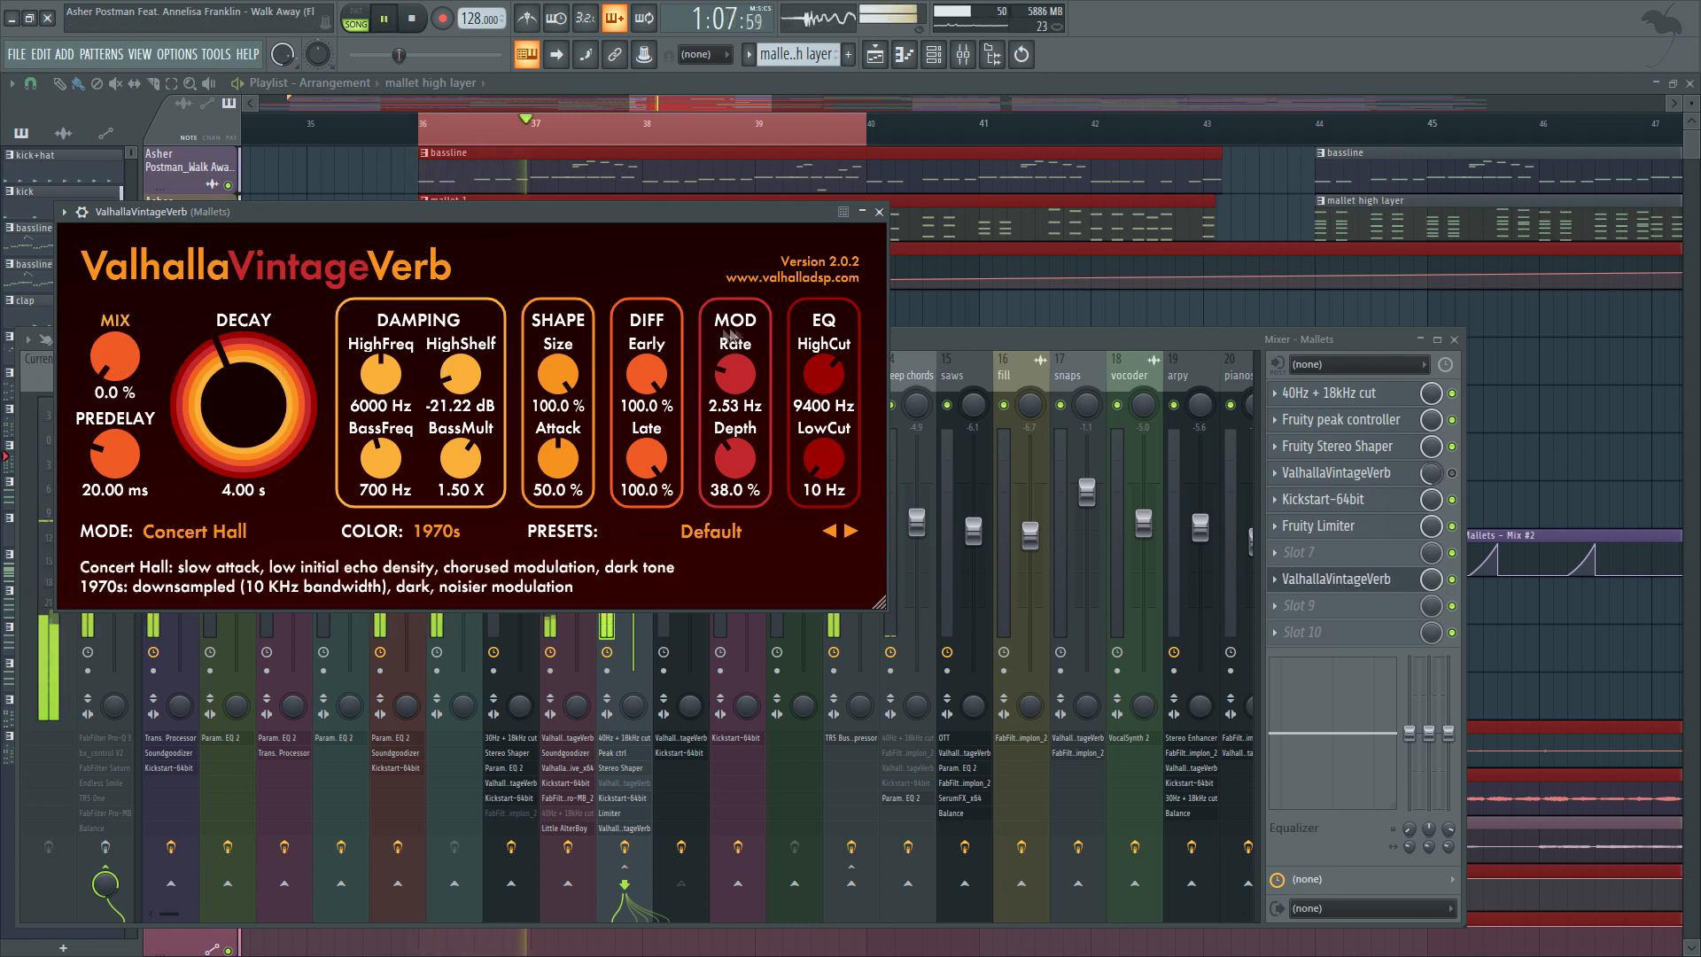
pyautogui.click(929, 360)
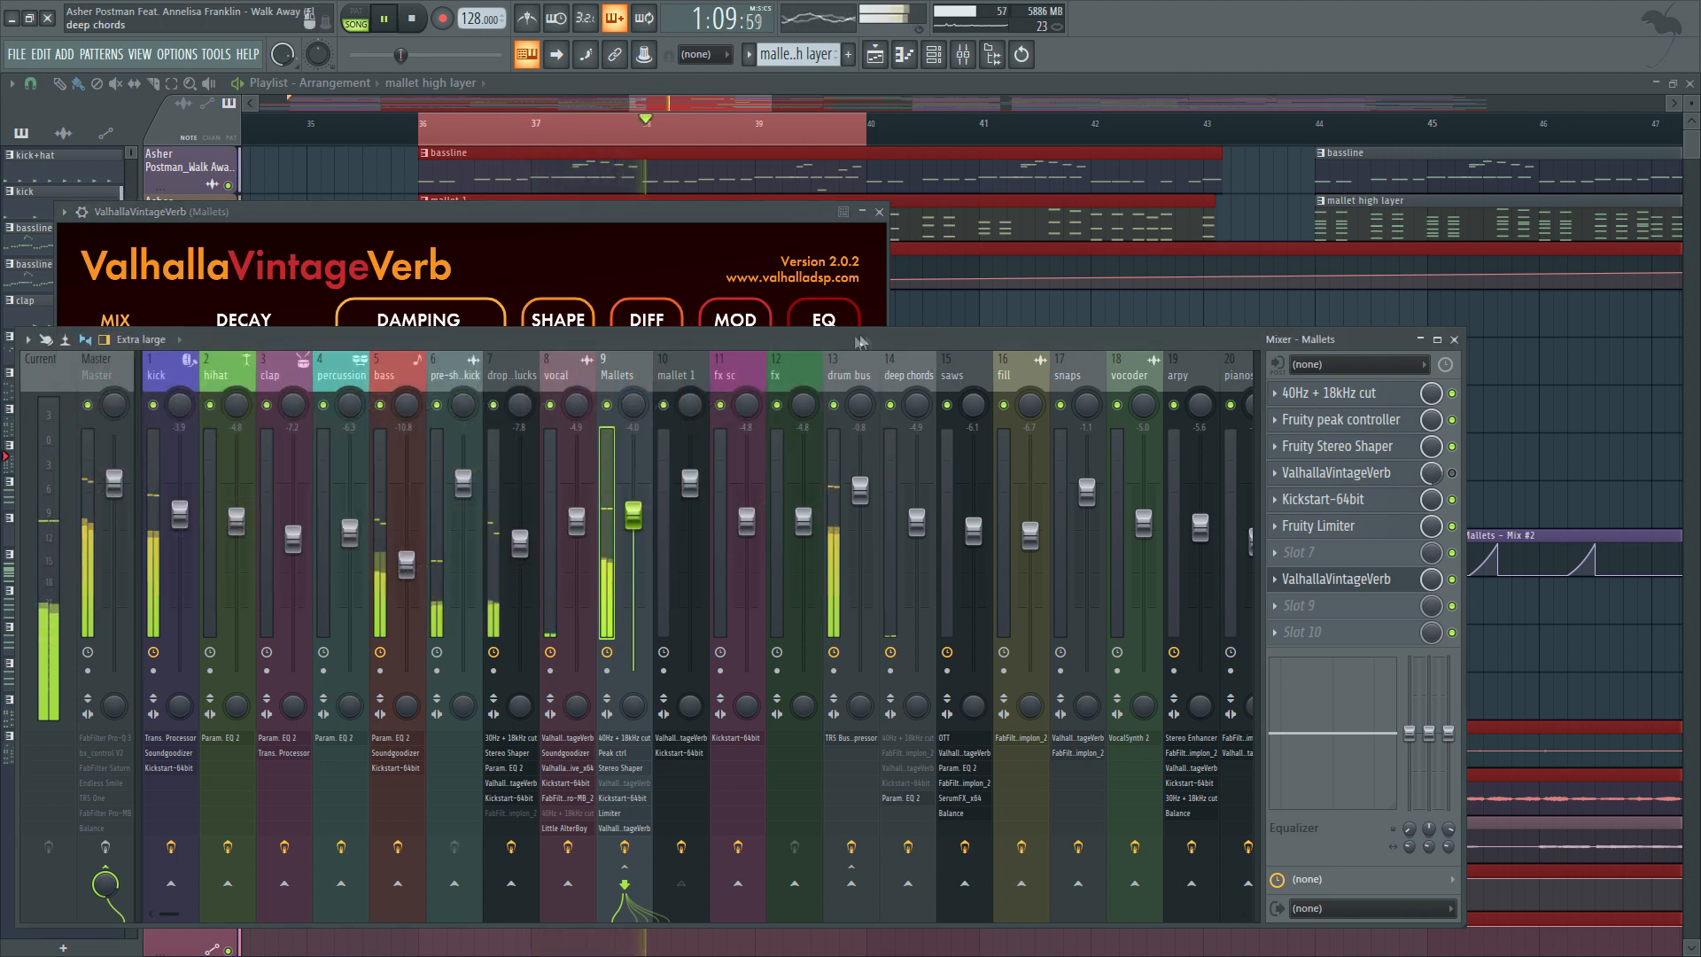
pyautogui.click(544, 214)
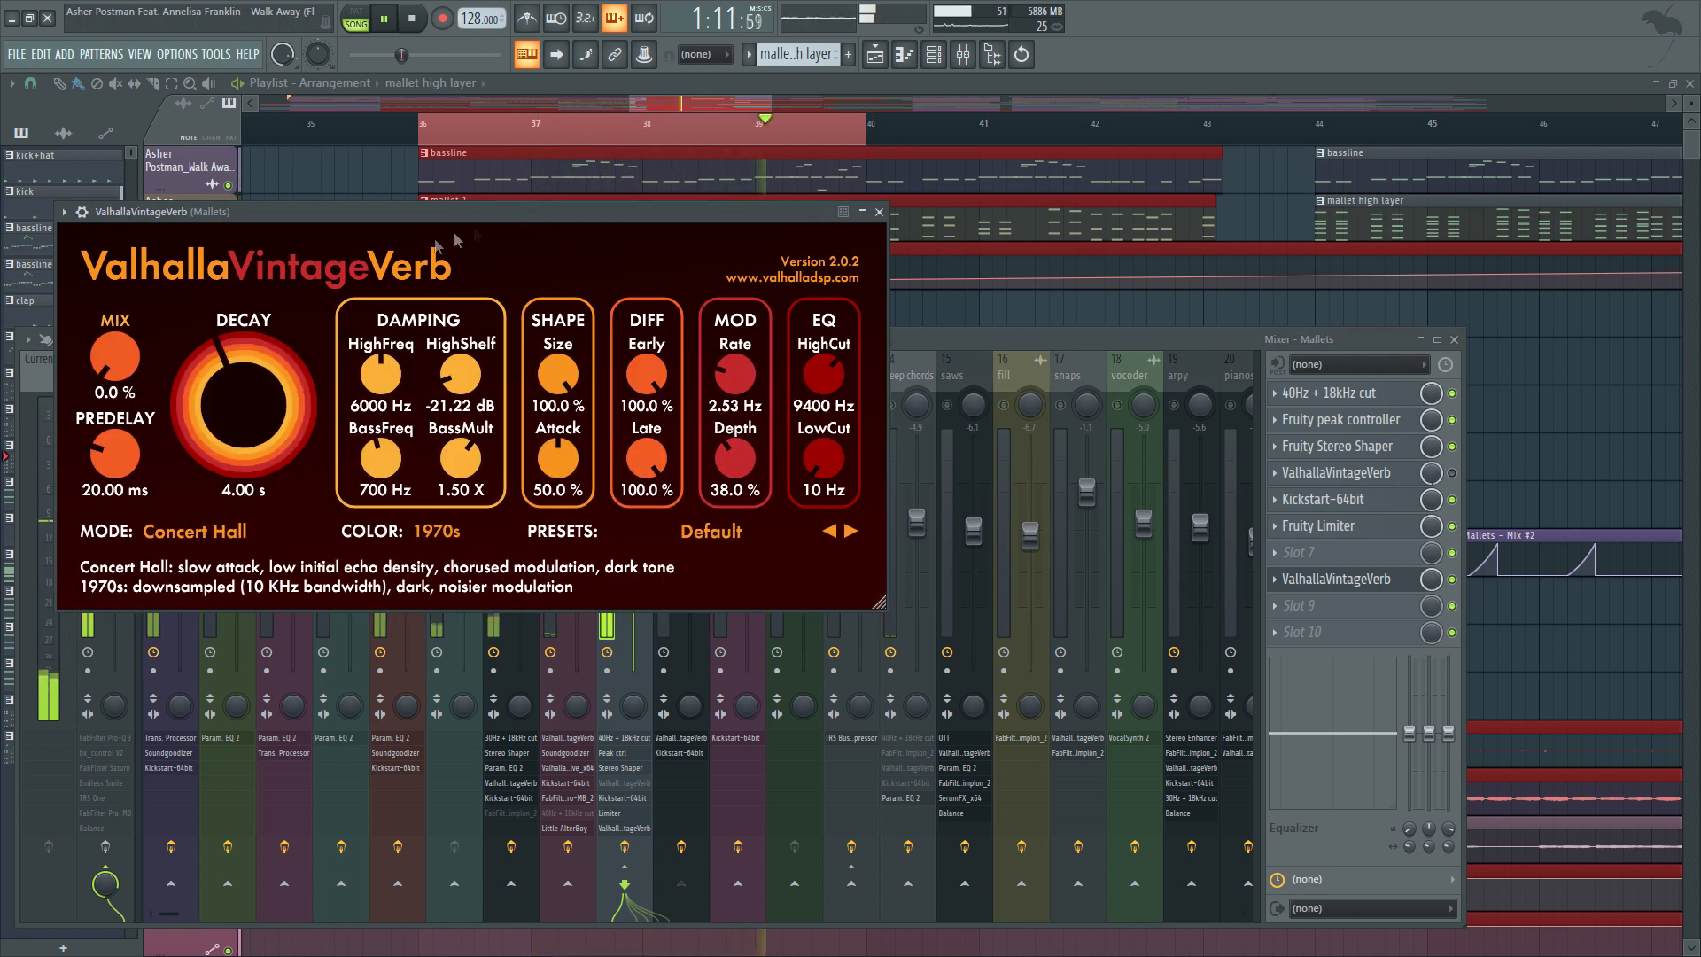
pyautogui.press('Escape')
pyautogui.press('space')
pyautogui.click(718, 312)
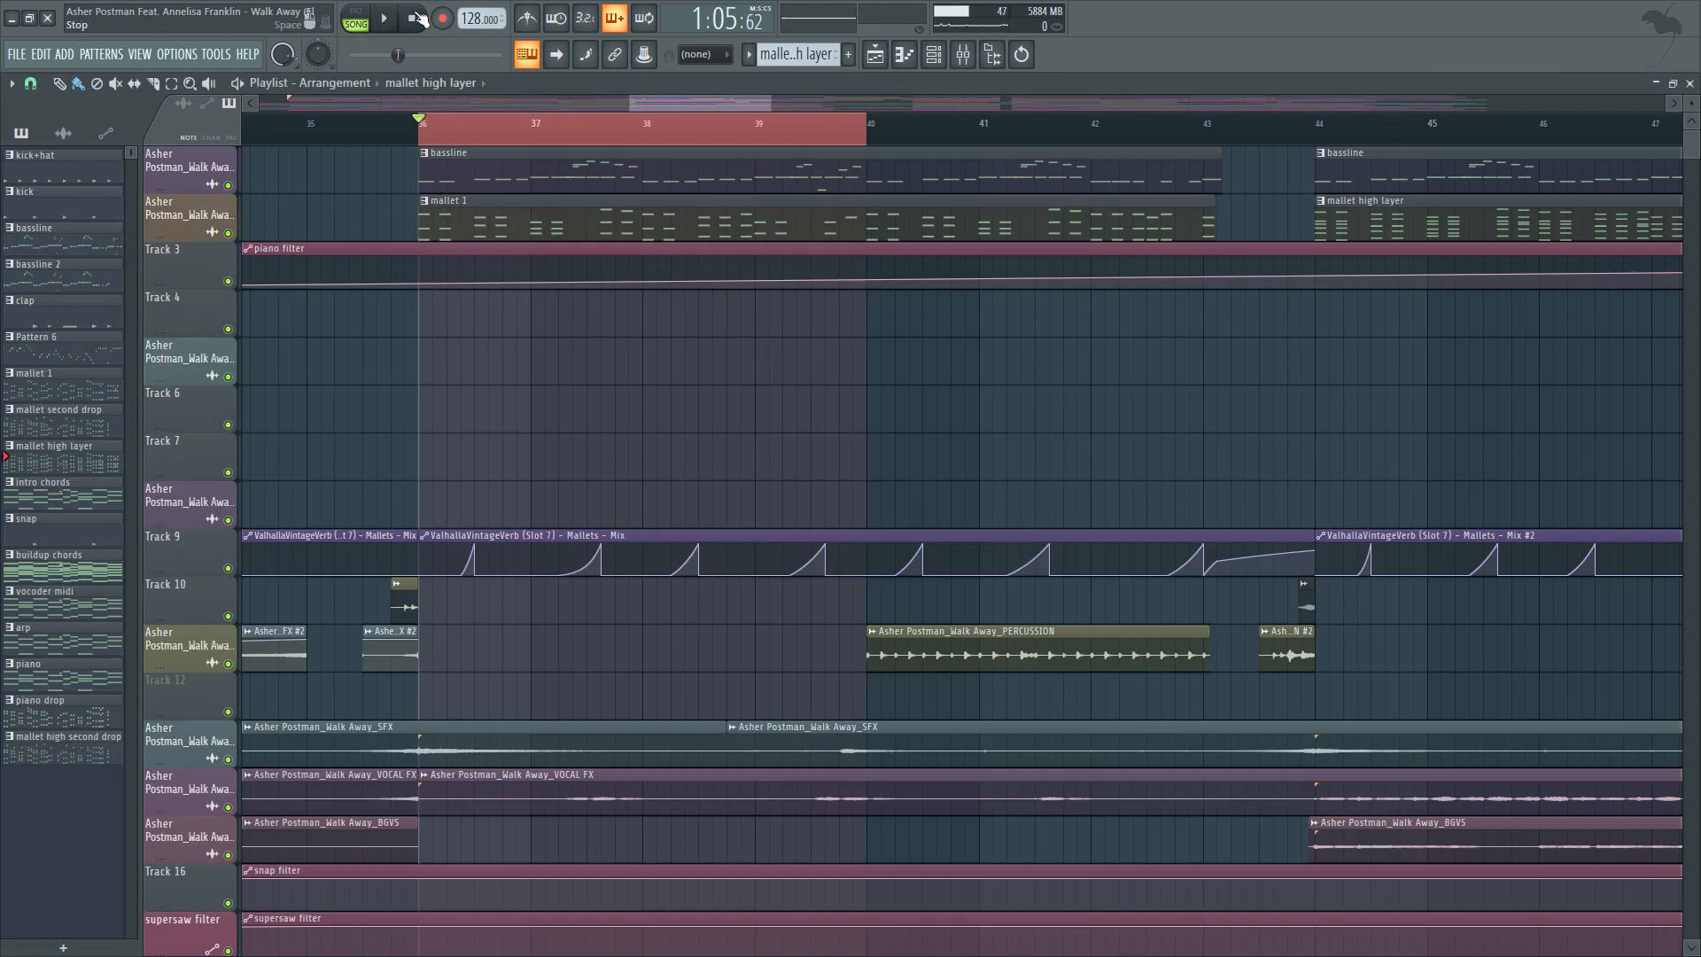
# Look over the playlist layers from bar 44, down to the kick, clap and drum loop tracks.
pyautogui.scroll(-3, 627, 475)
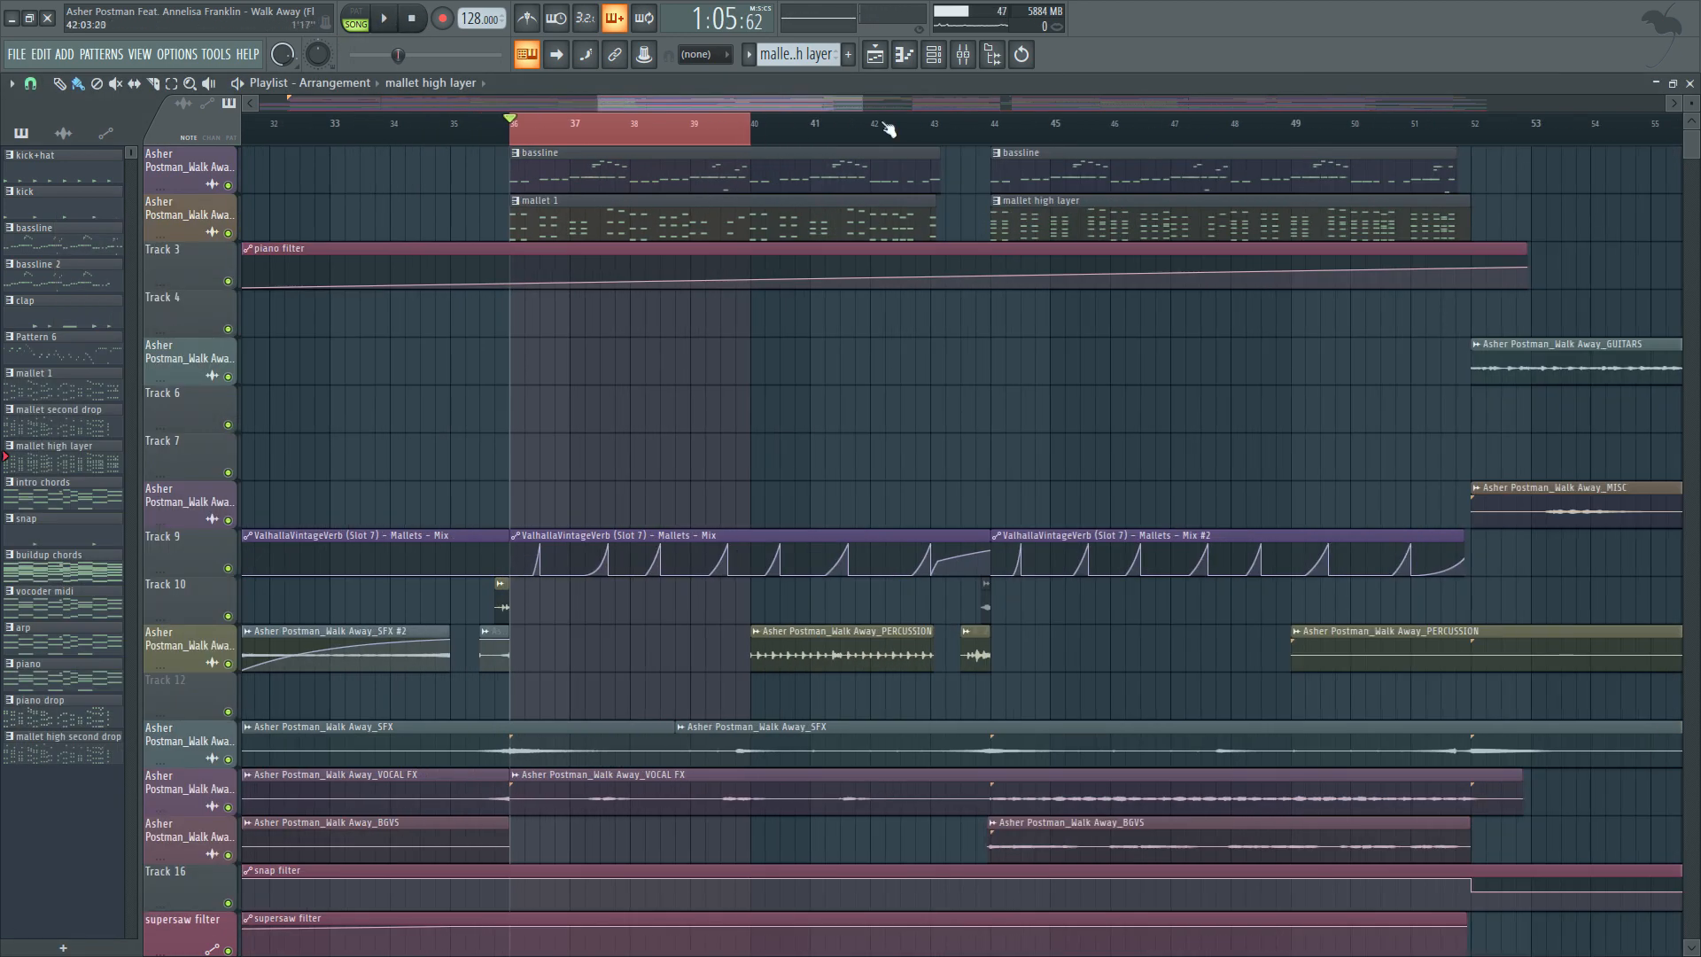
pyautogui.doubleClick(947, 131)
pyautogui.scroll(-2, 892, 505)
pyautogui.scroll(4, 893, 506)
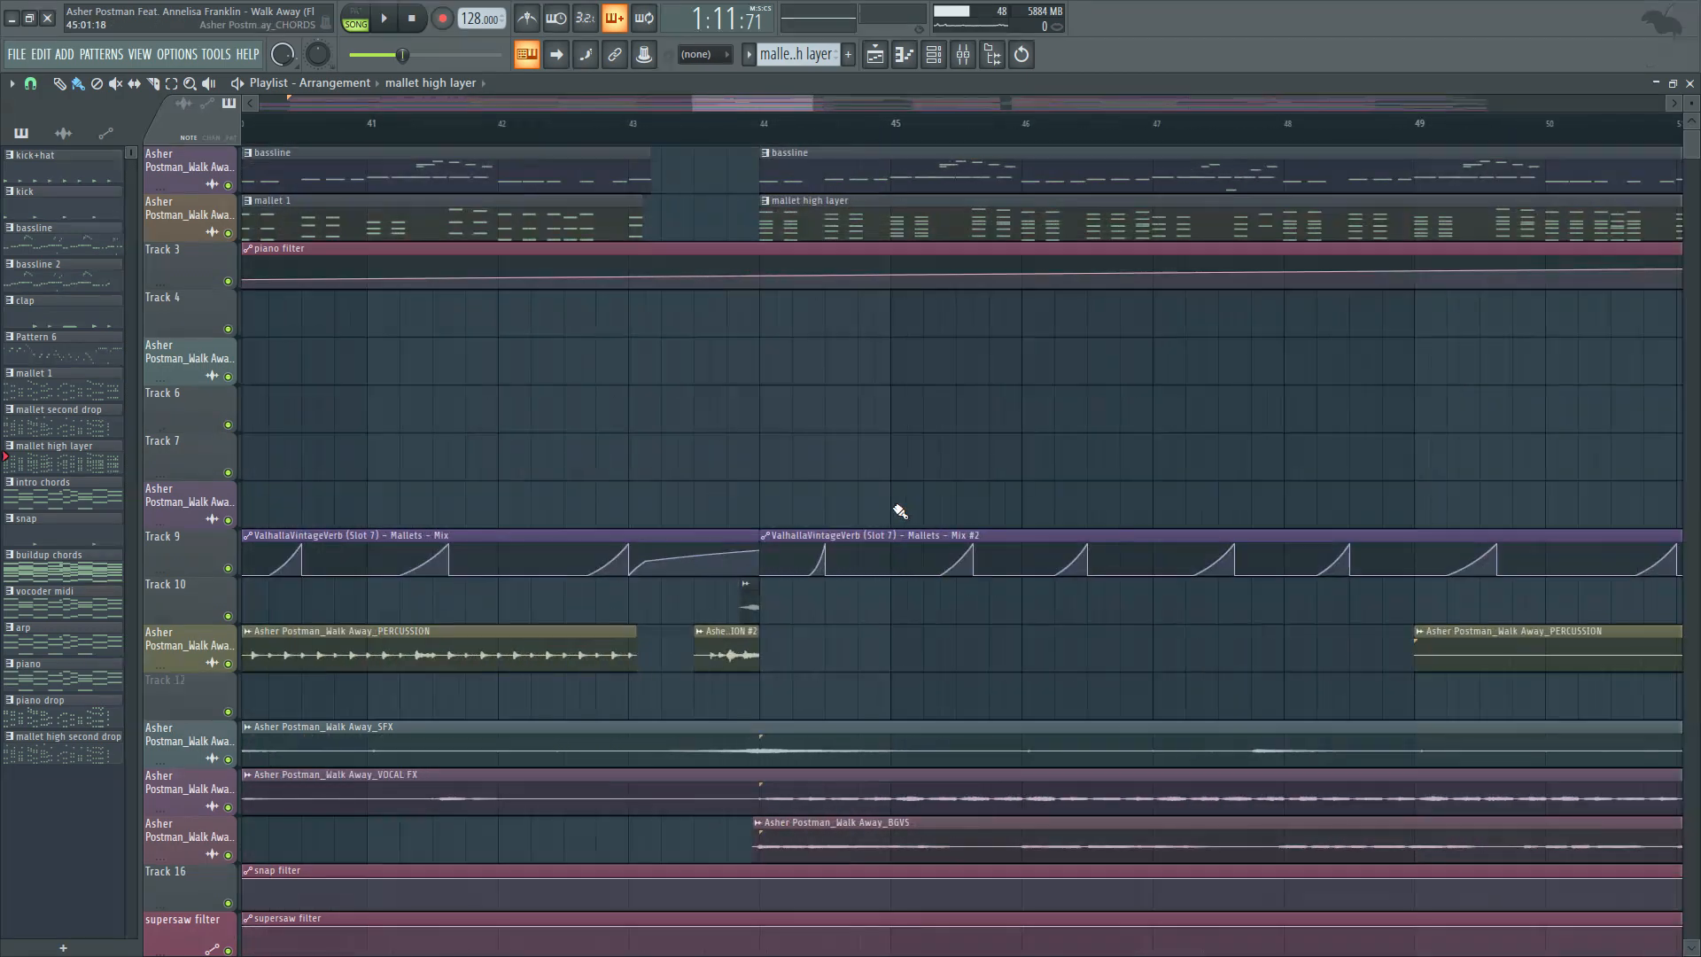
pyautogui.scroll(-4, 894, 510)
pyautogui.scroll(-3, 895, 513)
pyautogui.scroll(-11, 759, 523)
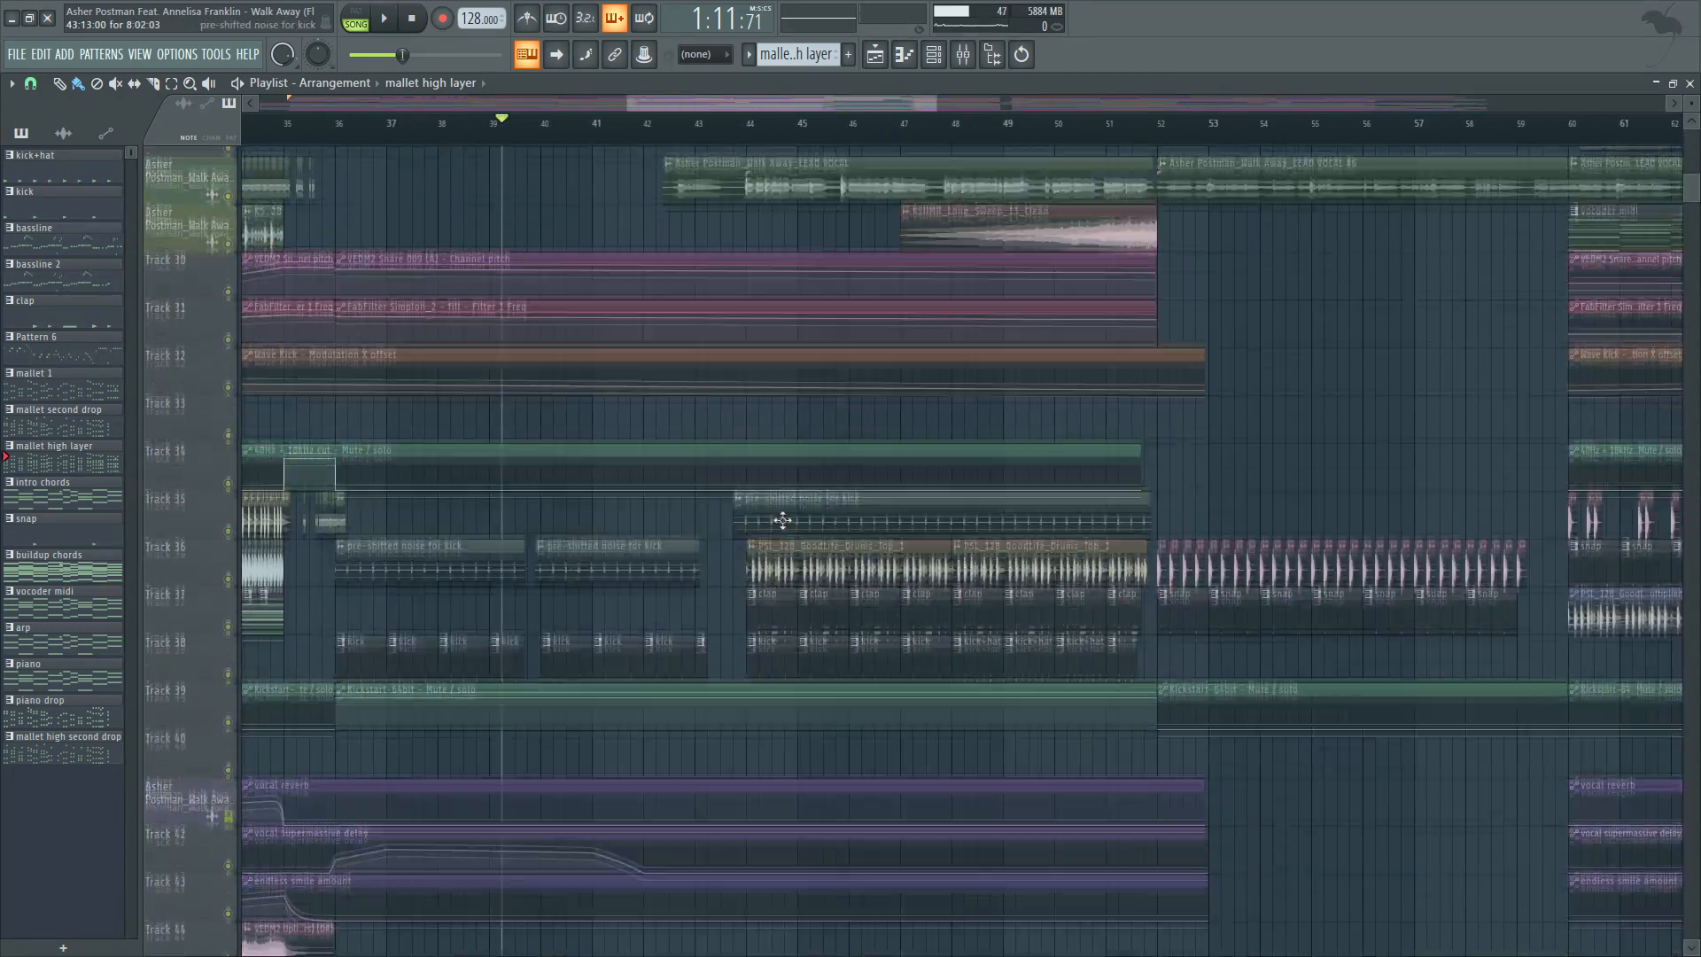
pyautogui.scroll(3, 790, 528)
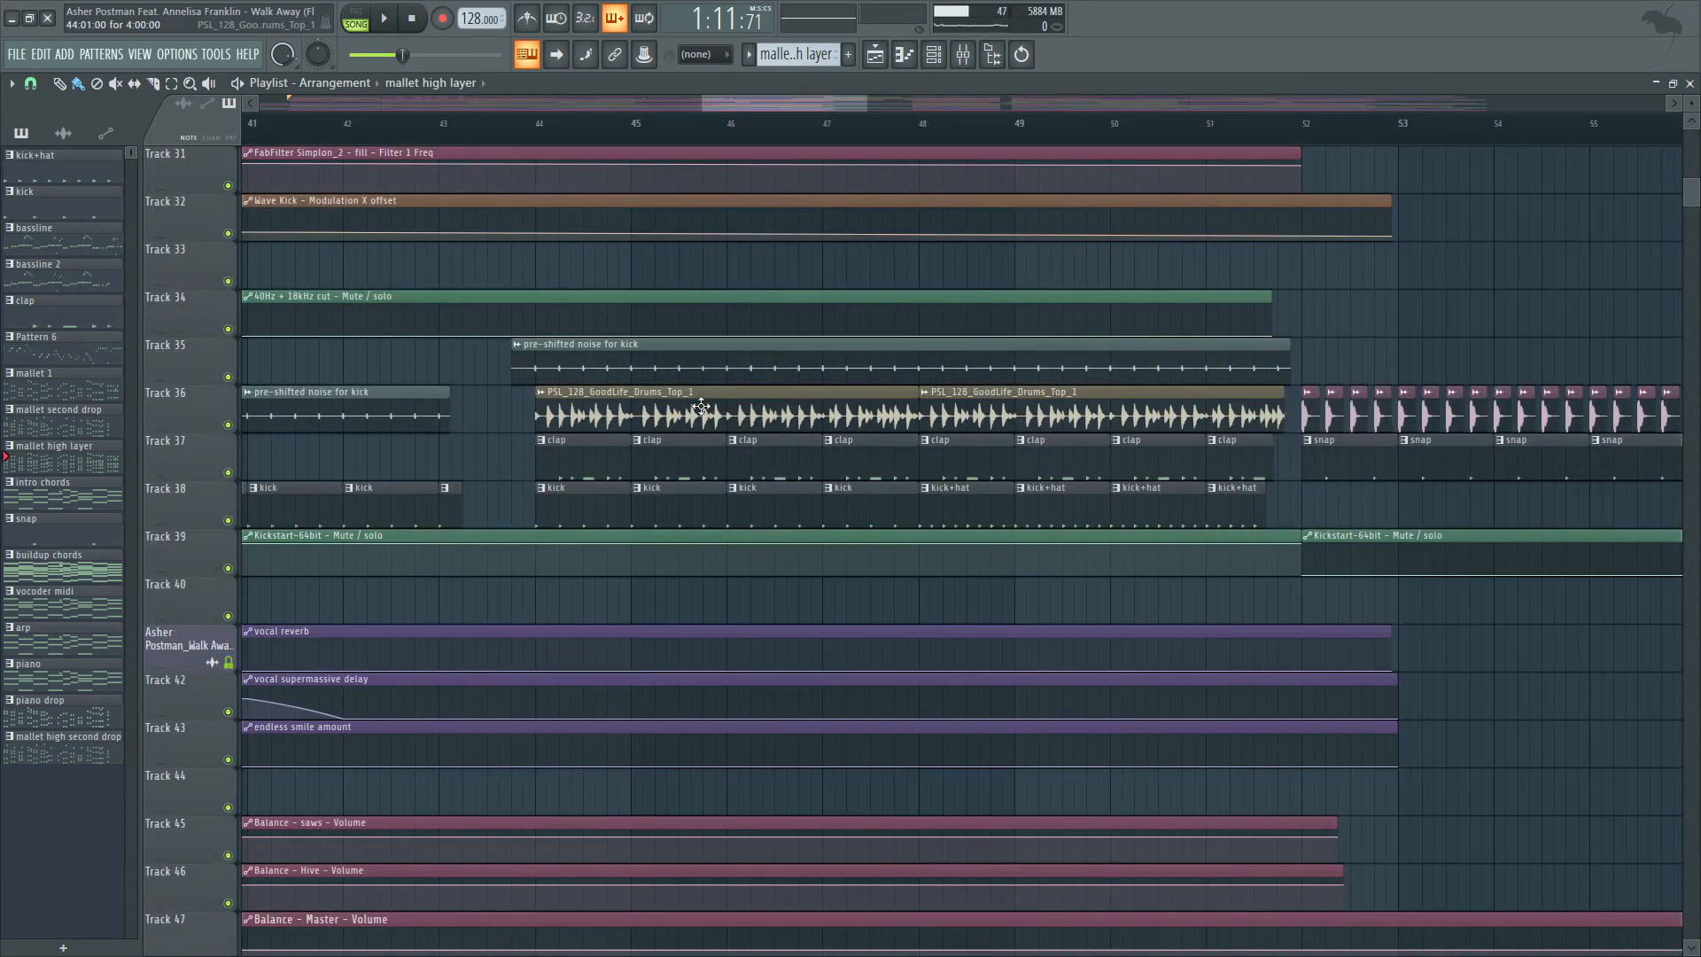
pyautogui.scroll(-3, 701, 405)
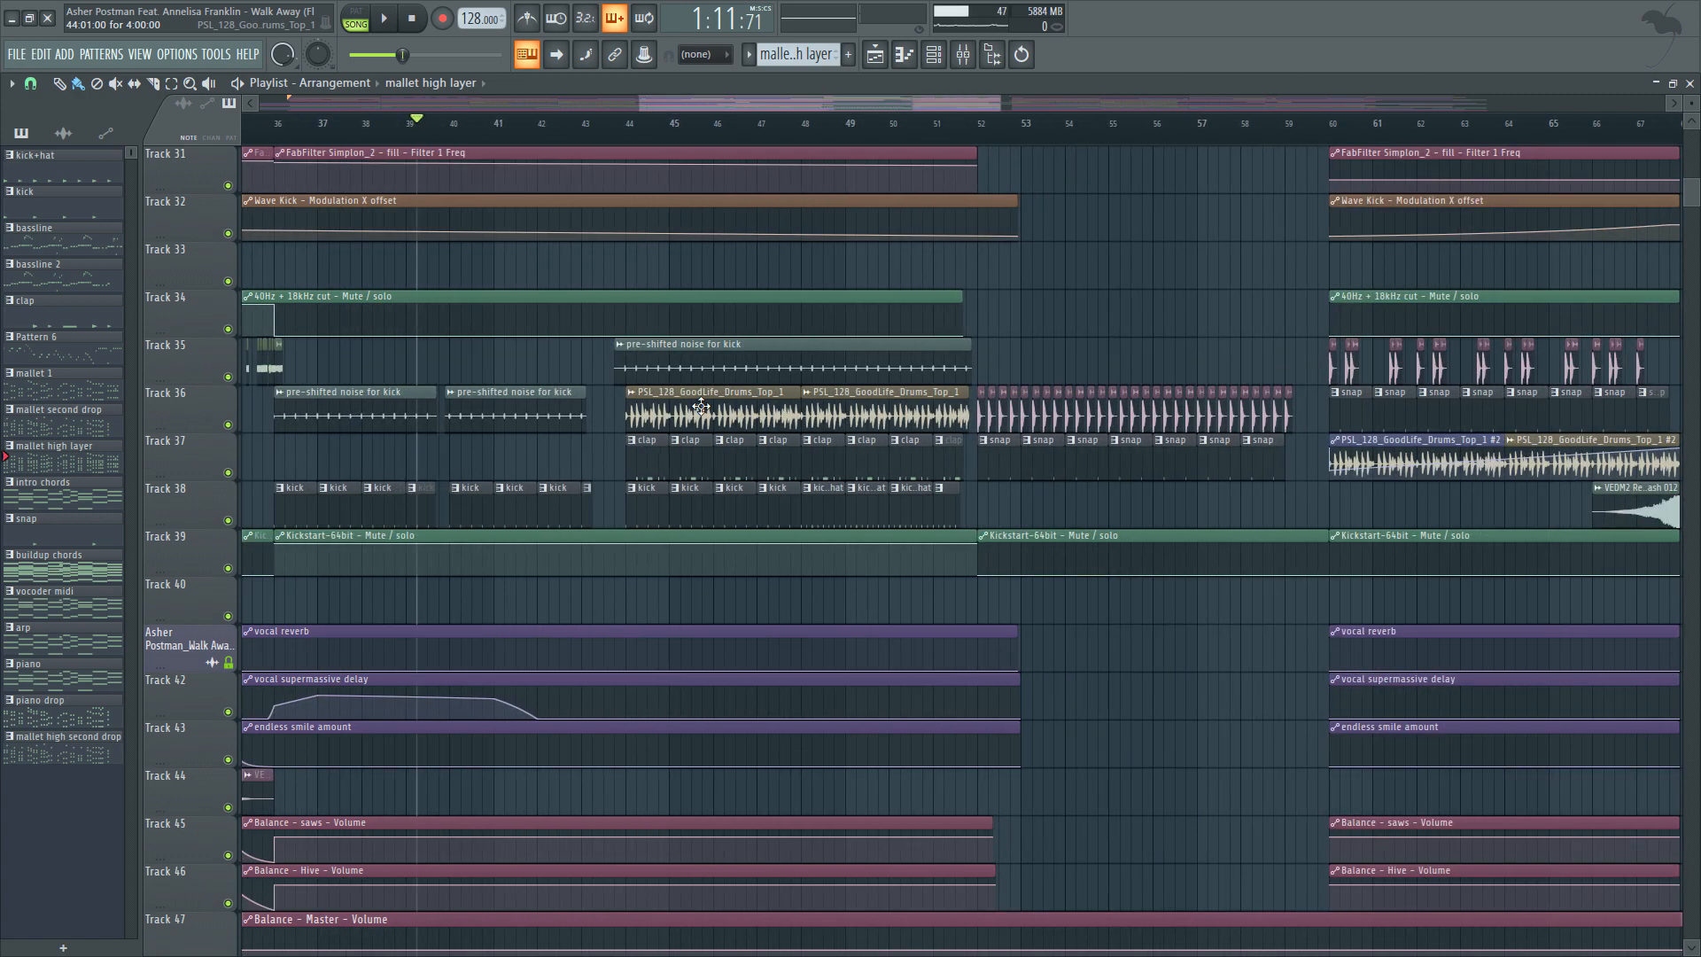
# Inspect the sampler settings of the PSL_128_GoodLife_Drums_Top_1 clip at bar 44 and close them.
pyautogui.click(700, 405)
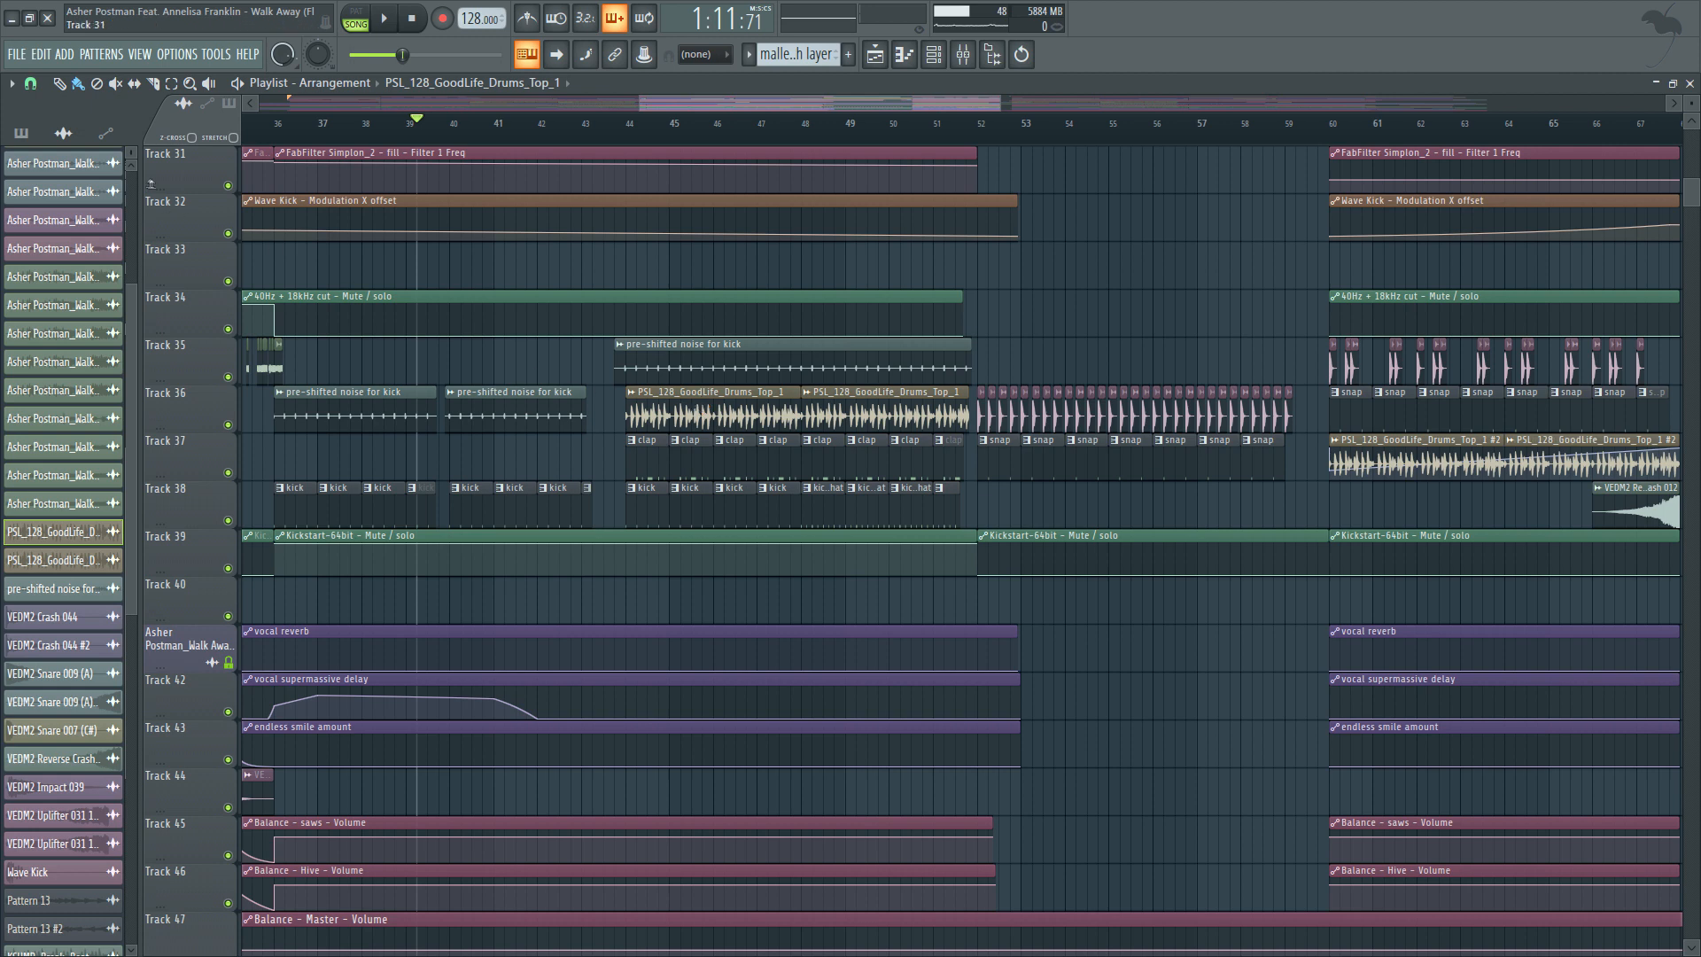
pyautogui.click(21, 134)
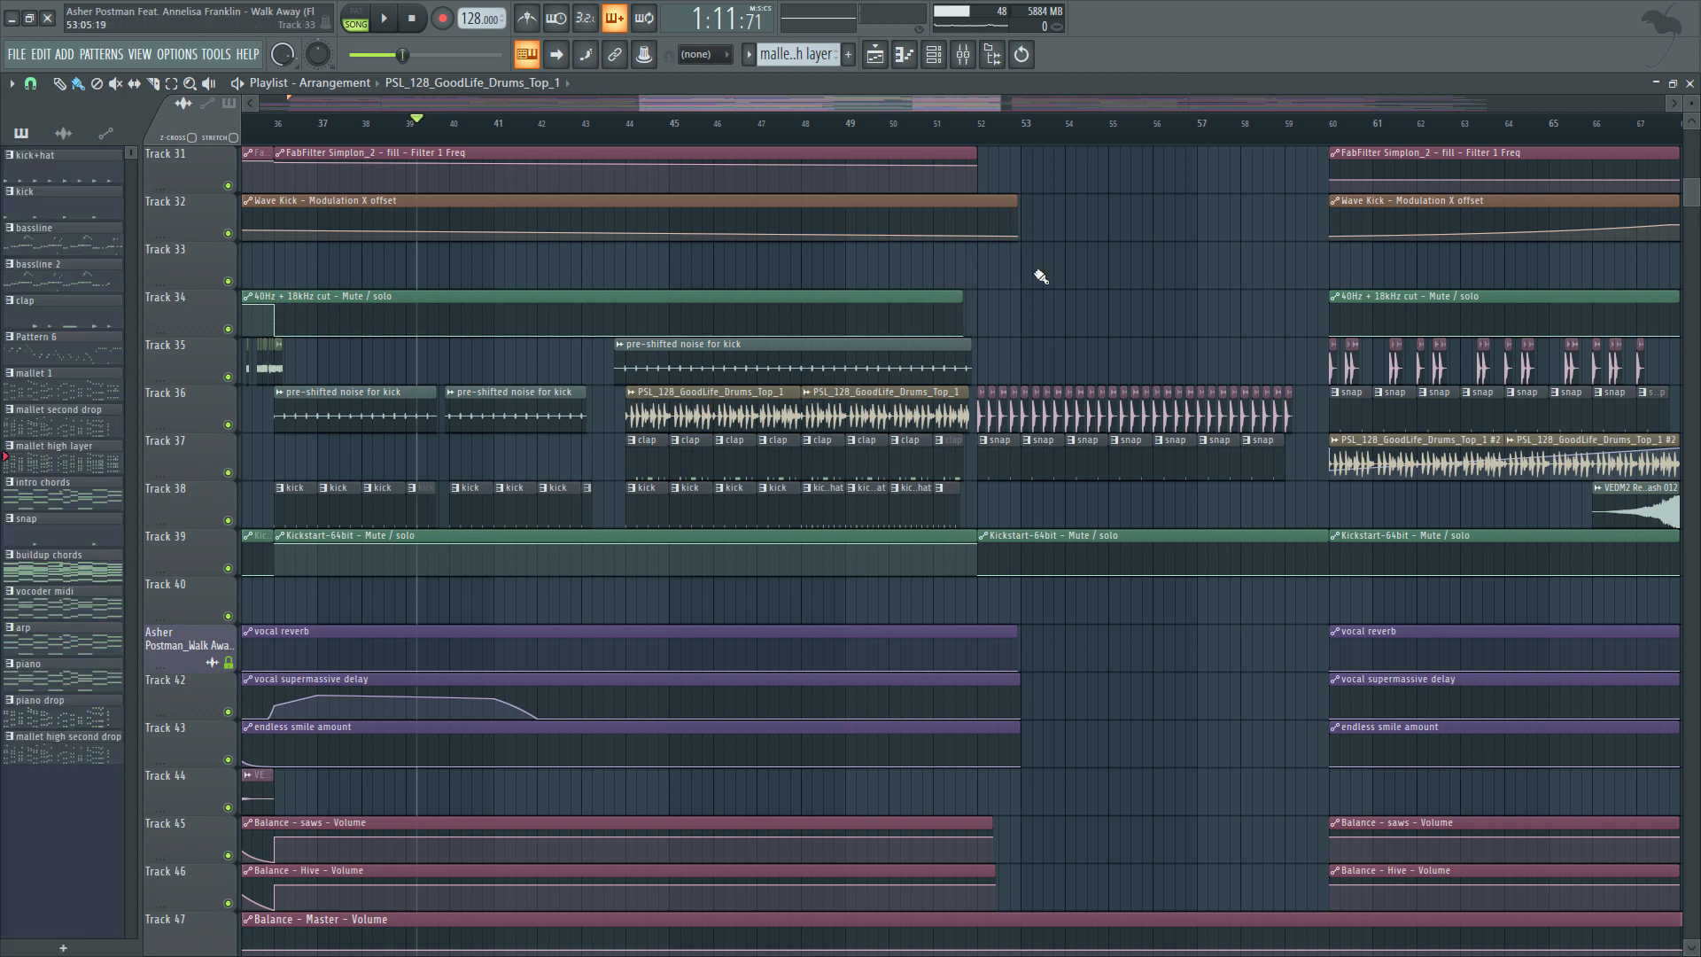
pyautogui.doubleClick(722, 410)
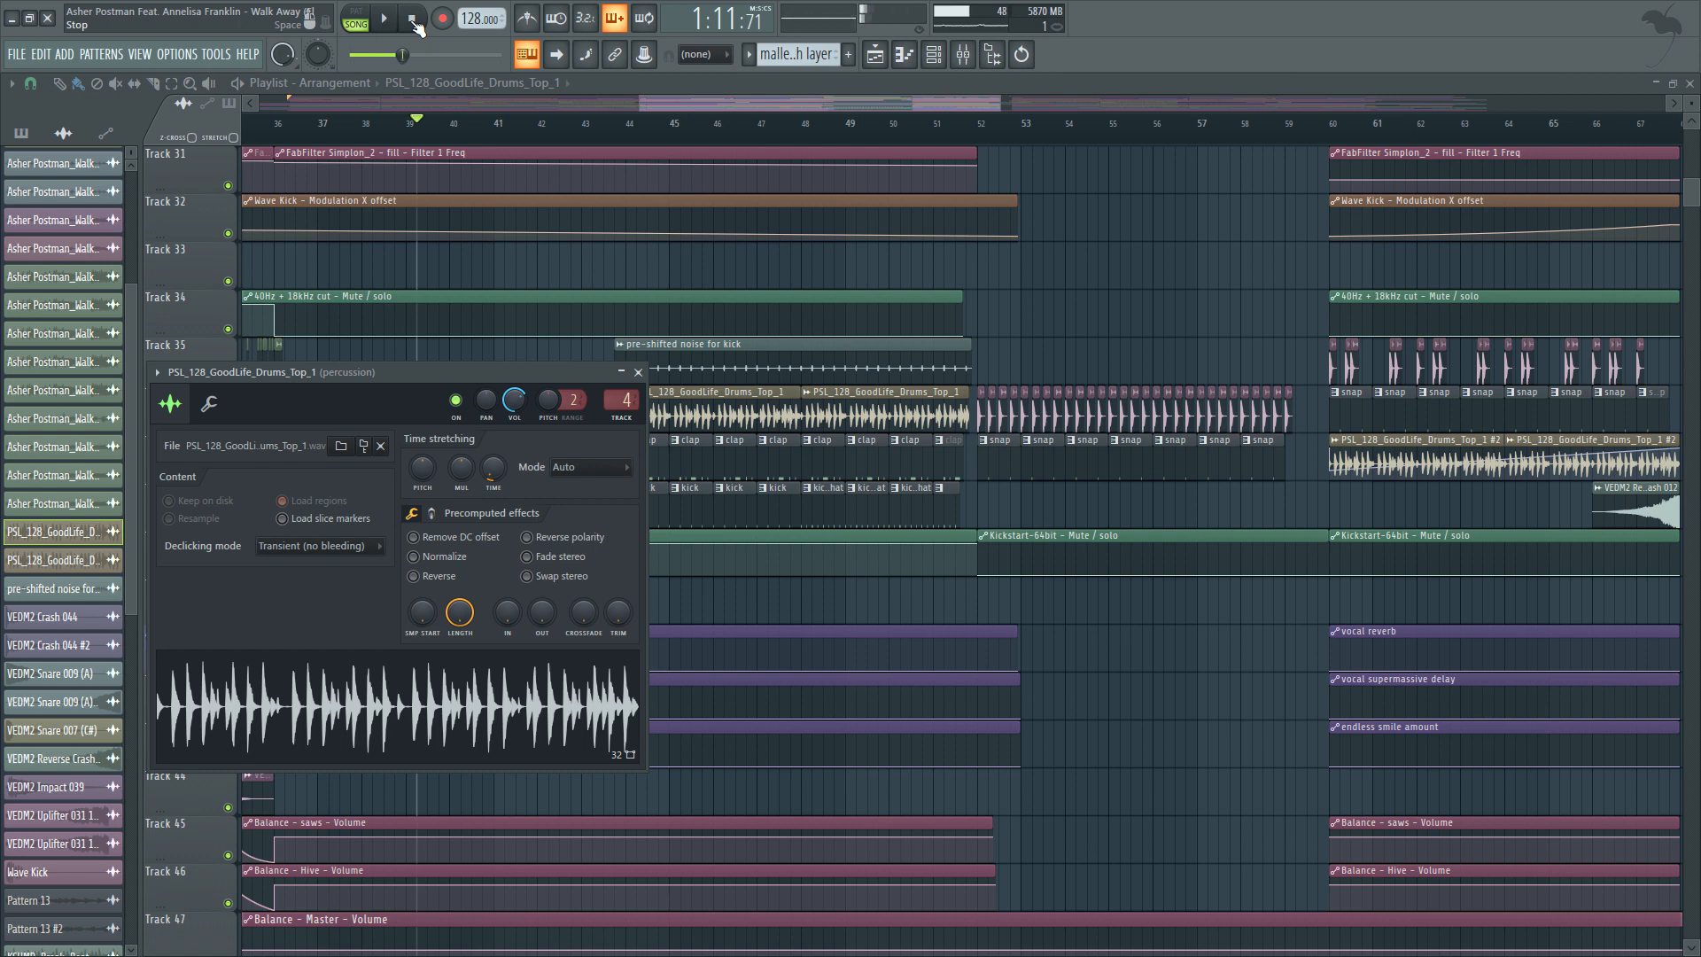
pyautogui.press('Escape')
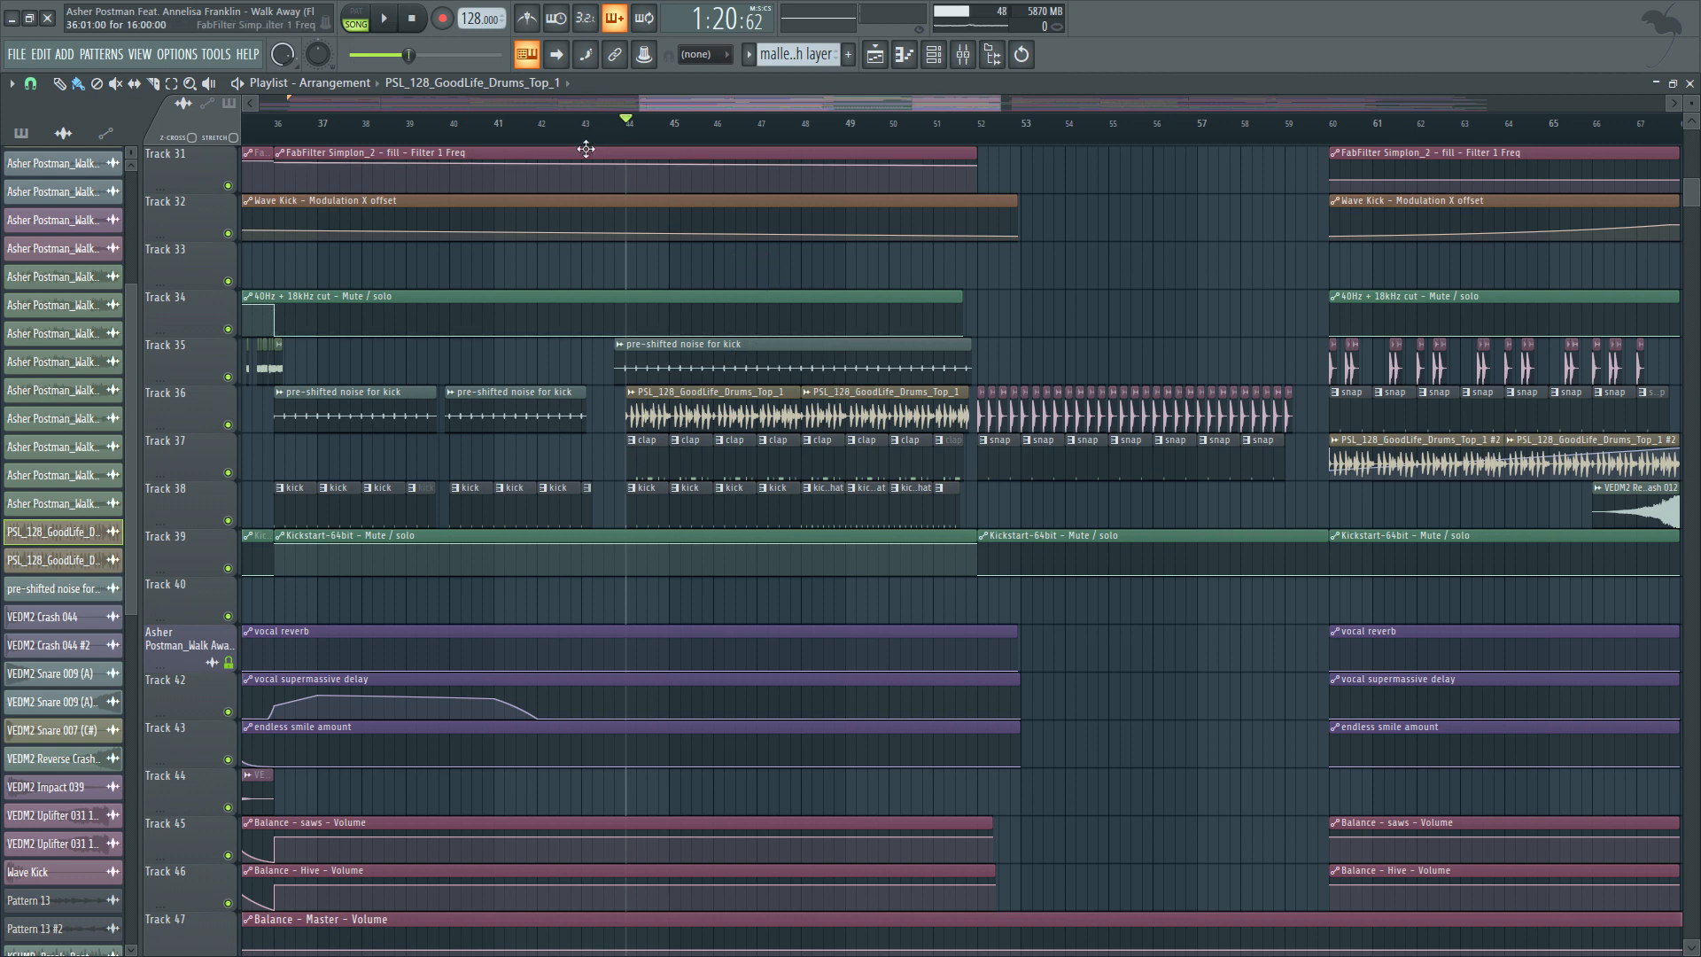
# Play into bar 44 with both PSL_128_GoodLife_Drums_Top_1 clips deleted, restore the clips and stop playback.
pyautogui.press('space')
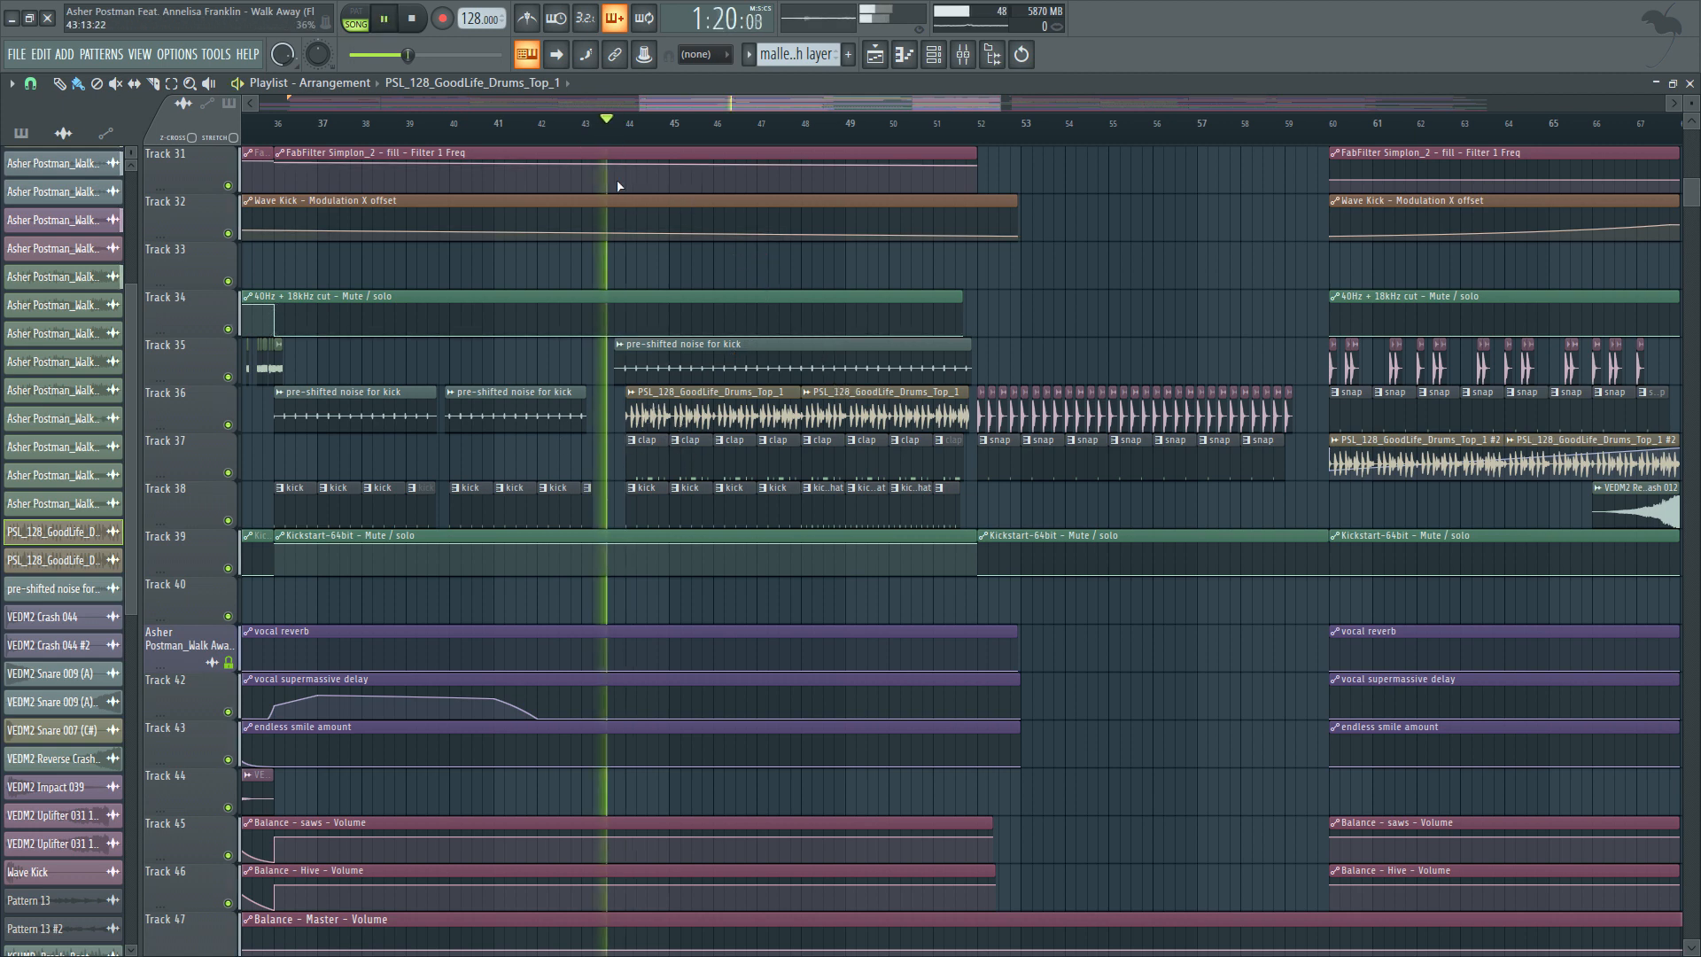
pyautogui.rightClick(759, 409)
pyautogui.rightClick(833, 409)
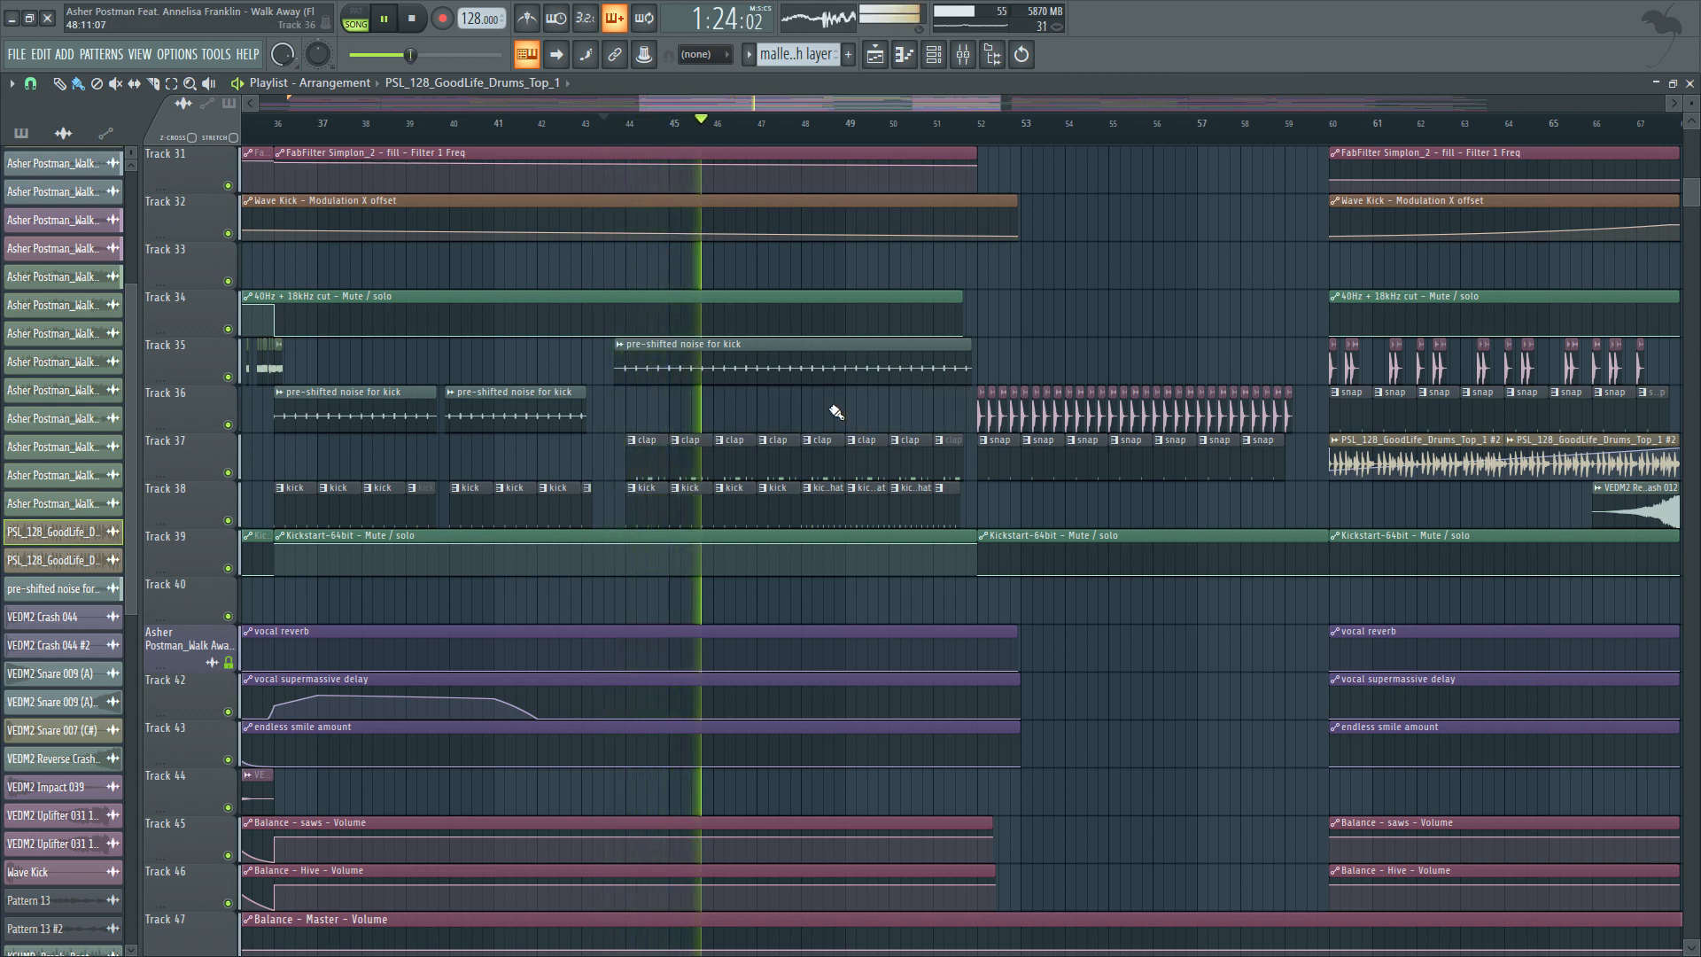
pyautogui.hotkey('ctrl', 'z')
pyautogui.press('space')
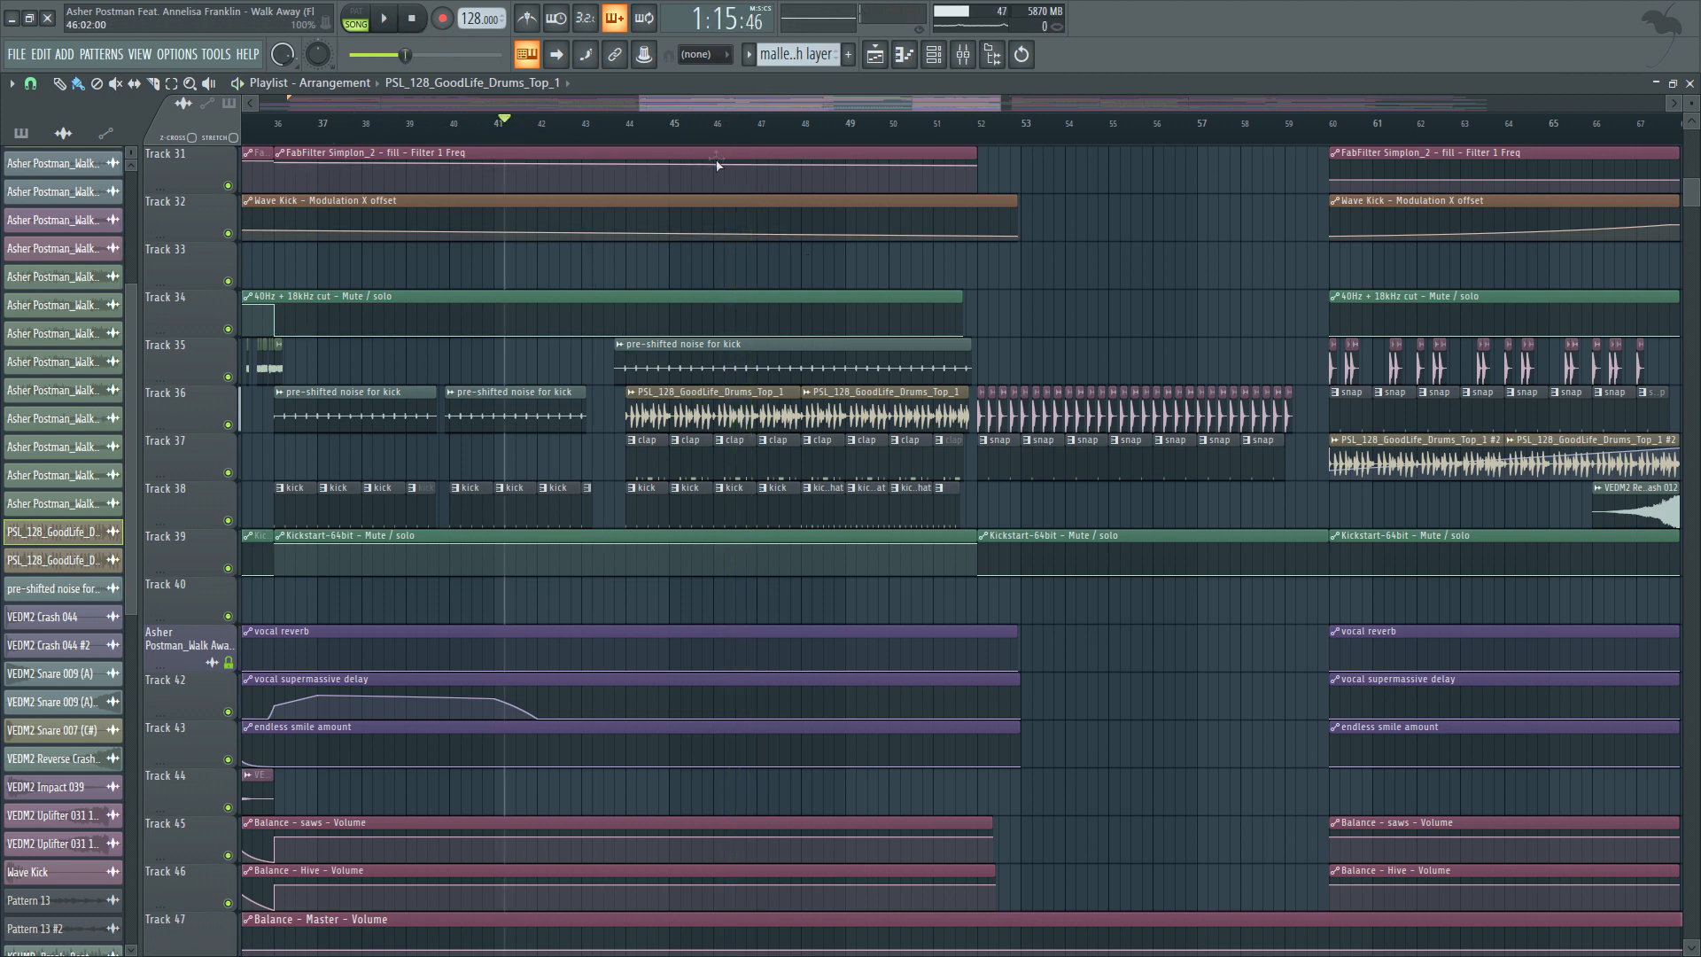
# Compare the section from bar 44 with and without the drum loop by deleting its clips and undoing each deletion.
pyautogui.rightClick(689, 417)
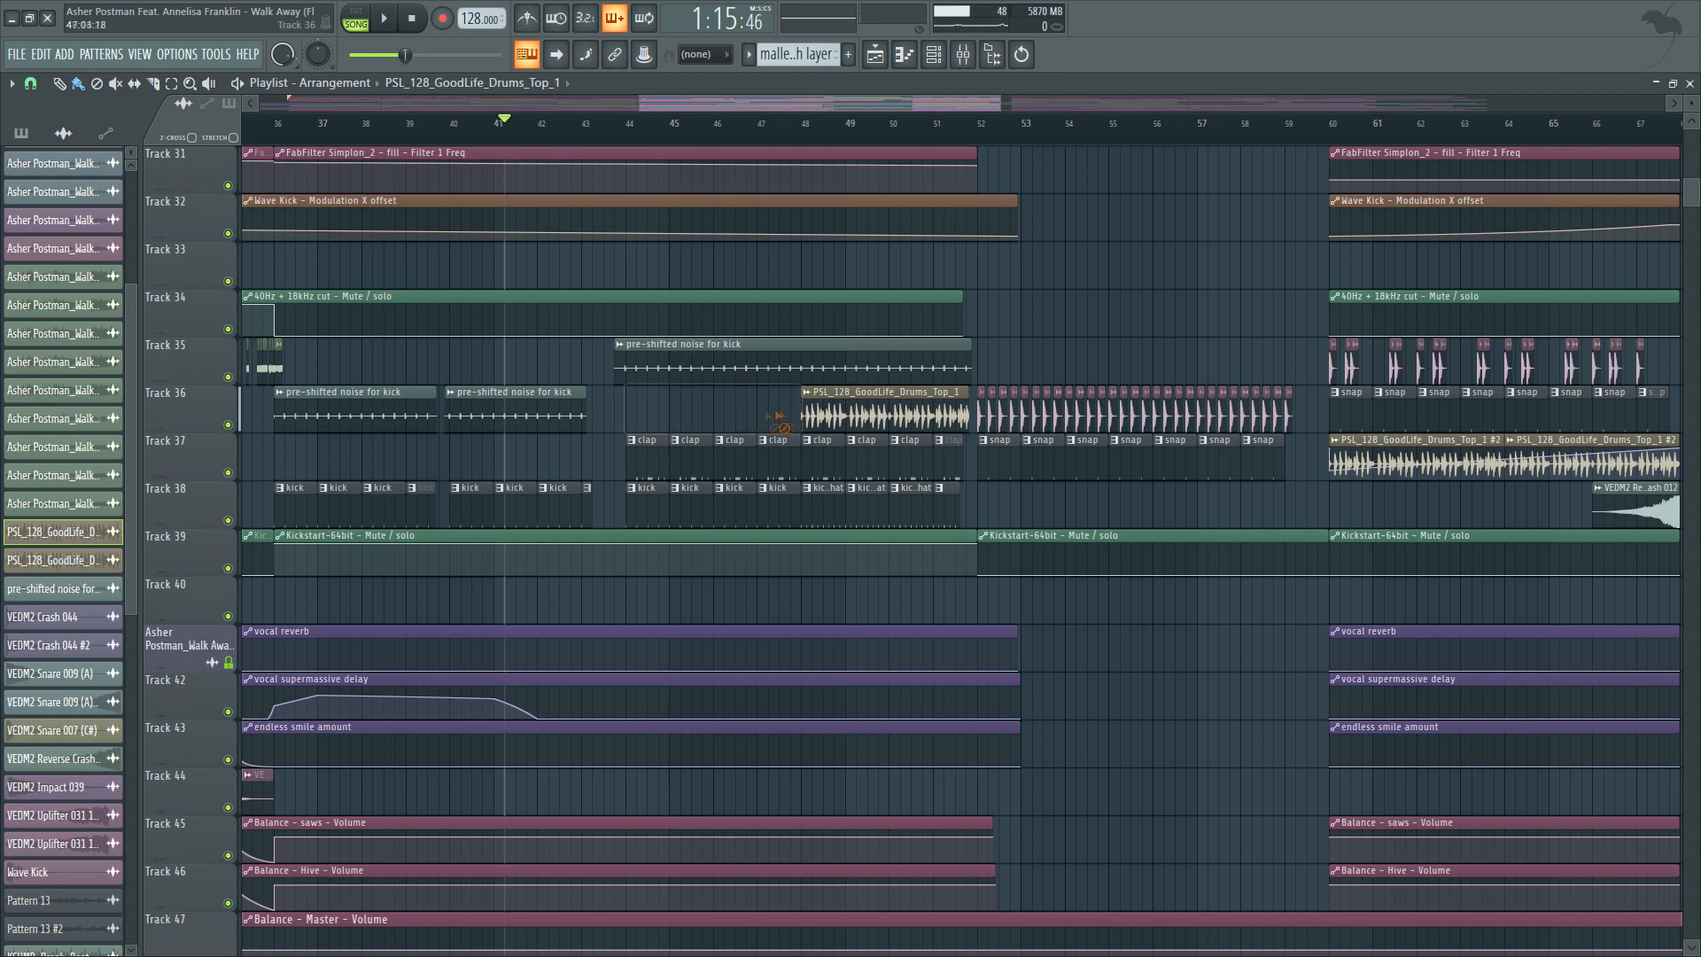
pyautogui.rightClick(824, 425)
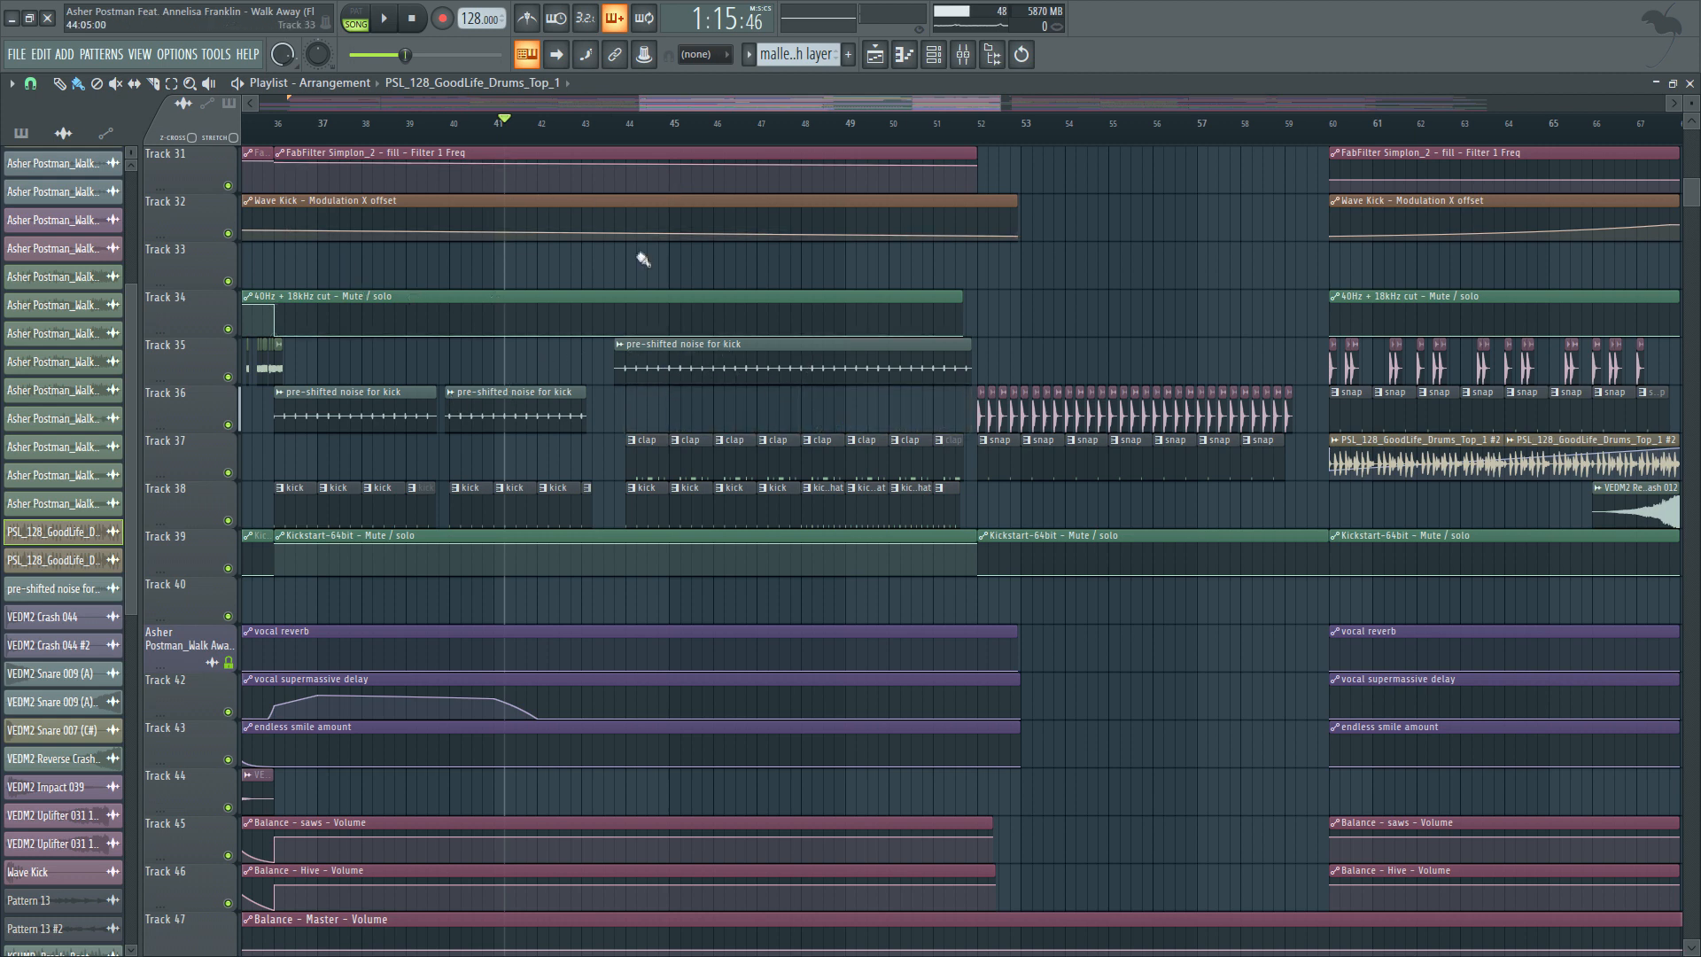
pyautogui.hotkey('ctrl', 'z')
pyautogui.press('space')
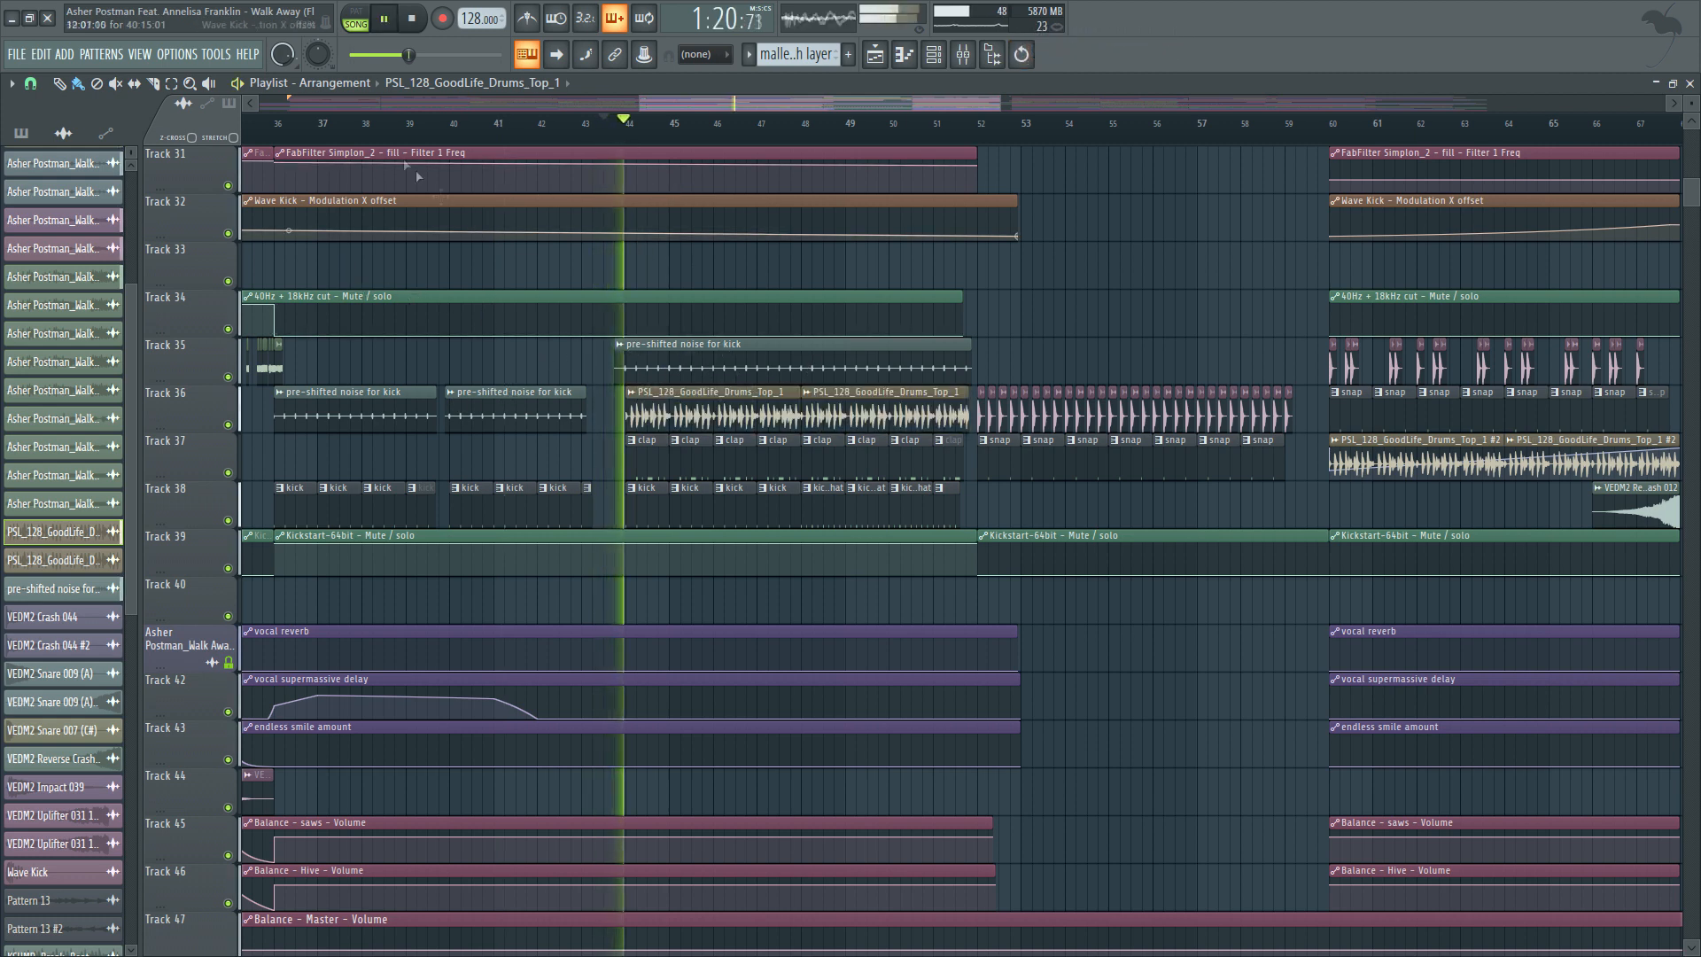
pyautogui.rightClick(727, 417)
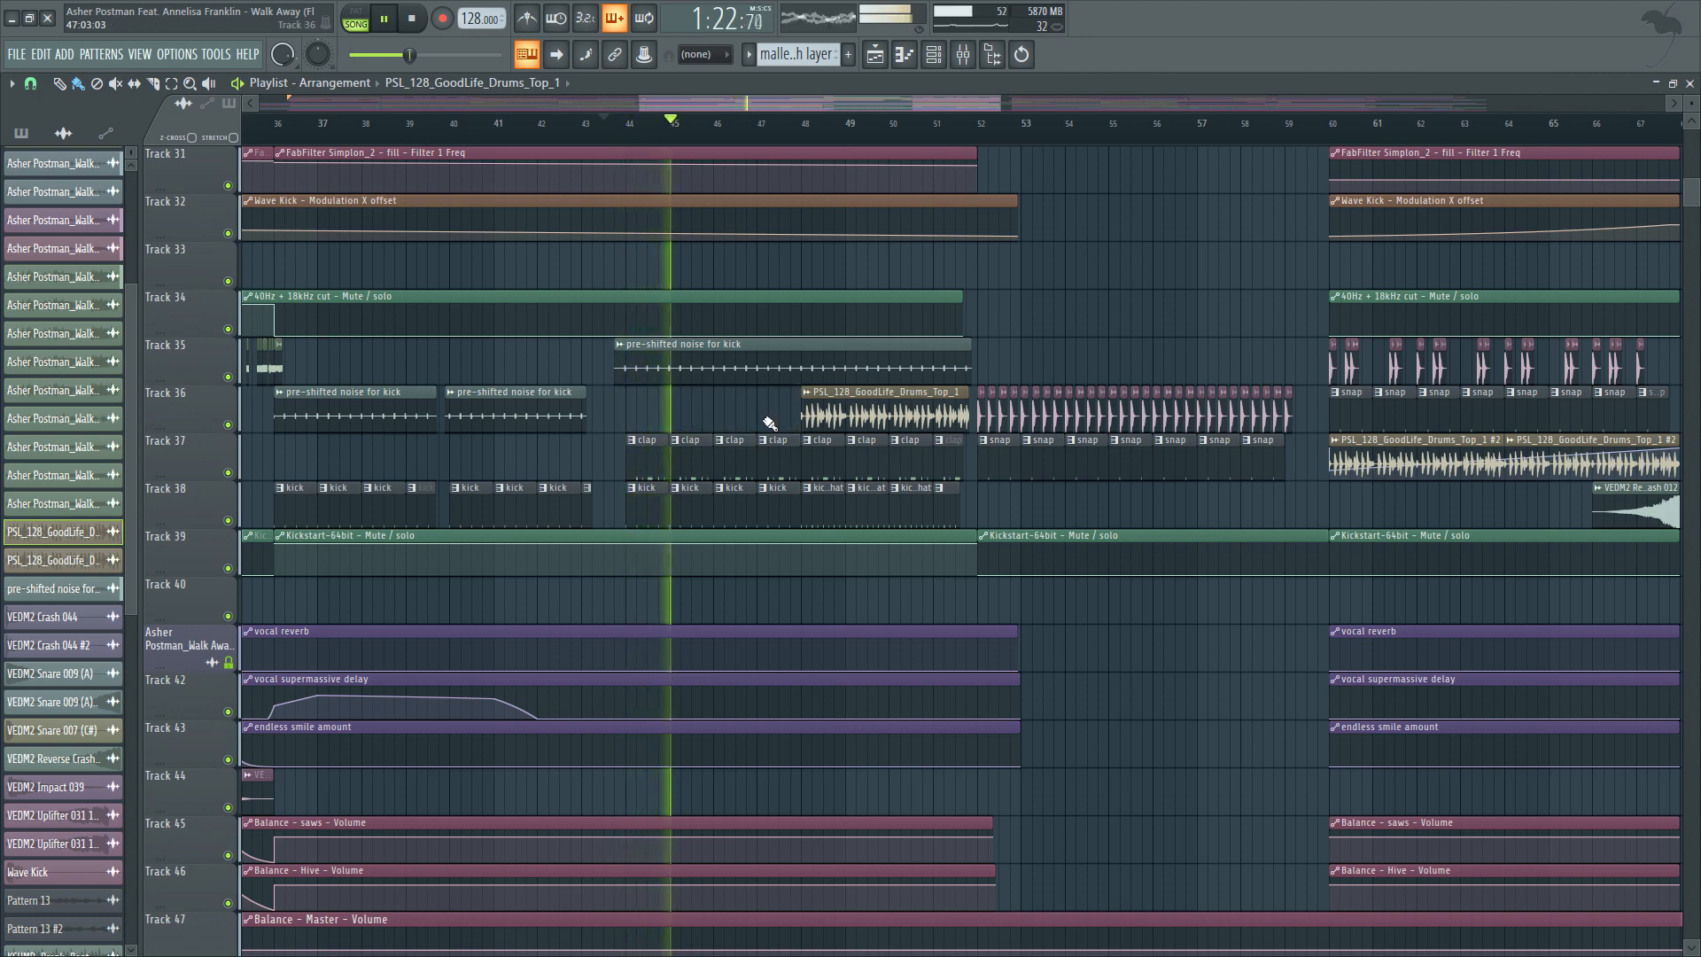
pyautogui.hotkey('ctrl', 'z')
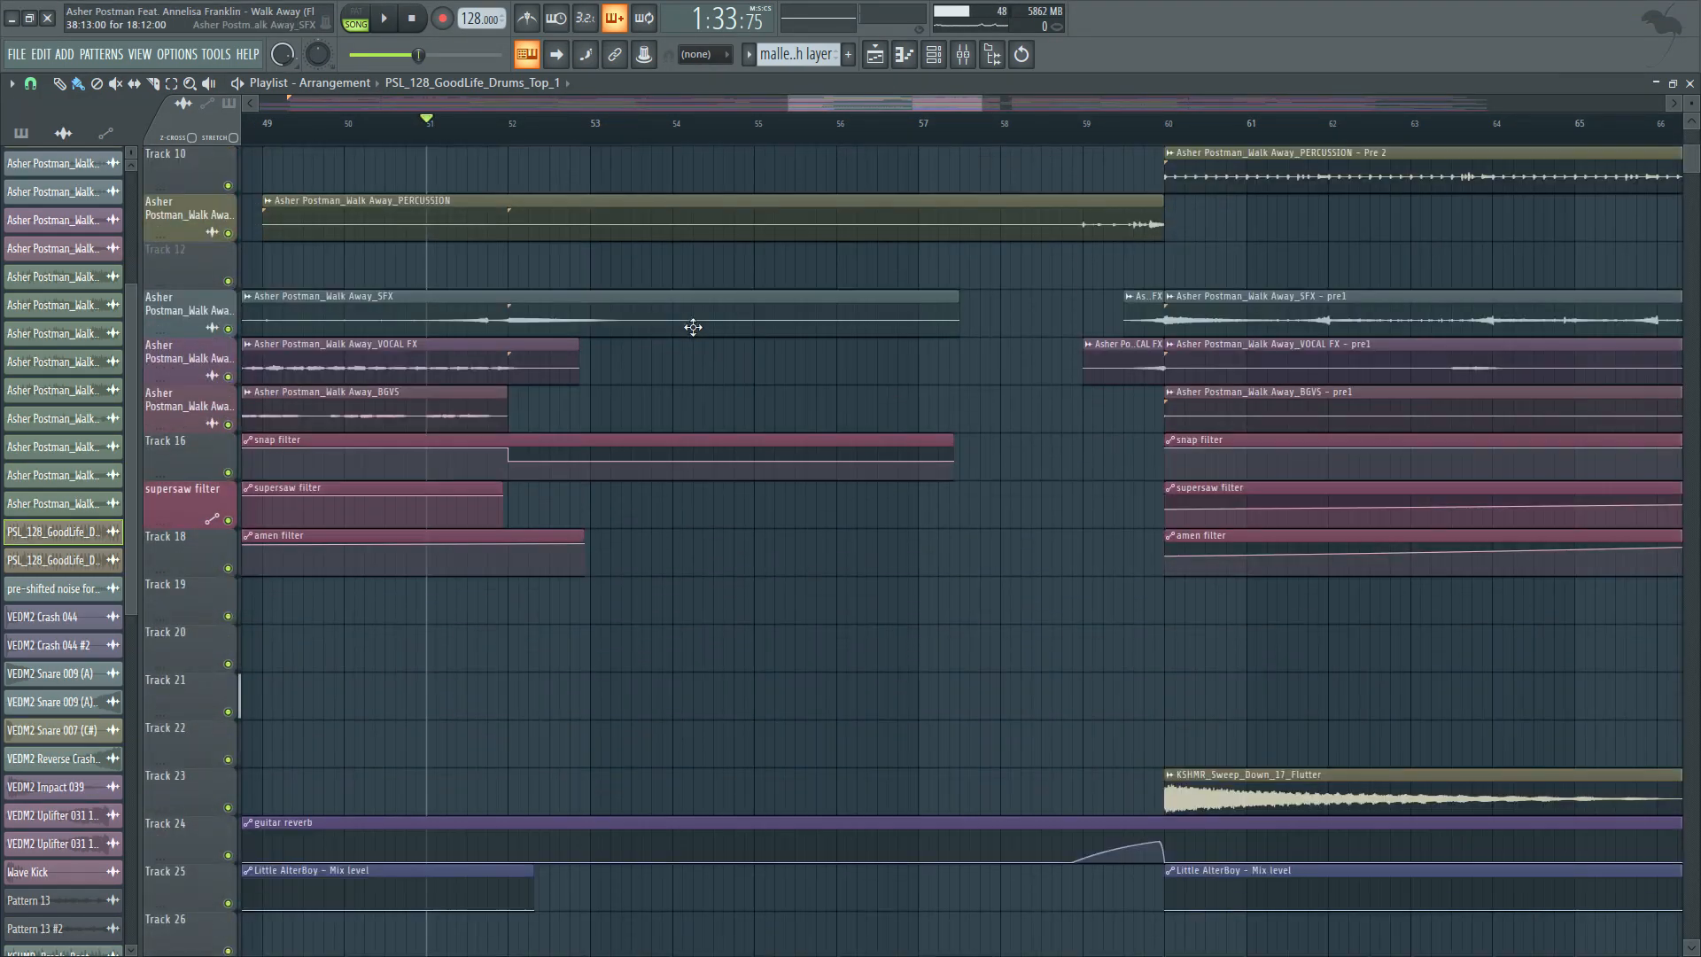
# Play the song from bar 51 into the GUITARS clip at bar 52 and stop playback.
pyautogui.scroll(3, 749, 339)
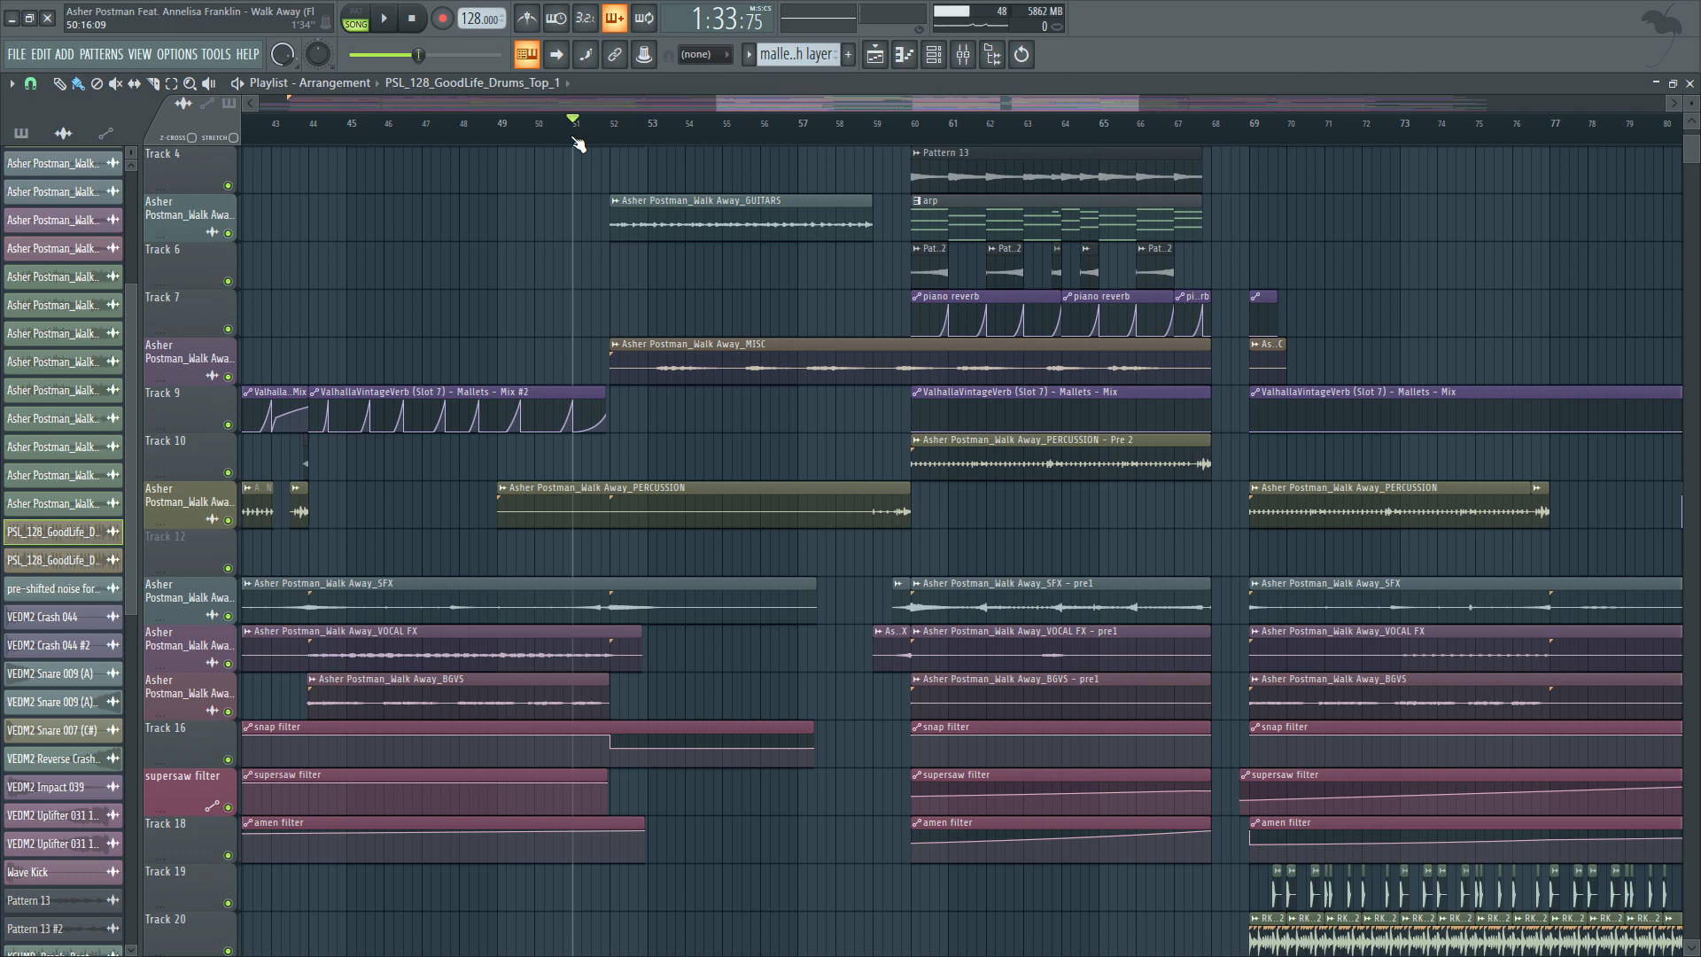
pyautogui.press('space')
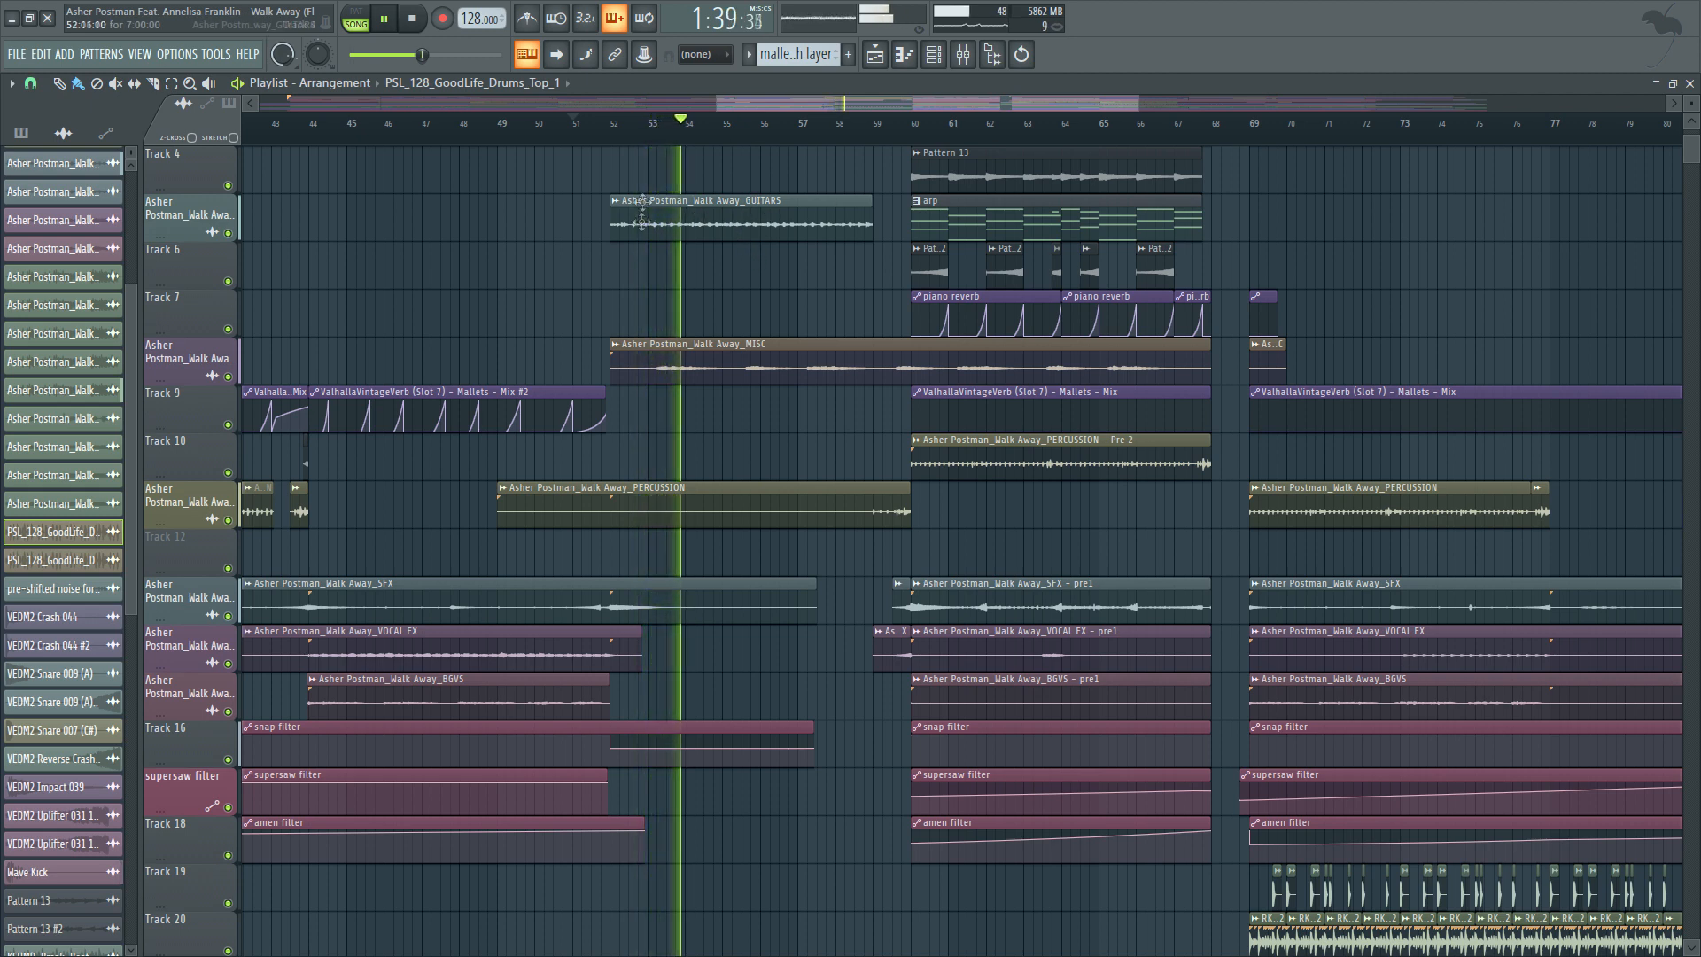
pyautogui.press('space')
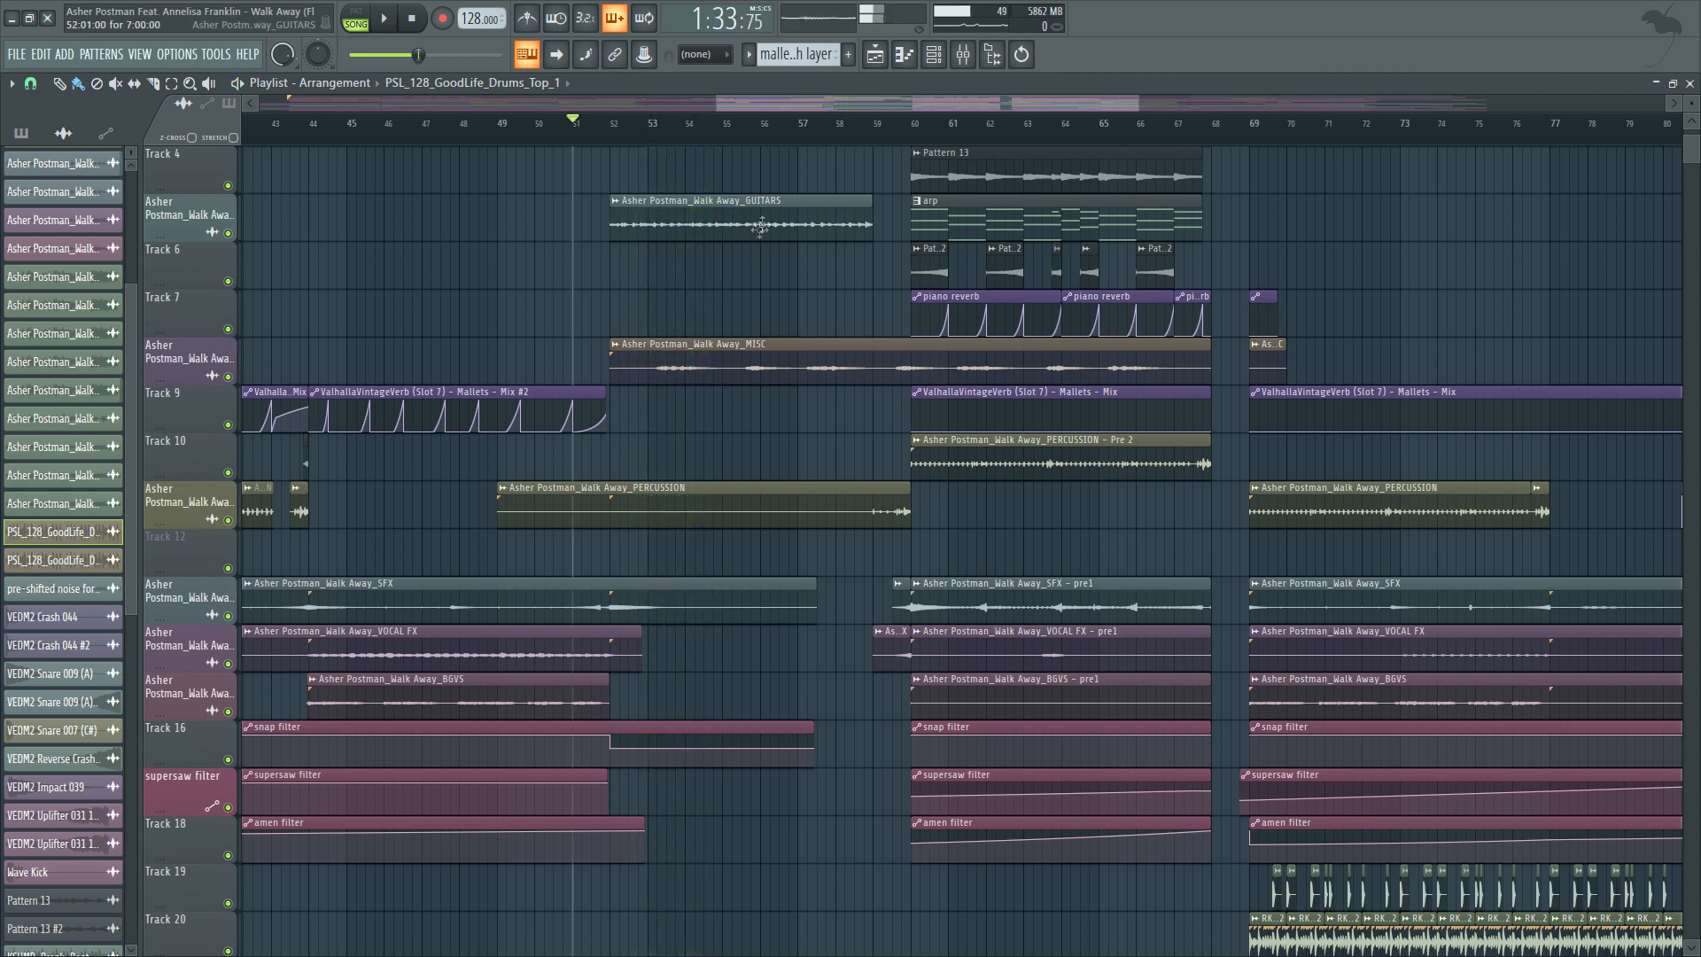
# Look over the arrangement after the first drop and play from just before the intro chords at bar 60.
pyautogui.click(802, 127)
pyautogui.scroll(-6, 809, 138)
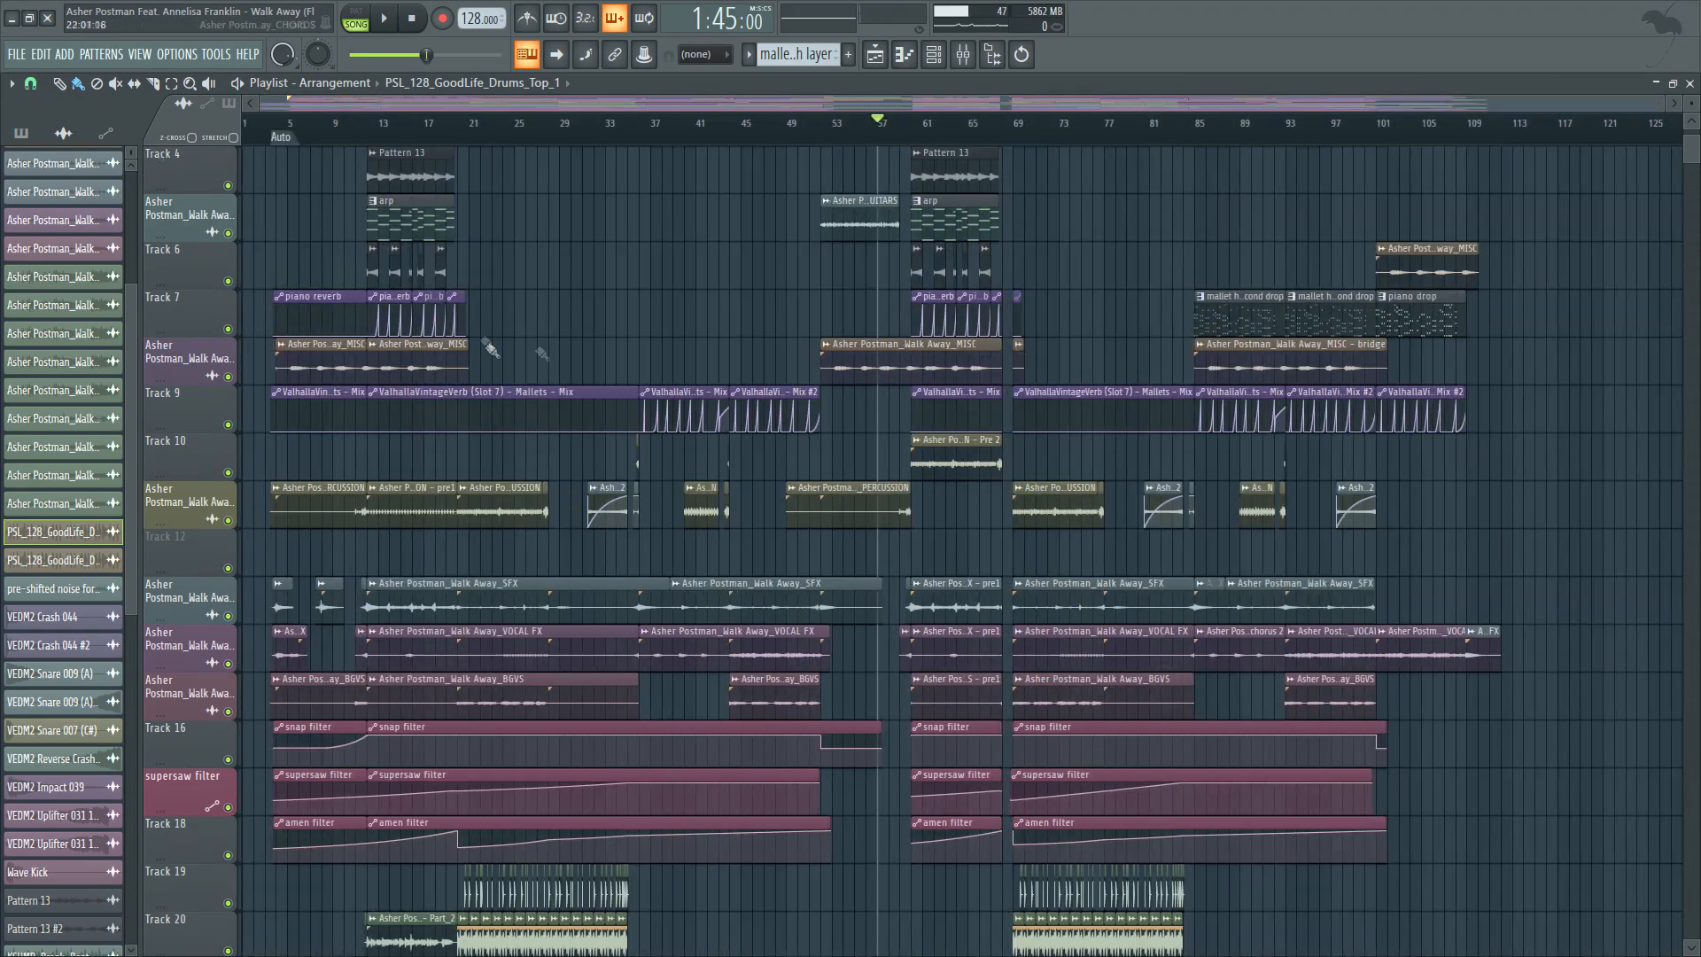
pyautogui.scroll(3, 990, 259)
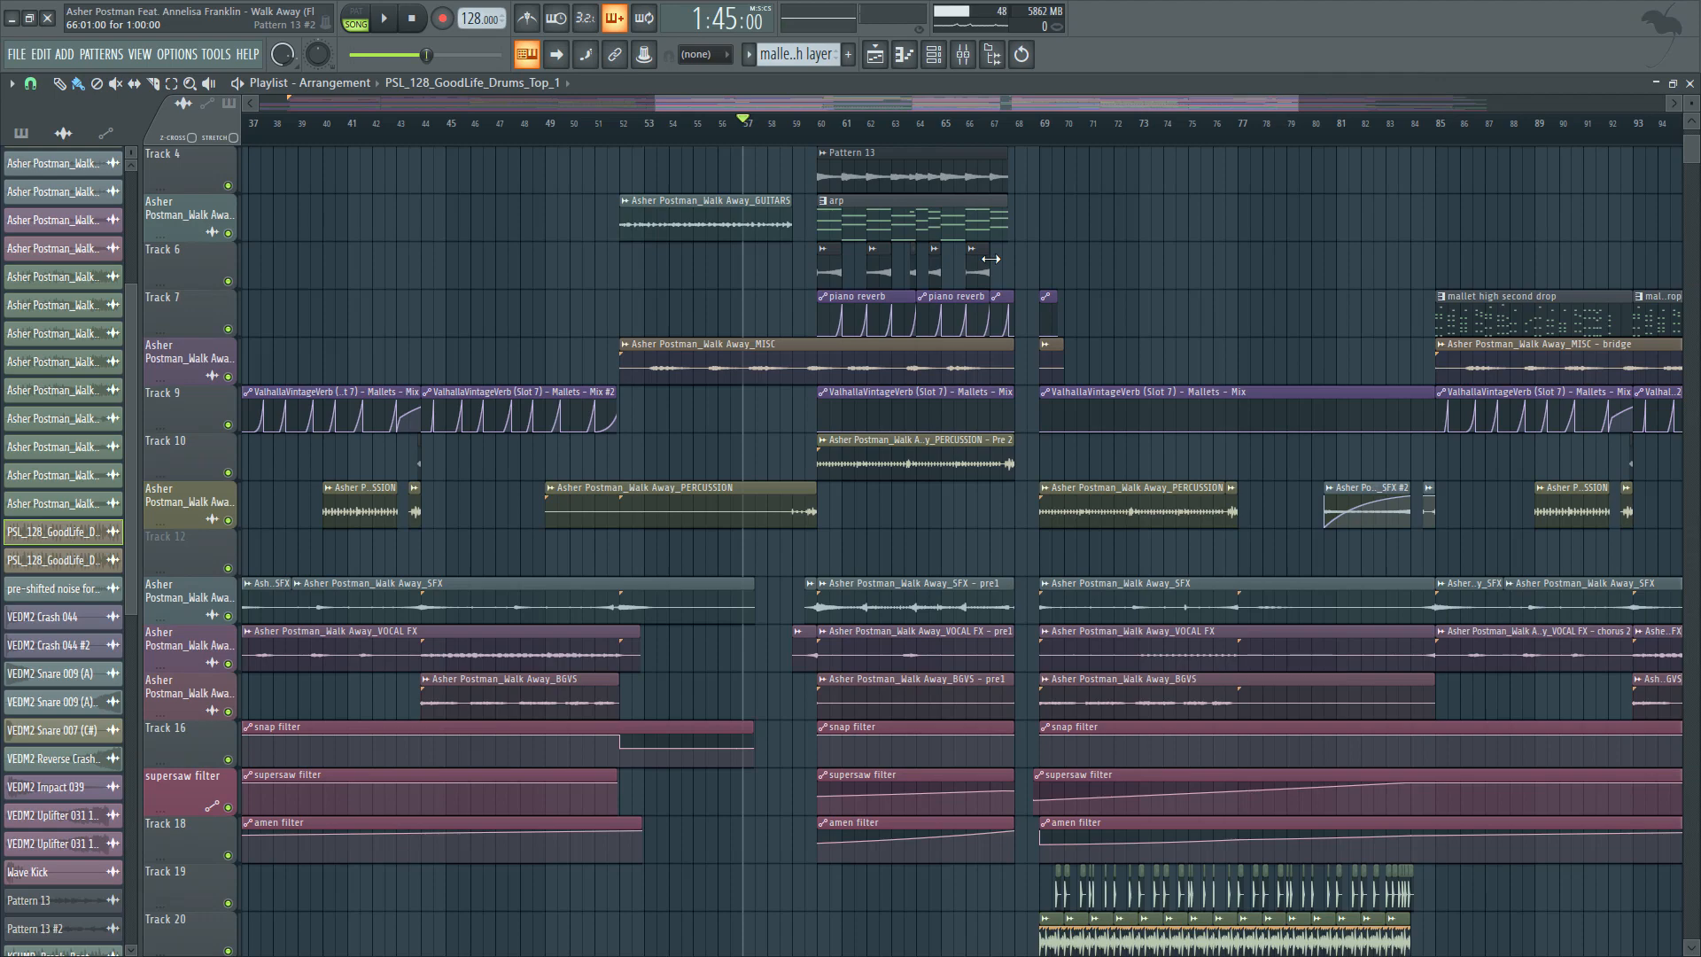
pyautogui.scroll(2, 978, 285)
pyautogui.scroll(3, 531, 248)
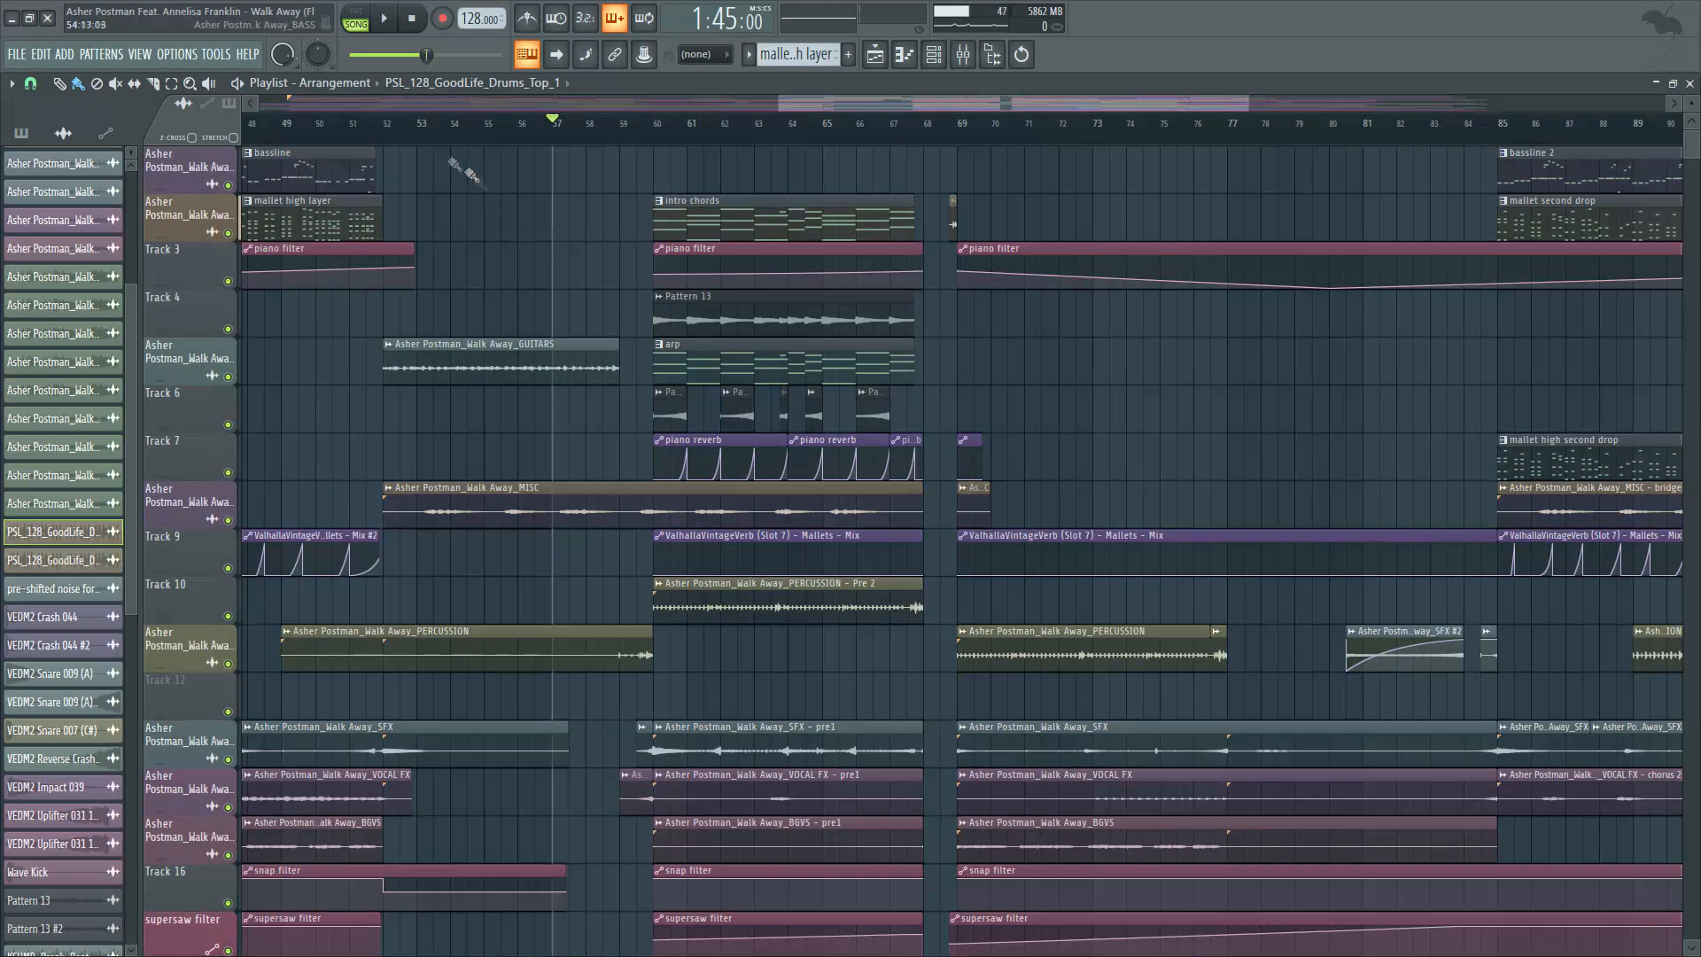
pyautogui.moveTo(399, 153); pyautogui.dragTo(629, 151)
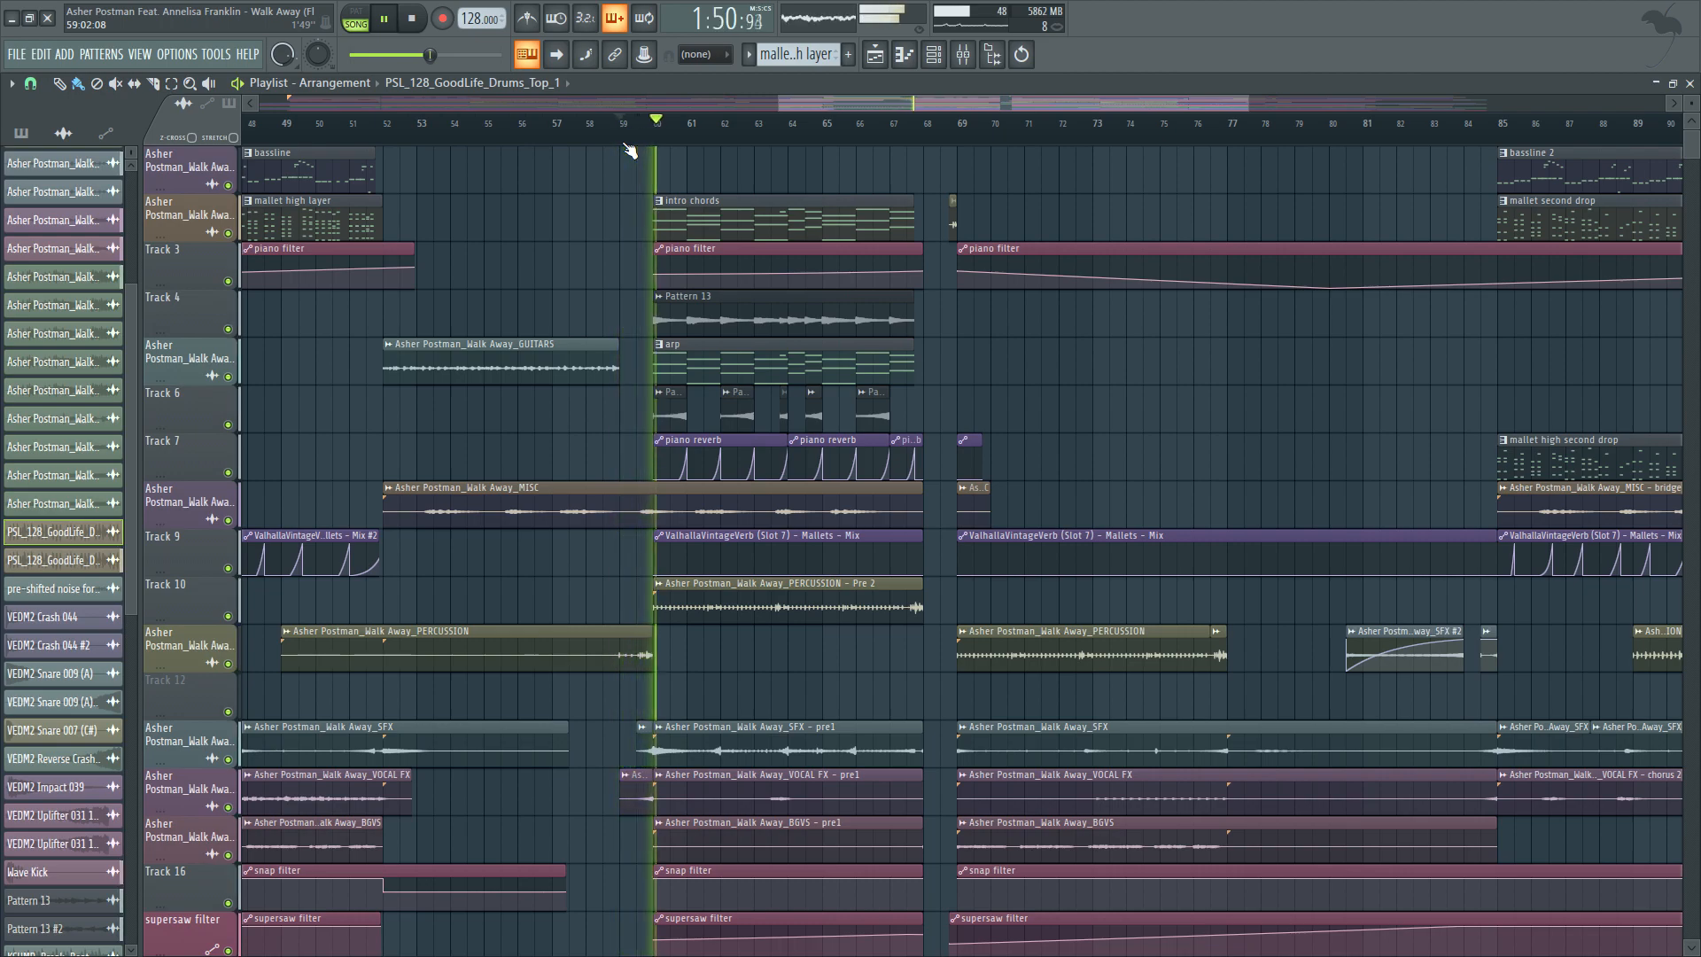
# Stop playback and examine the vocal, vocoder, snap and drum loop tracks of the section from bar 60.
pyautogui.scroll(-3, 762, 208)
pyautogui.scroll(-14, 798, 266)
pyautogui.press('space')
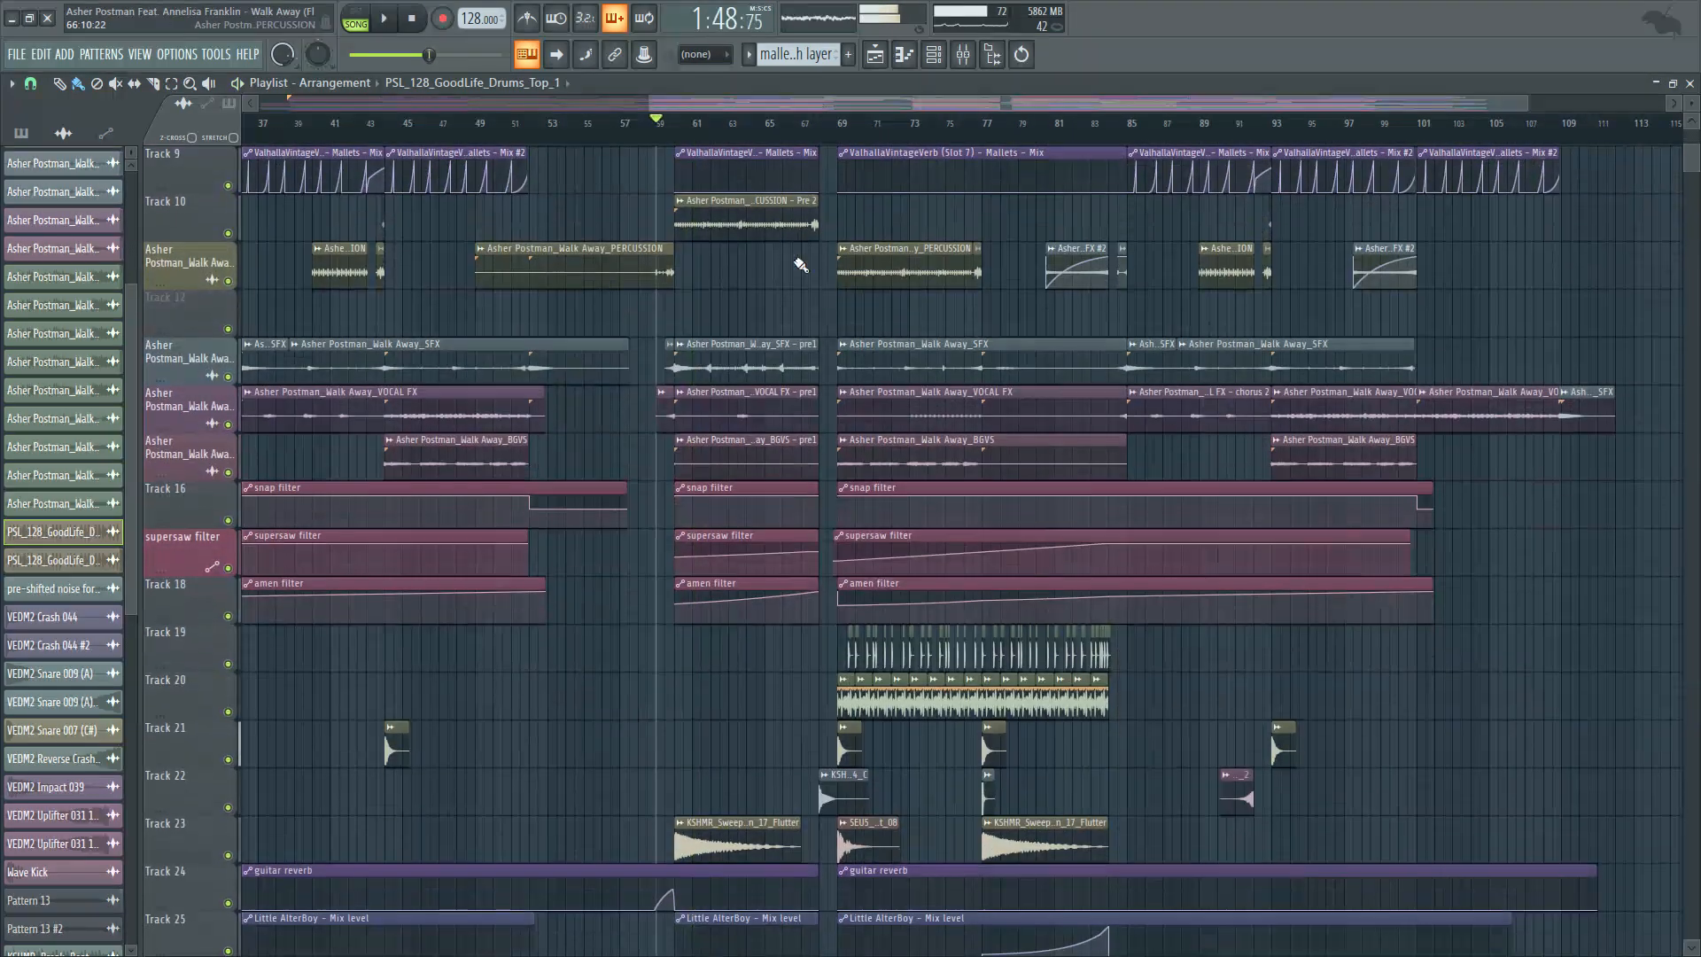
pyautogui.scroll(-7, 791, 286)
pyautogui.scroll(-4, 779, 524)
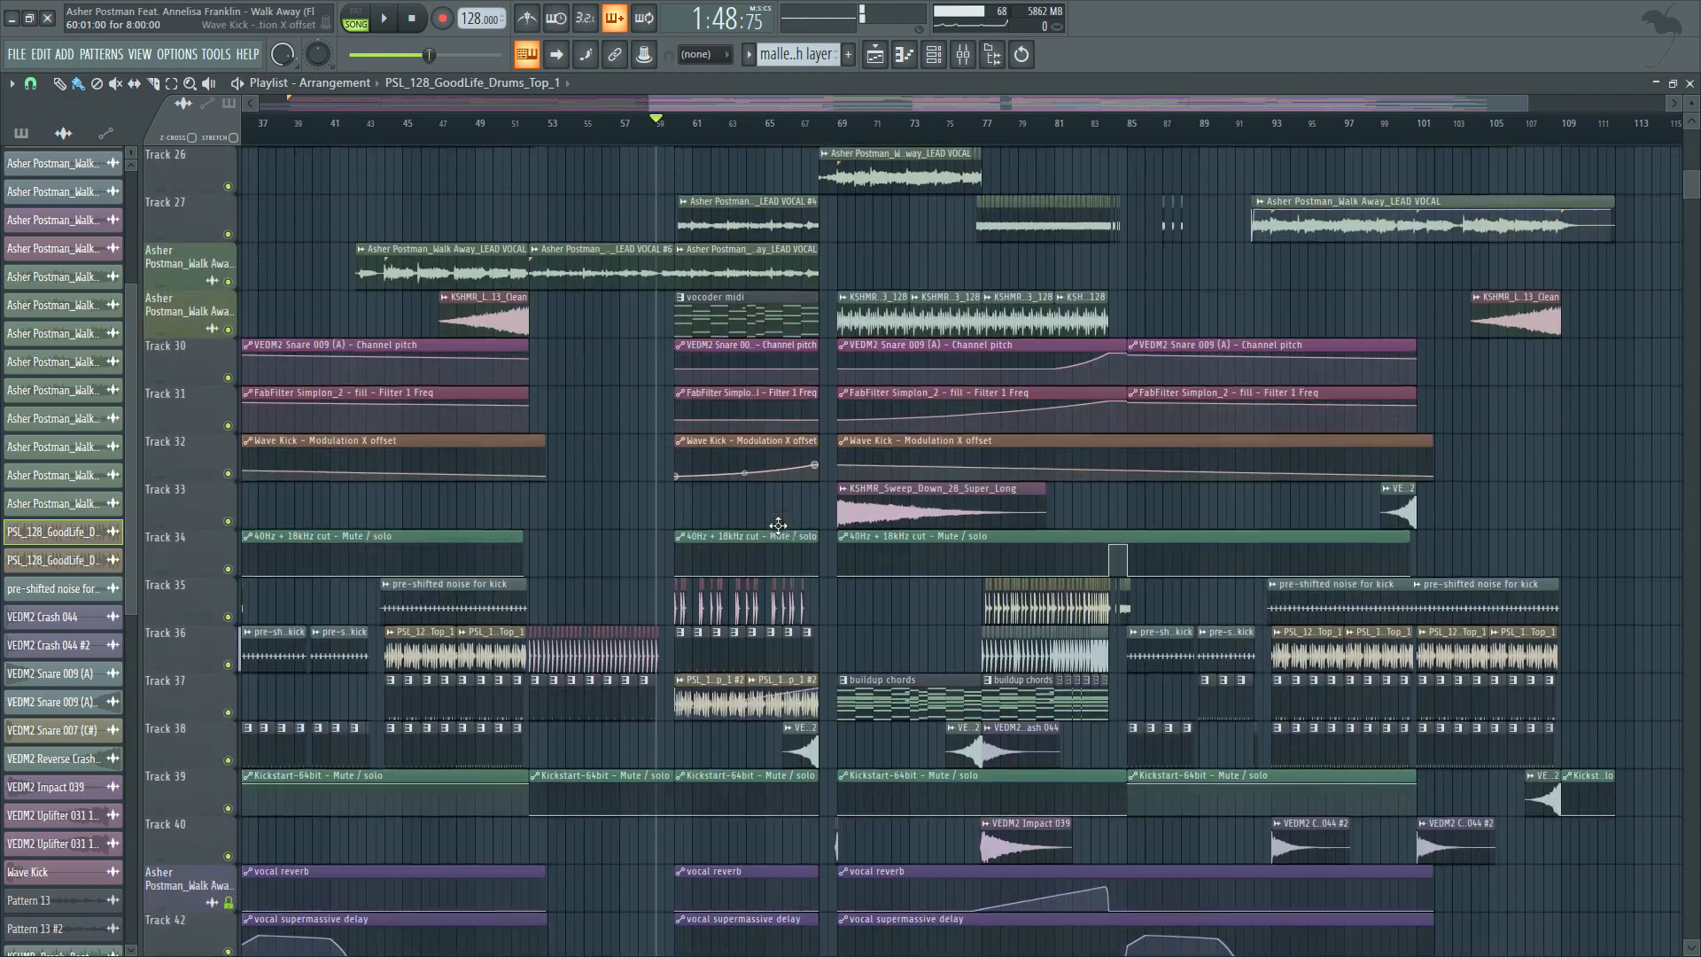
# Play the transition into the second buildup at bar 69 and stop playback.
pyautogui.click(791, 121)
pyautogui.press('space')
pyautogui.scroll(4, 927, 283)
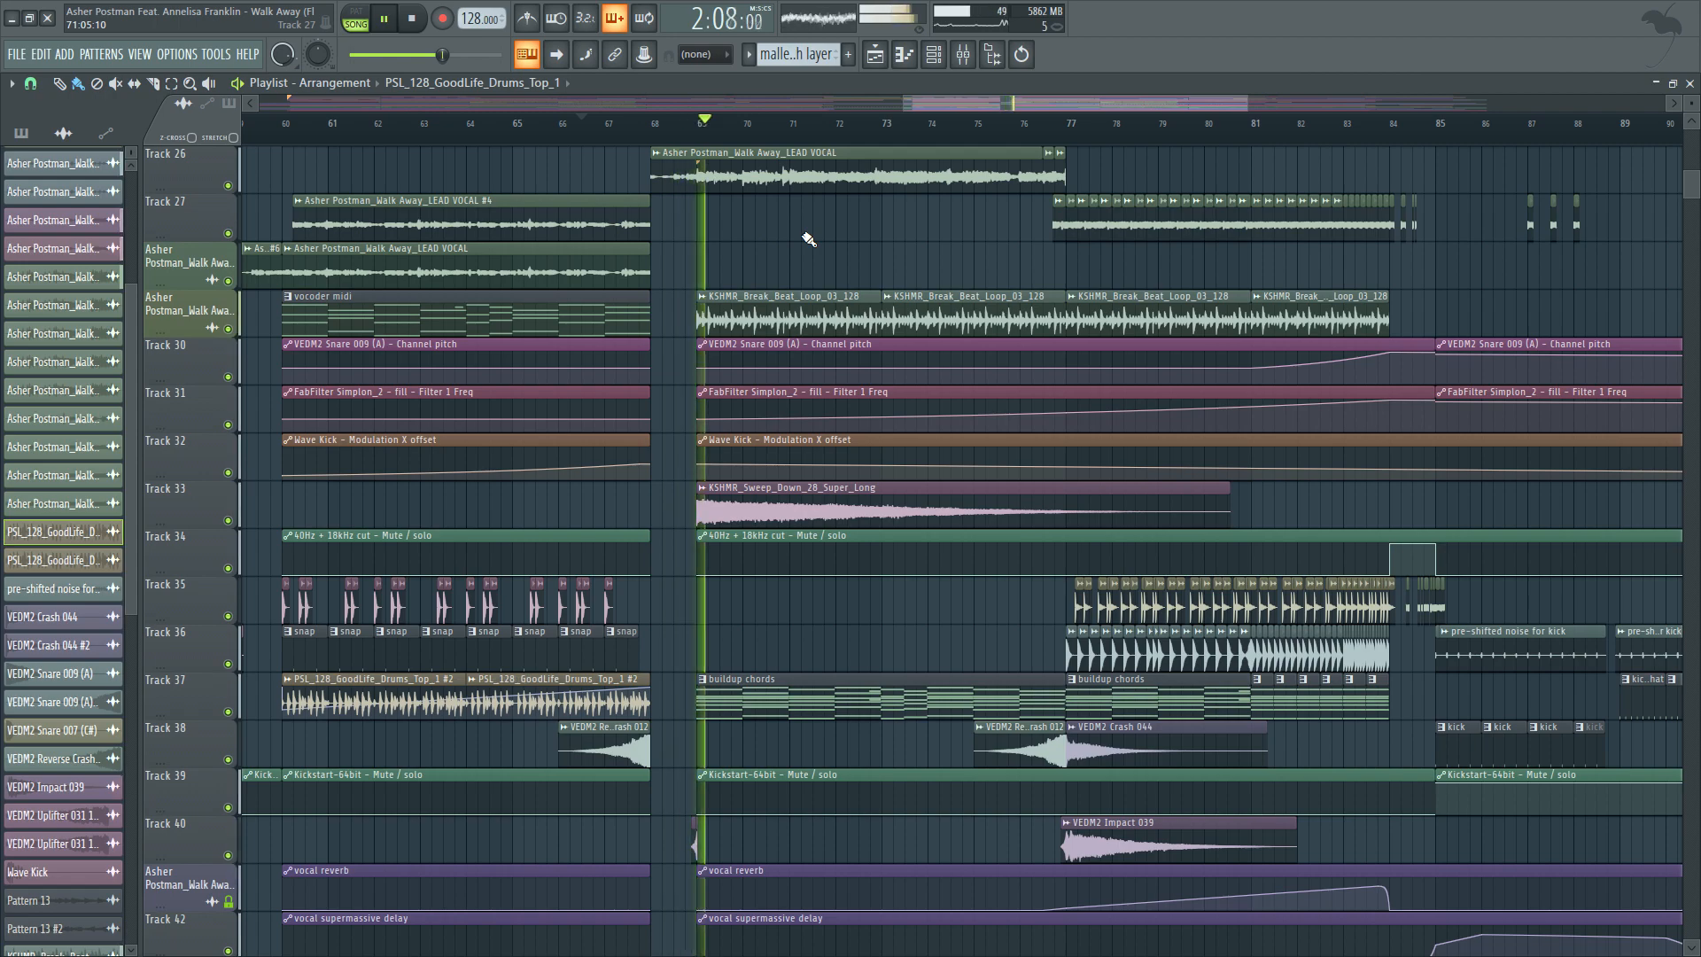
pyautogui.scroll(-4, 806, 239)
pyautogui.scroll(3, 1113, 292)
pyautogui.press('space')
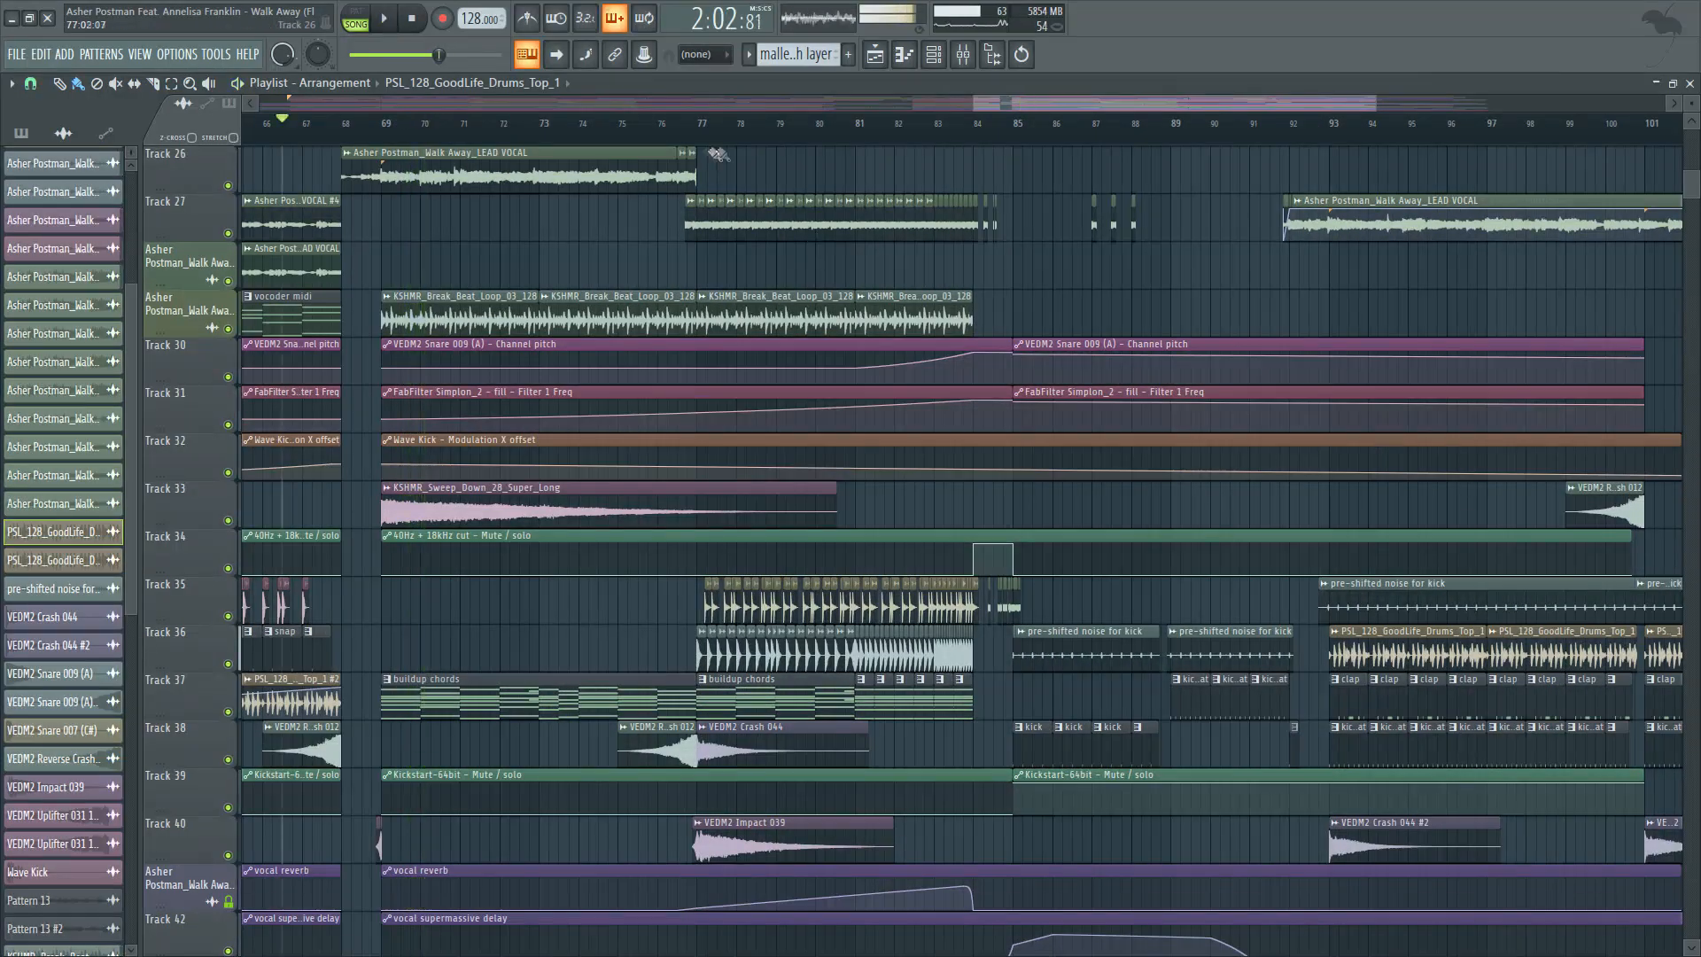
# Place the playhead just before bar 84 and look over the second drop's bassline and mallet patterns from bar 85.
pyautogui.scroll(4, 769, 173)
pyautogui.scroll(-2, 1019, 376)
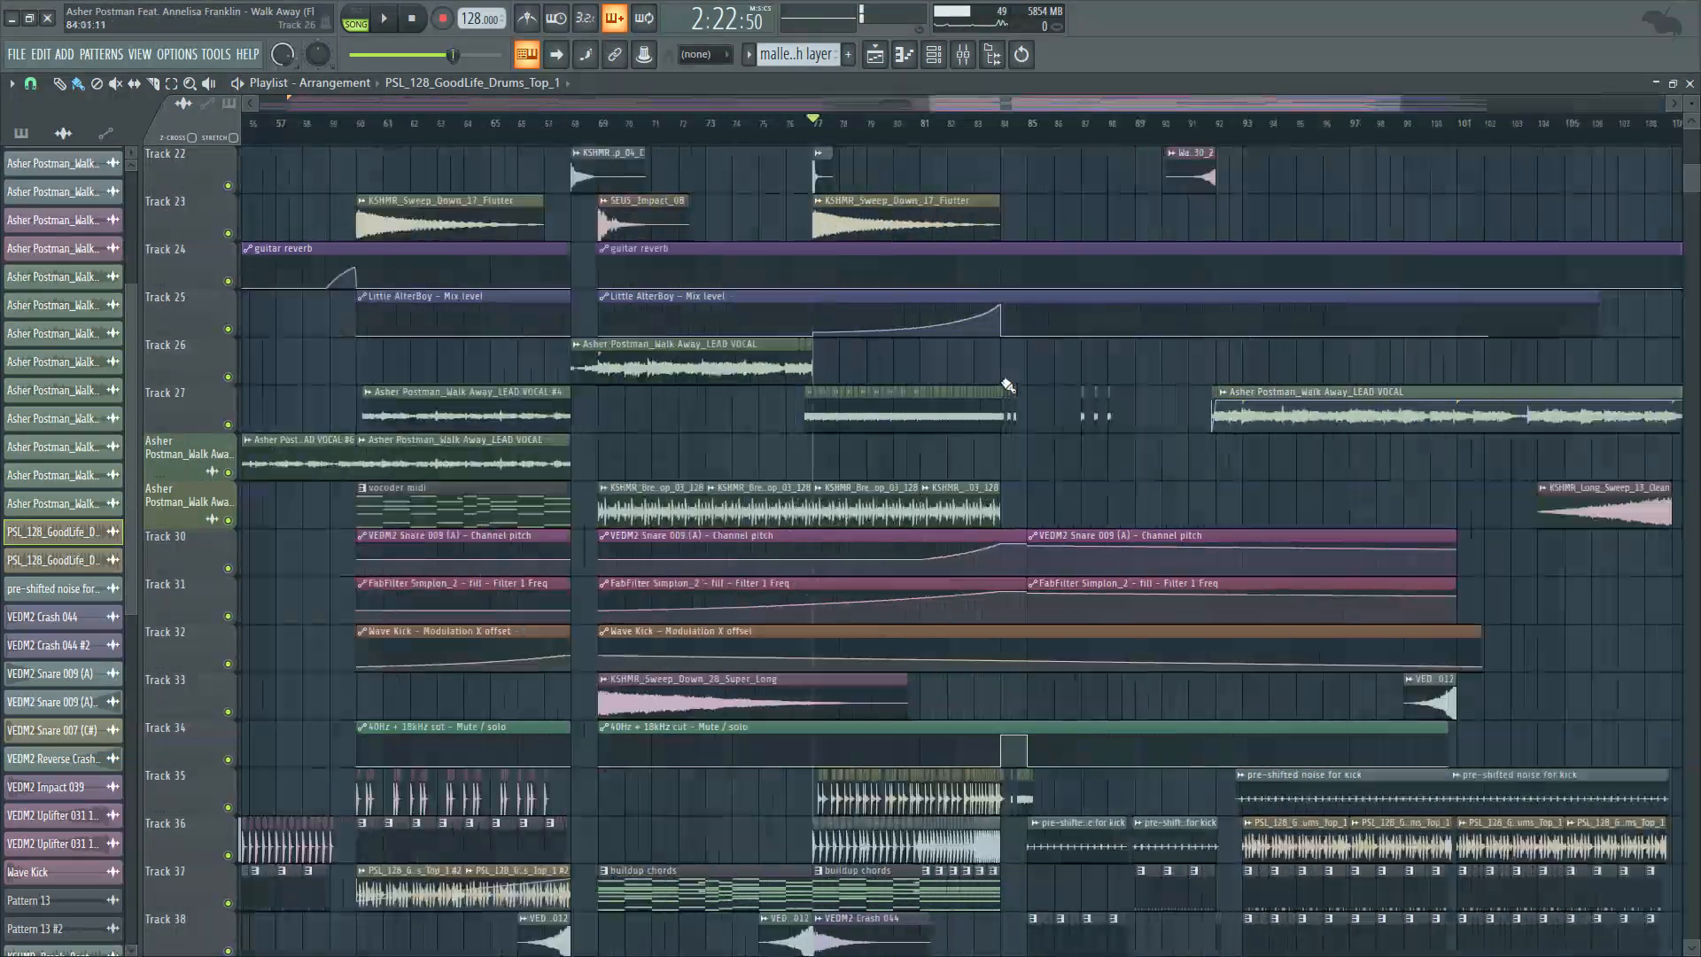
pyautogui.scroll(1, 1007, 384)
pyautogui.scroll(13, 1166, 387)
pyautogui.scroll(4, 1225, 407)
pyautogui.scroll(5, 824, 257)
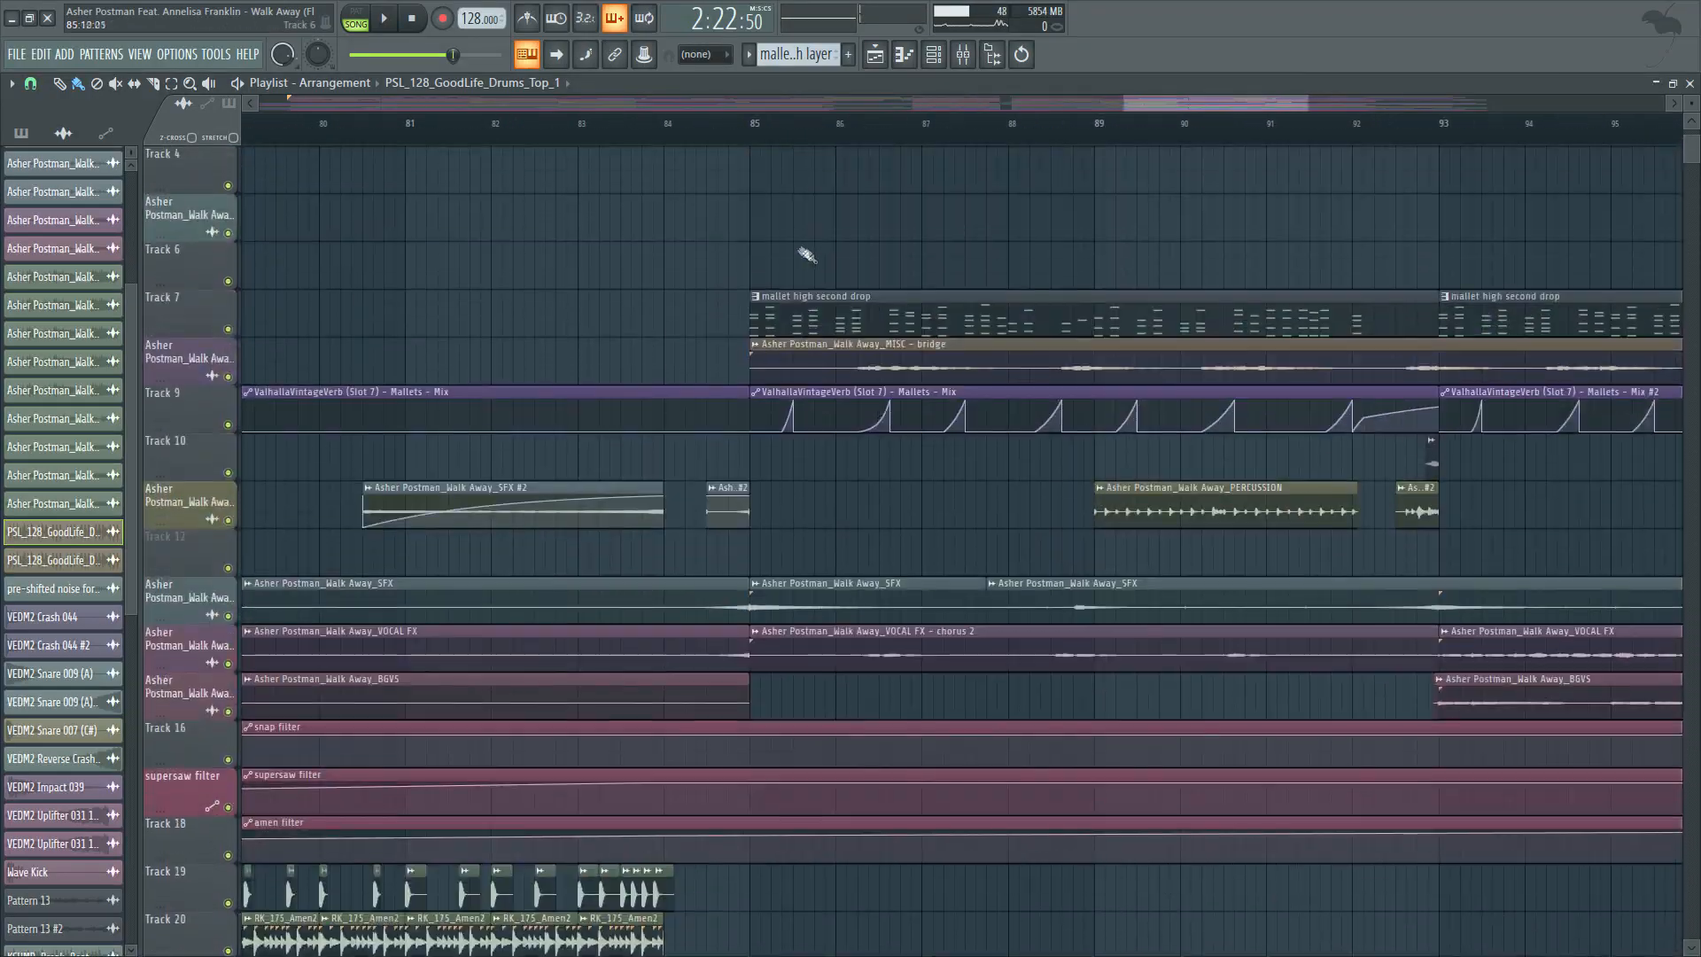
pyautogui.click(653, 133)
pyautogui.scroll(-3, 651, 154)
pyautogui.scroll(3, 804, 211)
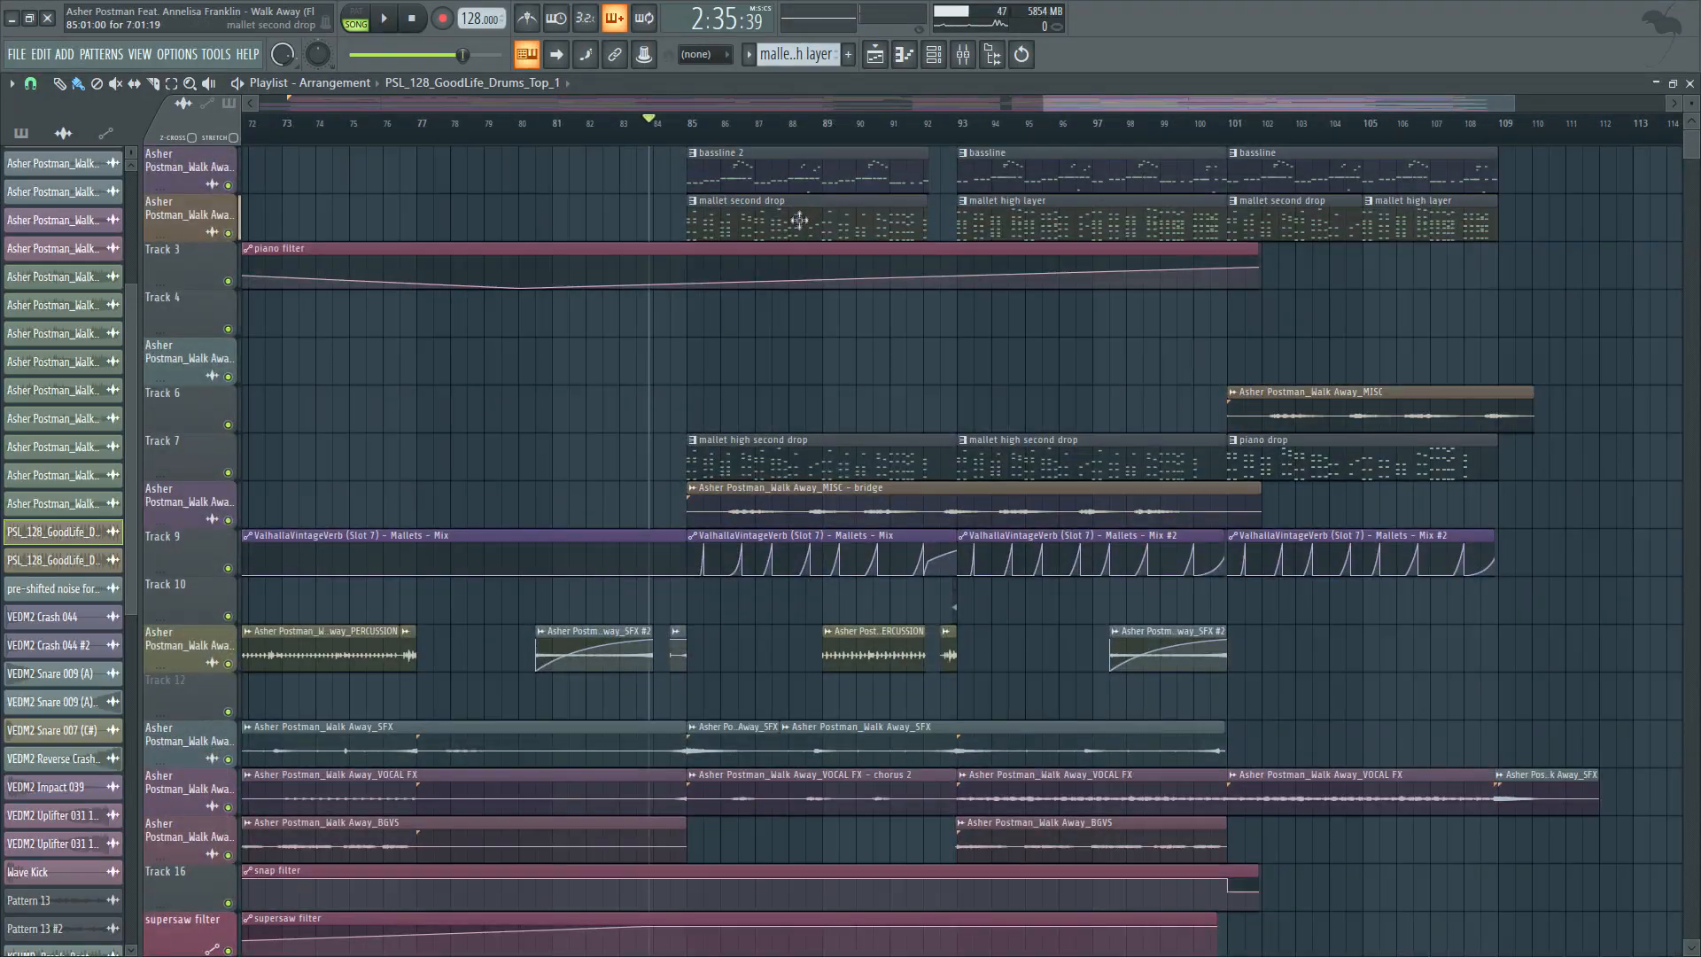
# Solo the mallet second drop track and play its pattern alone from bar 85.
pyautogui.scroll(3, 754, 366)
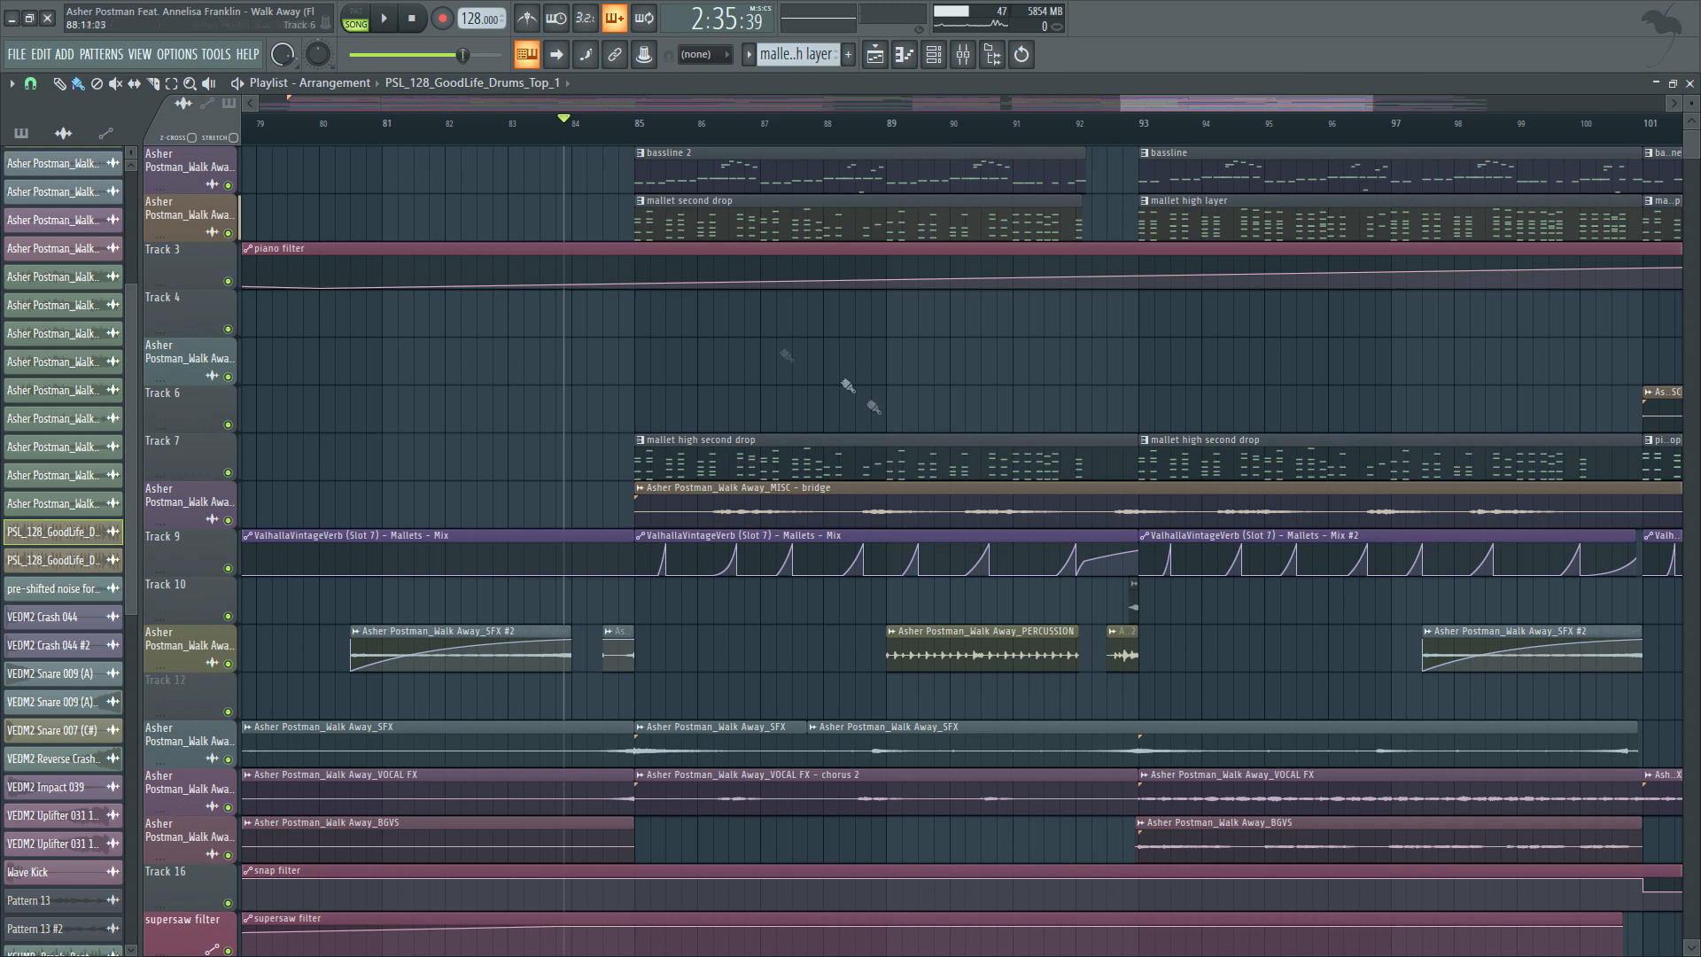
pyautogui.scroll(3, 660, 206)
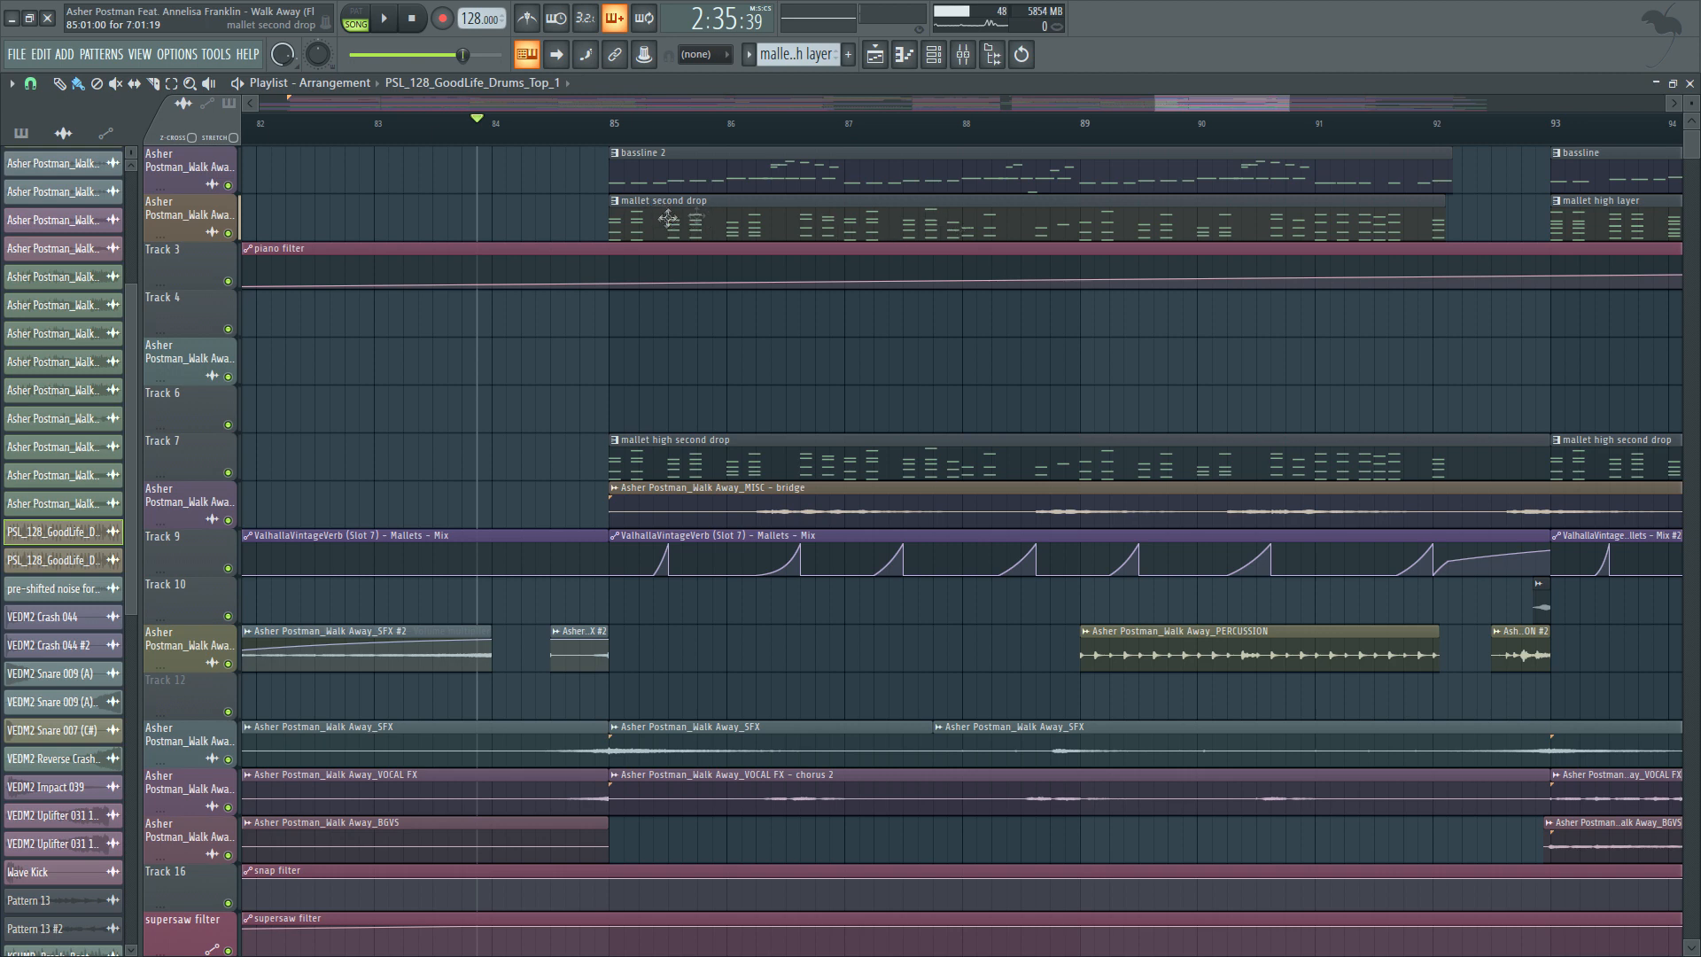
pyautogui.keyDown('ctrl'); pyautogui.click(230, 234); pyautogui.keyUp('ctrl')
pyautogui.press('space')
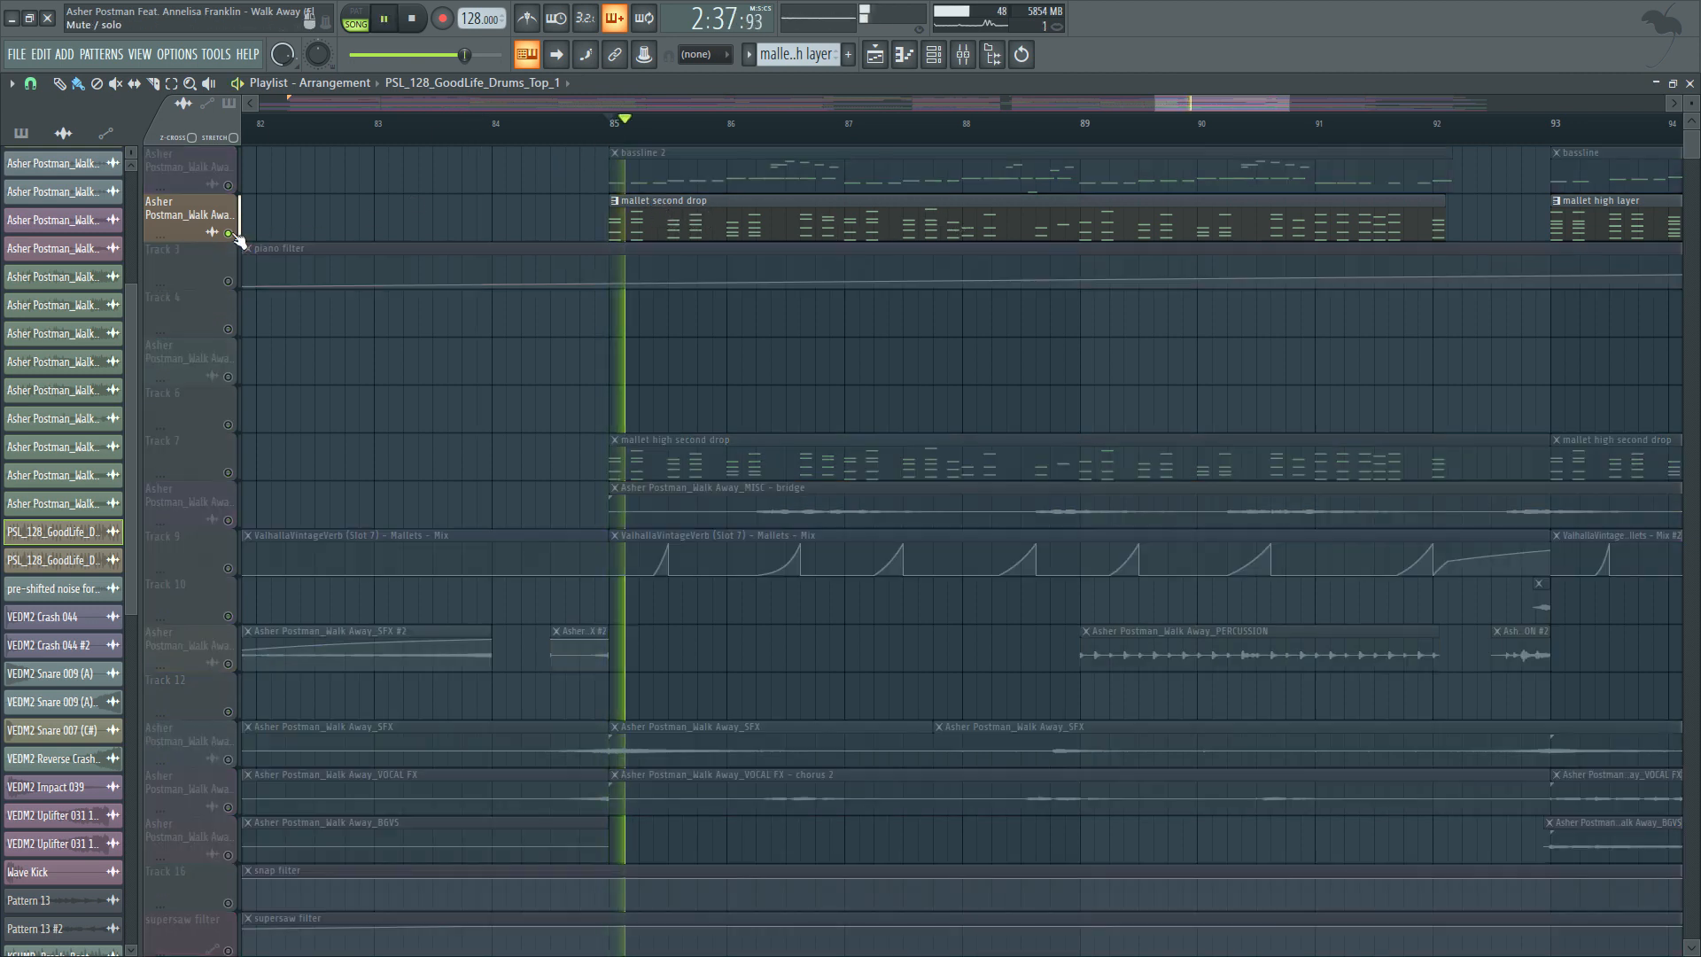
pyautogui.press('space')
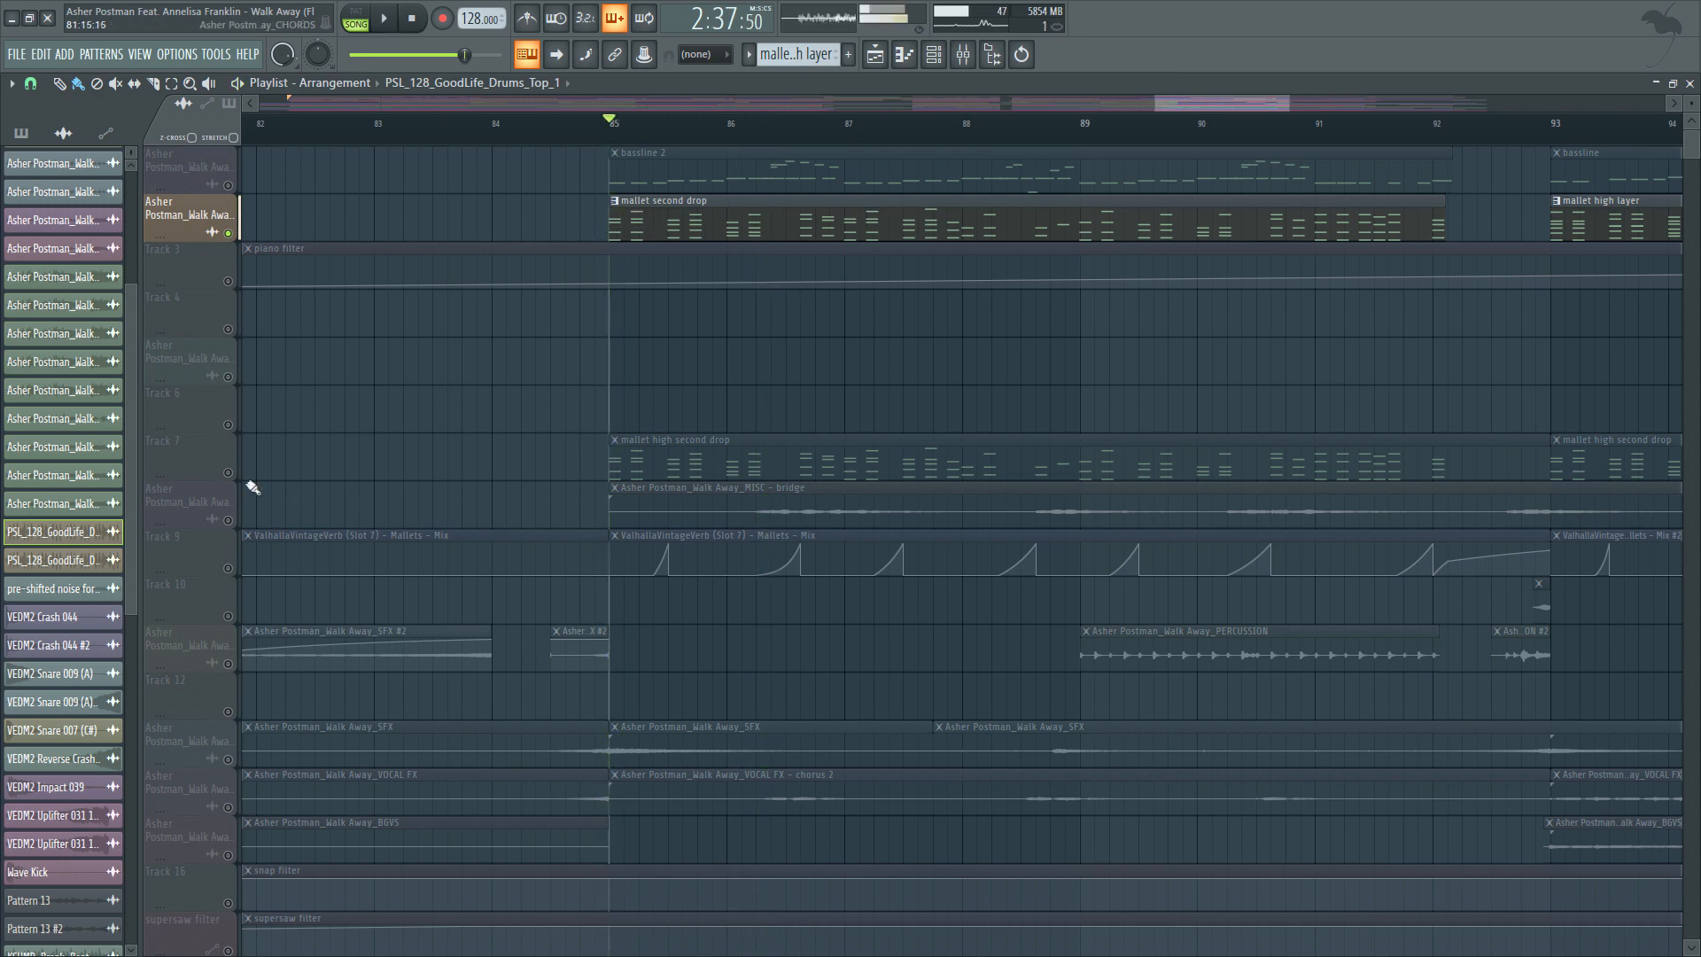
# Solo Track 7 to play the mallet high second drop pattern alone from bar 85, and restore all tracks.
pyautogui.keyDown('ctrl'); pyautogui.click(229, 473); pyautogui.keyUp('ctrl')
pyautogui.press('space')
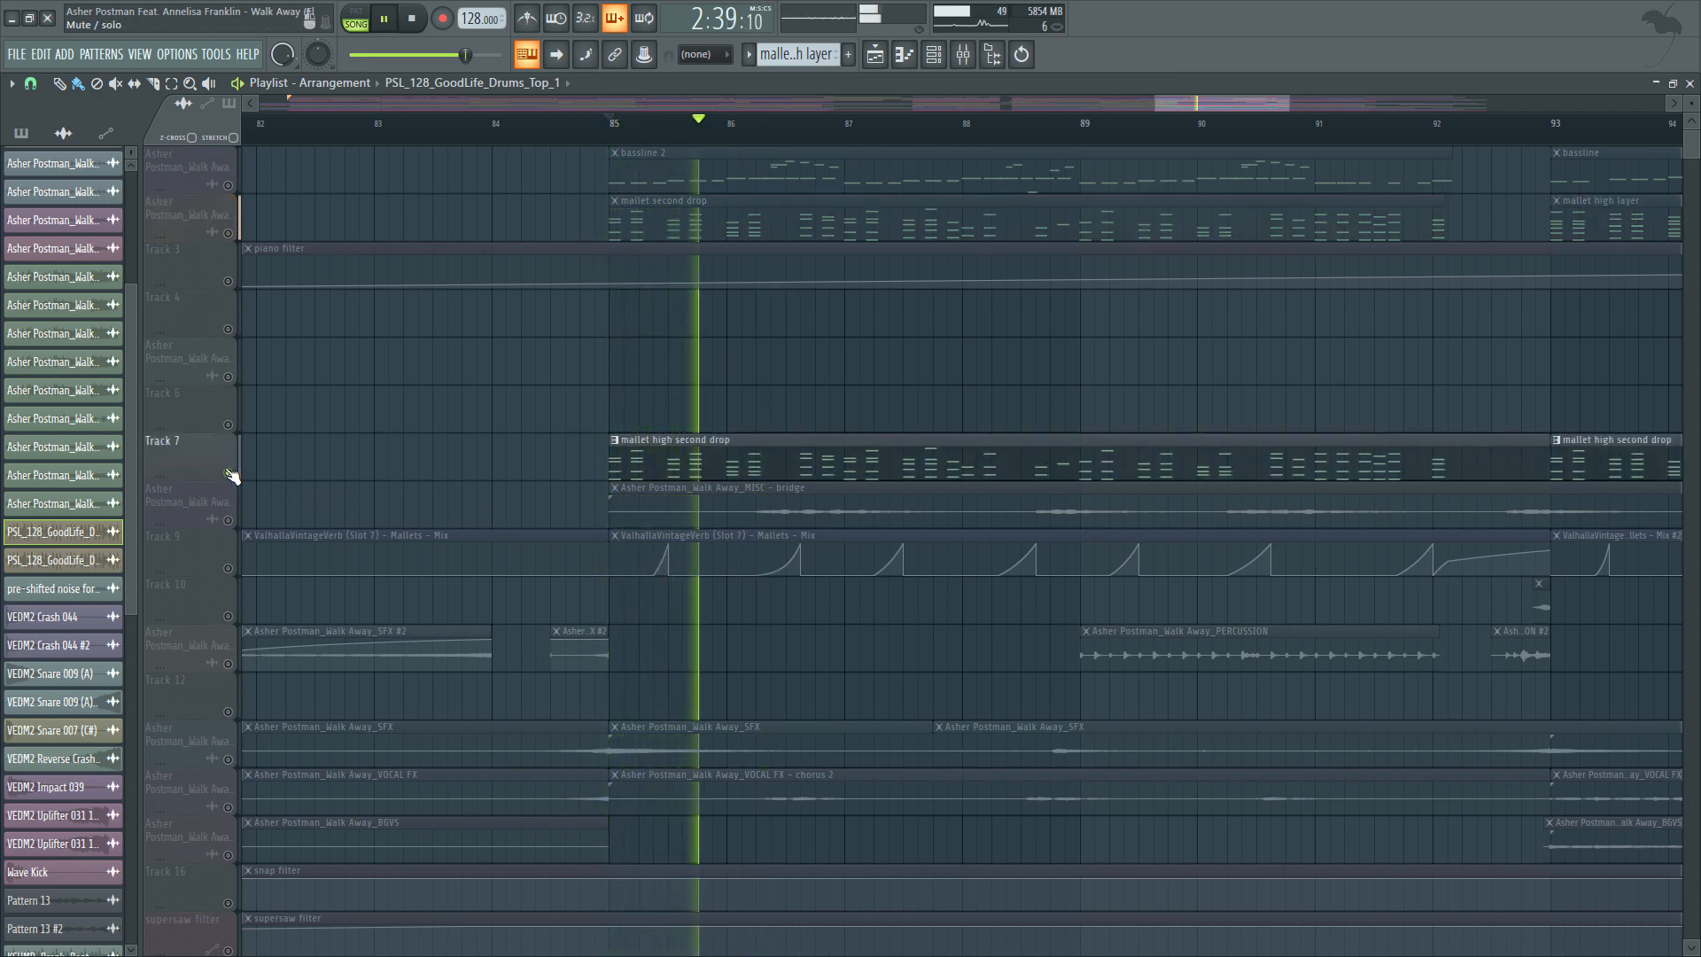
pyautogui.press('space')
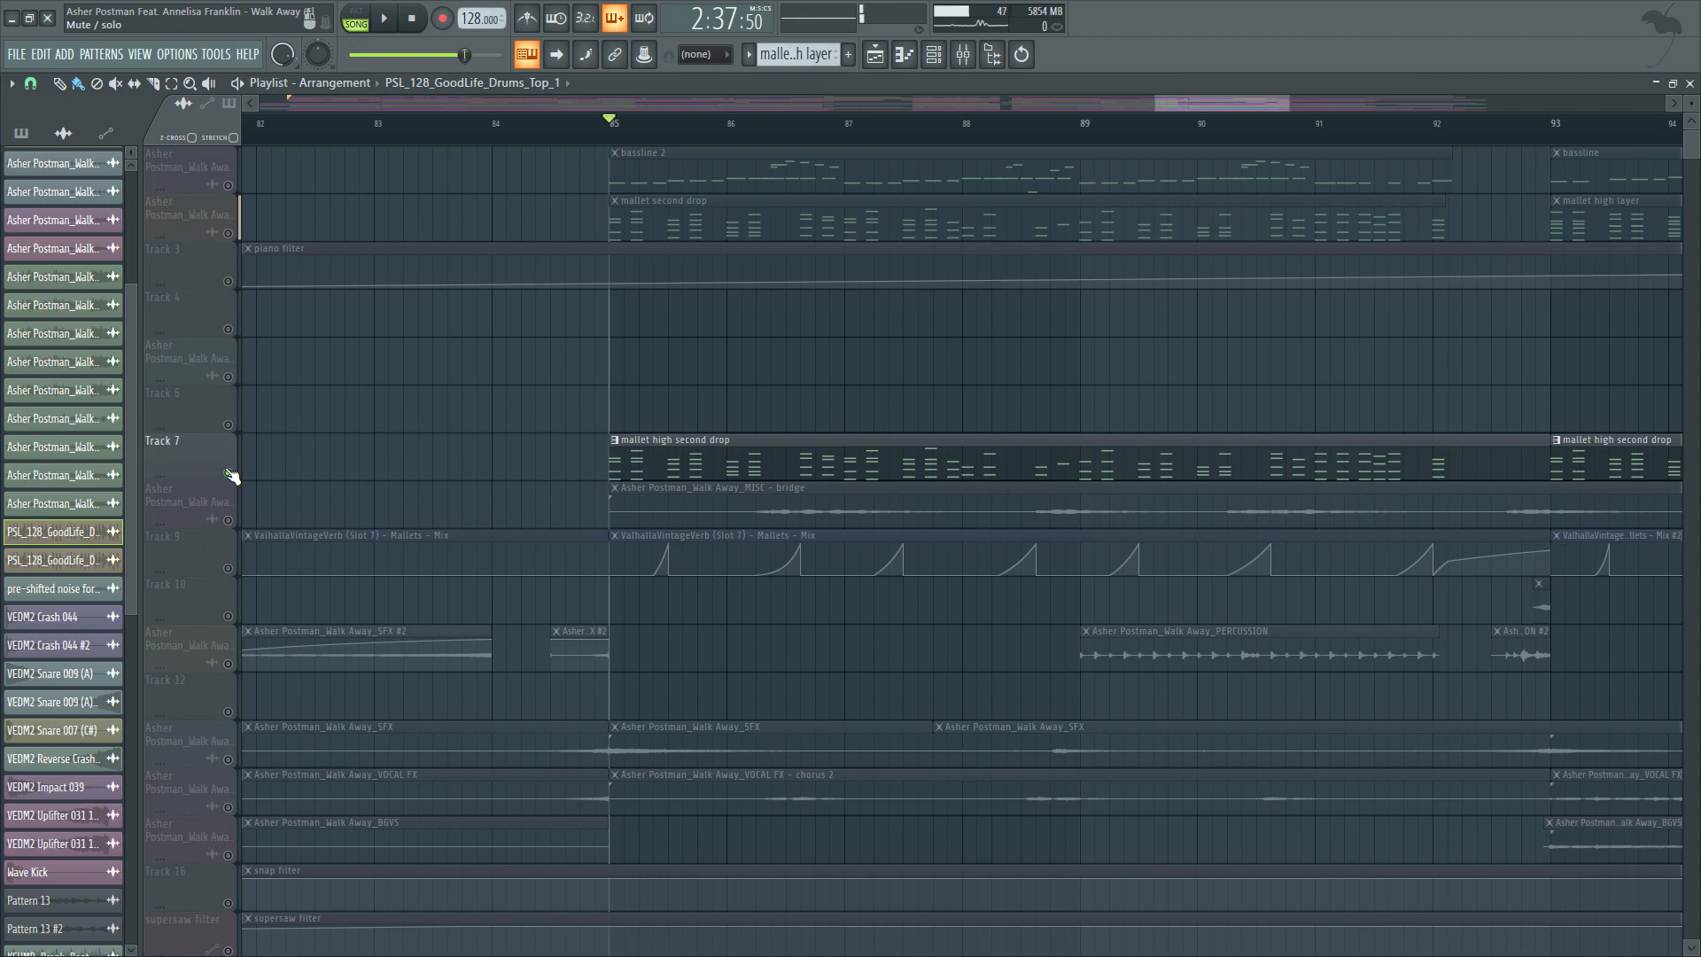
pyautogui.keyDown('ctrl'); pyautogui.click(229, 472); pyautogui.keyUp('ctrl')
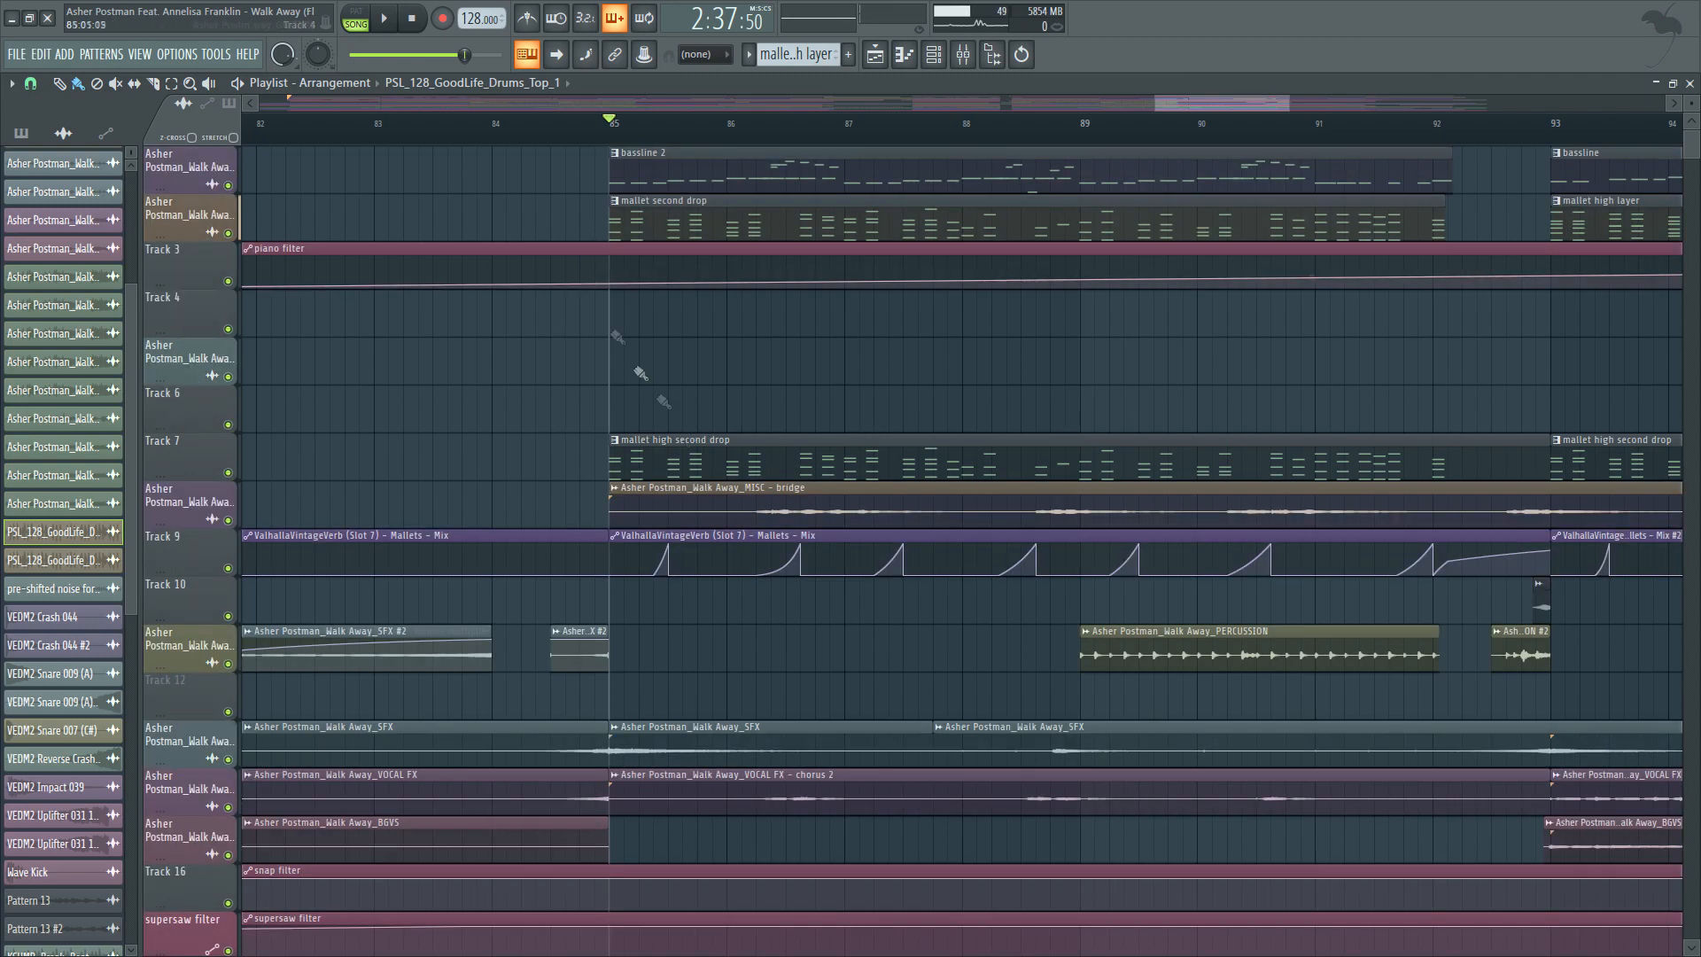
# Play the opening bars of the second drop from bar 85 with all tracks and stop playback.
pyautogui.scroll(-3, 336, 292)
pyautogui.press('space')
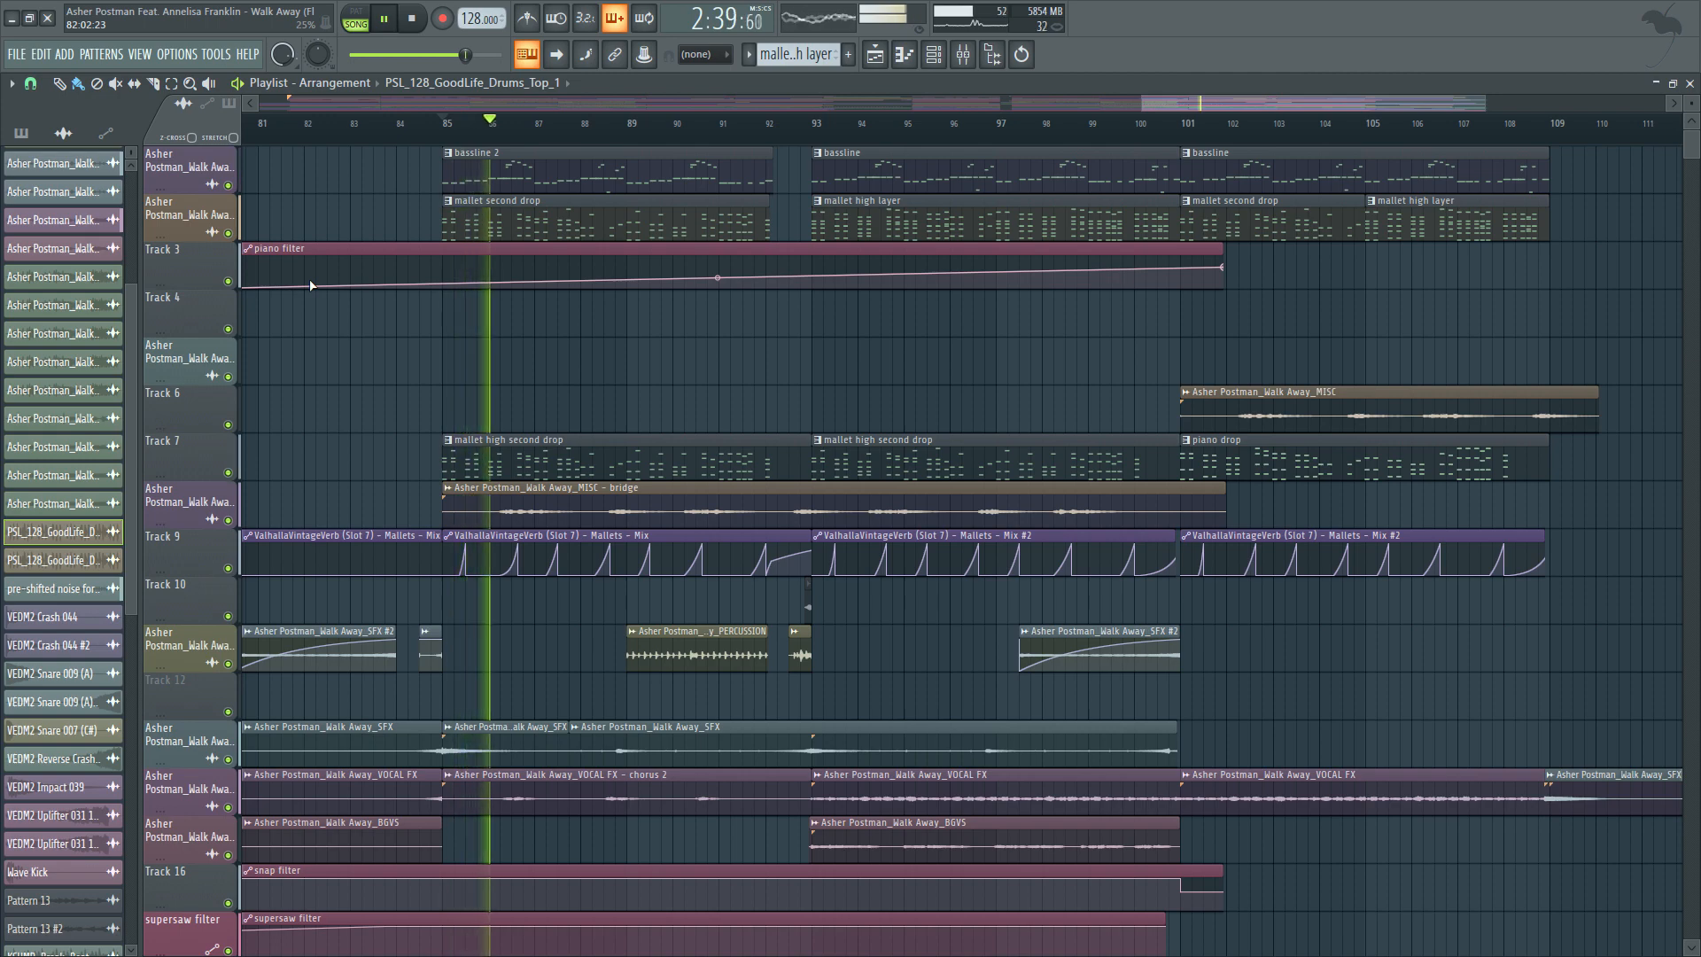
pyautogui.press('space')
pyautogui.scroll(3, 401, 175)
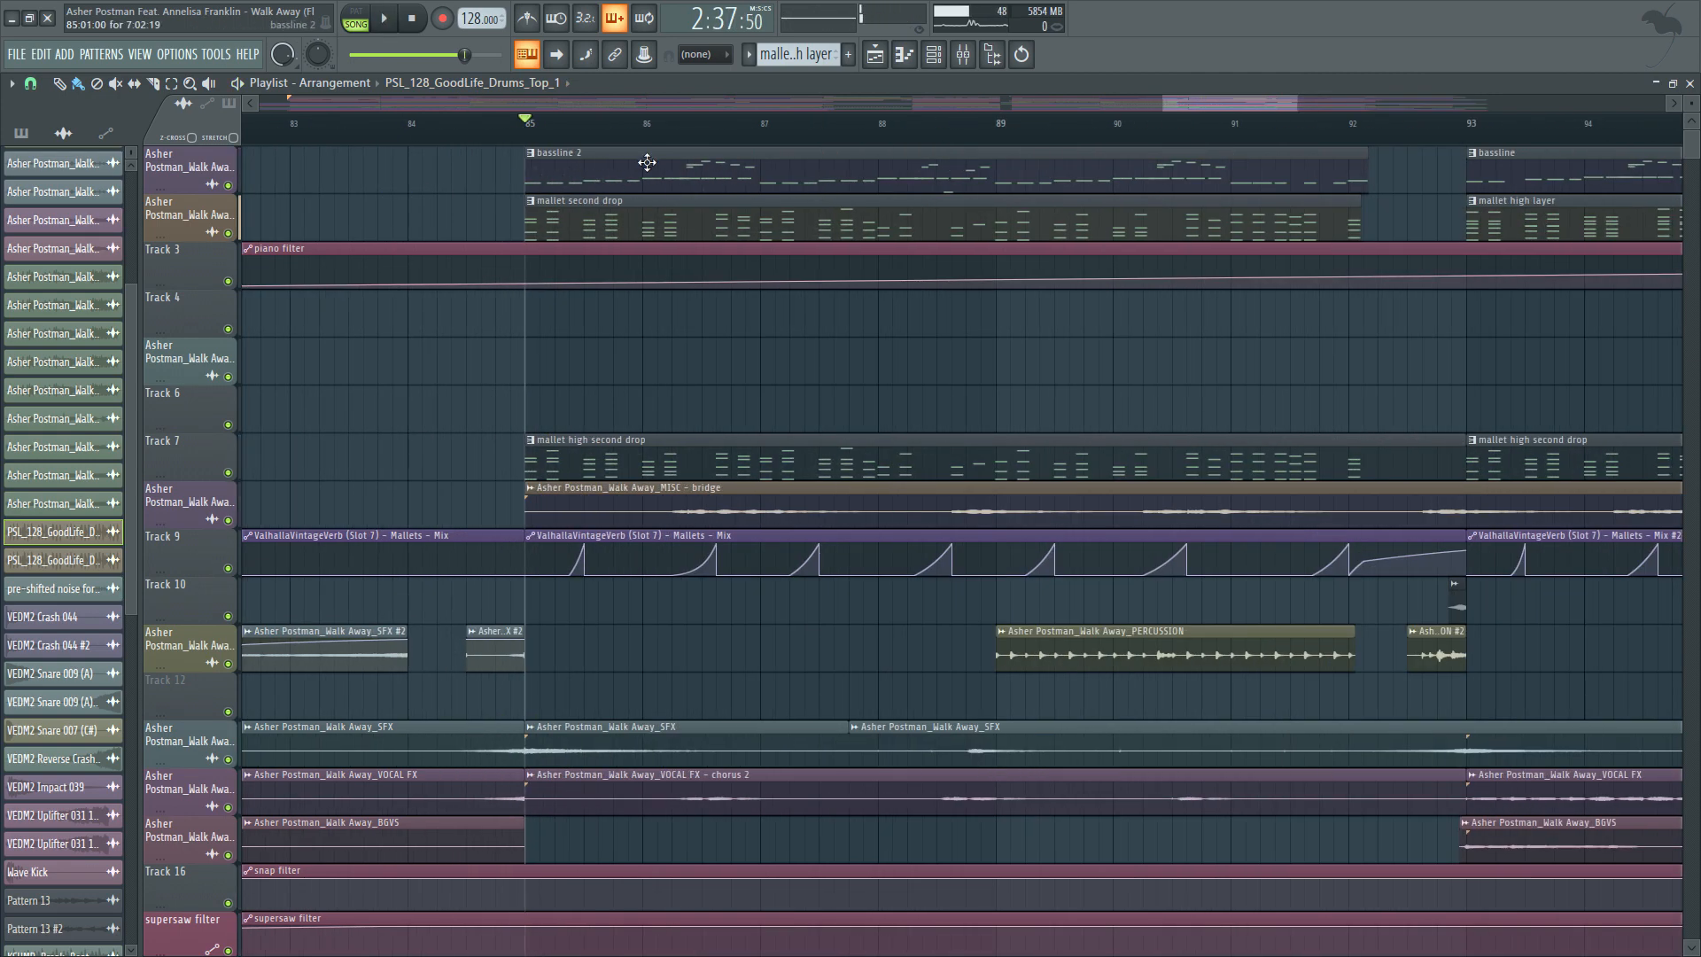
pyautogui.scroll(-3, 391, 291)
pyautogui.press('space')
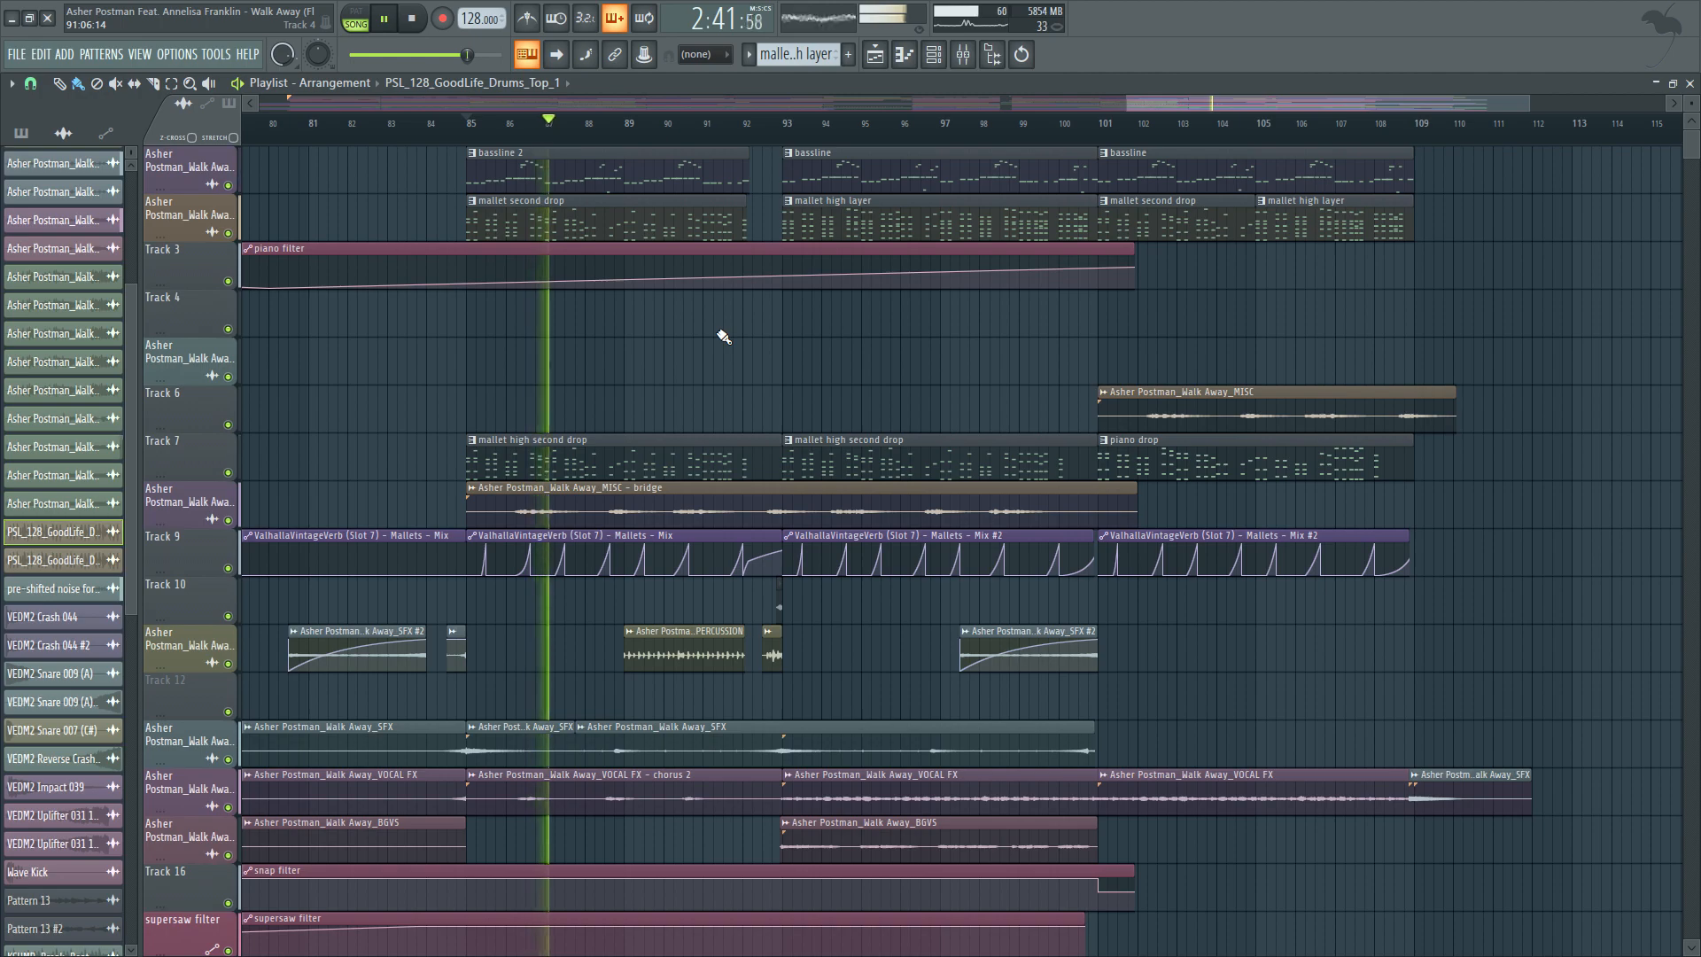
pyautogui.press('space')
# Solo Track 27 and play the lead vocal chops from bar 87.
pyautogui.scroll(-3, 486, 431)
pyautogui.scroll(-10, 582, 520)
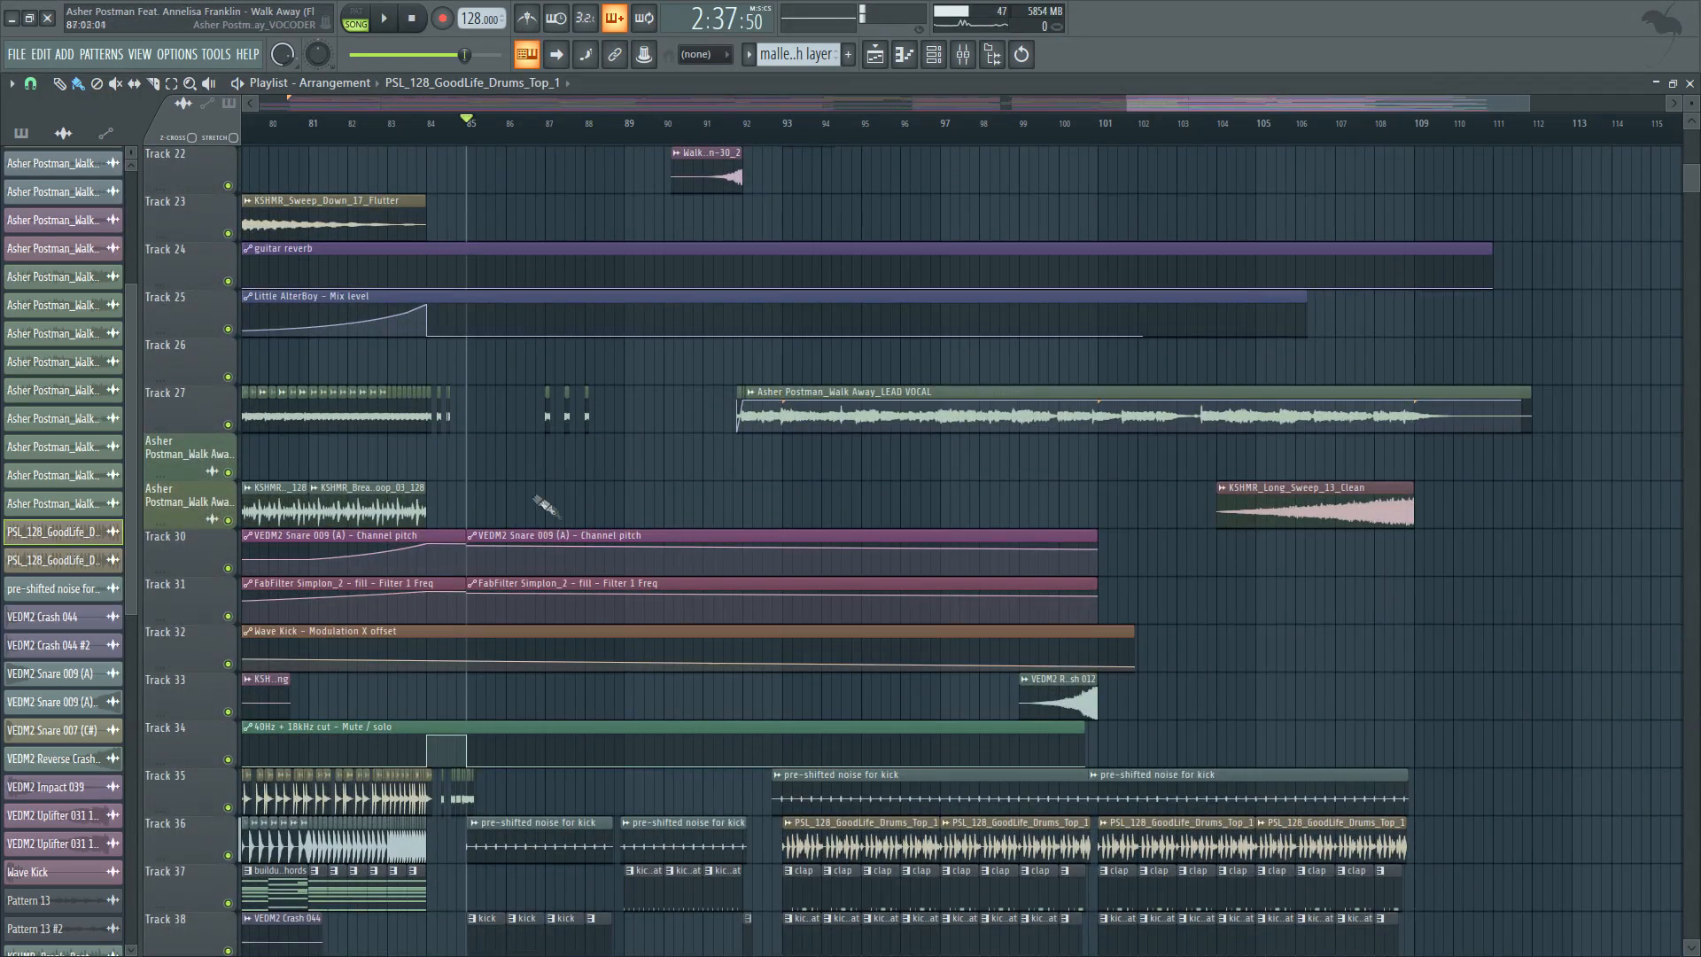
pyautogui.scroll(5, 836, 448)
pyautogui.scroll(2, 248, 399)
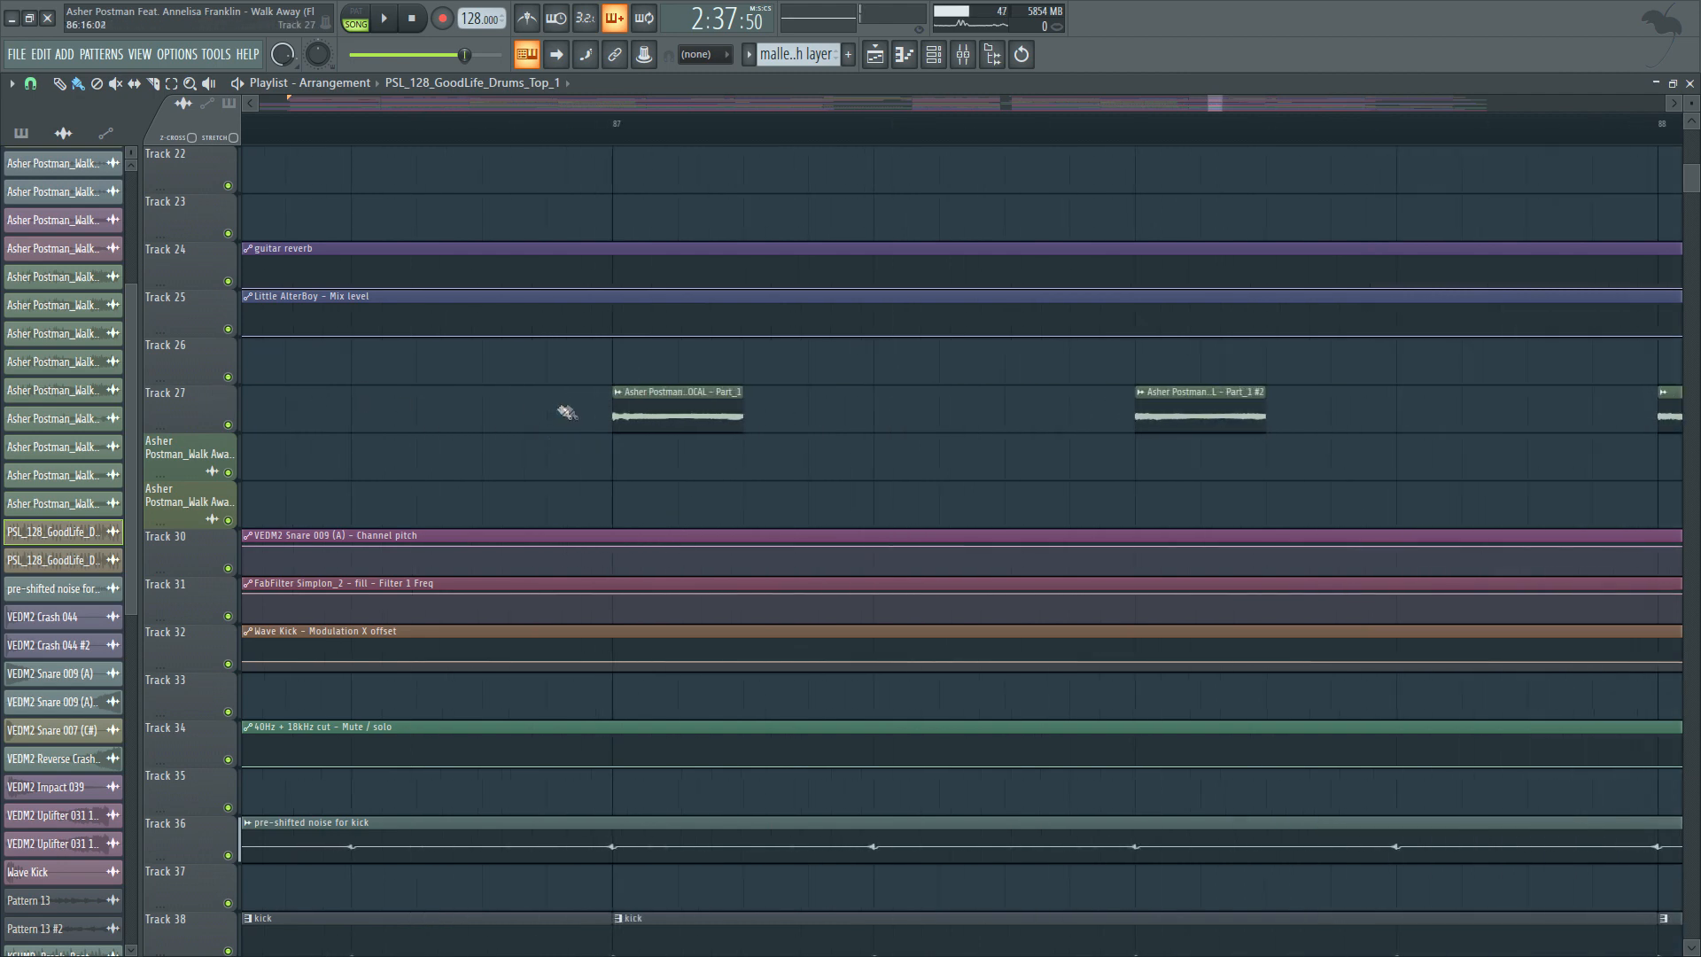
pyautogui.rightClick(228, 424)
pyautogui.press('space')
pyautogui.press('space')
# Open the channel settings of the second and third lead vocal chops on Track 27 to examine their pitch.
pyautogui.scroll(-2, 725, 435)
pyautogui.doubleClick(873, 411)
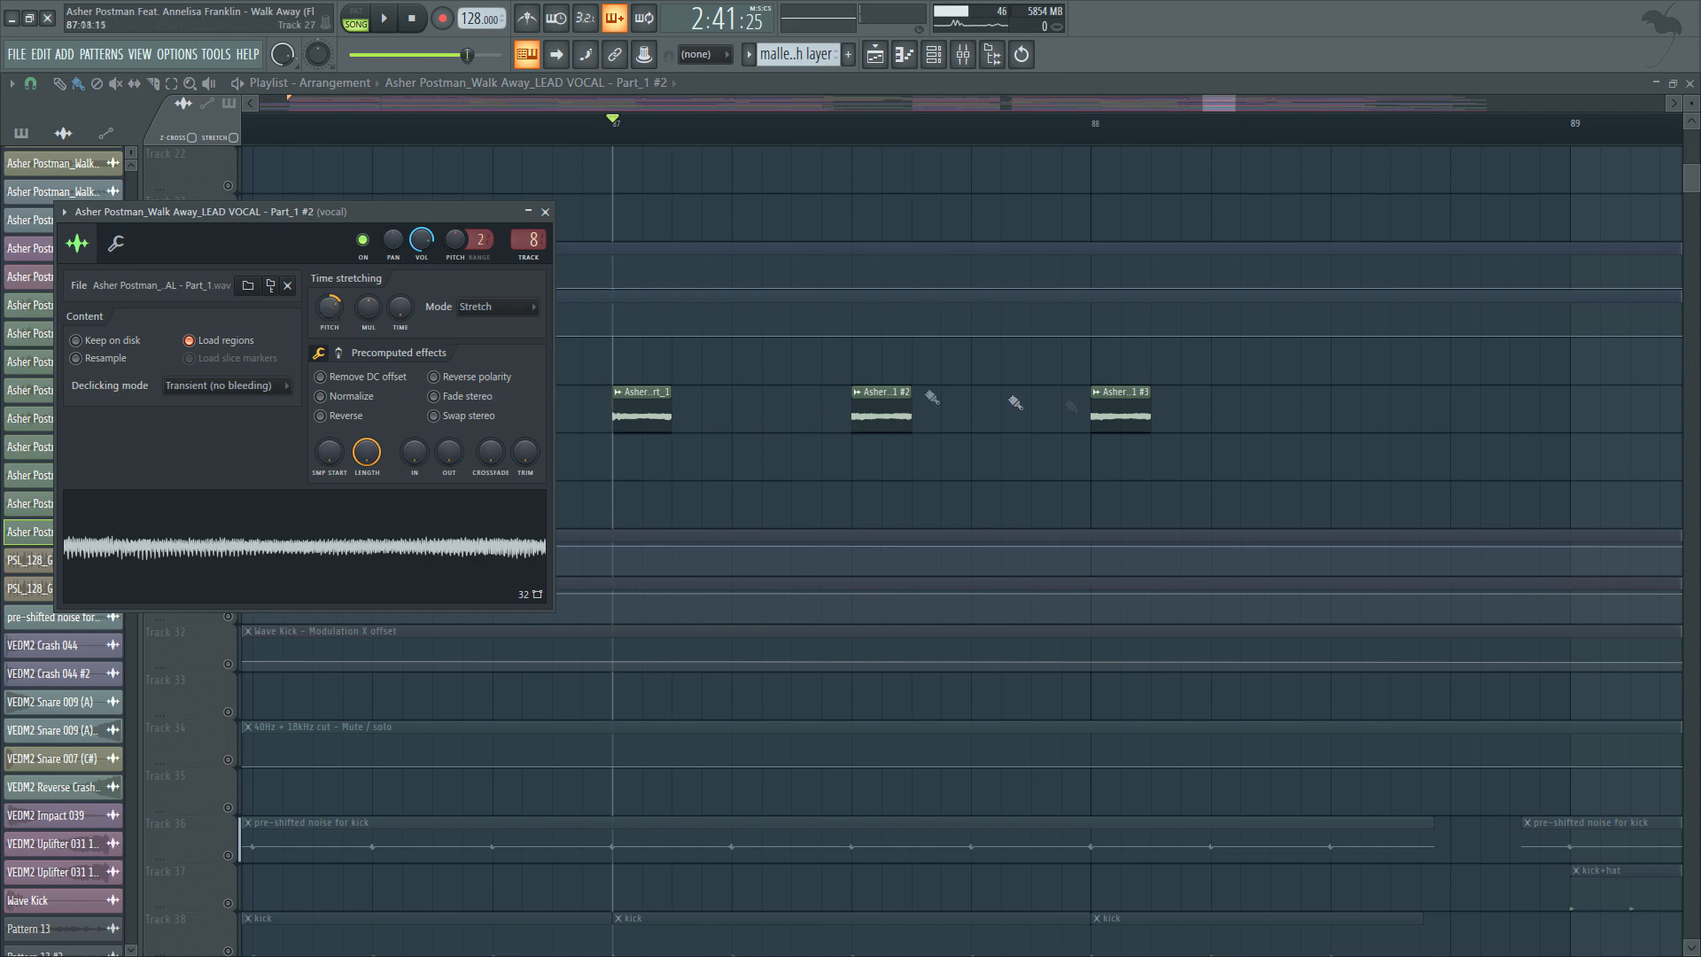
pyautogui.doubleClick(1116, 403)
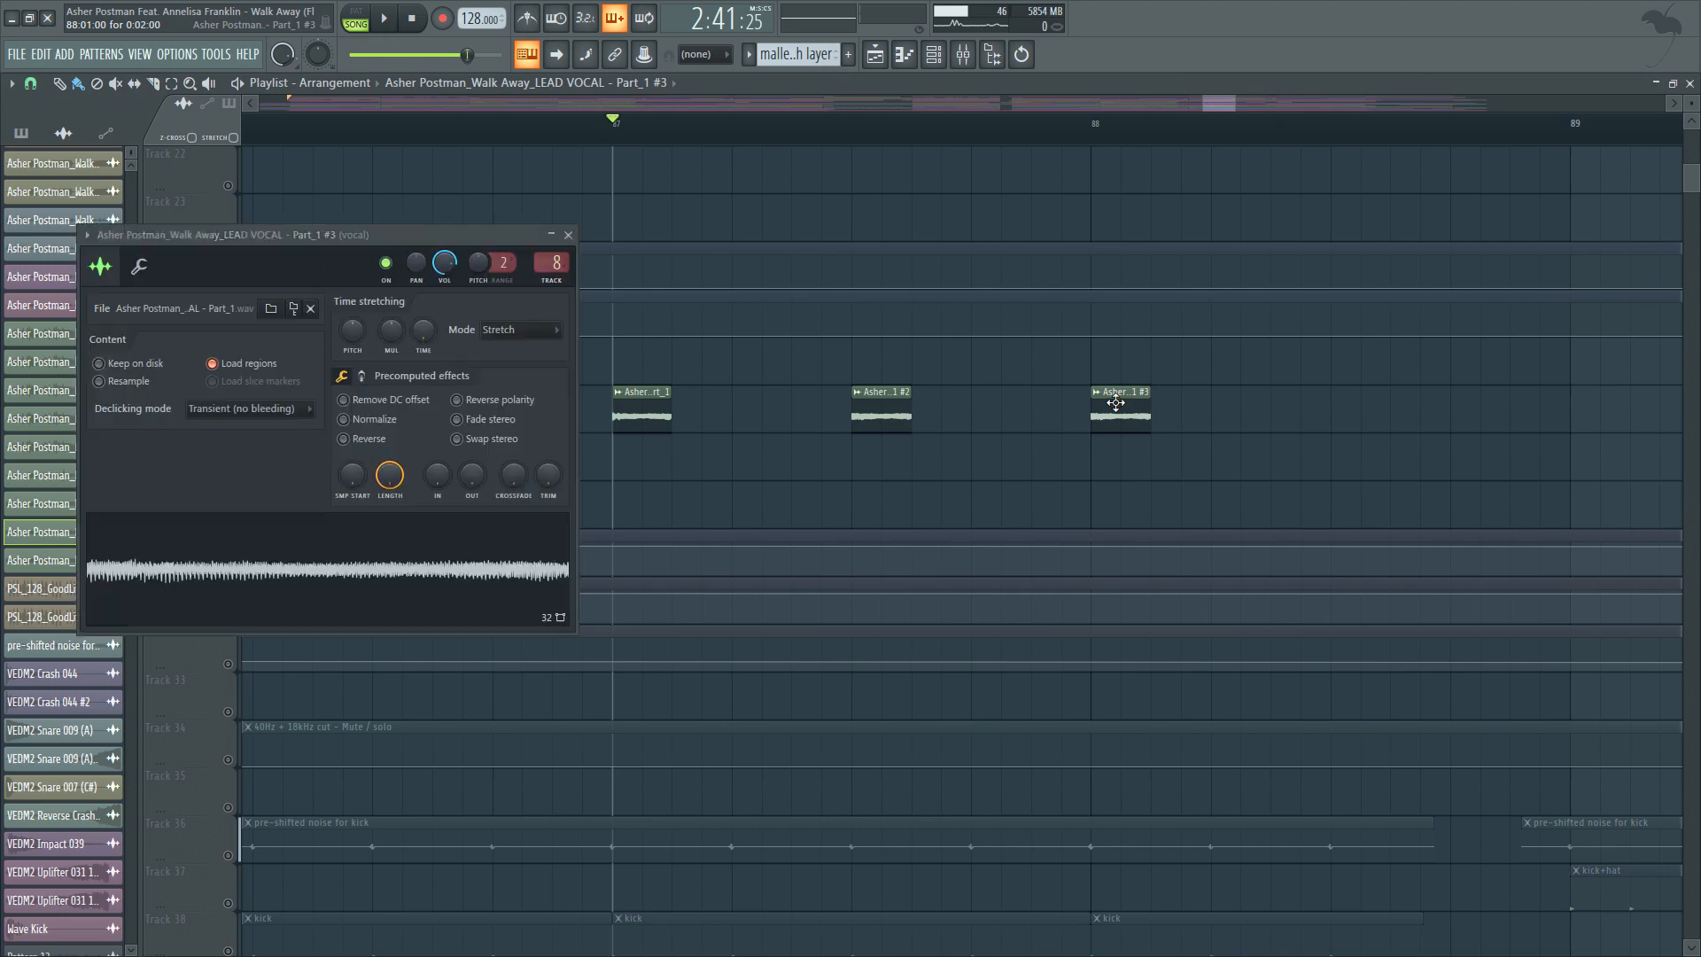
# Play the second drop from bar 87 with all tracks past bar 89 and stop playback.
pyautogui.press('space')
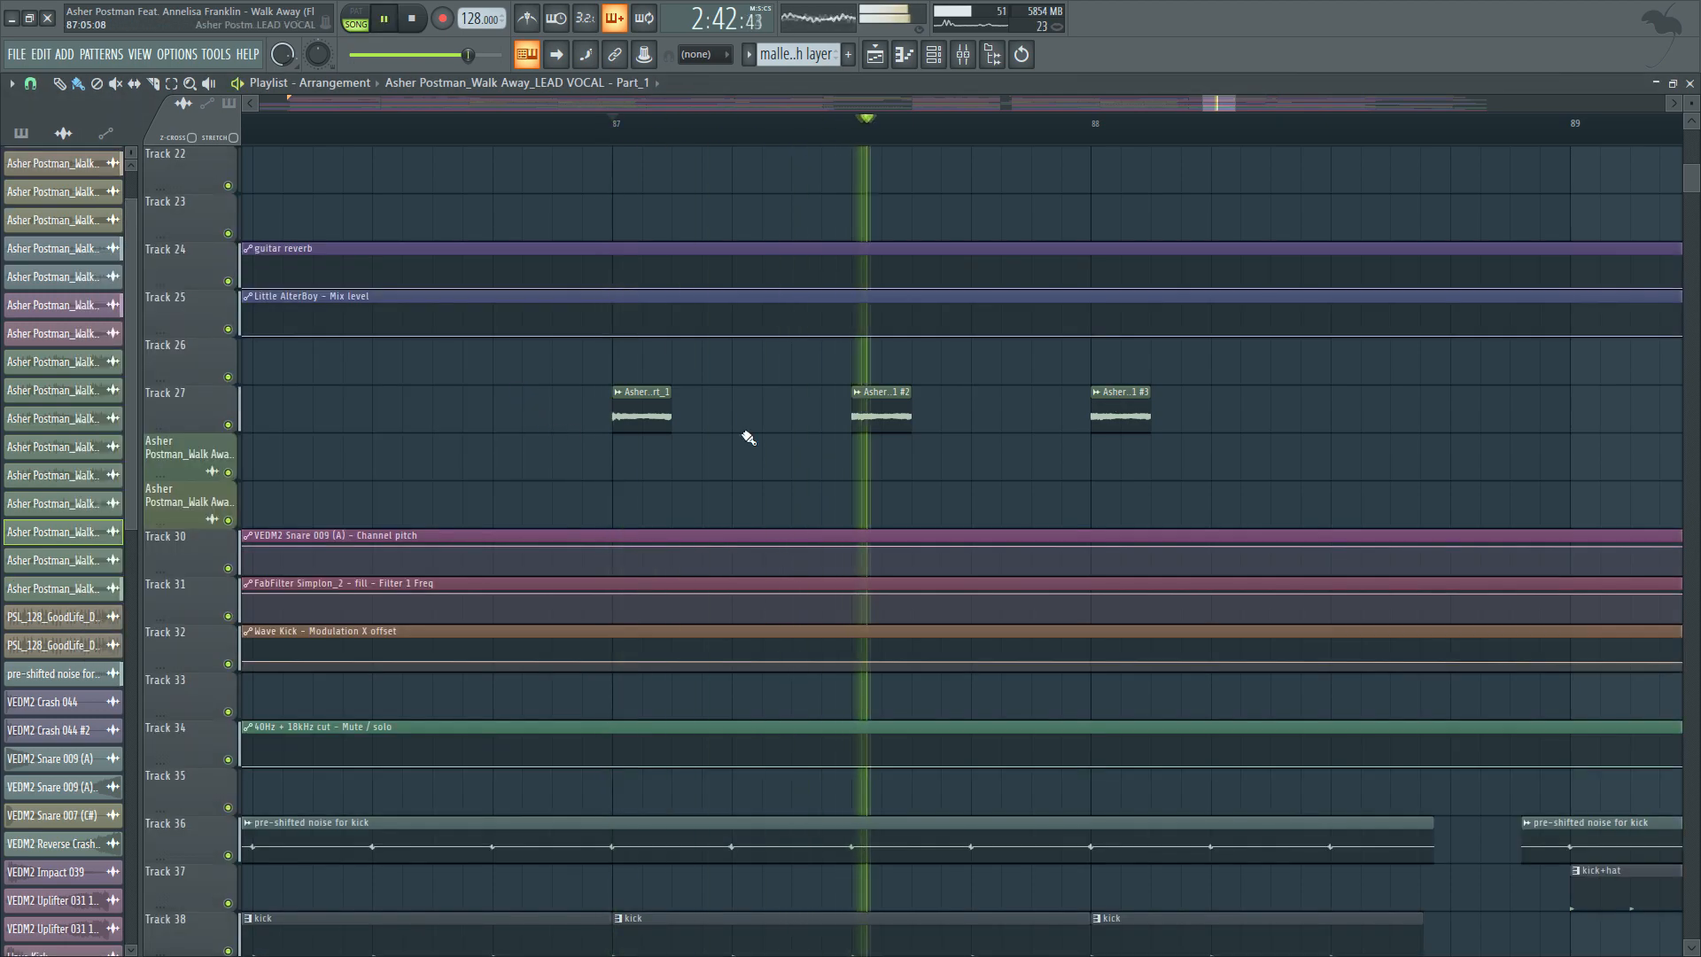
pyautogui.scroll(-6, 448, 425)
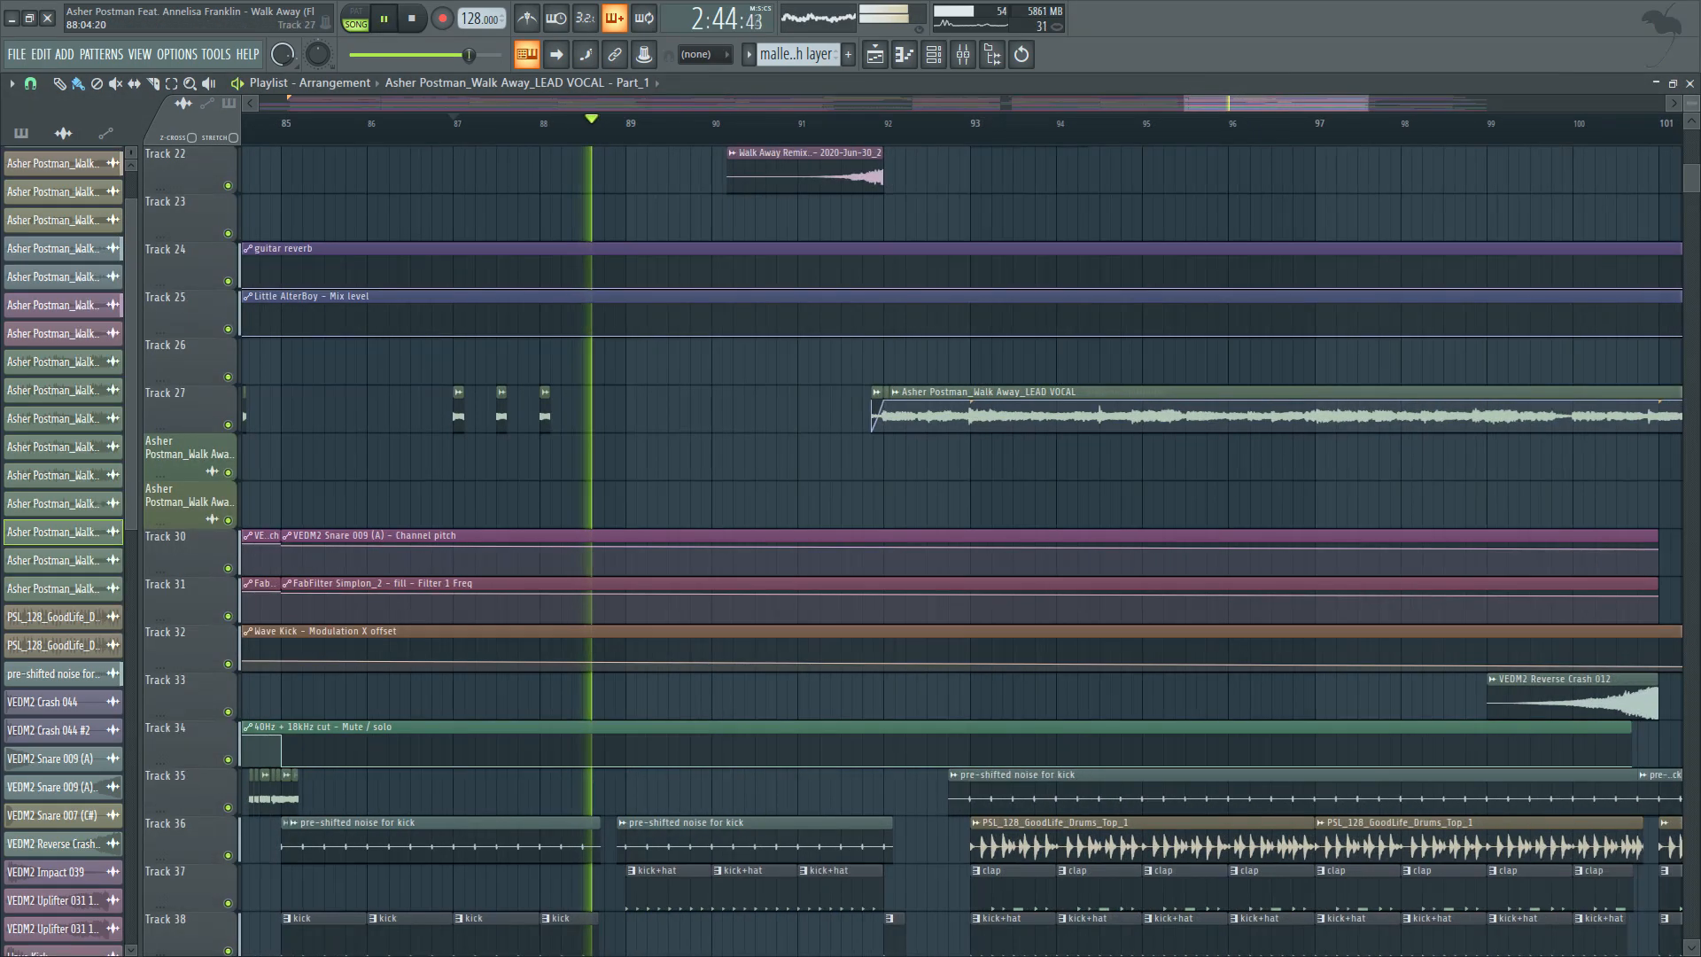
pyautogui.scroll(-5, 561, 429)
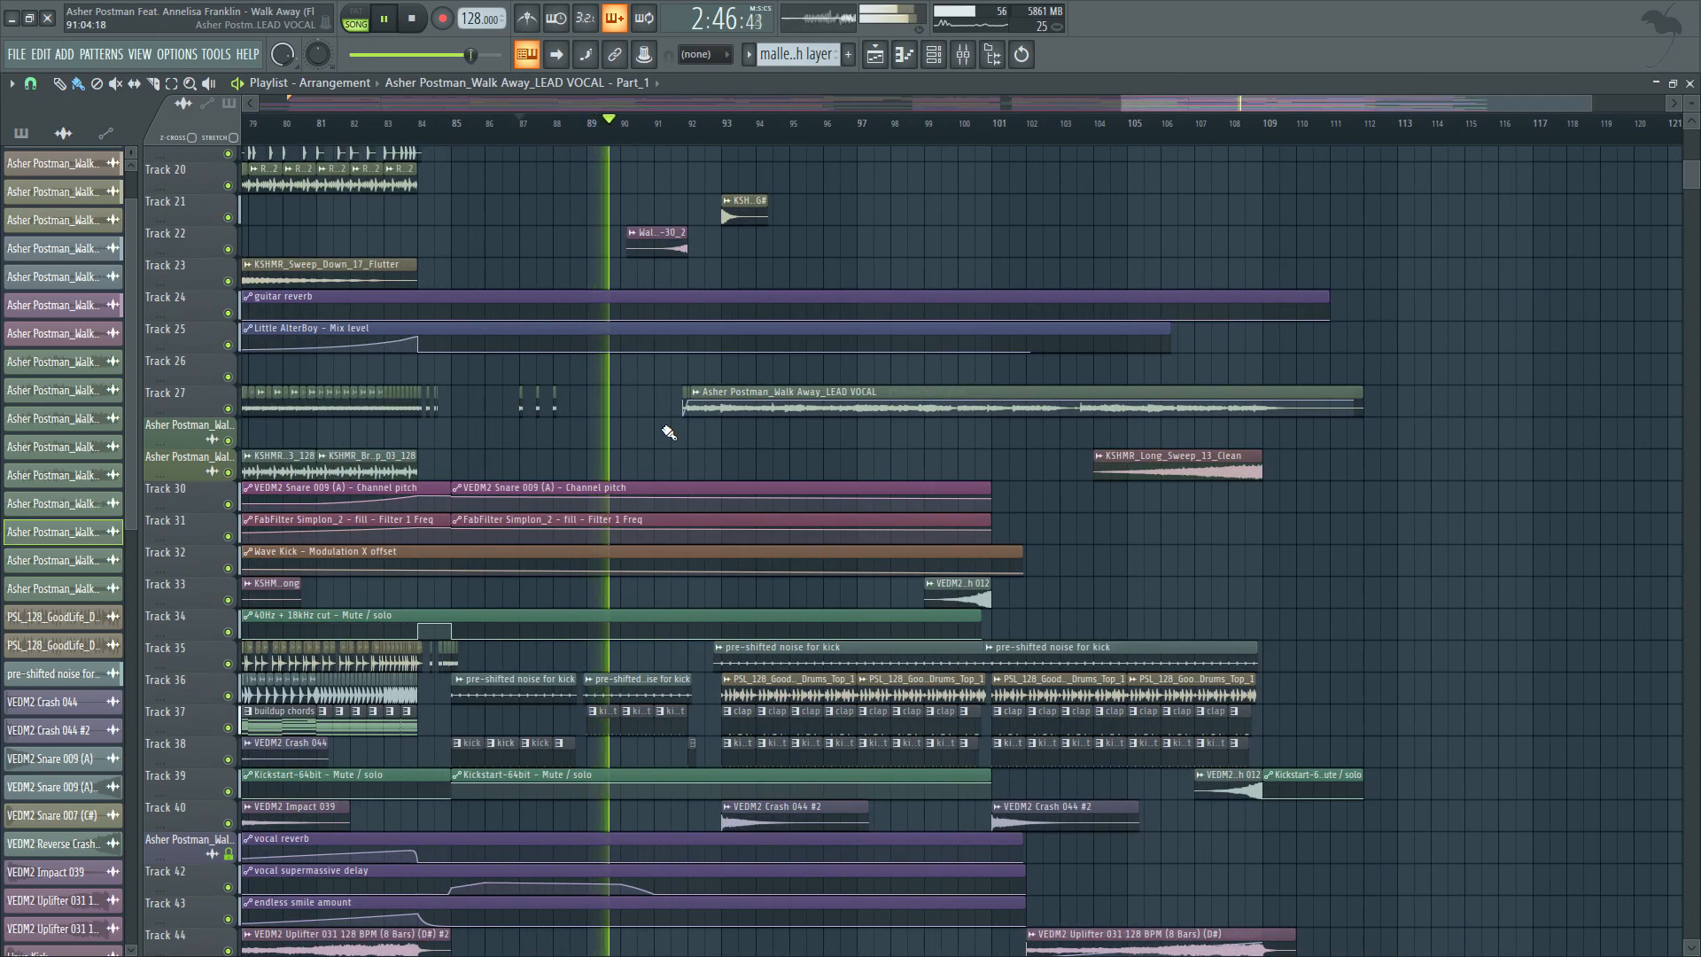
pyautogui.press('space')
# Place the playhead at bar 93 and look over the tracks of the second drop's second half.
pyautogui.click(725, 134)
pyautogui.scroll(8, 974, 297)
pyautogui.scroll(-6, 1400, 429)
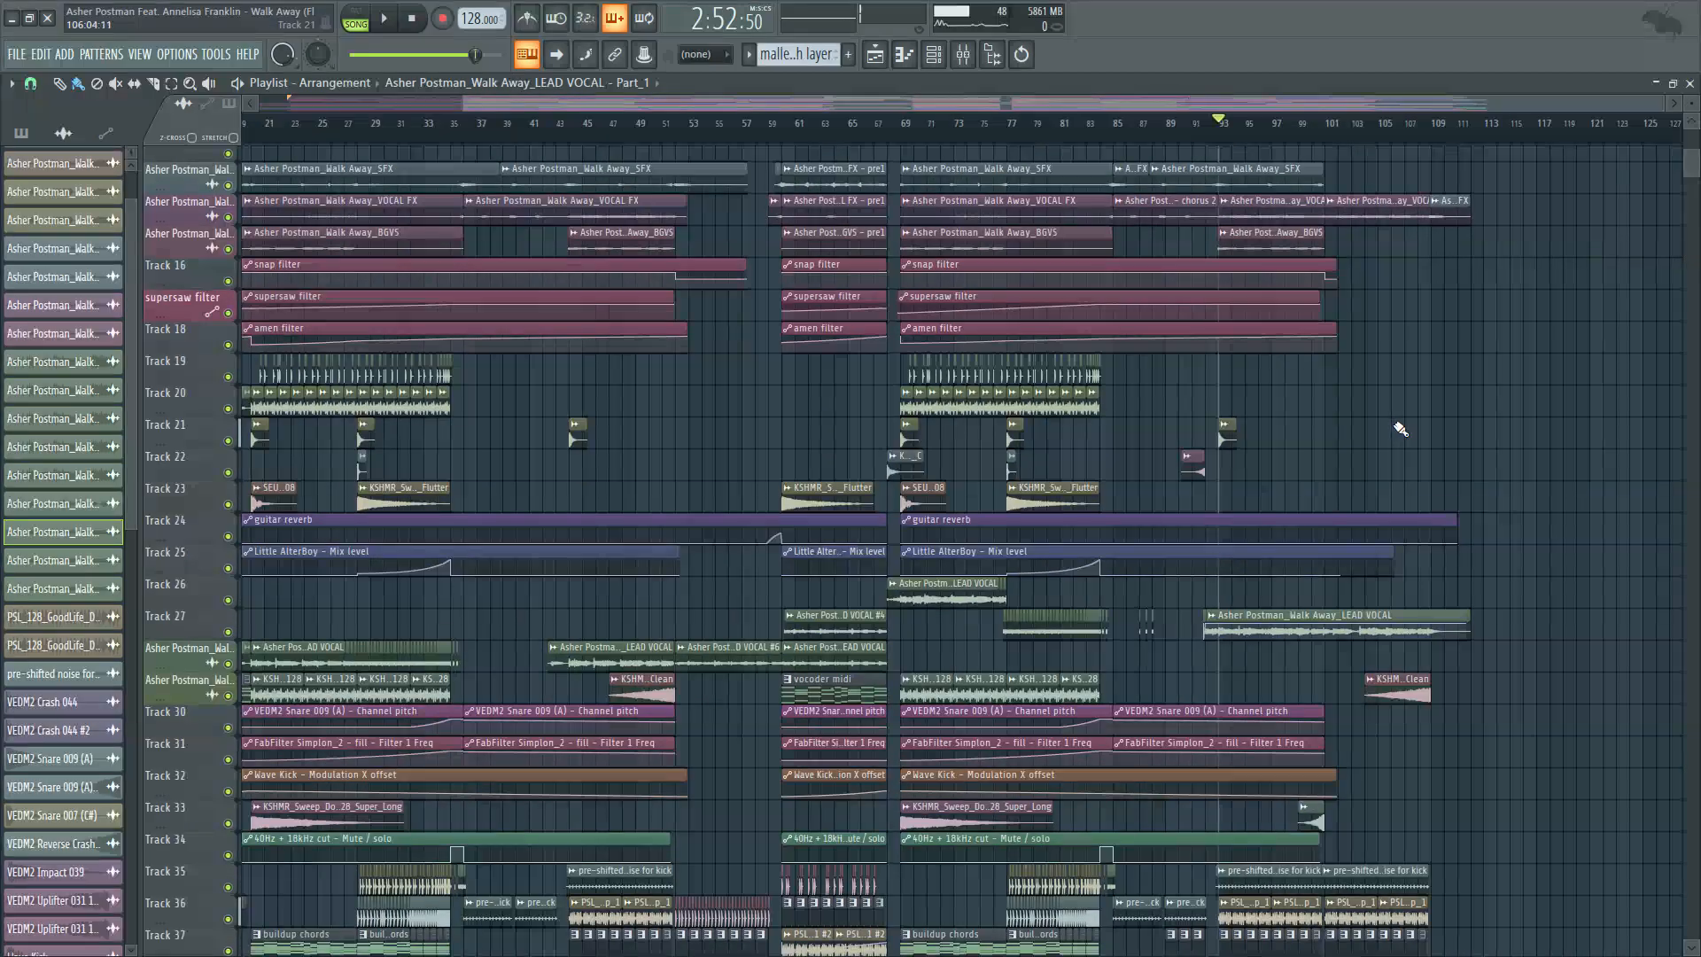
pyautogui.scroll(-5, 1444, 638)
pyautogui.scroll(12, 1489, 704)
pyautogui.scroll(-4, 1529, 669)
pyautogui.scroll(5, 1538, 657)
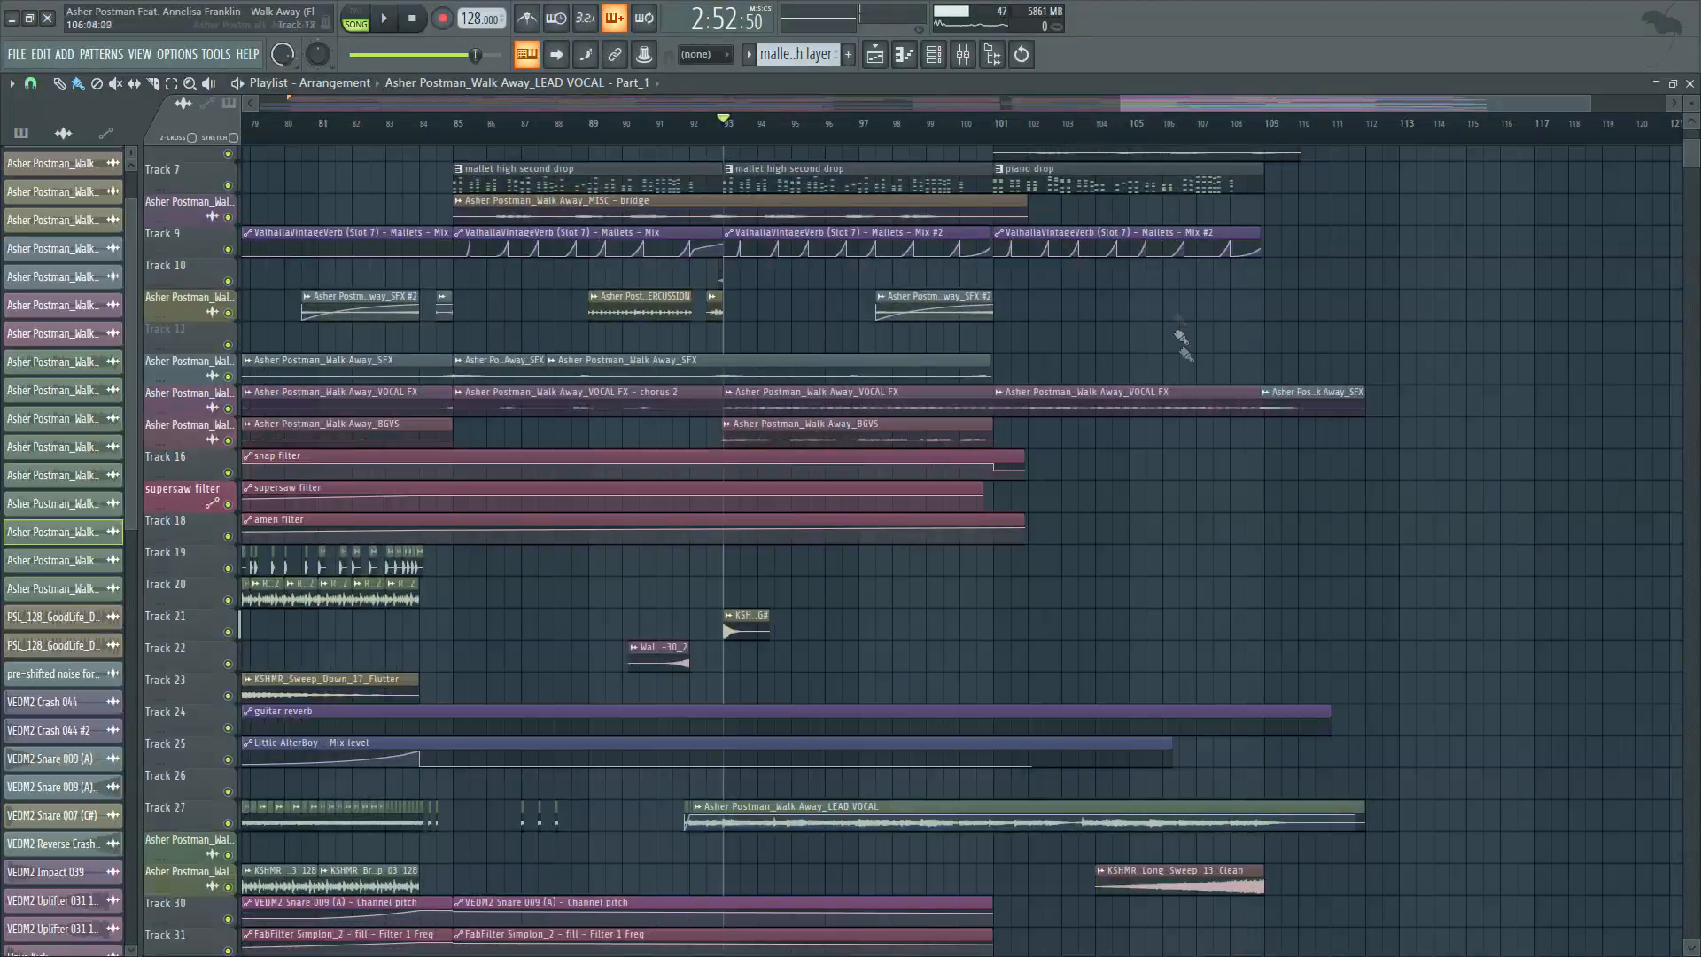
pyautogui.scroll(5, 1152, 292)
# Place the playhead just before bar 101 and look over the clips of the final drop section.
pyautogui.click(978, 133)
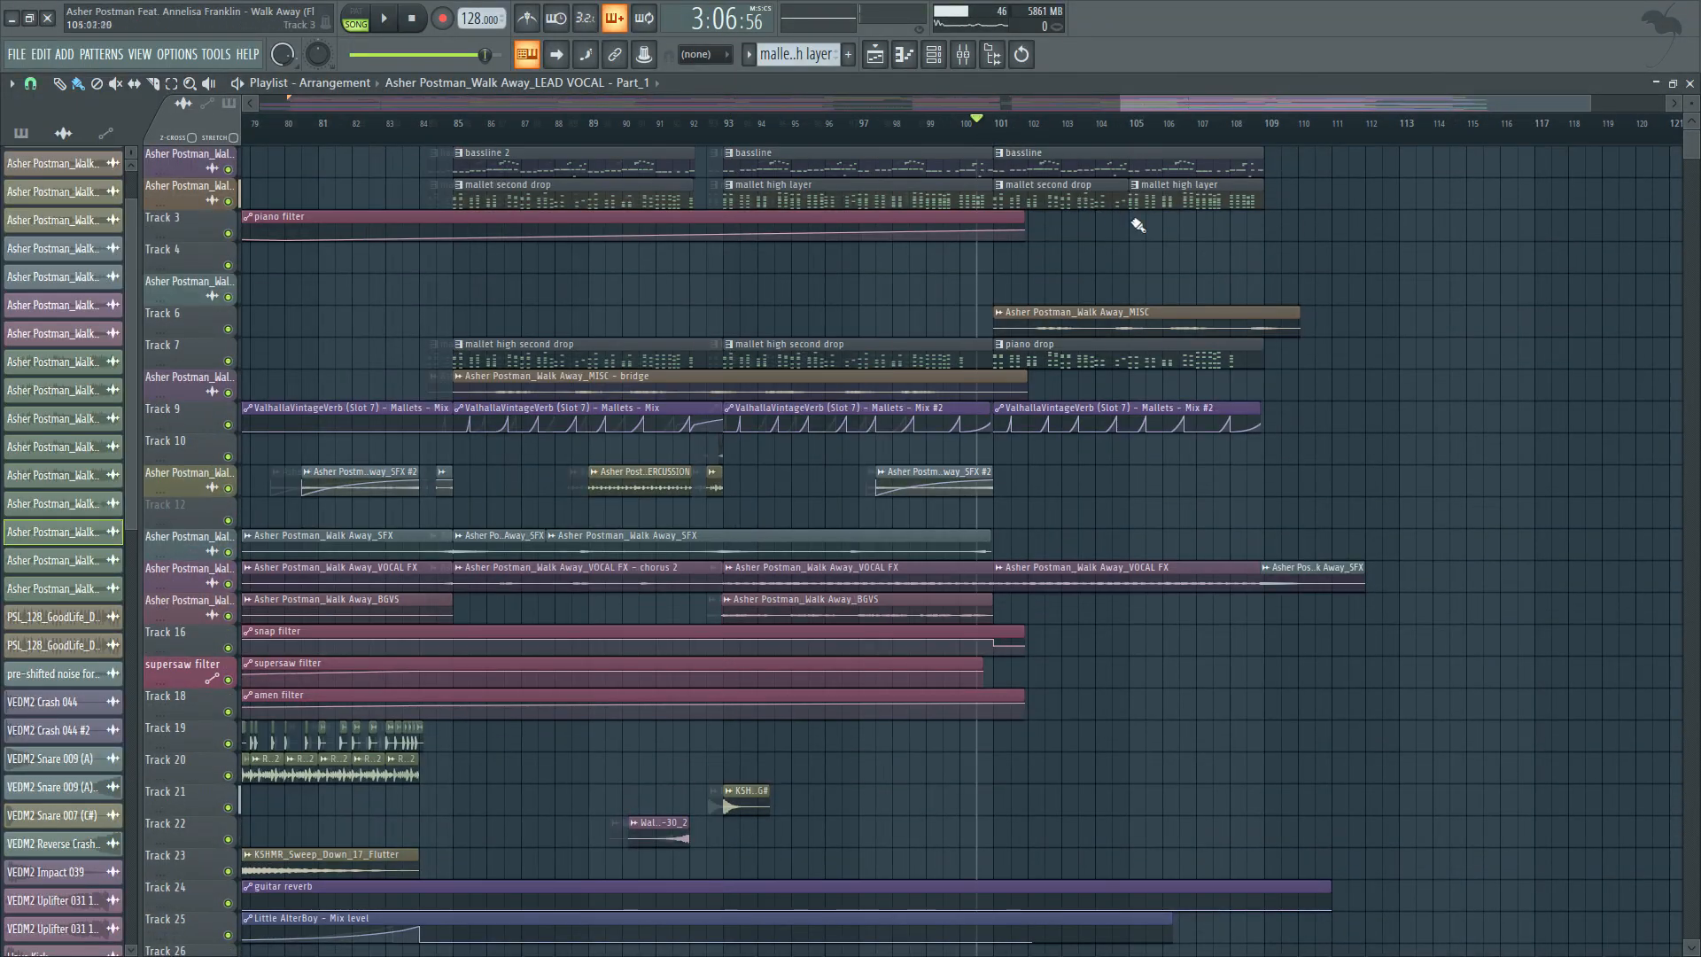
pyautogui.scroll(-10, 1138, 226)
pyautogui.scroll(3, 975, 372)
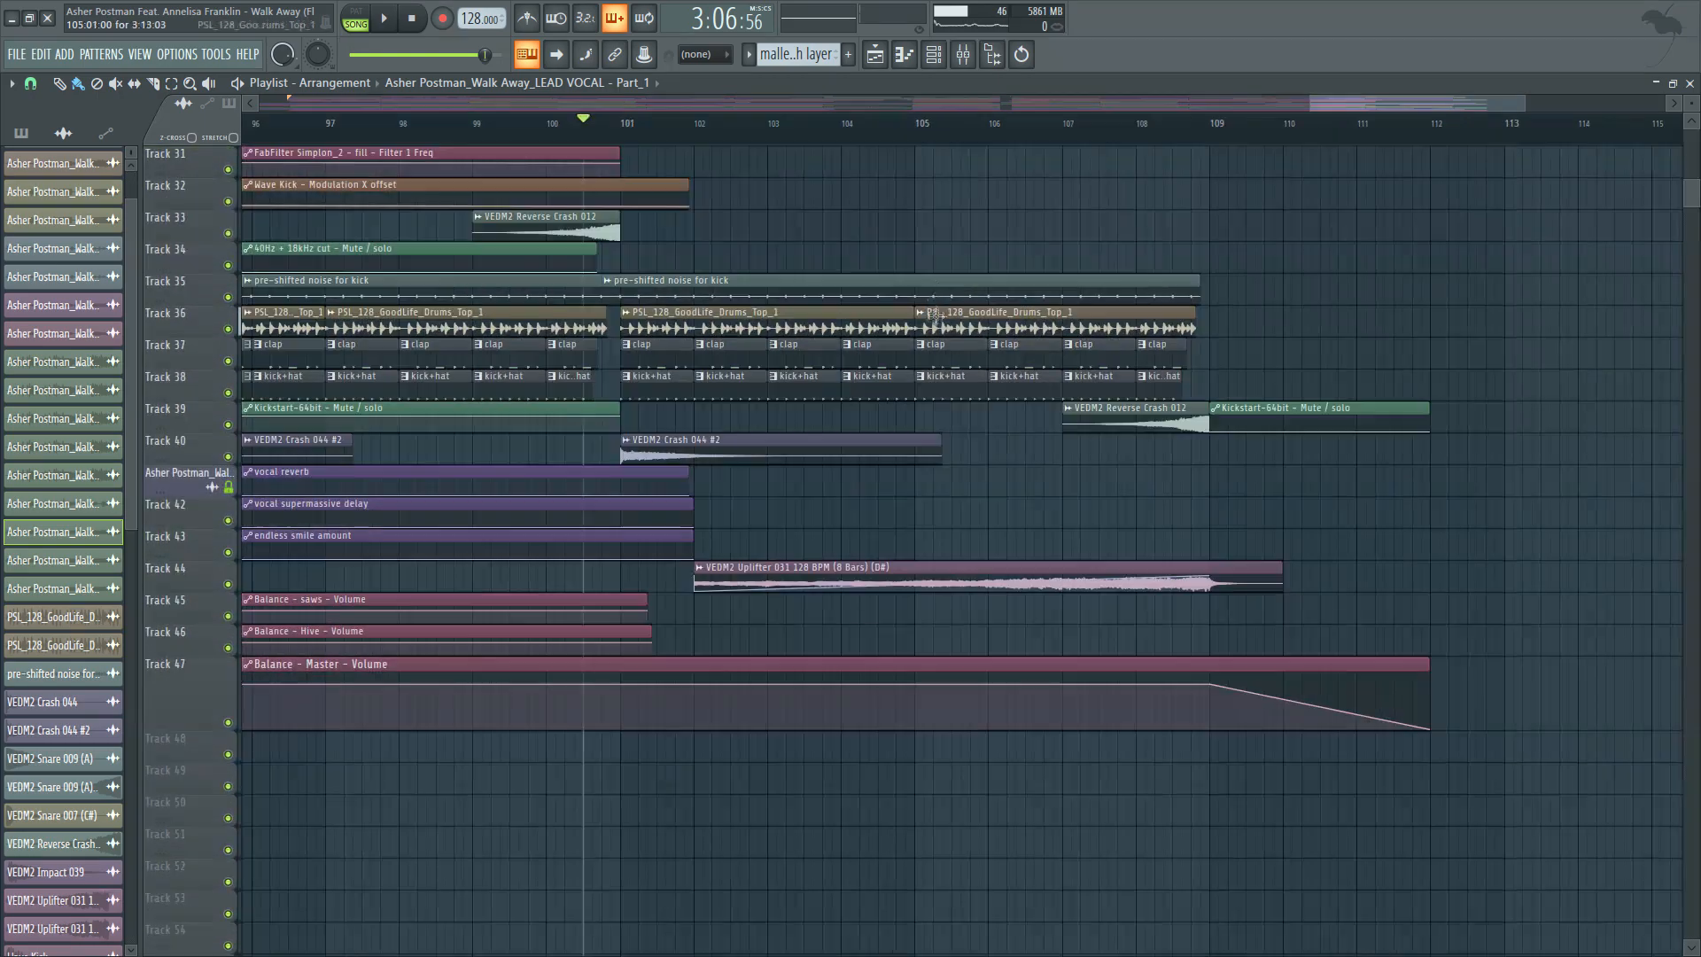
pyautogui.scroll(10, 935, 317)
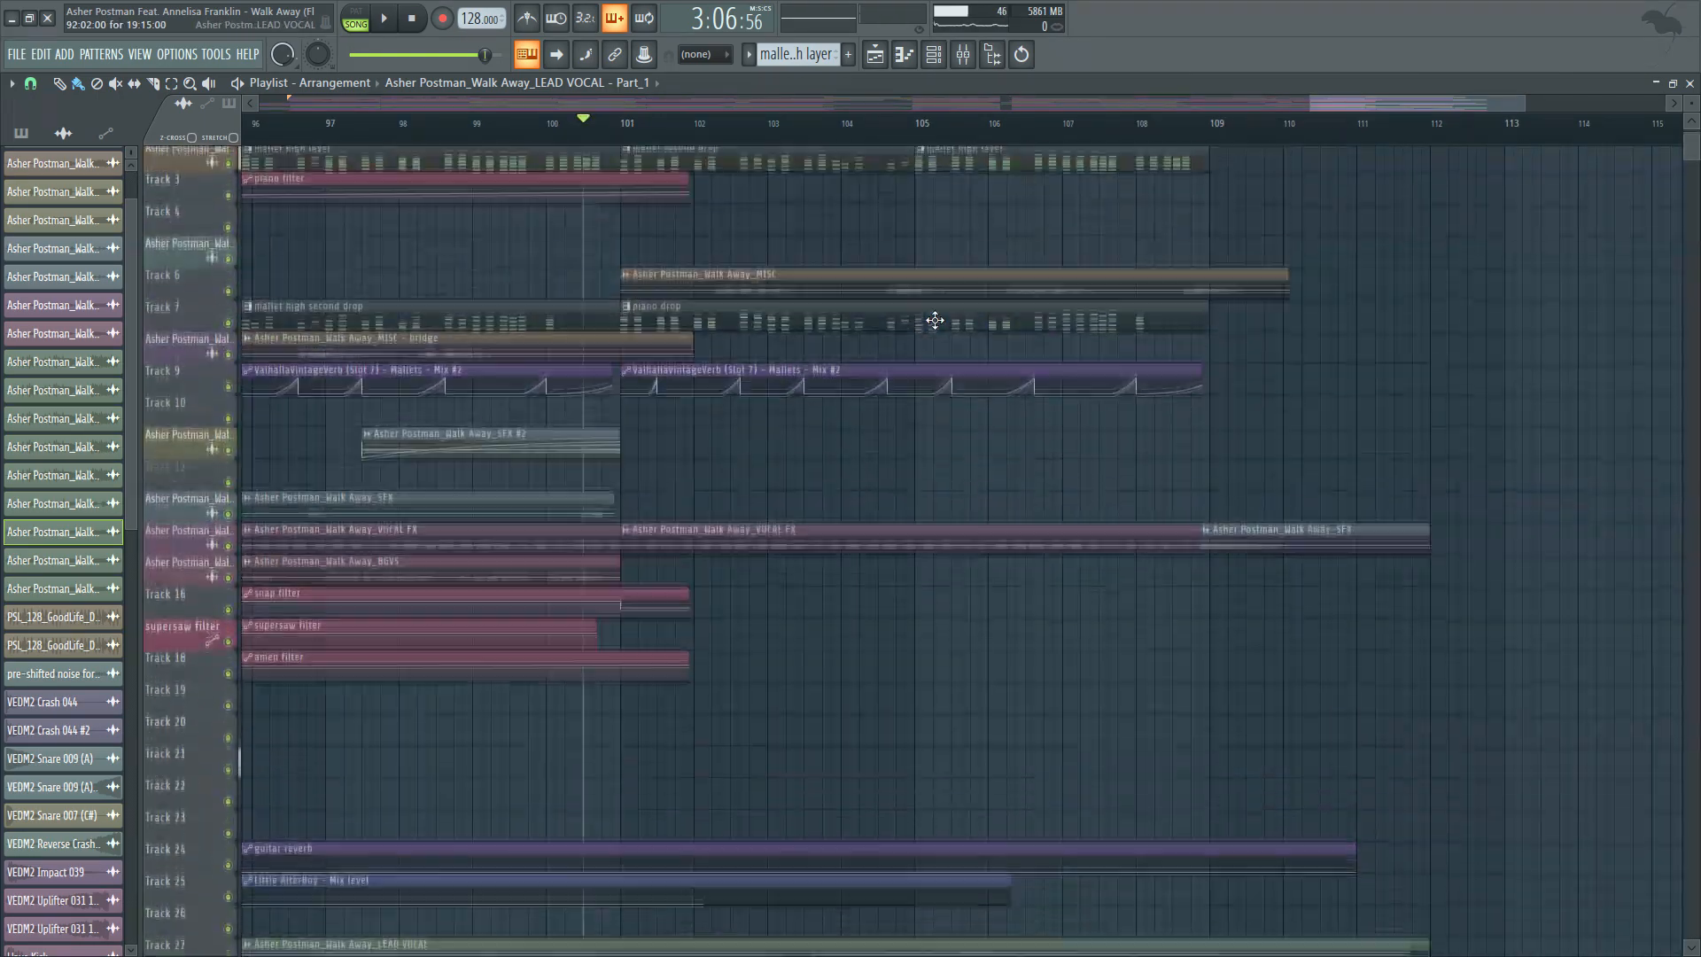
pyautogui.scroll(1, 935, 320)
# Solo Track 7 to play the piano drop pattern from bar 101, select that pattern and restore all tracks.
pyautogui.rightClick(228, 361)
pyautogui.press('space')
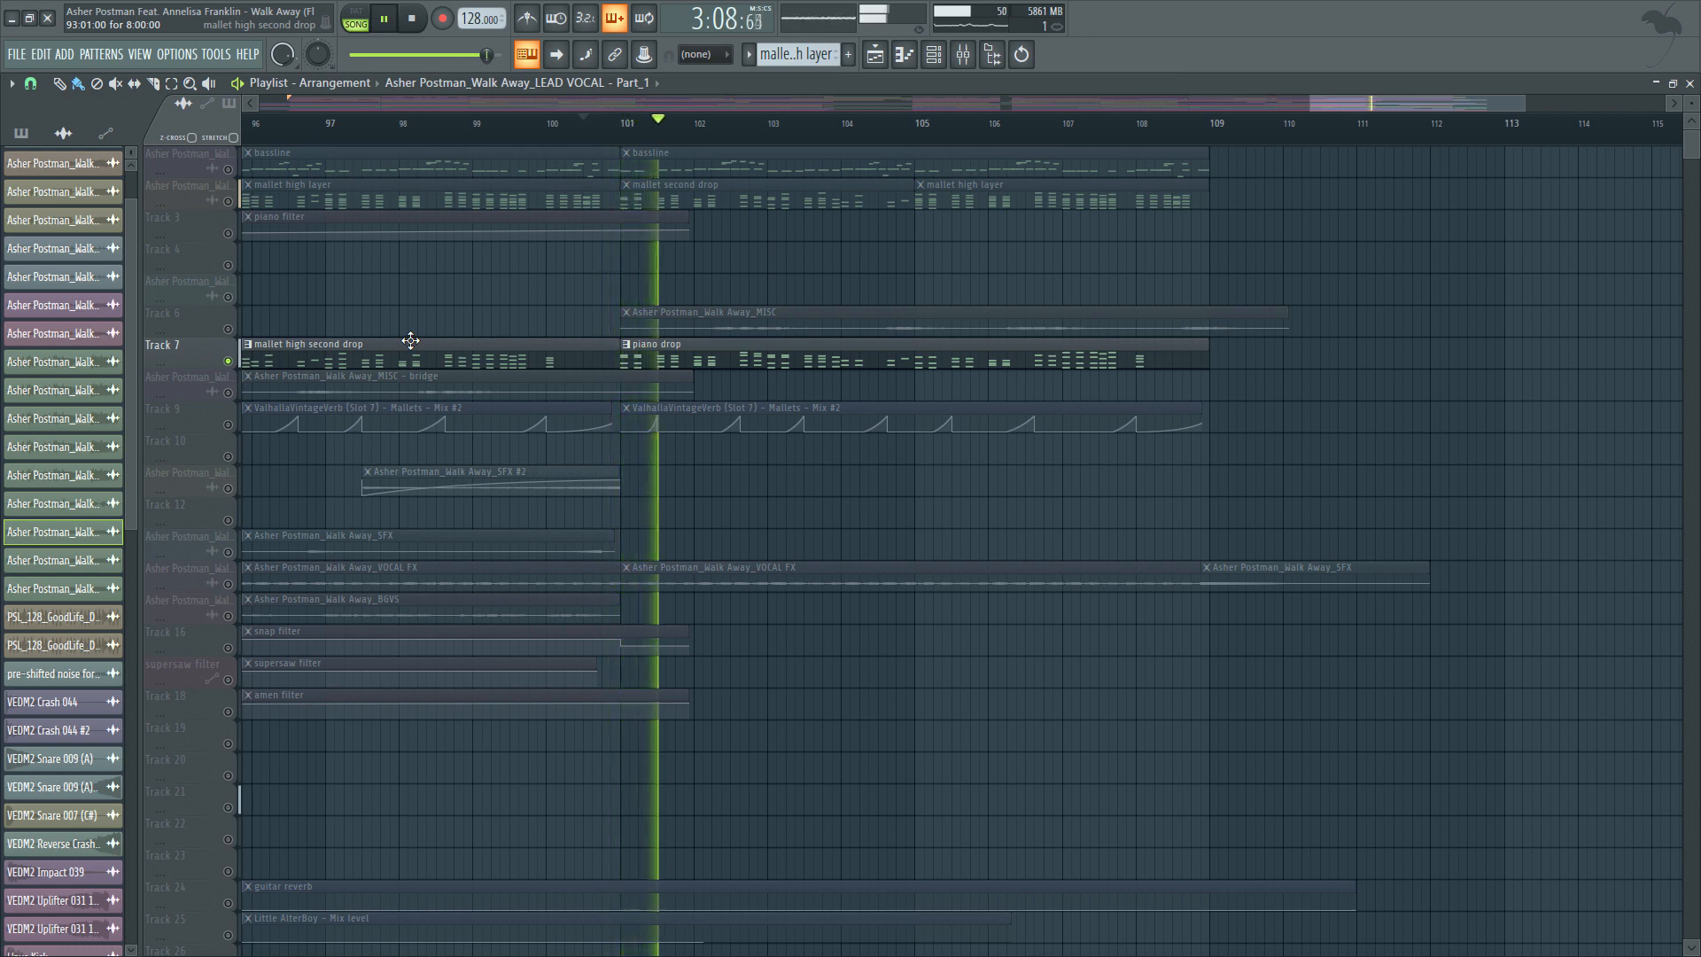
pyautogui.press('space')
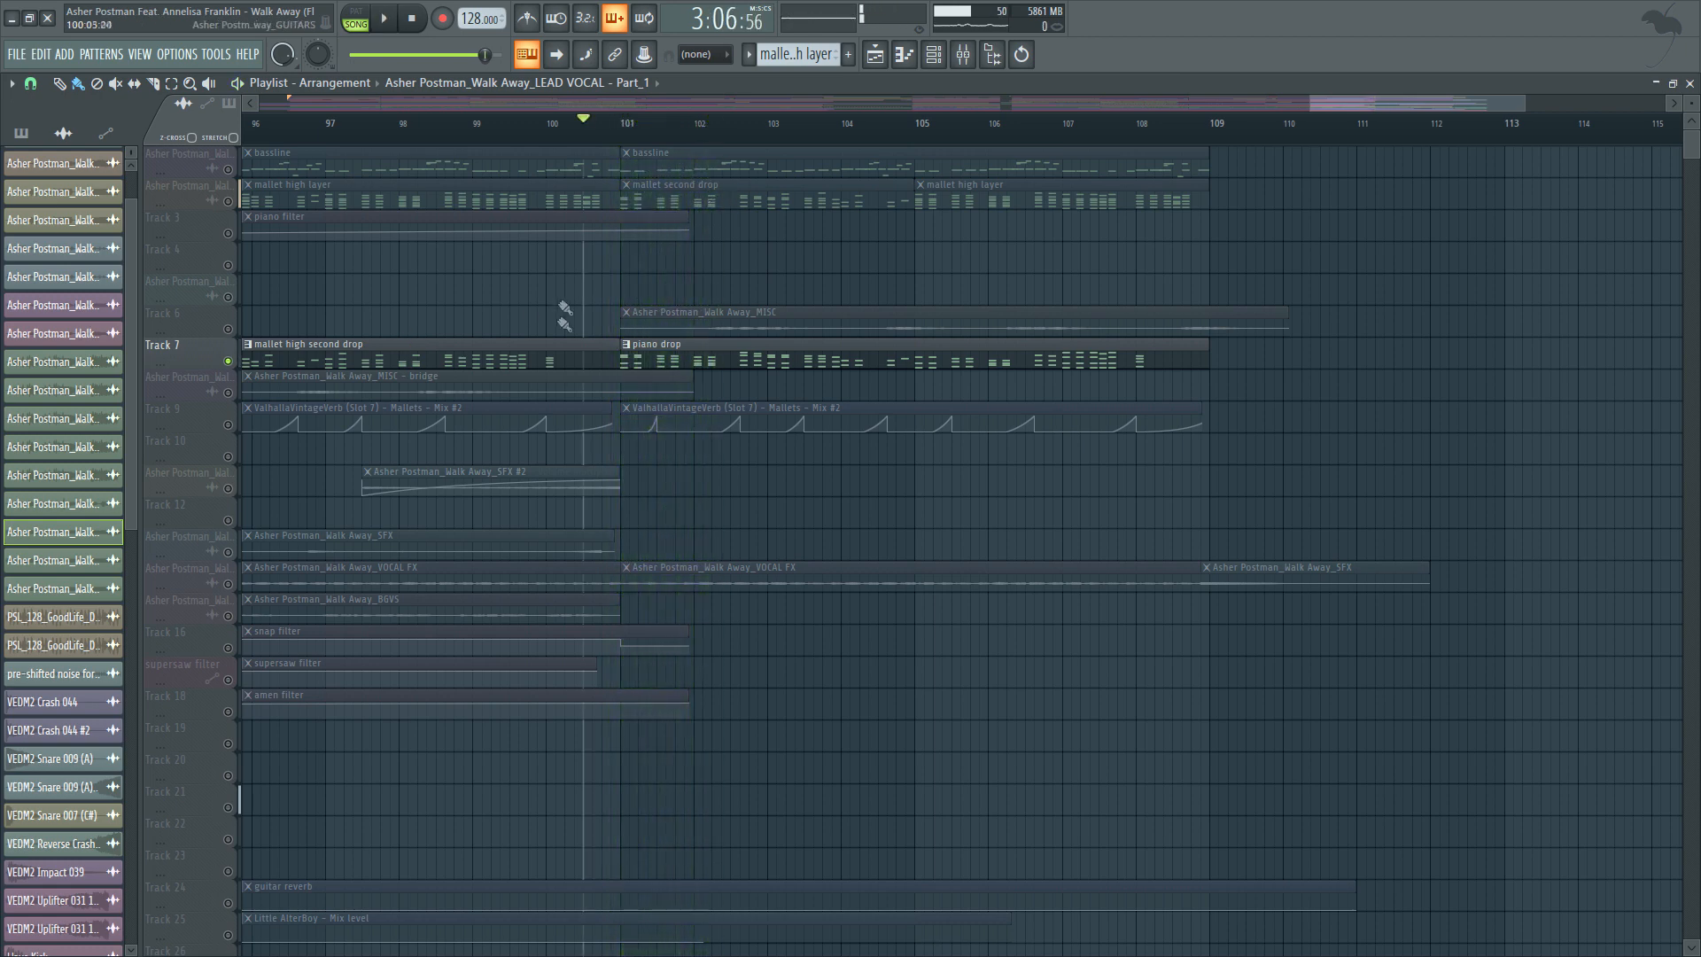
pyautogui.click(664, 357)
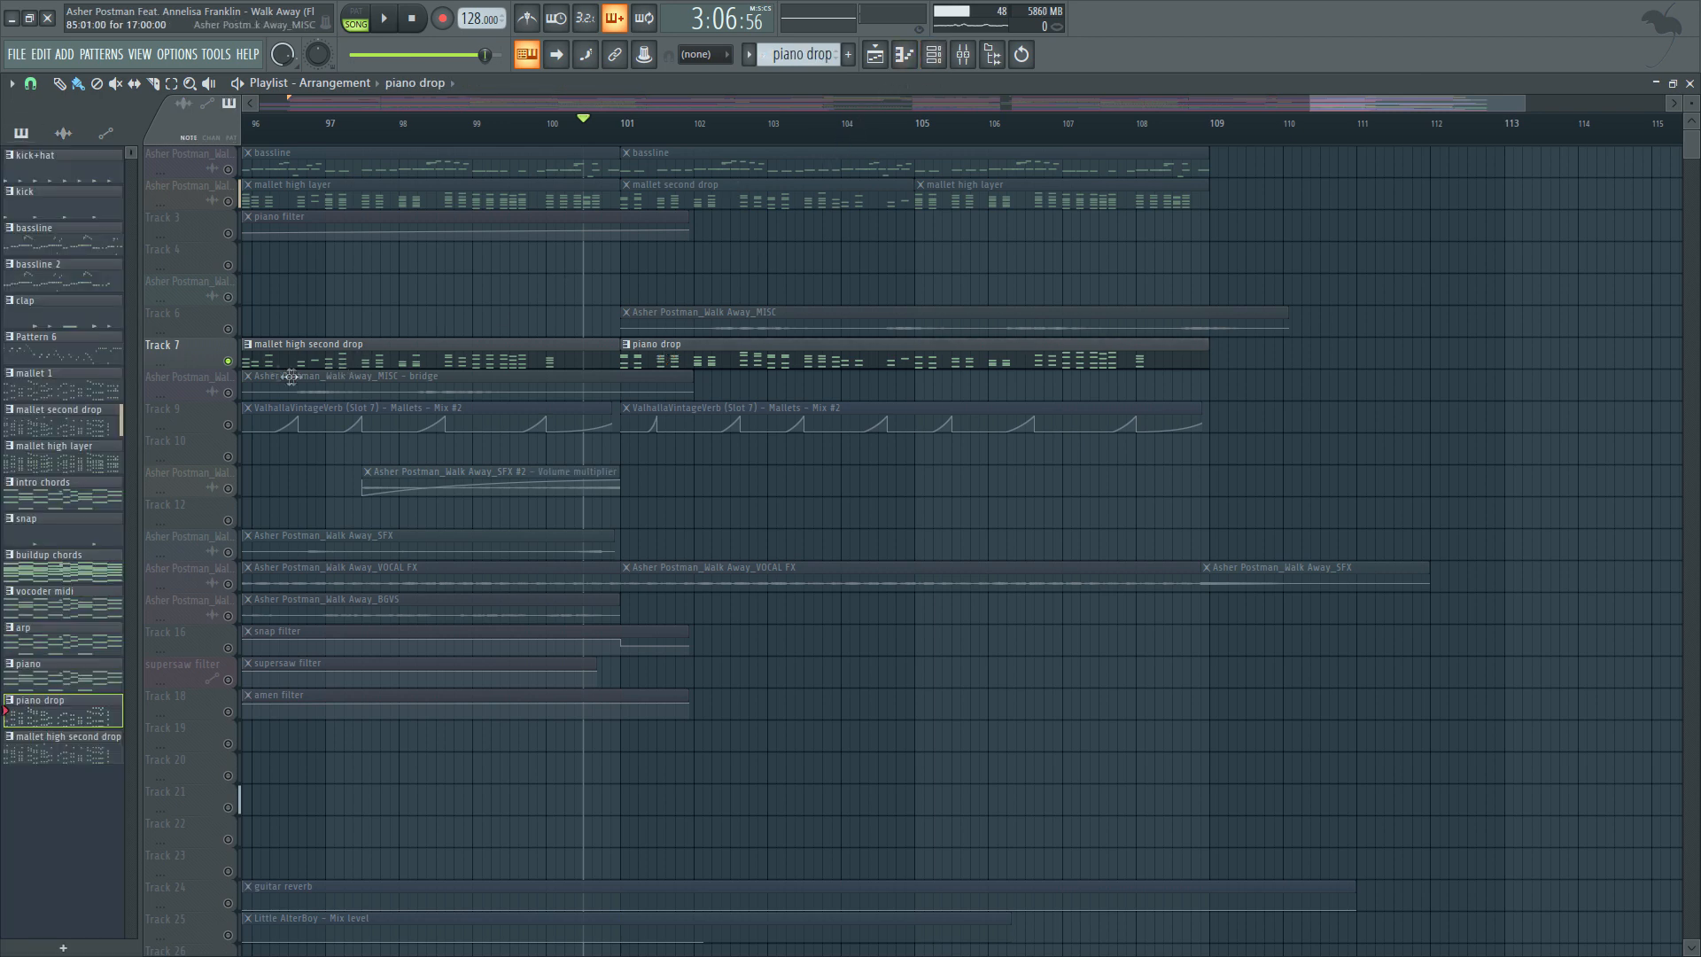
pyautogui.rightClick(241, 363)
# Play the final section from just before bar 101, comparing the piano drop and mallet tracks, and stop playback.
pyautogui.press('space')
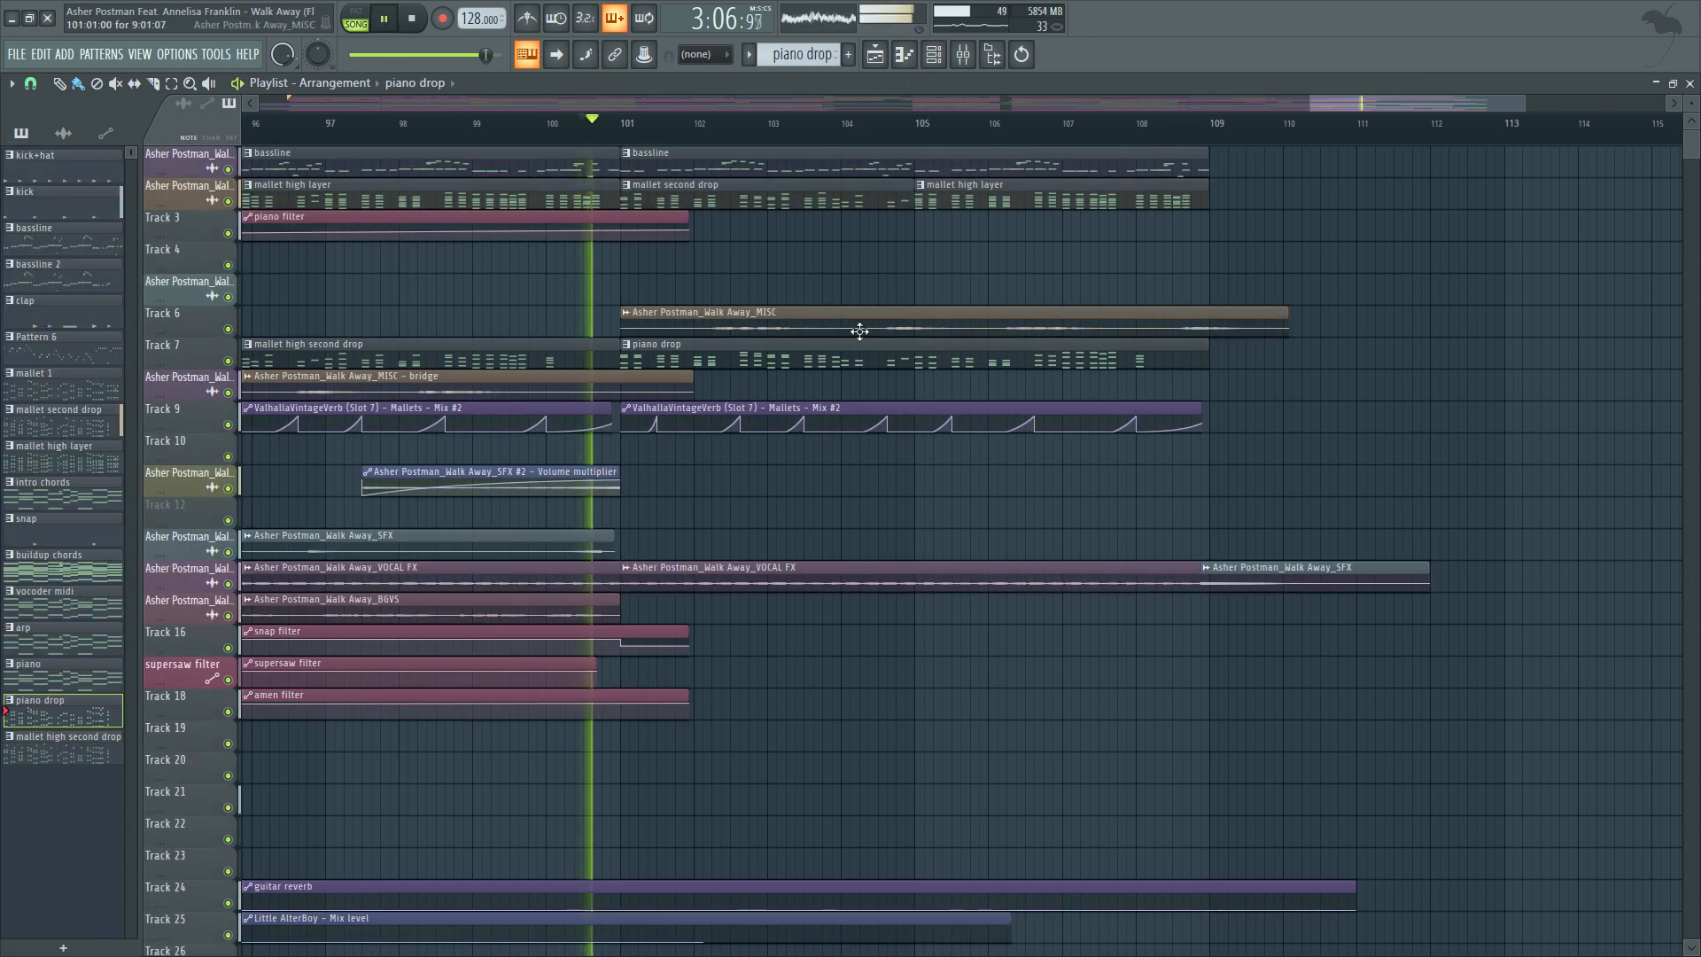
pyautogui.scroll(-3, 1090, 319)
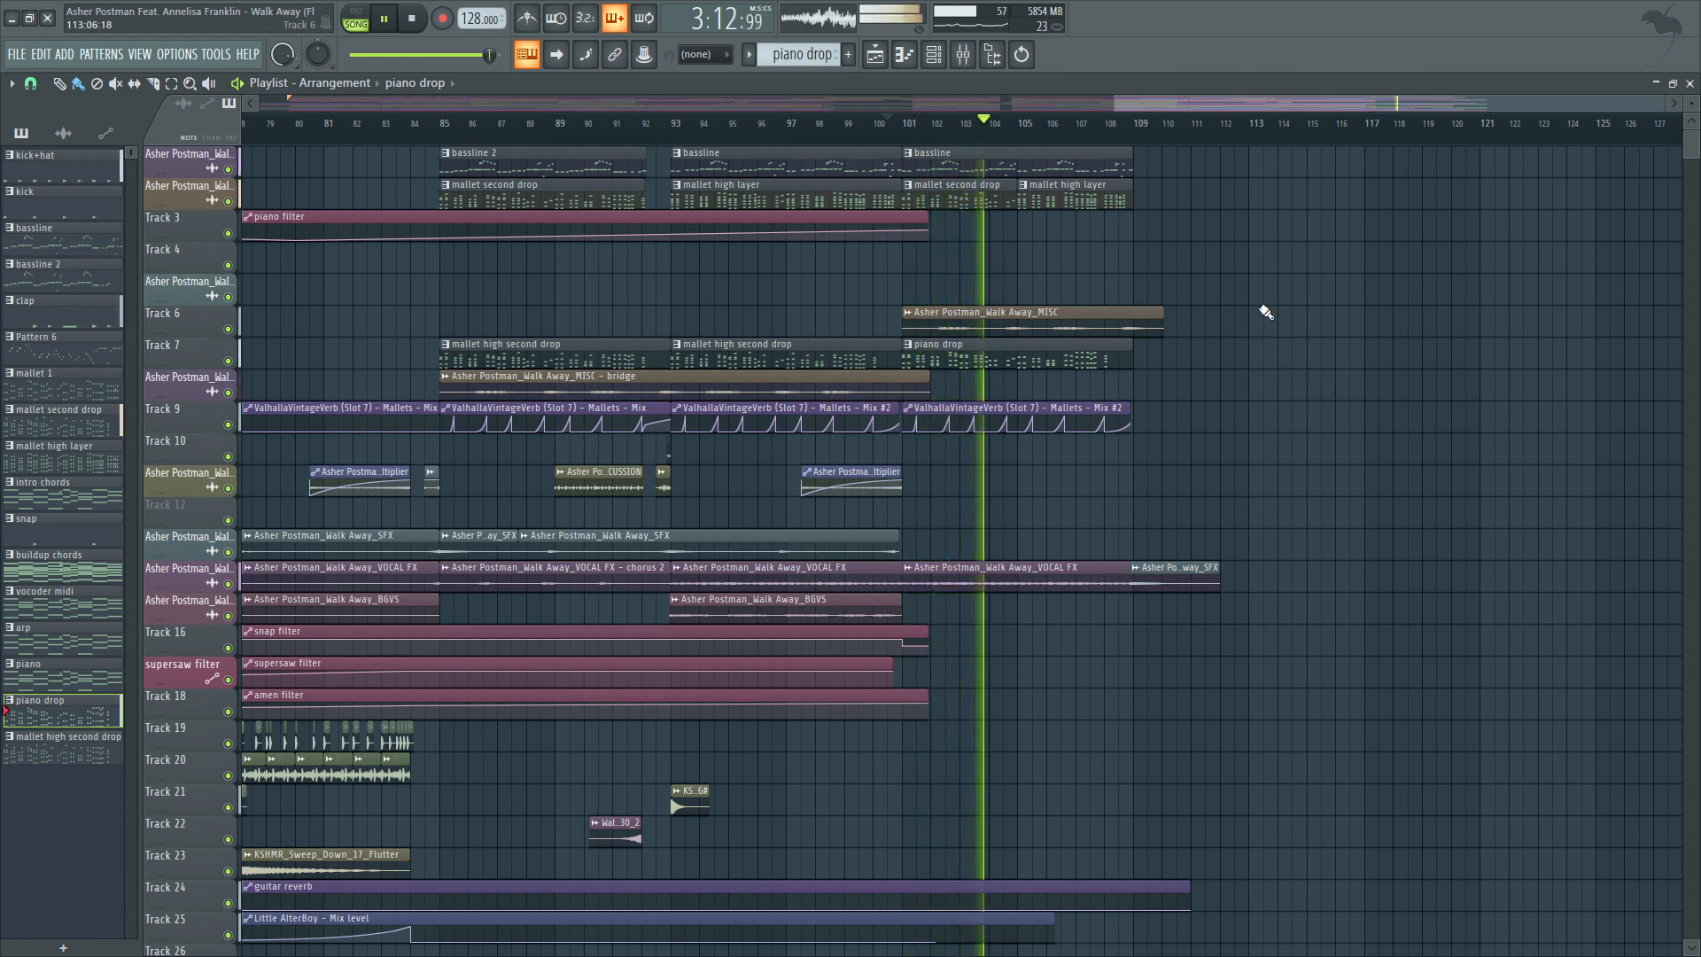
pyautogui.keyDown('ctrl'); pyautogui.click(228, 361); pyautogui.keyUp('ctrl')
pyautogui.click(227, 201)
pyautogui.press('space')
pyautogui.keyDown('ctrl'); pyautogui.click(230, 204); pyautogui.keyUp('ctrl')
pyautogui.keyDown('ctrl'); pyautogui.click(229, 204); pyautogui.keyUp('ctrl')
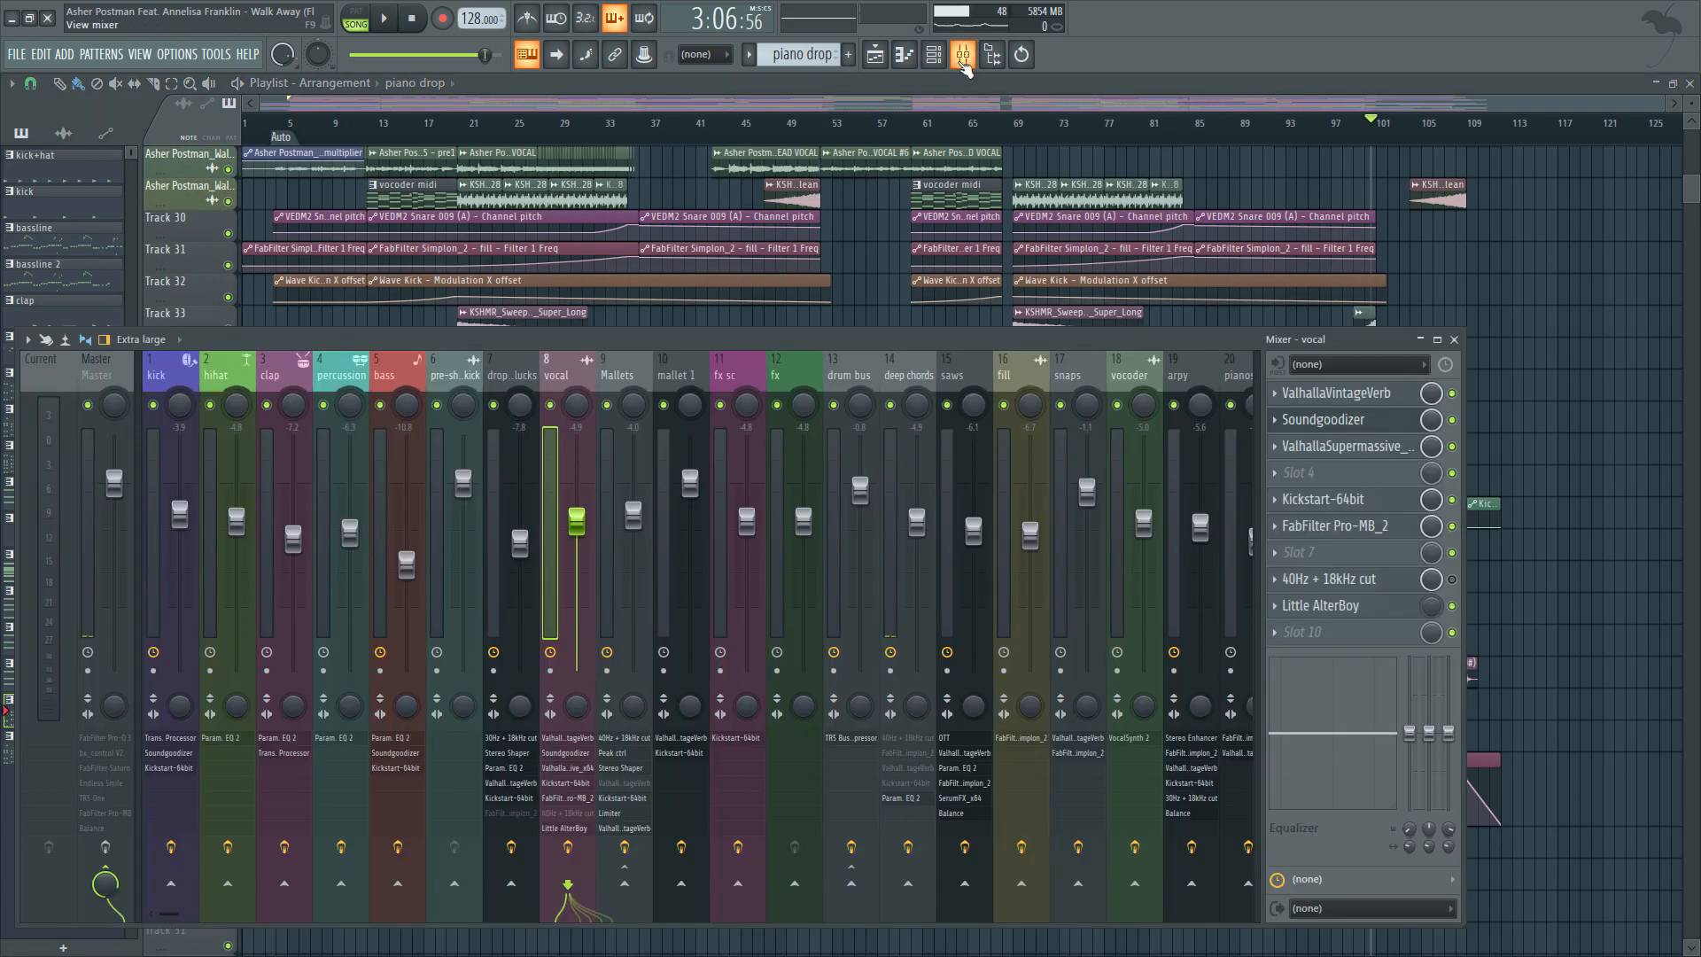
# Open the mixer, widen it to show more tracks, and select the kick track.
pyautogui.click(963, 54)
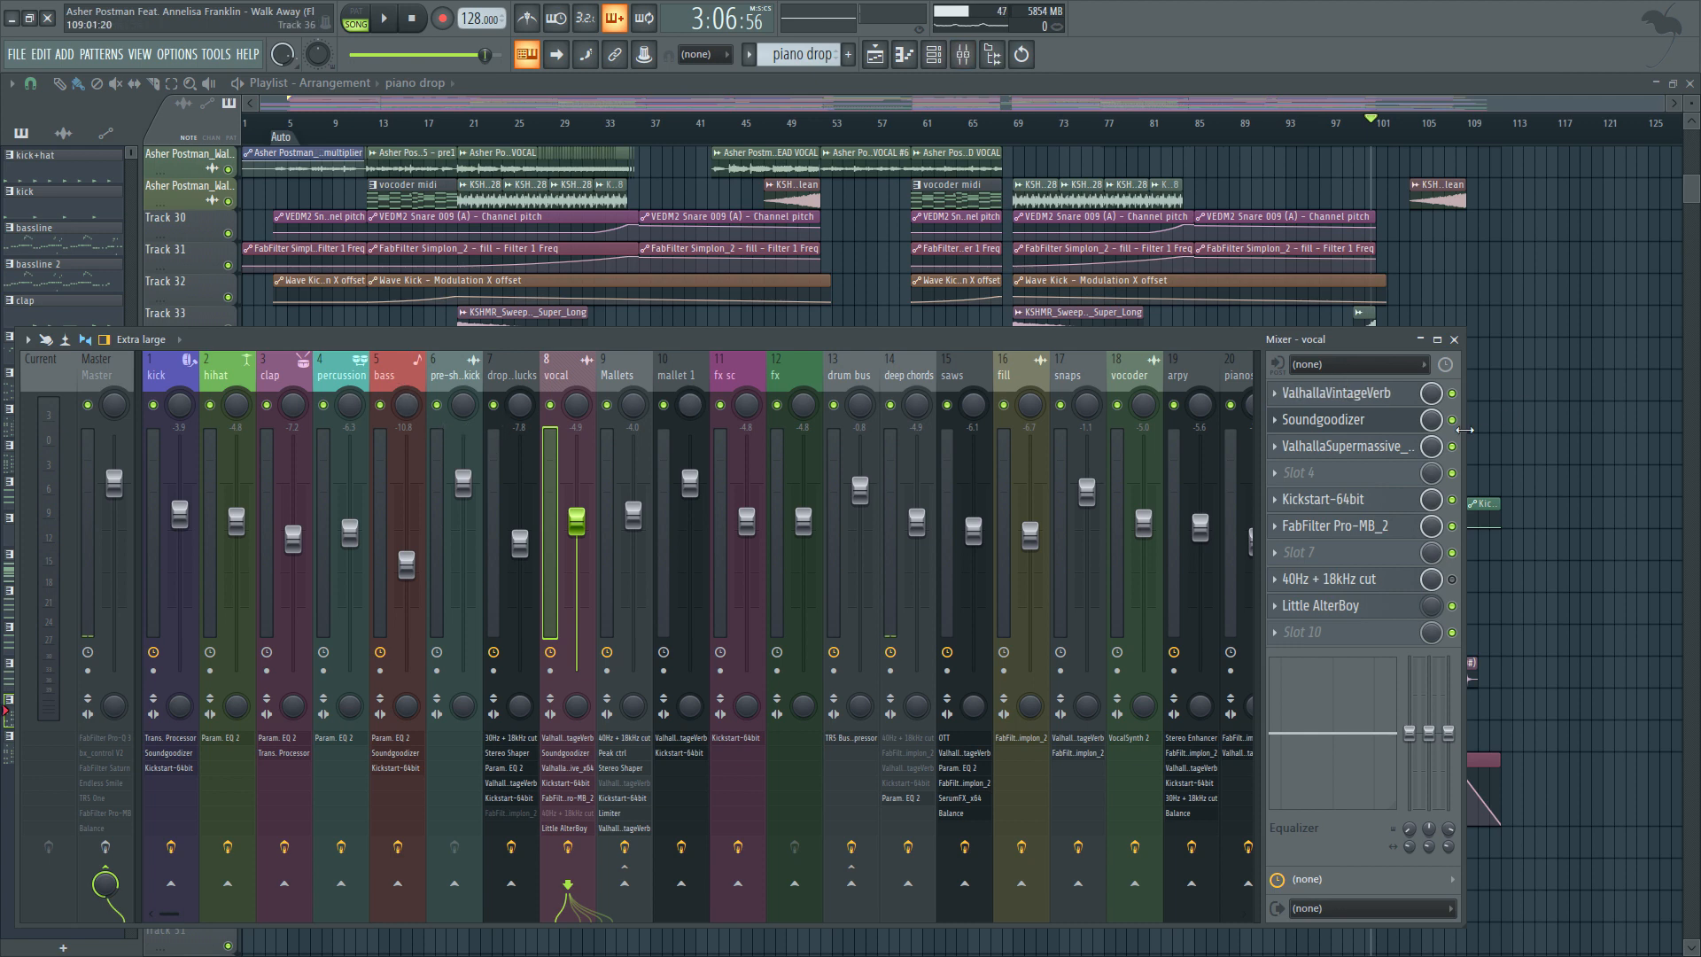
pyautogui.moveTo(1464, 430); pyautogui.dragTo(1694, 429)
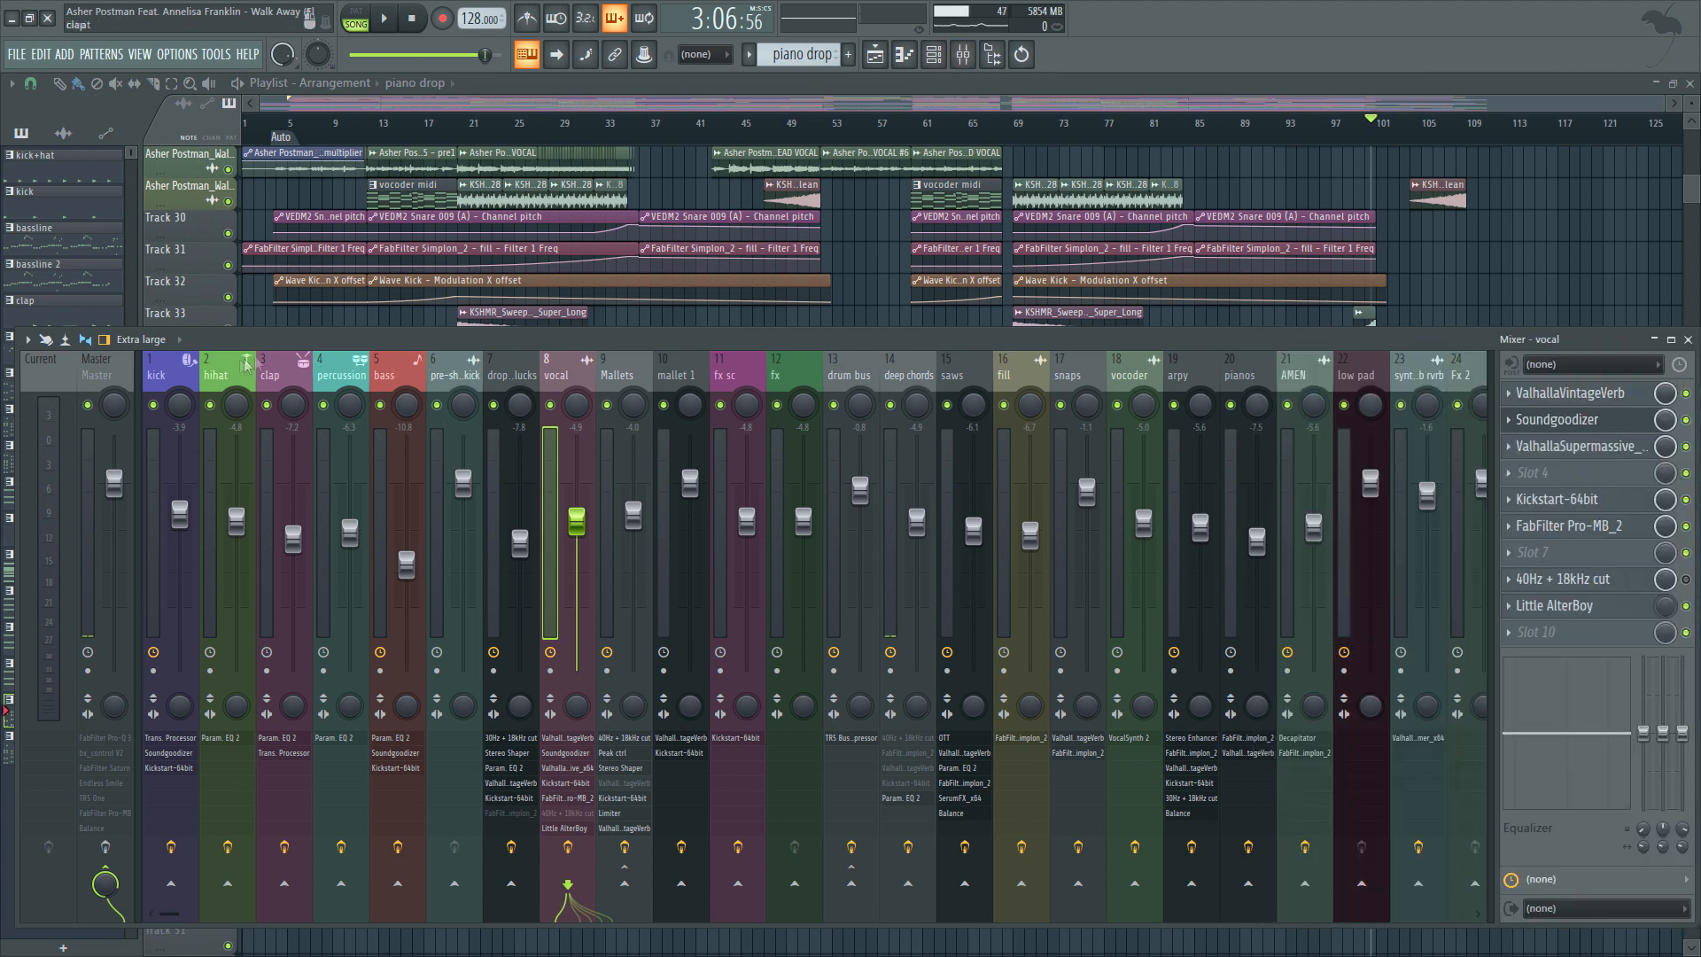
pyautogui.click(168, 377)
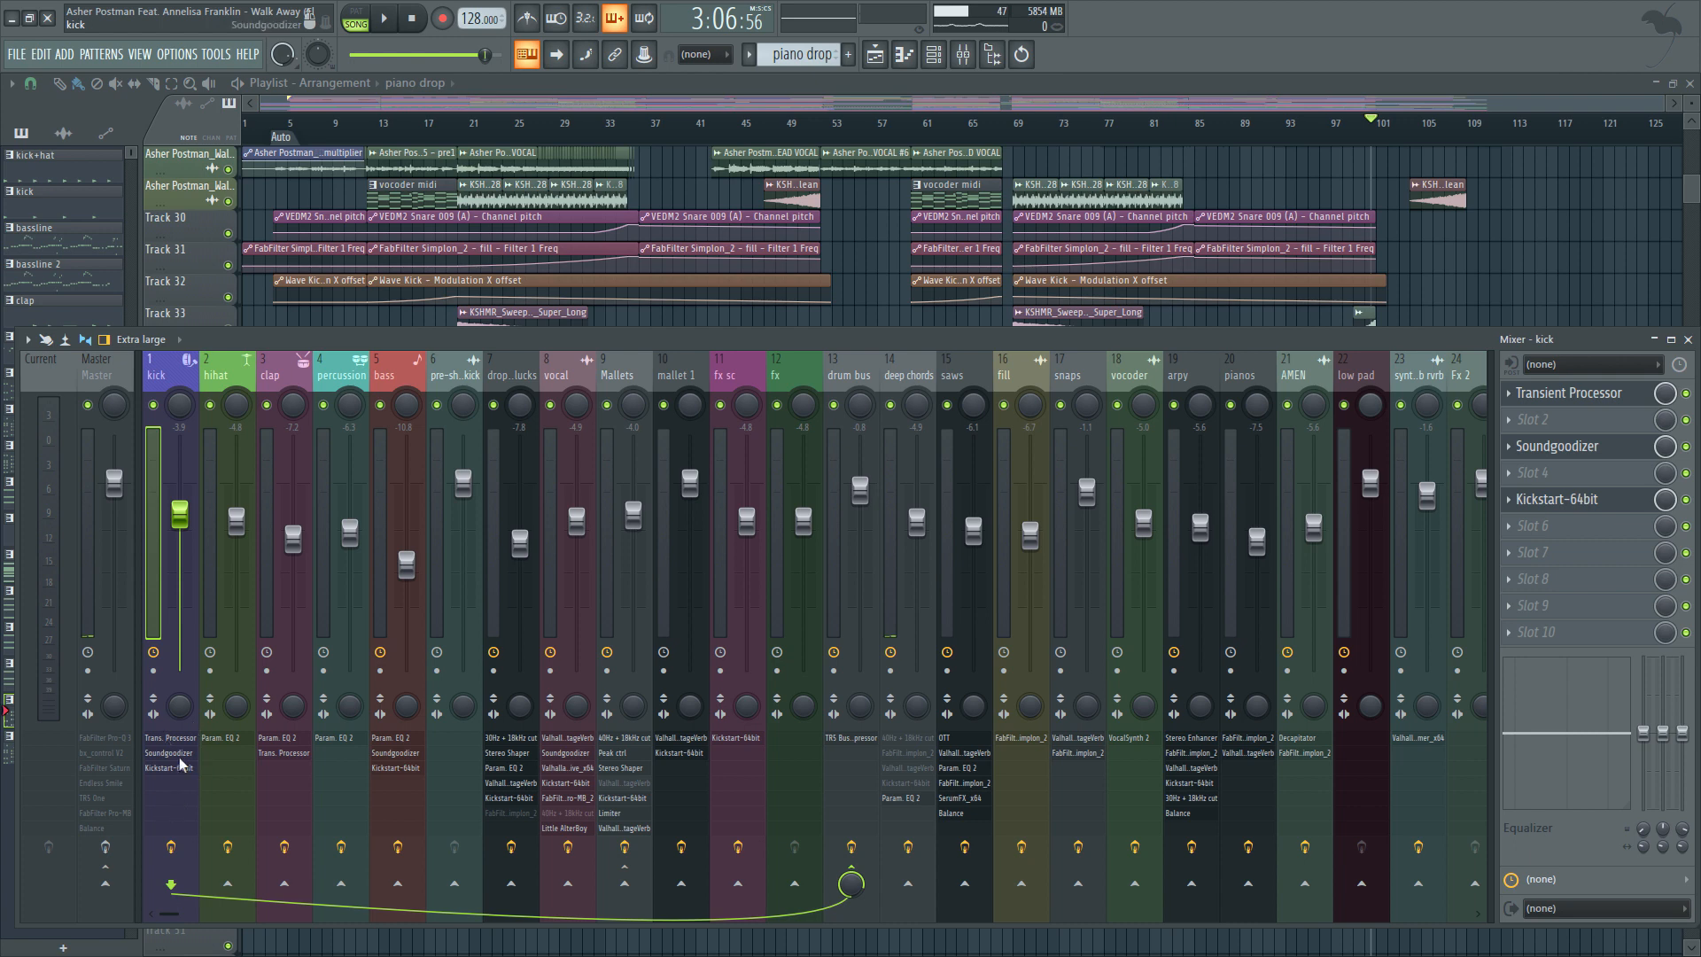
# Inspect the Fruity Parametric EQ 2 on the hihat and clap tracks and the attack setting of the clap's Transient Processor.
pyautogui.click(221, 737)
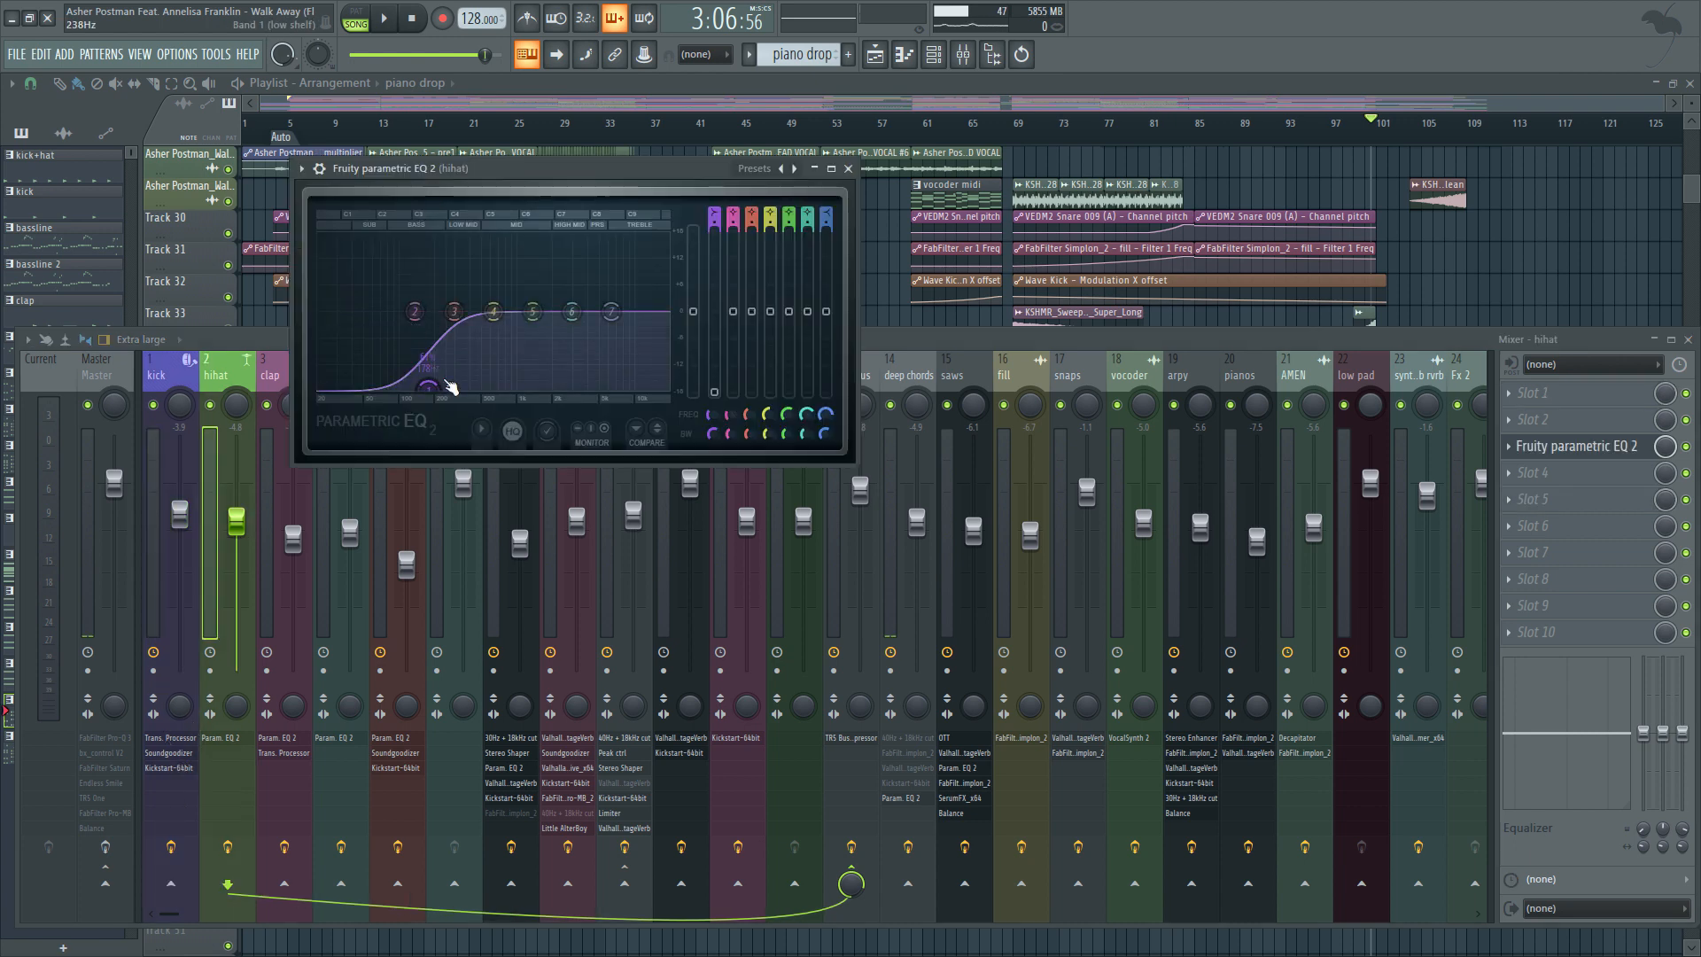
pyautogui.press('Escape')
pyautogui.click(280, 738)
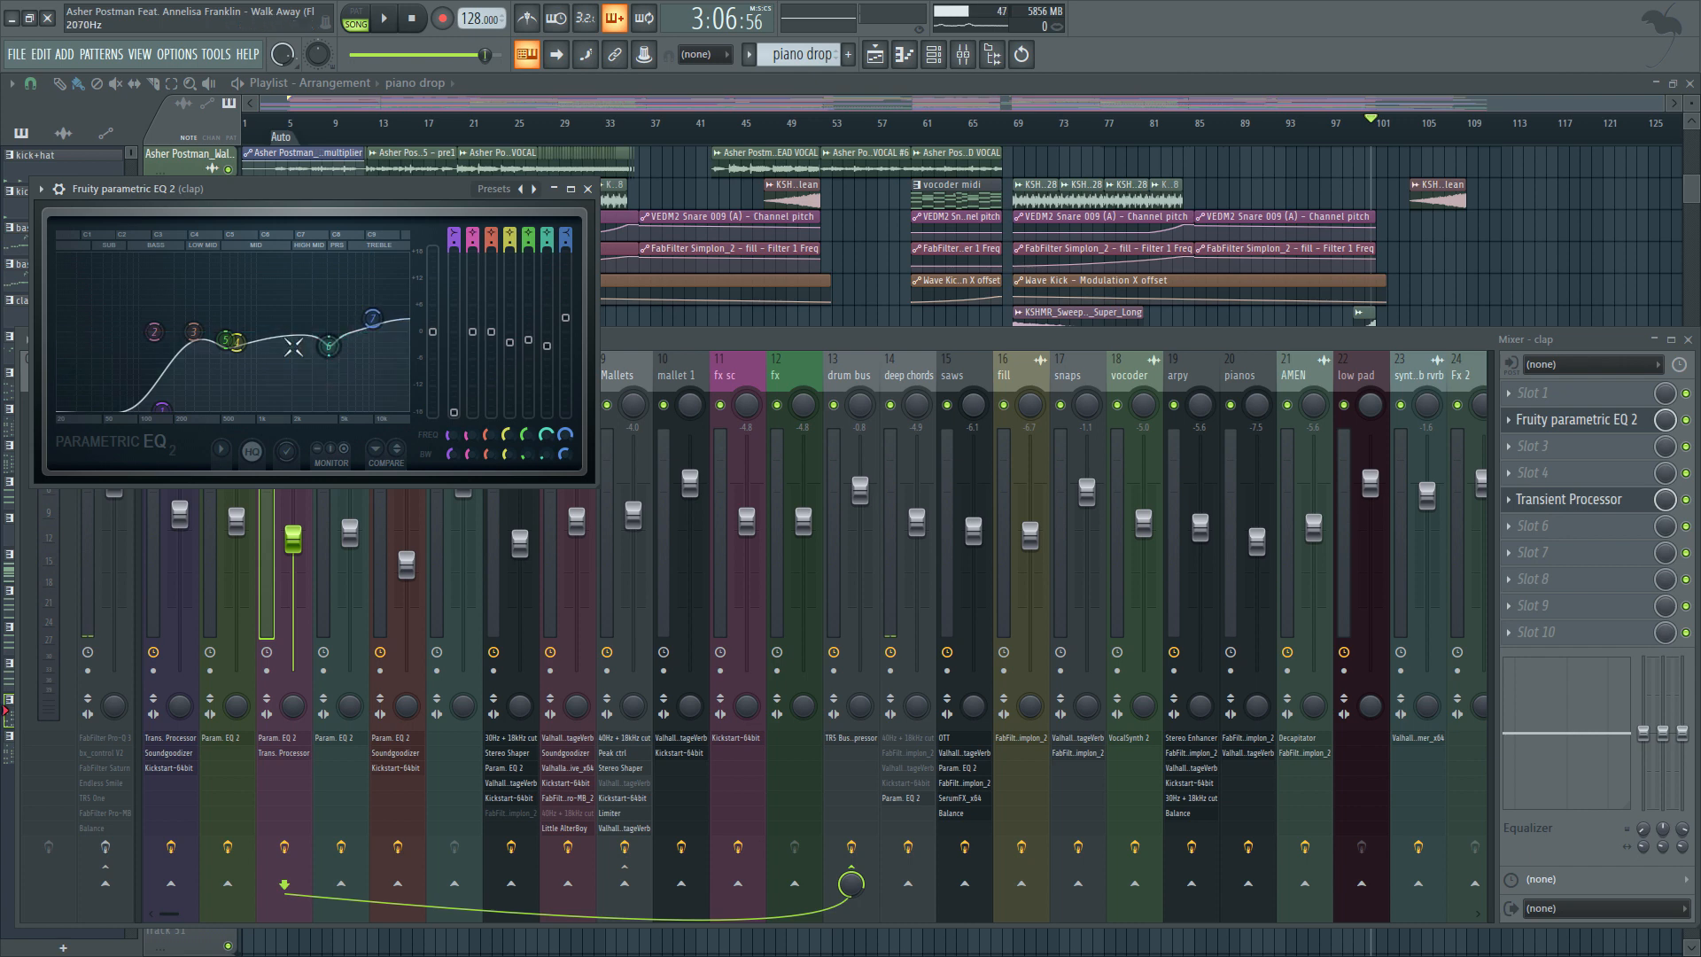
pyautogui.click(1511, 473)
pyautogui.press('Escape')
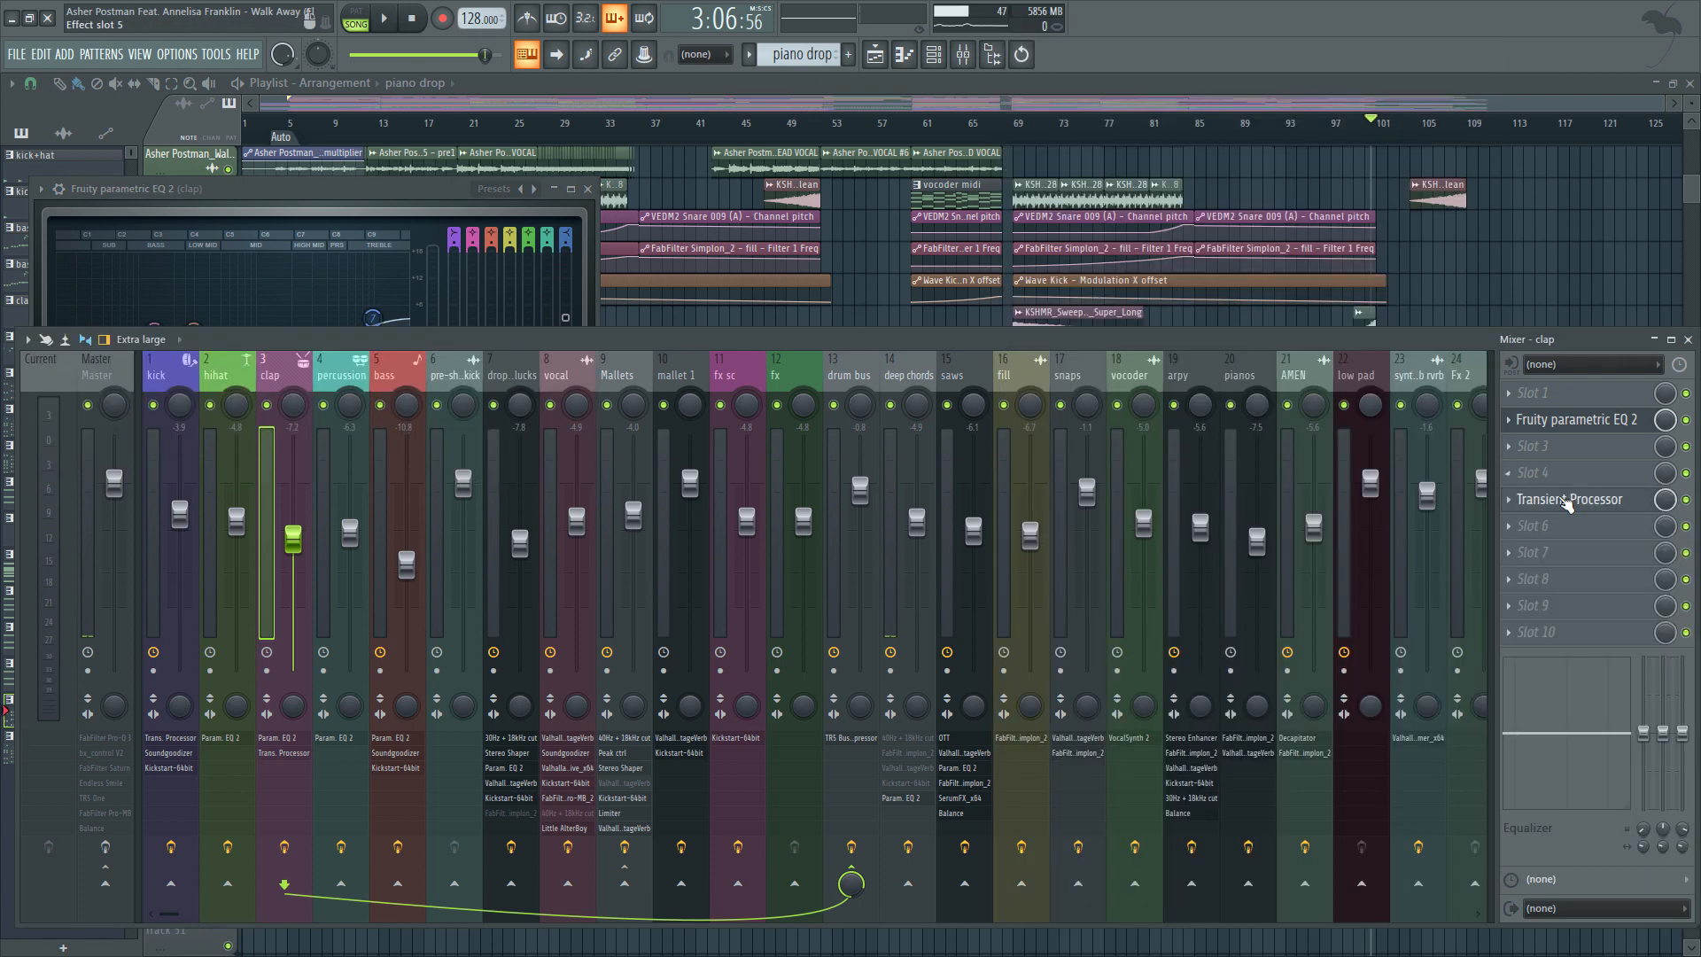
pyautogui.click(1569, 501)
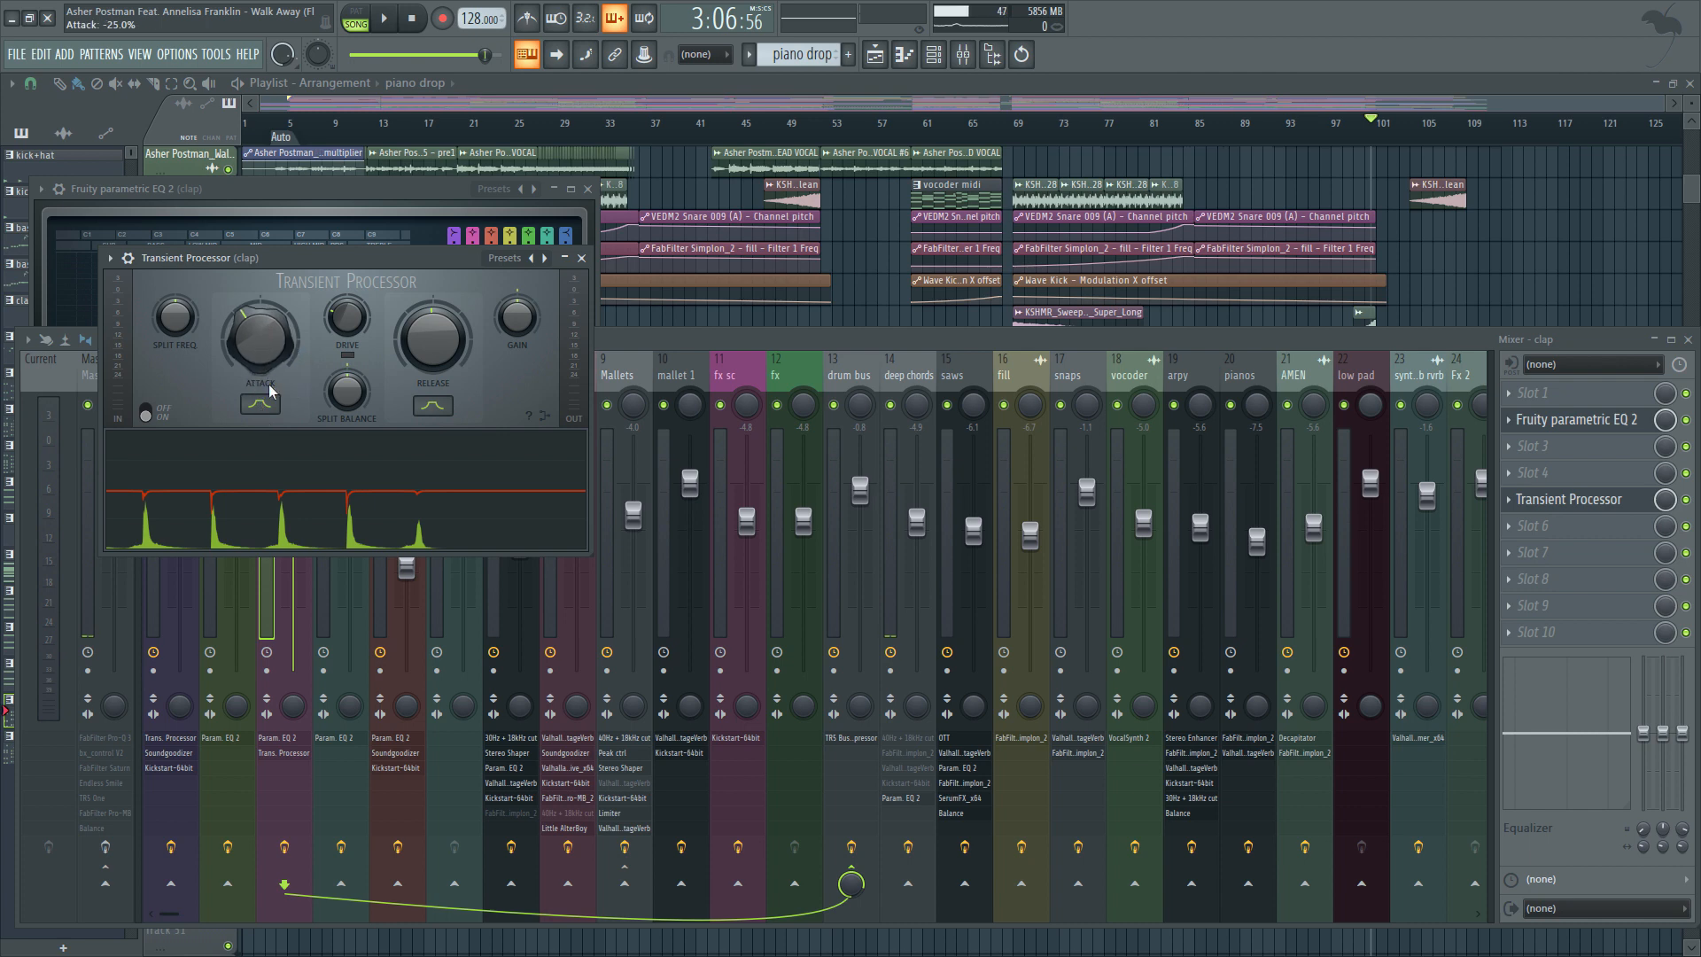
# Close the clap track's effect windows and inspect the Soundgoodizer and Fruity Parametric EQ 2 on the bass track.
pyautogui.press('Escape')
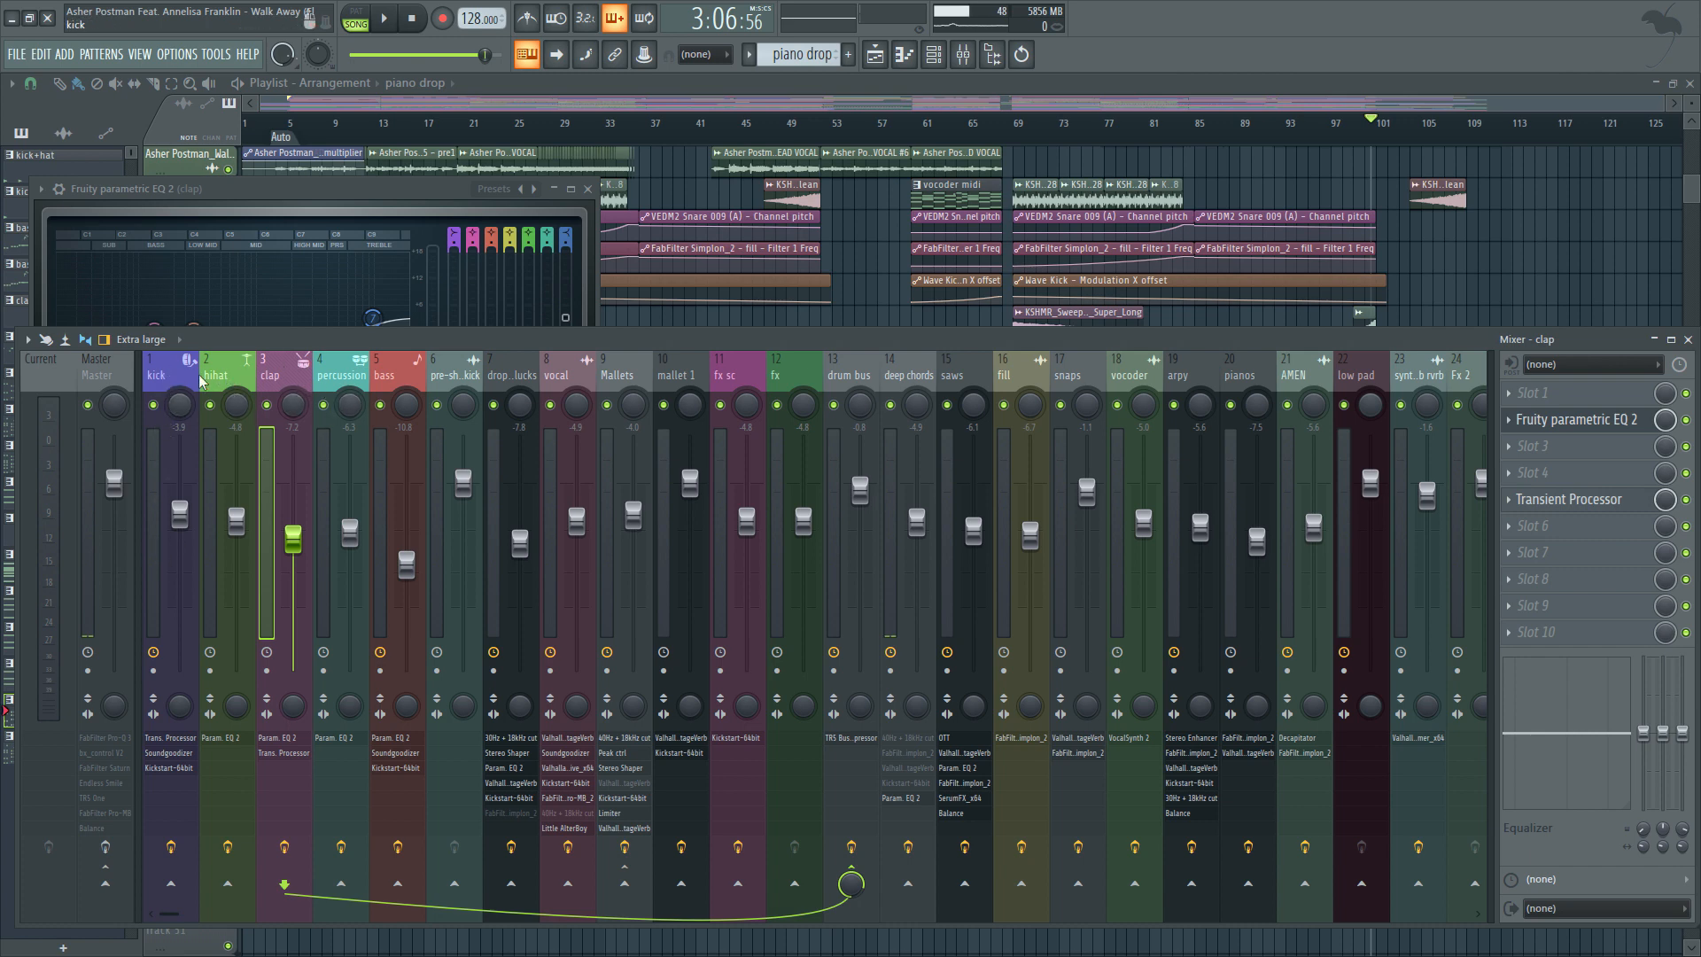
pyautogui.click(1547, 421)
pyautogui.click(1549, 421)
pyautogui.click(1549, 420)
pyautogui.click(1568, 499)
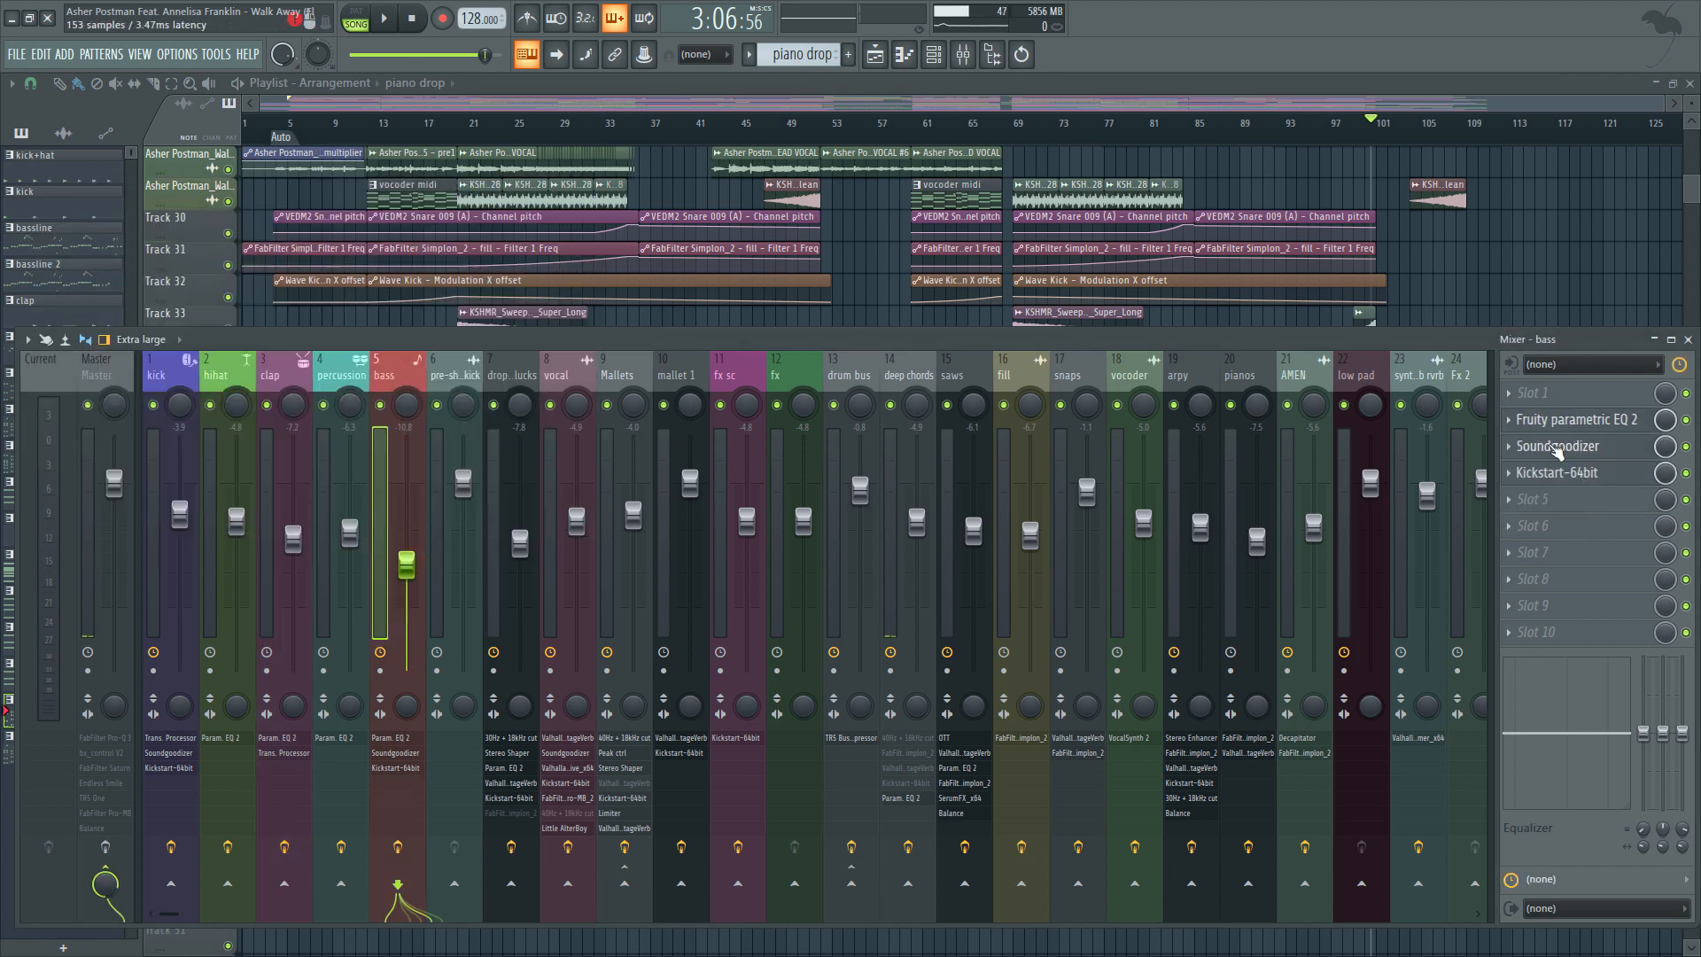
pyautogui.click(1557, 448)
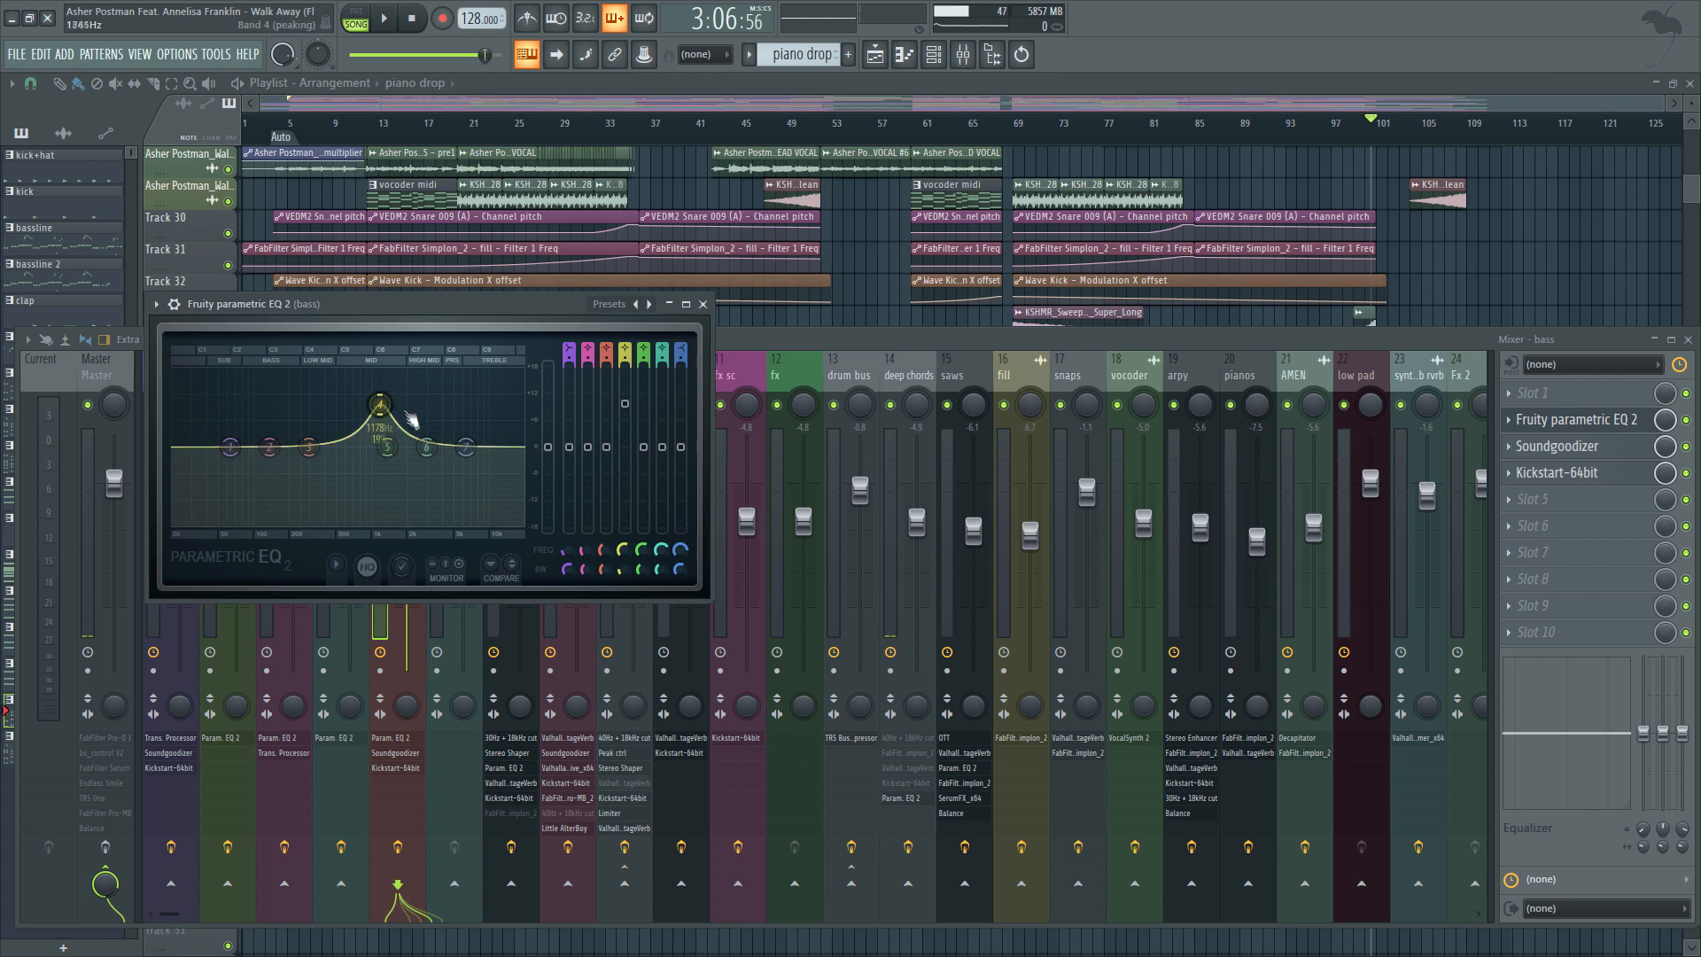
pyautogui.press('Escape')
# Inspect the Fruity Stereo Shaper, ValhallaVintageVerb and Fruity Parametric EQ 2 on the drop synth plucks track.
pyautogui.click(510, 383)
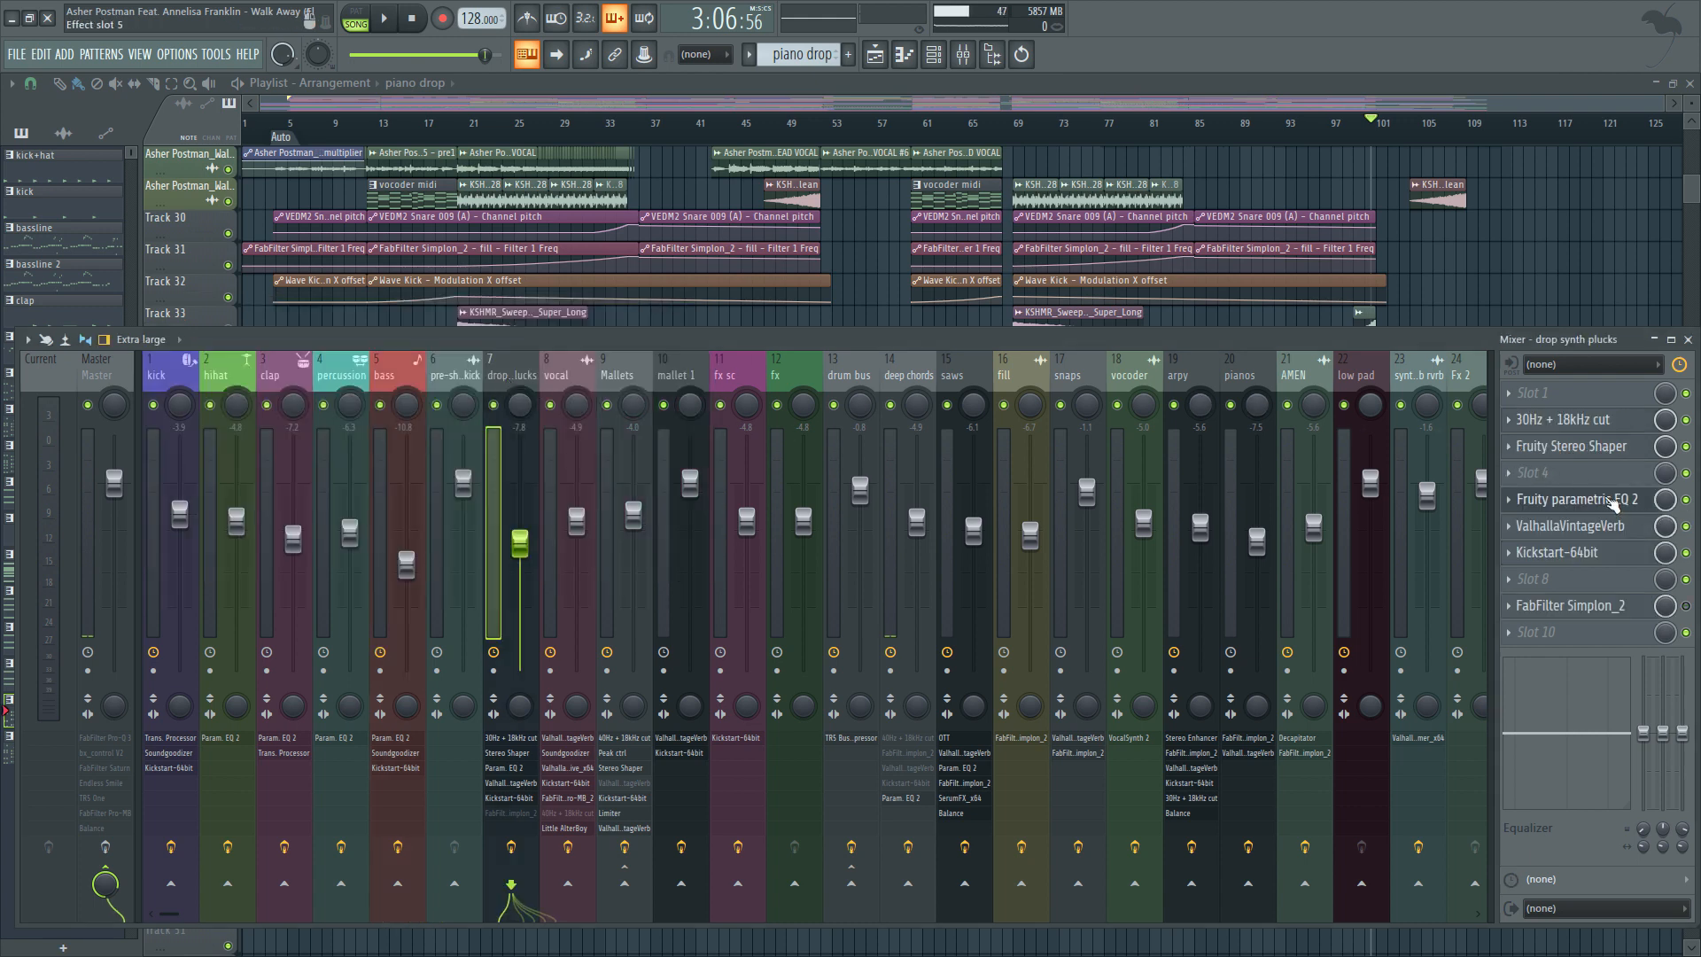
pyautogui.click(1607, 450)
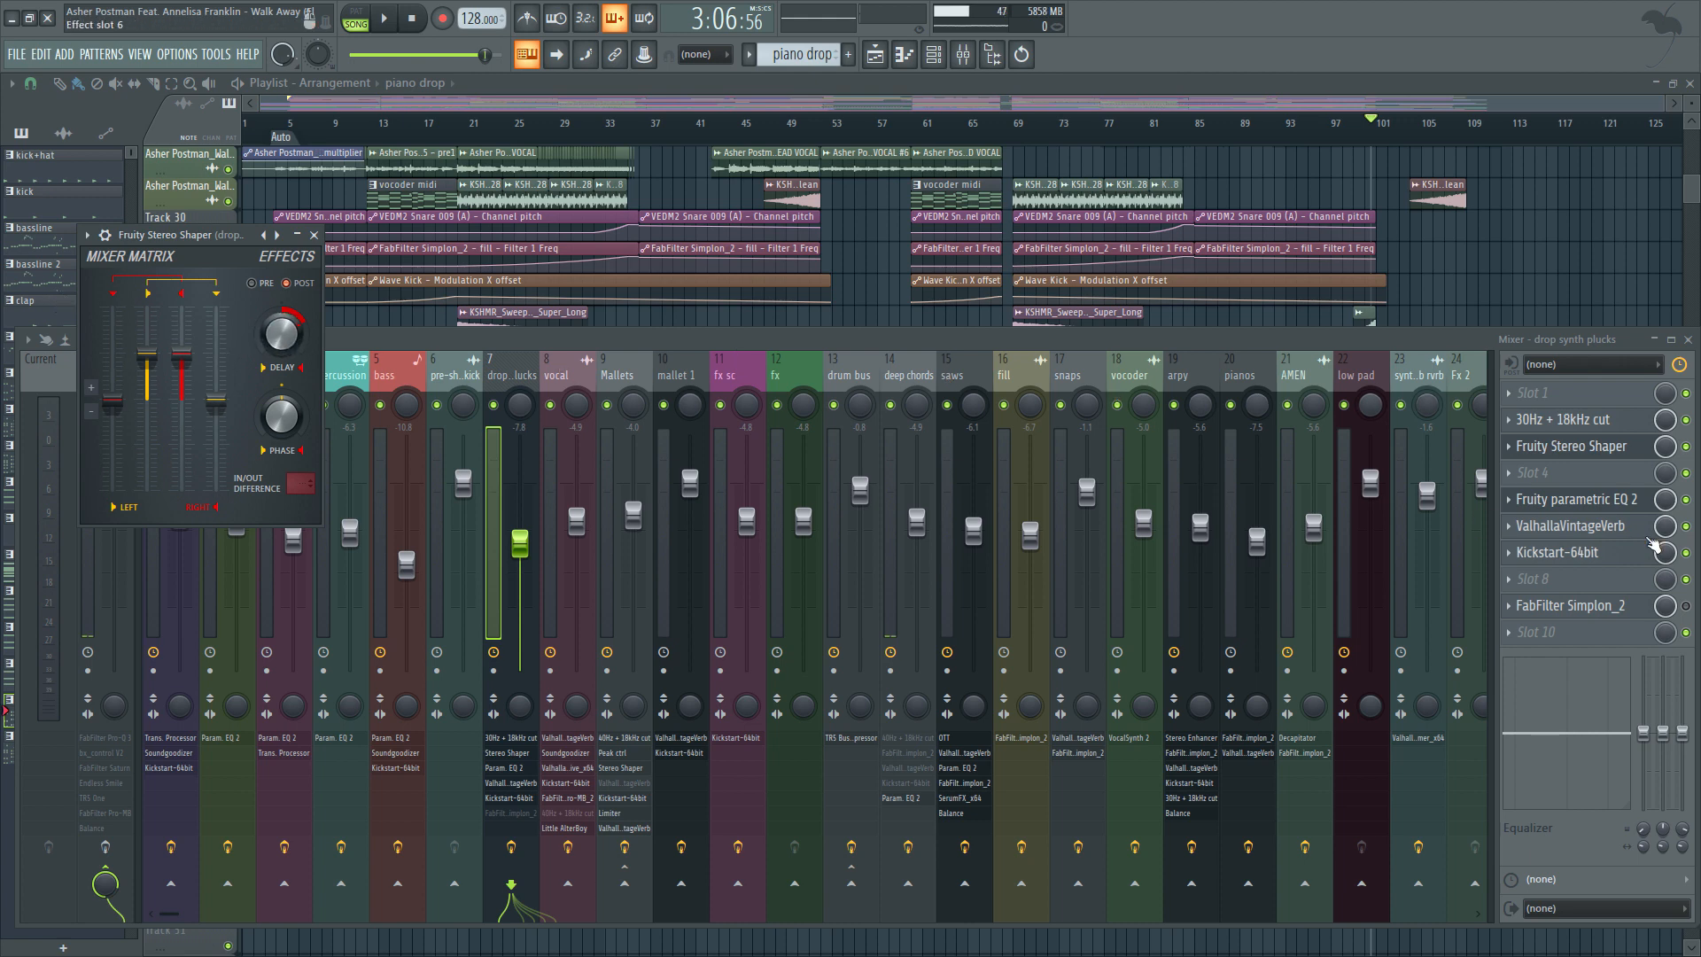
pyautogui.click(1591, 526)
pyautogui.click(1590, 499)
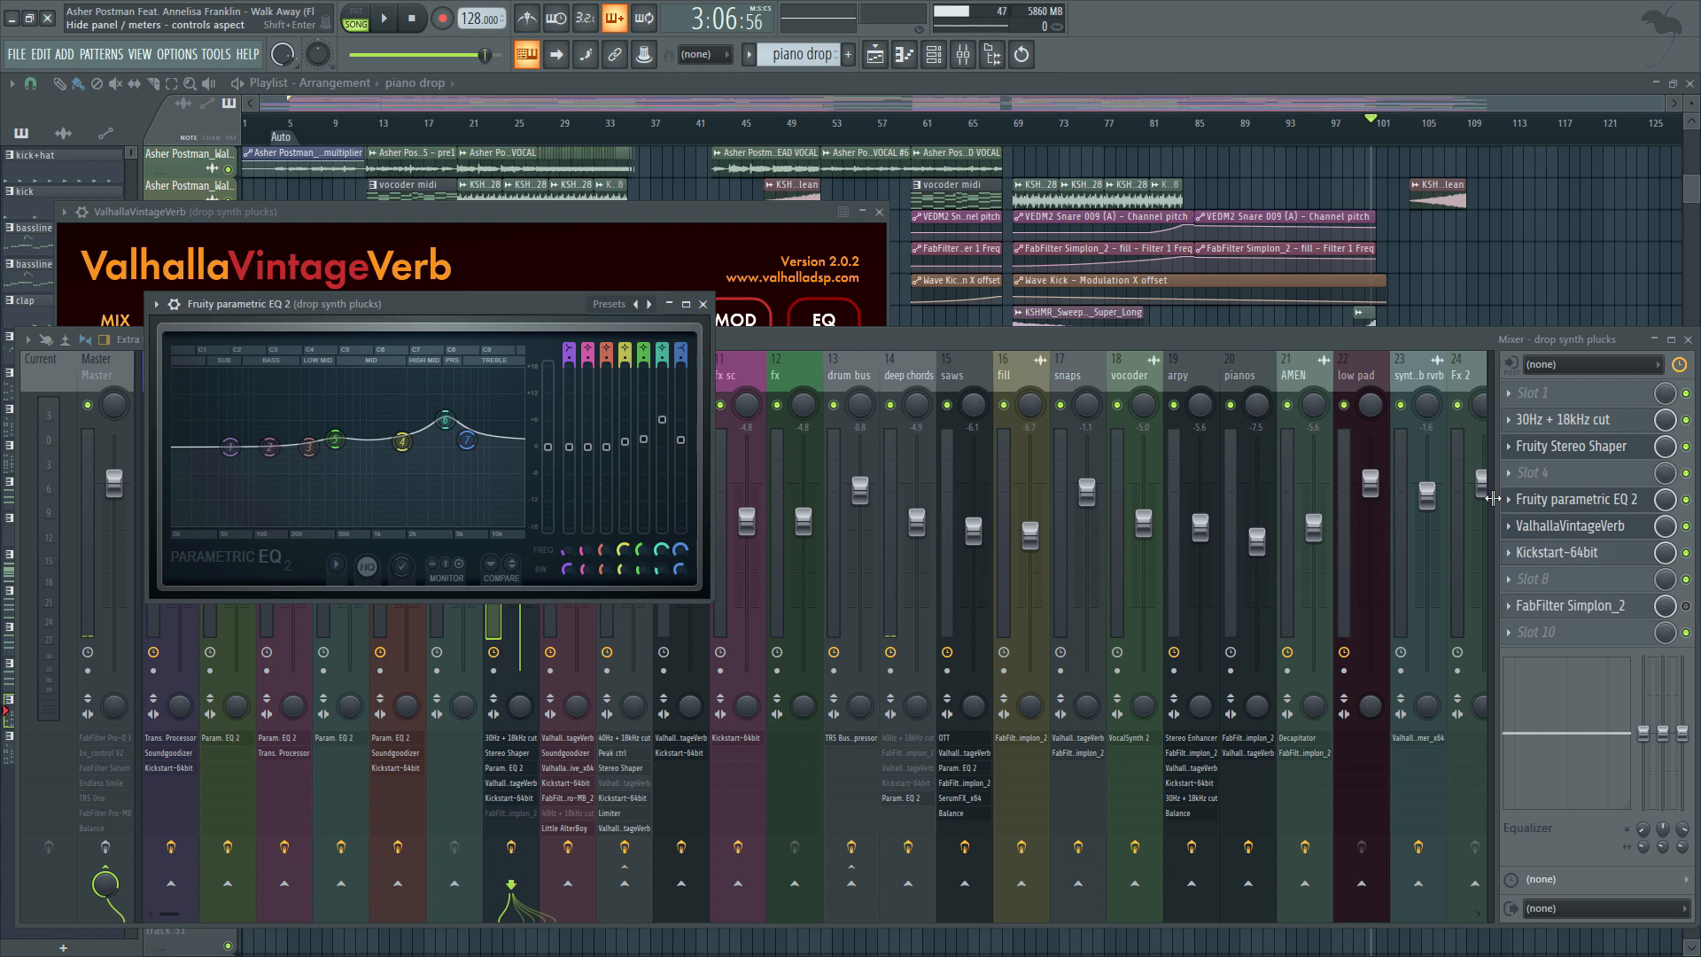
pyautogui.click(1518, 497)
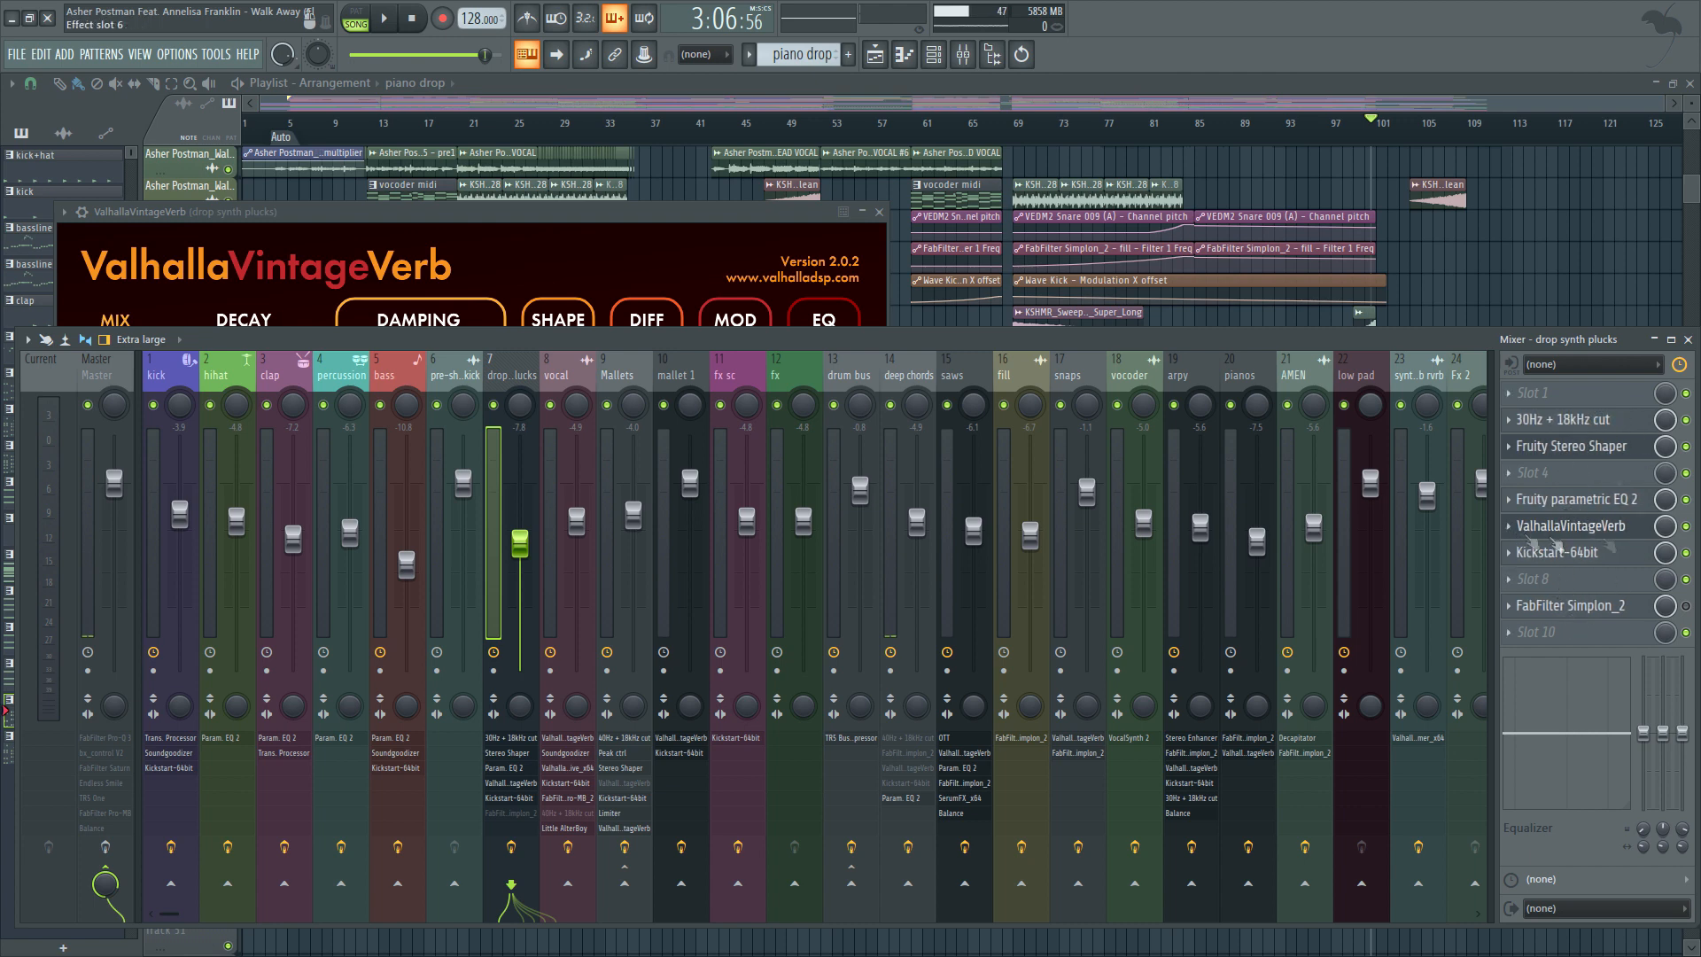
pyautogui.click(1540, 527)
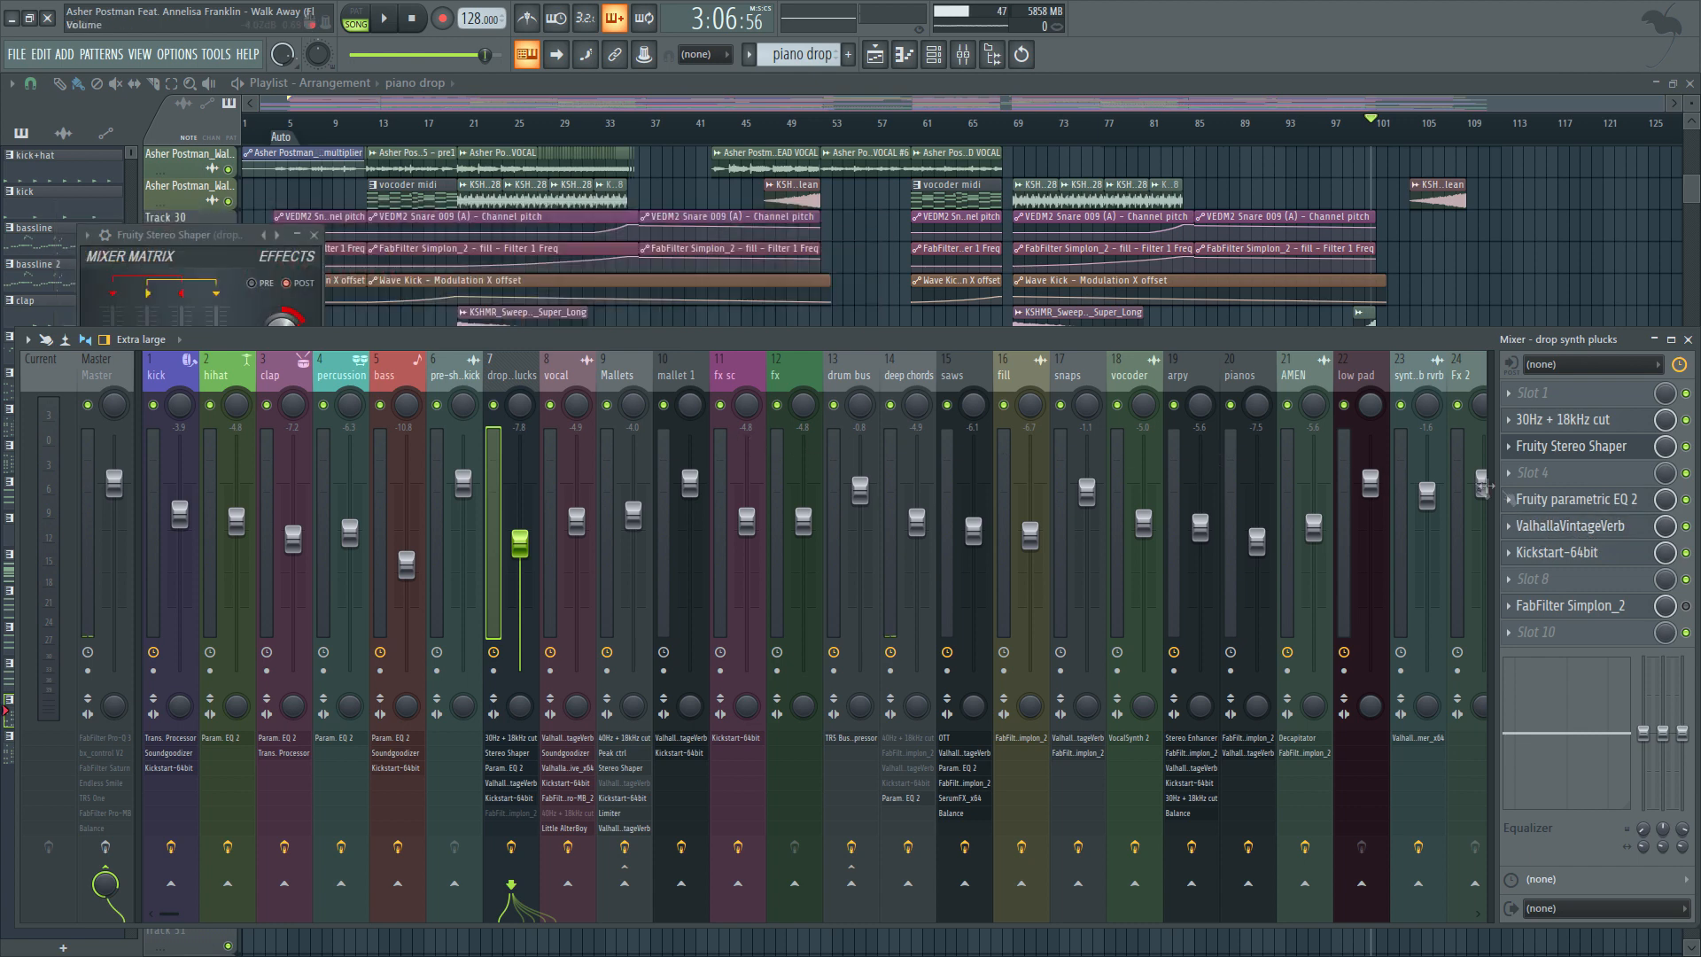
pyautogui.click(1568, 528)
pyautogui.press('Escape')
# Inspect the Soundgoodizer and the high-frequency band of FabFilter Pro-MB on the vocal track.
pyautogui.click(563, 377)
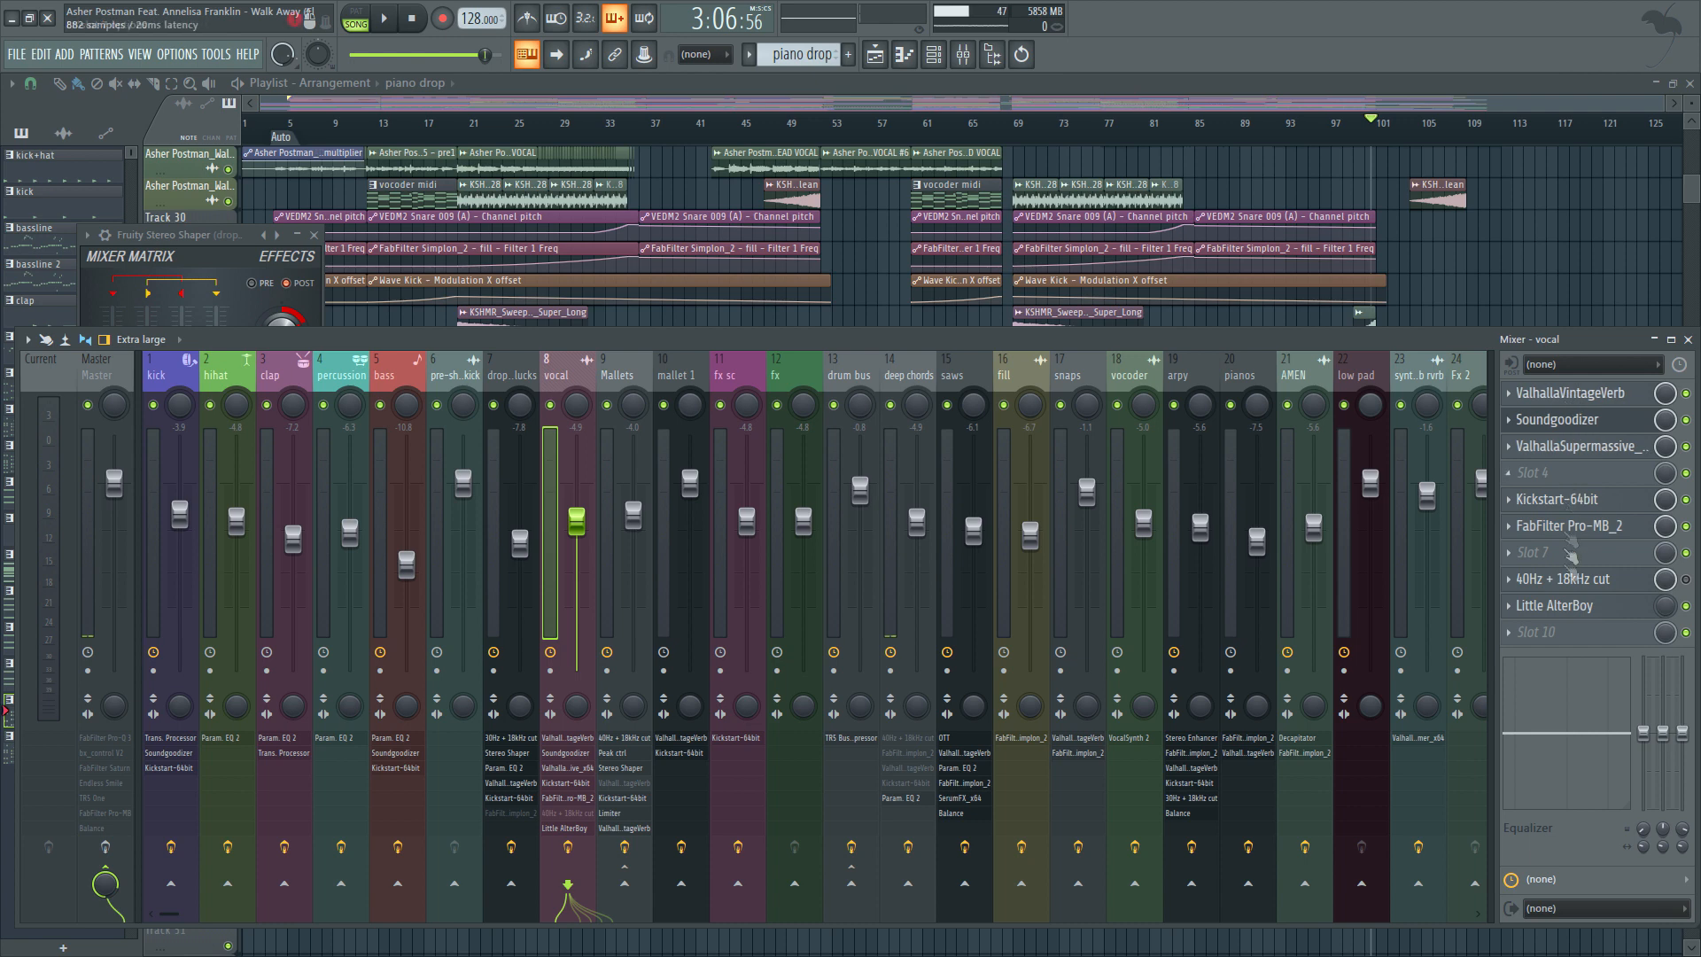
pyautogui.click(1542, 417)
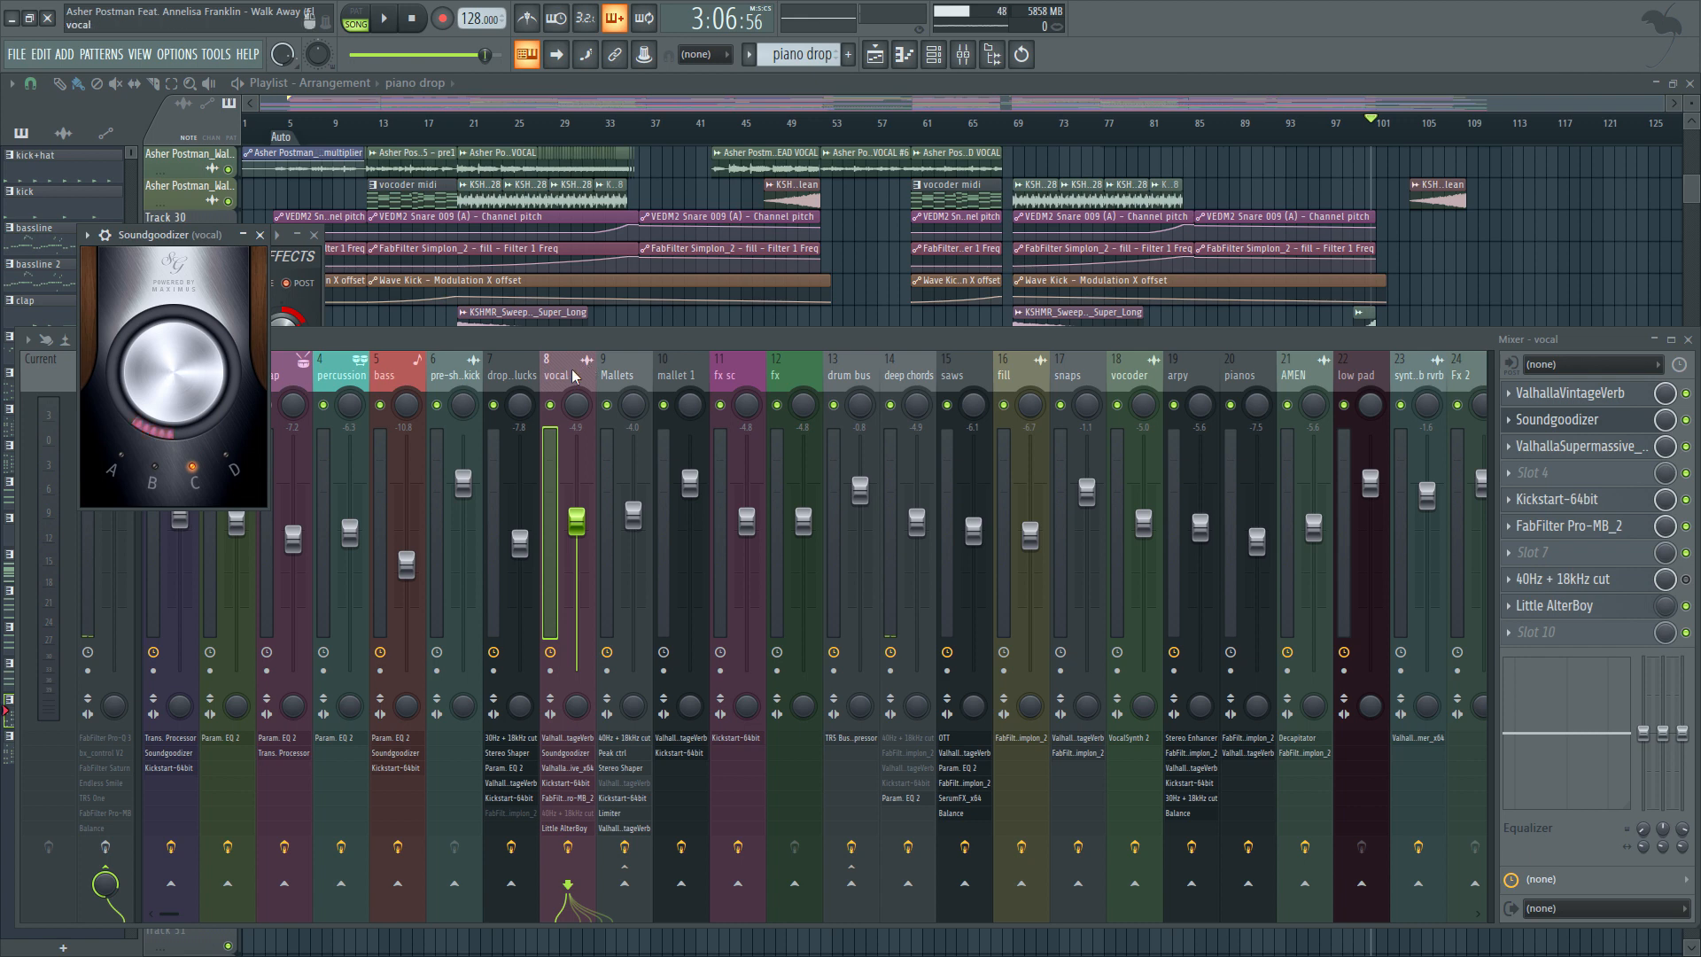
pyautogui.click(1552, 419)
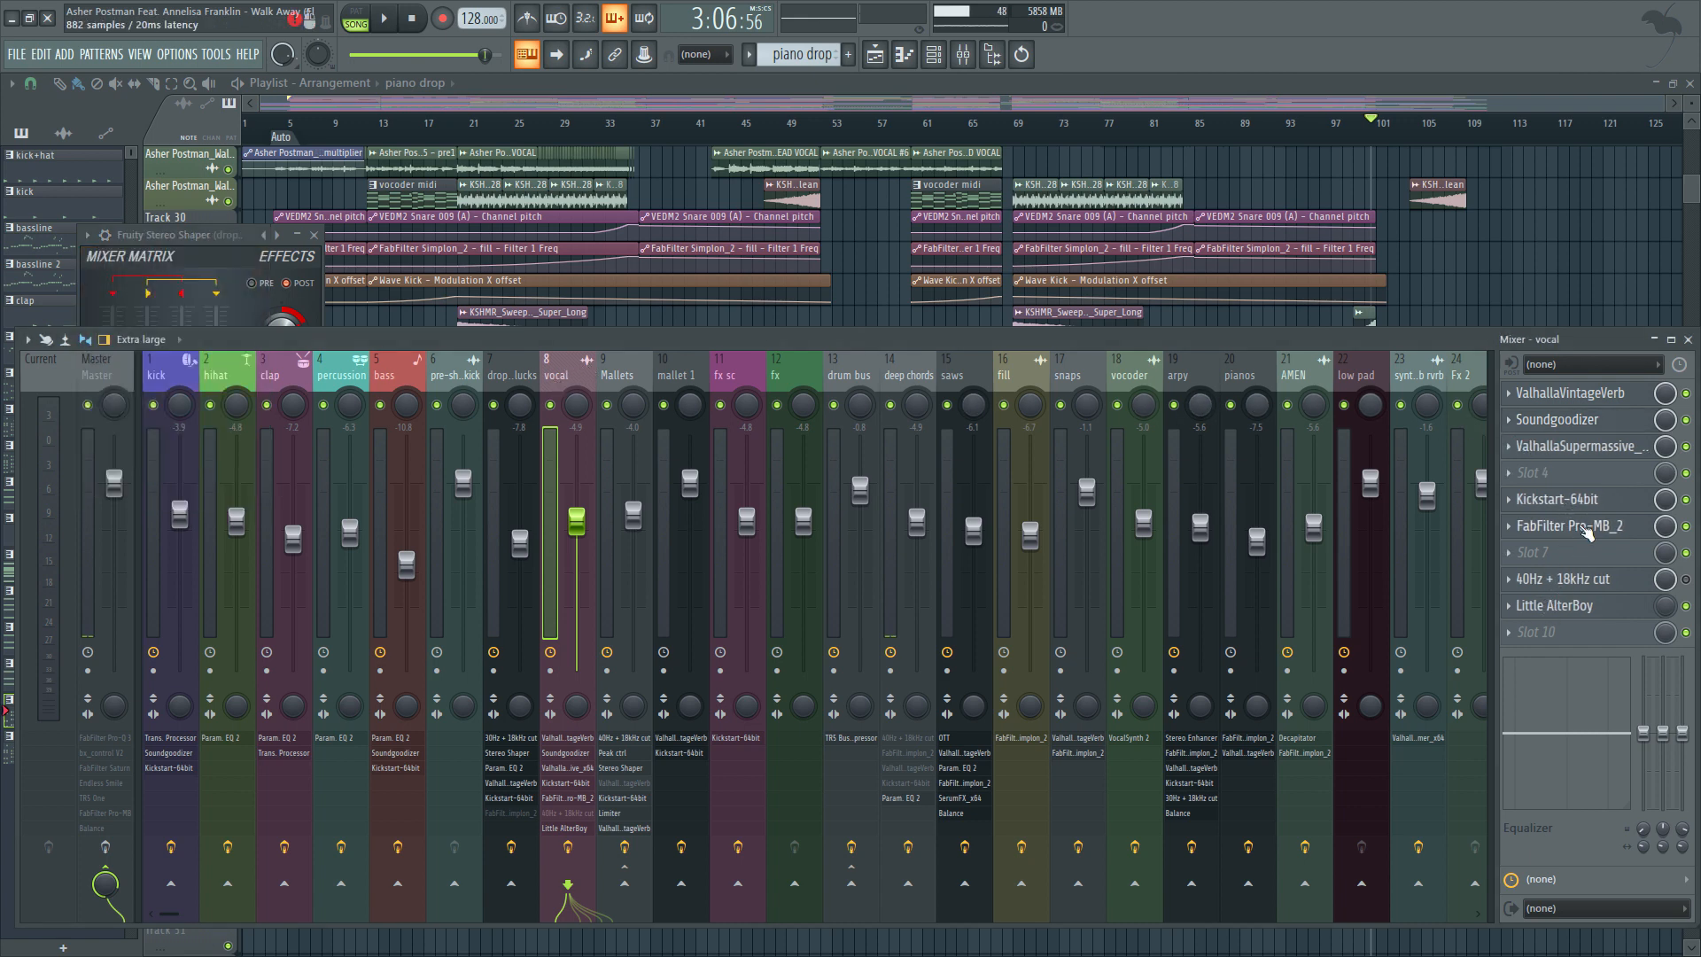
pyautogui.click(1586, 529)
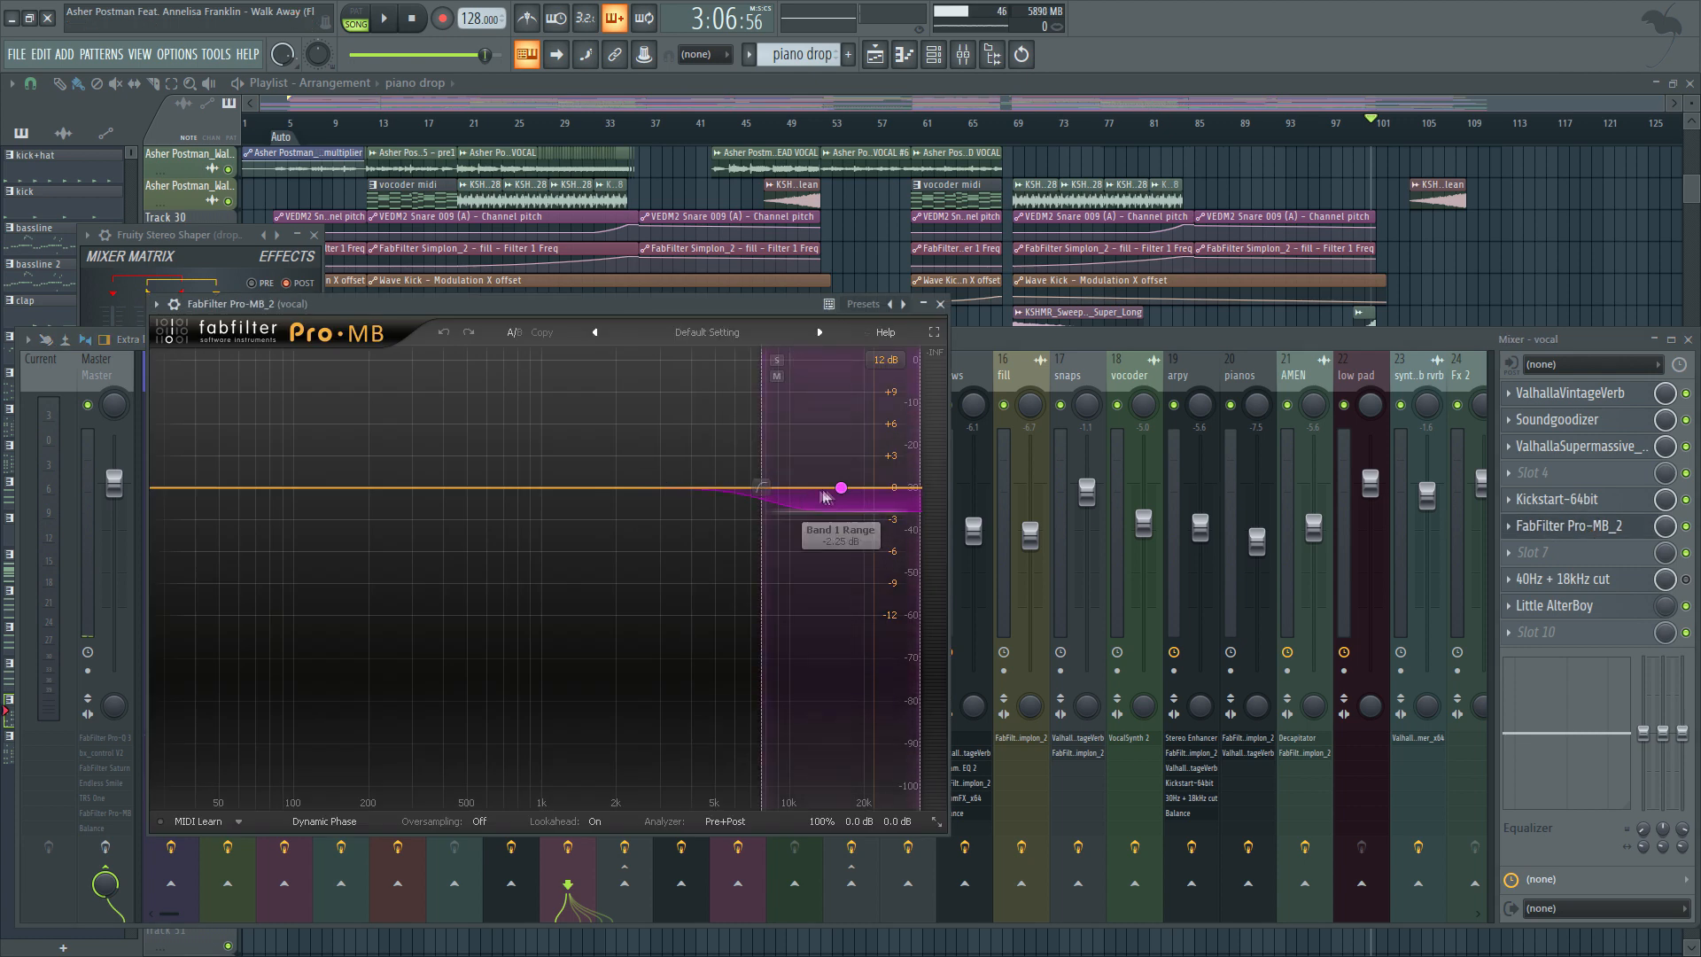
pyautogui.press('Escape')
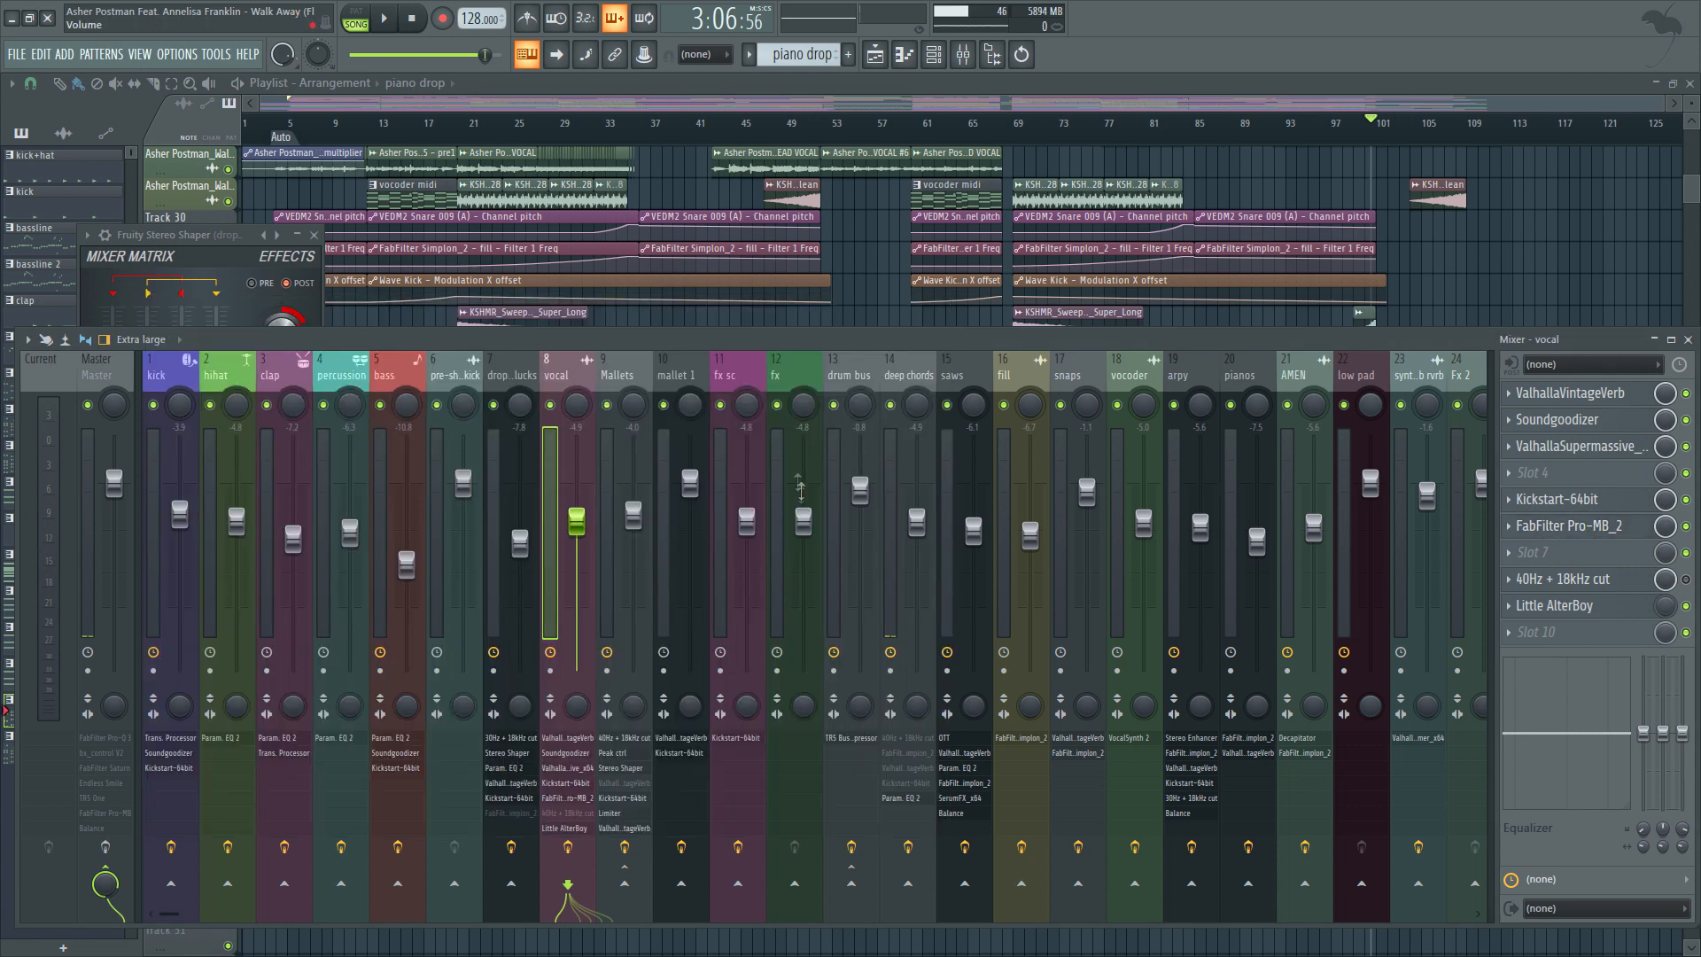
# Inspect the Fruity Stereo Shaper and Fruity Limiter on the Mallets track.
pyautogui.click(631, 381)
pyautogui.click(1614, 448)
pyautogui.click(1614, 450)
pyautogui.click(1615, 452)
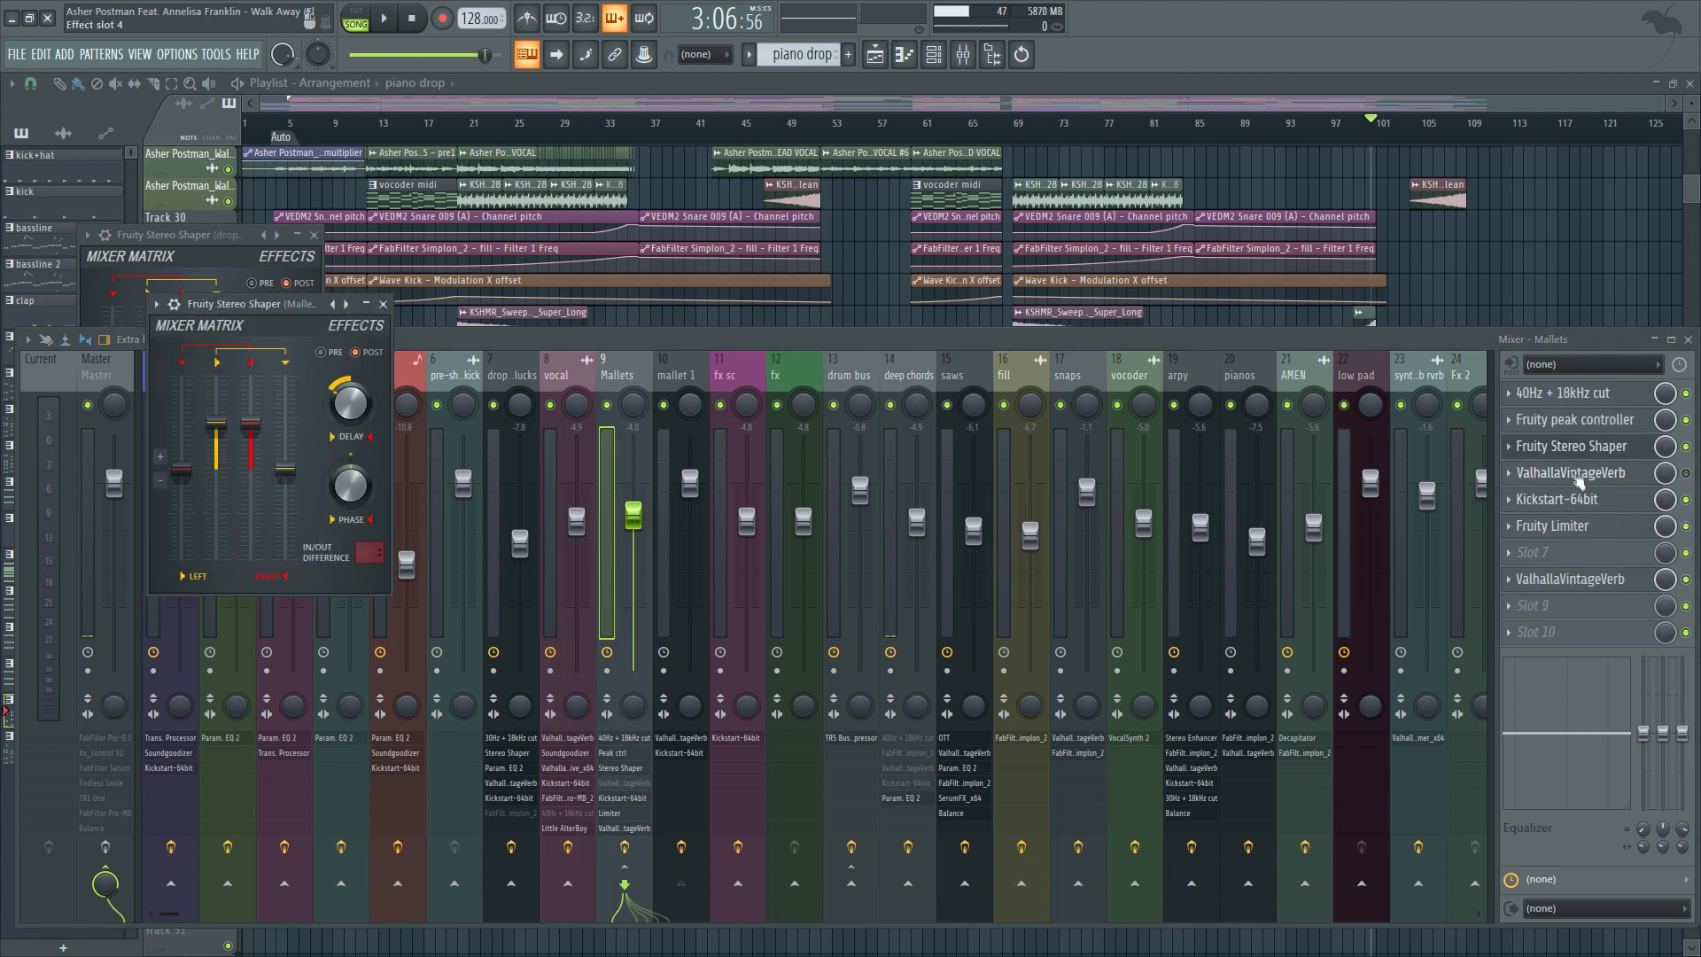
pyautogui.click(1561, 526)
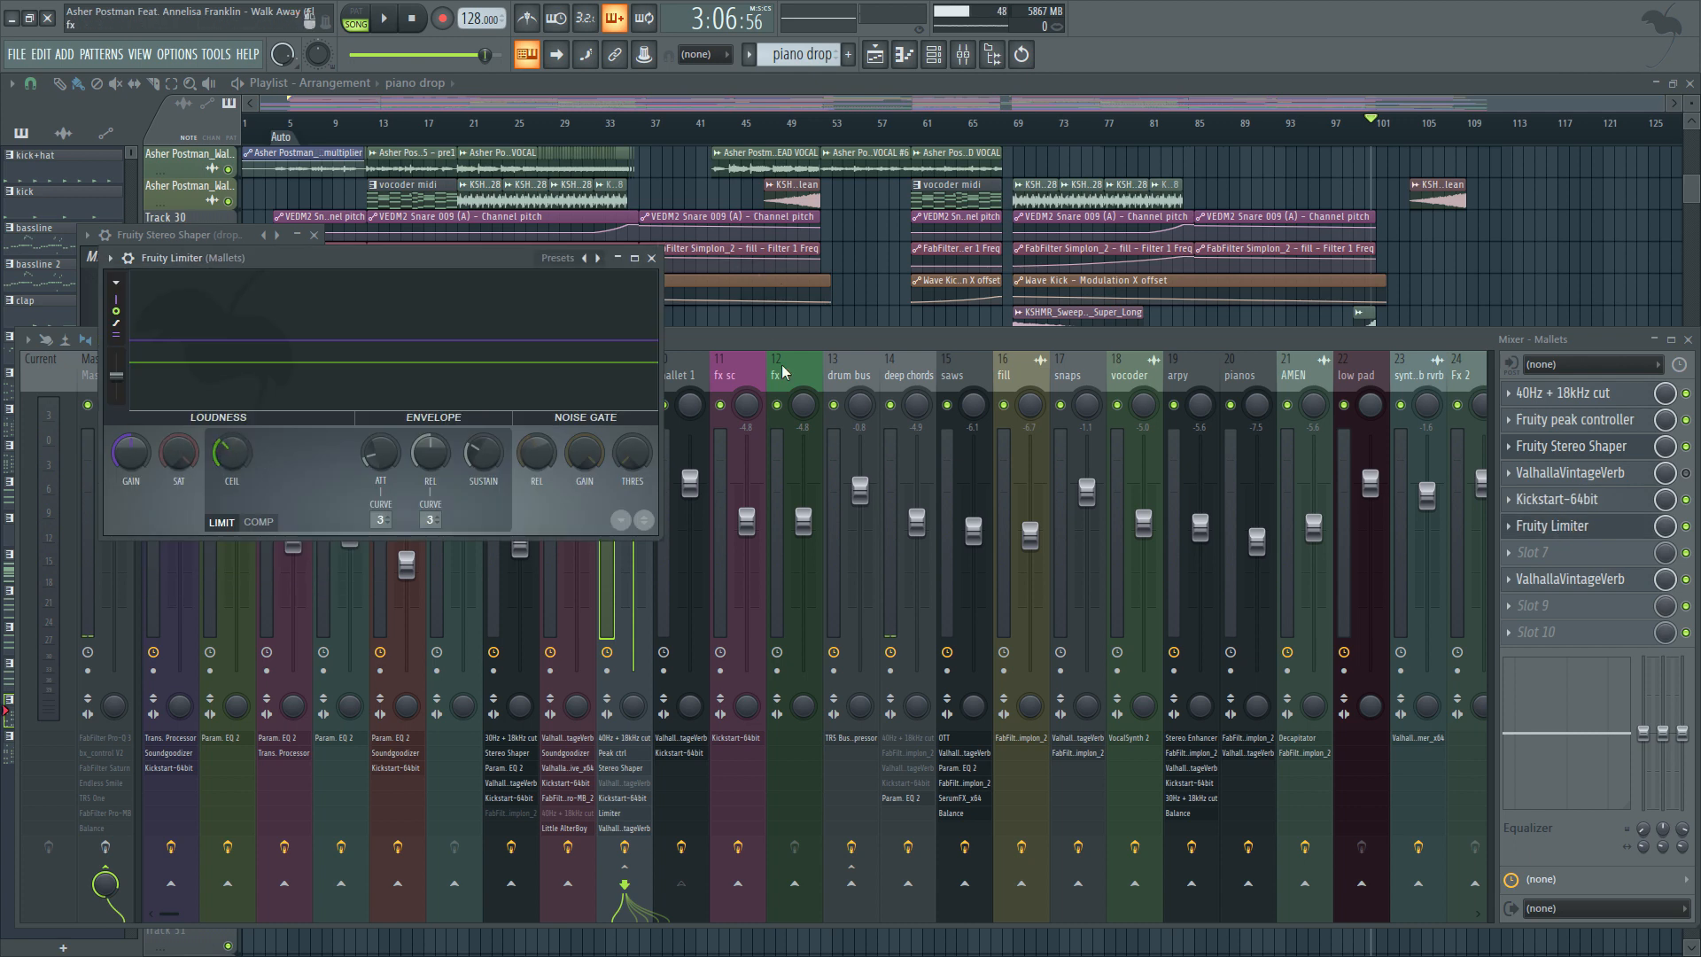
pyautogui.click(1564, 526)
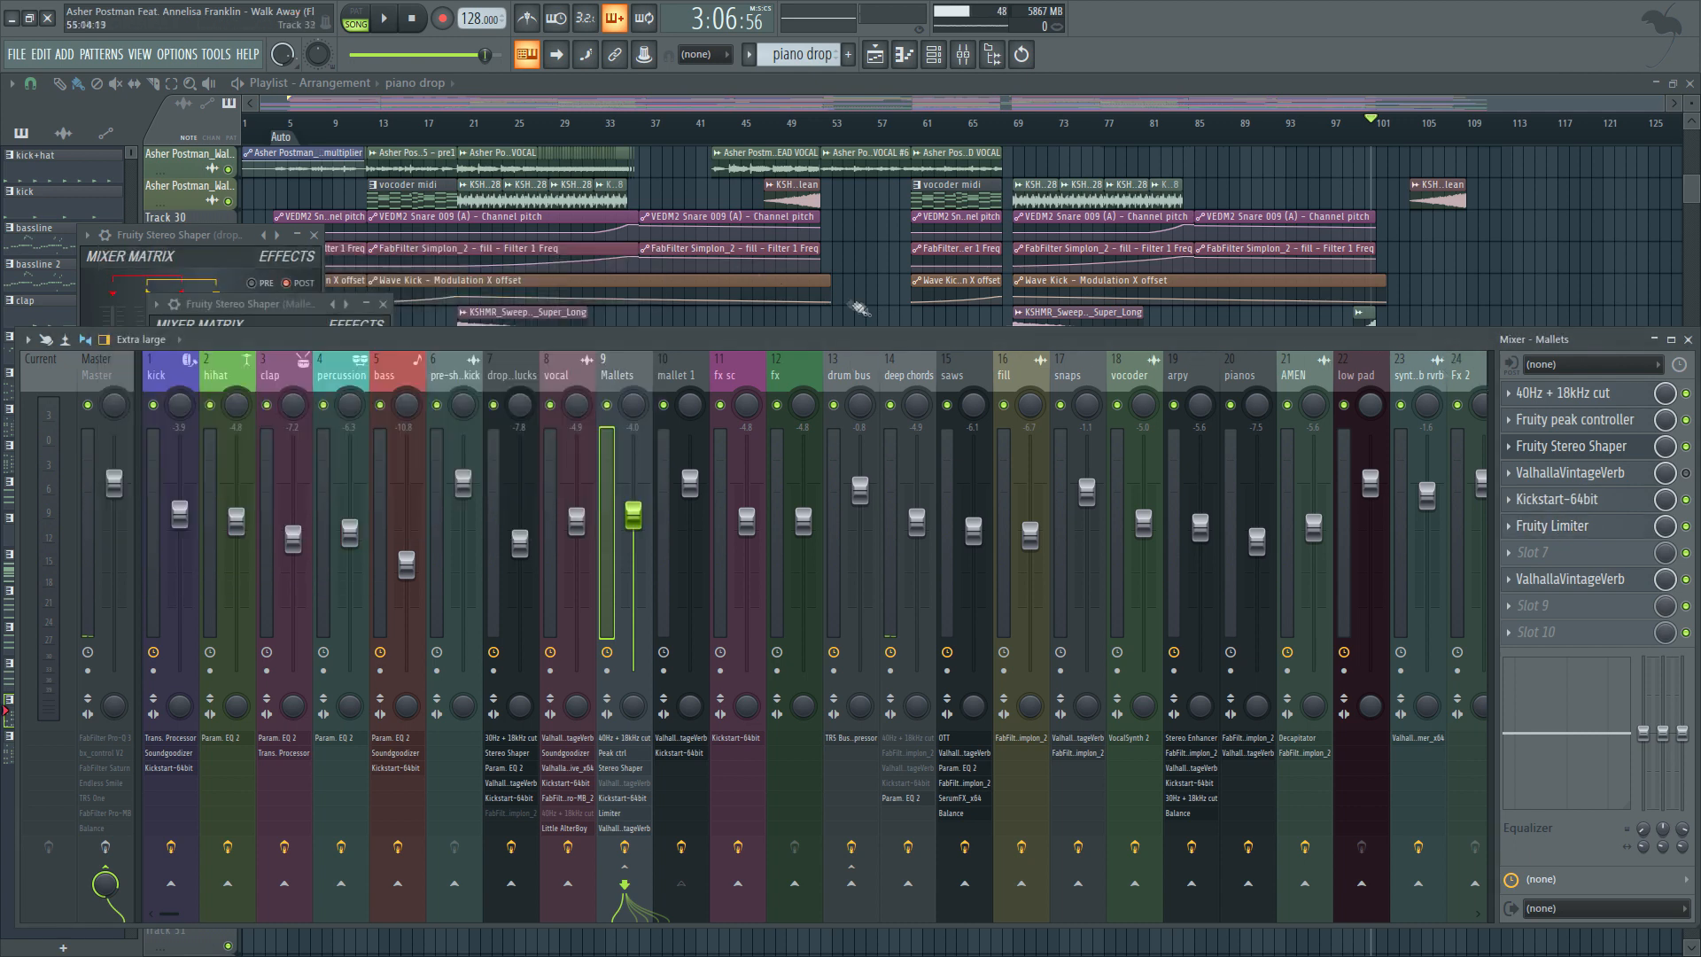
# Look over the deep chords track's effects, and inspect OTT, Fruity Parametric EQ 2 and SerumFX on the saws track.
pyautogui.click(886, 373)
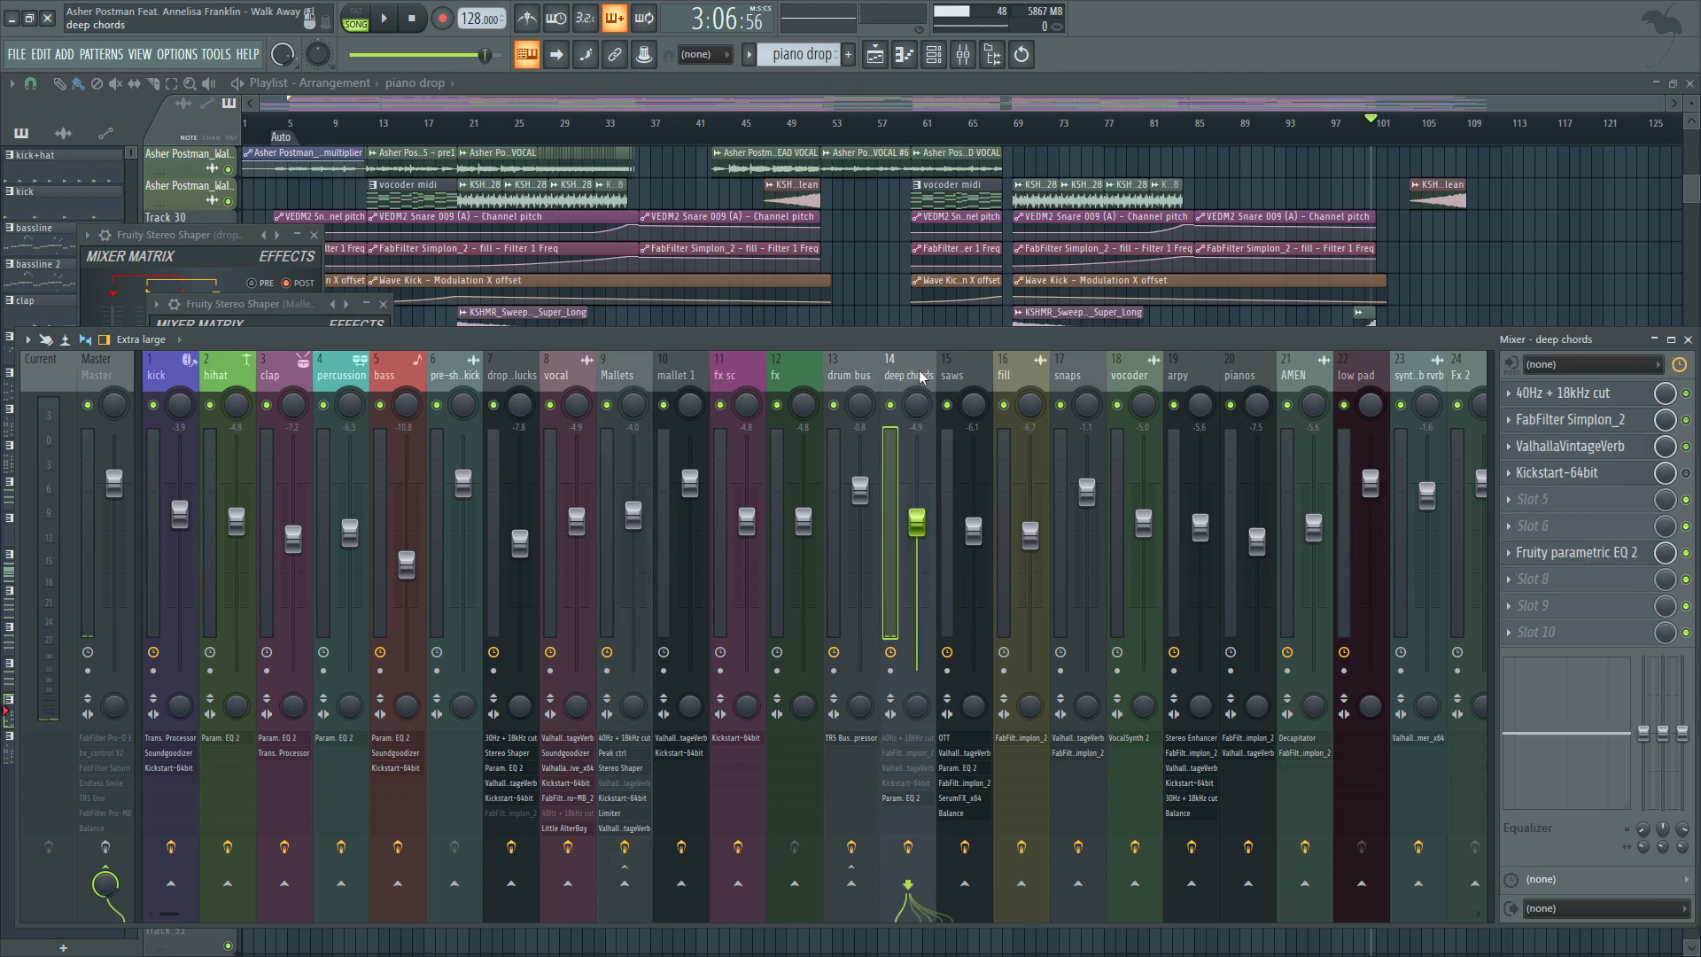
pyautogui.scroll(-6, 779, 368)
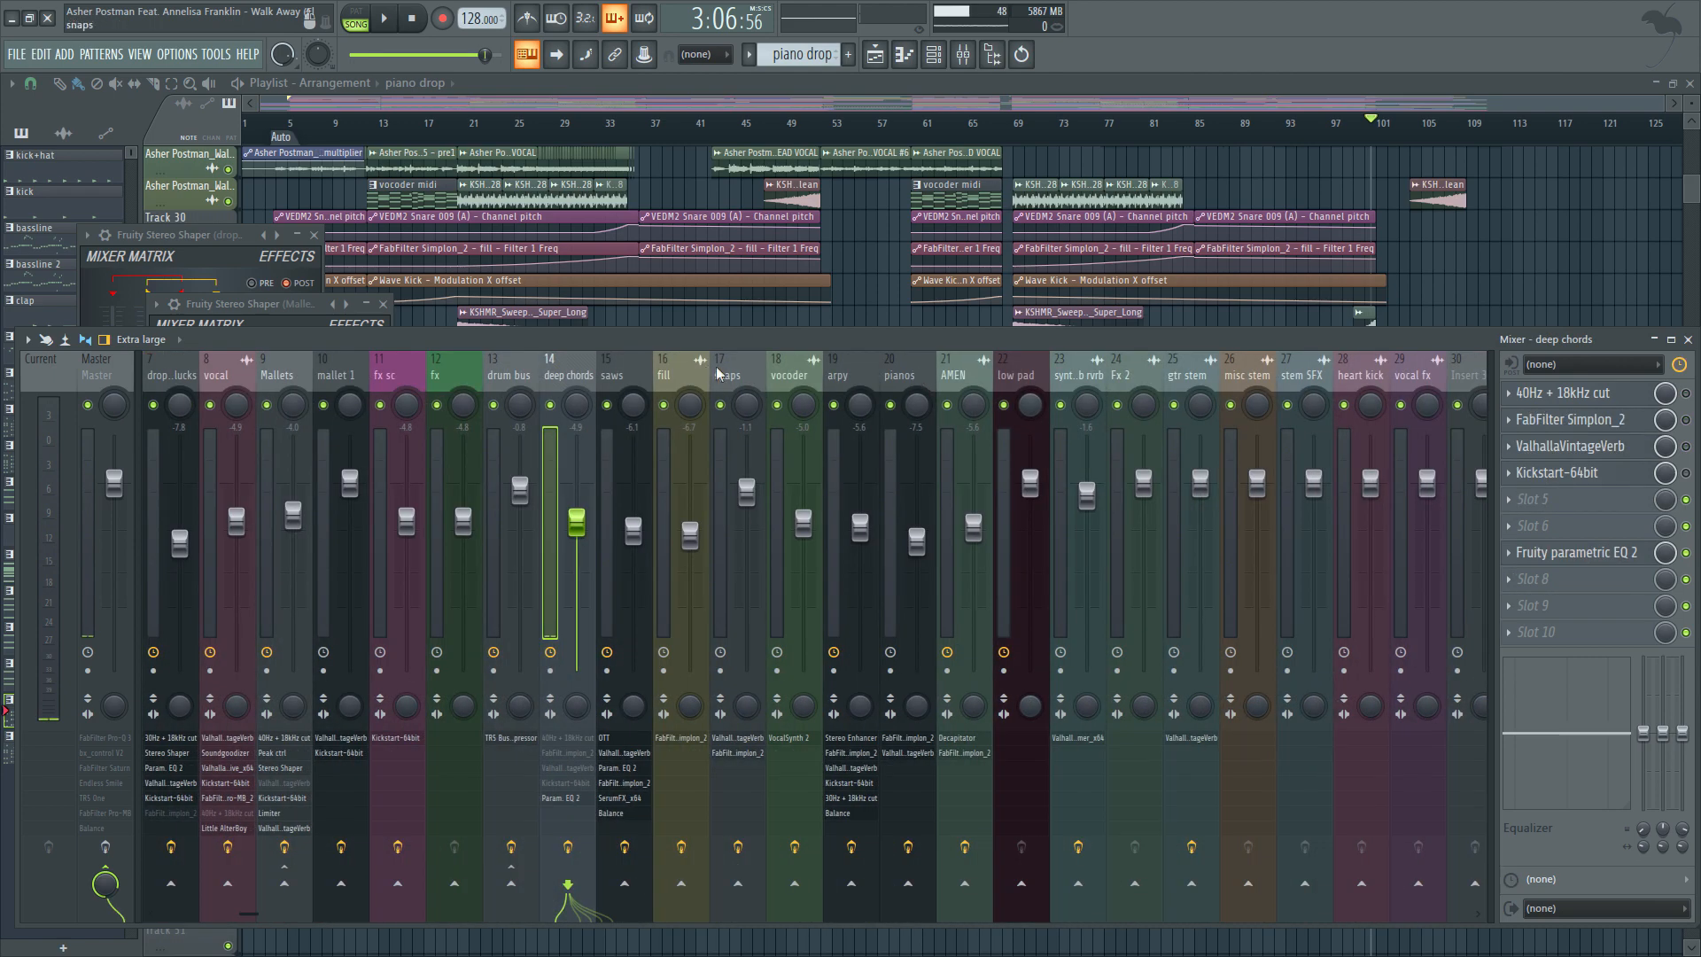
pyautogui.click(611, 375)
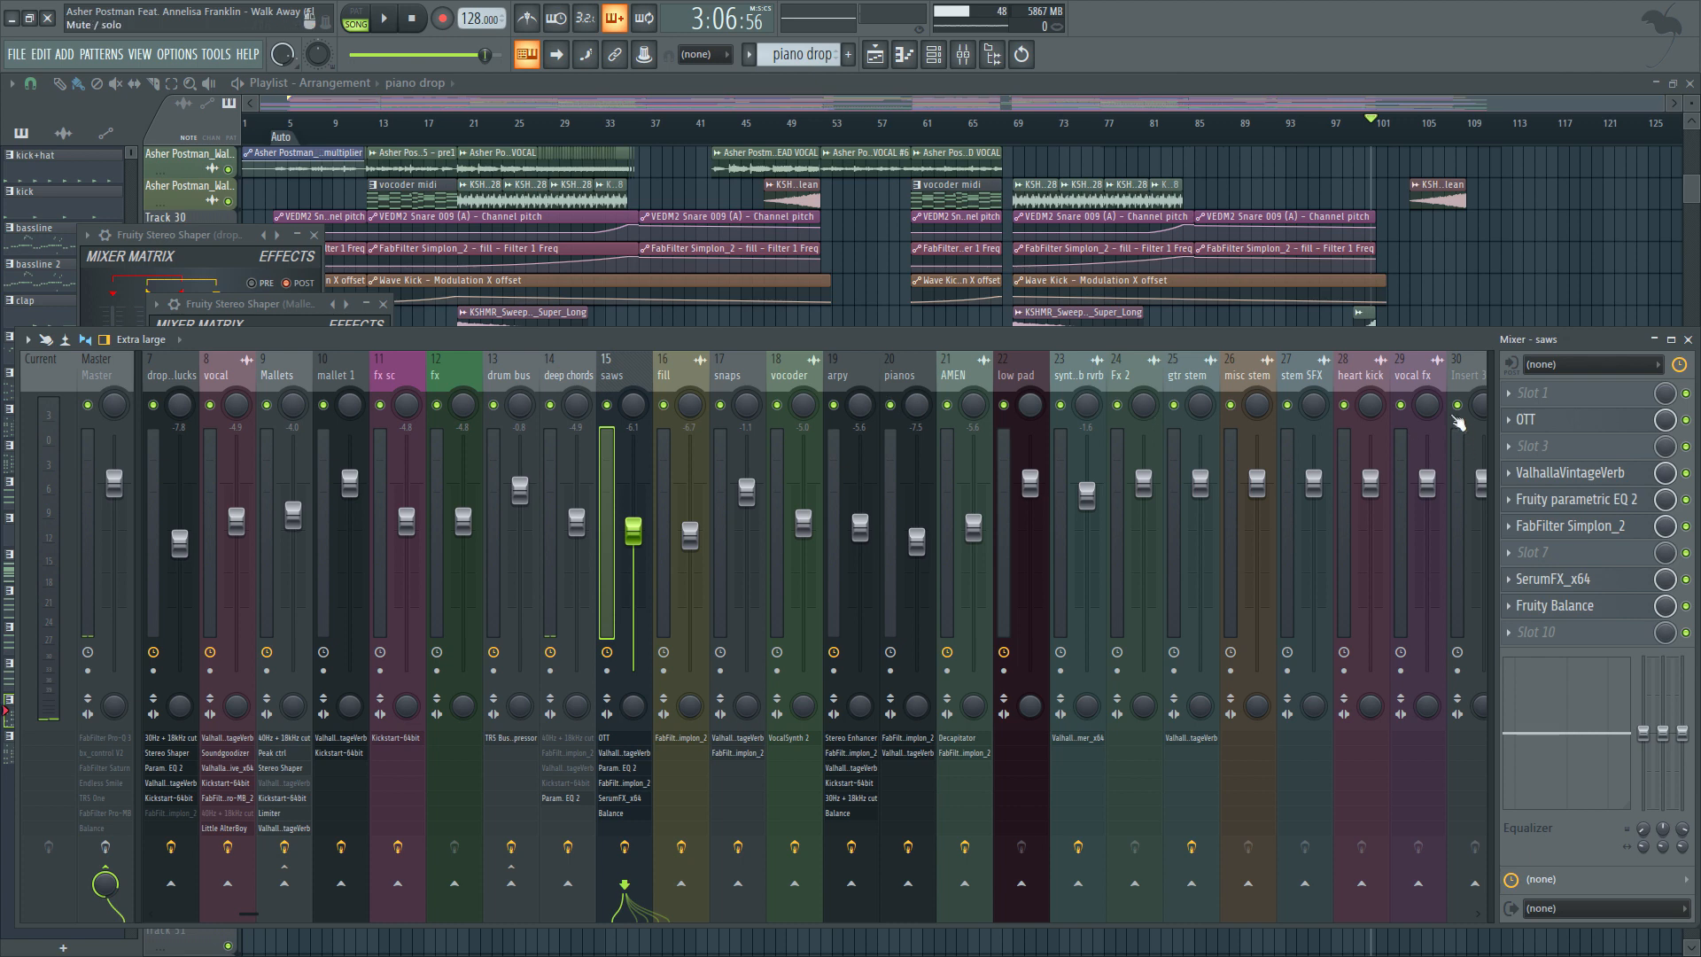
pyautogui.click(1598, 420)
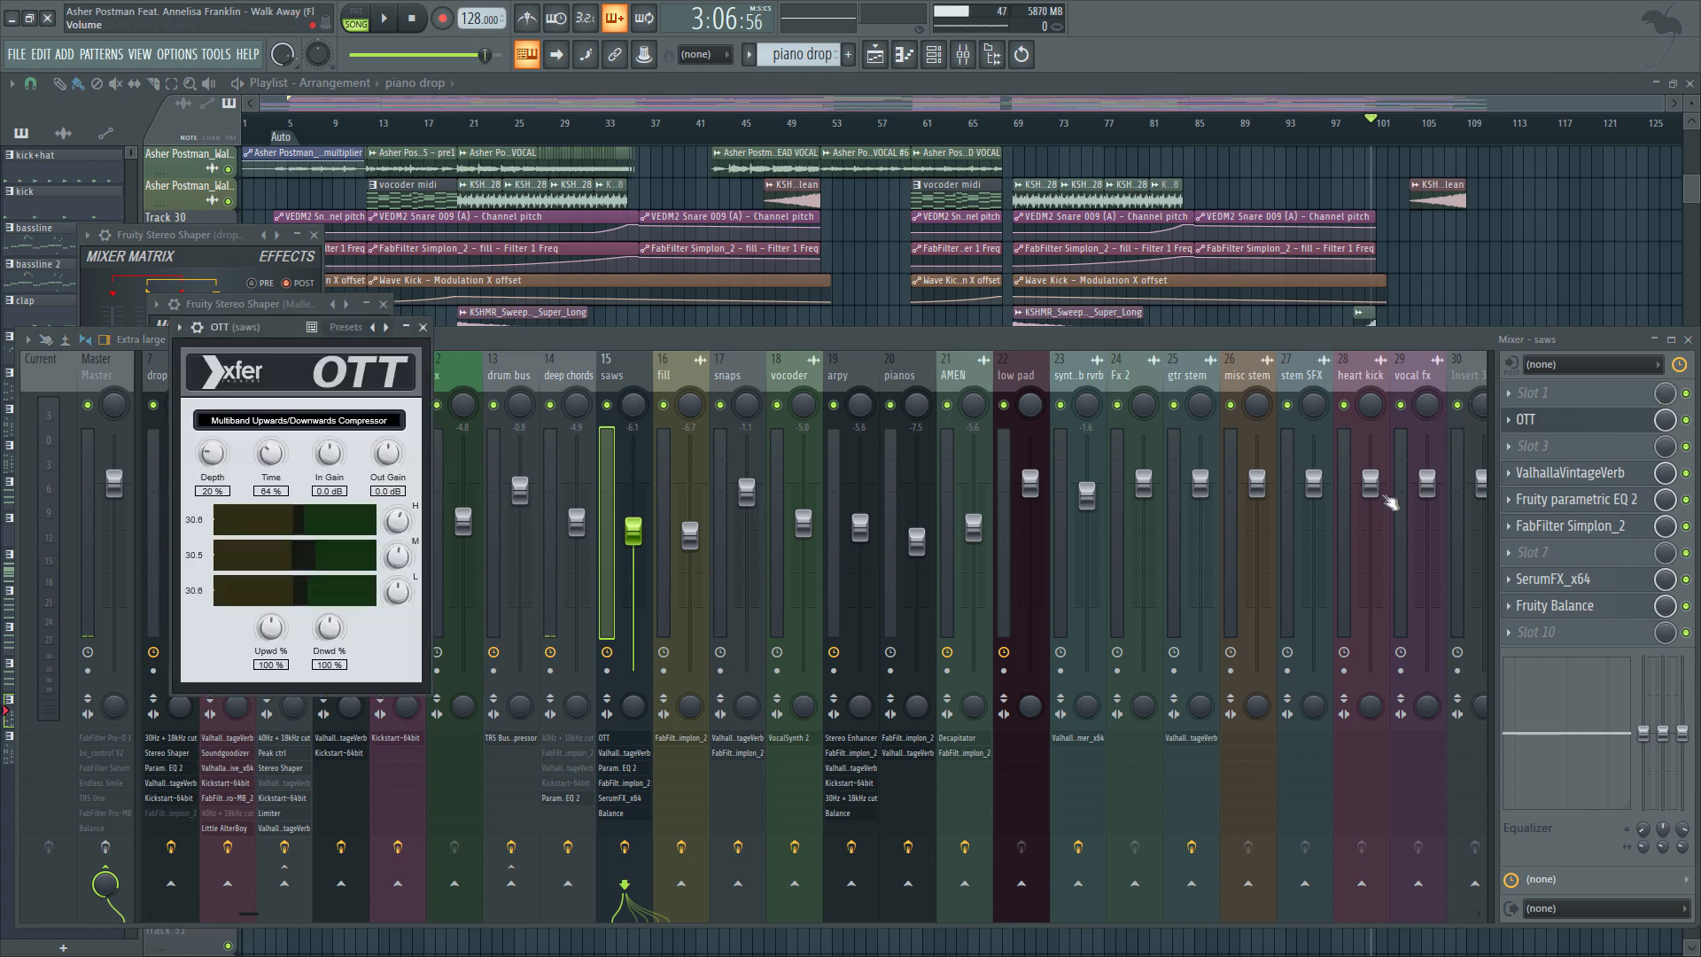
pyautogui.click(1580, 502)
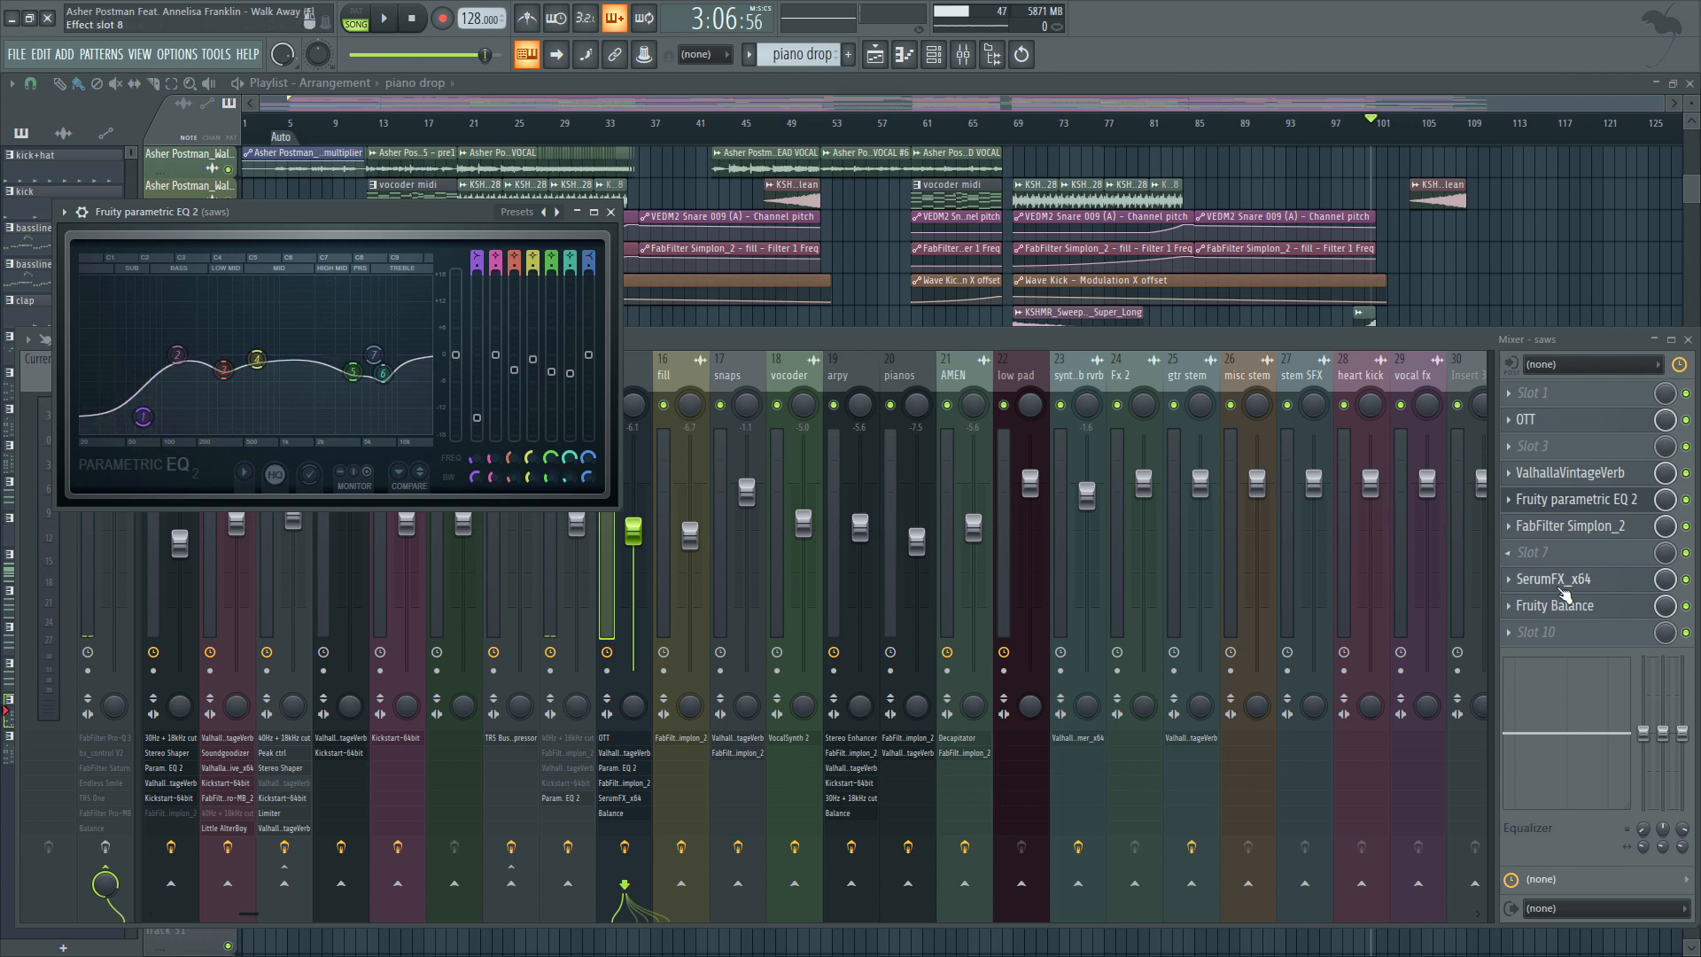
pyautogui.click(1559, 585)
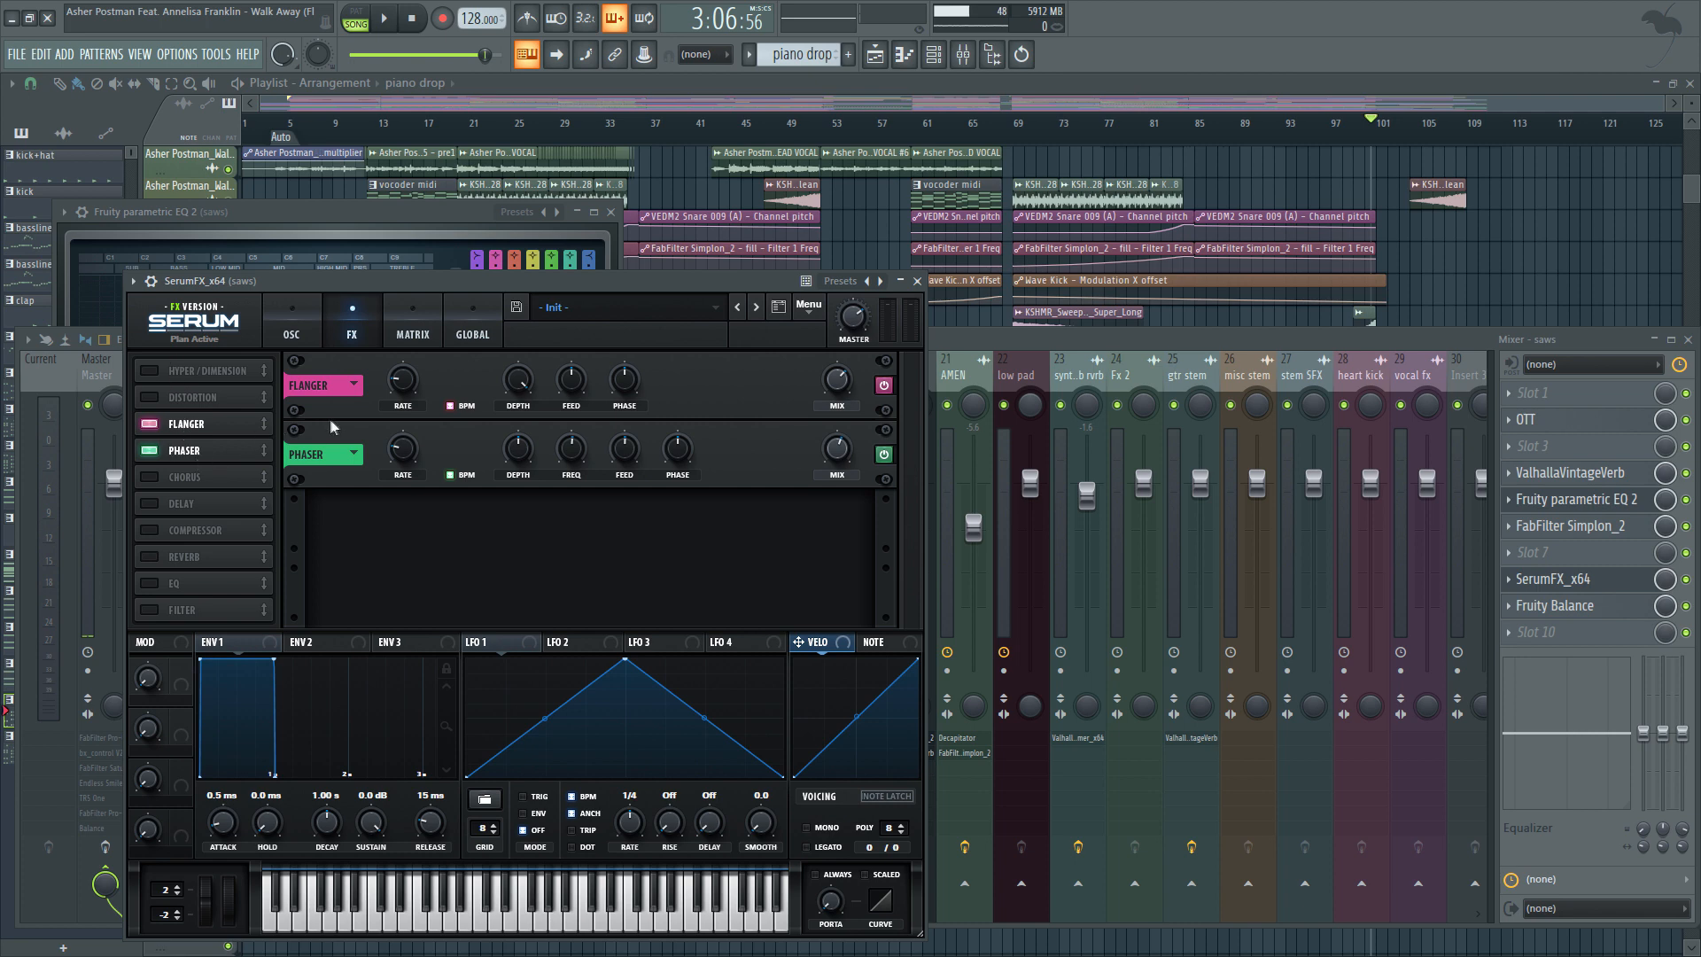
pyautogui.press('Escape')
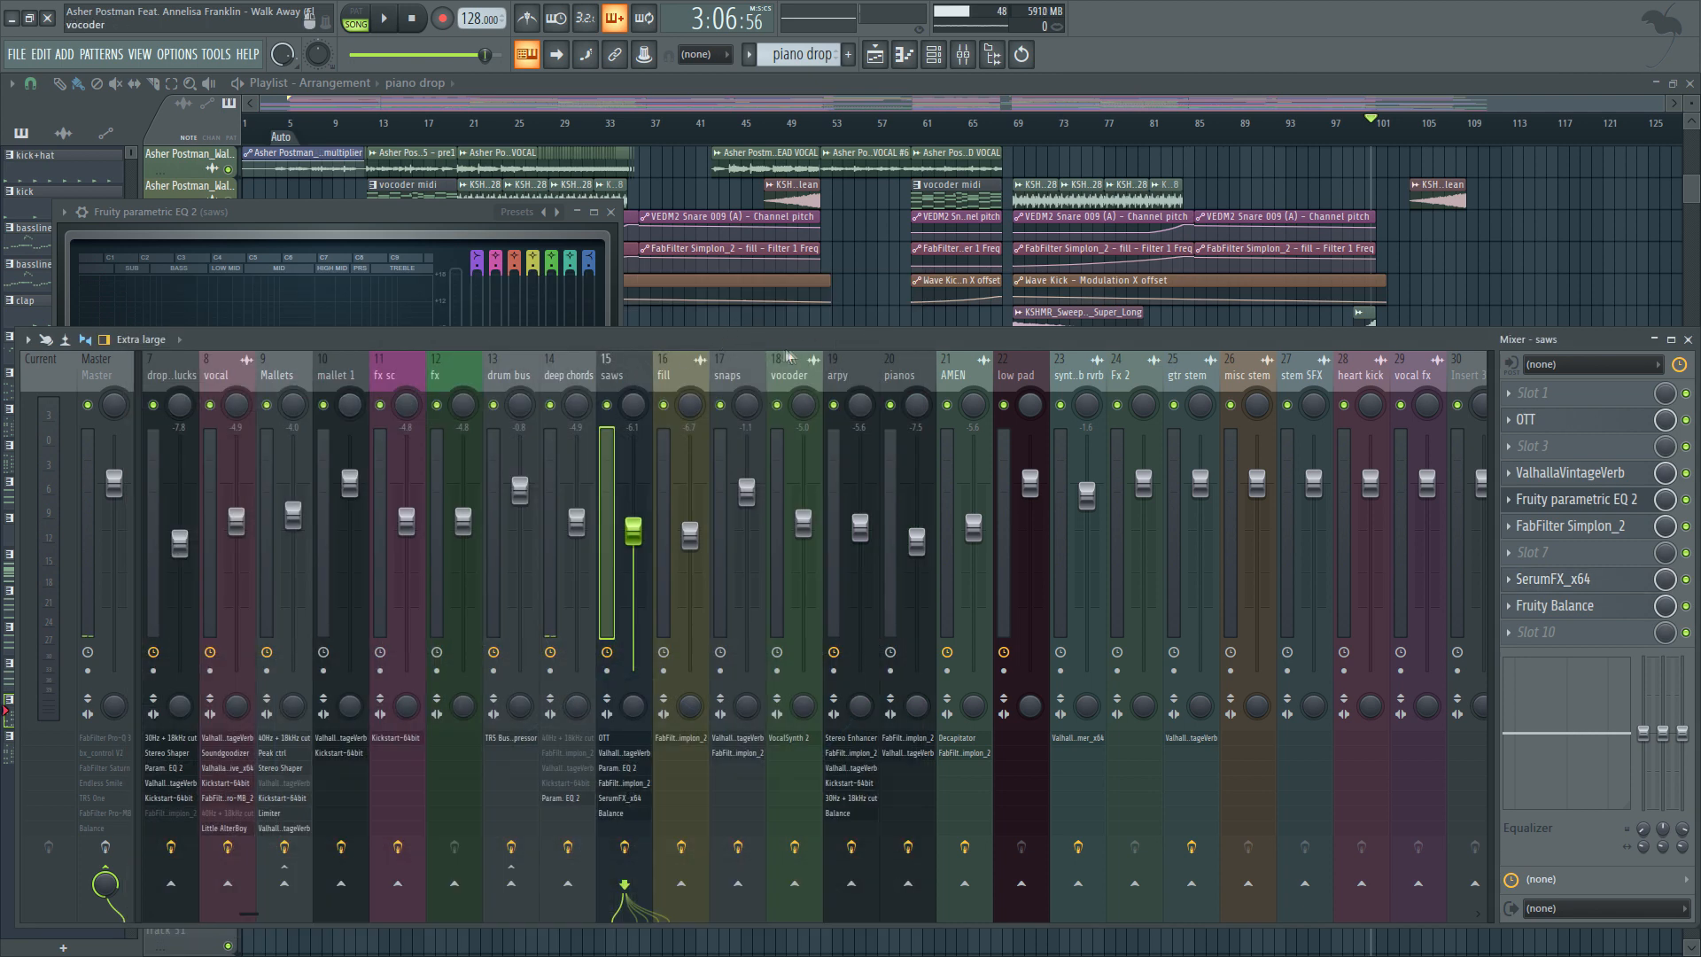
# Inspect the Fruity Stereo Enhancer on the arpy track and return to the first mixer tracks.
pyautogui.click(850, 383)
pyautogui.click(1568, 399)
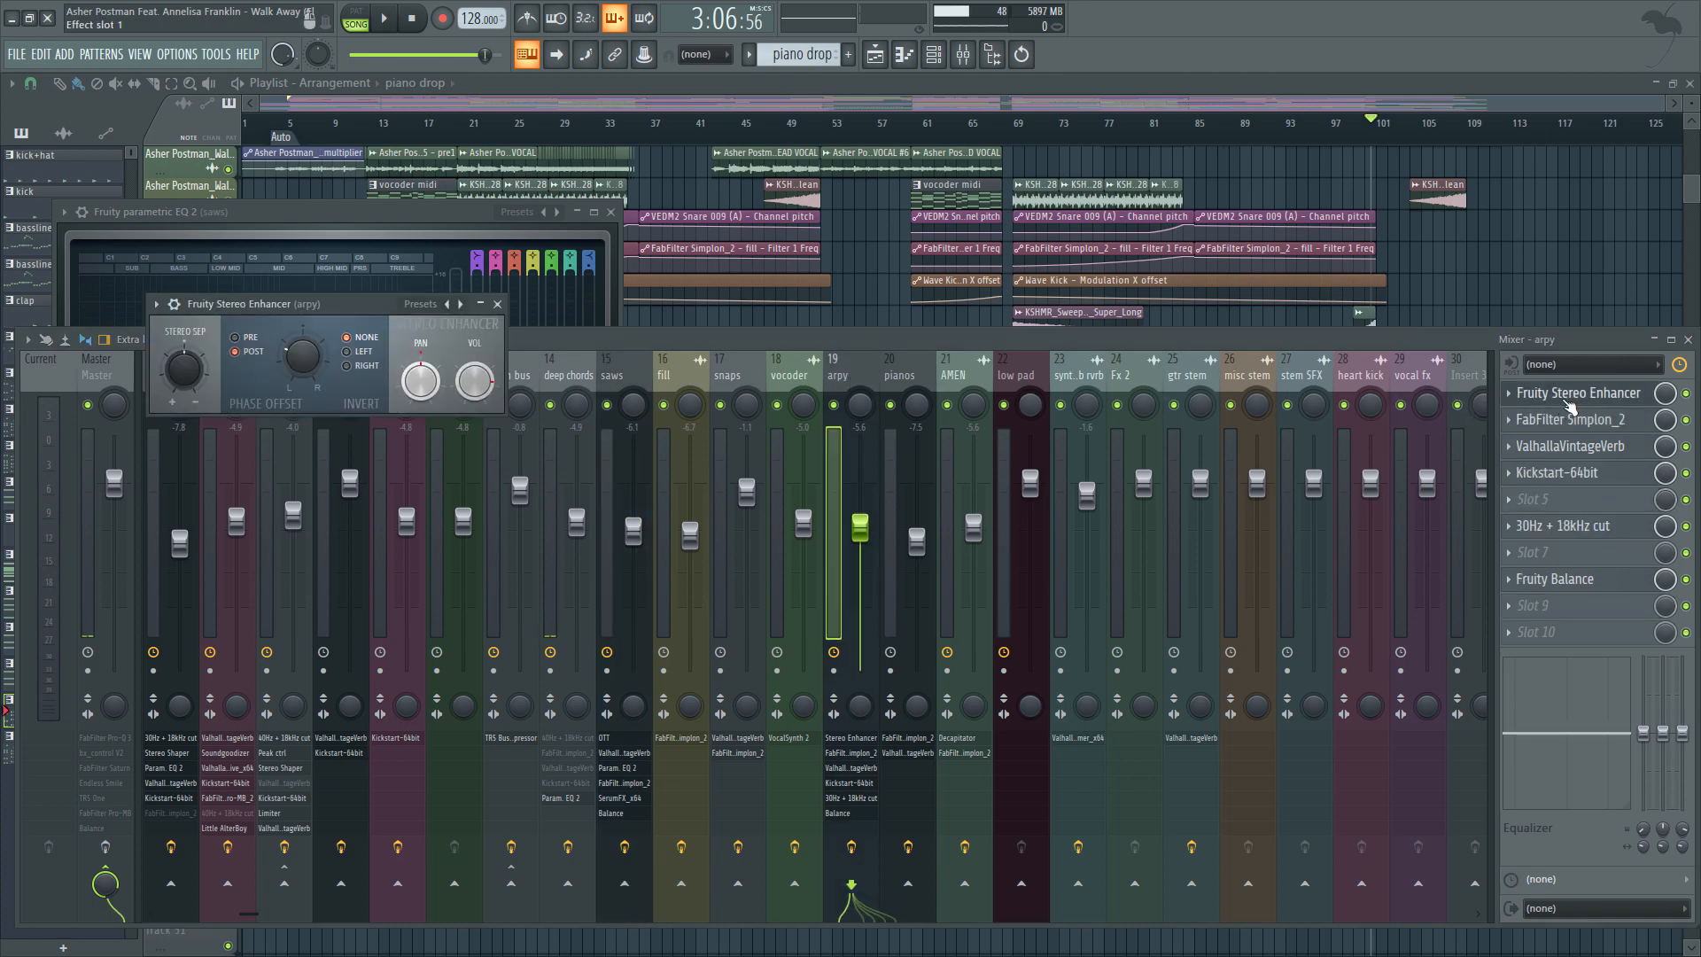
pyautogui.press('Escape')
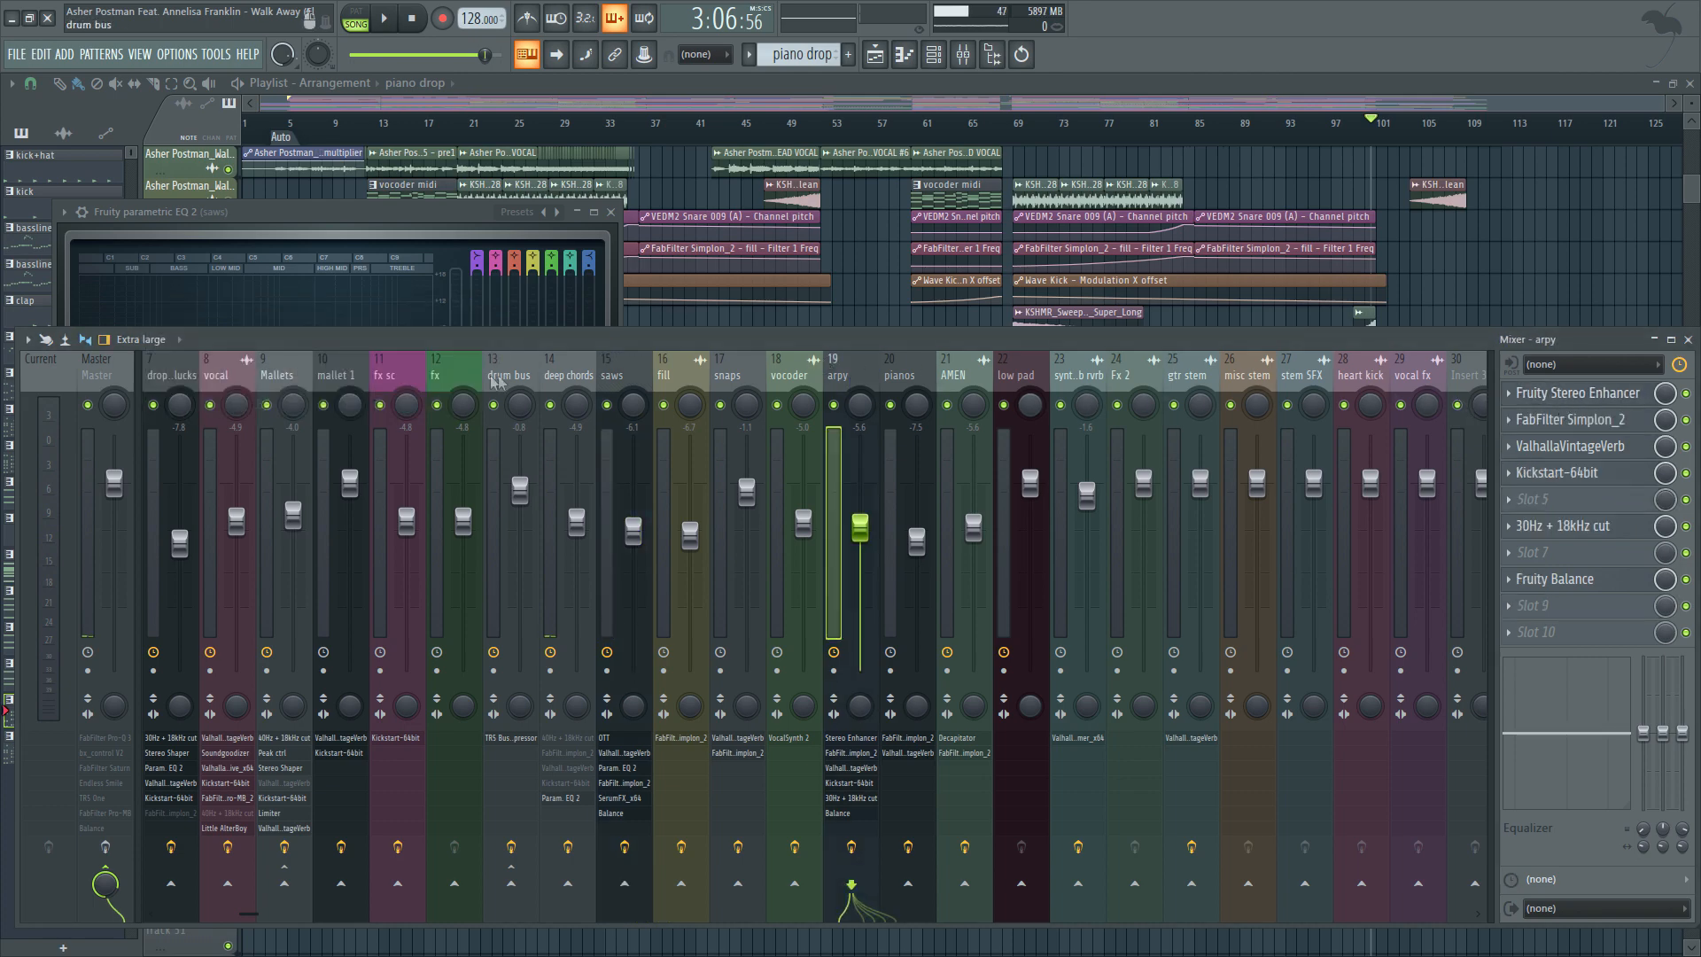
pyautogui.hscroll(-6, 484, 369)
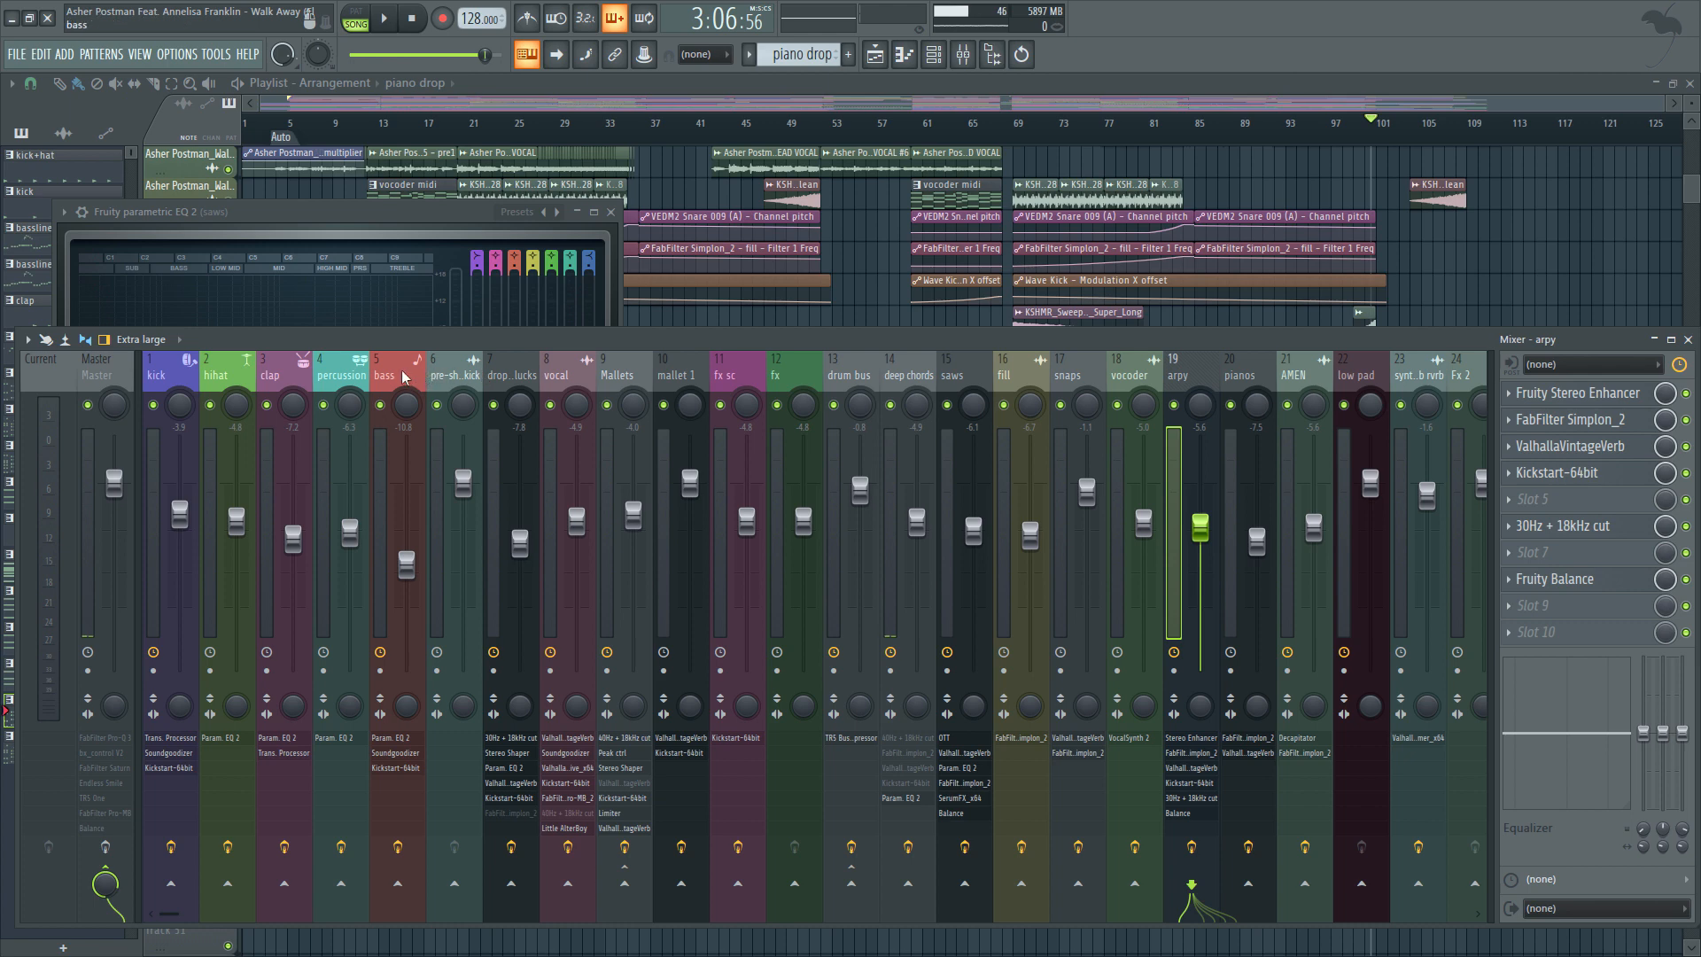
# Examine the low-cut and high-cut bands of FabFilter Pro-Q 3 on the Master track.
pyautogui.click(172, 381)
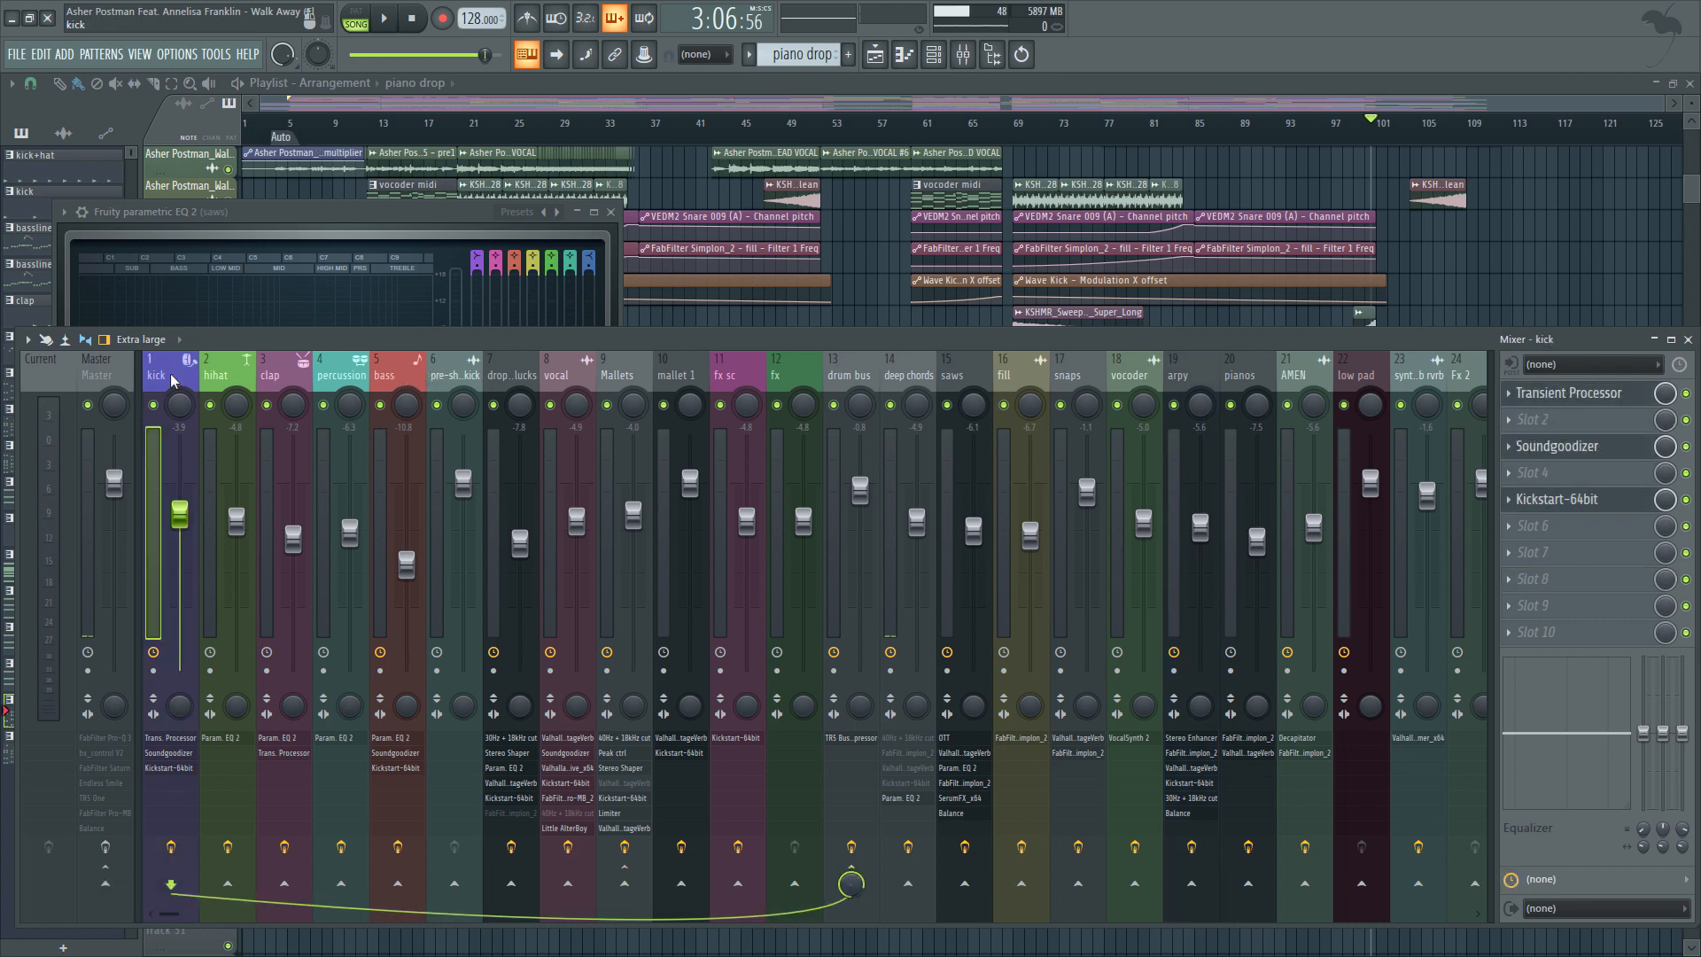
pyautogui.click(104, 370)
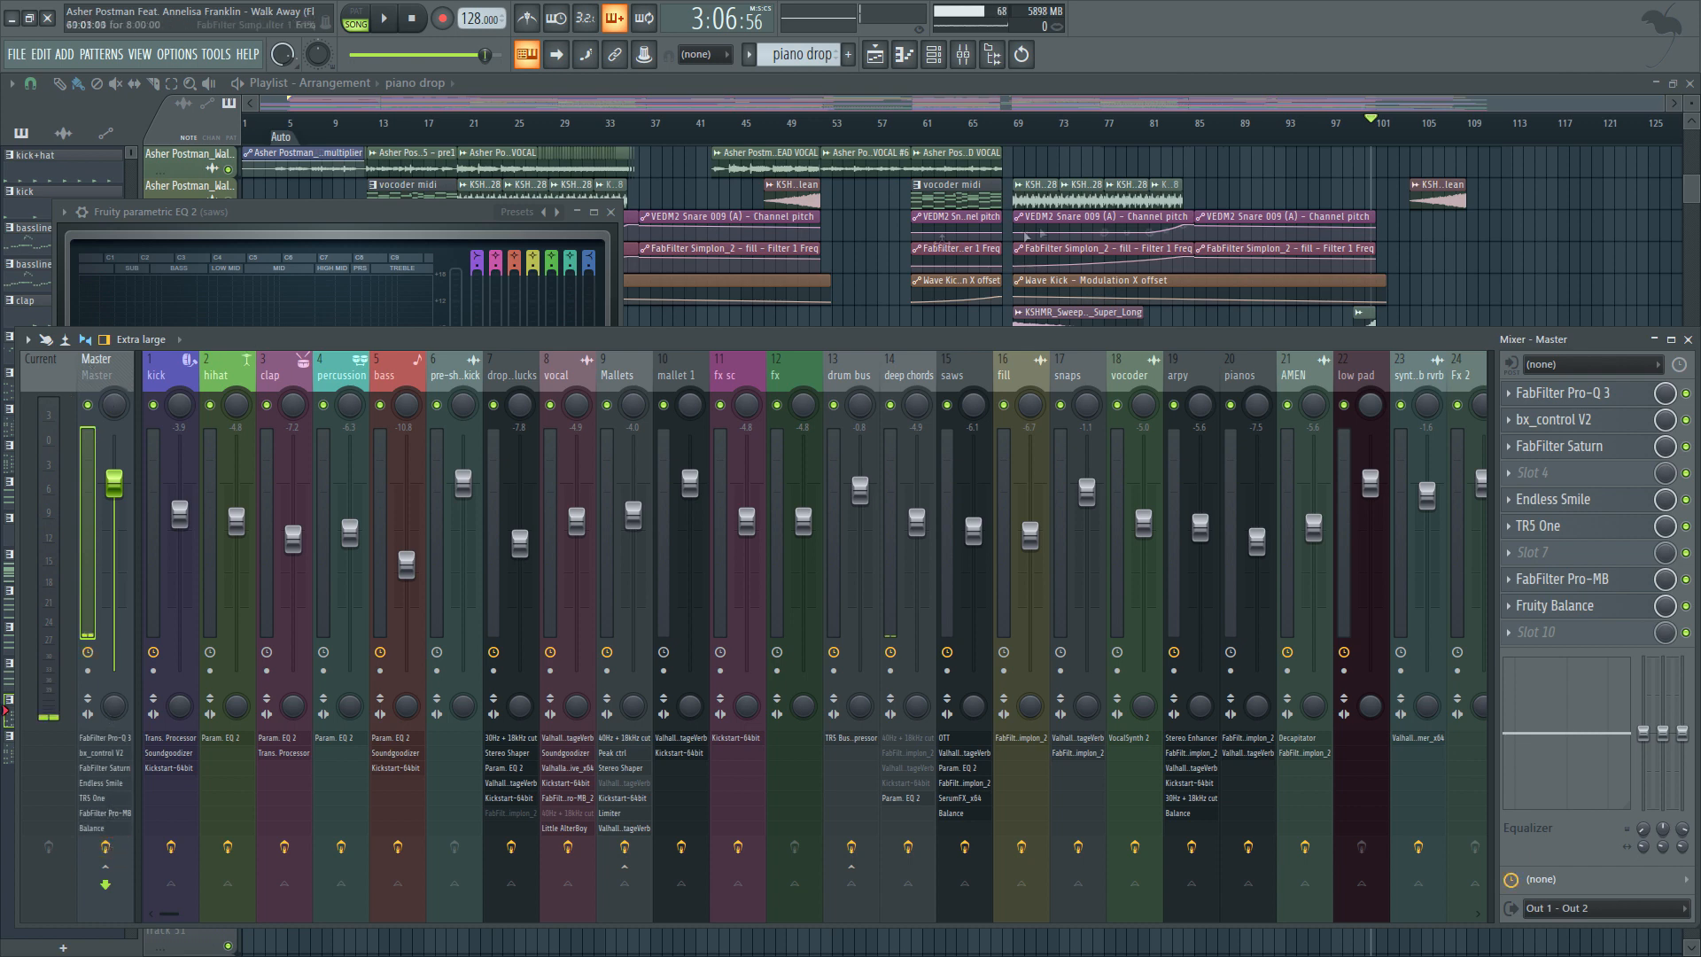
pyautogui.click(1595, 392)
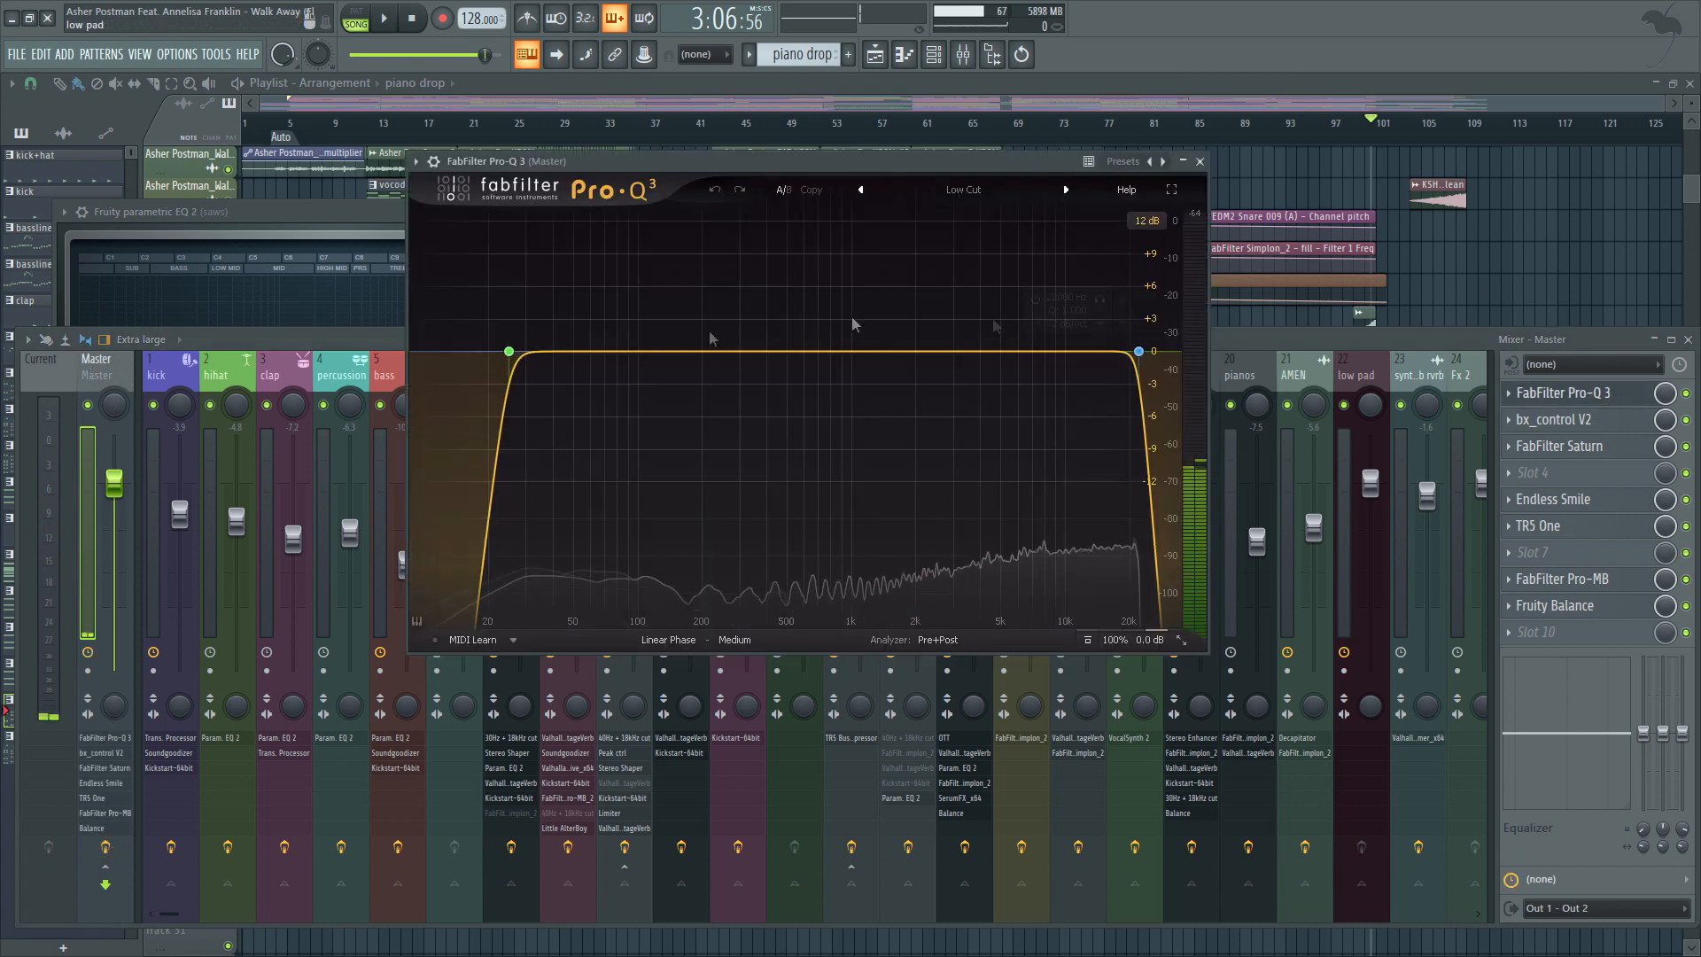
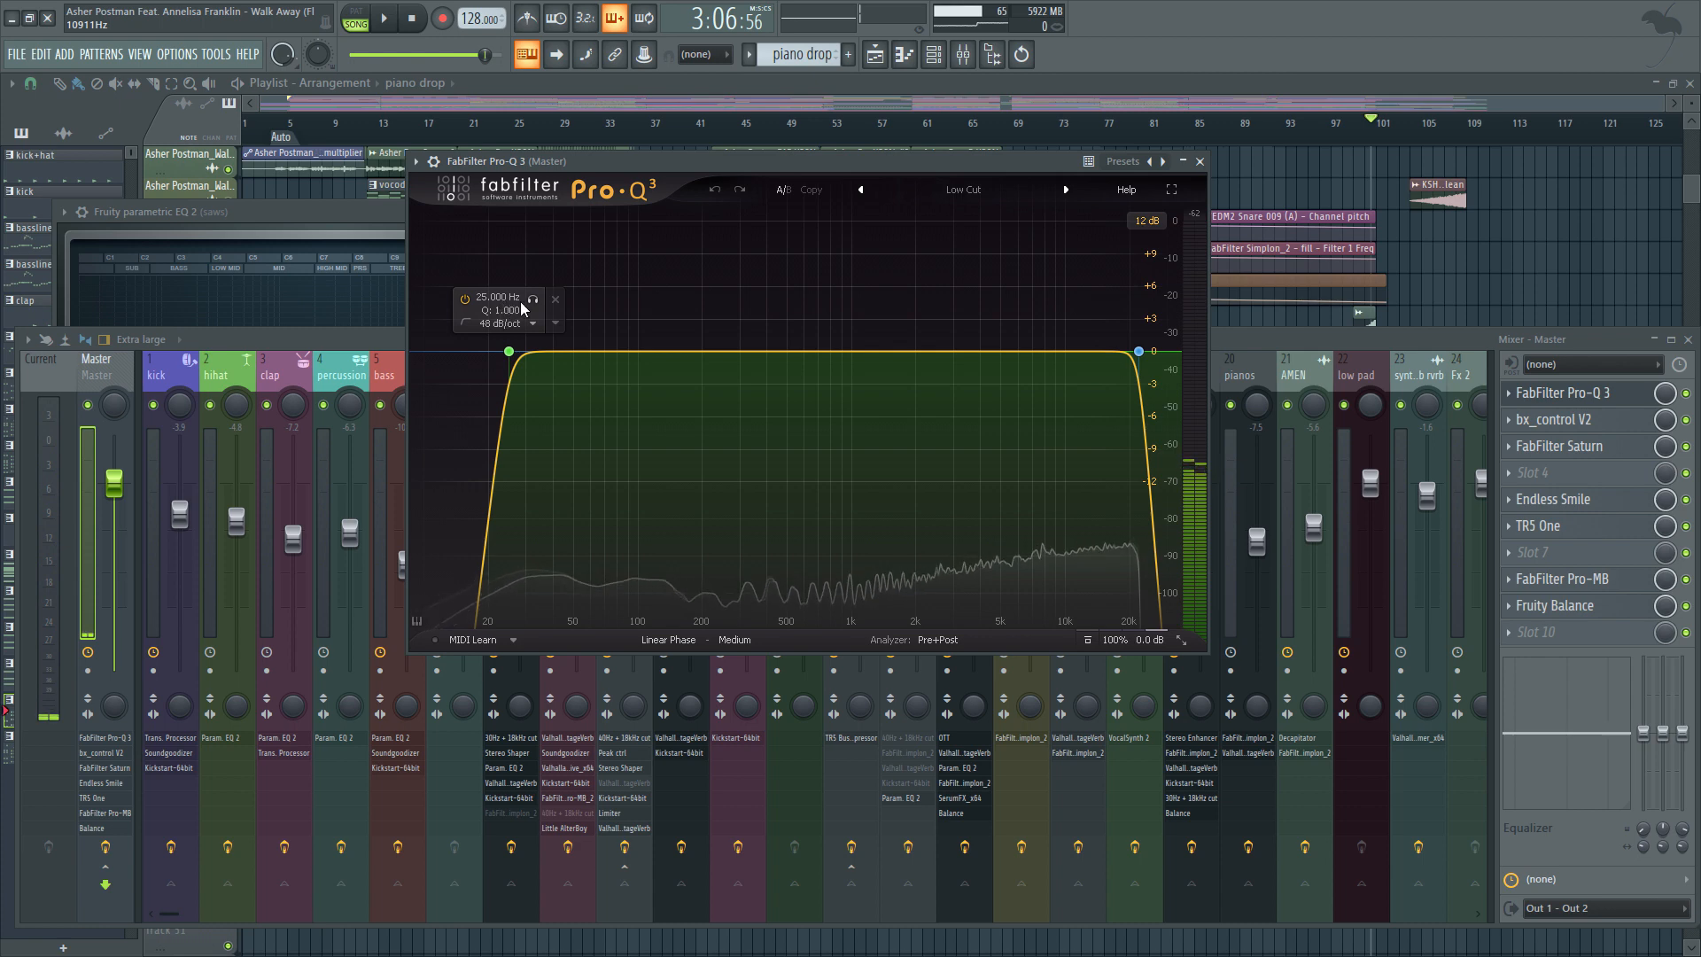
pyautogui.moveTo(1128, 365)
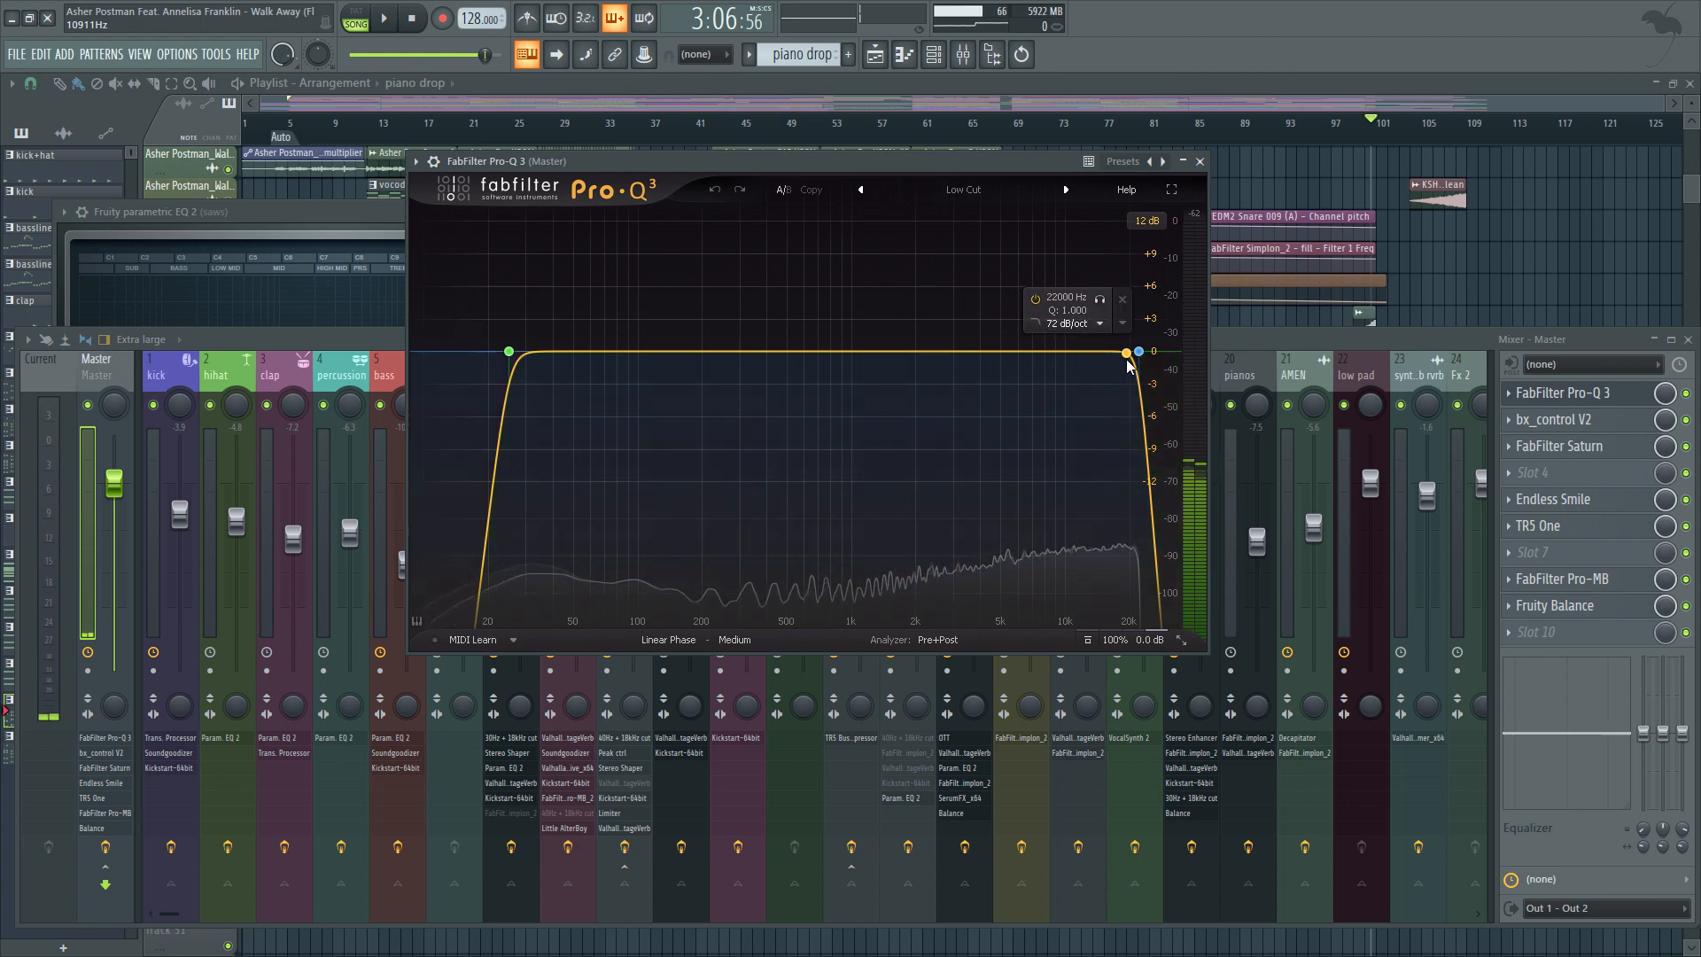
# Inspect the Mono-Maker setting of bx_control V2 on the Master track, close the plugin and select the kick track.
pyautogui.click(1600, 422)
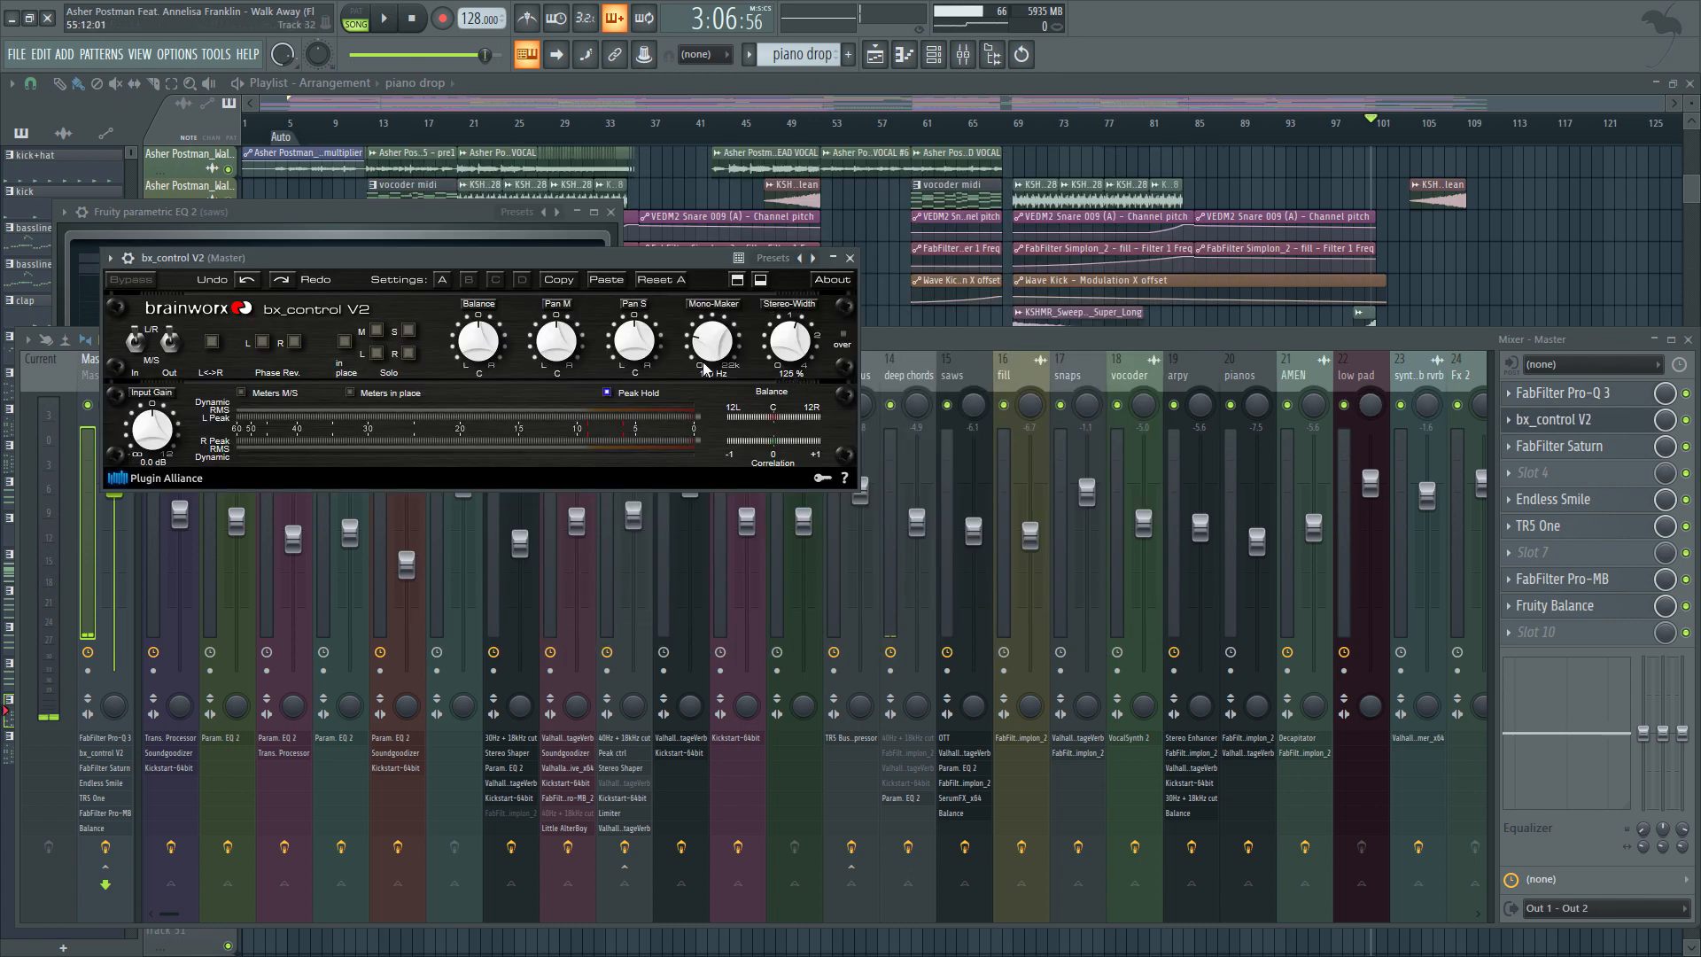
pyautogui.moveTo(302, 263); pyautogui.dragTo(347, 263)
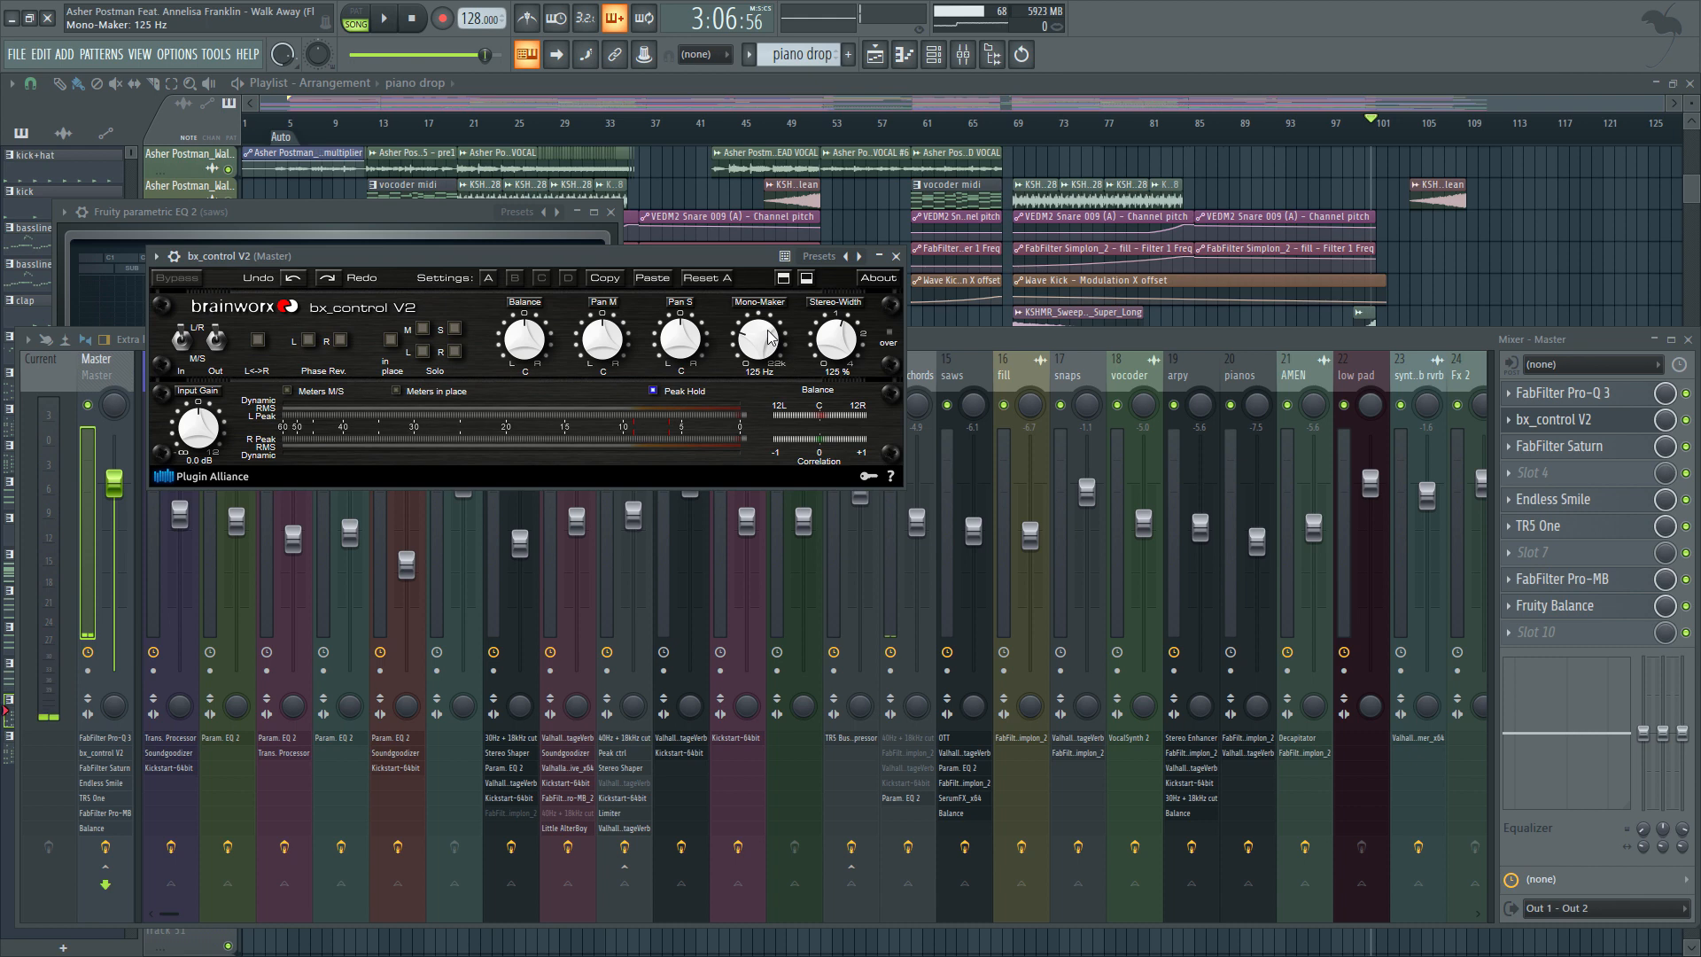
pyautogui.moveTo(750, 340); pyautogui.dragTo(752, 344)
pyautogui.click(1549, 425)
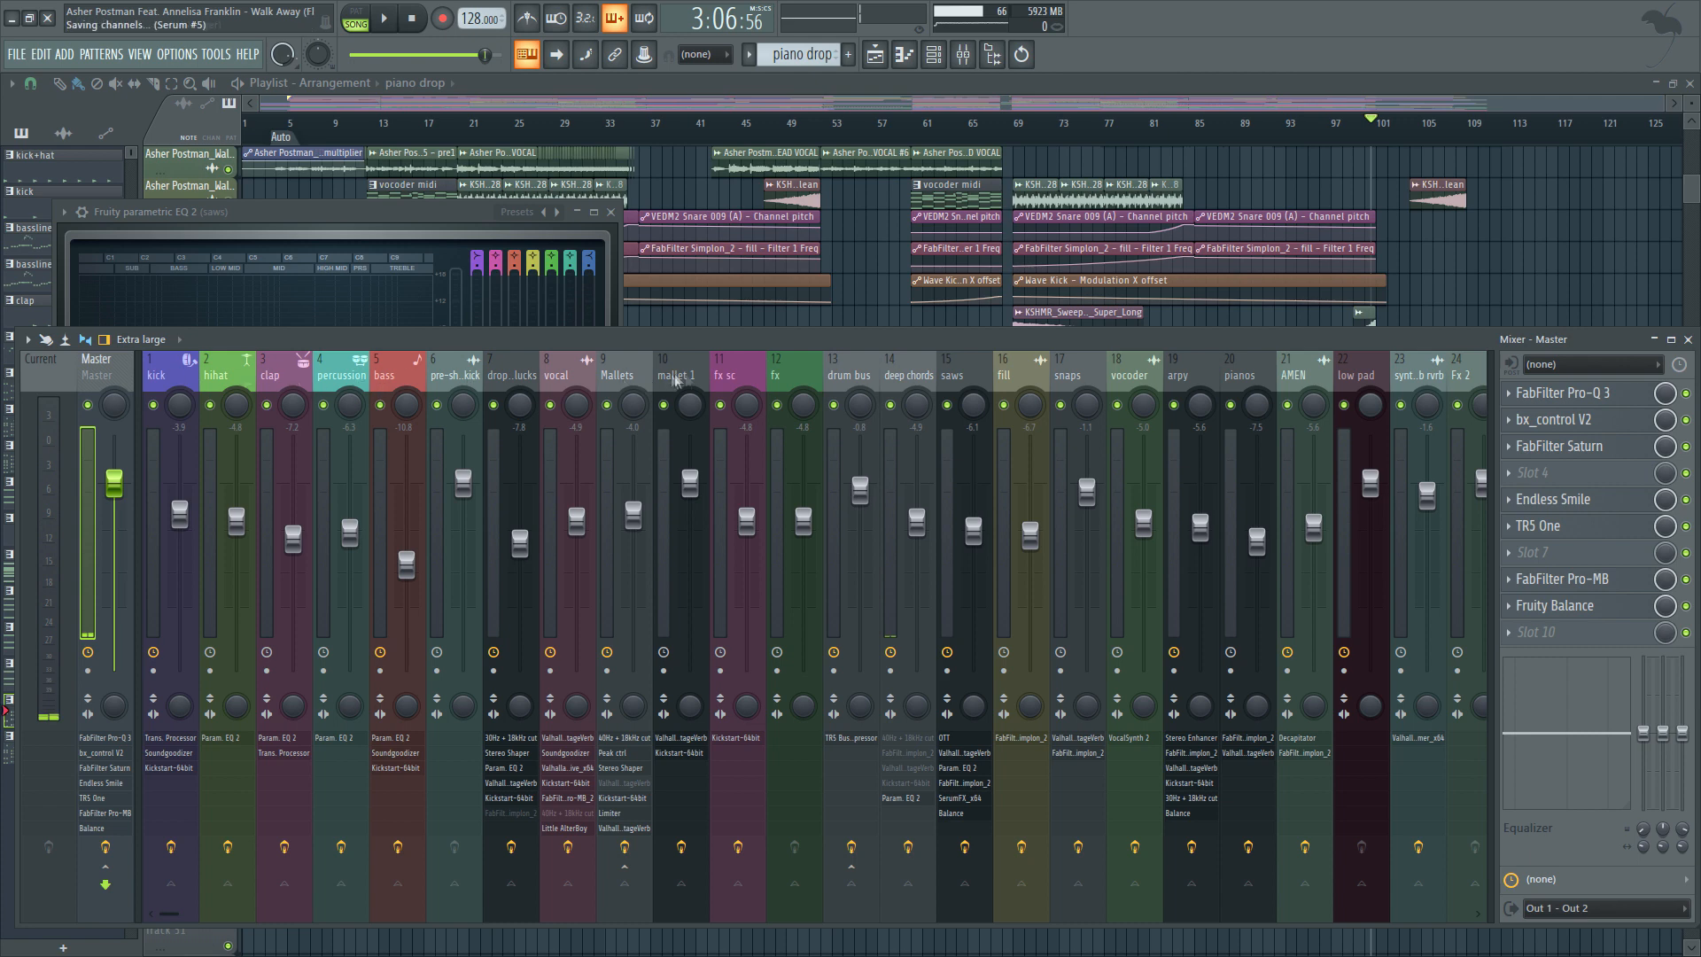
pyautogui.click(163, 374)
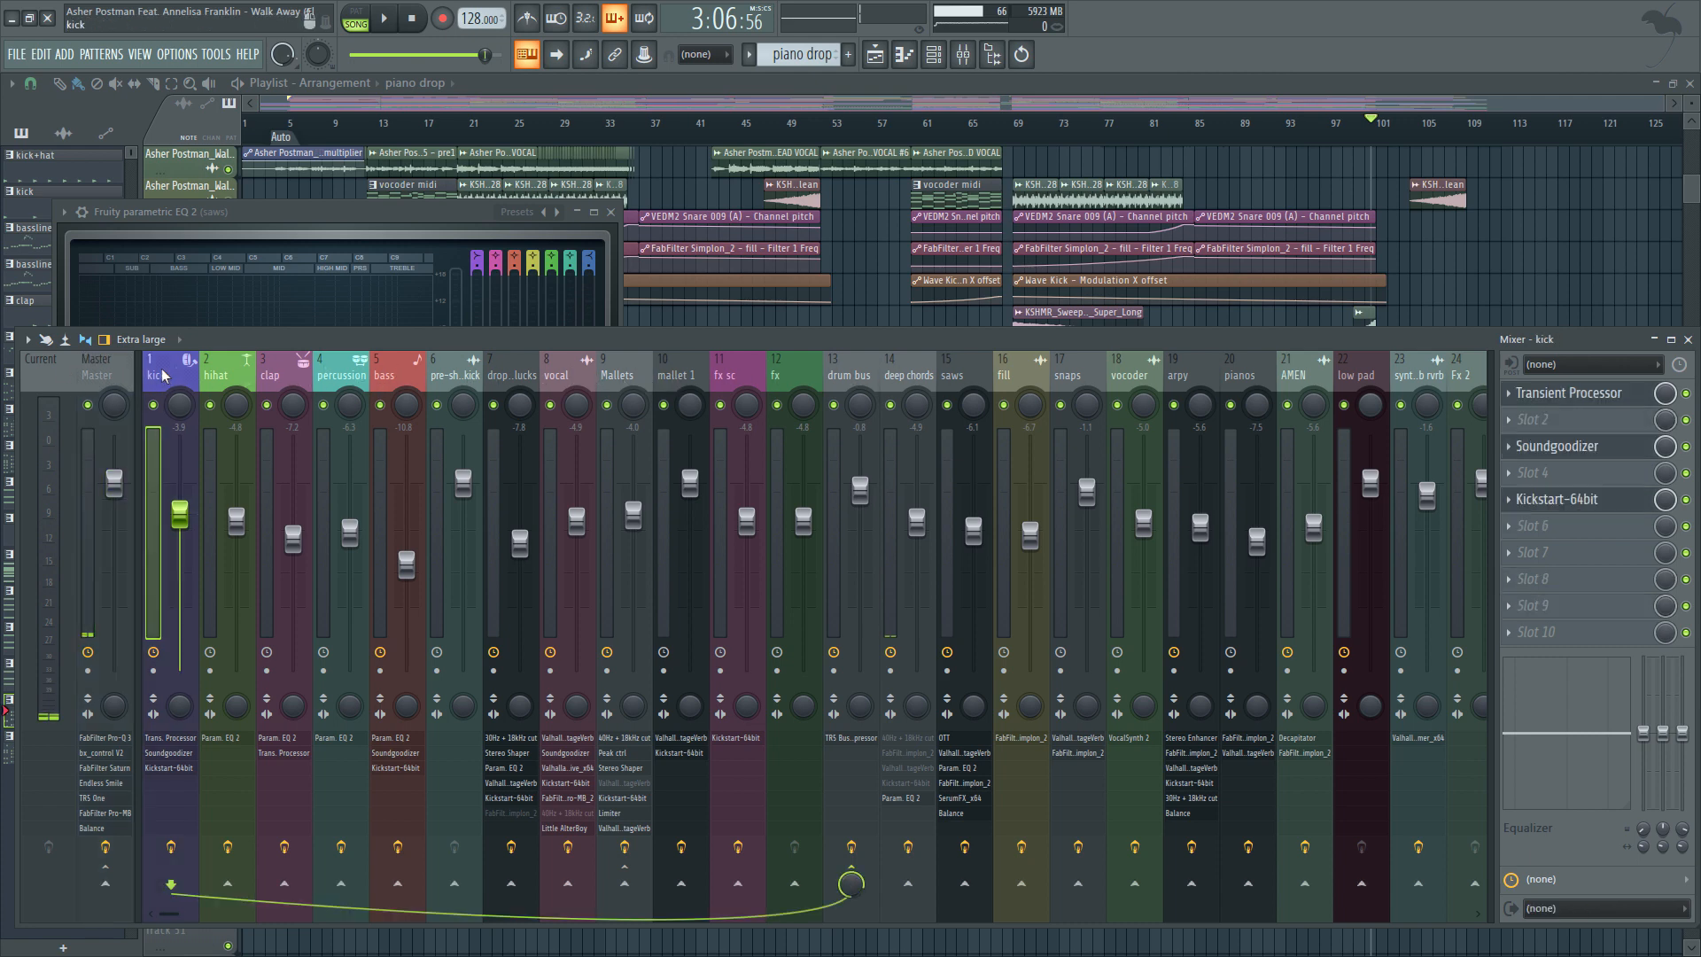
# Load Fruity Stereo Shaper into slot 7 of the kick track to view it, and remove it again.
pyautogui.click(1511, 552)
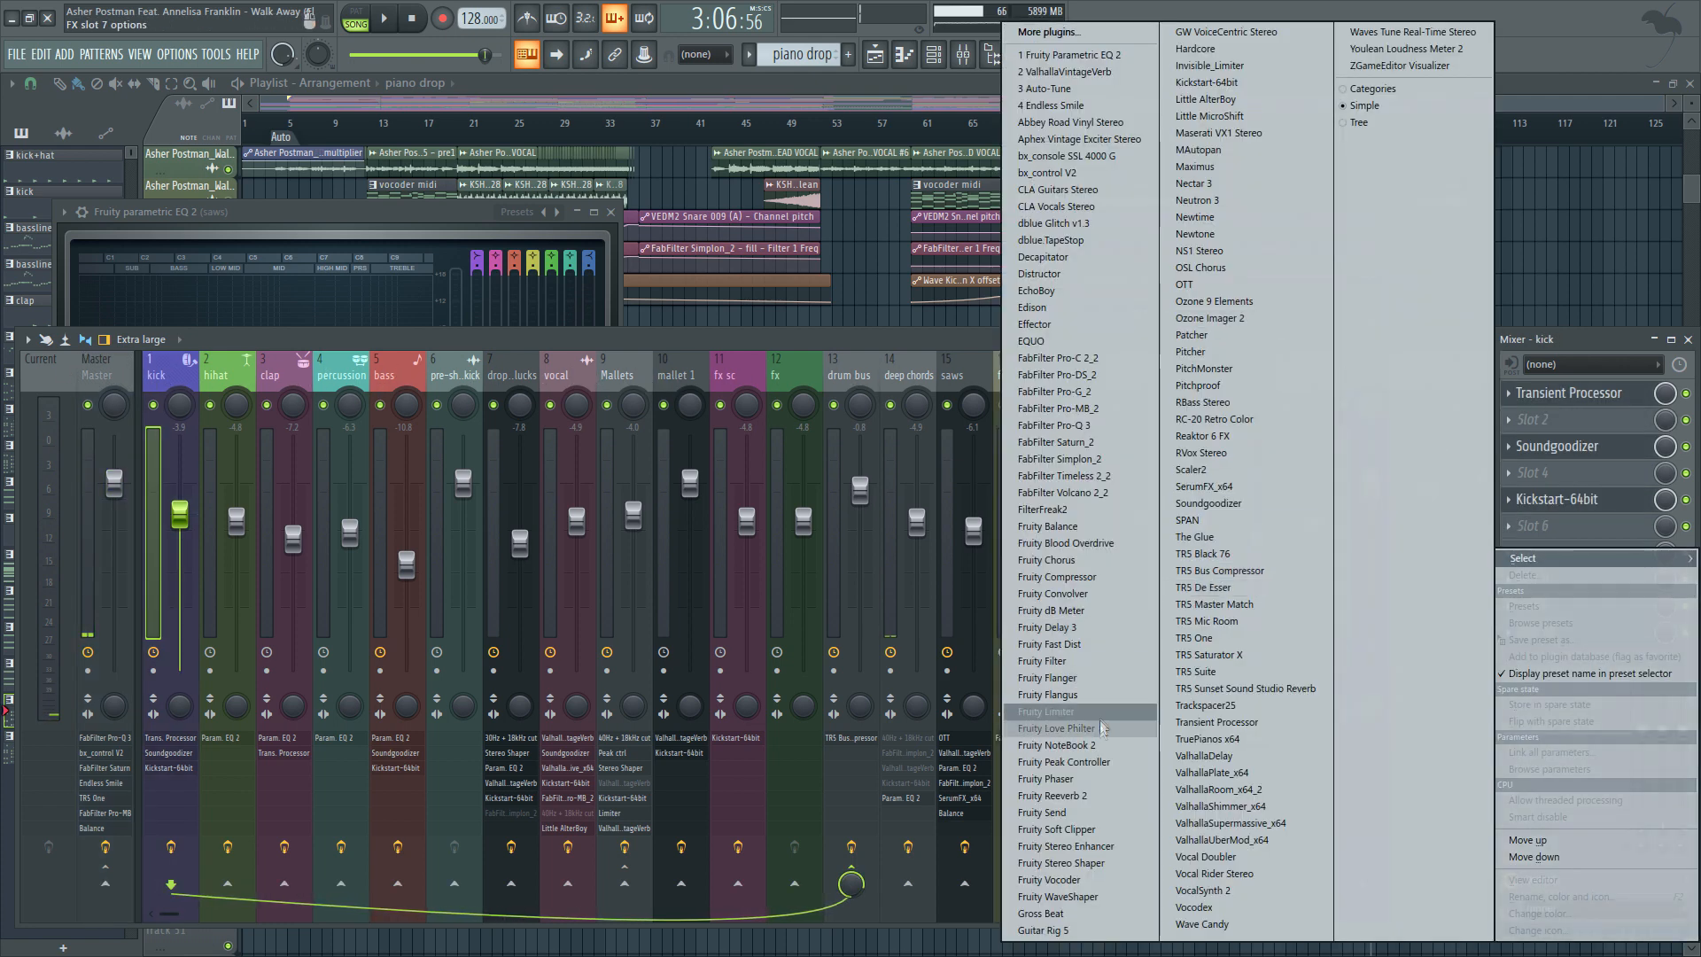
pyautogui.click(1062, 863)
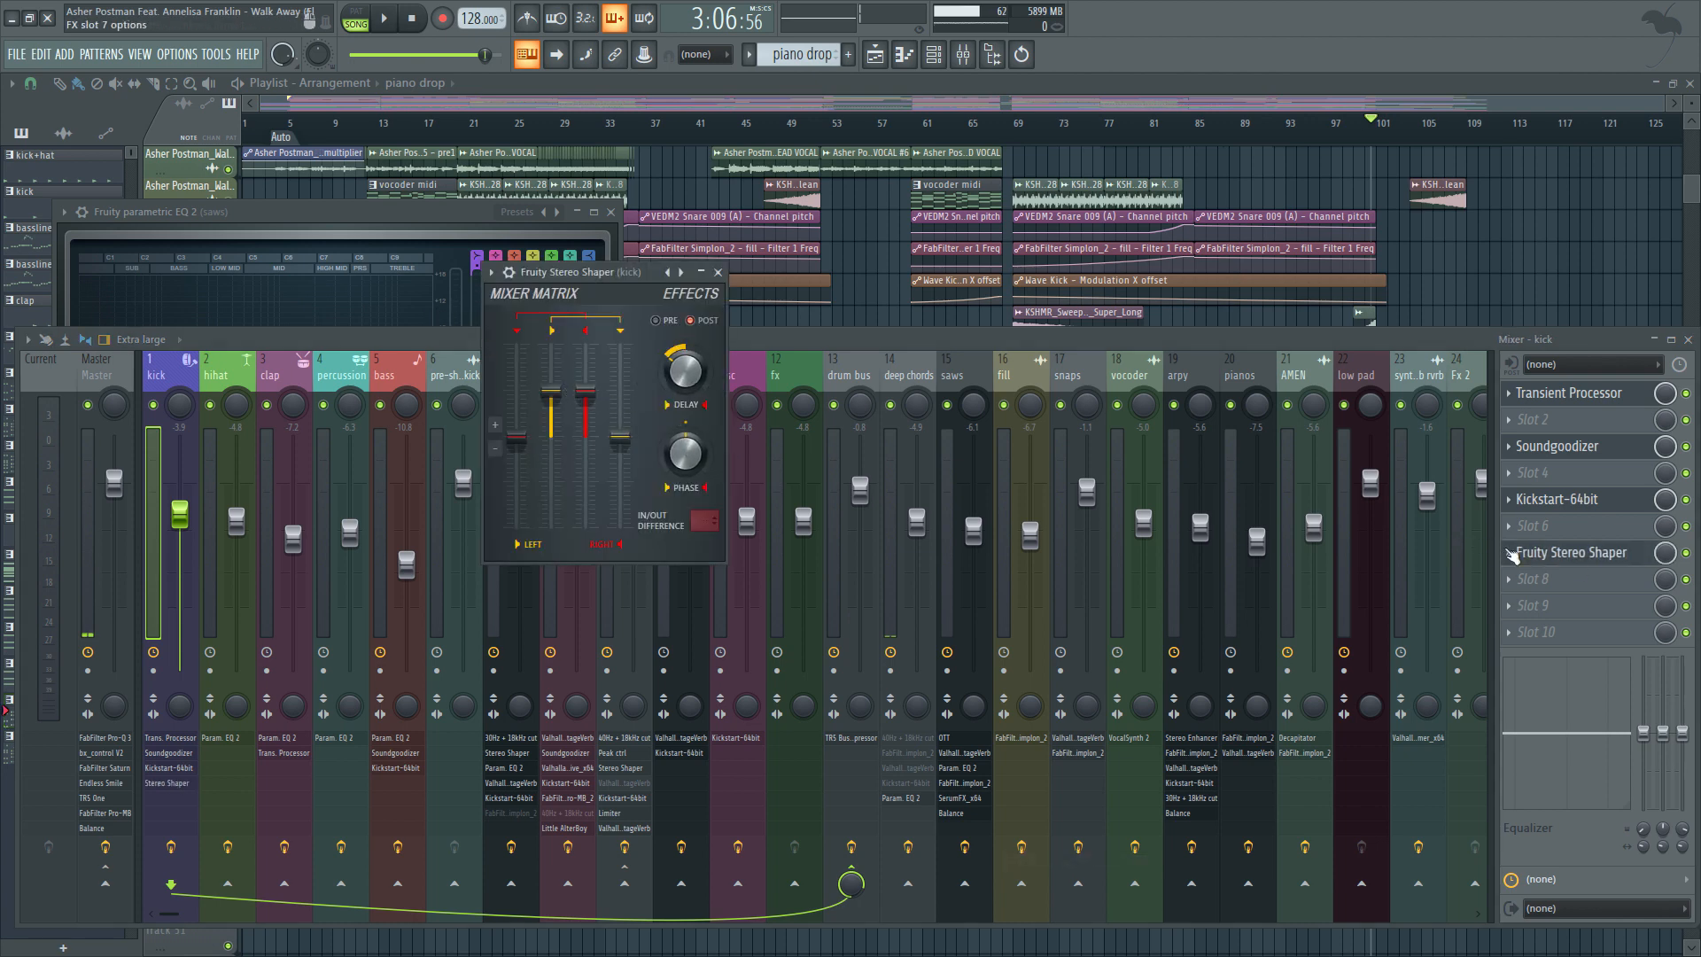
pyautogui.click(1583, 562)
pyautogui.click(1531, 569)
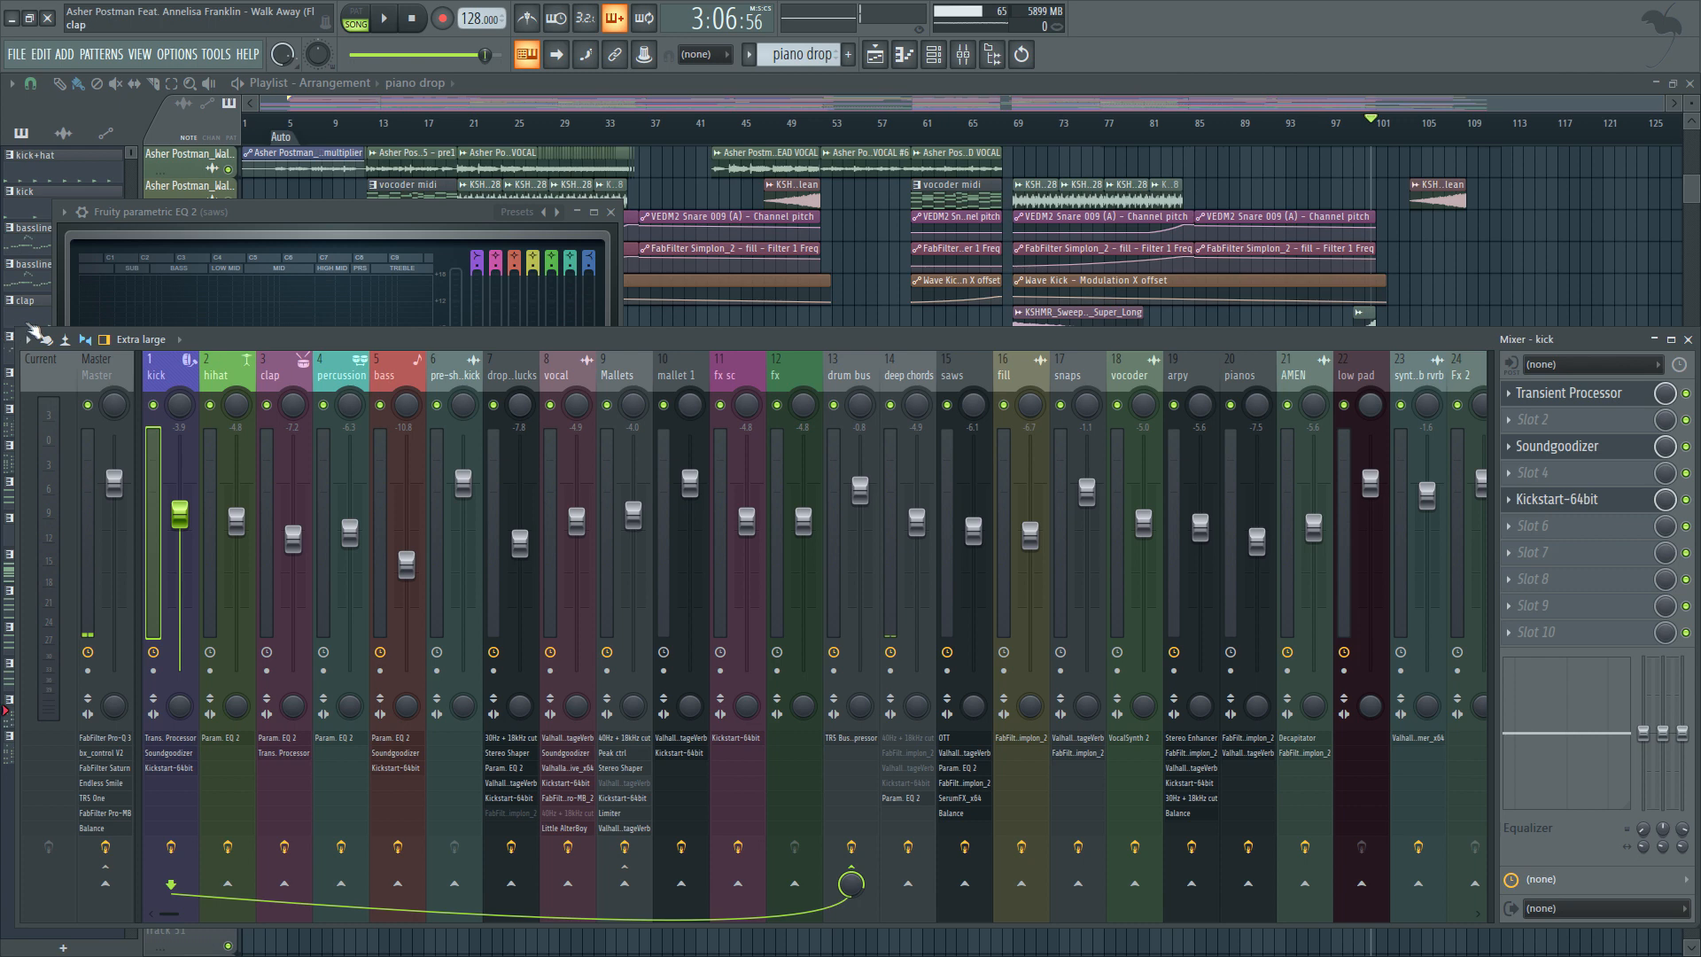
# Inspect the two bands of FabFilter Saturn on the Master track, including the Band 2 drive, and close the plugin.
pyautogui.click(103, 381)
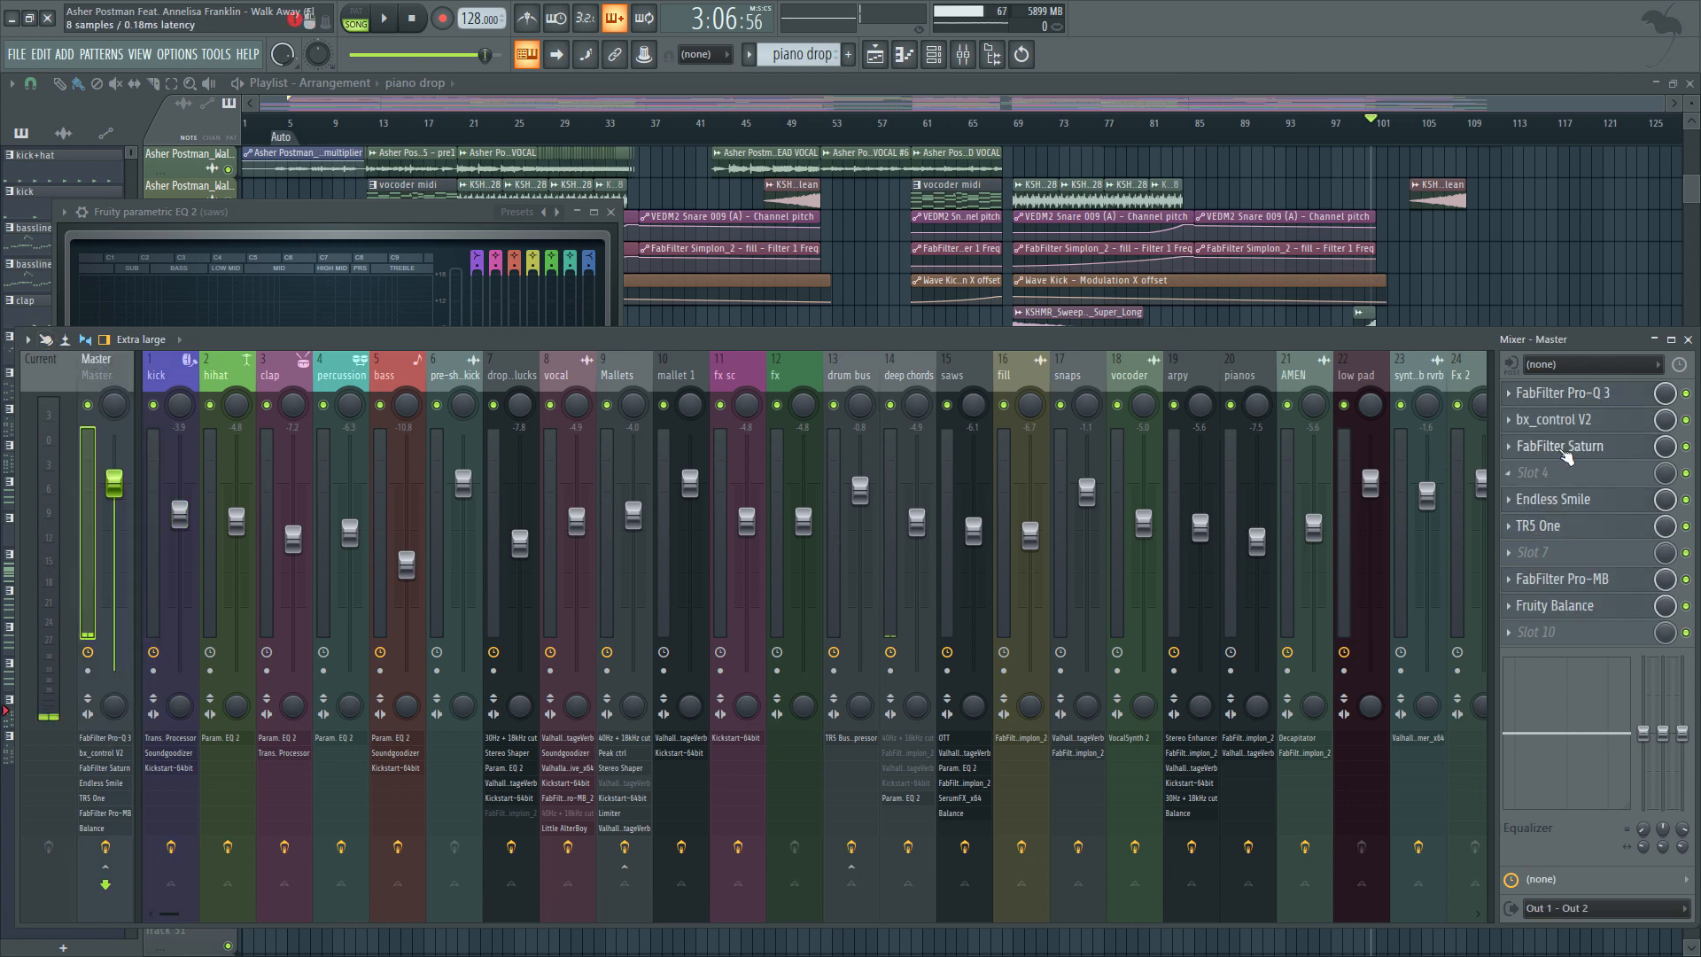
pyautogui.click(1564, 447)
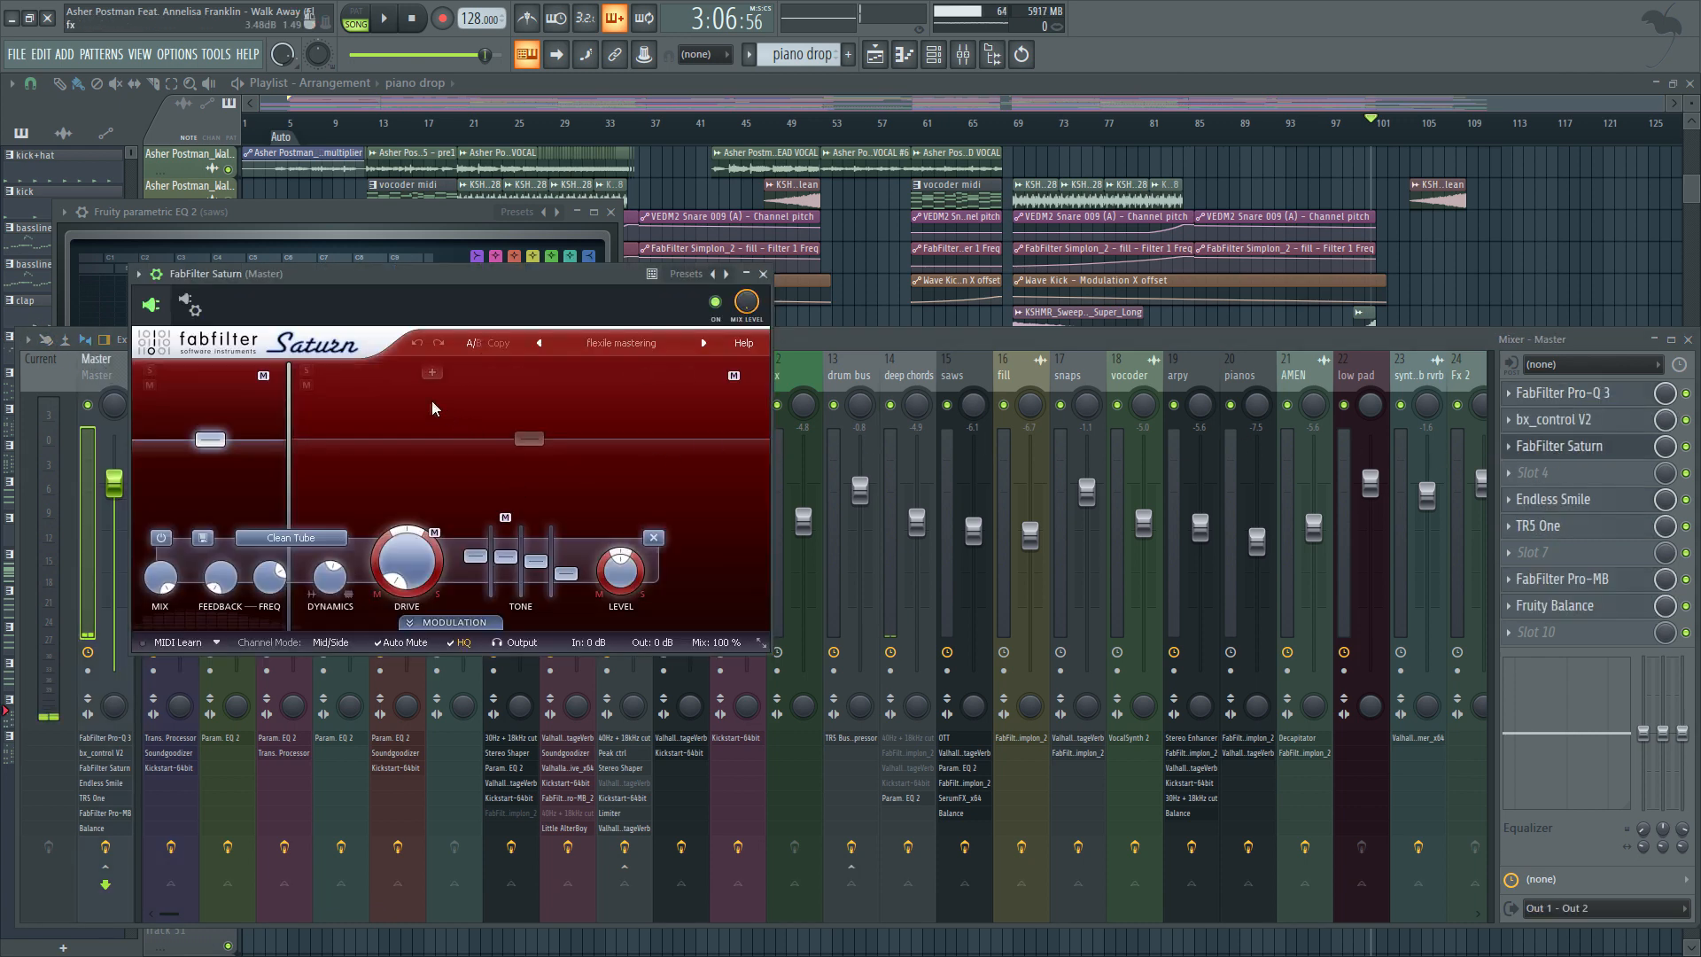
pyautogui.click(403, 501)
pyautogui.click(200, 408)
pyautogui.click(529, 438)
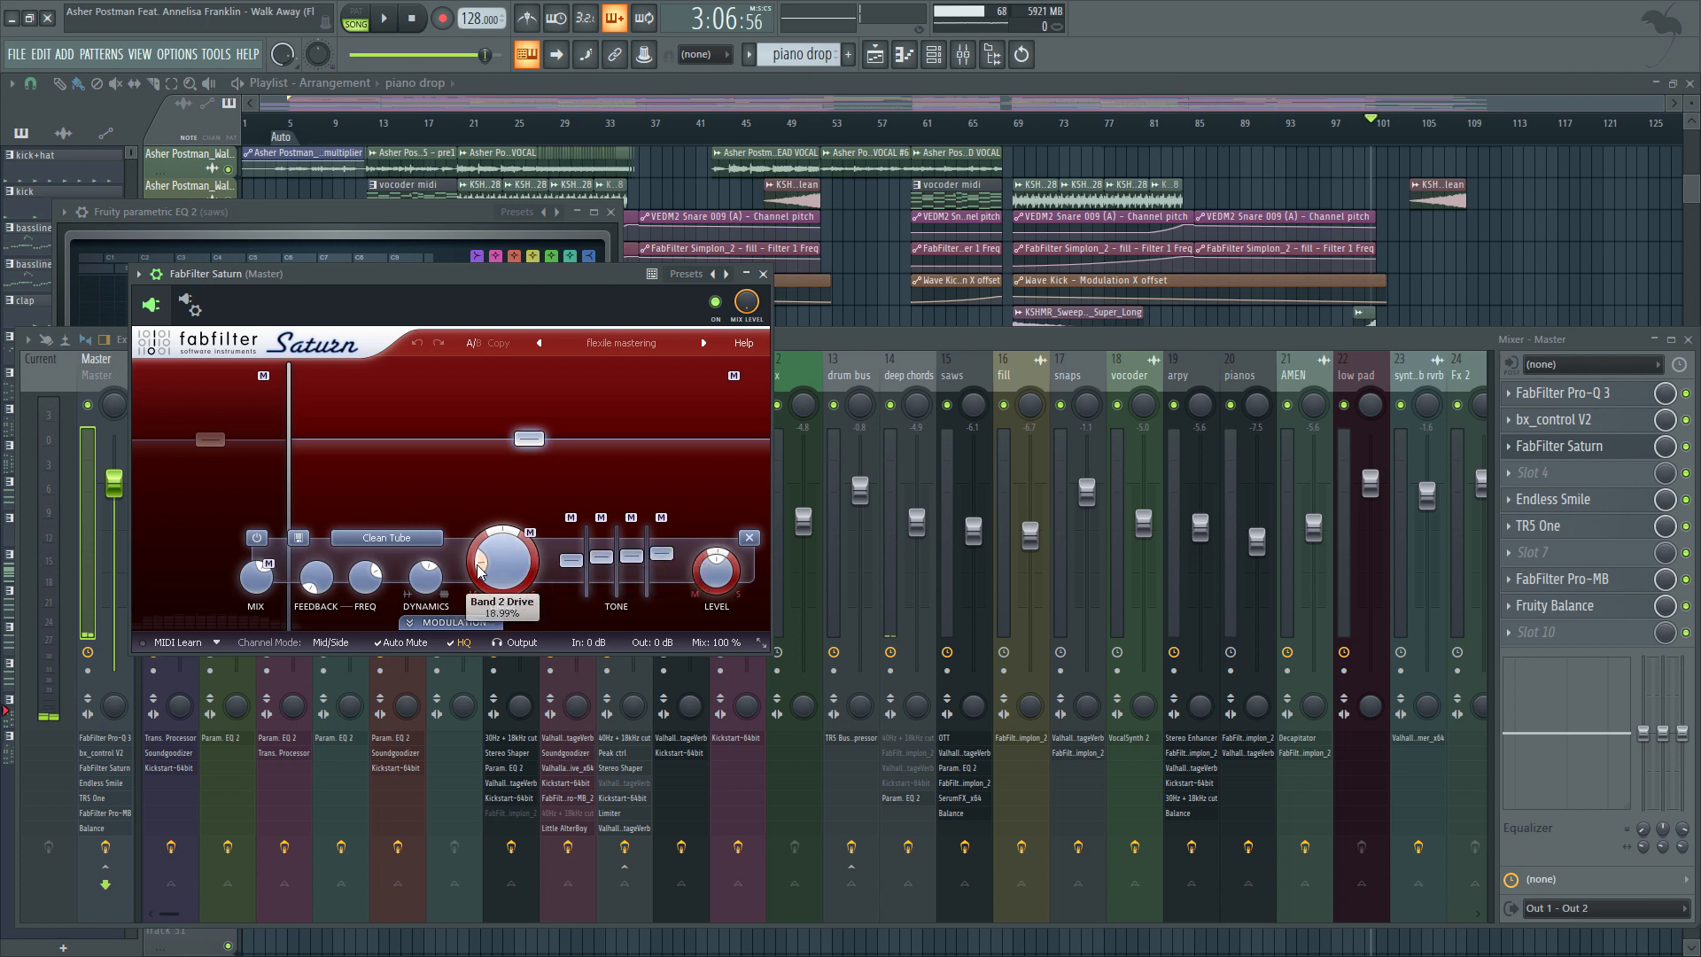
pyautogui.moveTo(478, 570)
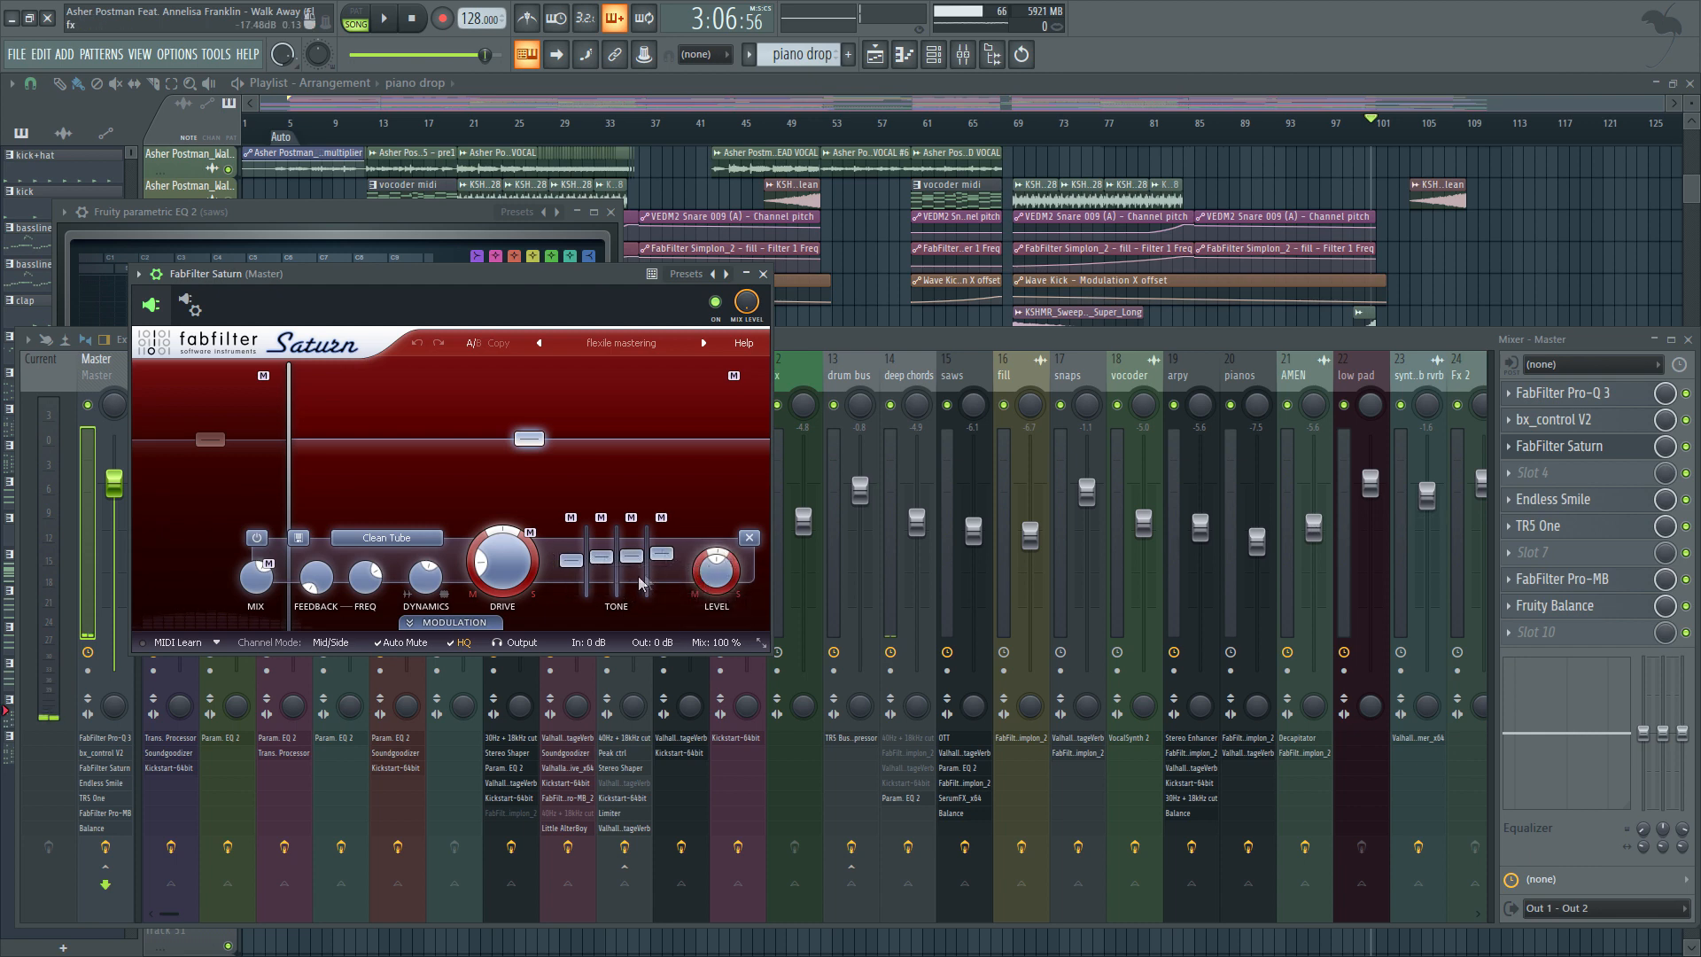
pyautogui.click(1560, 446)
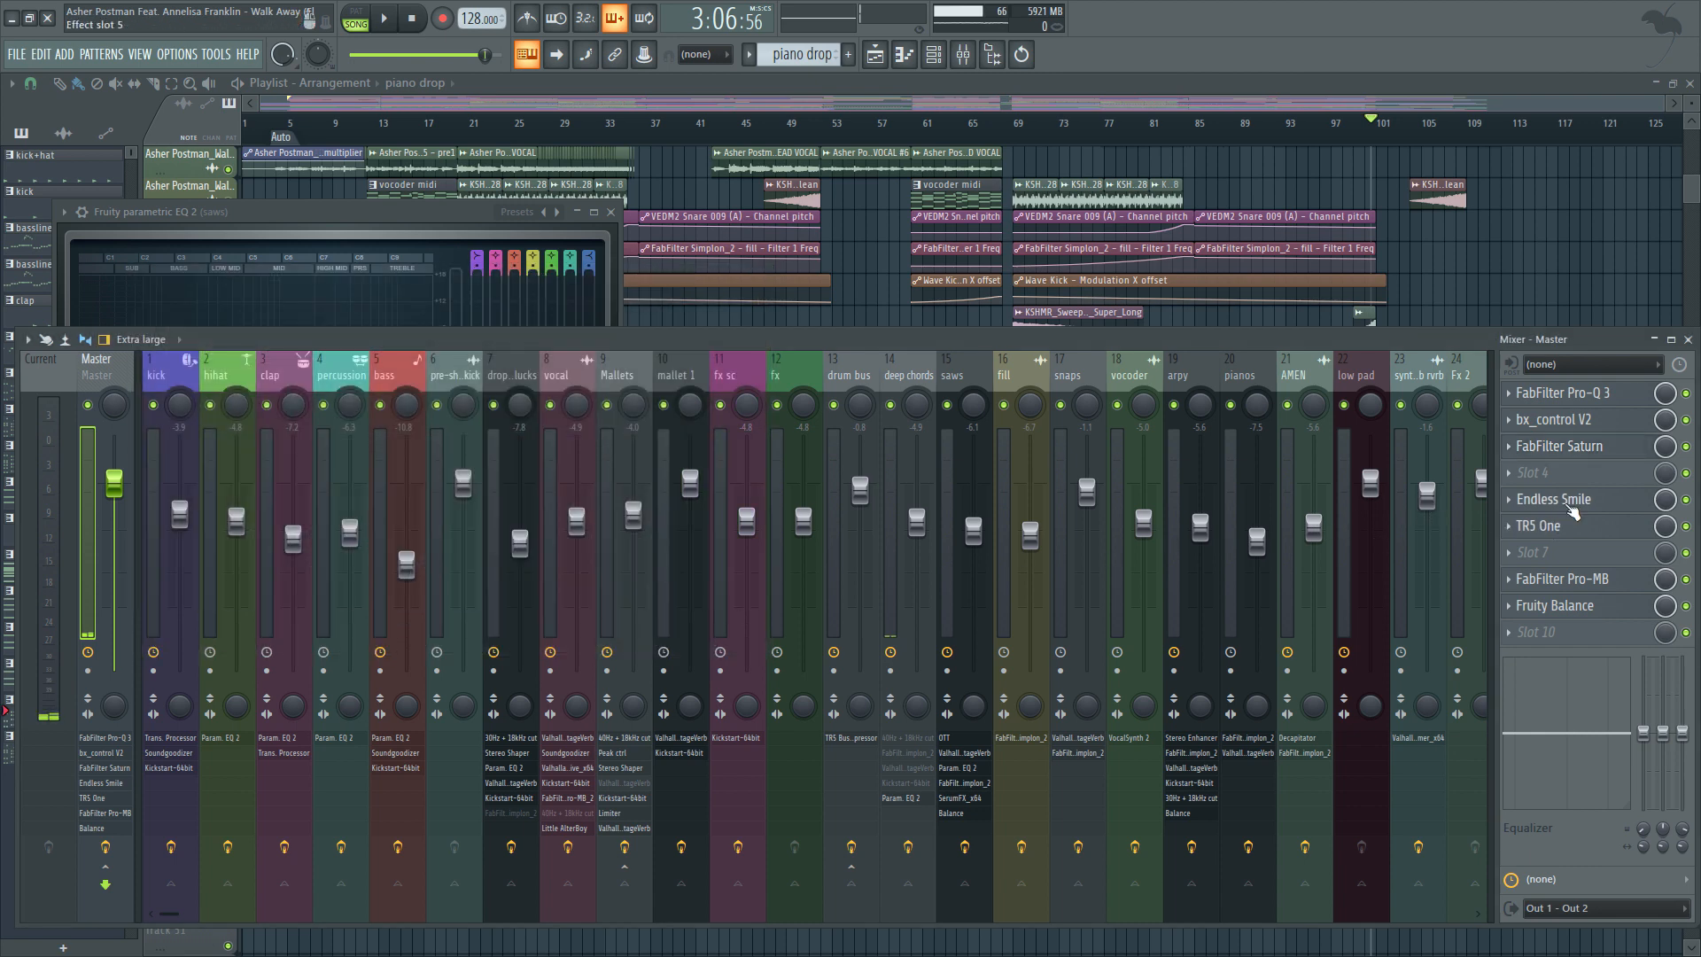
# Inspect the Endless Smile intensity and the Volume and Width knobs of TR5 One on the Master track.
pyautogui.click(1575, 501)
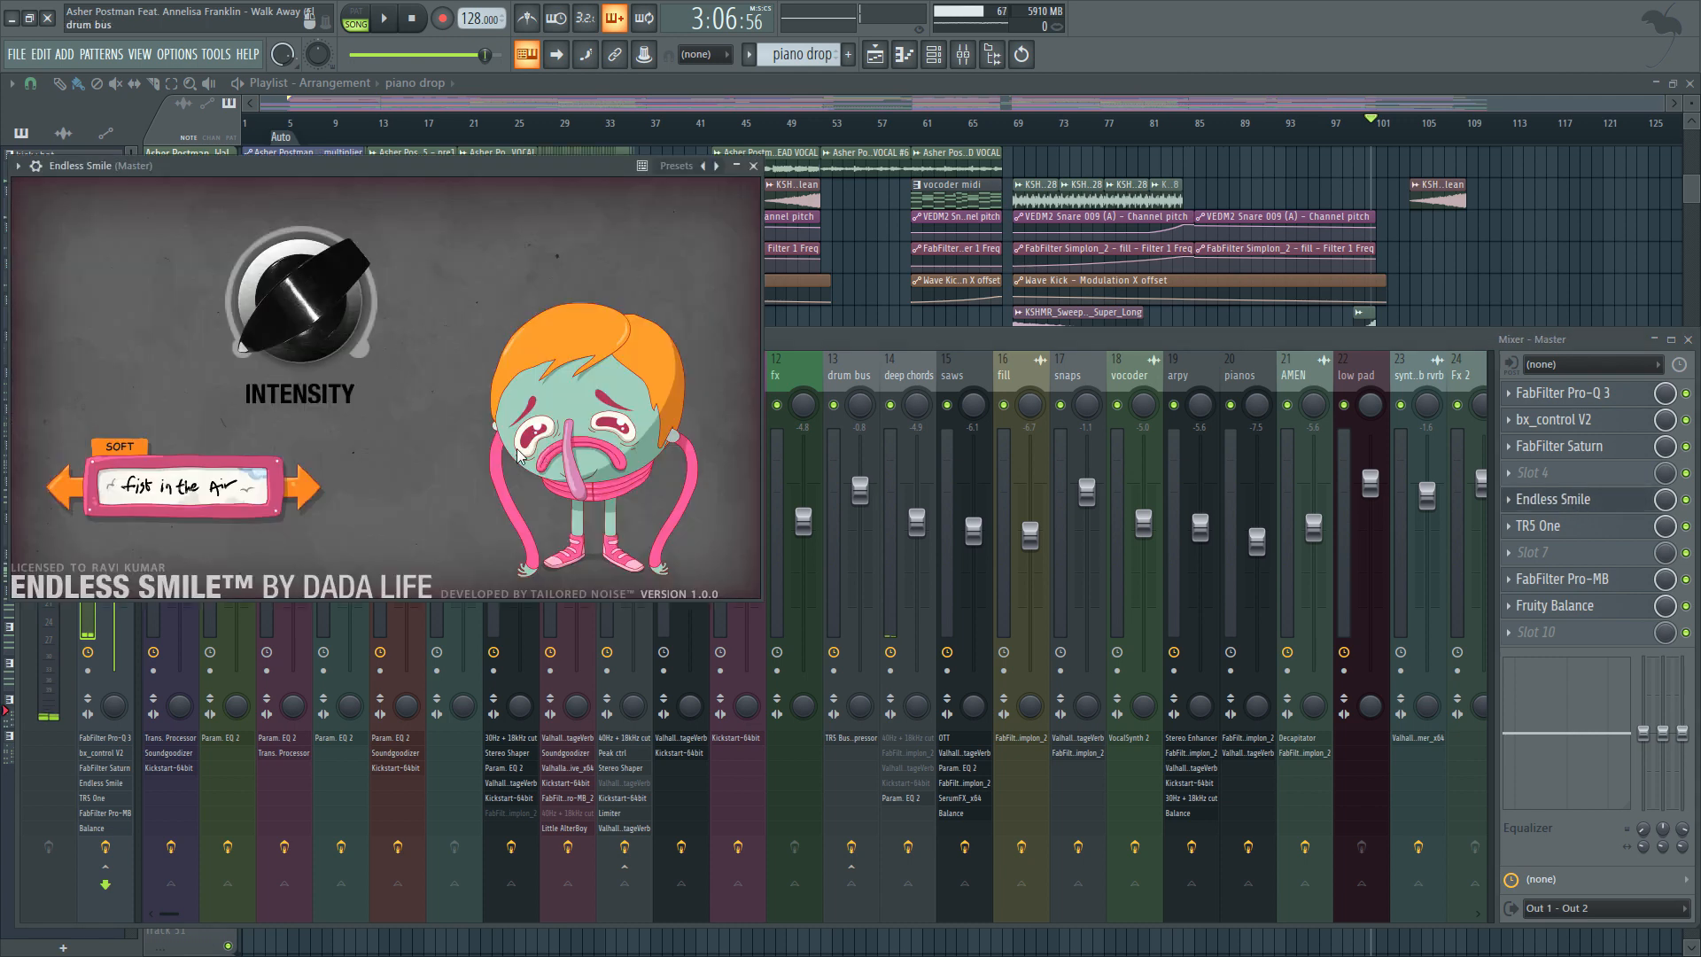
pyautogui.click(1574, 500)
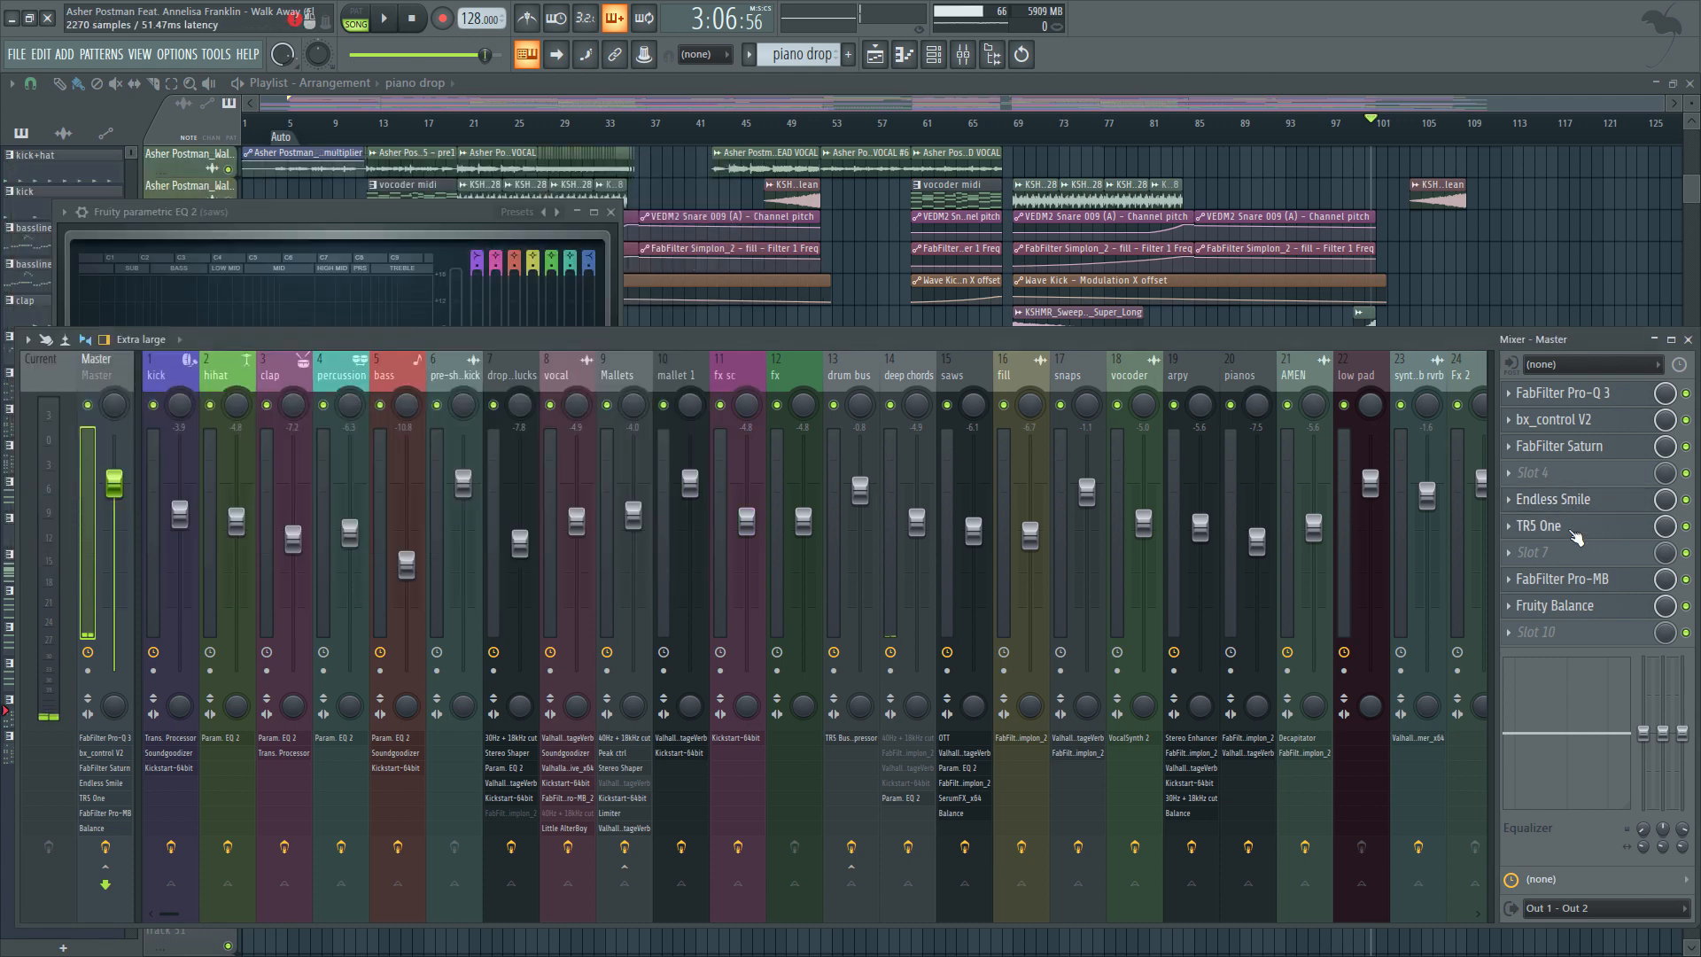
pyautogui.click(1575, 529)
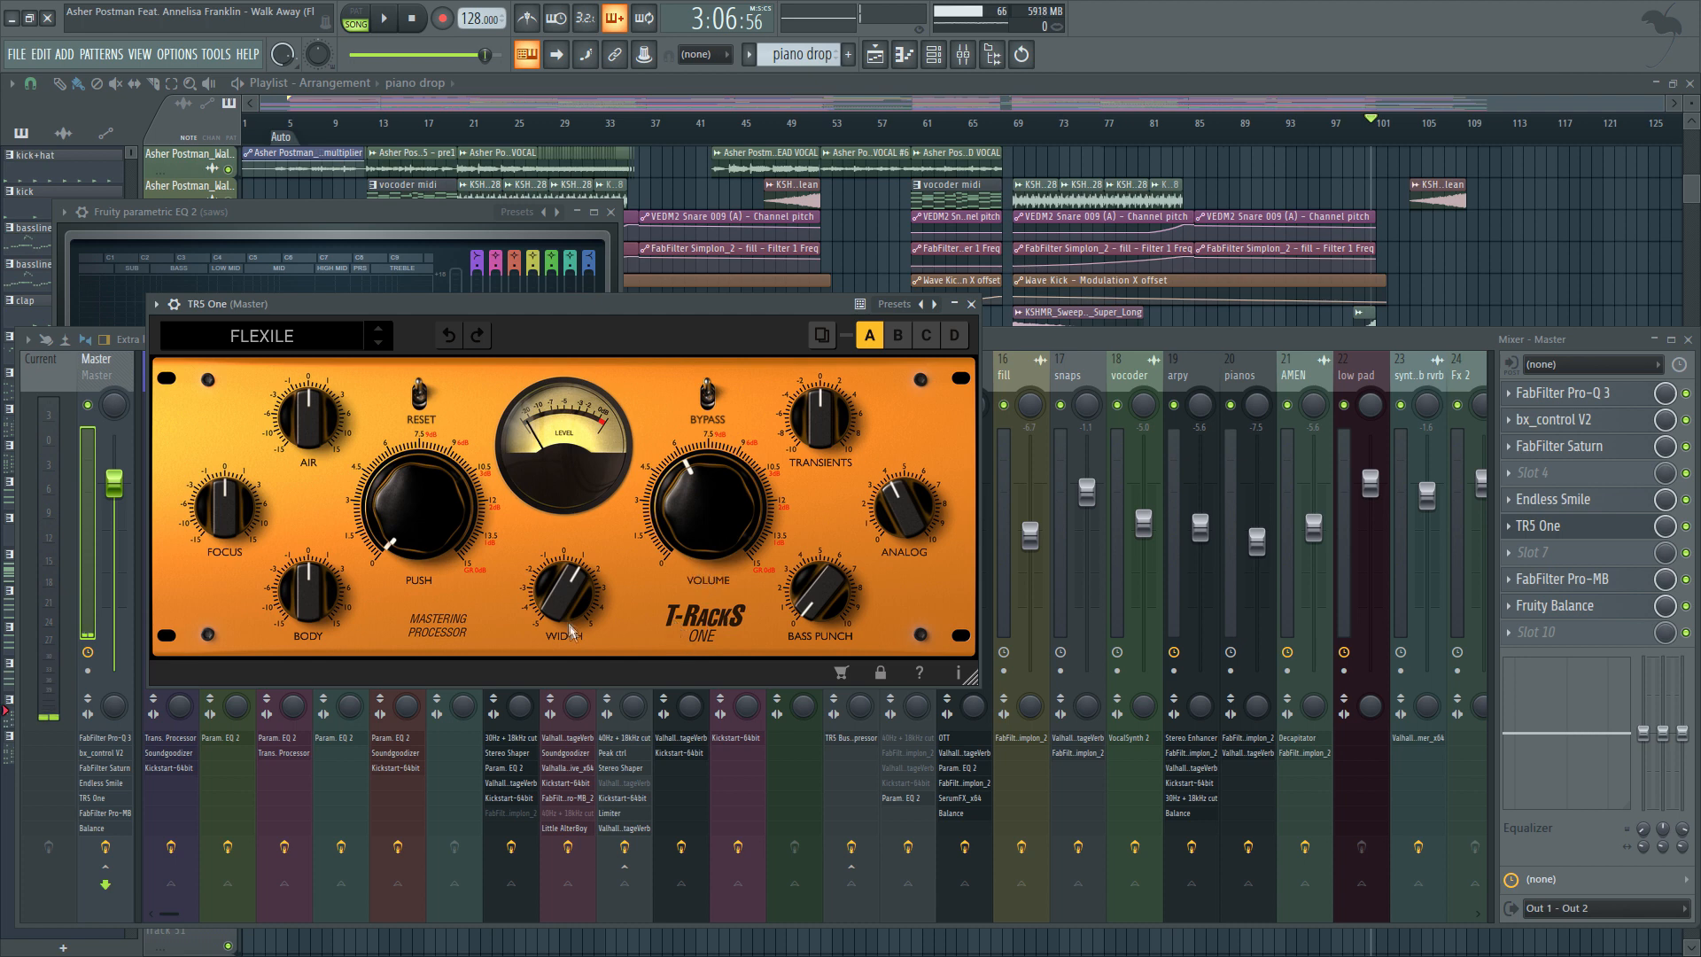
pyautogui.moveTo(686, 492)
pyautogui.moveTo(574, 585)
# Examine Band 1 and its Range setting in FabFilter Pro-MB on the Master track, and close the plugin.
pyautogui.click(1603, 578)
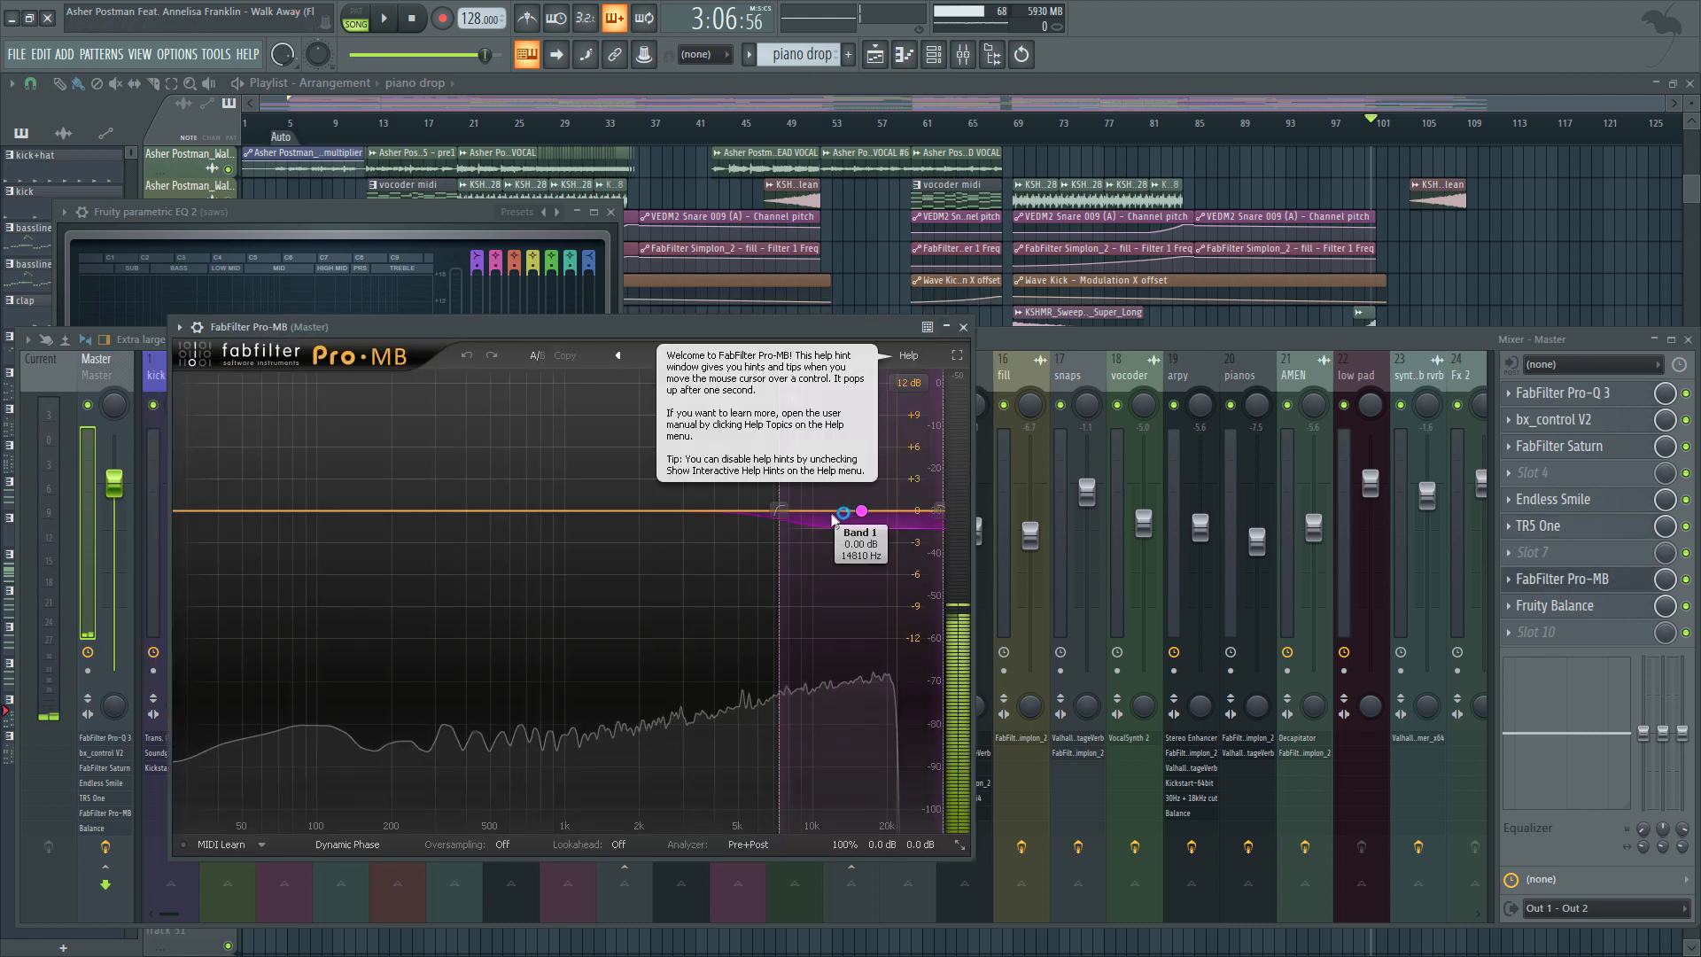
pyautogui.moveTo(833, 520); pyautogui.dragTo(829, 534)
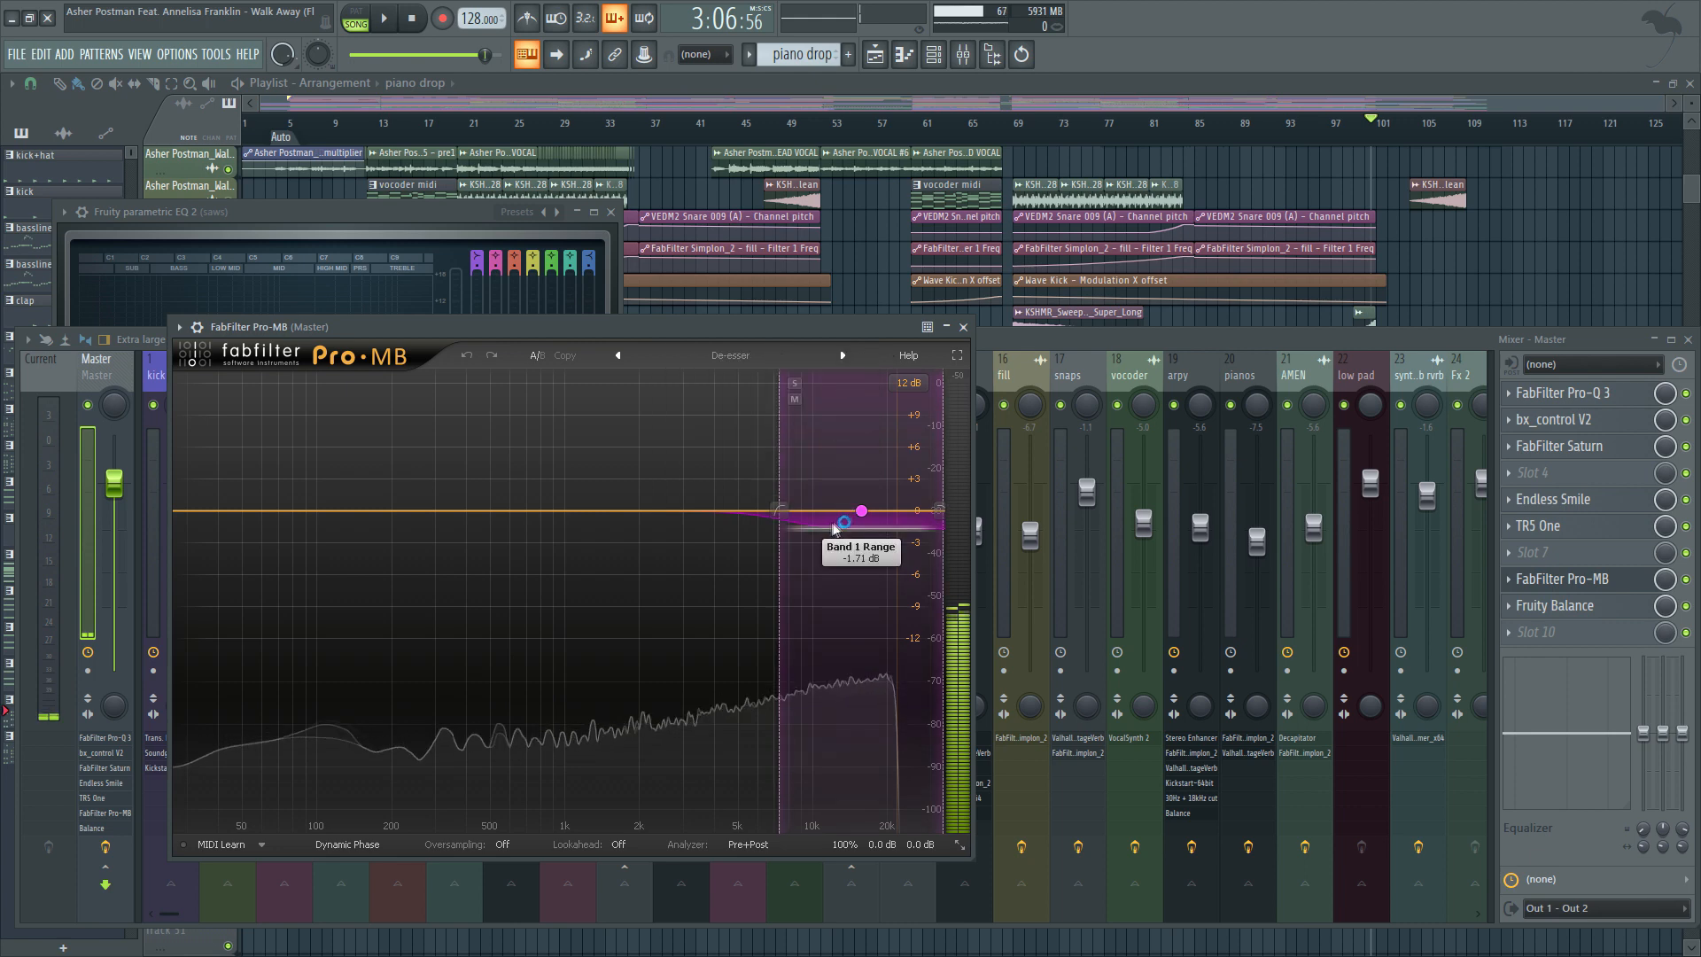
pyautogui.click(836, 457)
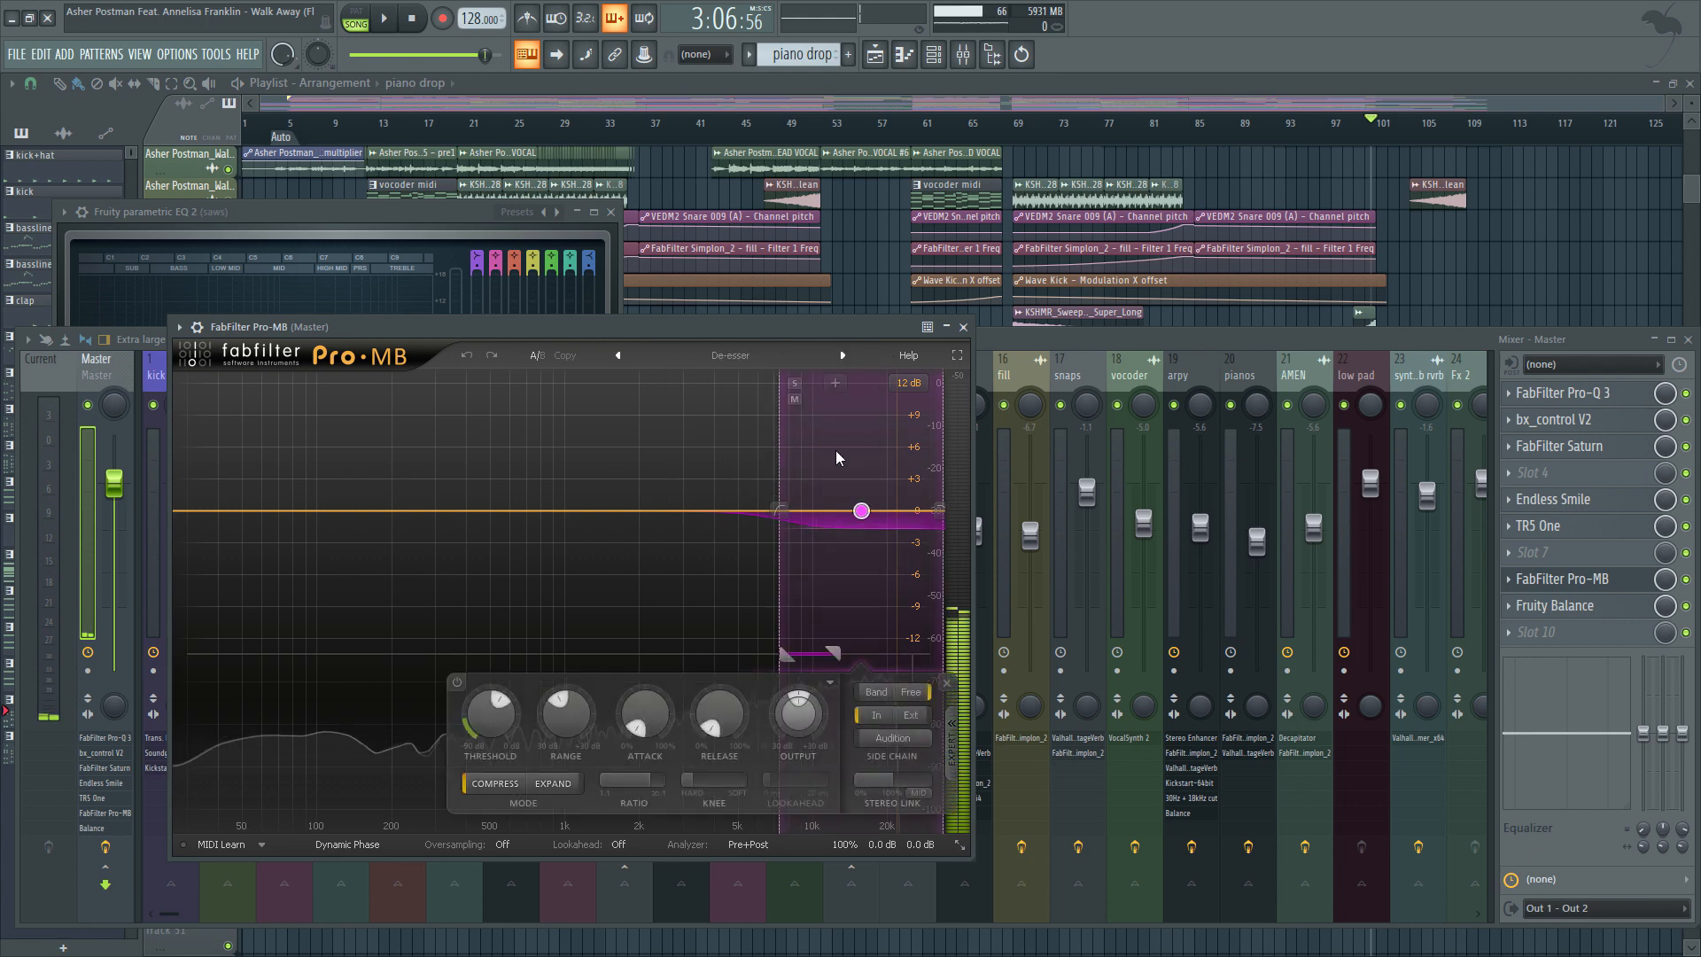
pyautogui.moveTo(567, 702)
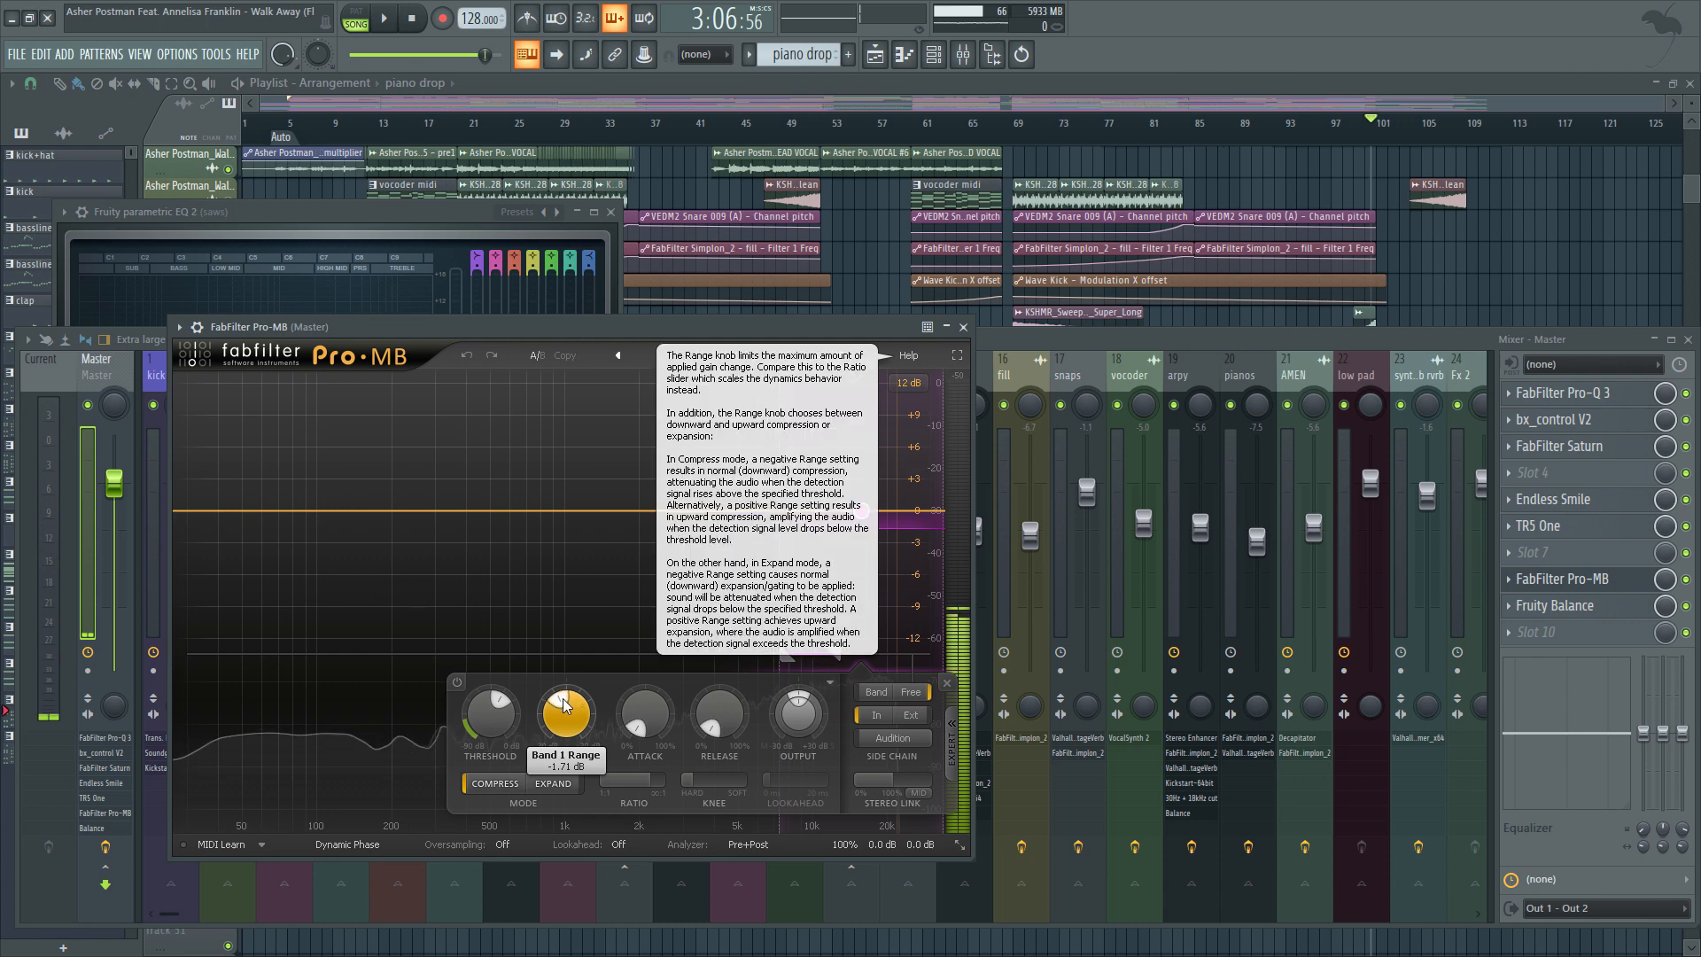
pyautogui.click(1589, 582)
# View Fruity Balance on the Master track and examine its volume automation clip on Track 47, placing the song position at bar 109.
pyautogui.click(1587, 610)
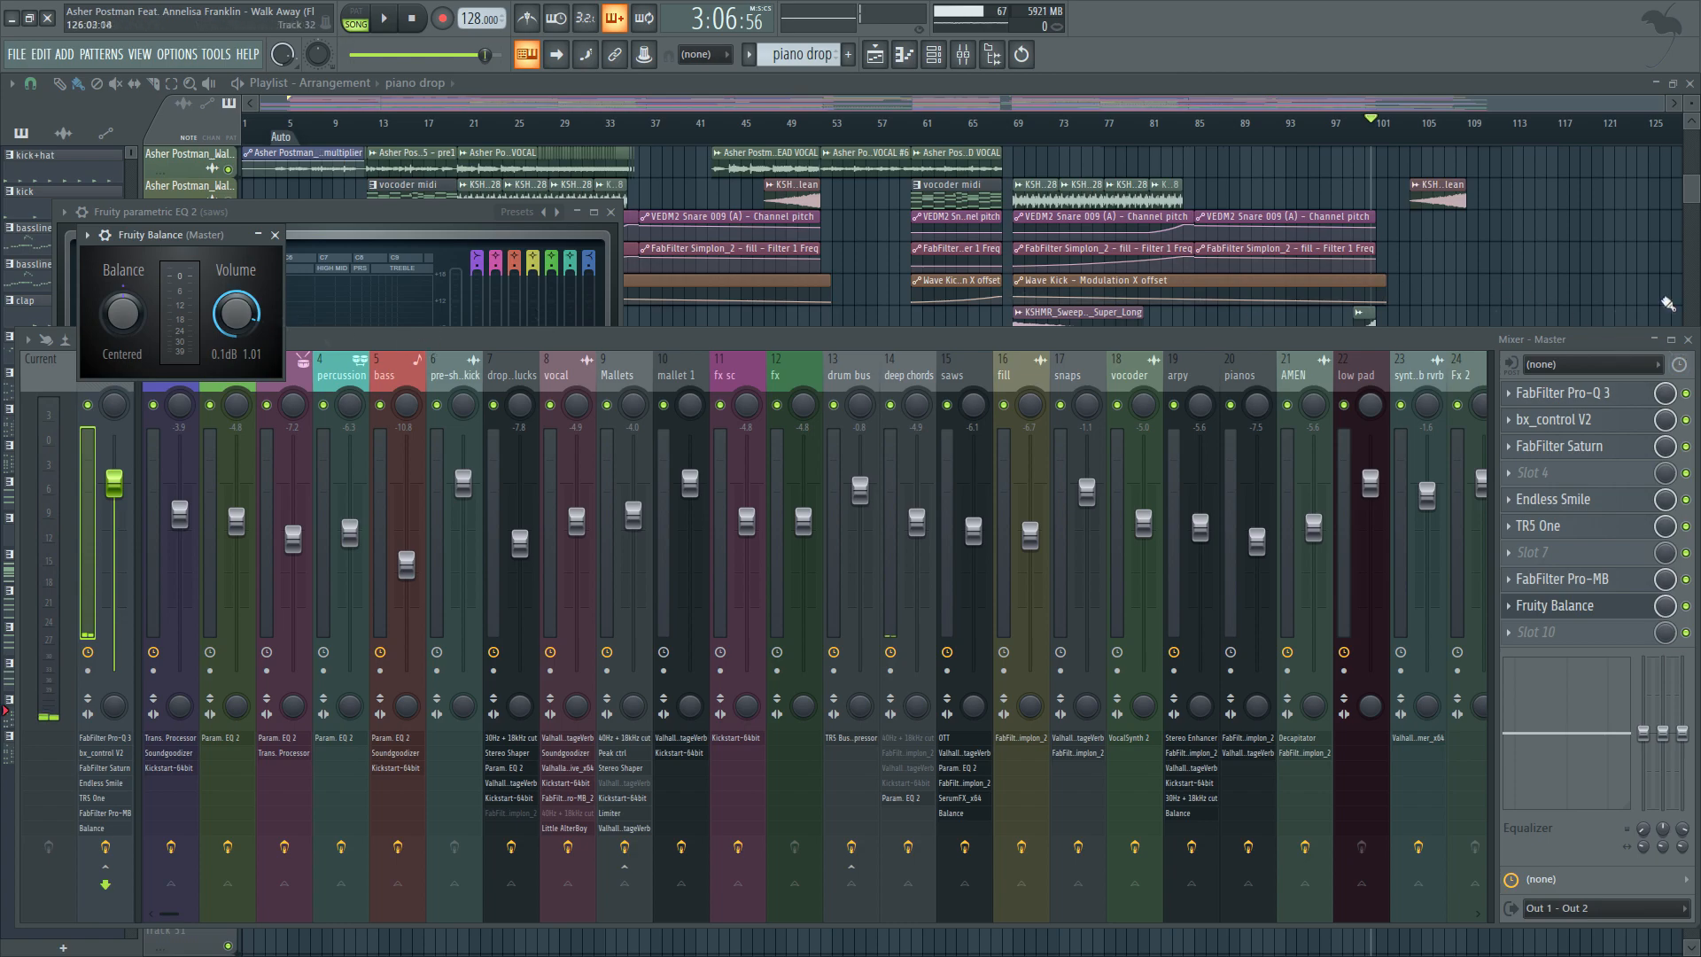
pyautogui.click(1665, 308)
pyautogui.scroll(6, 1557, 729)
pyautogui.scroll(5, 1326, 770)
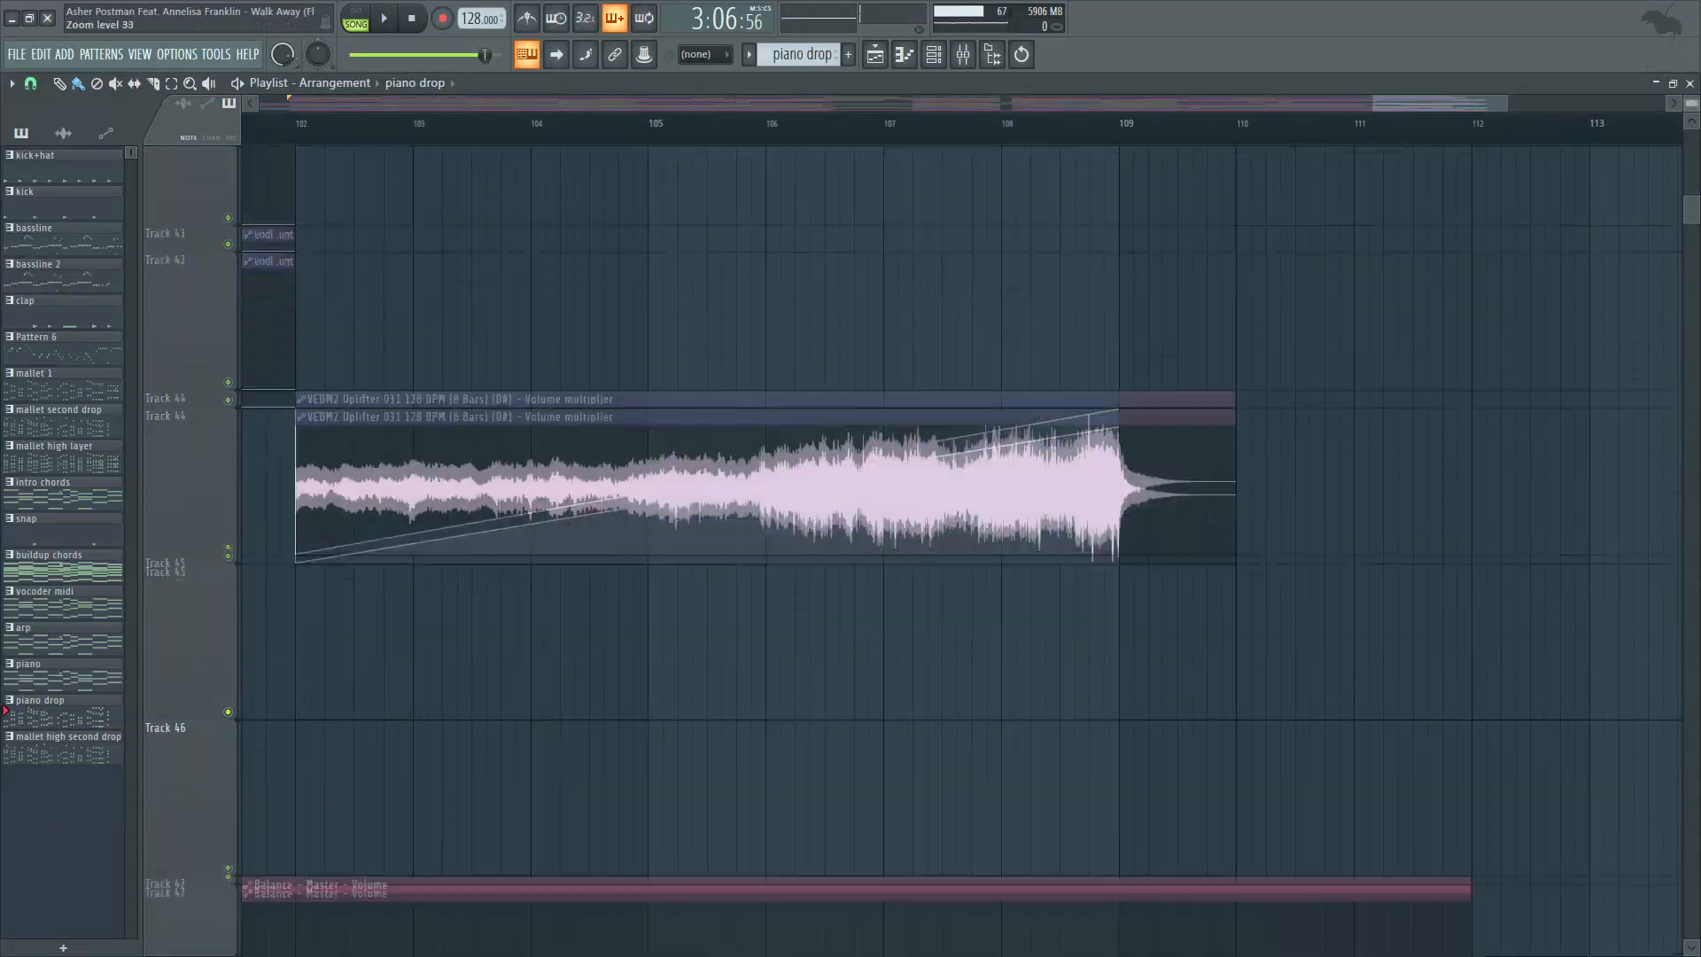
pyautogui.scroll(4, 1214, 795)
pyautogui.click(1120, 122)
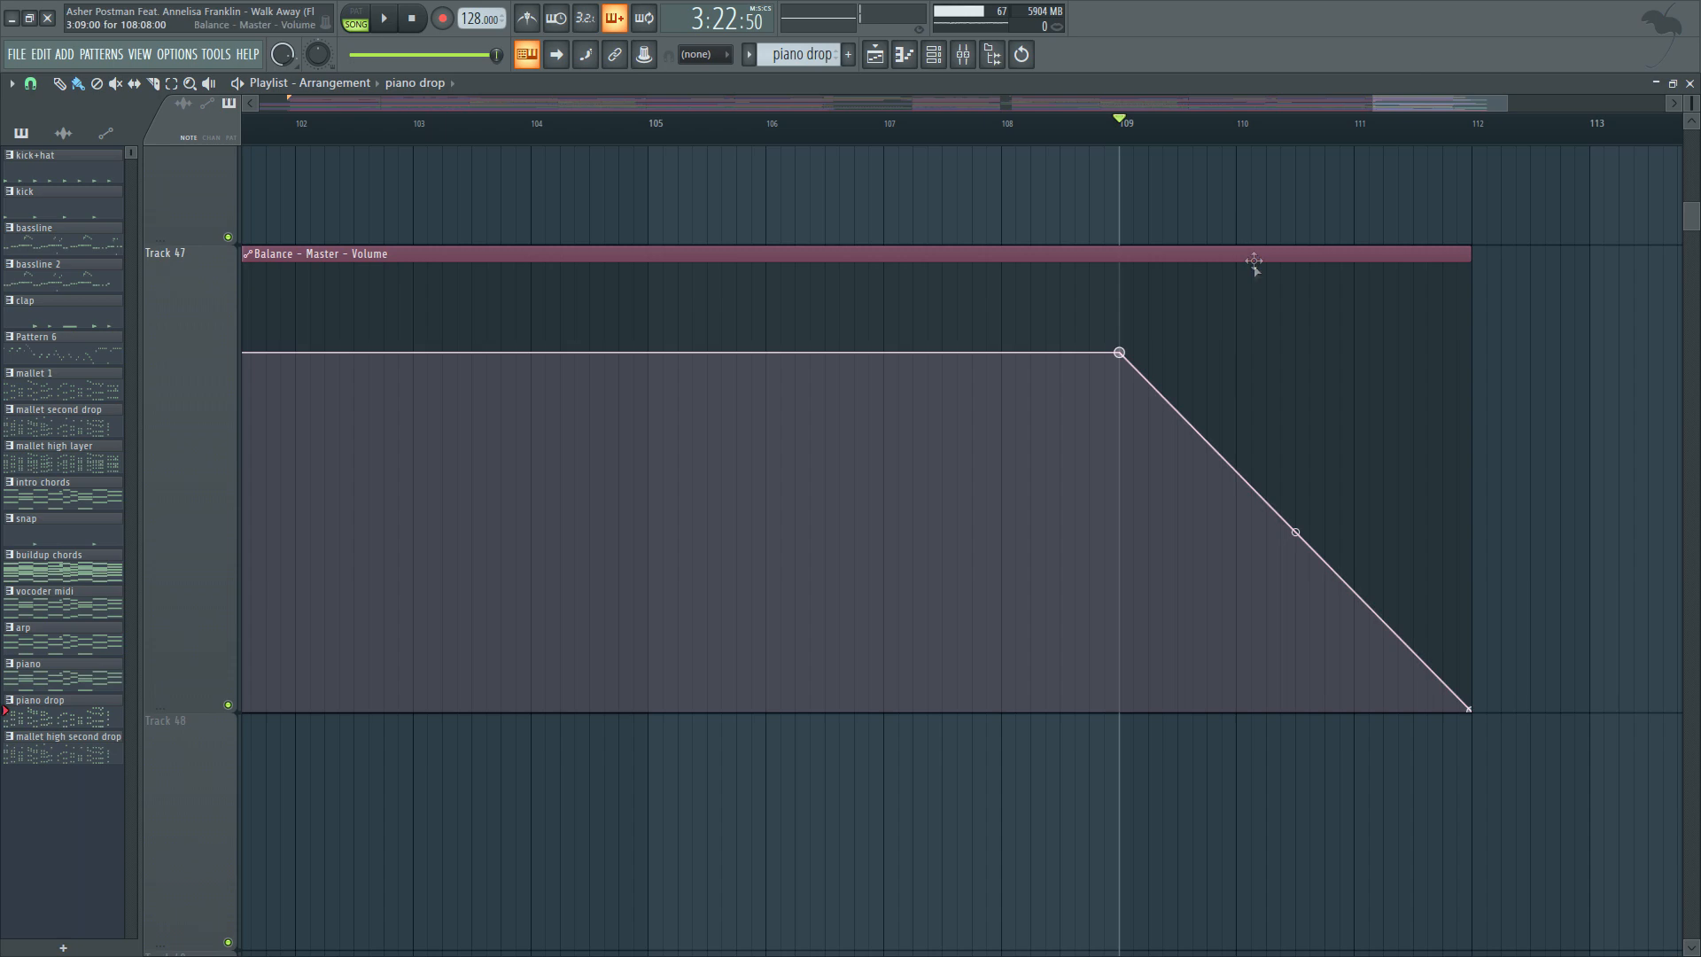
pyautogui.scroll(-4, 1252, 256)
pyautogui.scroll(-5, 1336, 299)
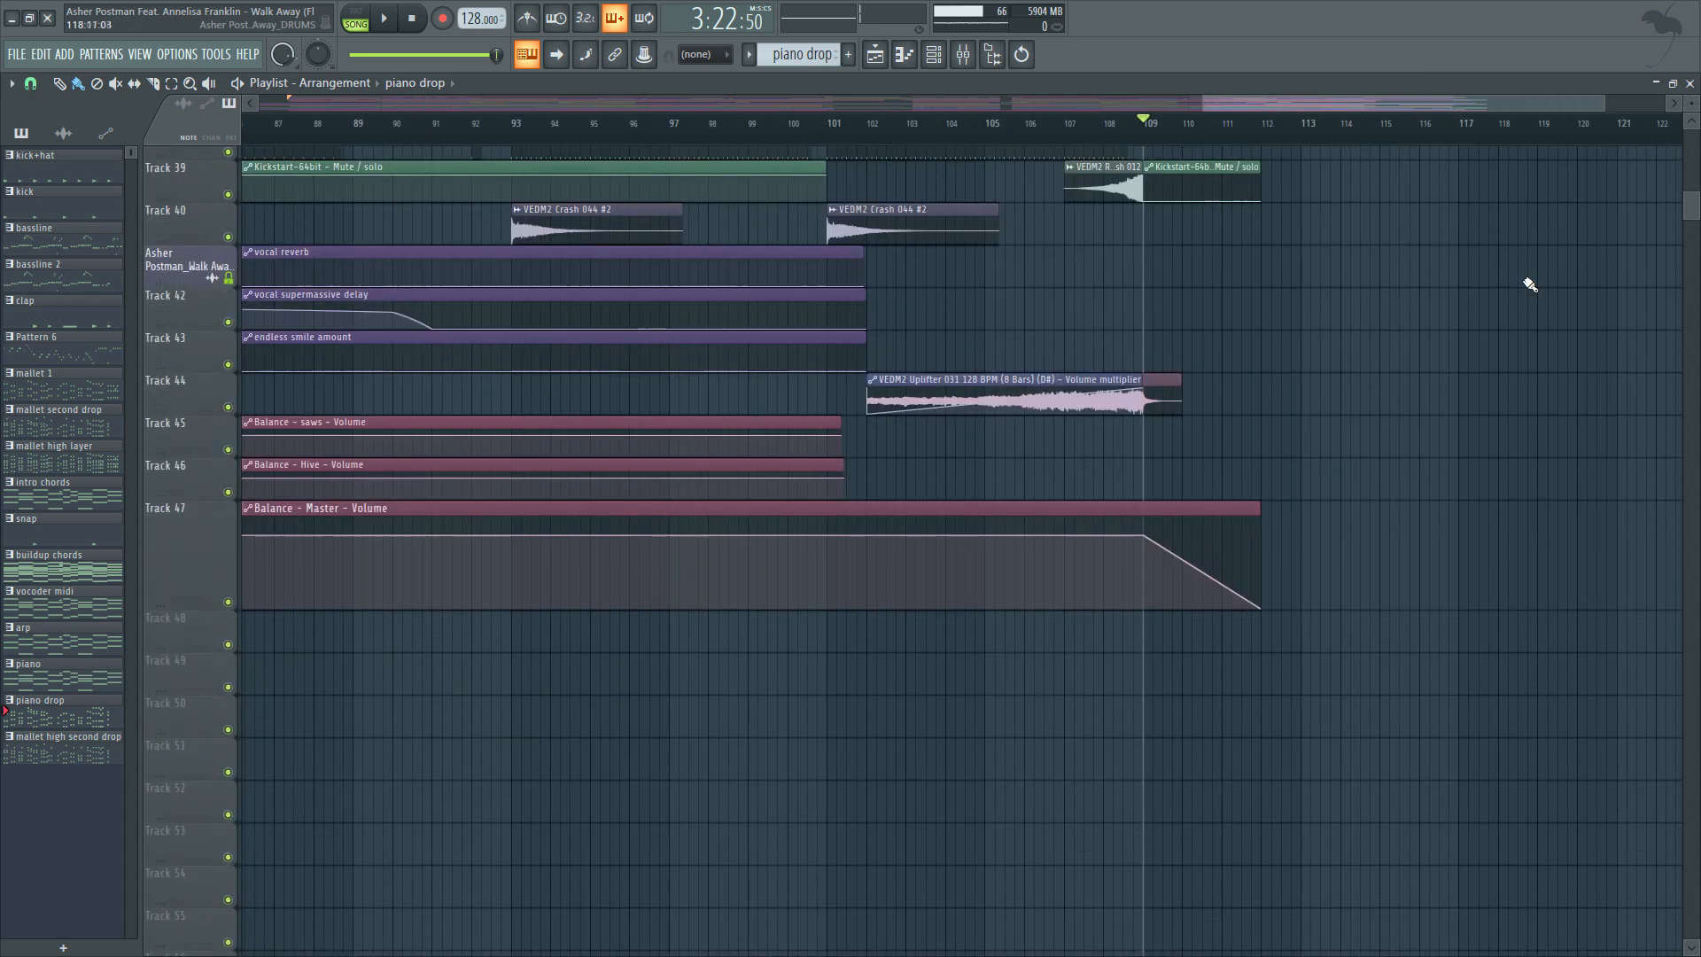
pyautogui.scroll(-5, 1499, 284)
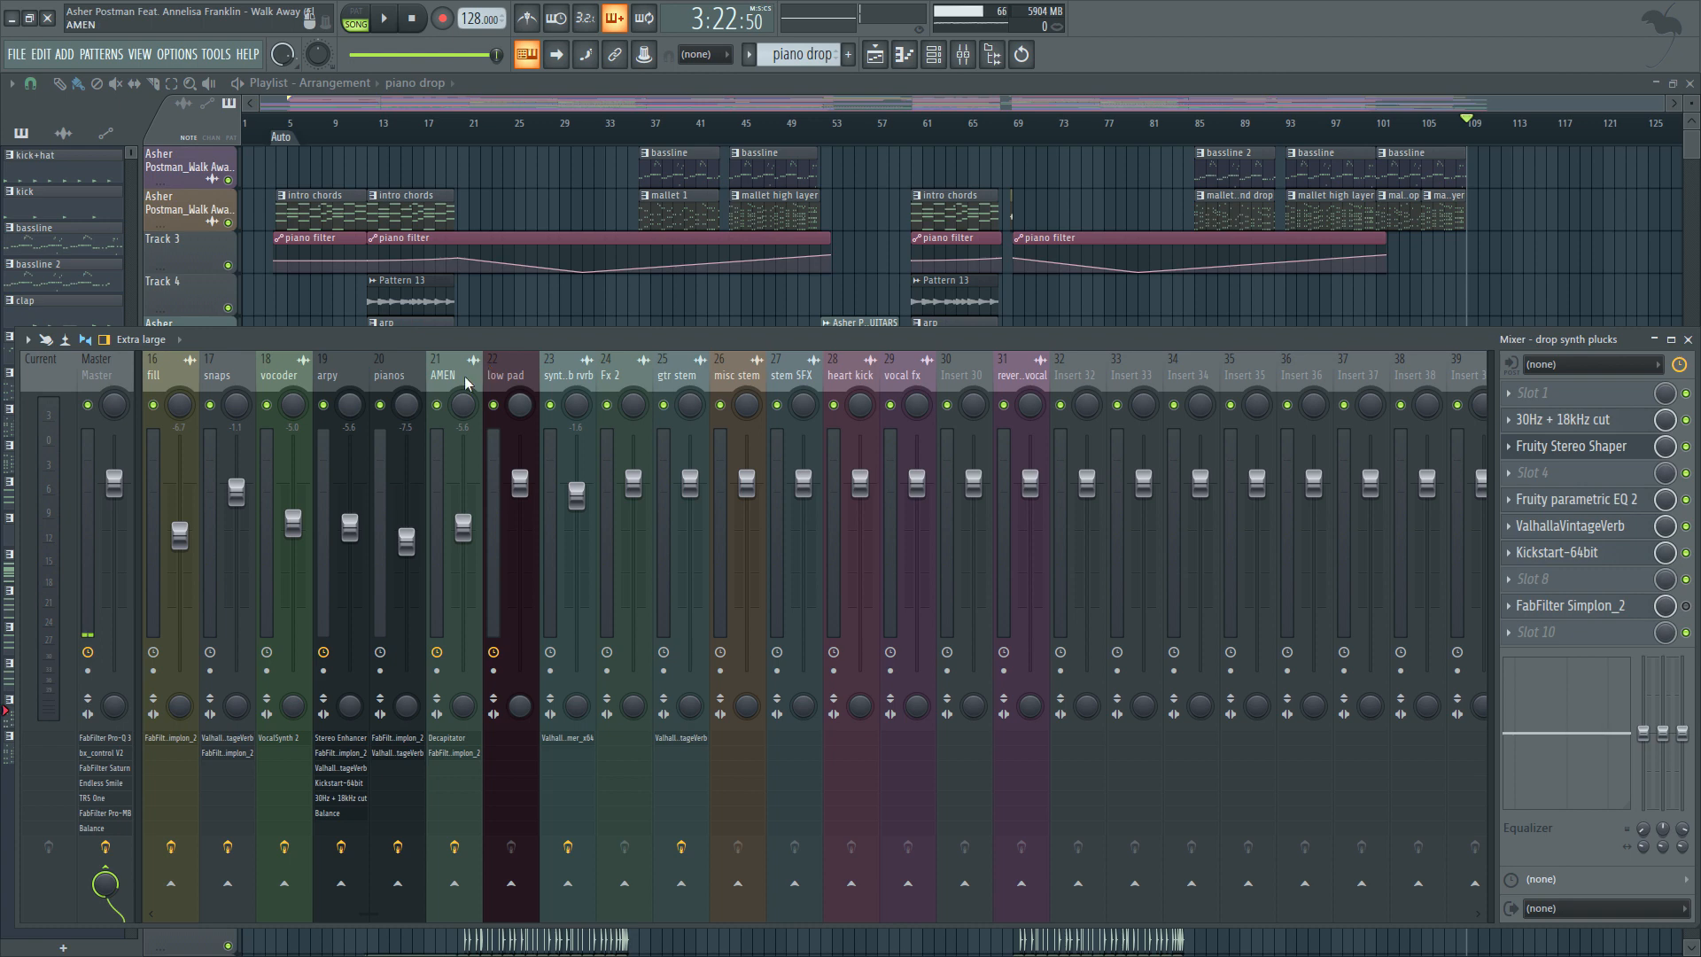
# Check the low pad and AMEN mixer tracks and return to the full playlist arrangement.
pyautogui.click(483, 377)
pyautogui.click(497, 375)
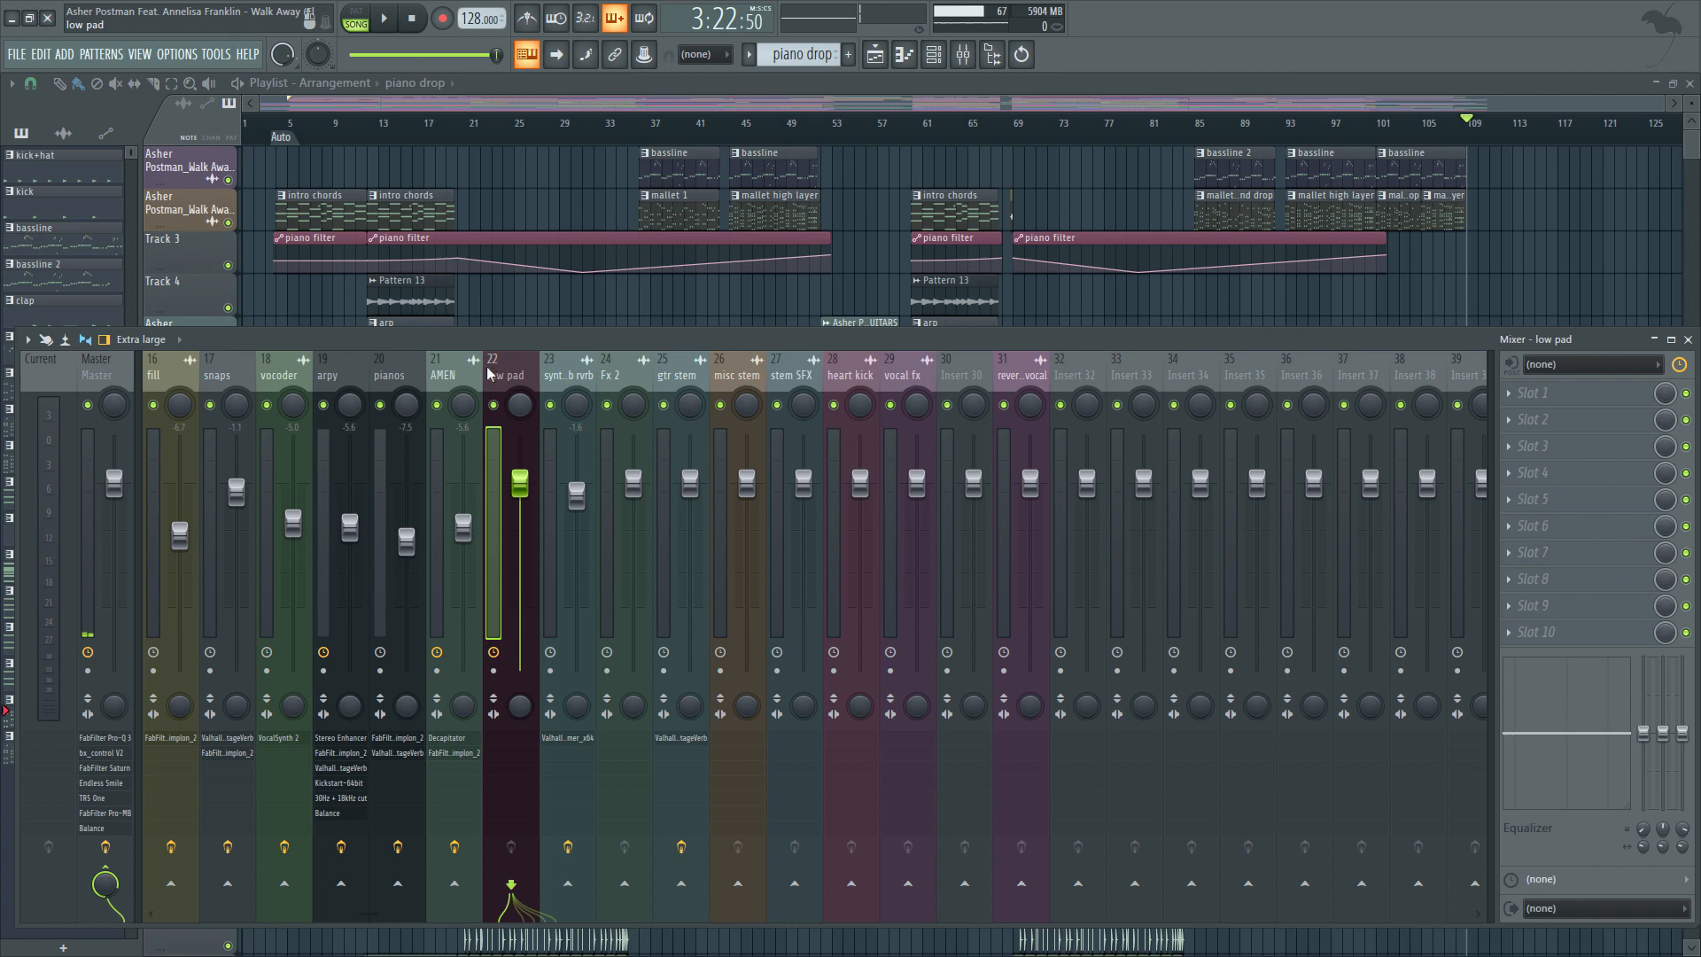
pyautogui.click(468, 379)
pyautogui.press('F9')
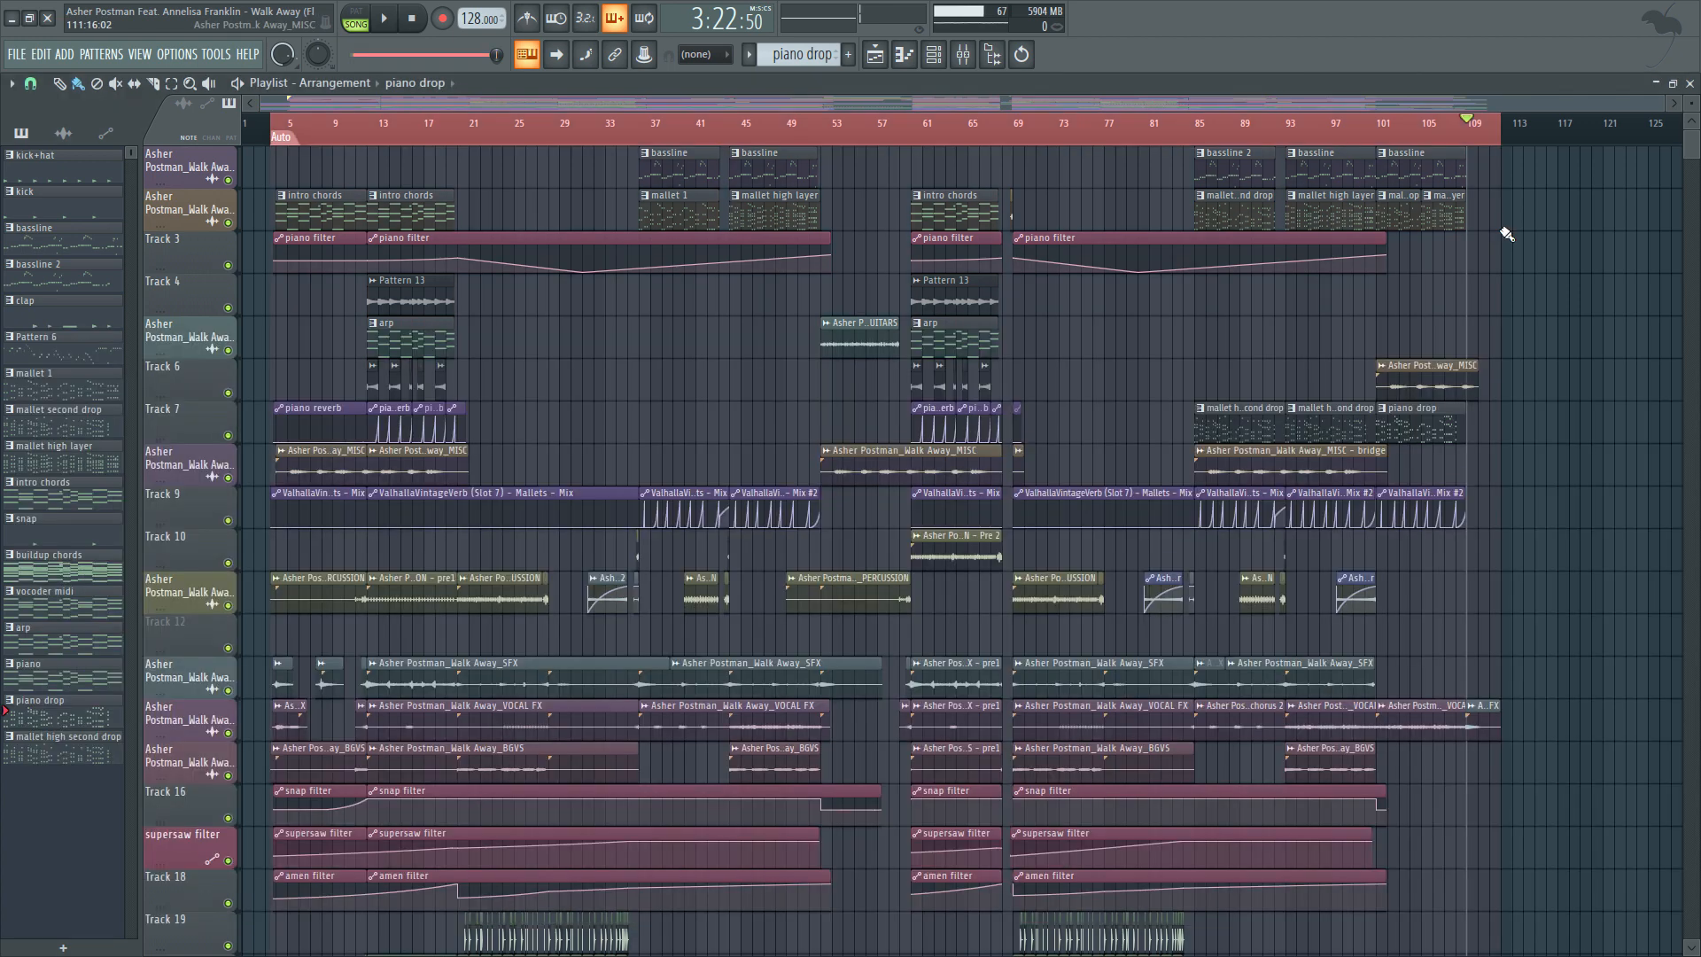